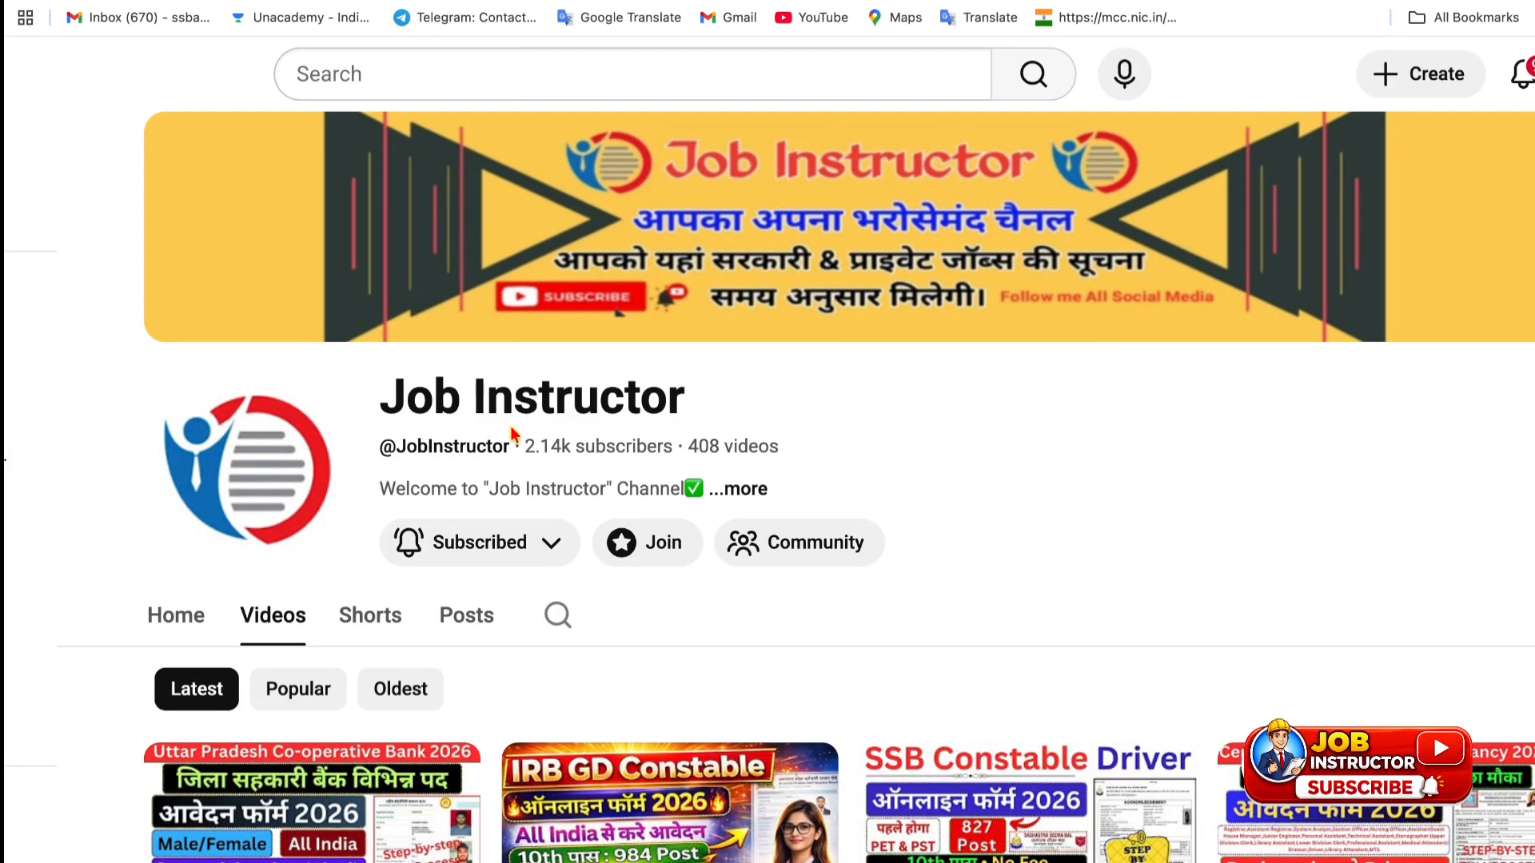
- Scroll the UPTET 2026 booklet down to the important-dates table on page 3
left_click(470, 542)
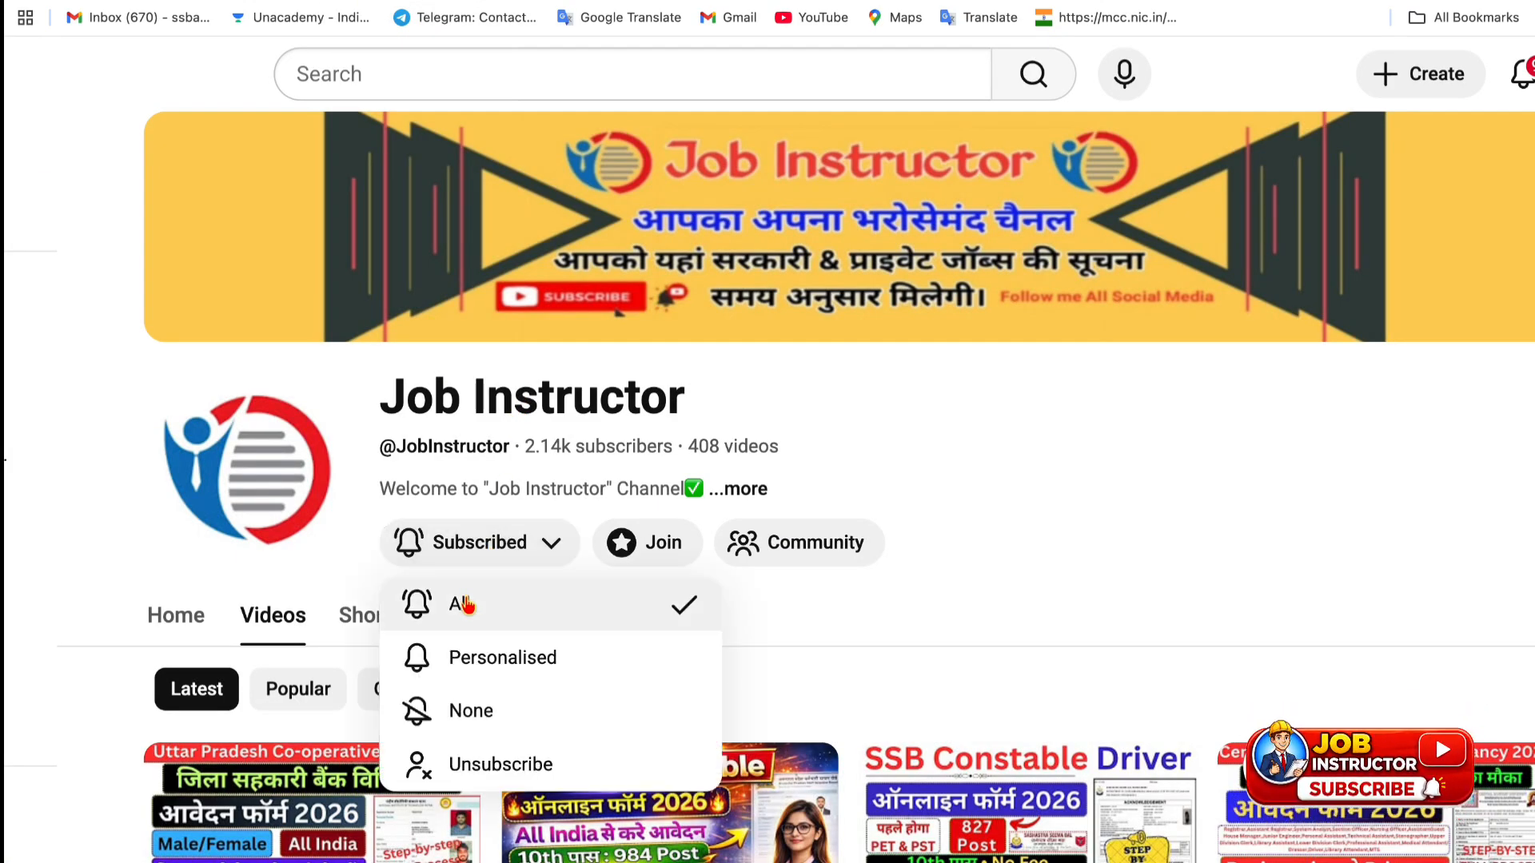
left_click(70, 464)
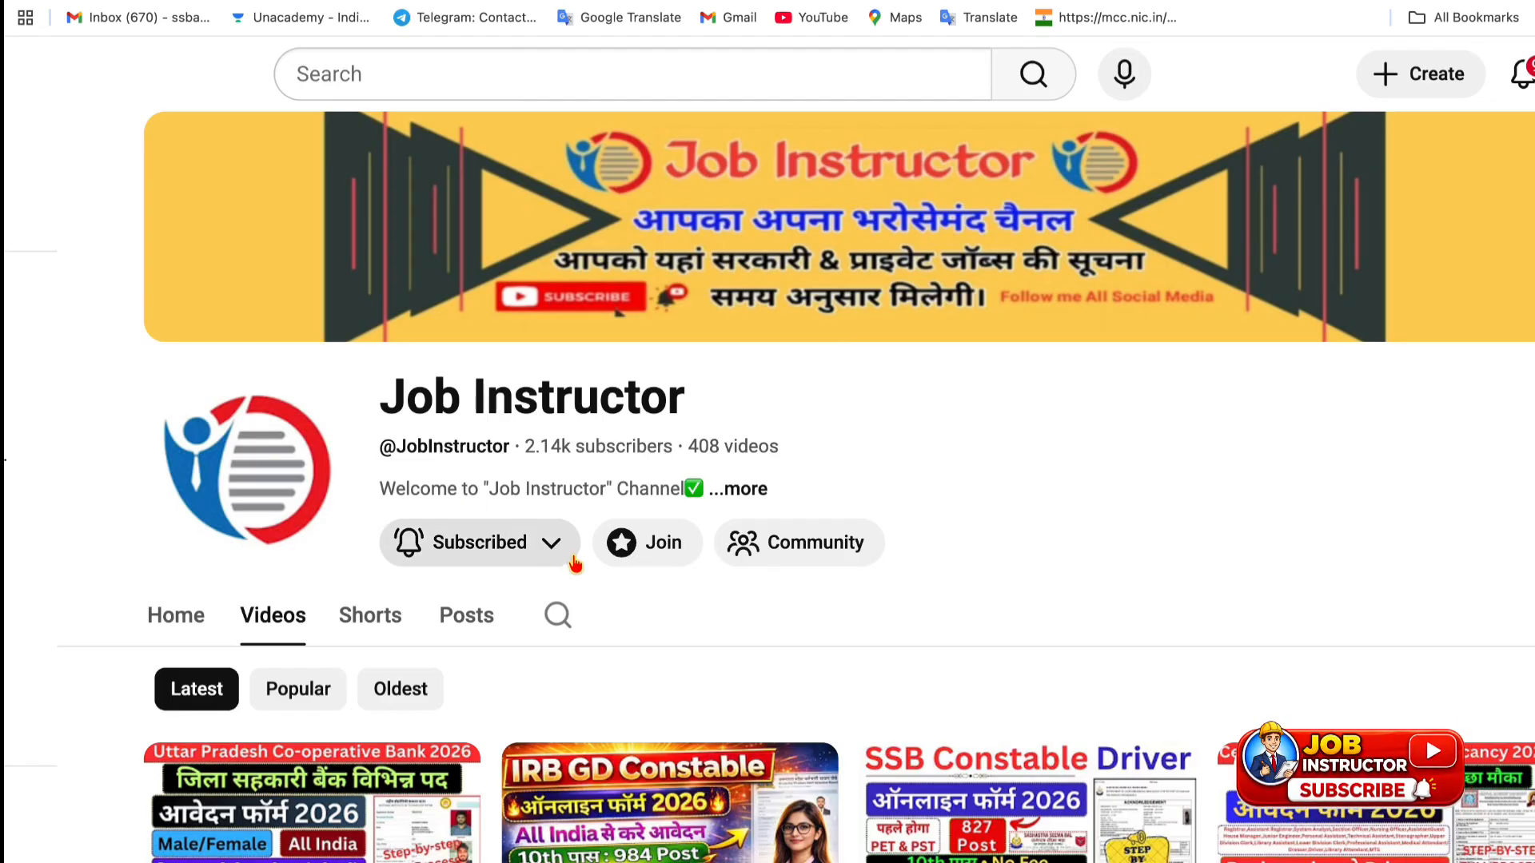
scroll(574, 568, "down", 4)
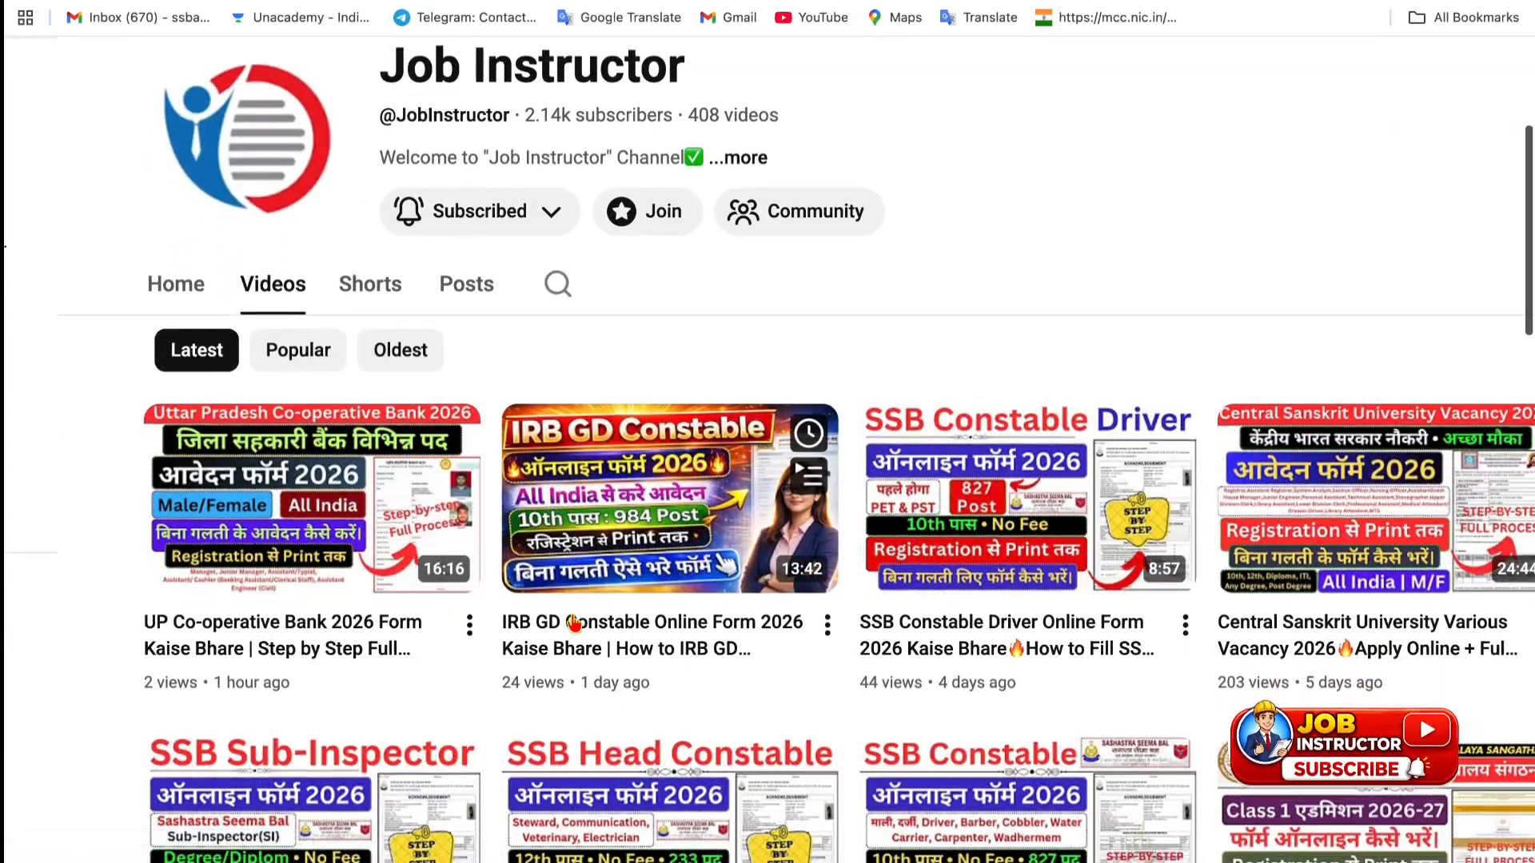
scroll(574, 623, "down", 3)
scroll(886, 630, "down", 3)
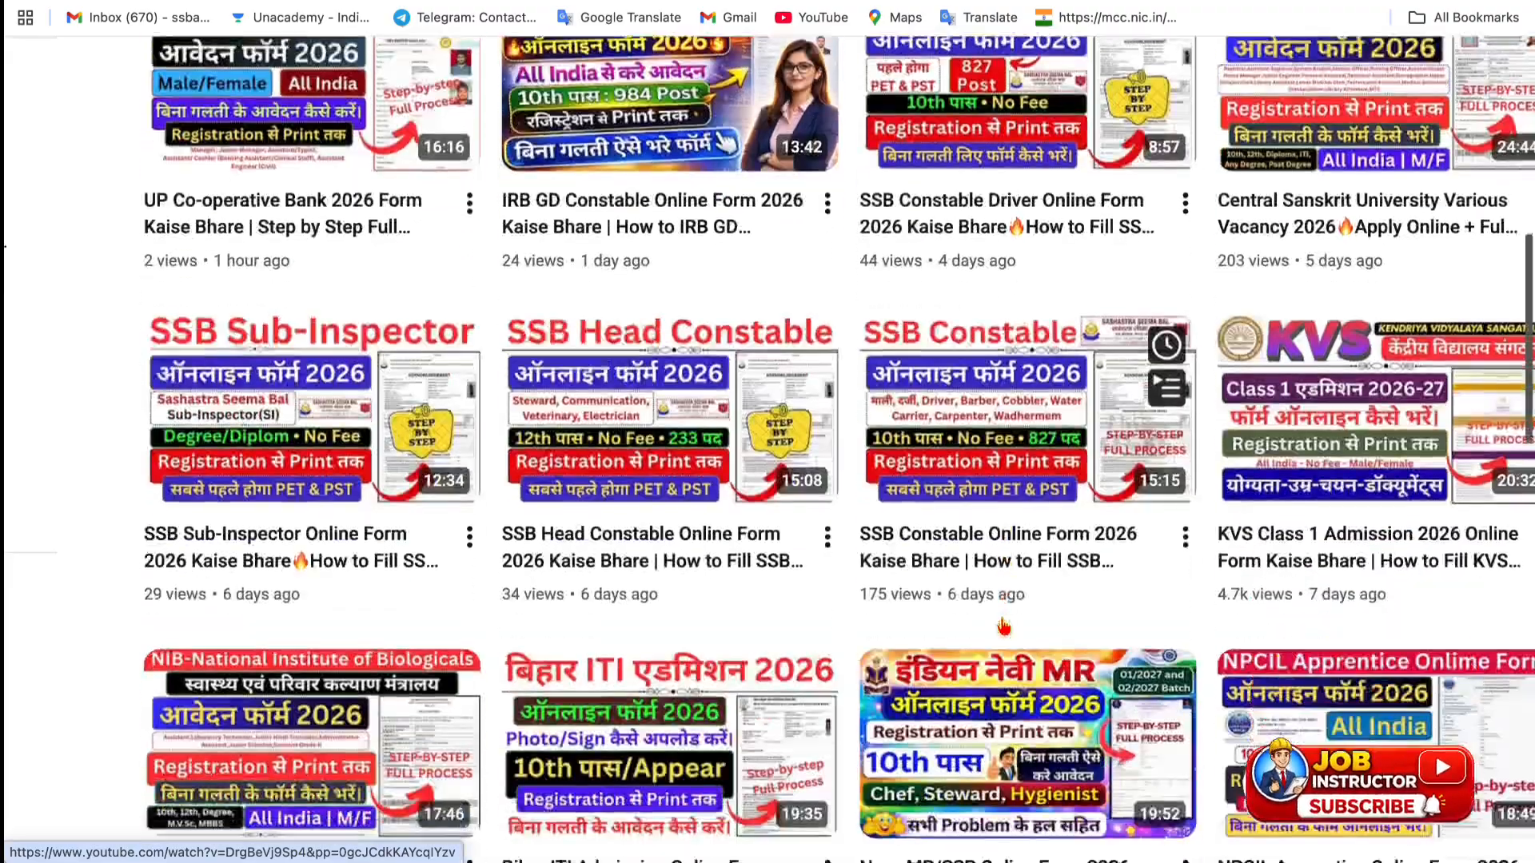
scroll(460, 654, "down", 2)
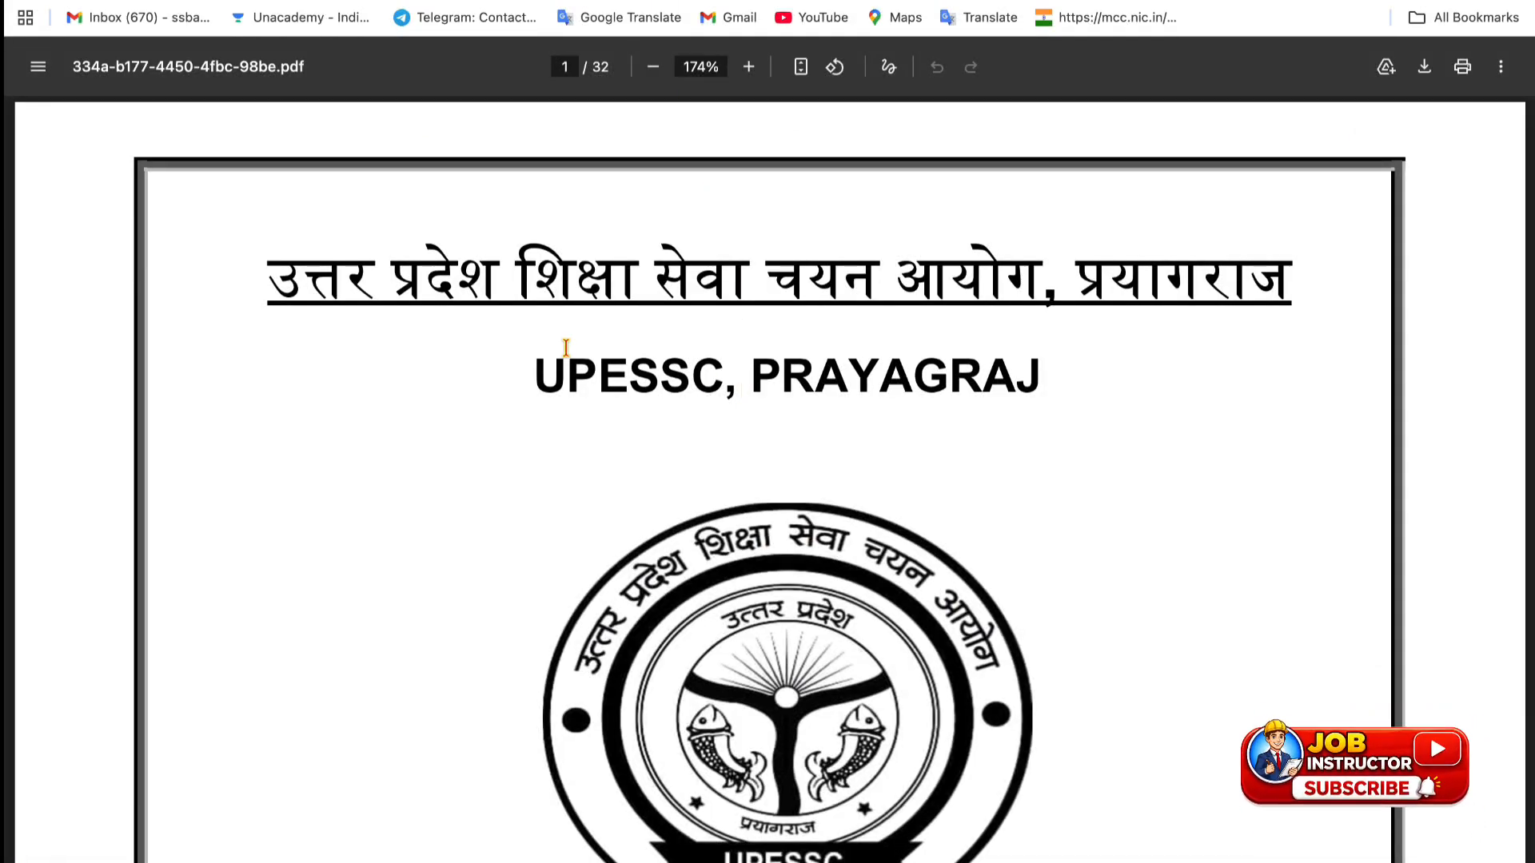
scroll(566, 347, "down", 9)
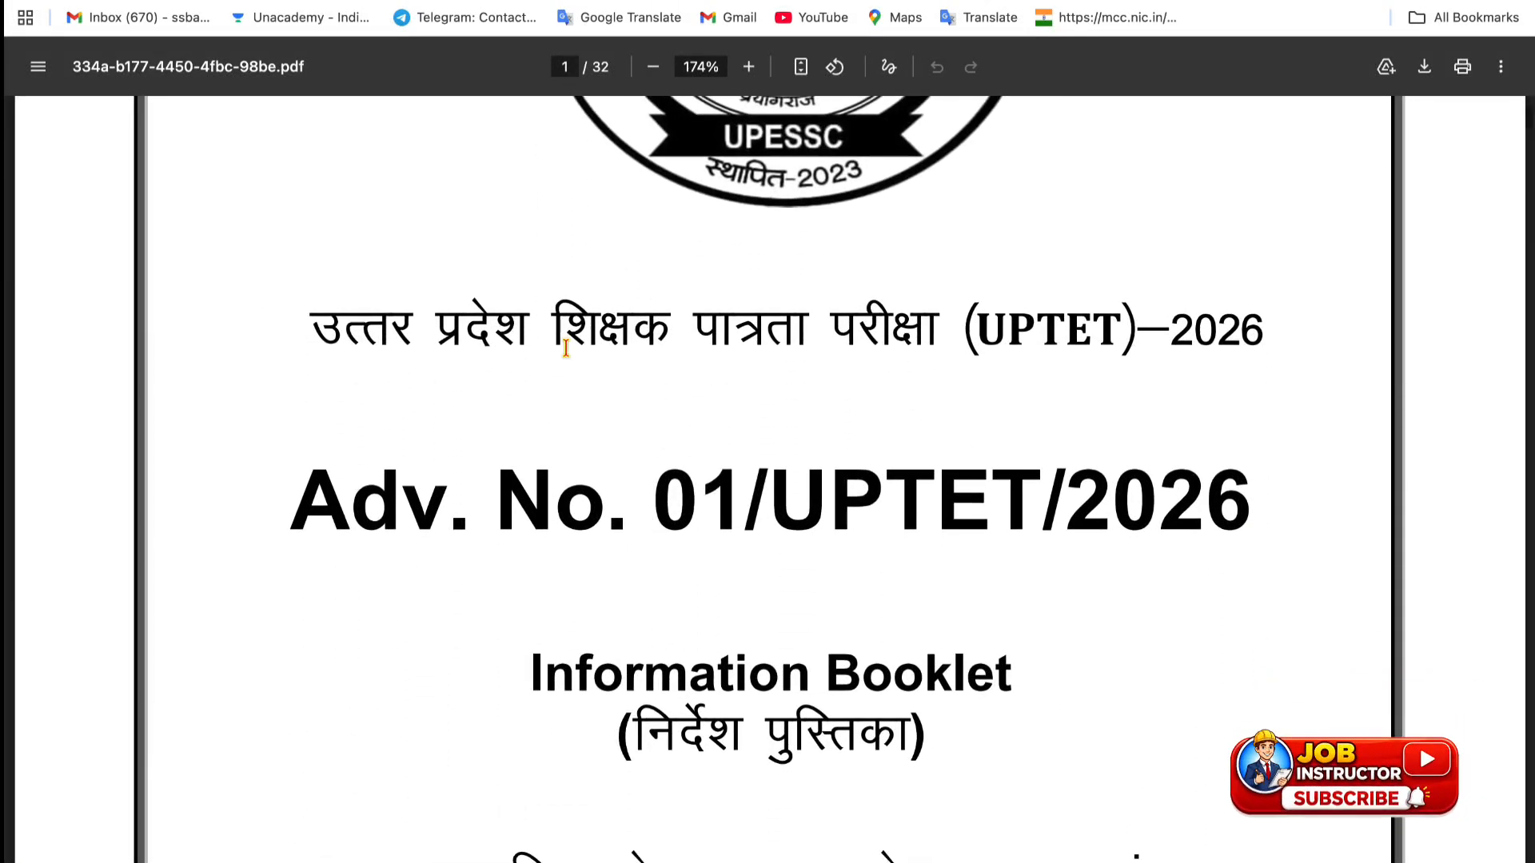
scroll(677, 626, "down", 4)
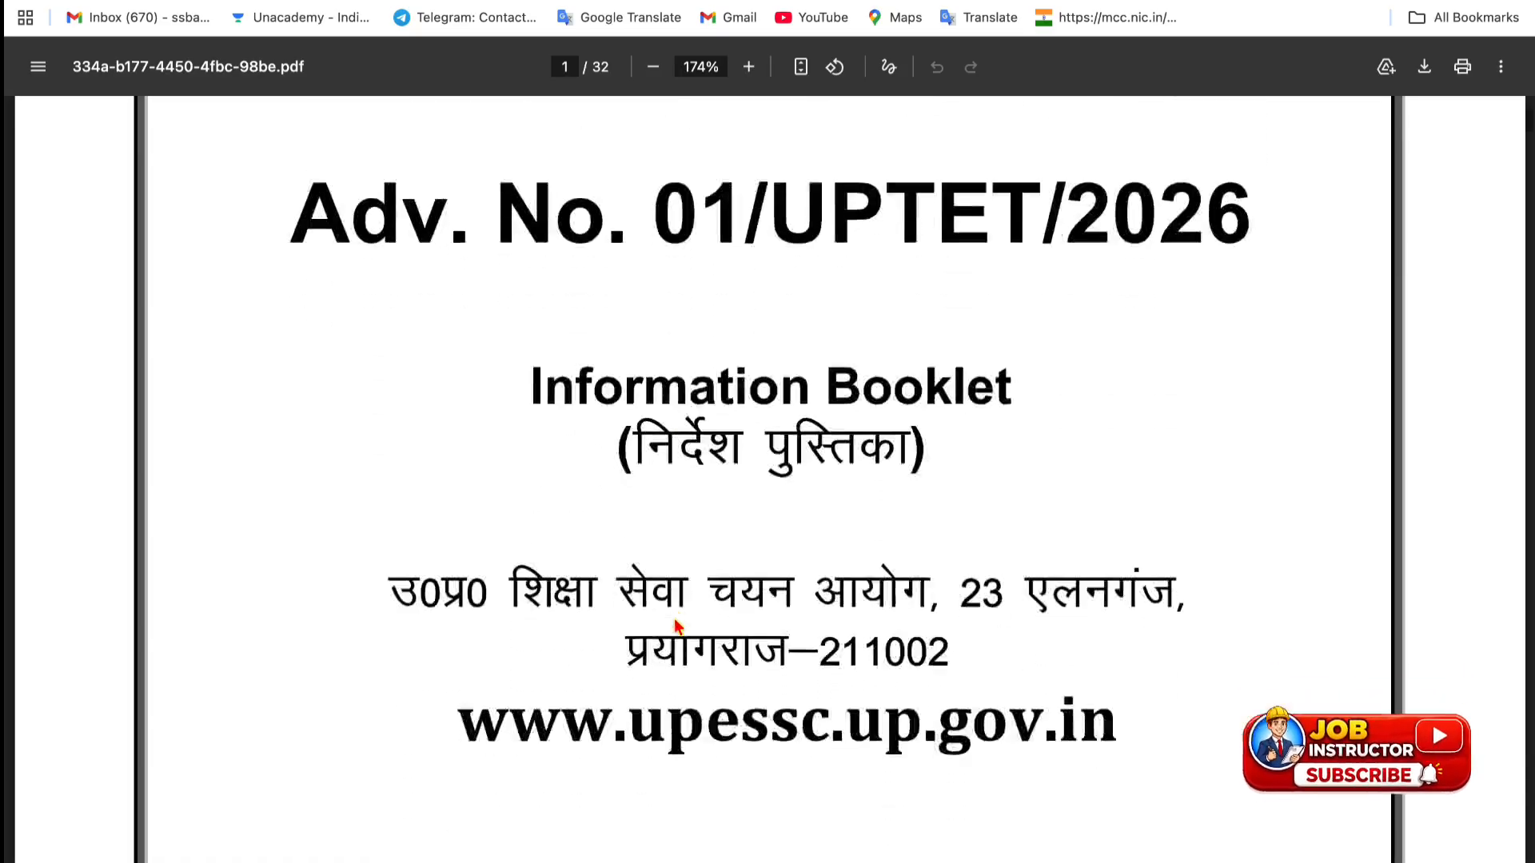
scroll(676, 626, "down", 14)
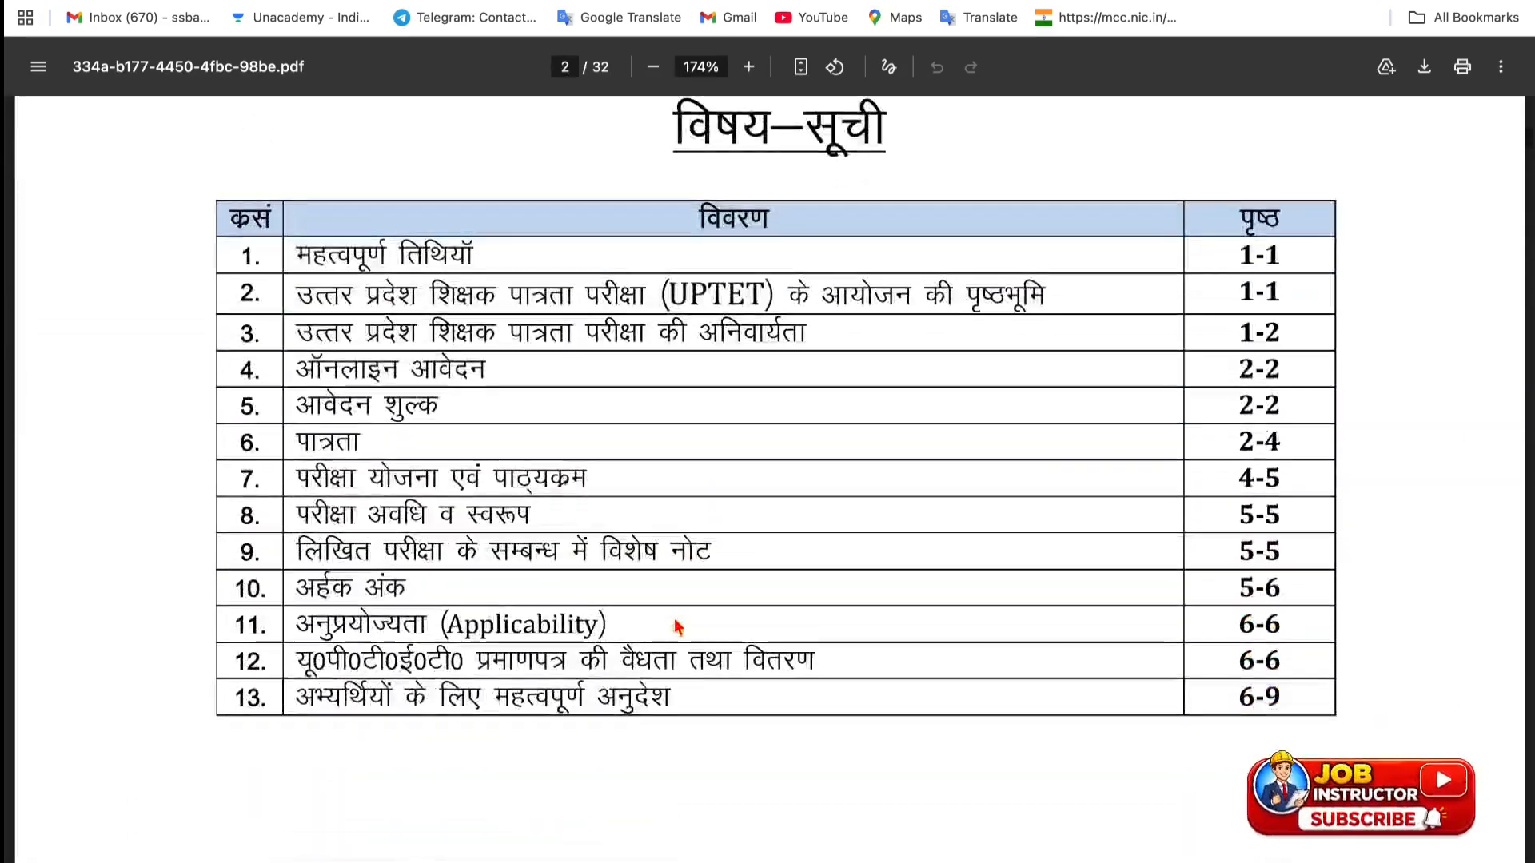
scroll(676, 625, "down", 1)
scroll(464, 294, "up", 1)
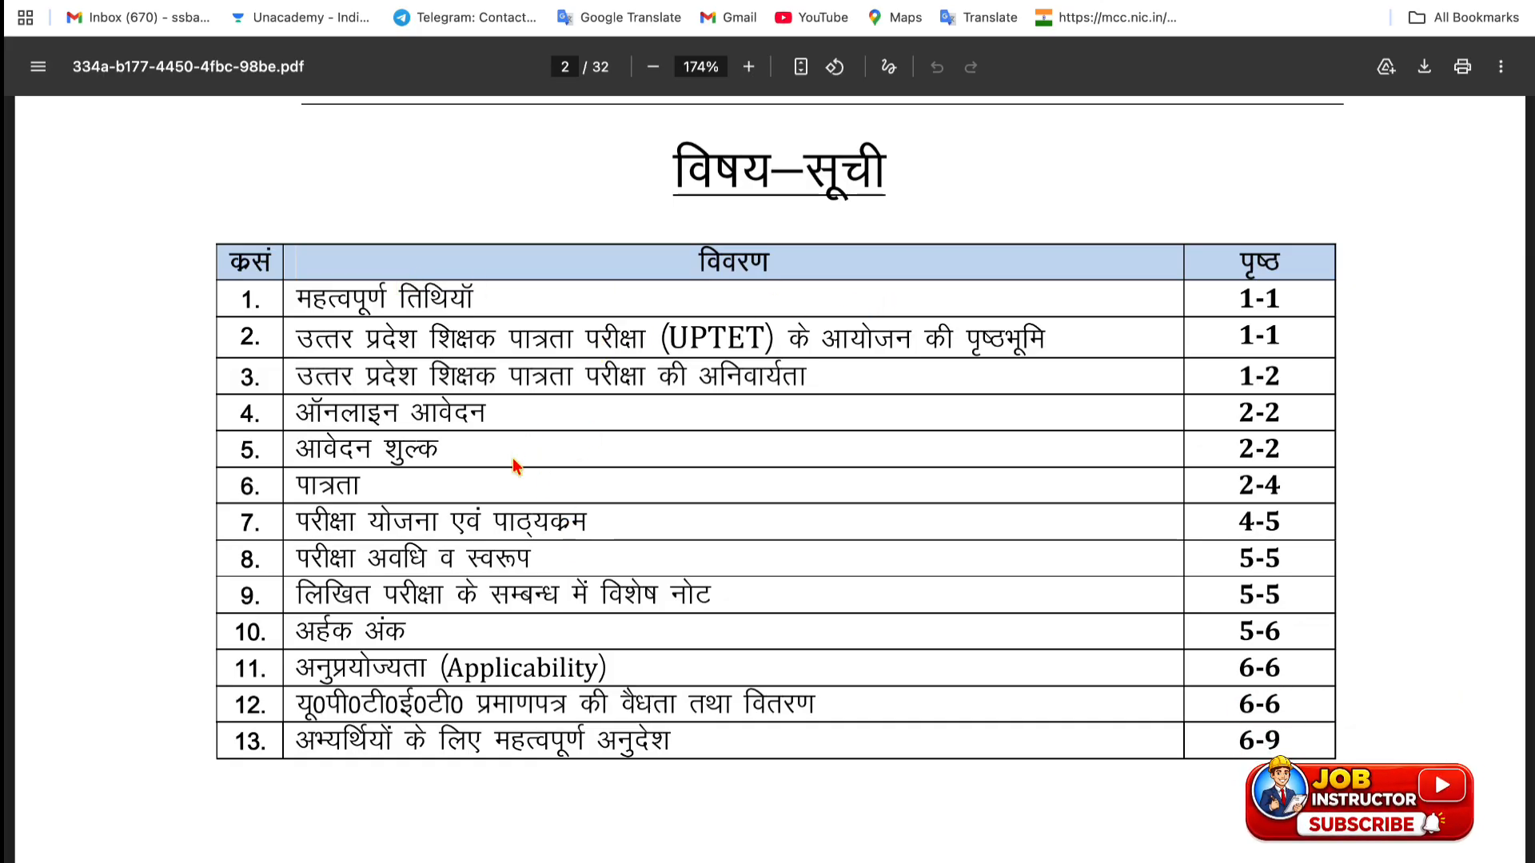
scroll(514, 460, "down", 9)
scroll(514, 467, "down", 5)
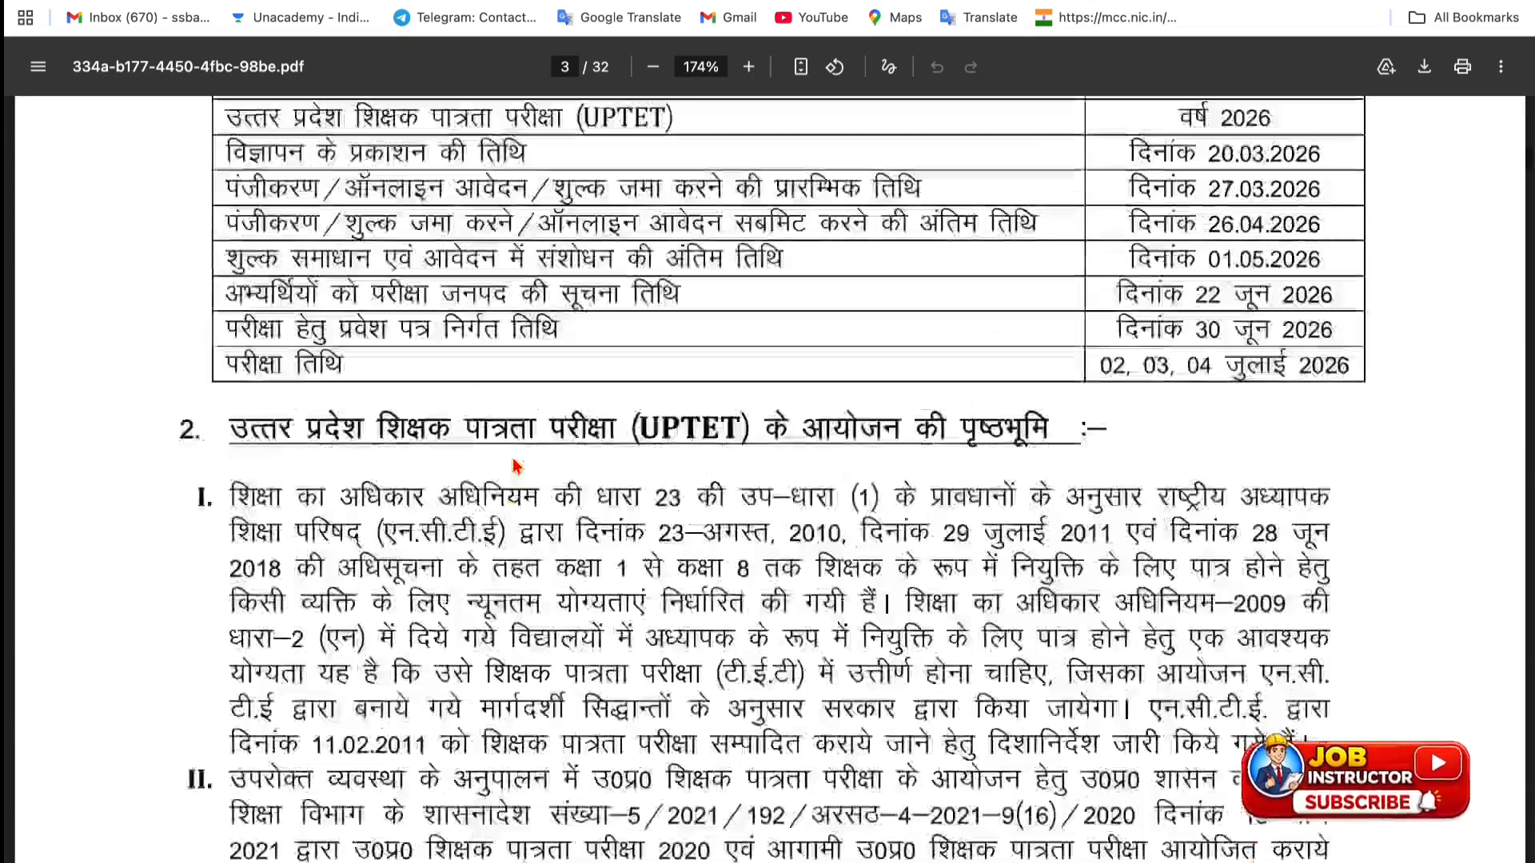
scroll(466, 384, "up", 2)
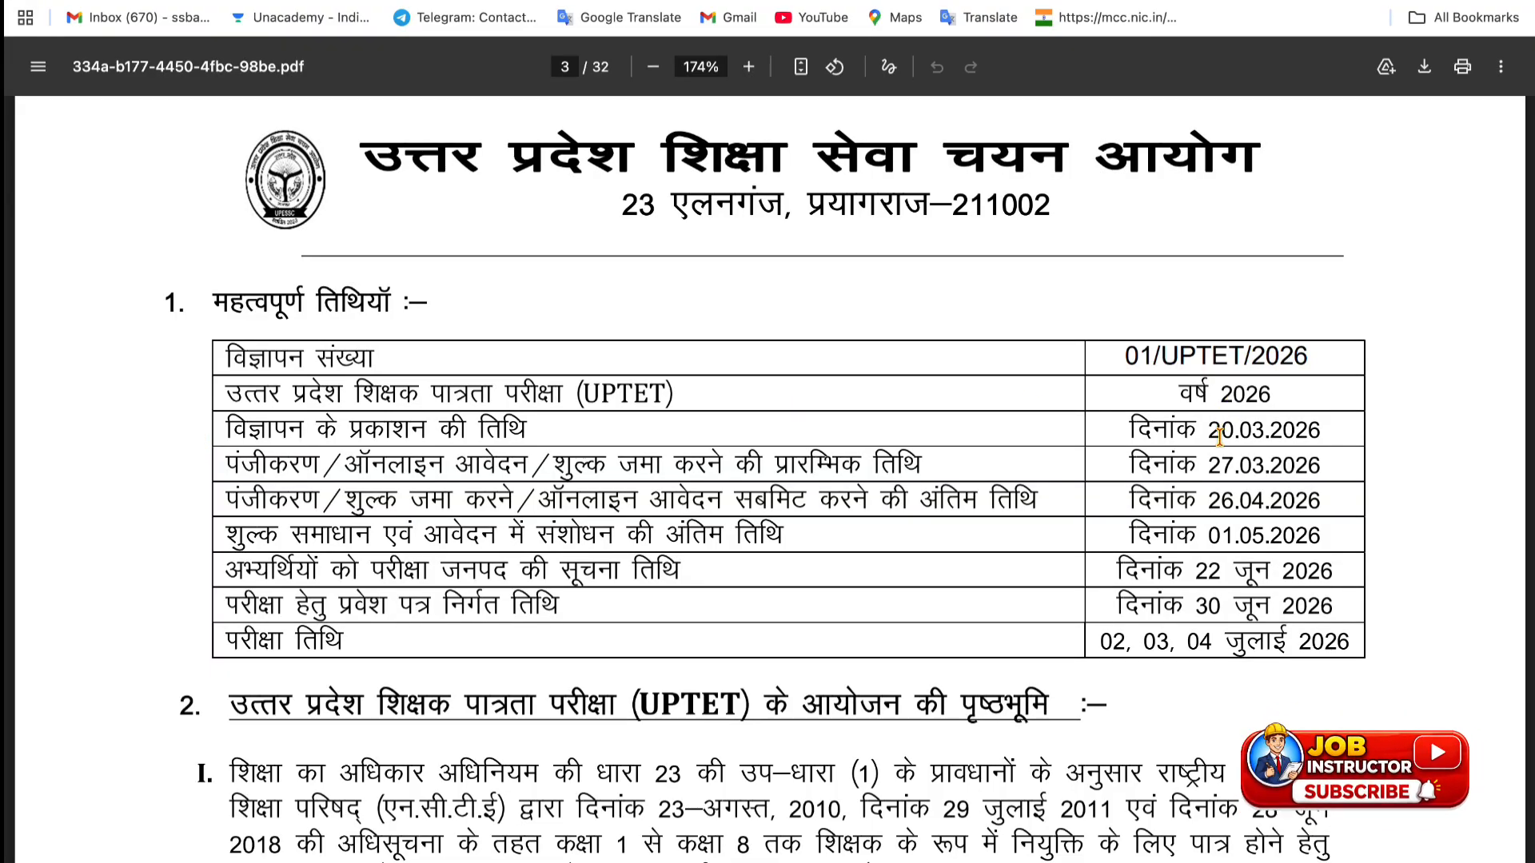
- Highlight the 27.03 registration start, 02–04 July exam dates and 01.05.2026 correction deadline
left_click_drag(1207, 463, 1298, 487)
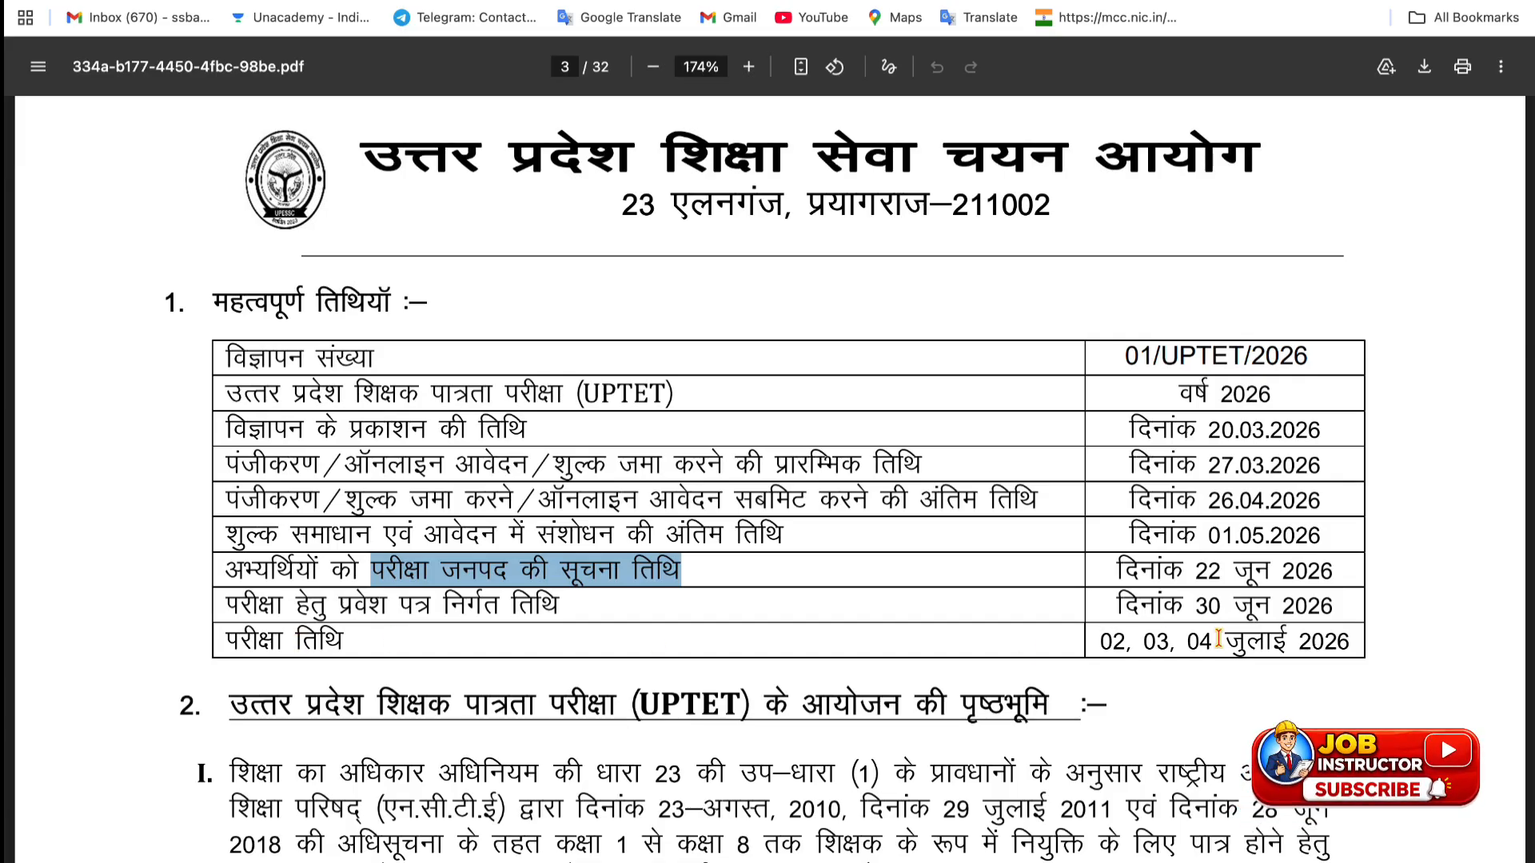
left_click(1105, 643)
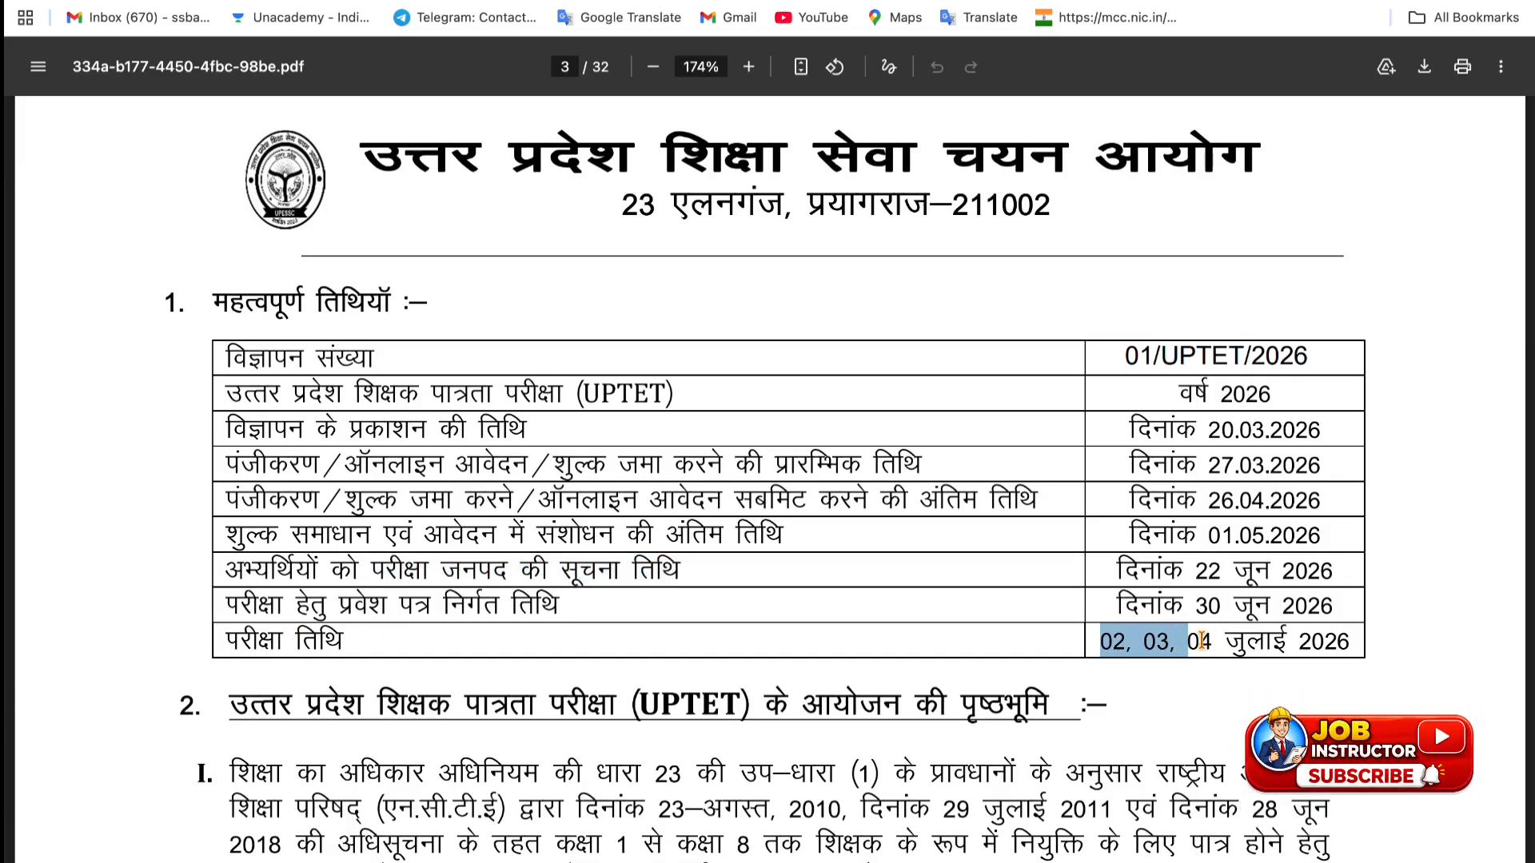
left_click_drag(1200, 642, 1300, 636)
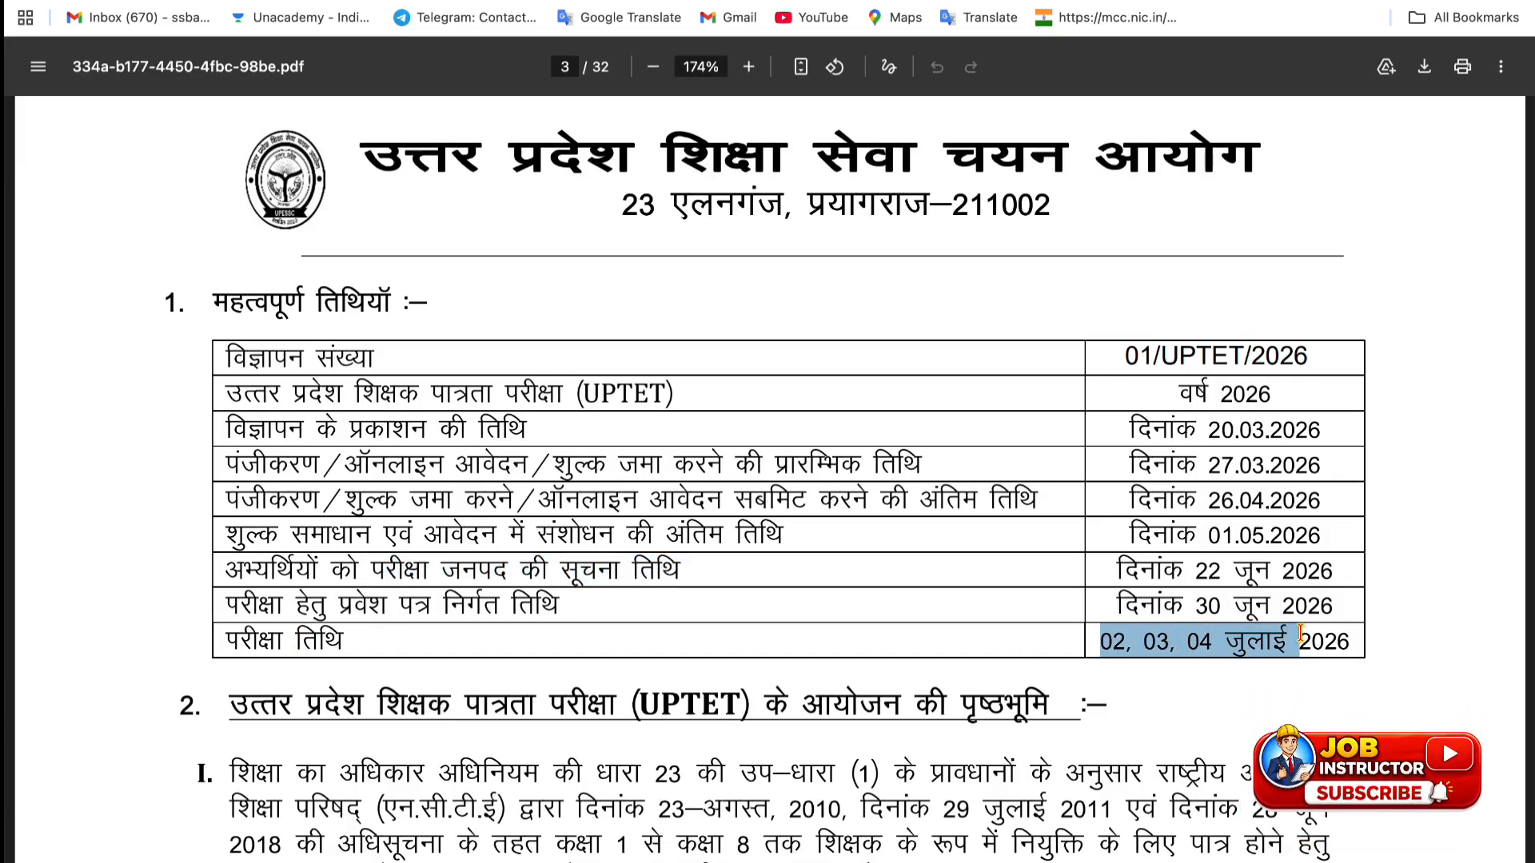
left_click(1207, 530)
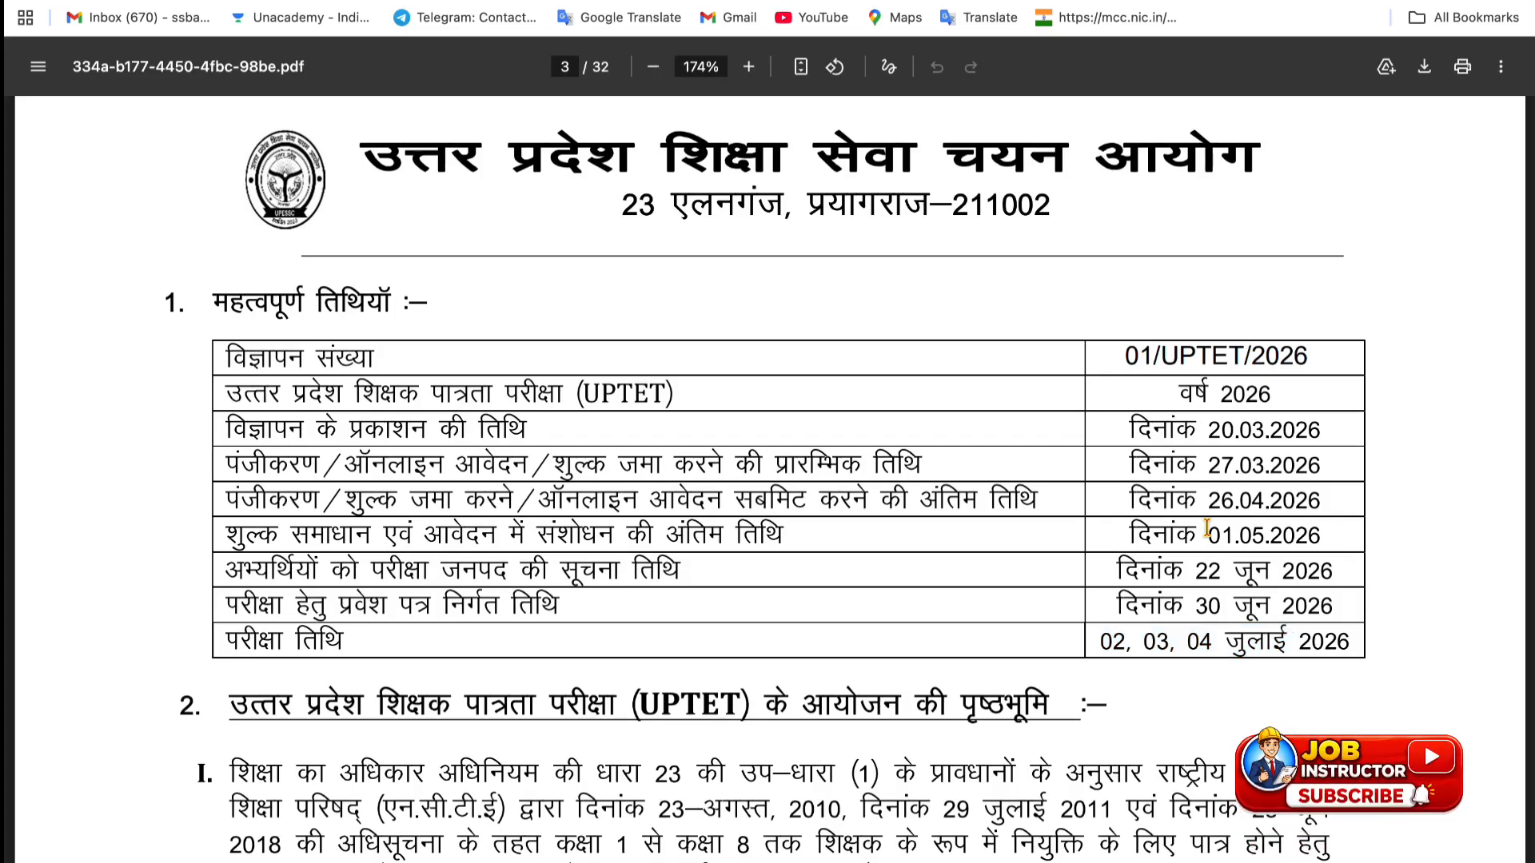
left_click_drag(1263, 527, 1305, 529)
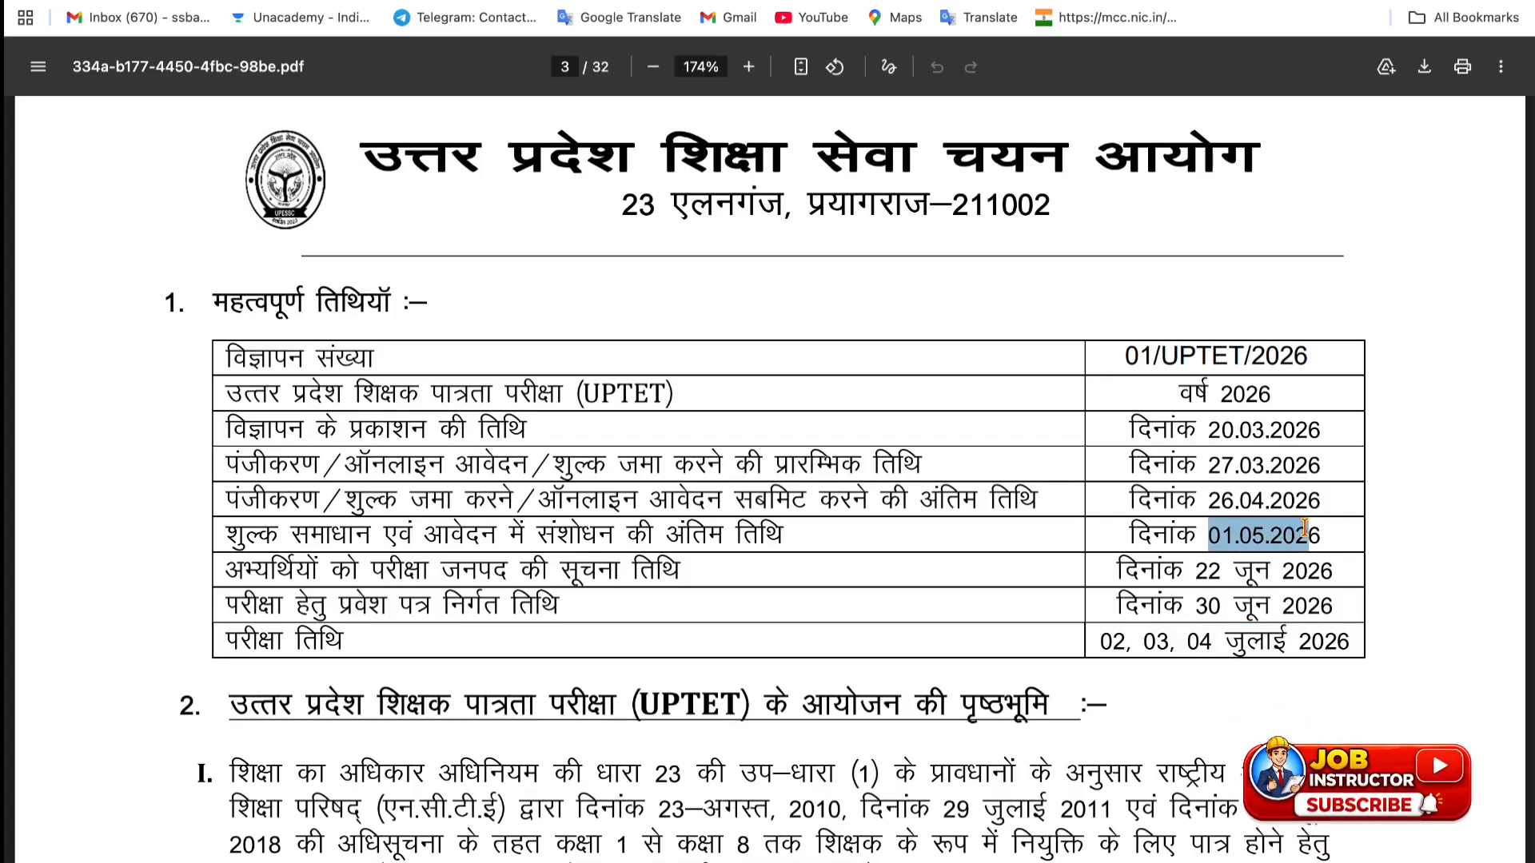
- Scroll through the booklet's fee table, section 6 eligibility and subject-wise exam tables
scroll(1067, 717, "down", 20)
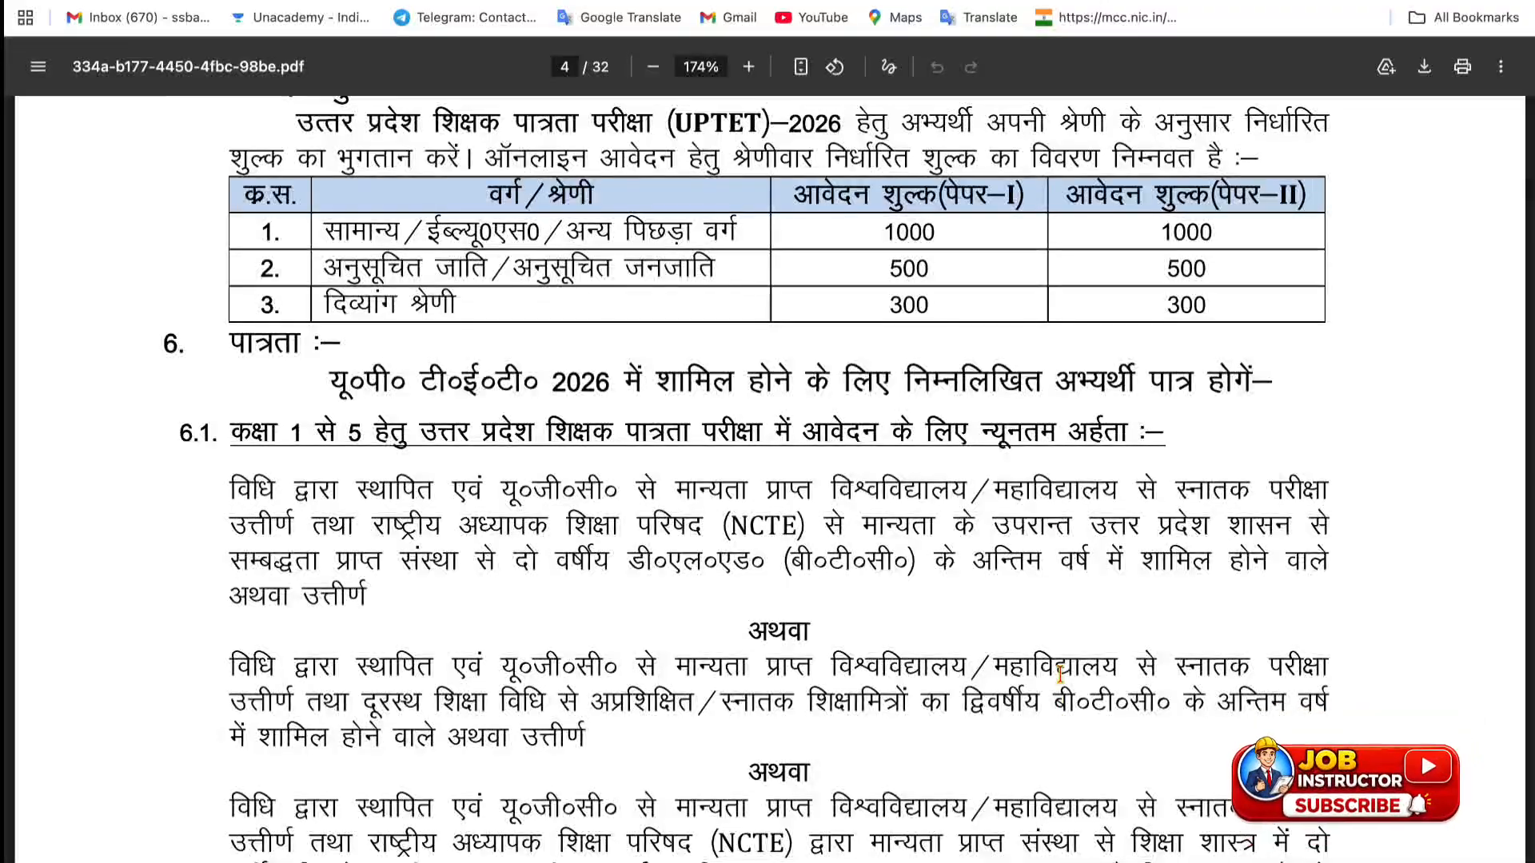
scroll(1039, 497, "up", 2)
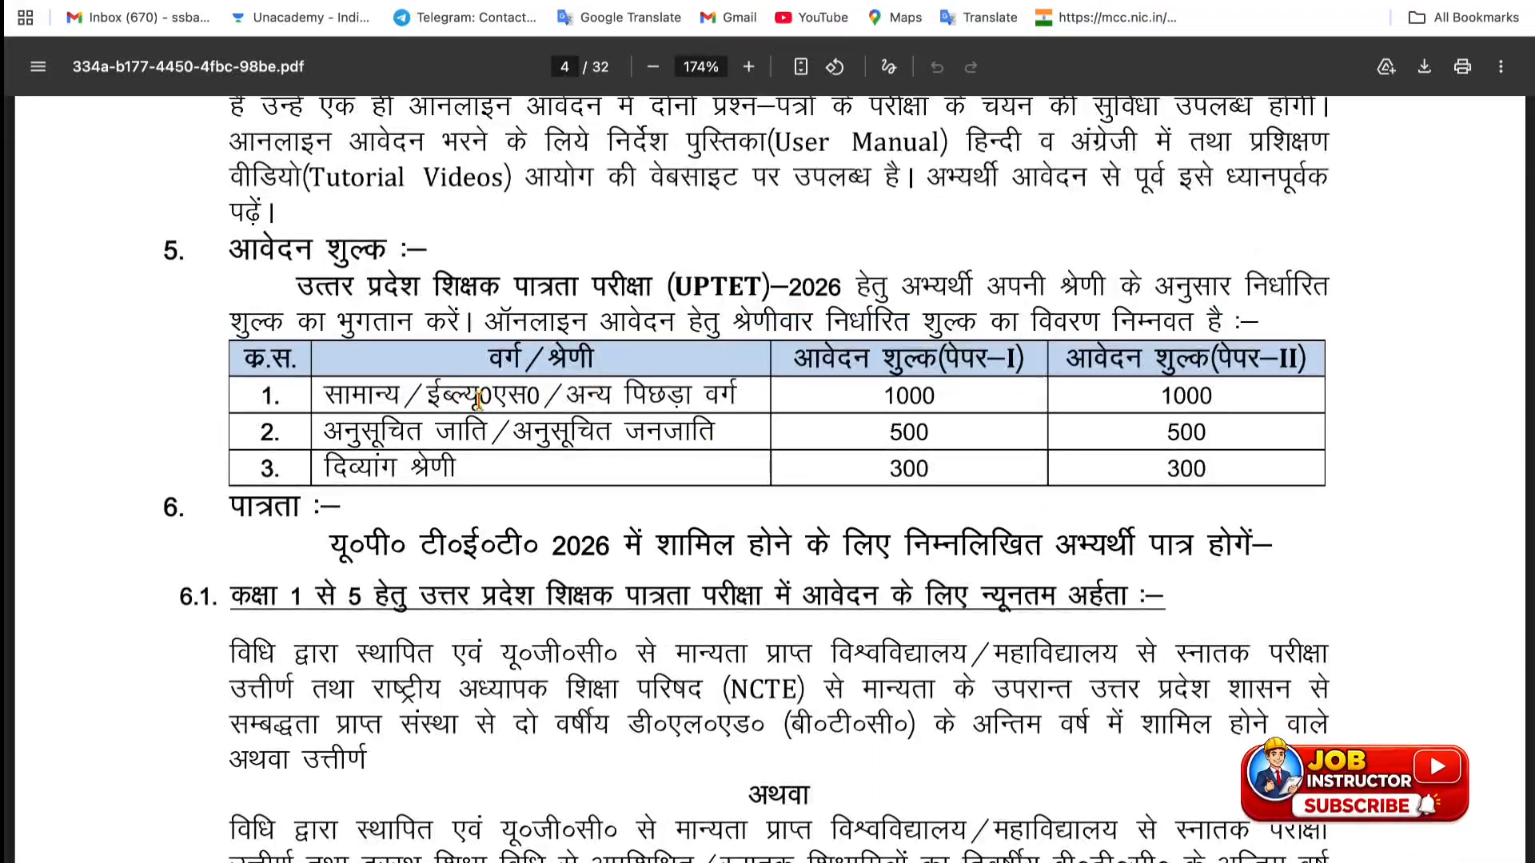
scroll(1170, 421, "down", 4)
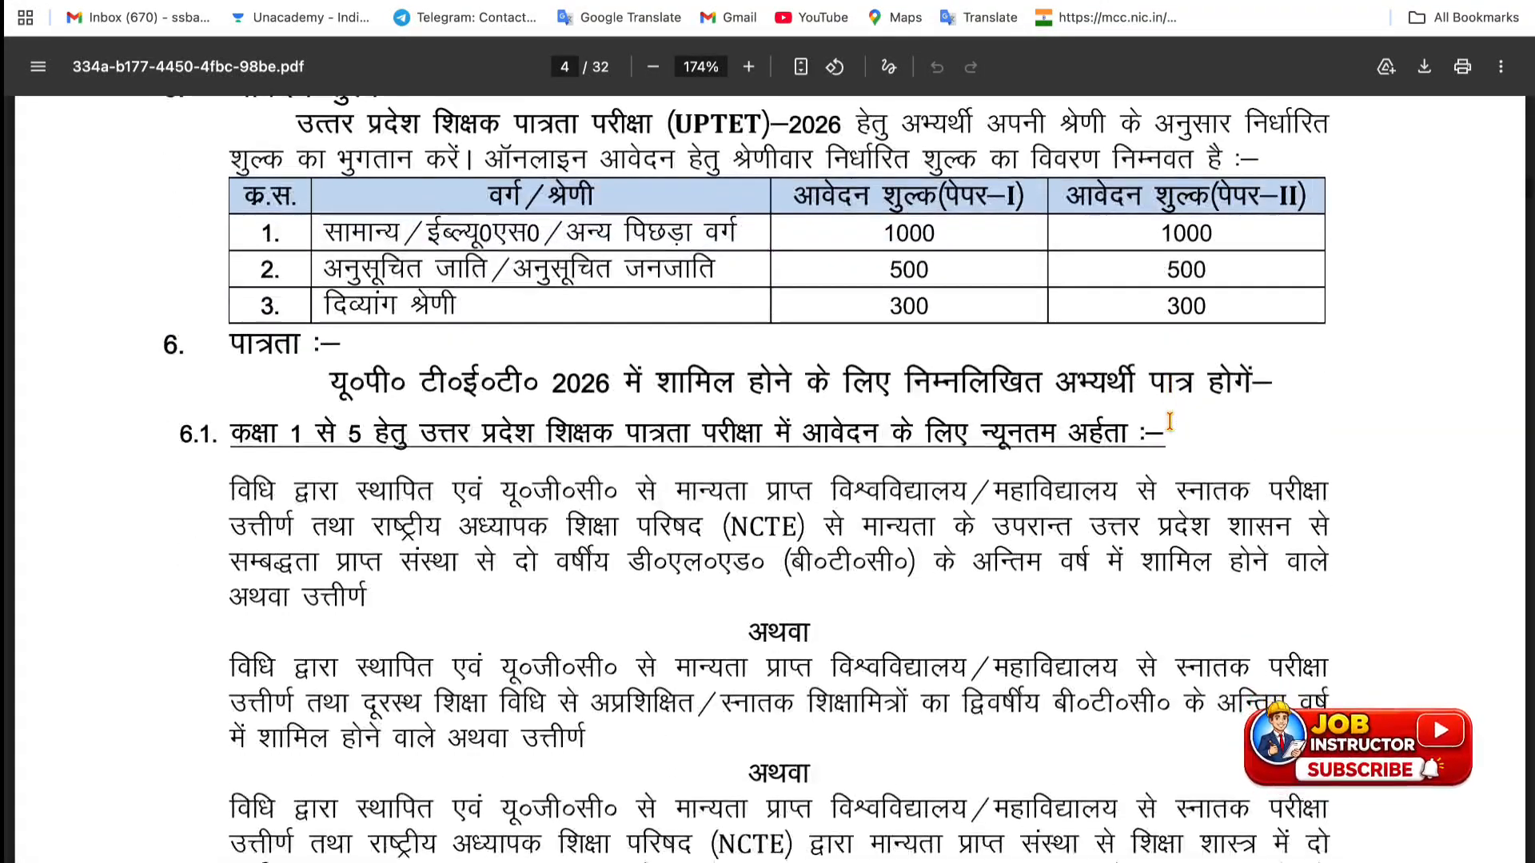
scroll(1170, 421, "down", 1)
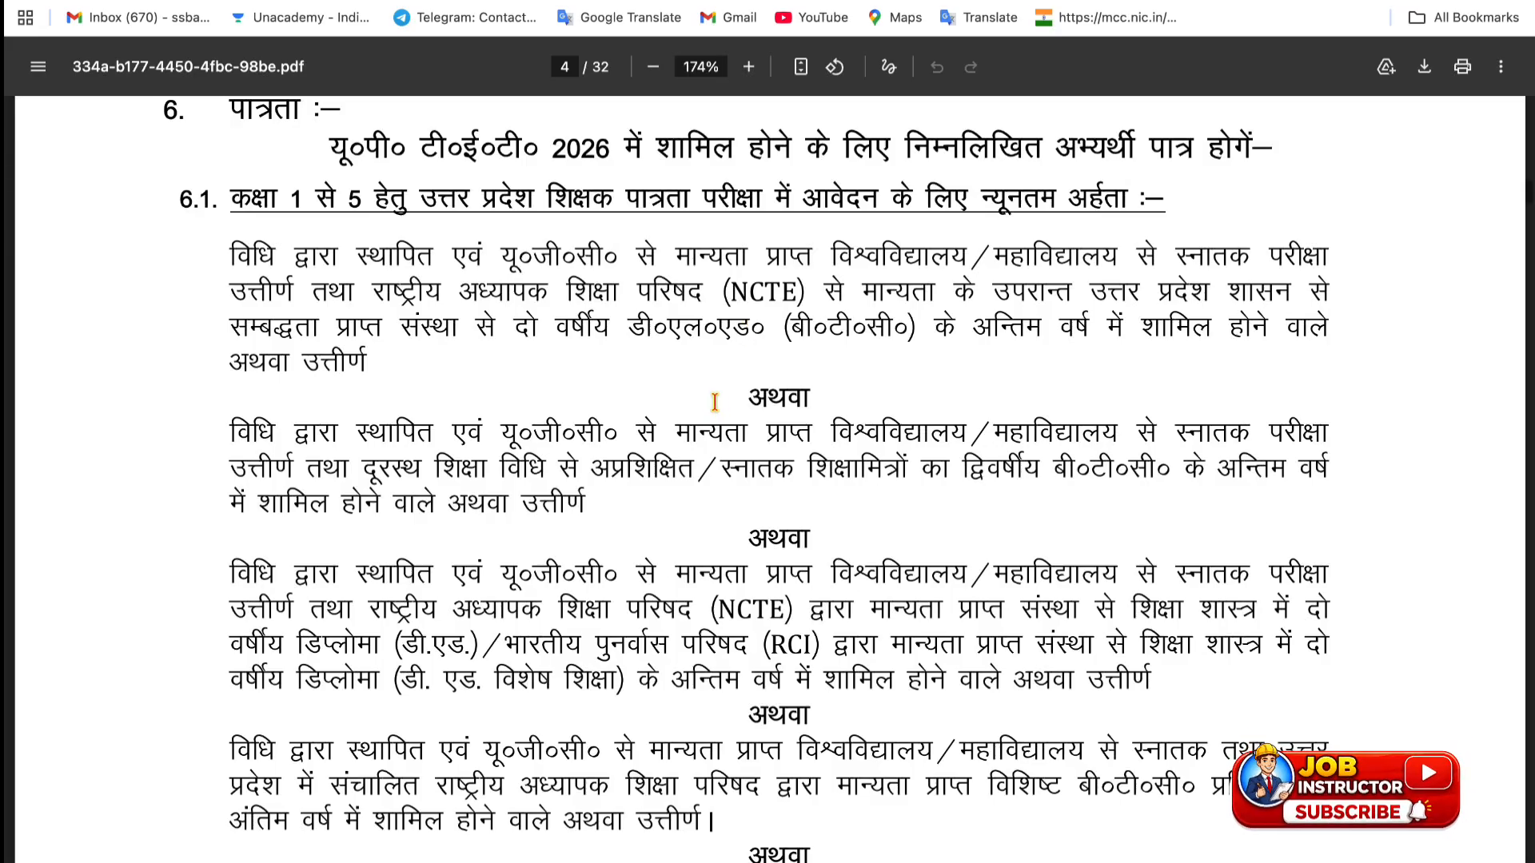
scroll(715, 402, "down", 15)
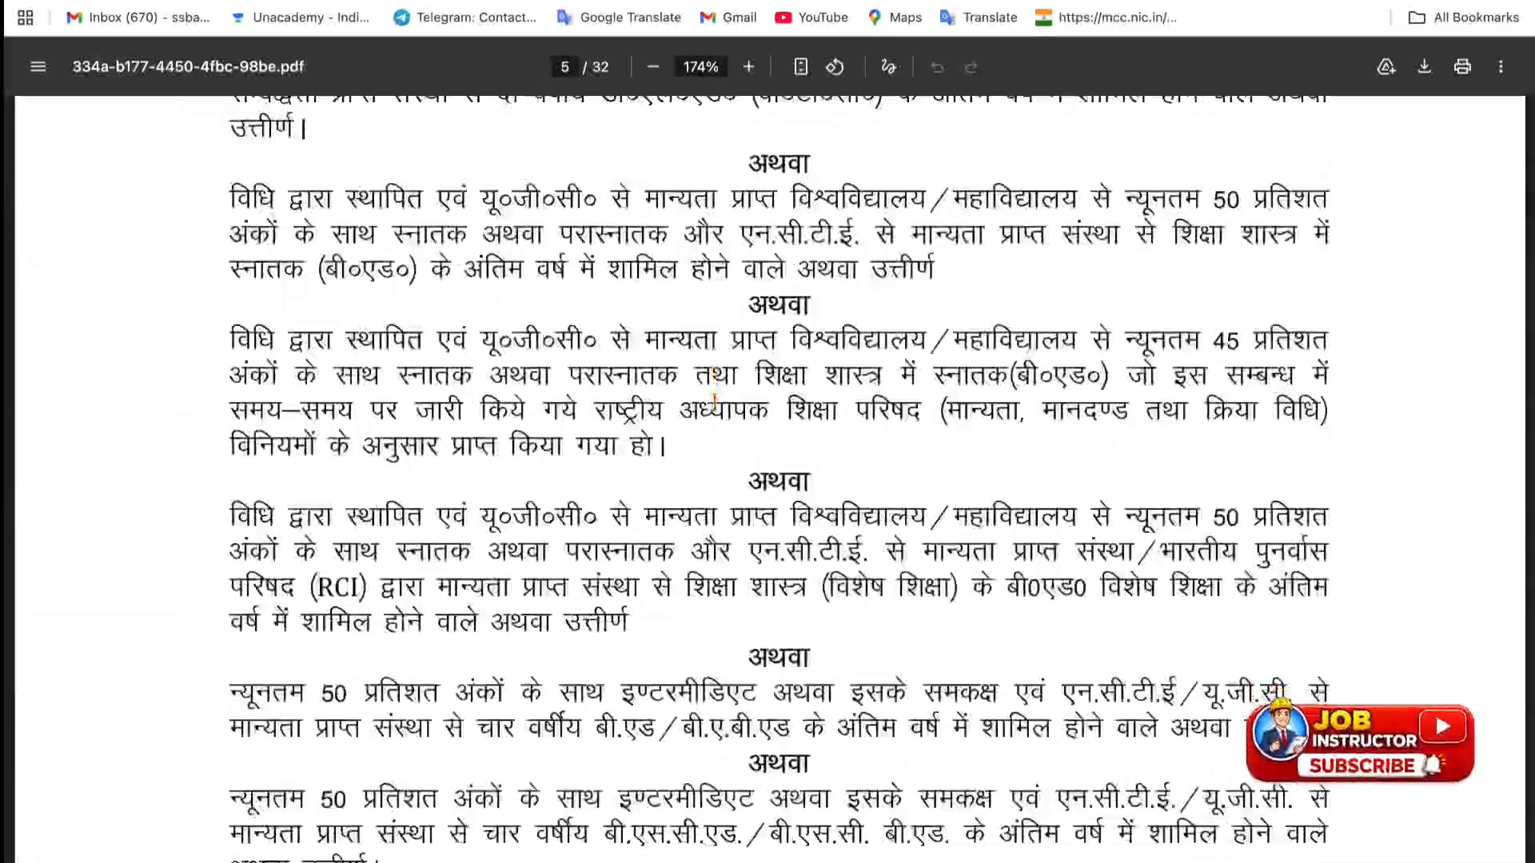
scroll(715, 400, "down", 15)
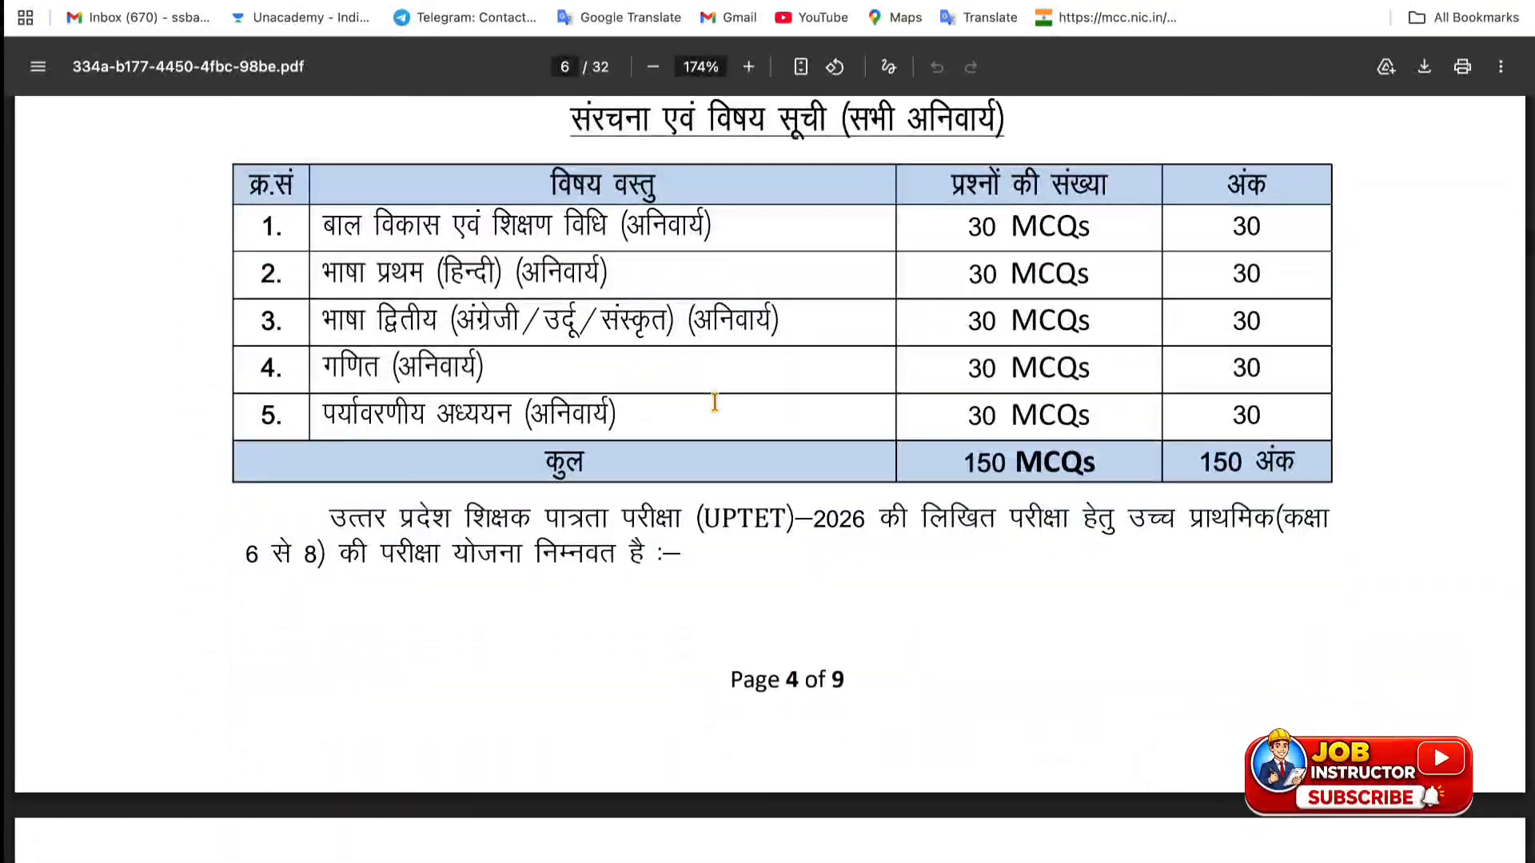
scroll(712, 489, "down", 15)
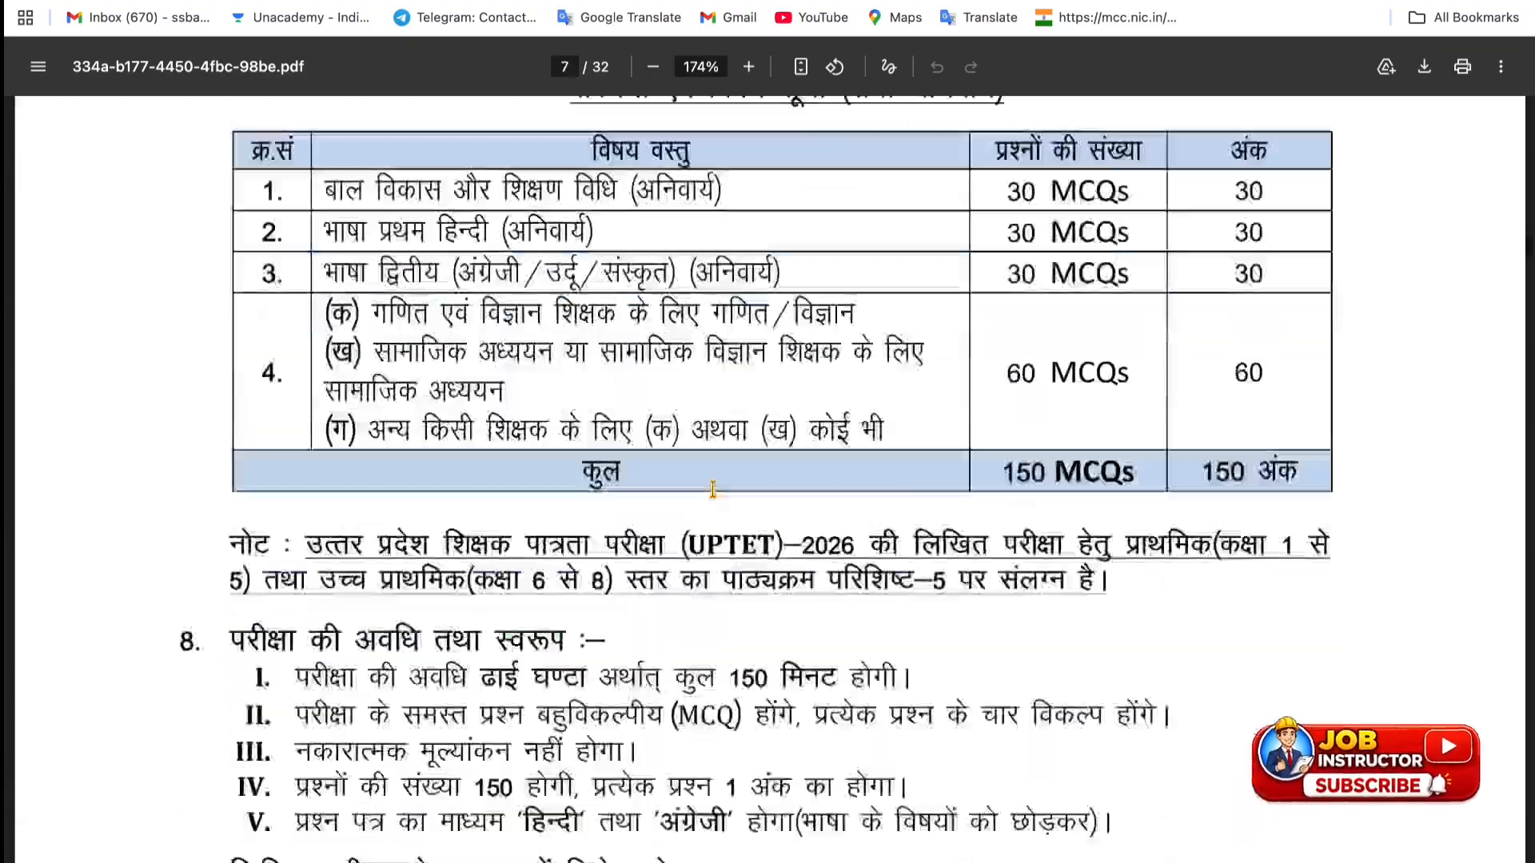
scroll(712, 490, "down", 10)
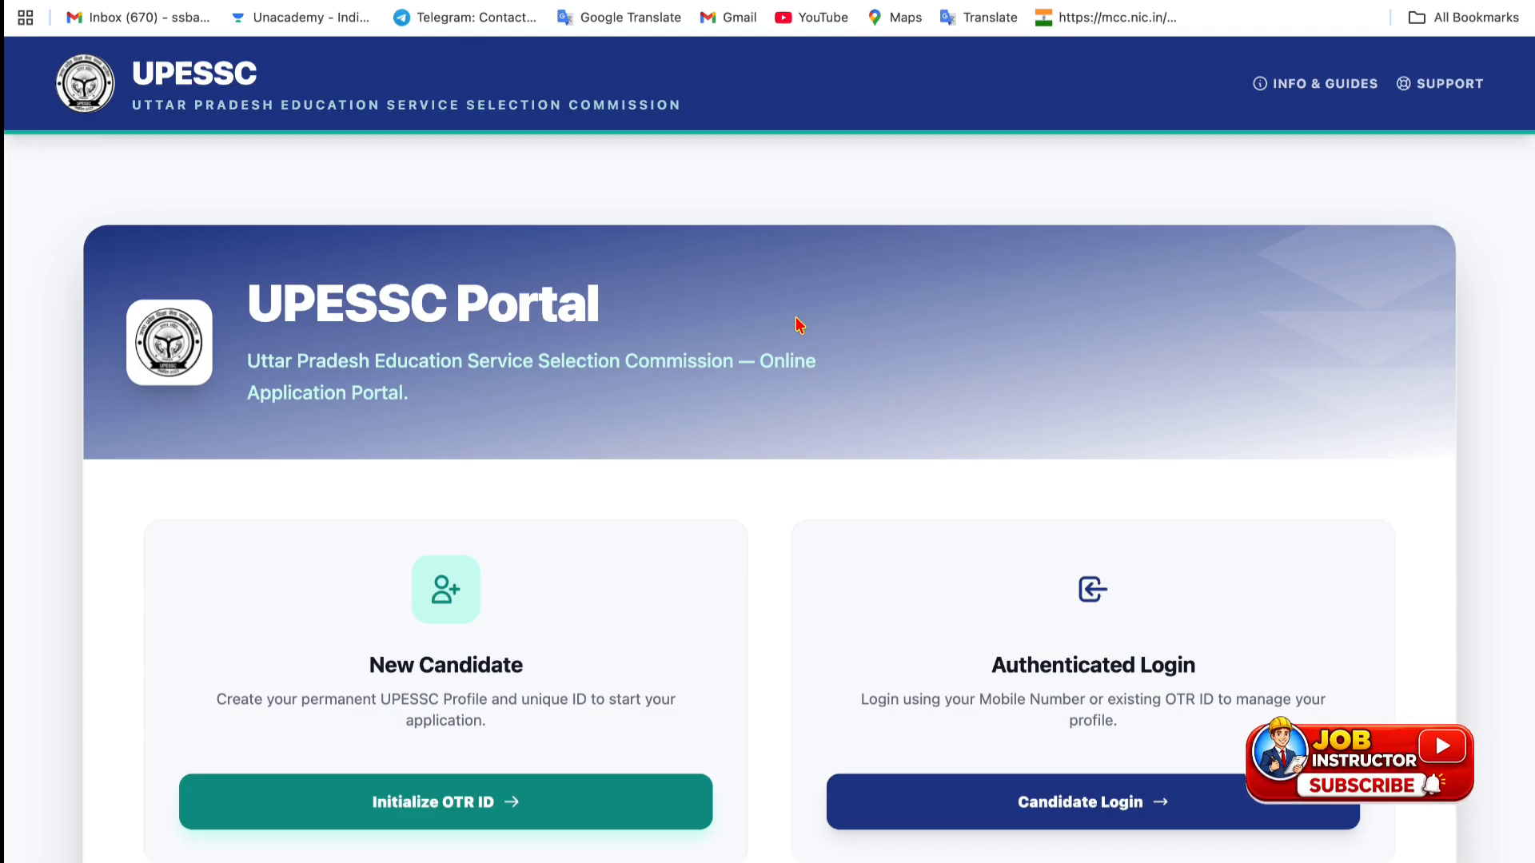
- Scroll the portal landing page to review the Aadhaar, 10th certificate and photograph prerequisites
scroll(688, 443, "down", 2)
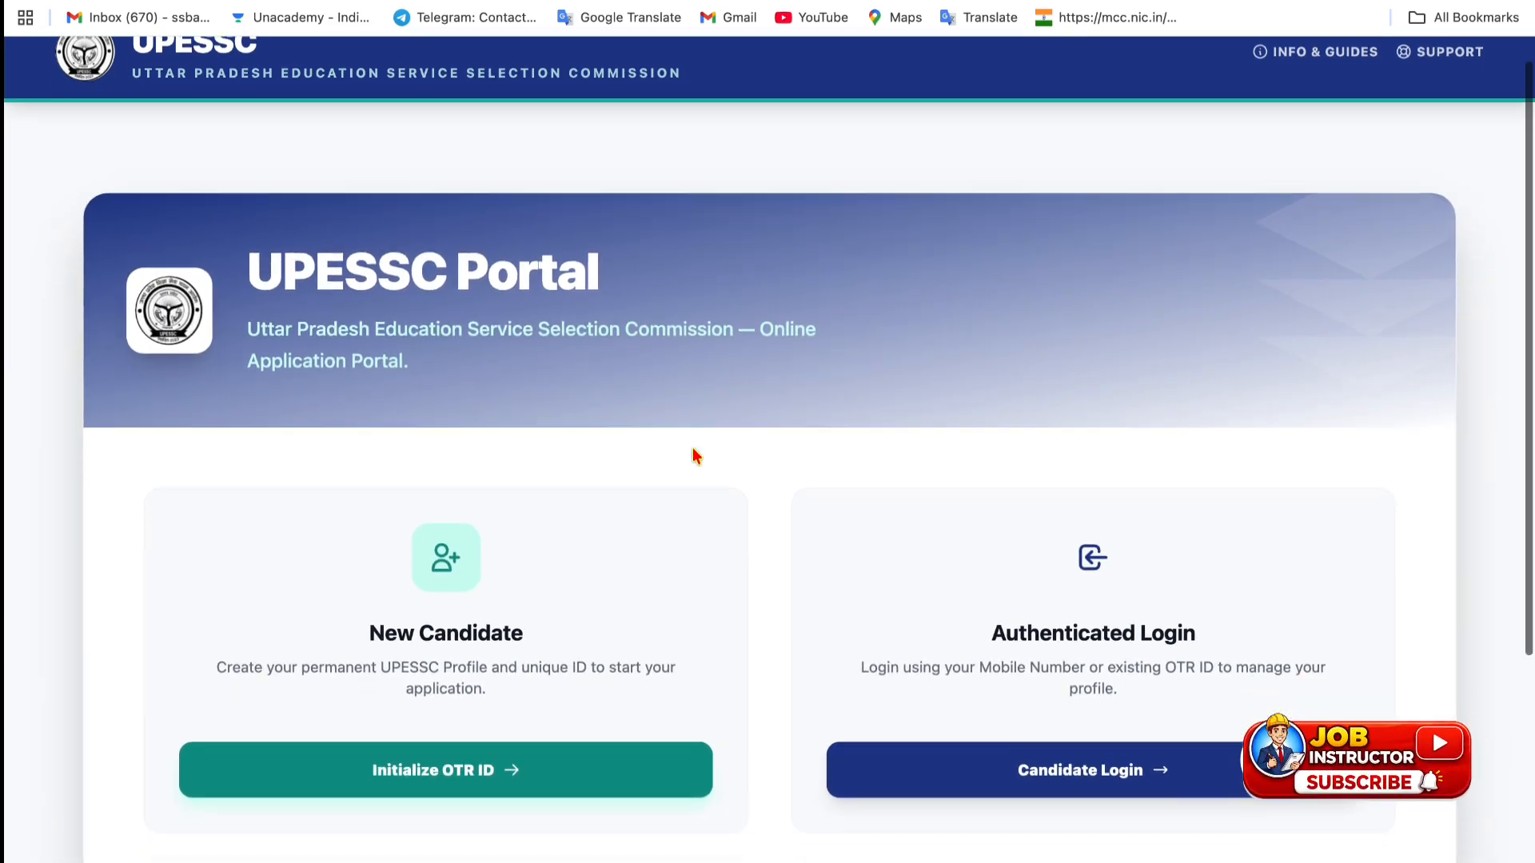
scroll(674, 589, "down", 2)
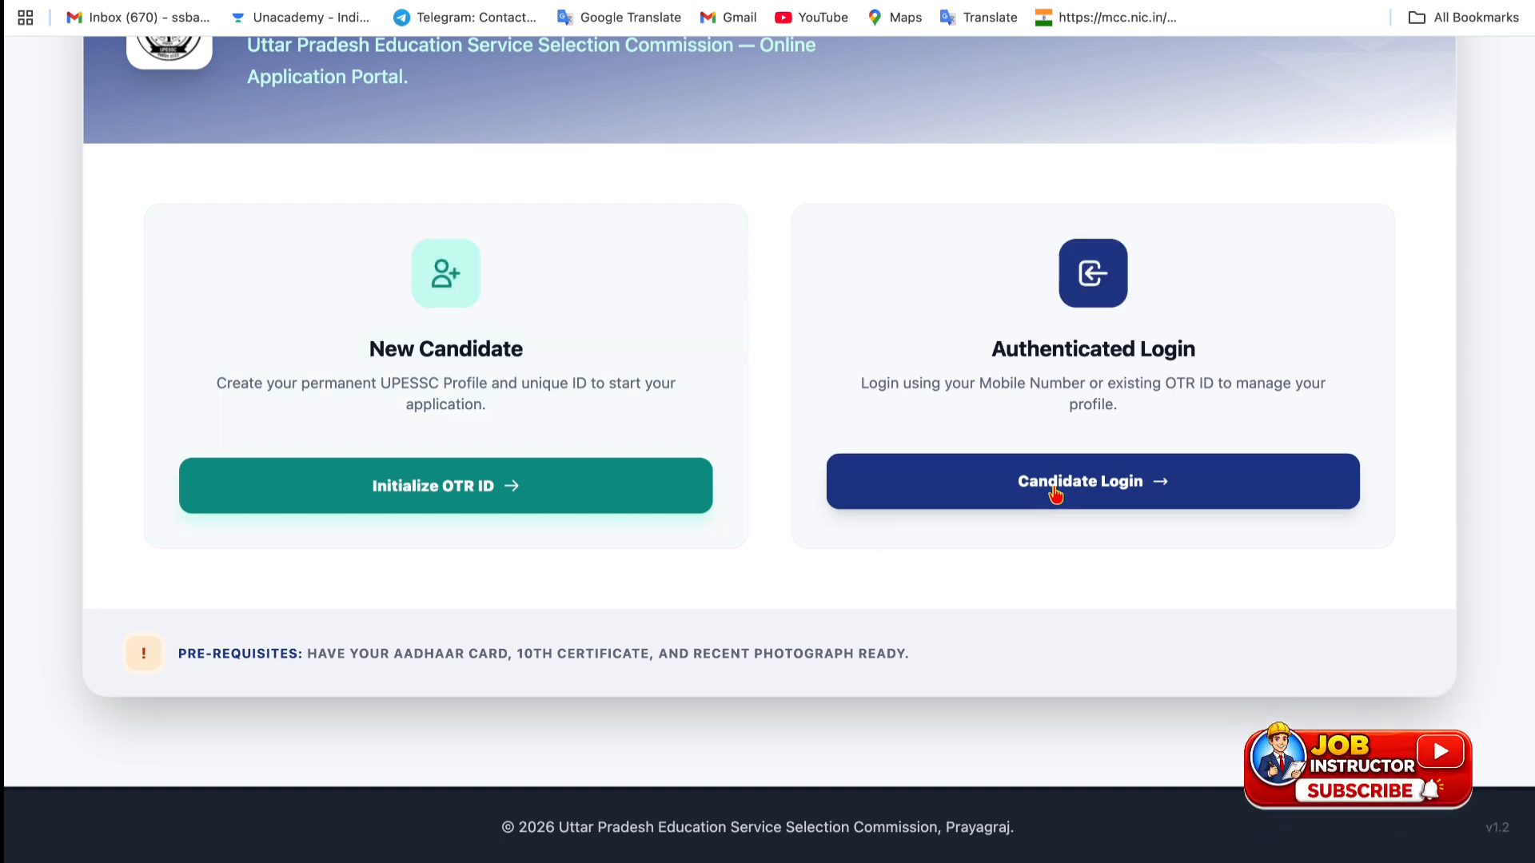
scroll(810, 449, "up", 2)
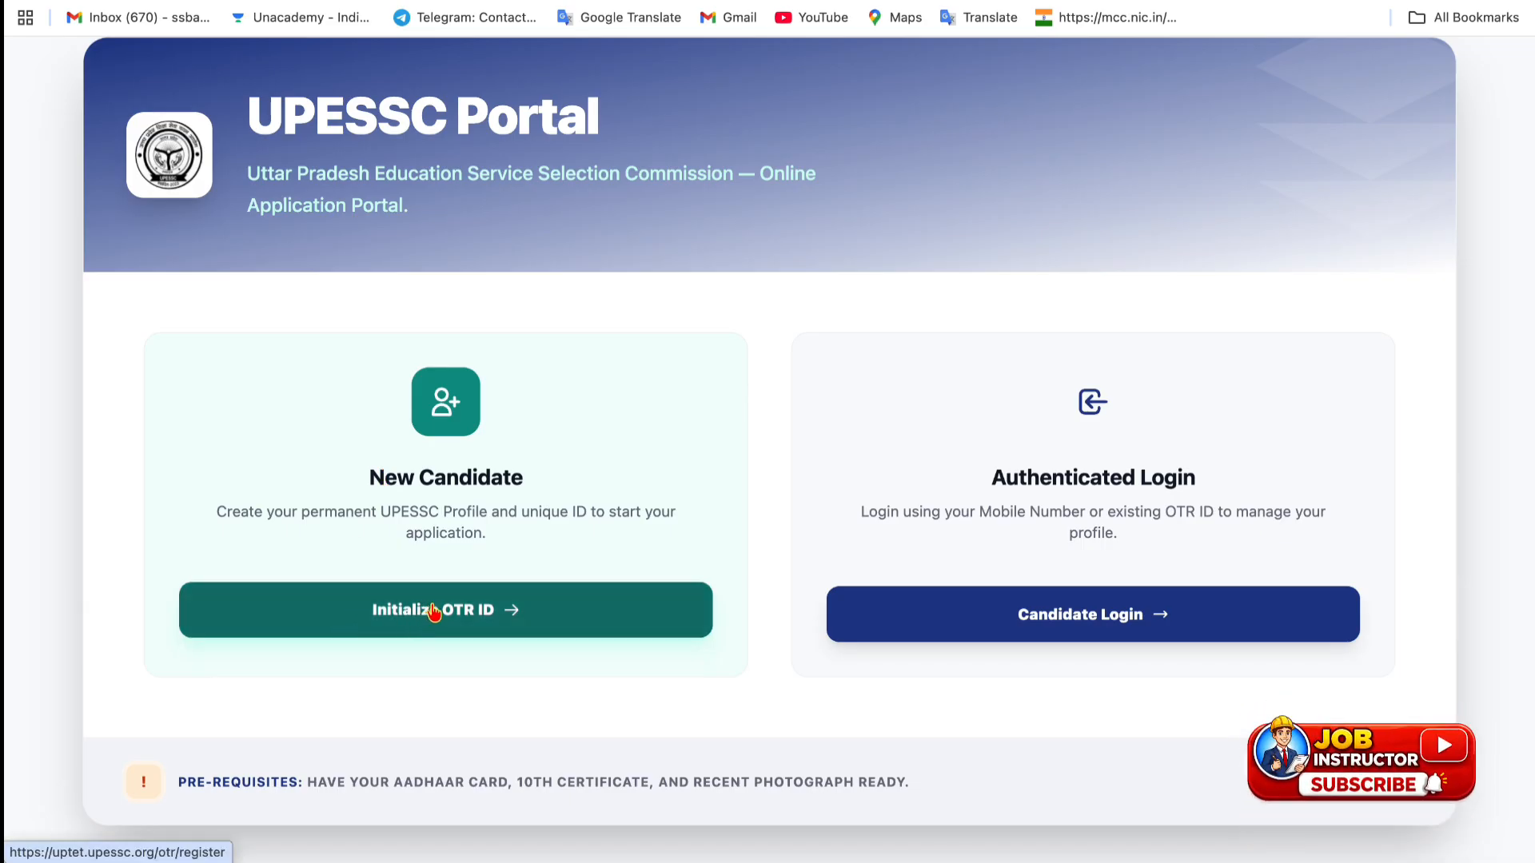
- Open the new-candidate OTR ID registration form and highlight its Full Name field
left_click(391, 630)
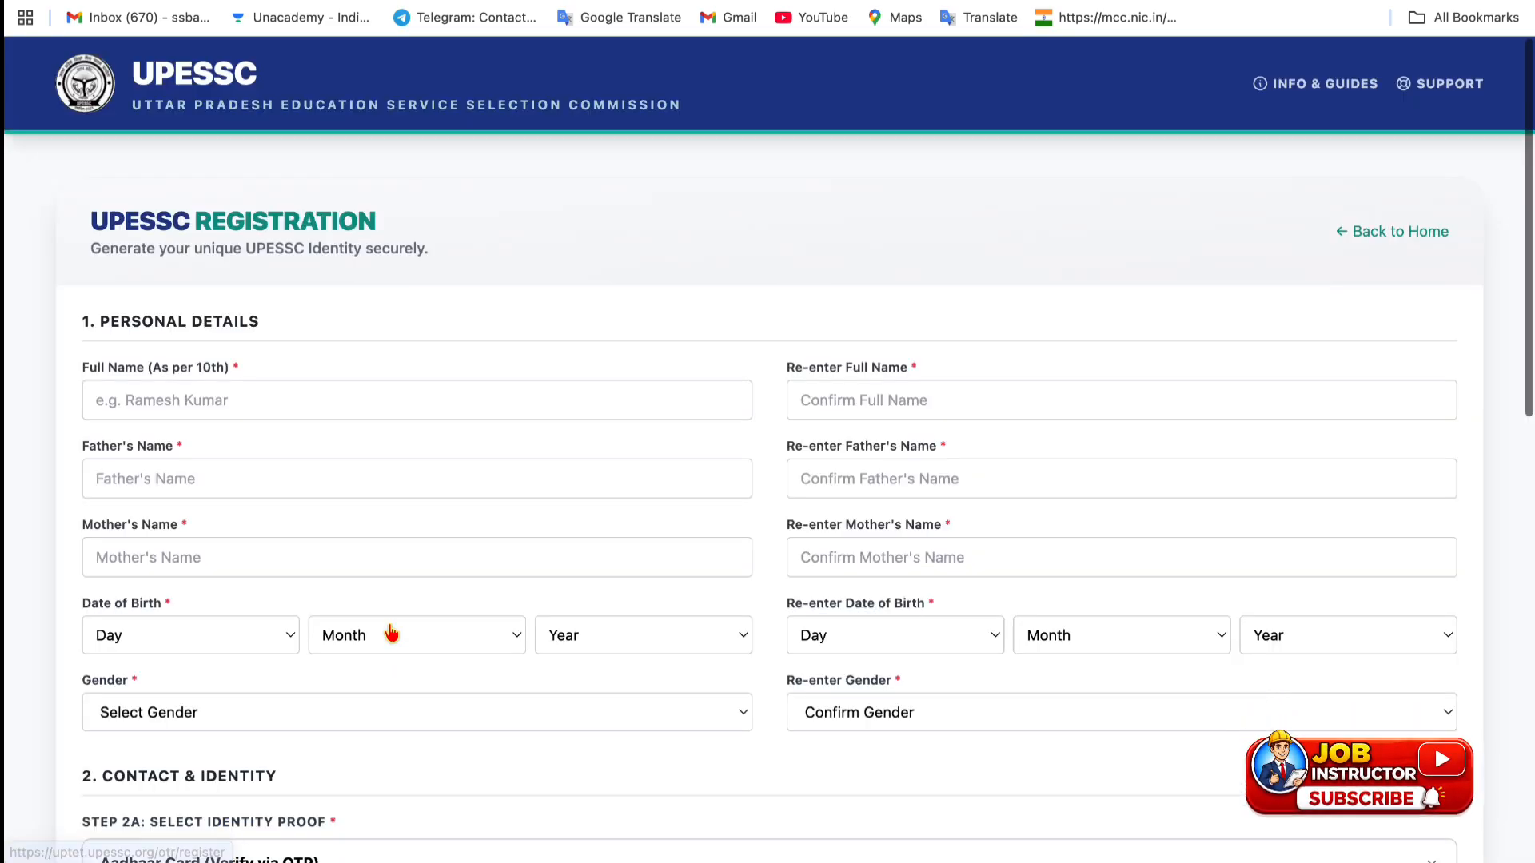
scroll(348, 479, "down", 3)
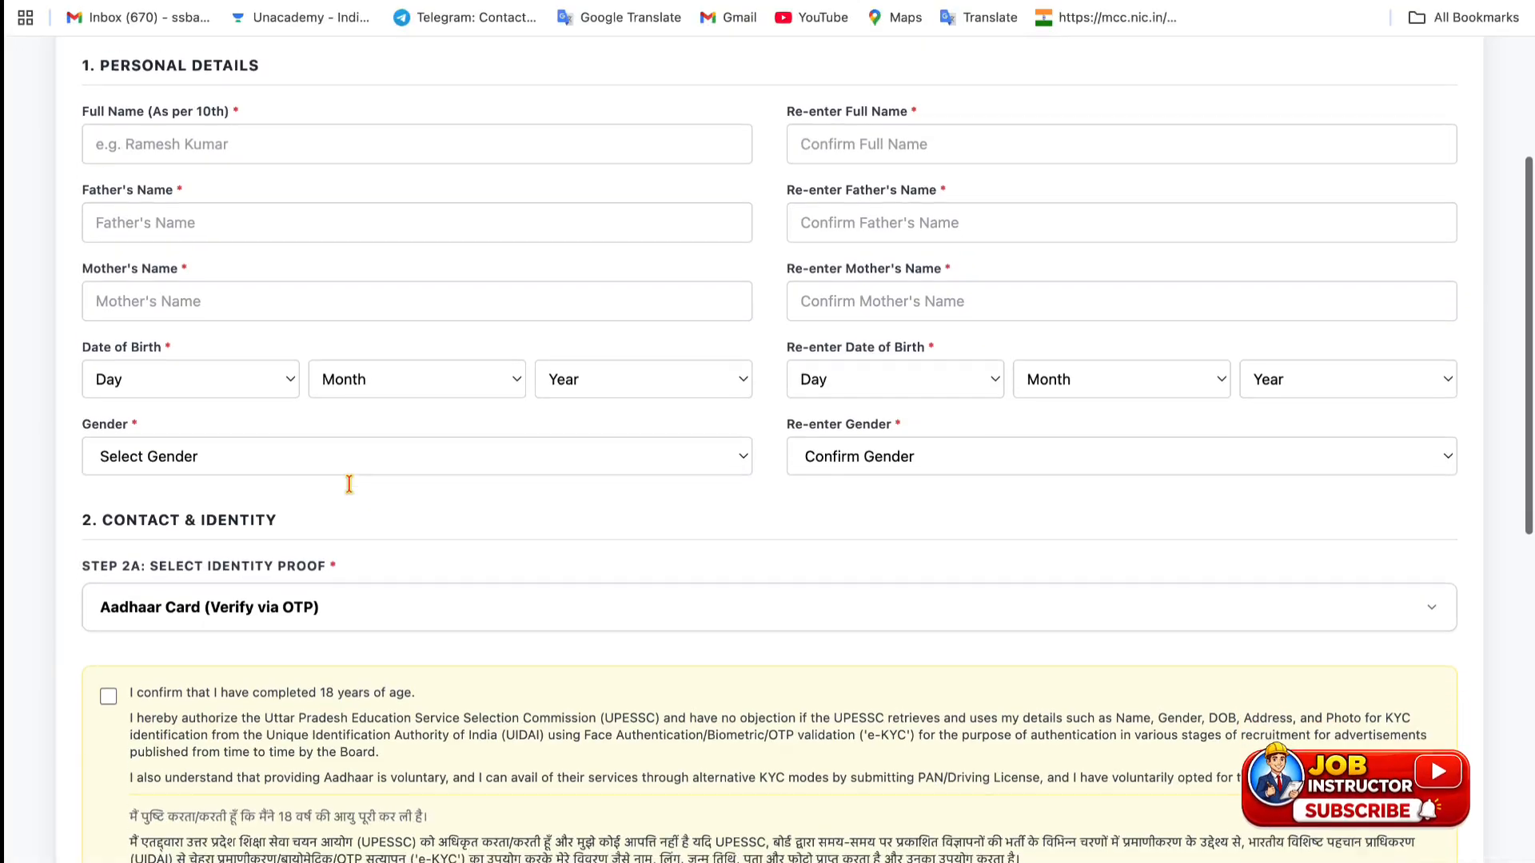
scroll(349, 484, "down", 5)
scroll(353, 492, "up", 10)
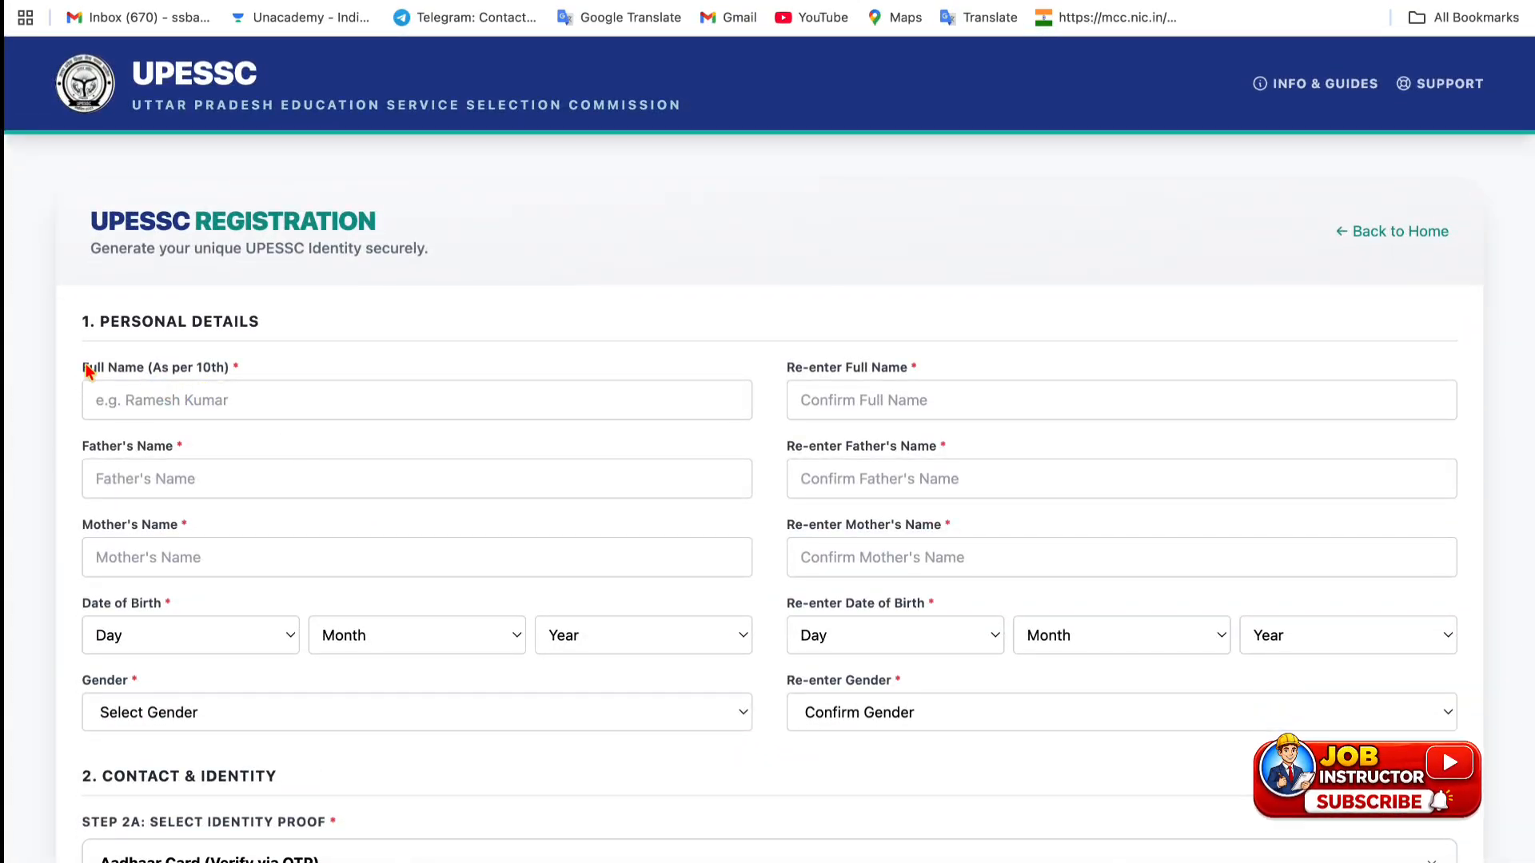
left_click_drag(87, 370, 231, 370)
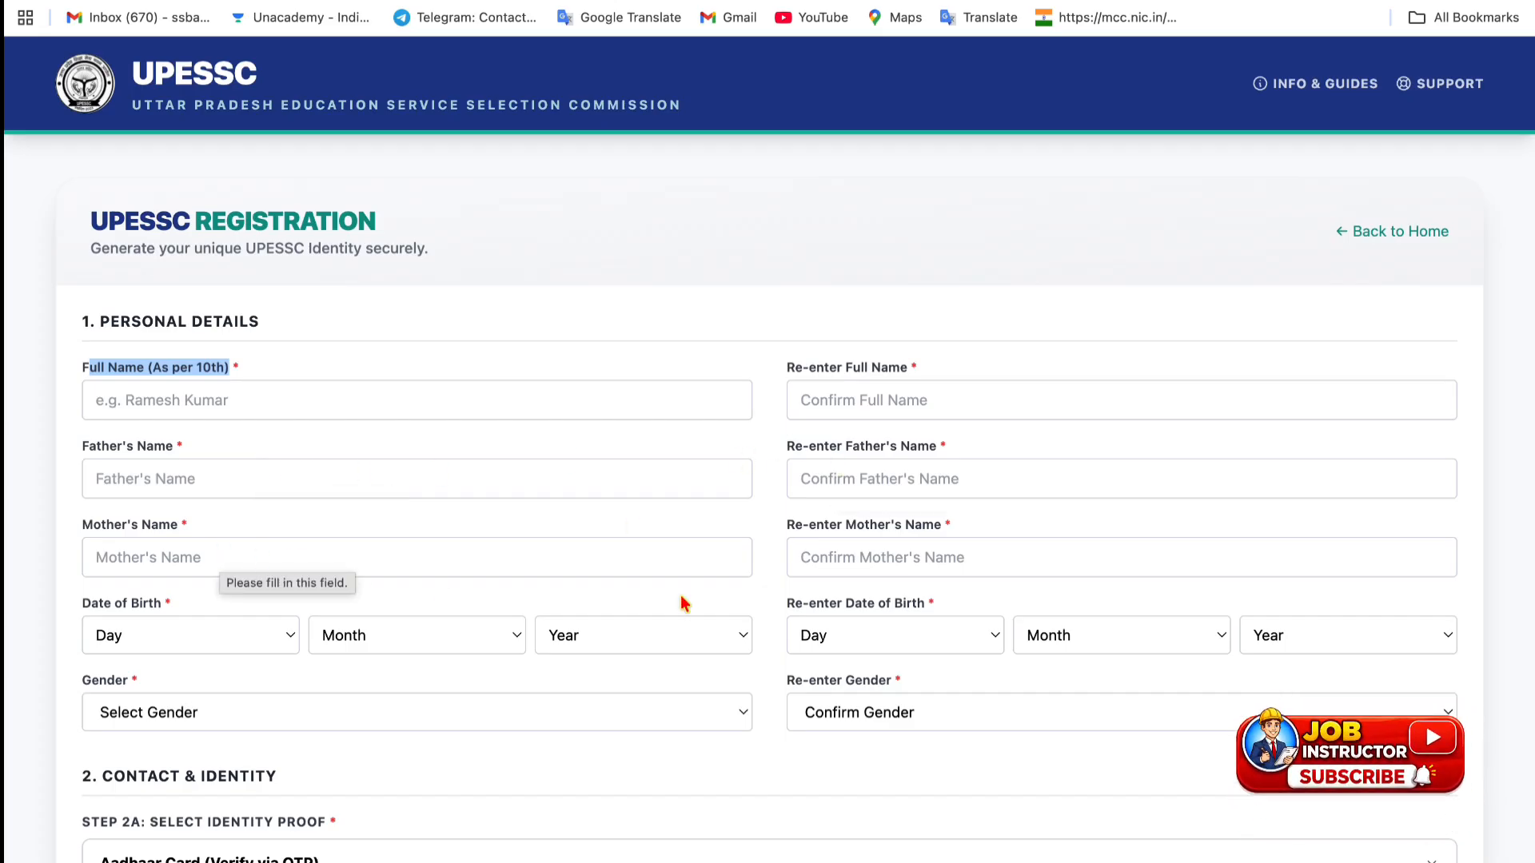
left_click(197, 630)
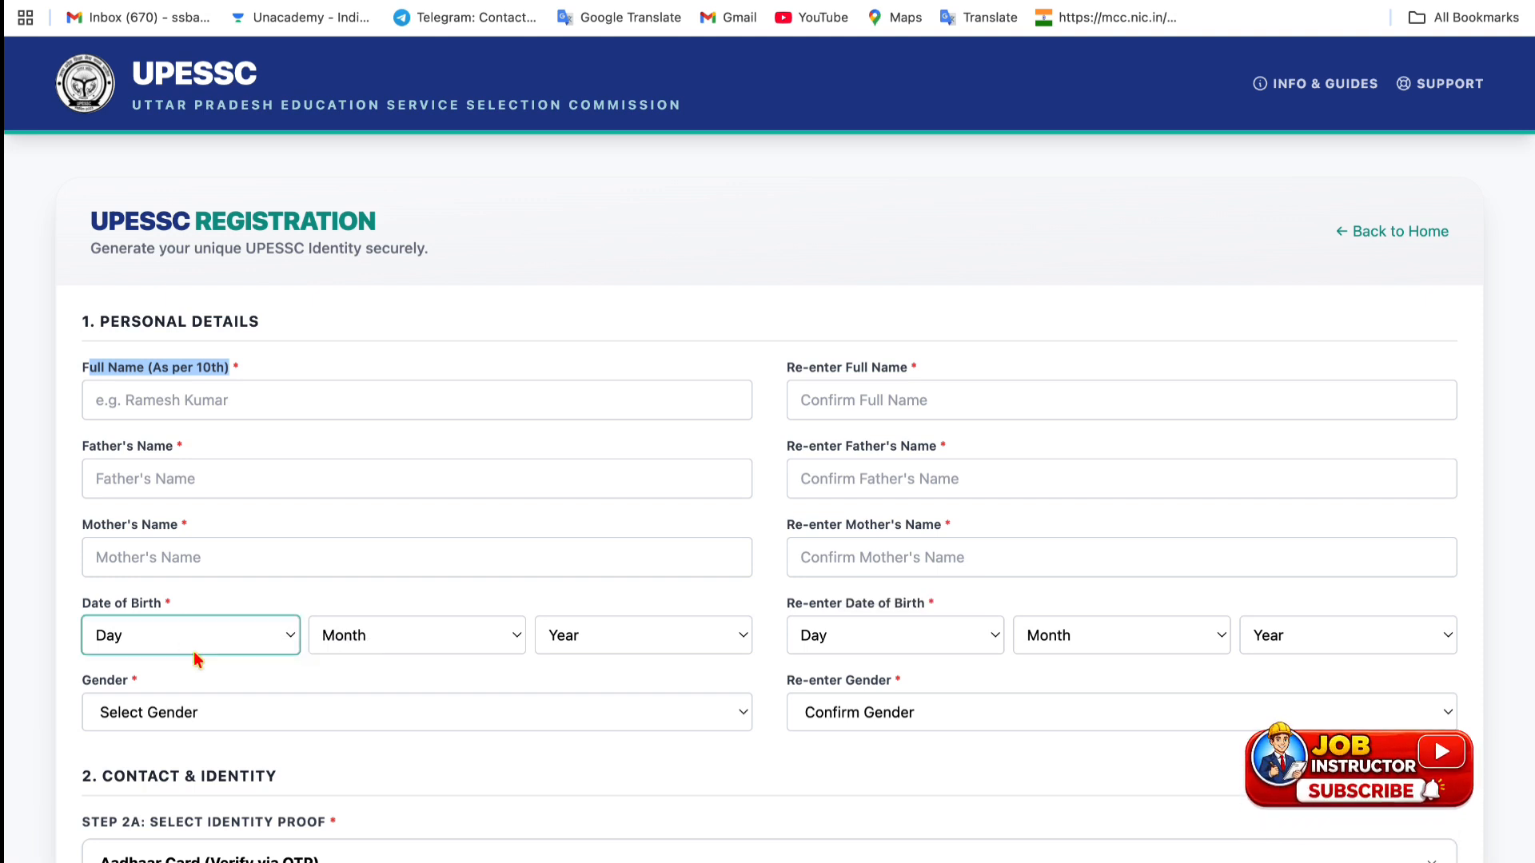
type("10")
key("Return")
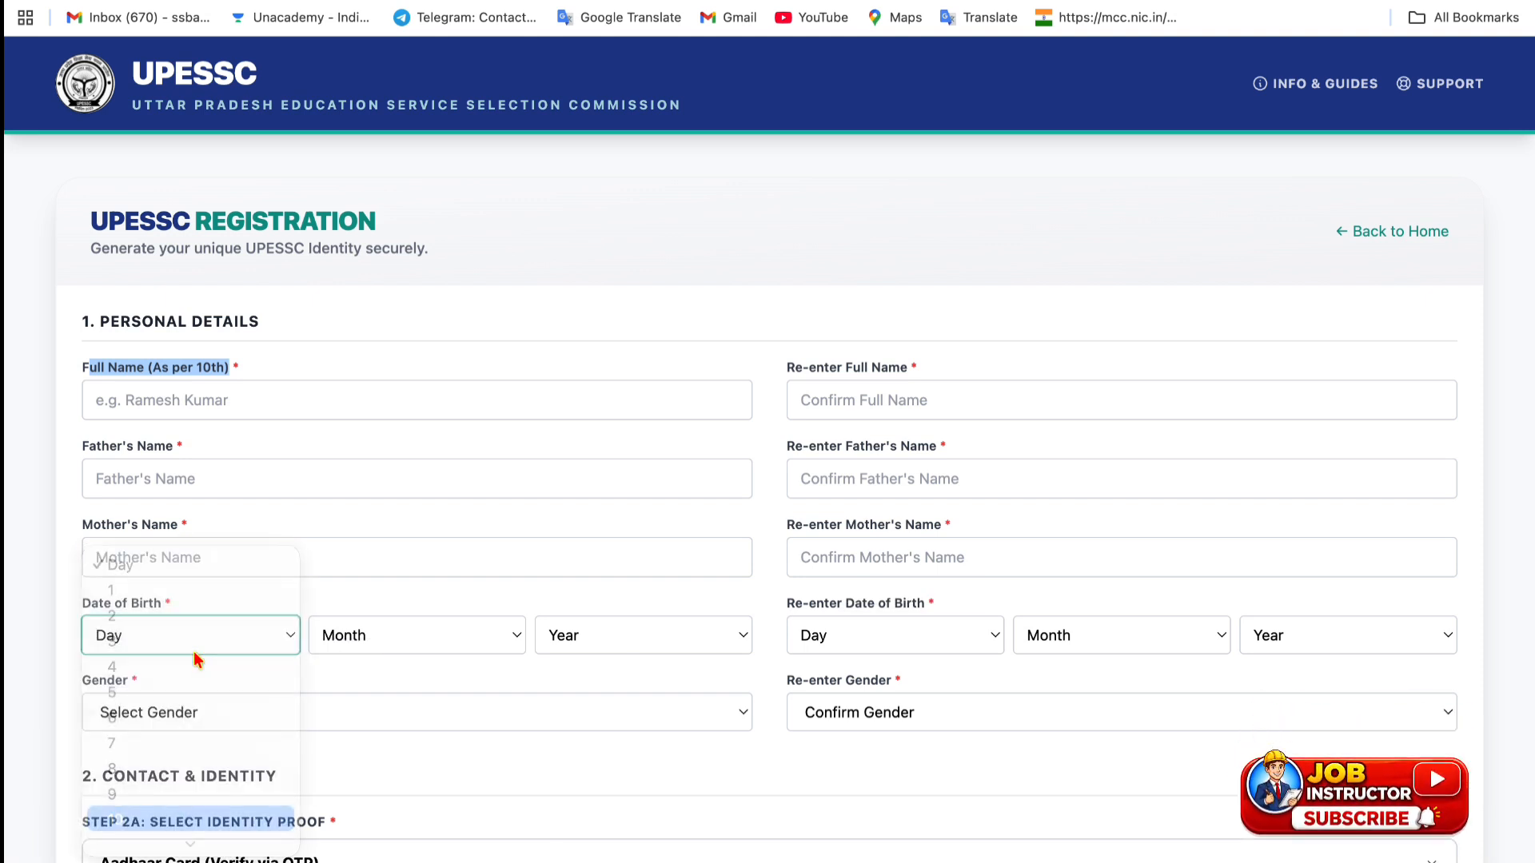
left_click(358, 626)
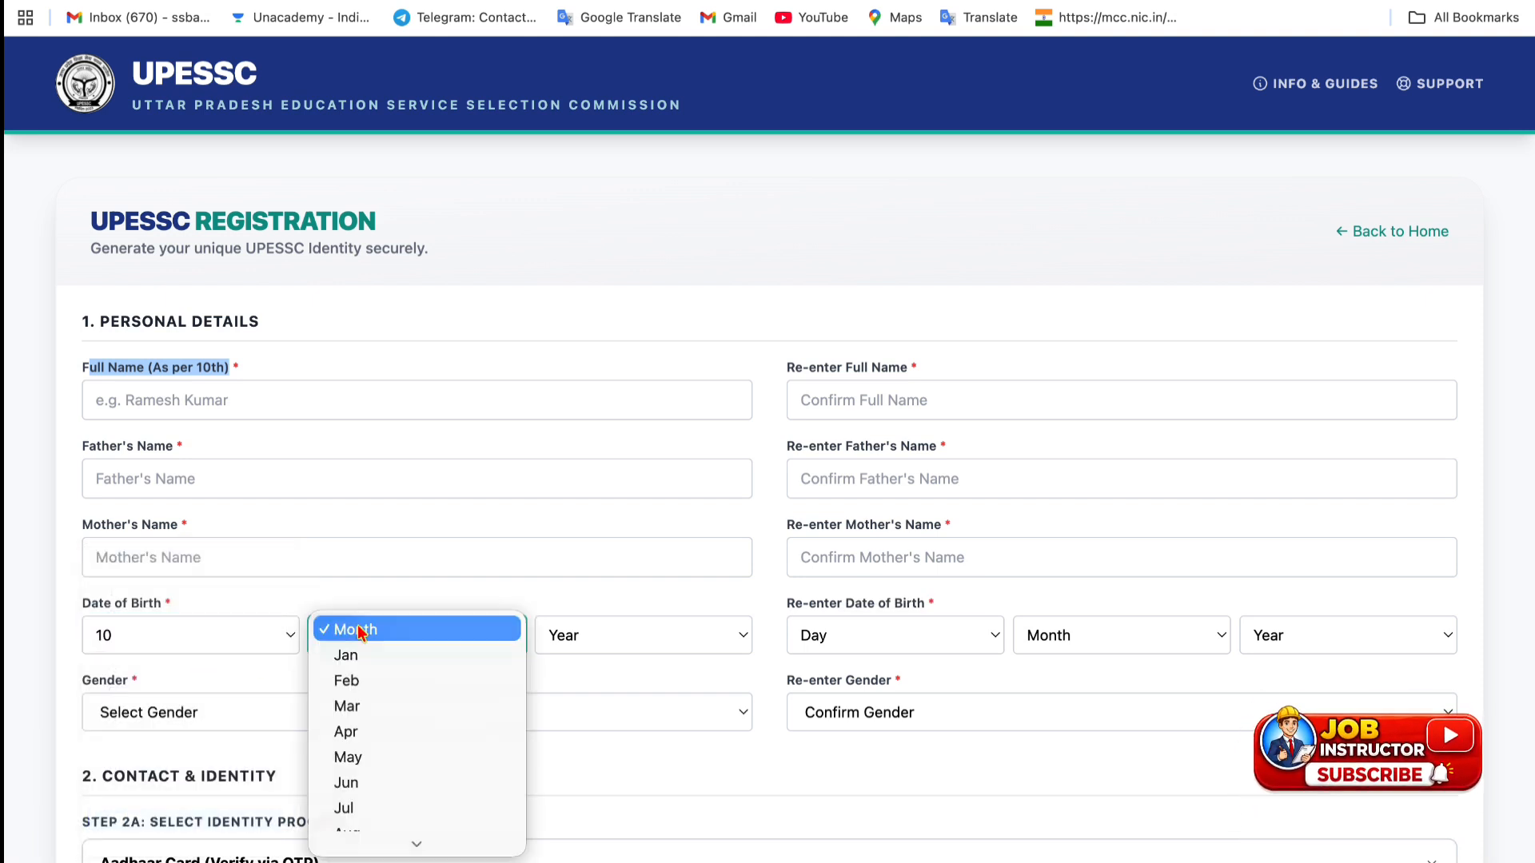
left_click(360, 733)
left_click(606, 623)
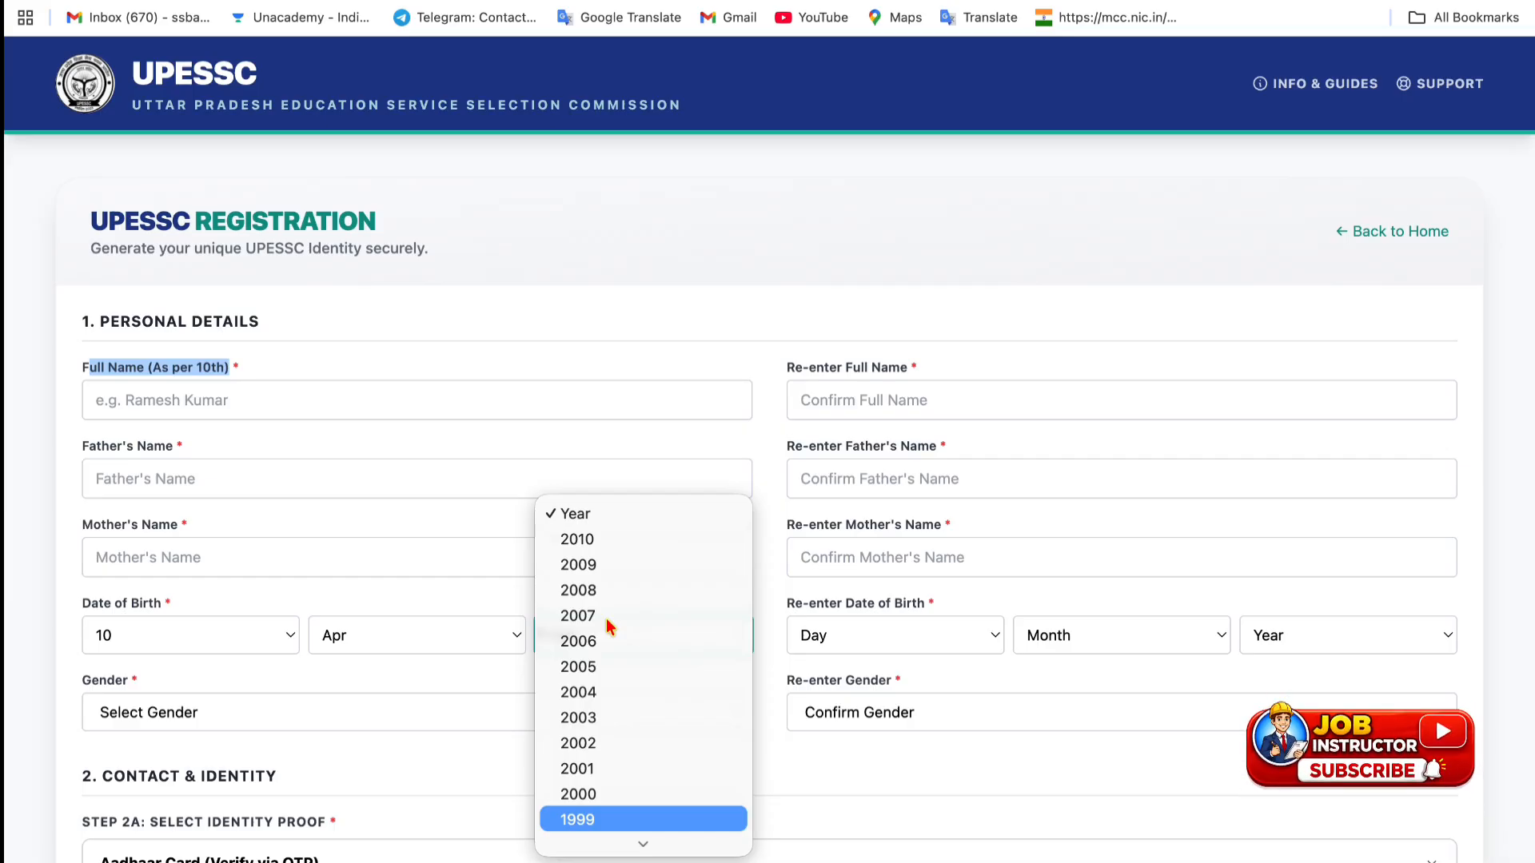
key("Return")
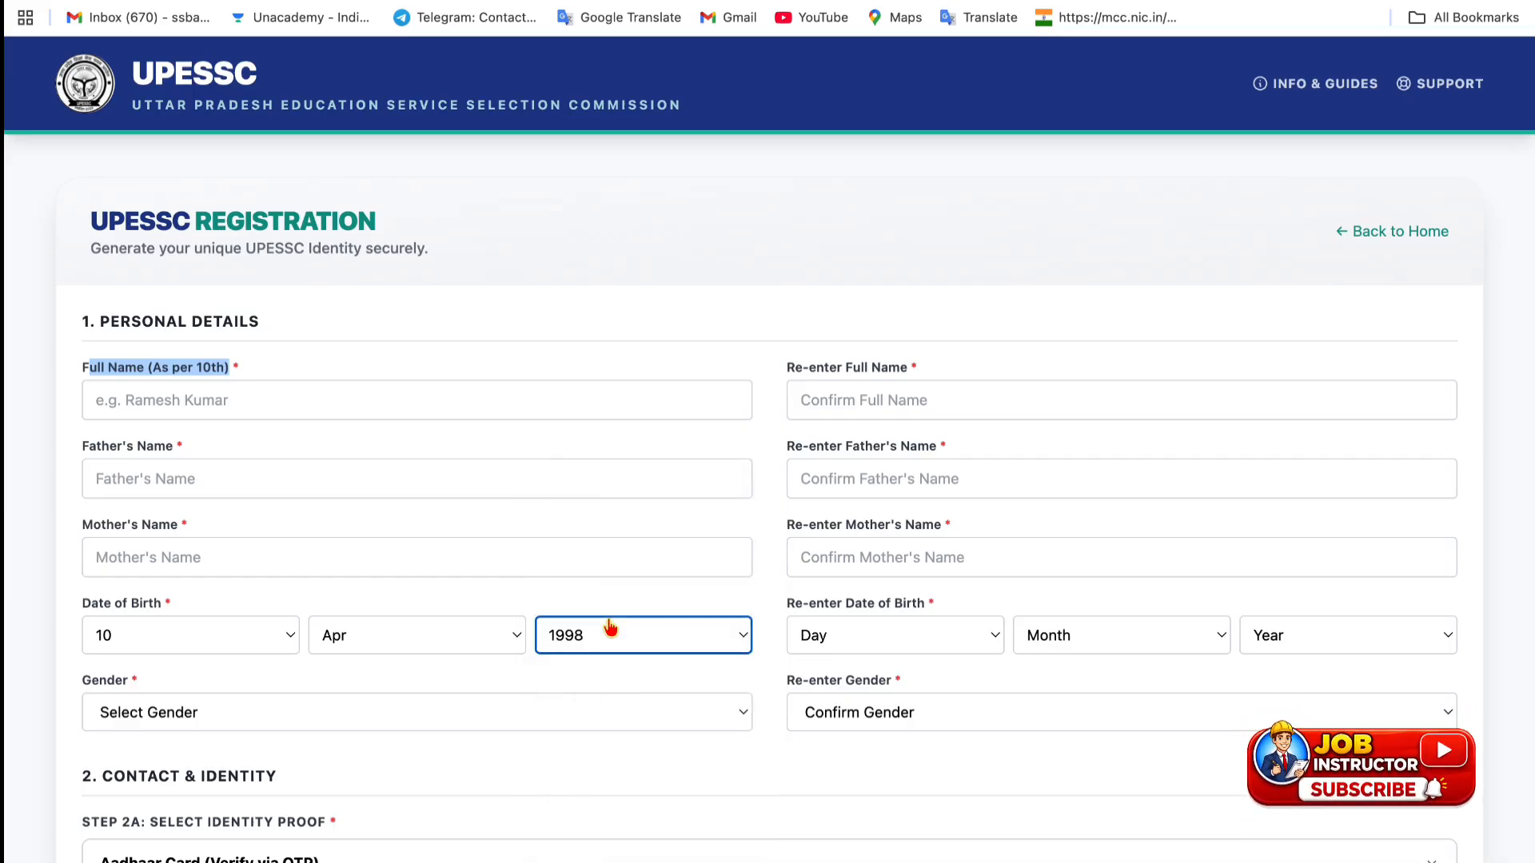
- Choose Male for both Gender and Re-enter Gender
left_click(257, 713)
left_click(242, 729)
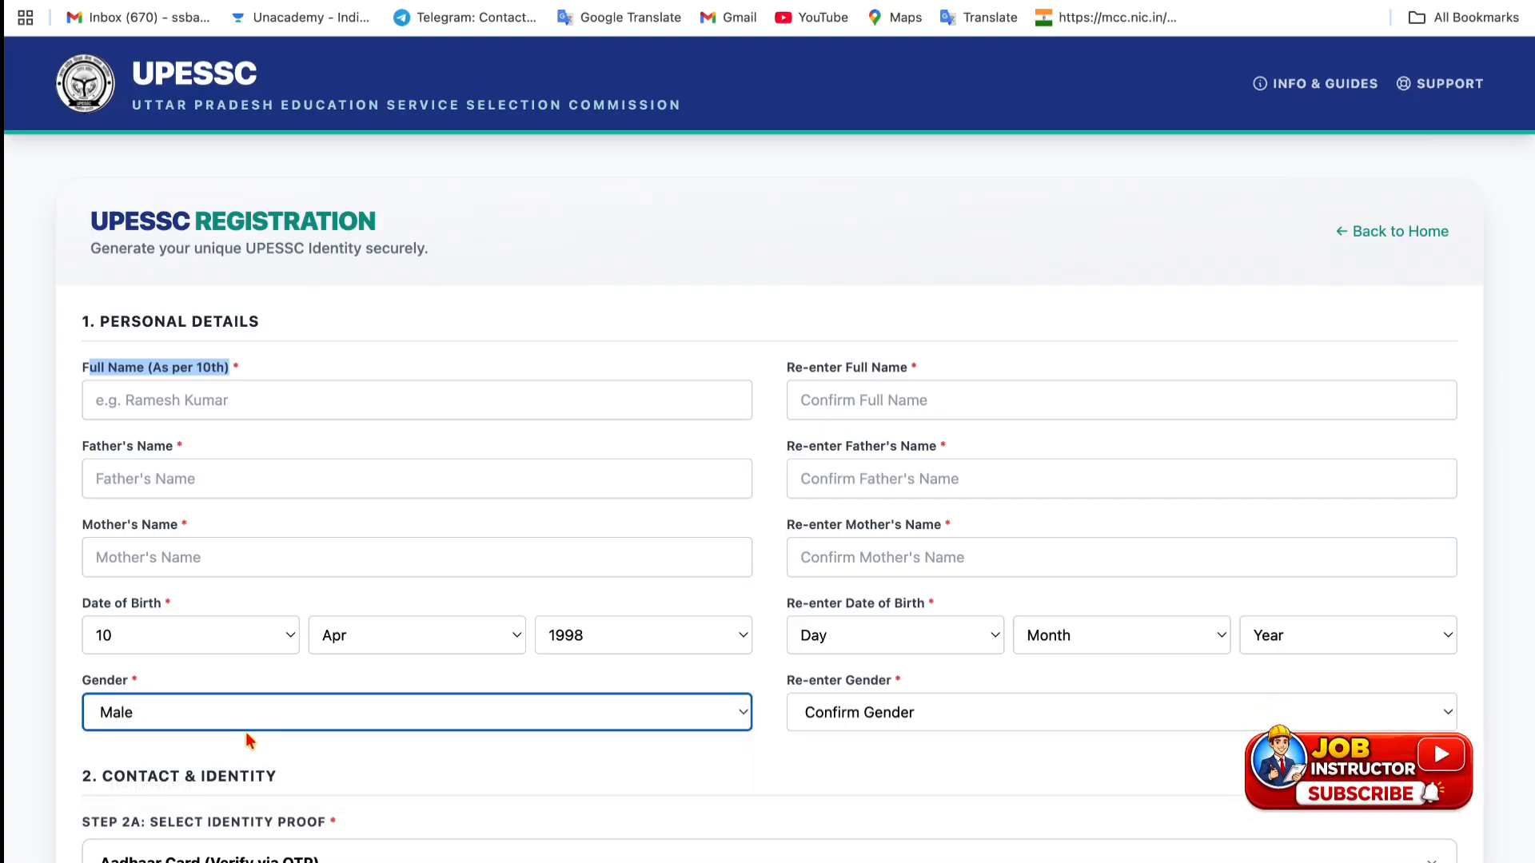
left_click(887, 717)
left_click(861, 730)
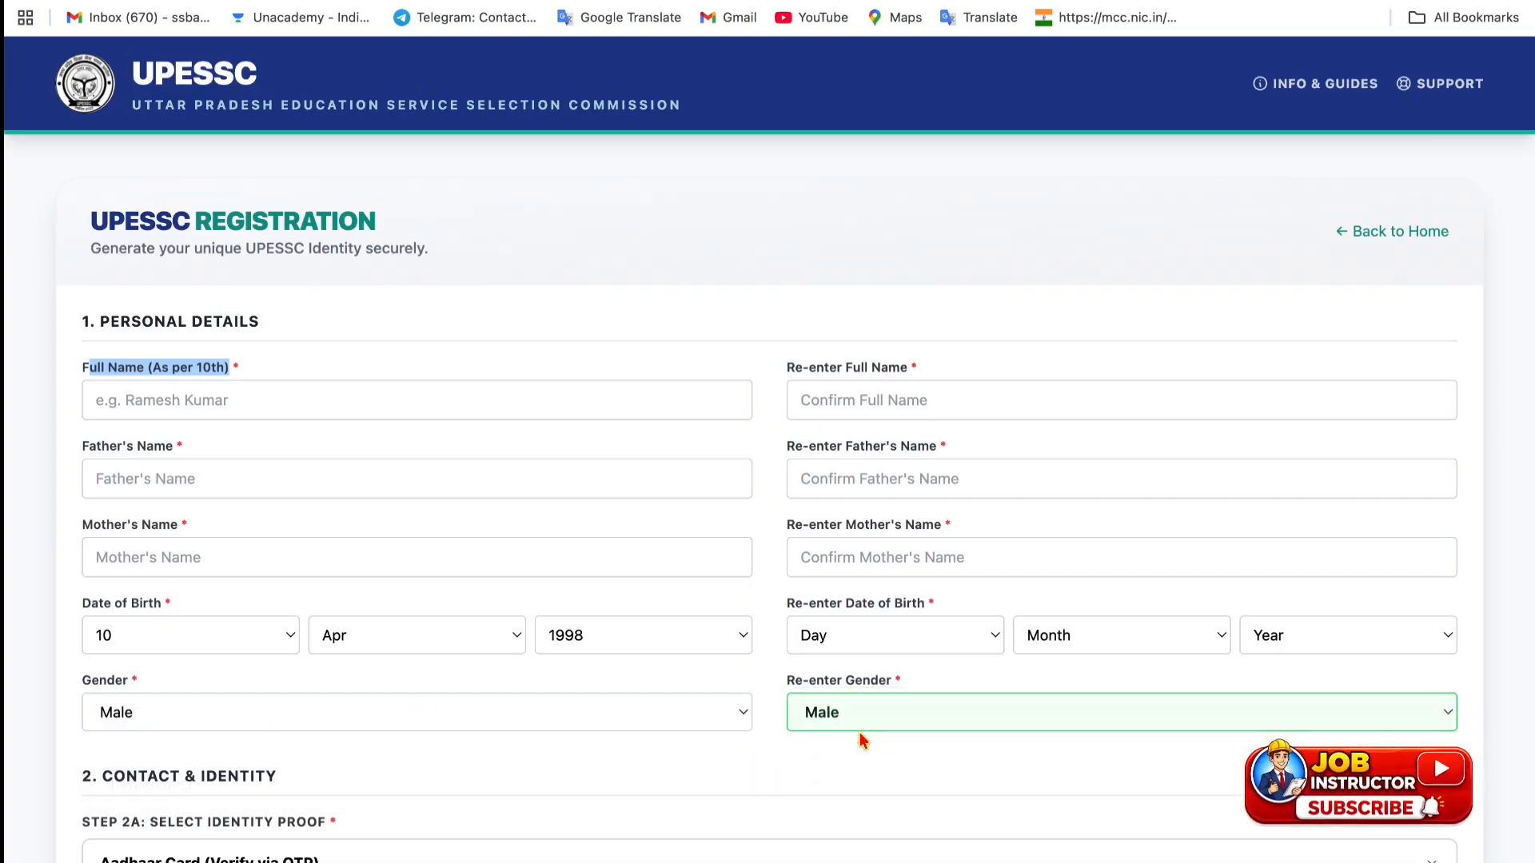
scroll(860, 732, "down", 3)
- Select PAN Card as identity proof and try verifying the empty PAN number
scroll(860, 733, "down", 1)
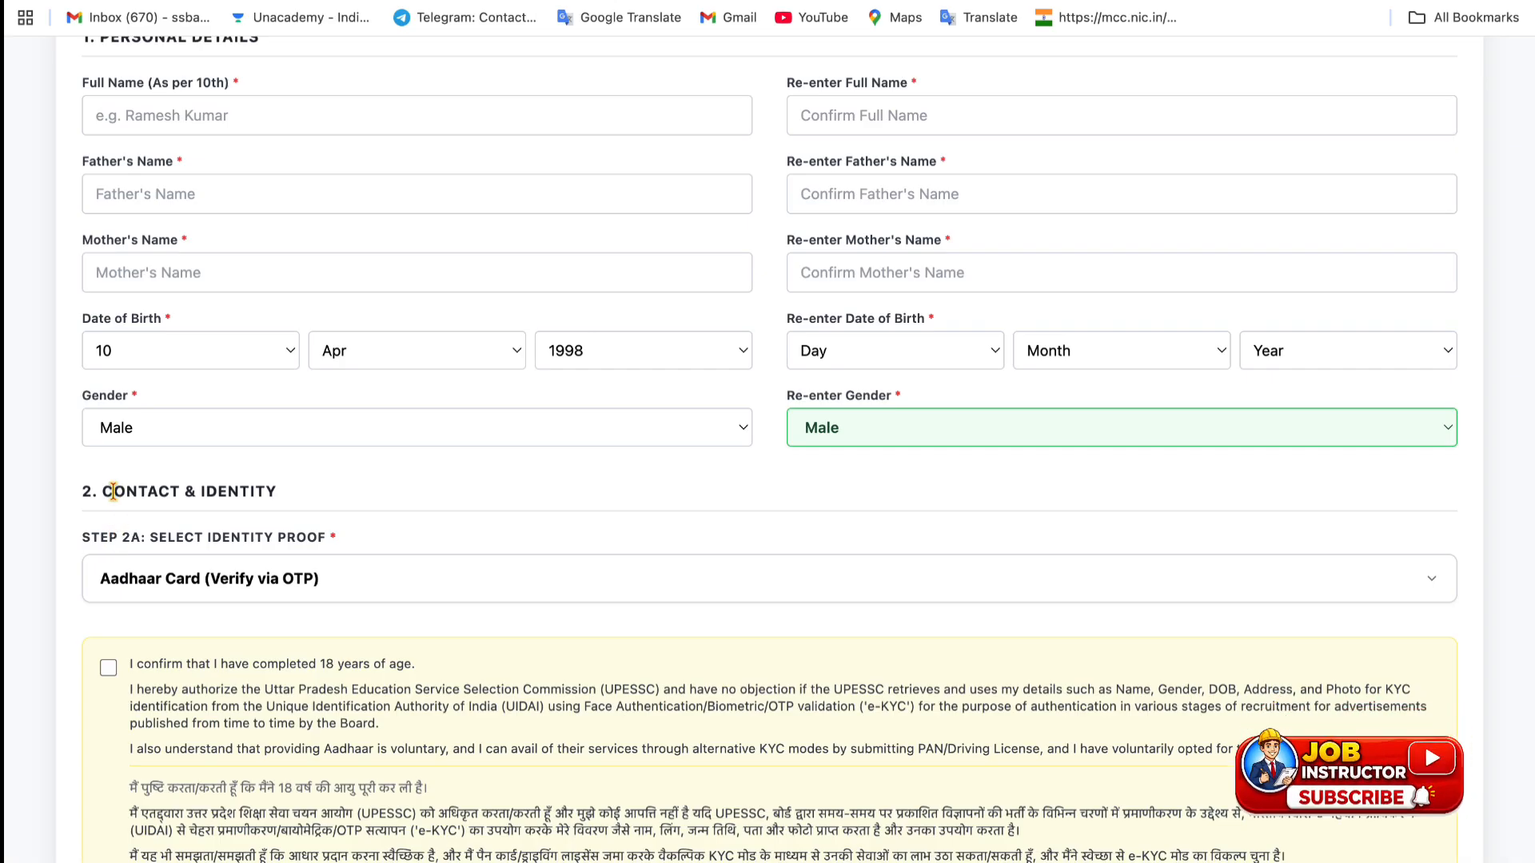
left_click_drag(112, 491, 281, 502)
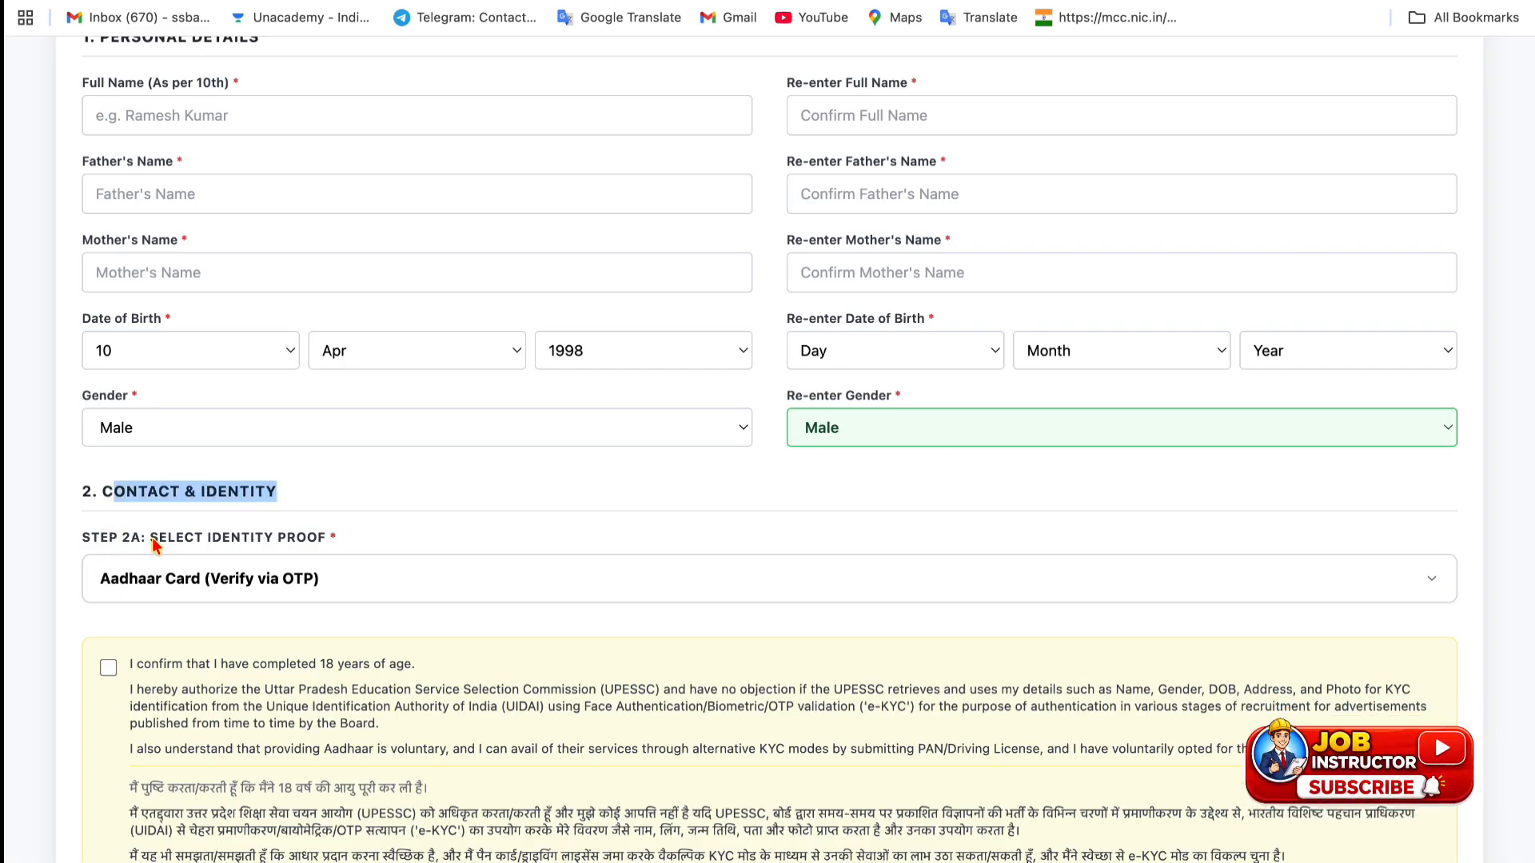
left_click(152, 586)
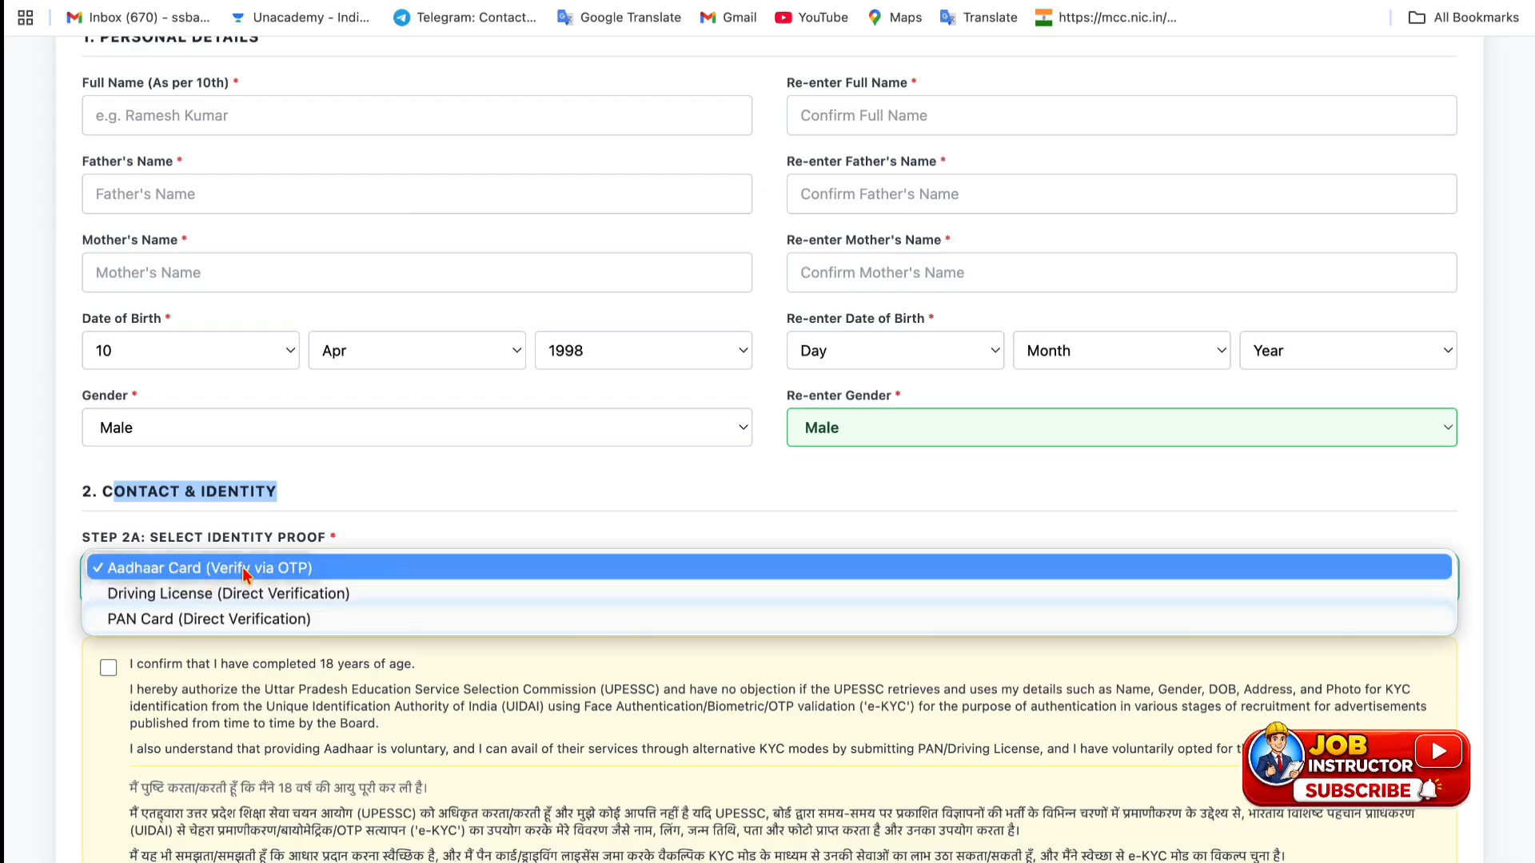
left_click(138, 619)
scroll(490, 631, "down", 2)
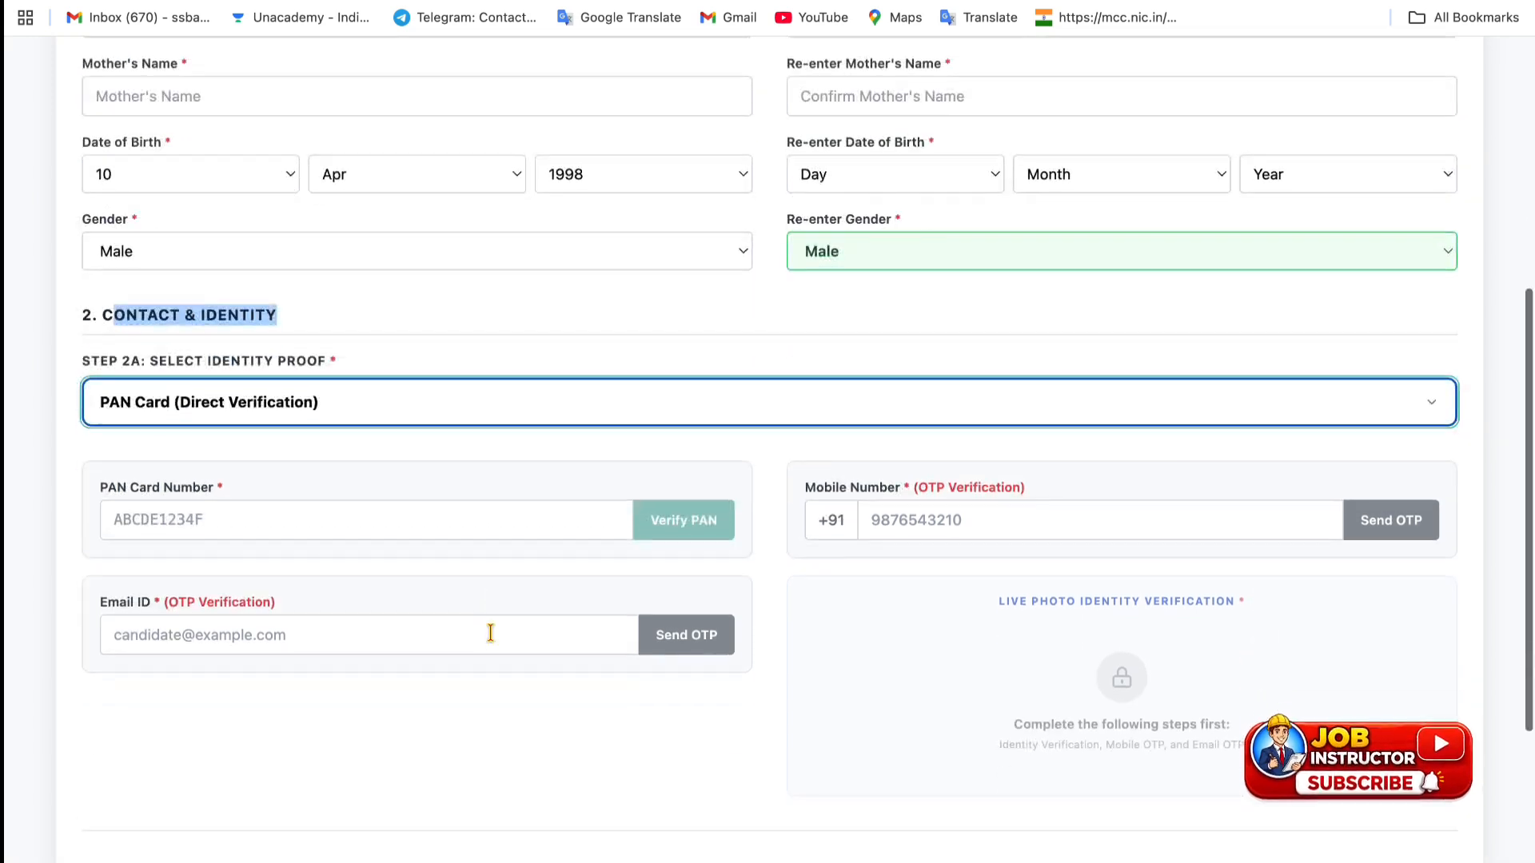
left_click(643, 524)
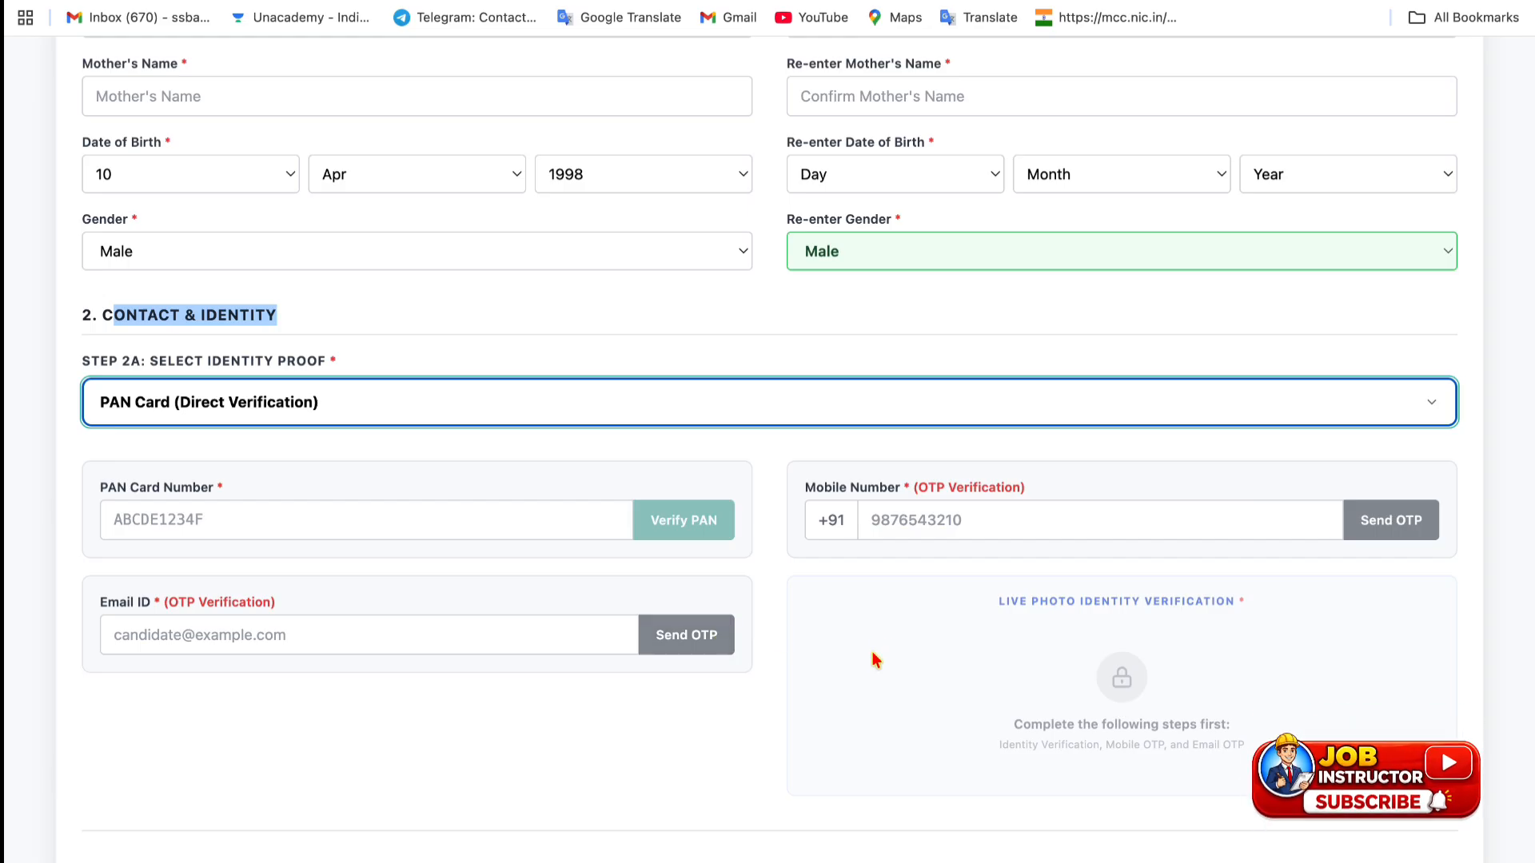
- Switch the identity proof to Aadhaar Card and confirm being at least 18 years old
scroll(697, 678, "down", 2)
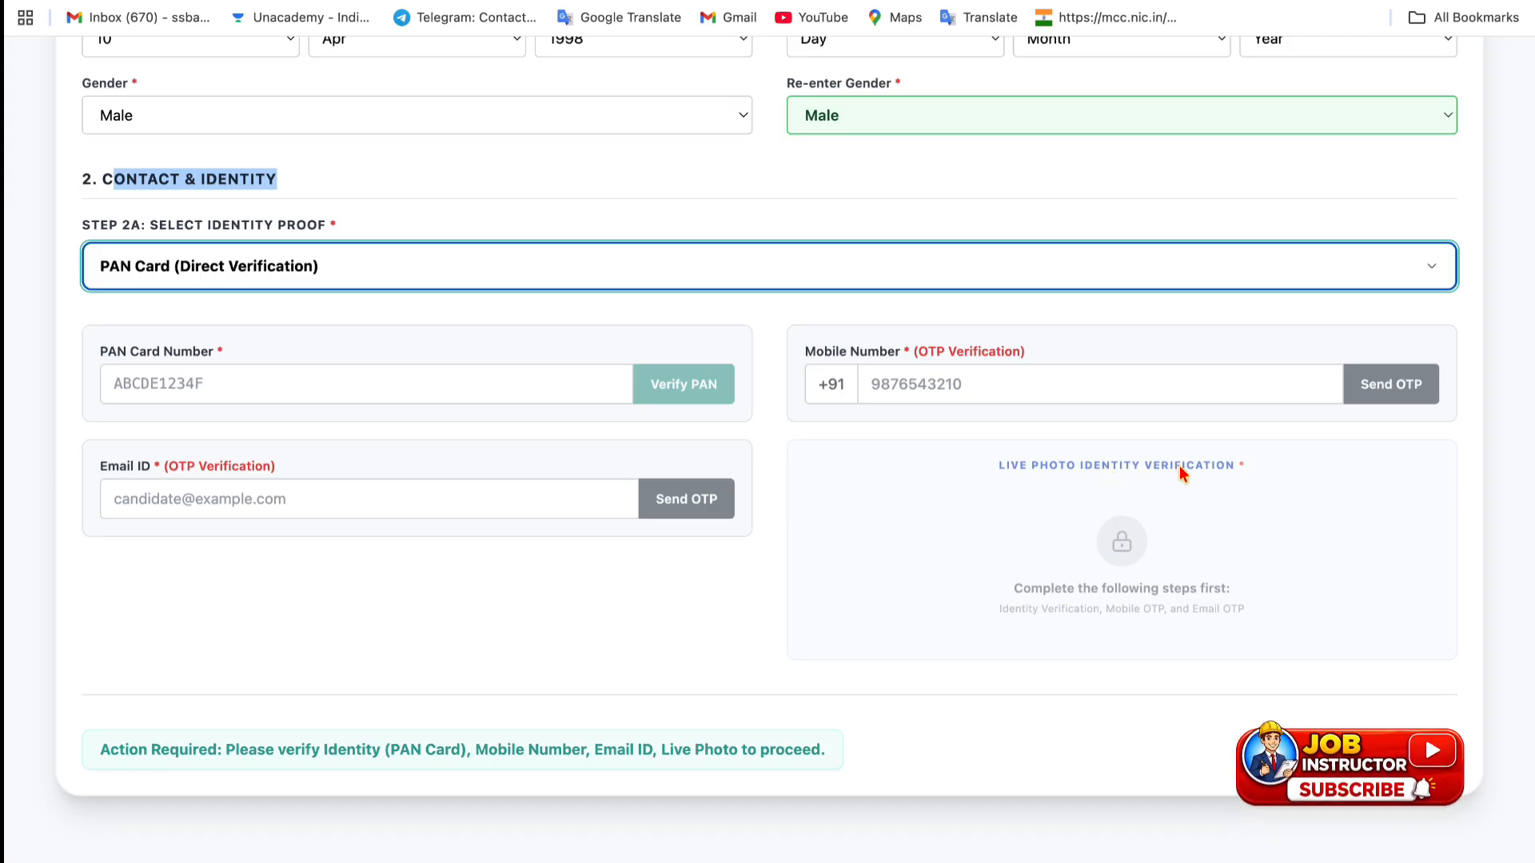
scroll(721, 598, "down", 2)
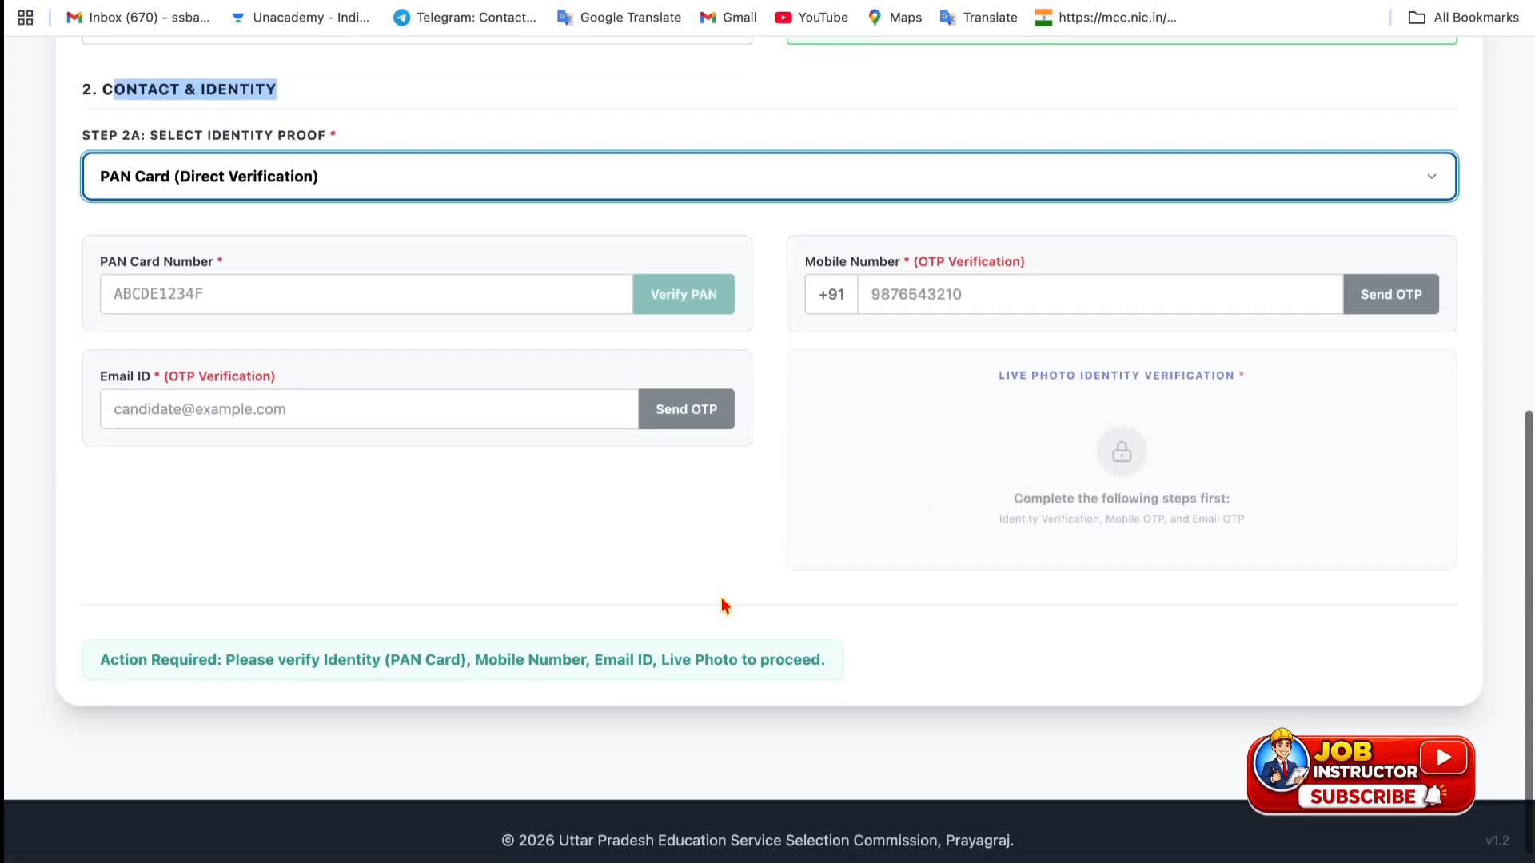
scroll(721, 598, "up", 2)
scroll(721, 597, "down", 2)
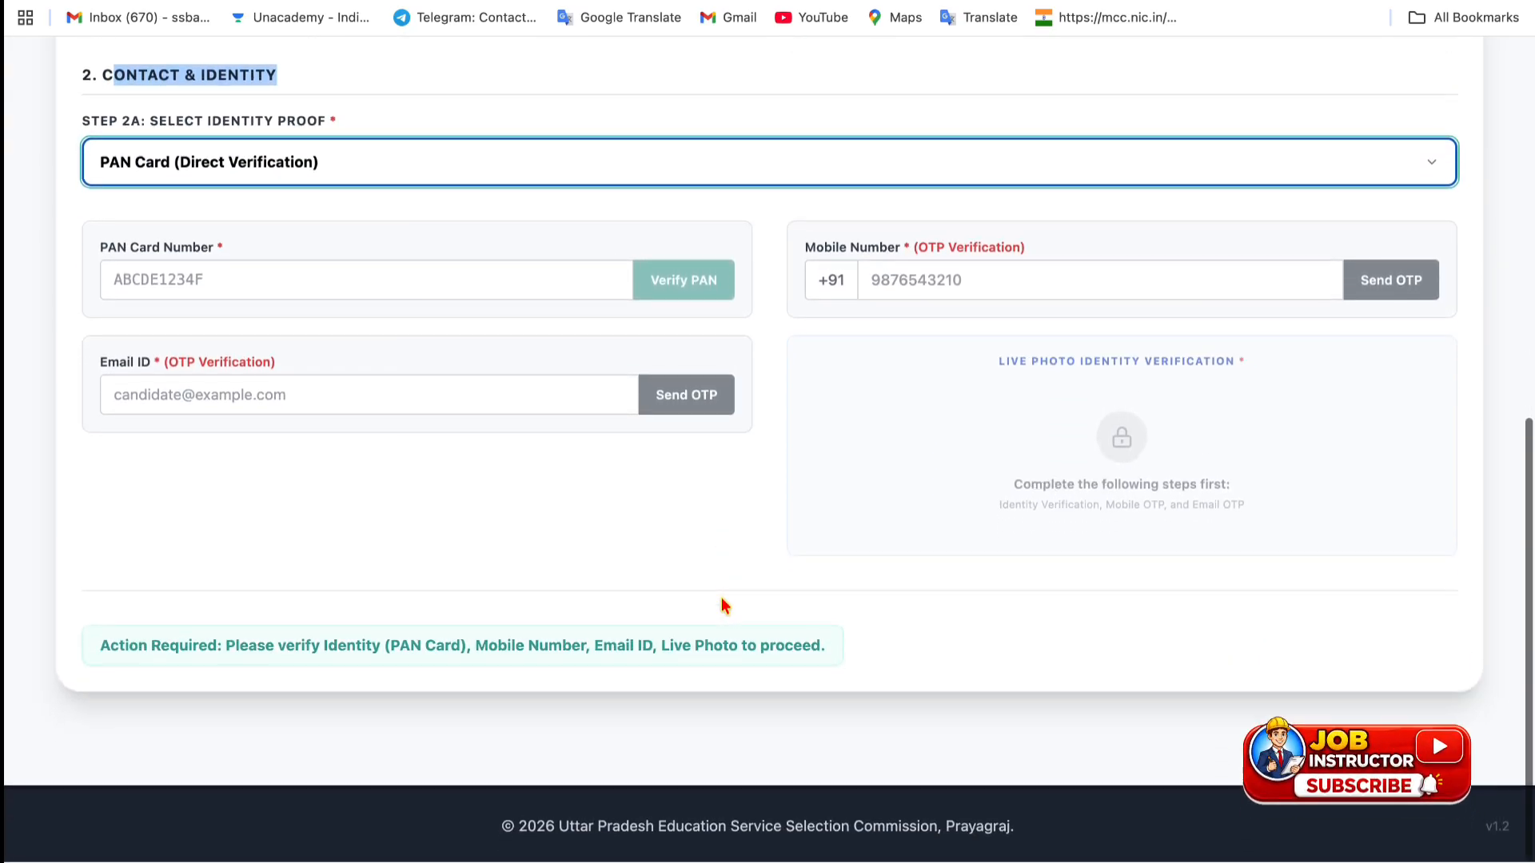
left_click(389, 164)
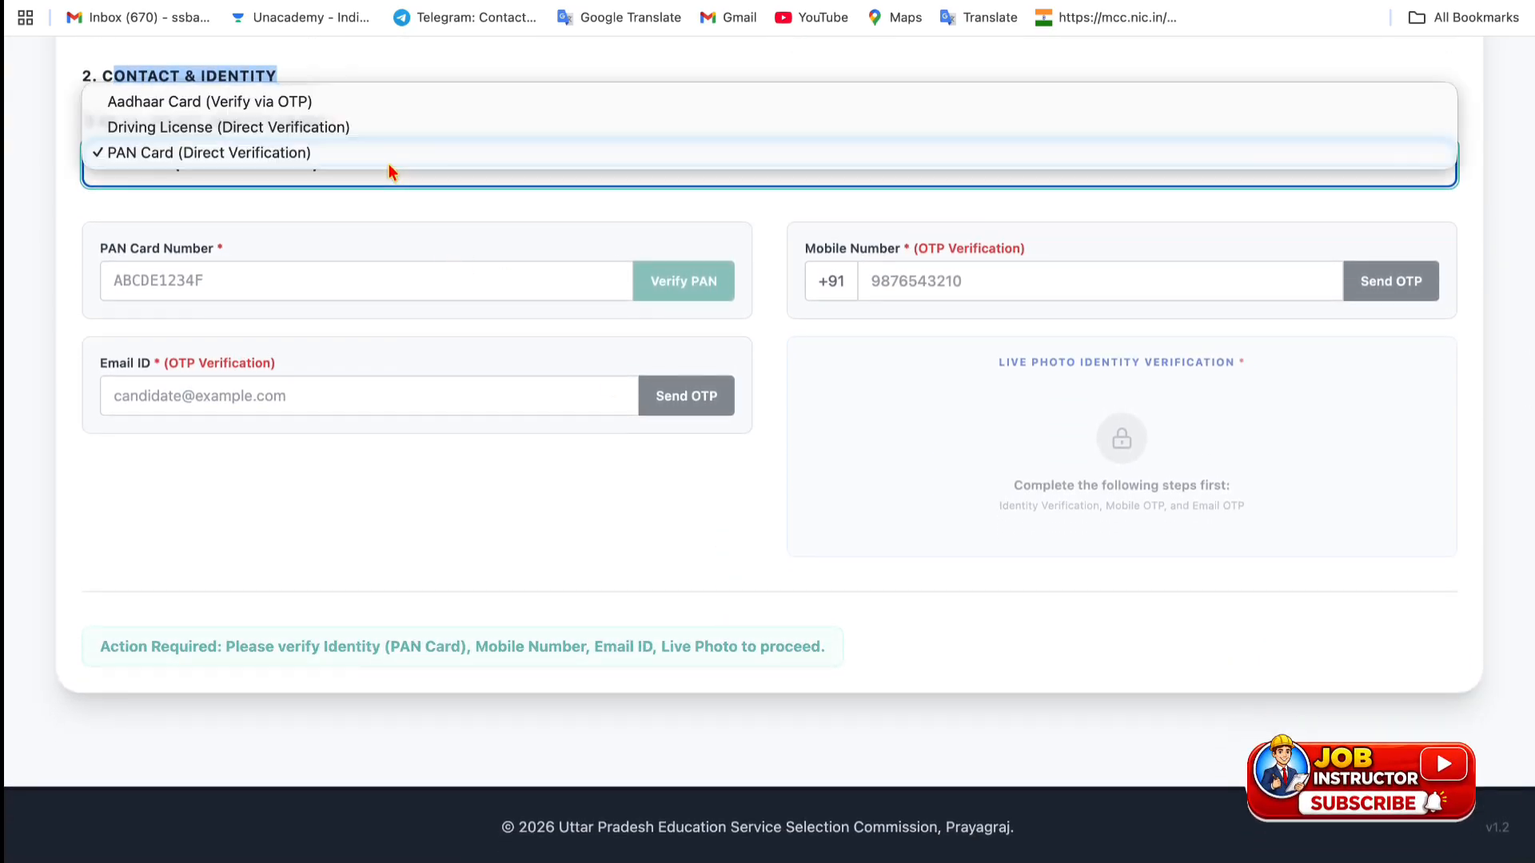
left_click(361, 101)
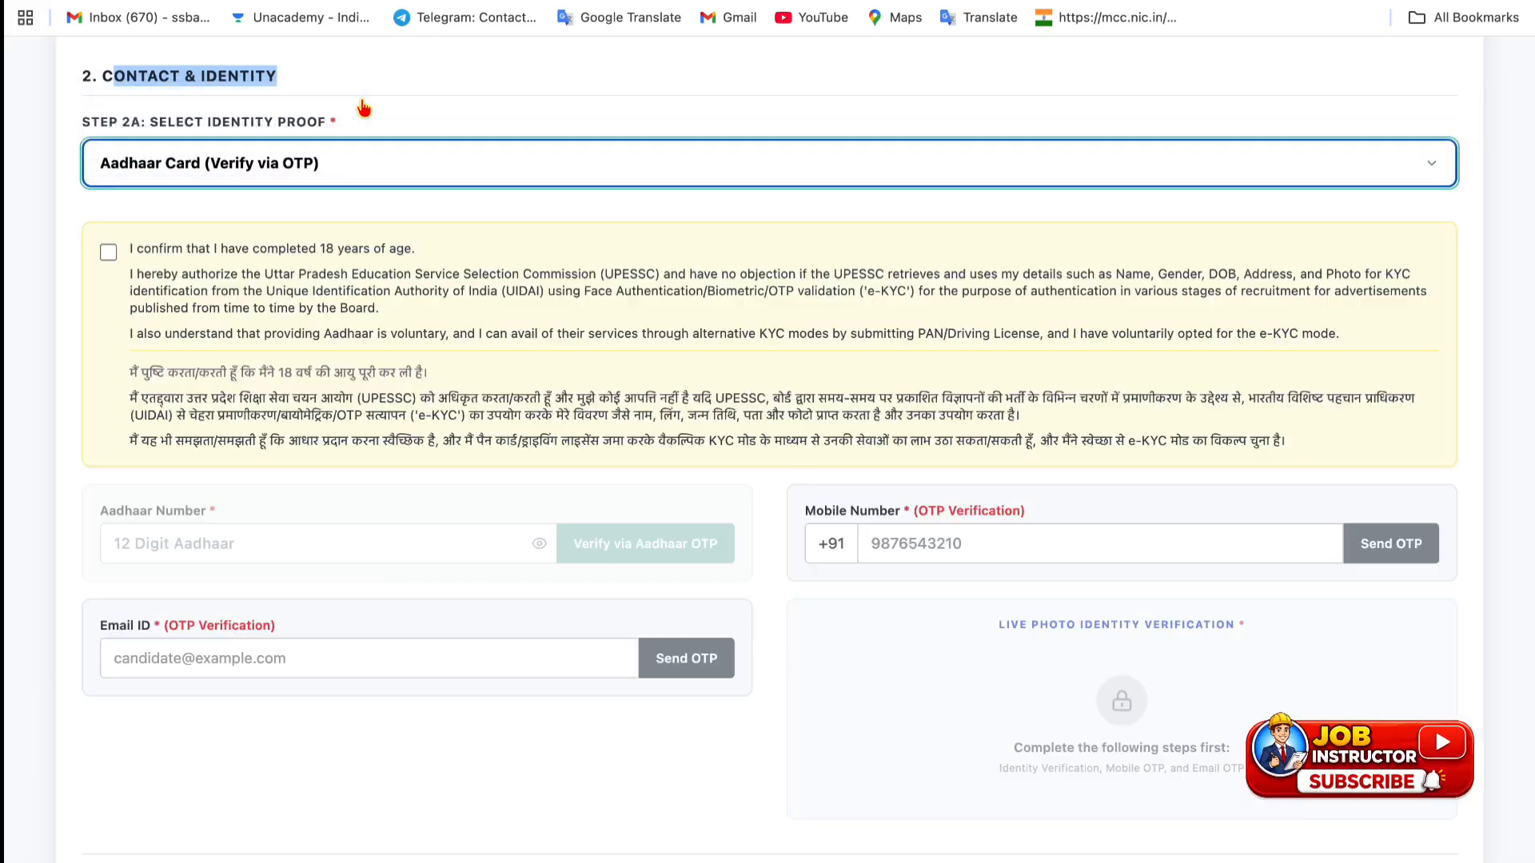
left_click(109, 253)
- Try Driving License as identity proof, then revert to Aadhaar Card and accept the age confirmation
scroll(261, 398, "down", 2)
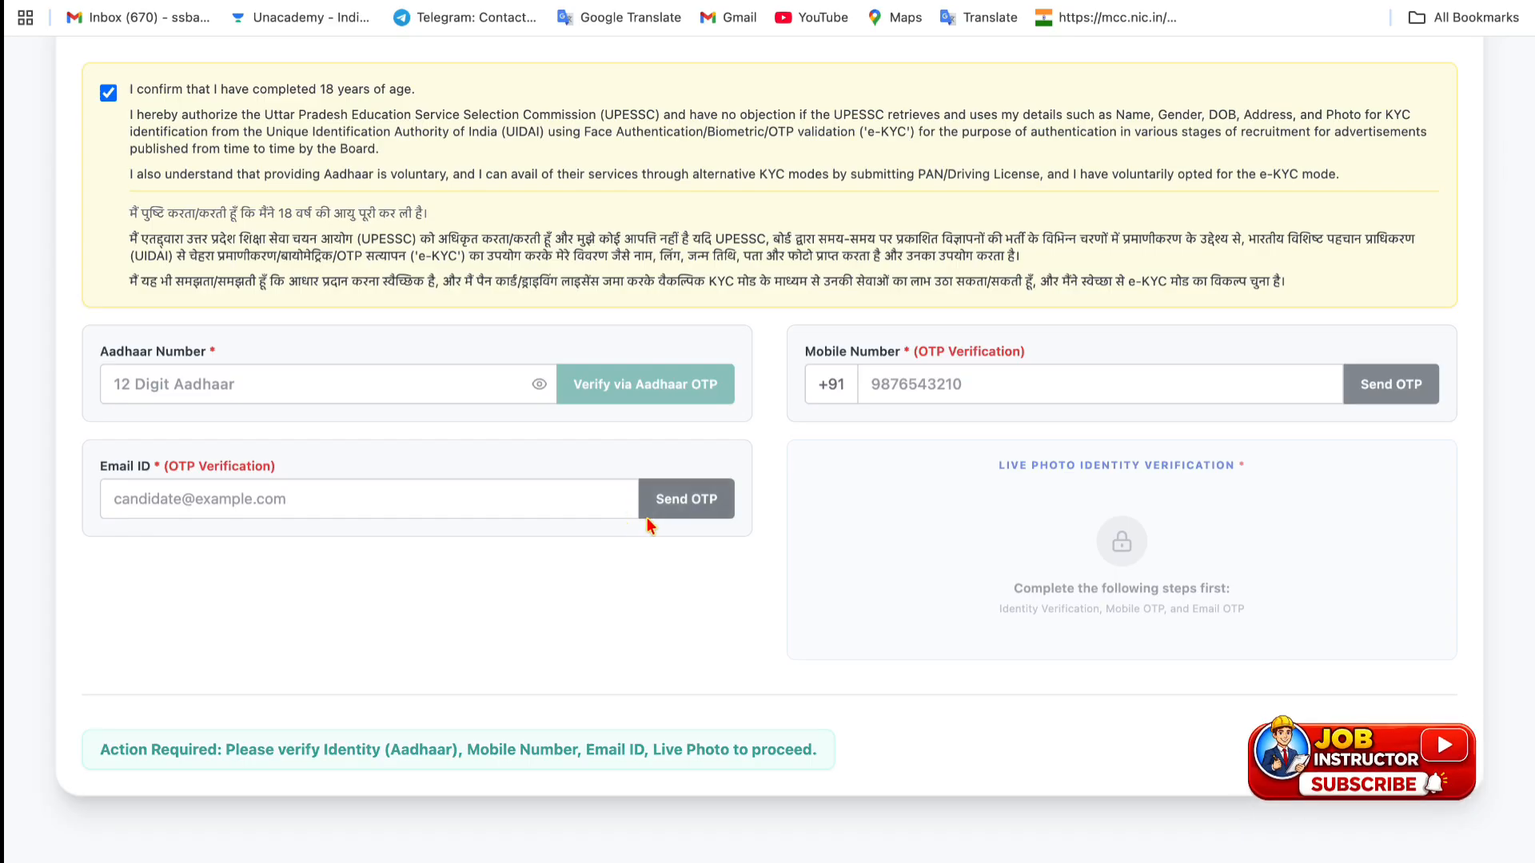
scroll(519, 352, "up", 1)
scroll(520, 352, "up", 1)
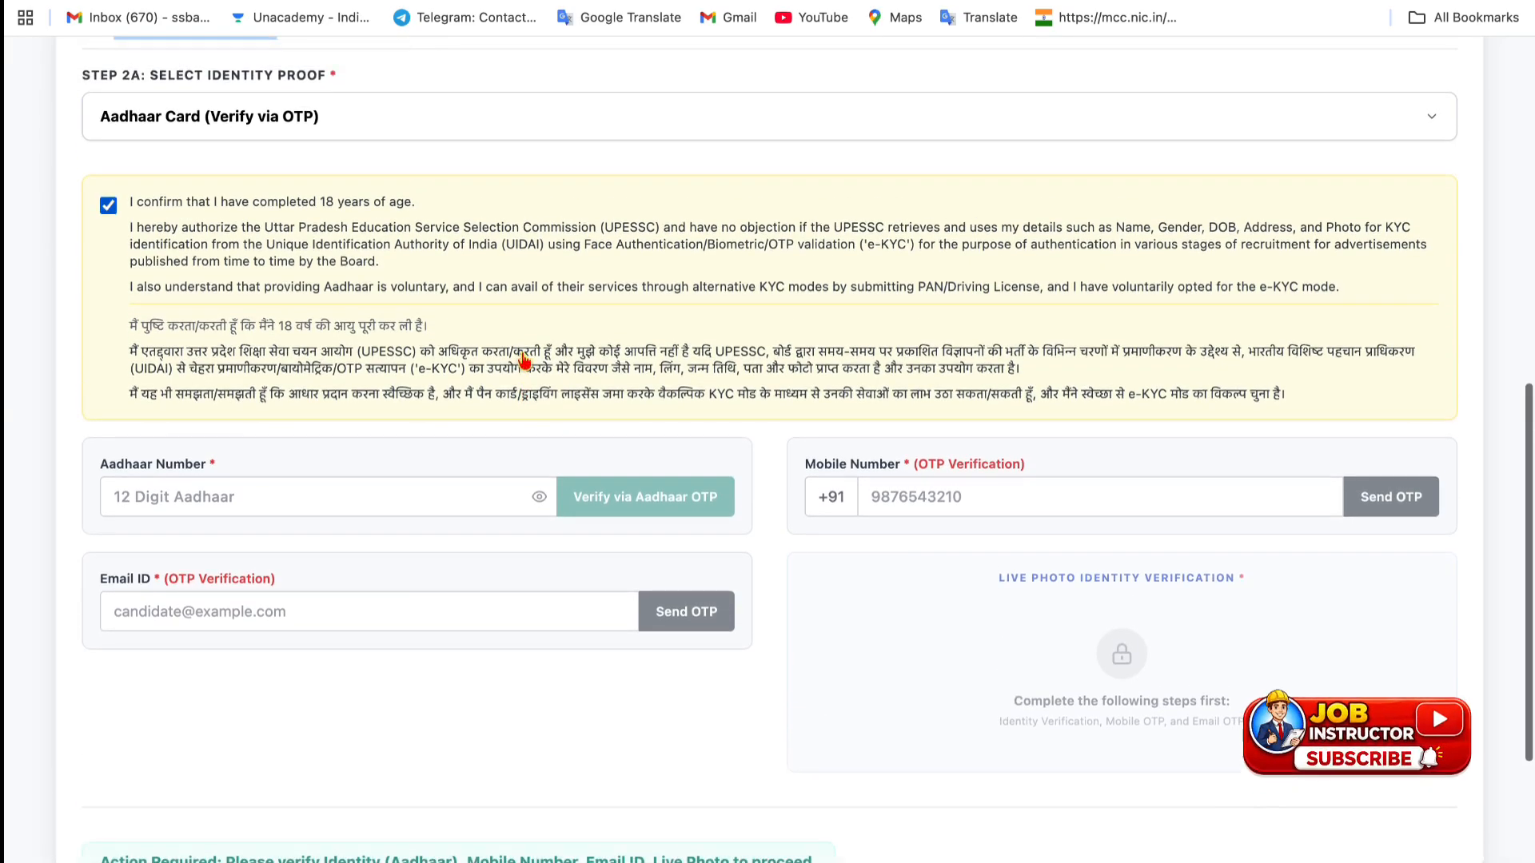
left_click(322, 107)
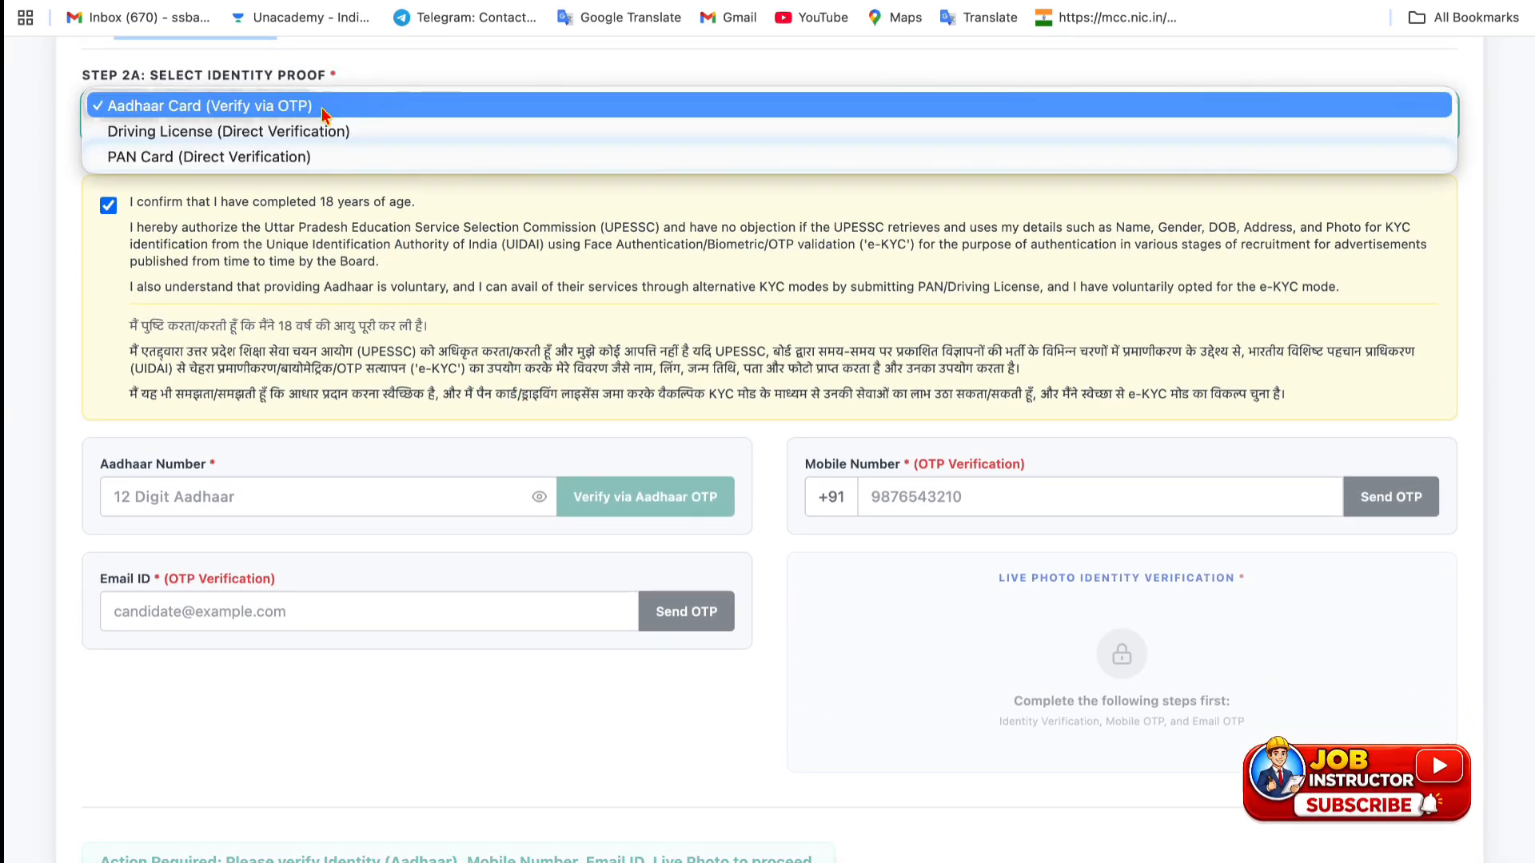
left_click(289, 131)
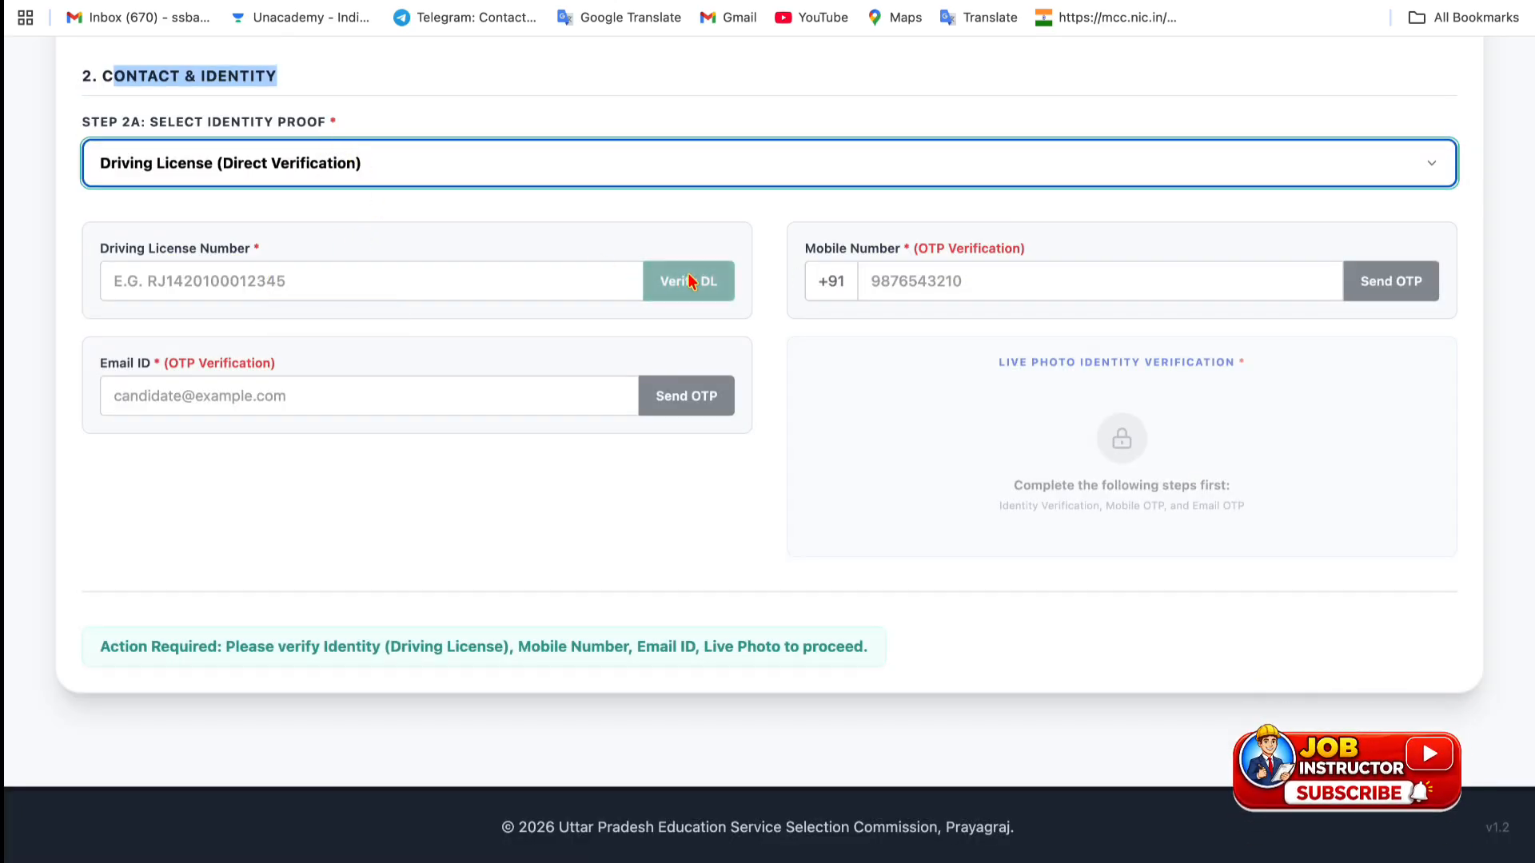
left_click(531, 166)
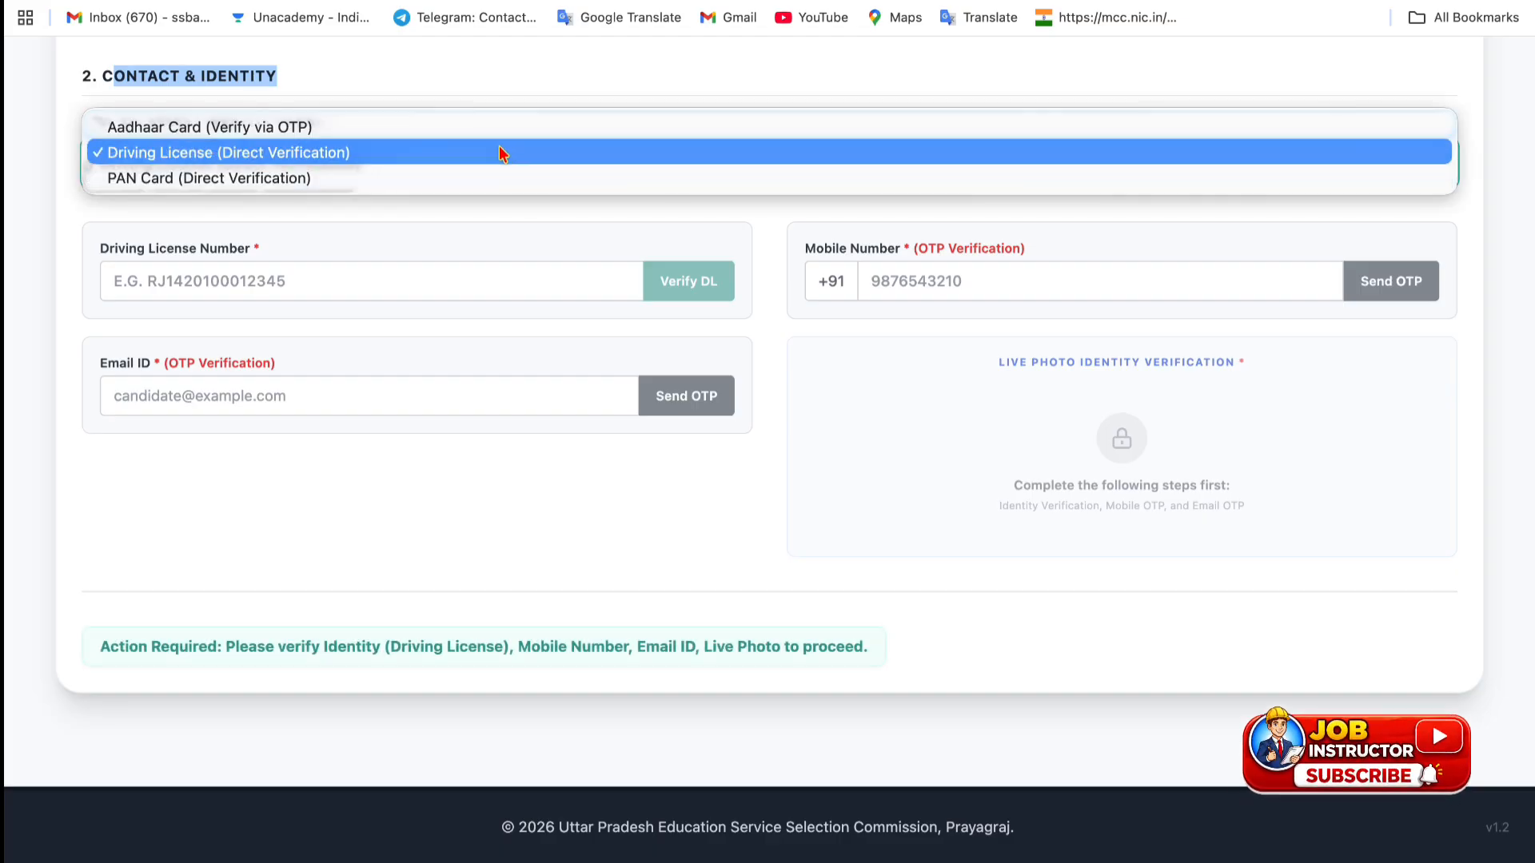
left_click(491, 127)
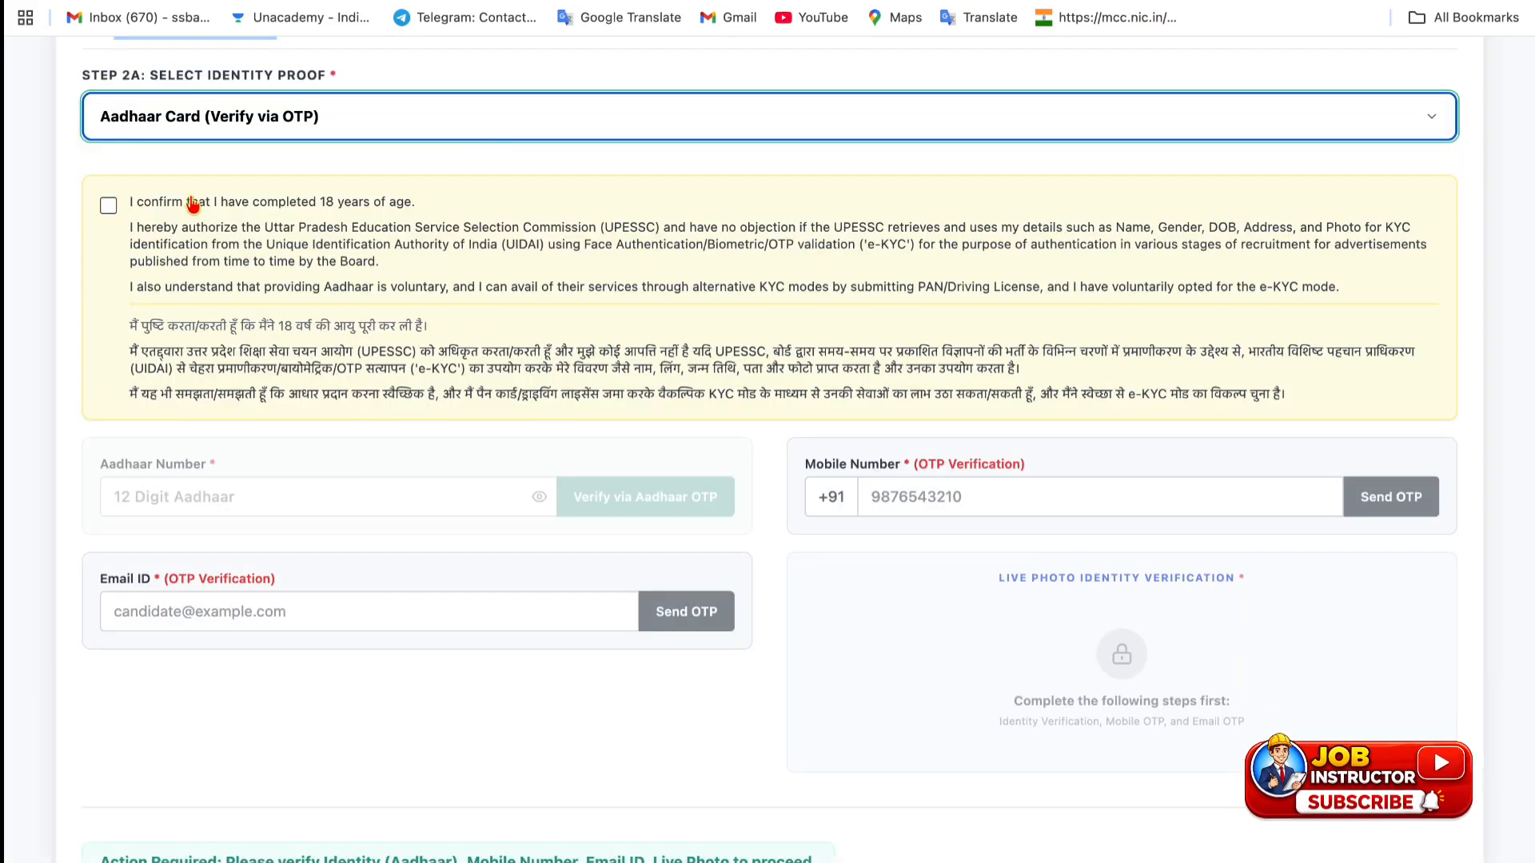
left_click(112, 208)
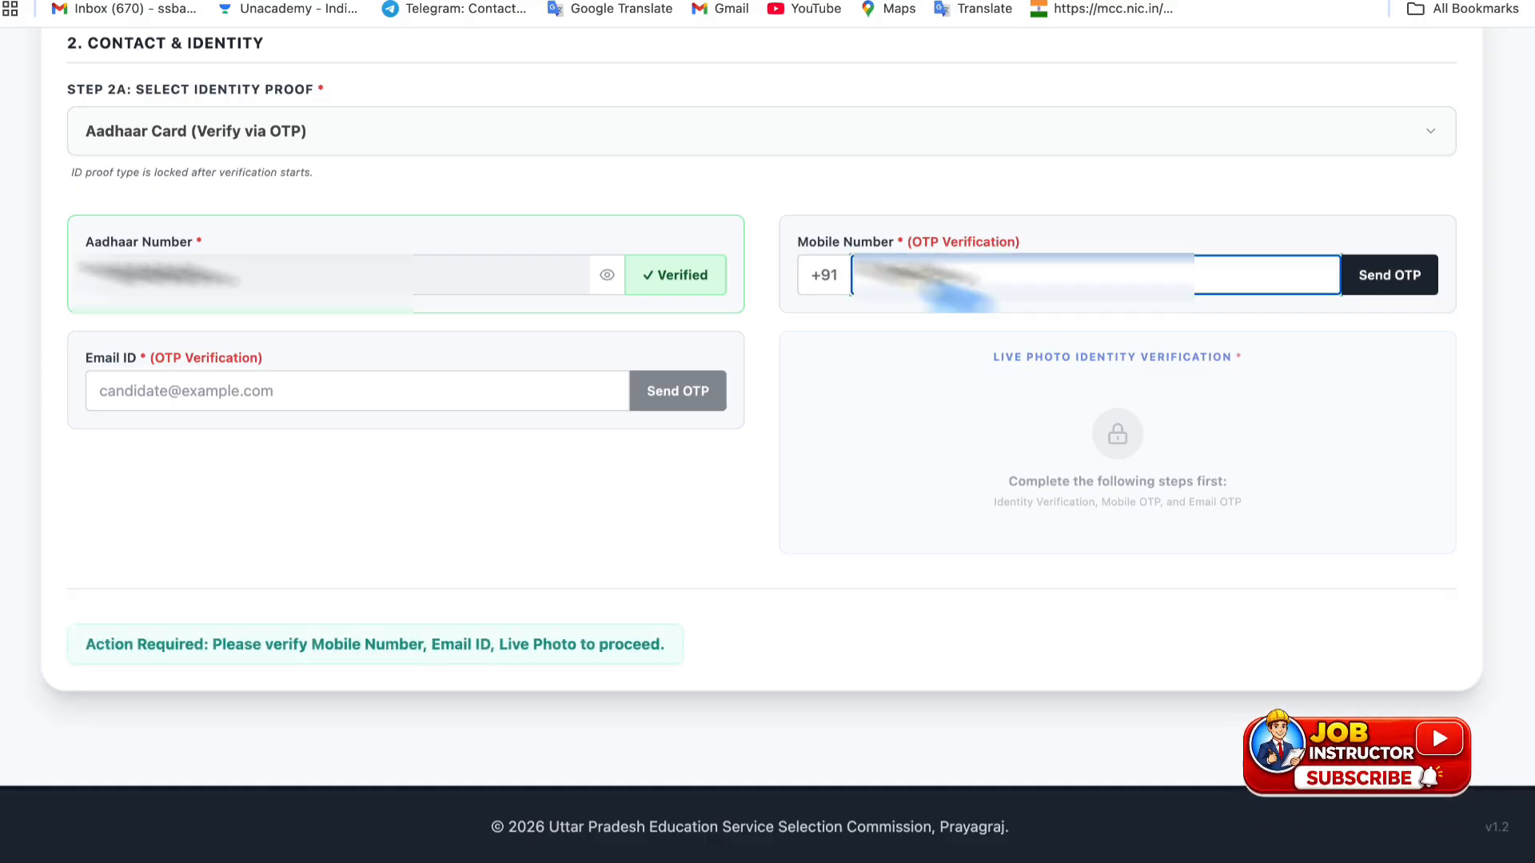
- Send a verification code to the mobile number and submit the received OTP
left_click(1395, 288)
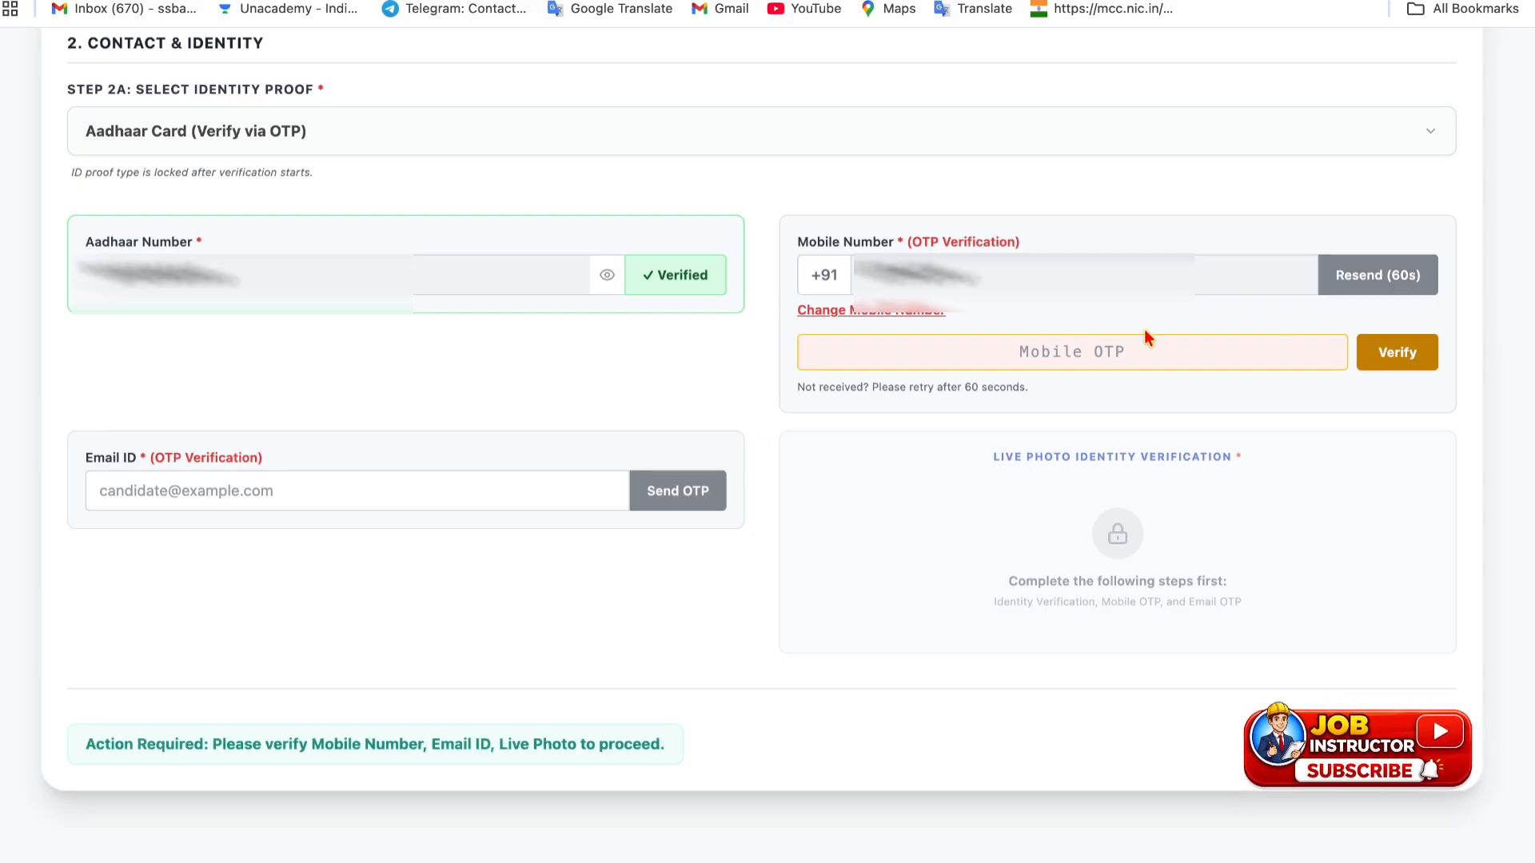
left_click(1083, 351)
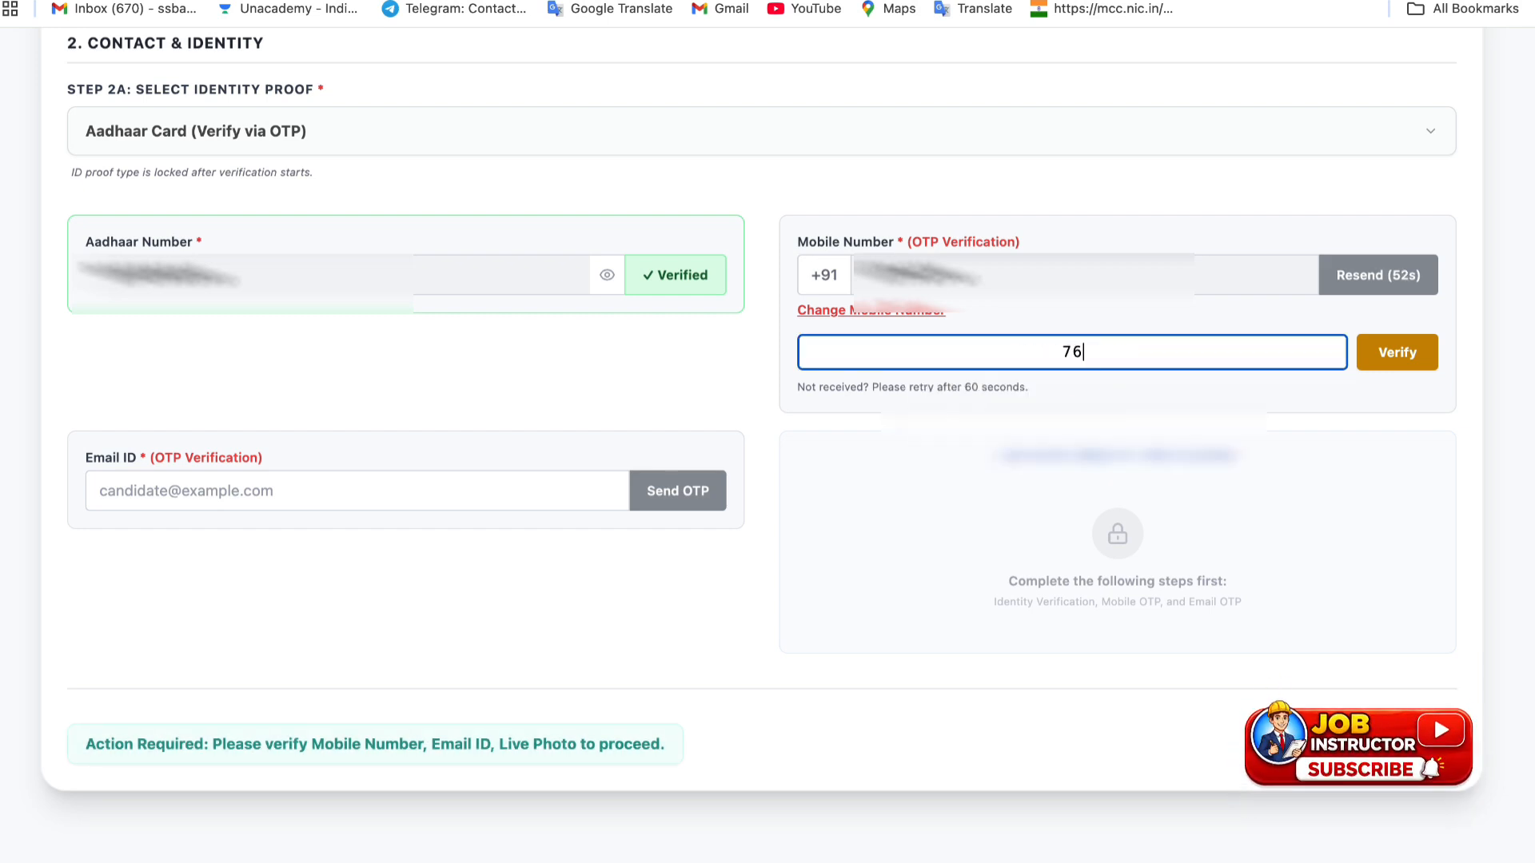
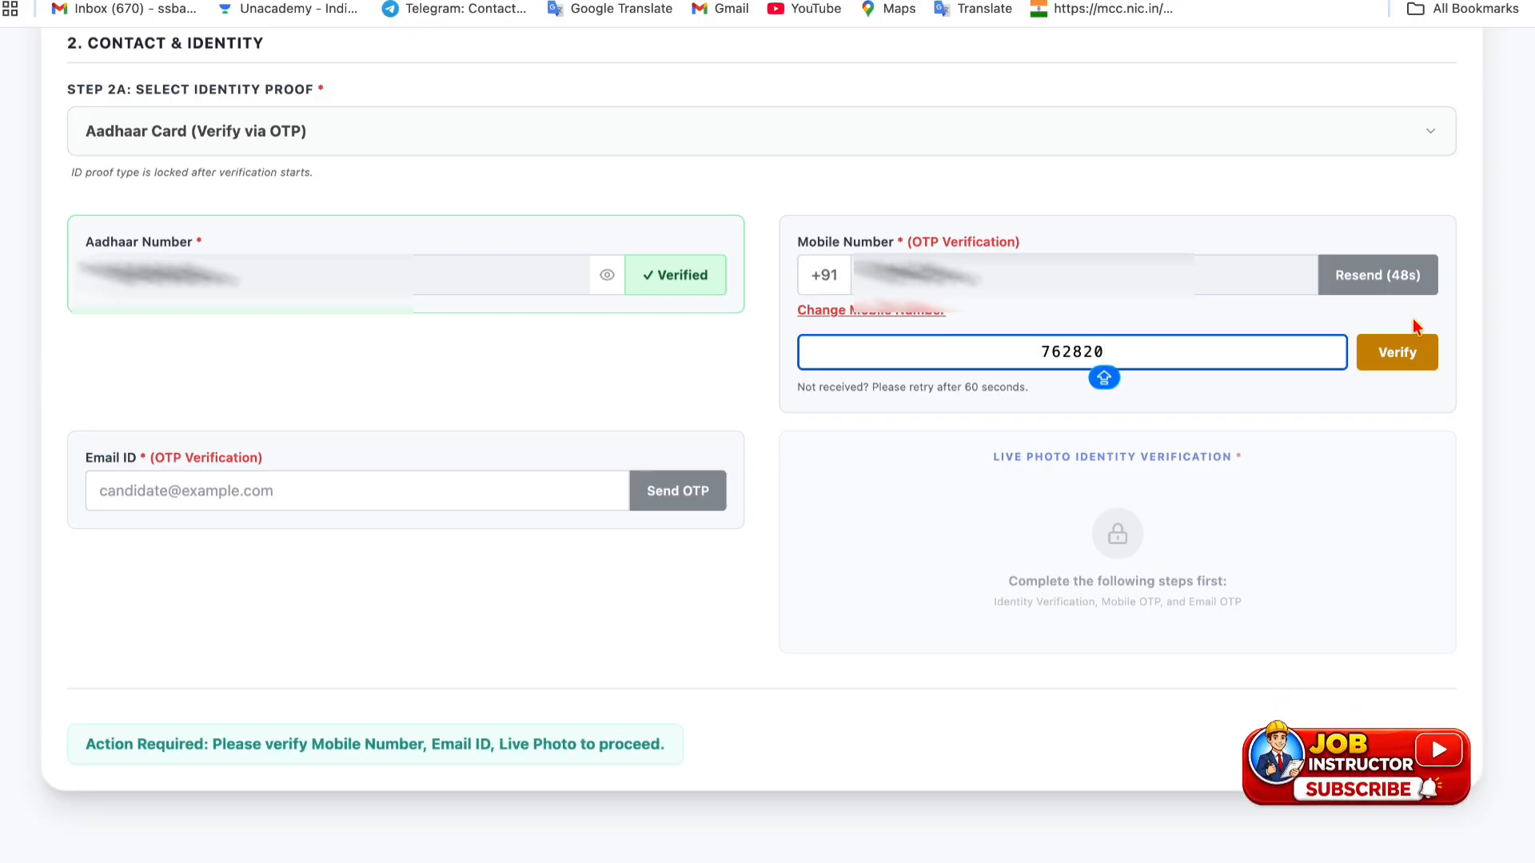
left_click(1411, 360)
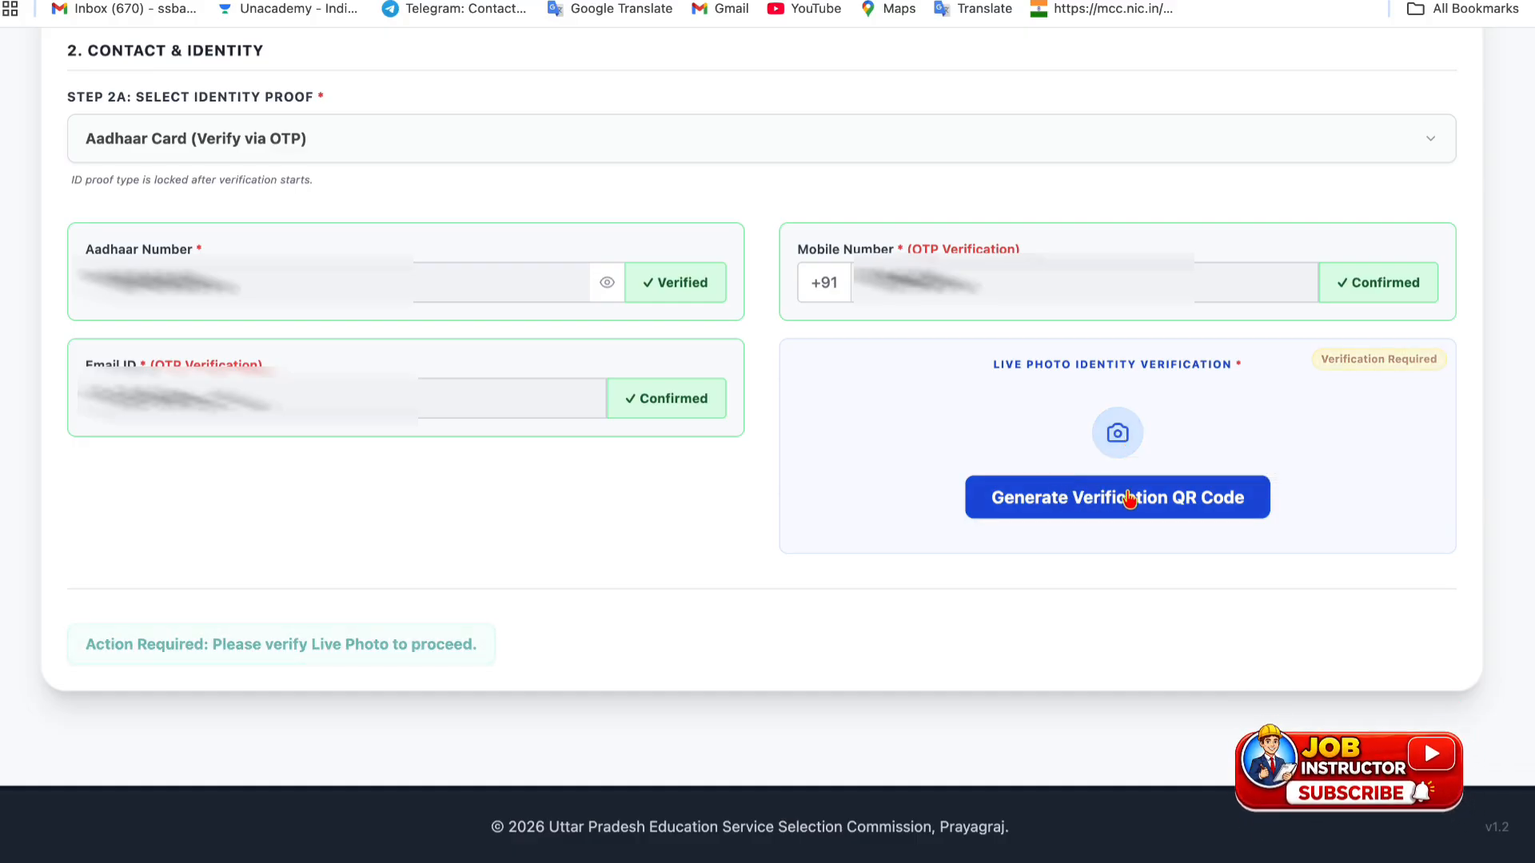
- Generate the live-photo QR code, noting the automatic screen update and 15-minute validity
left_click(1164, 497)
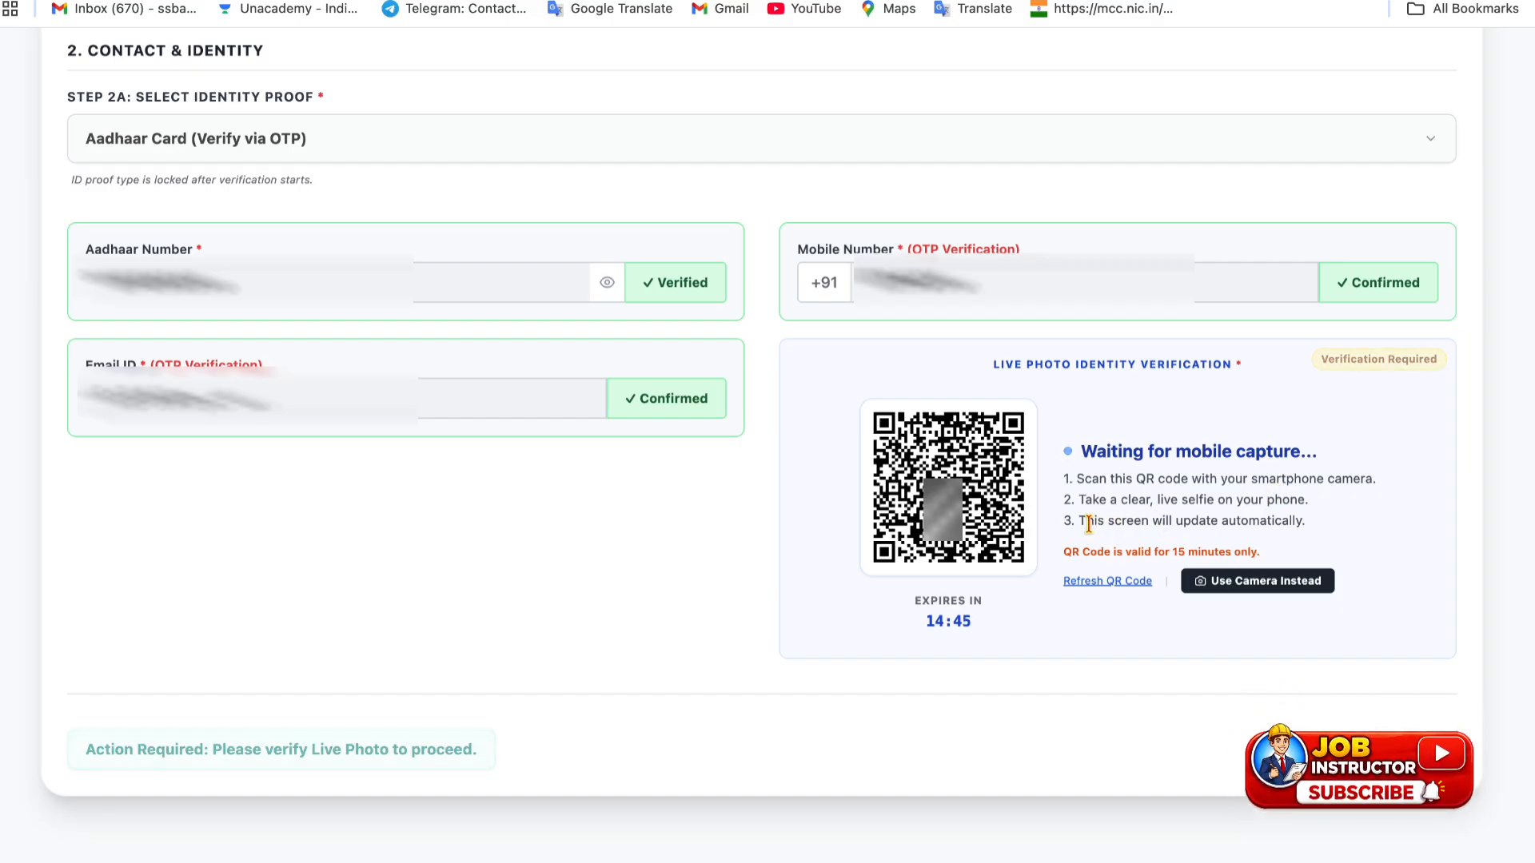
left_click_drag(1089, 523, 1296, 524)
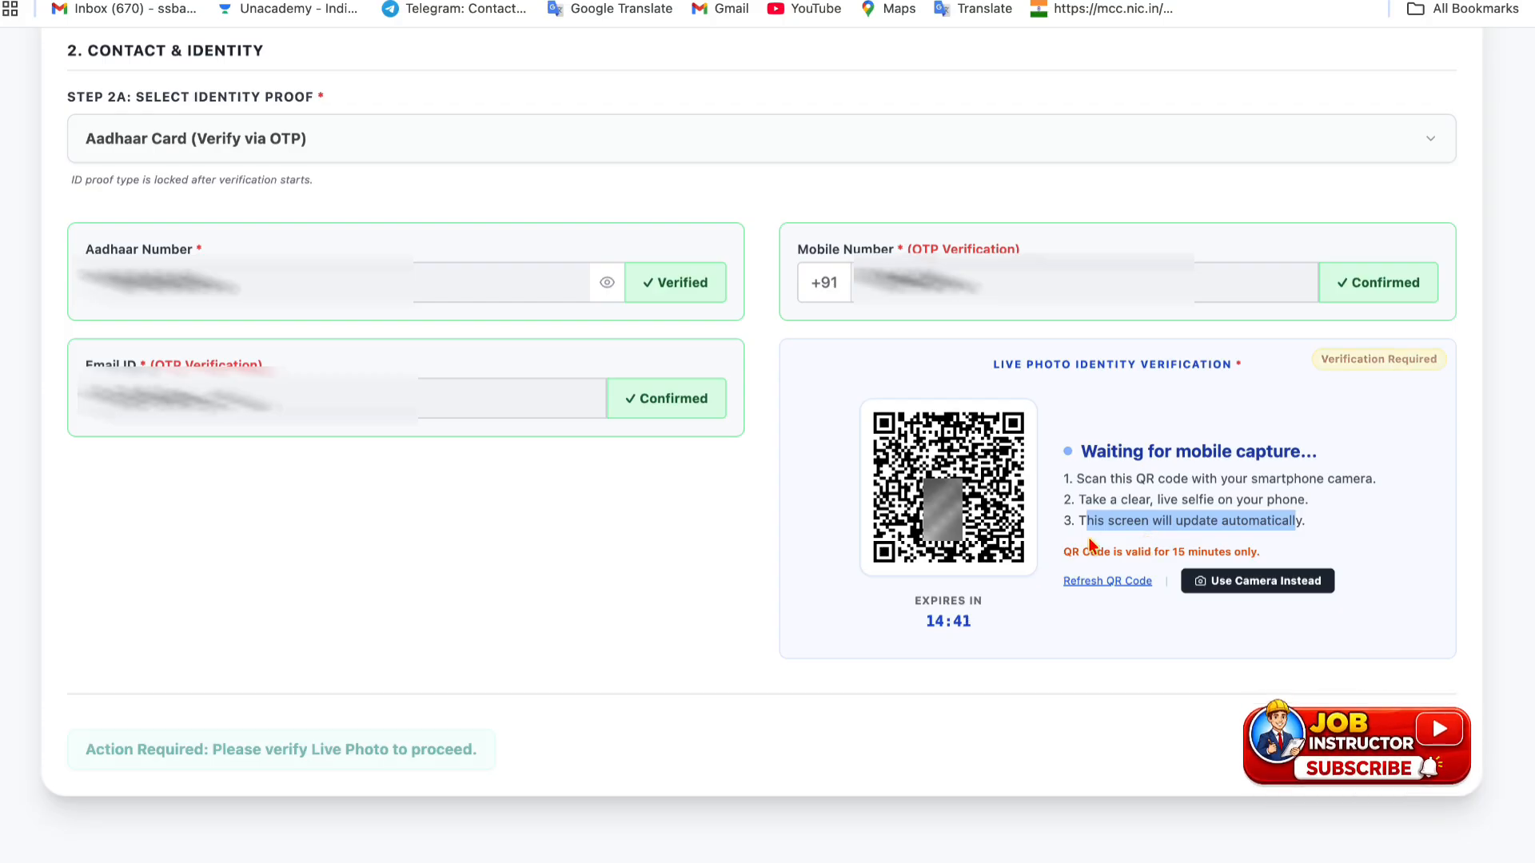
left_click_drag(1230, 550, 1251, 551)
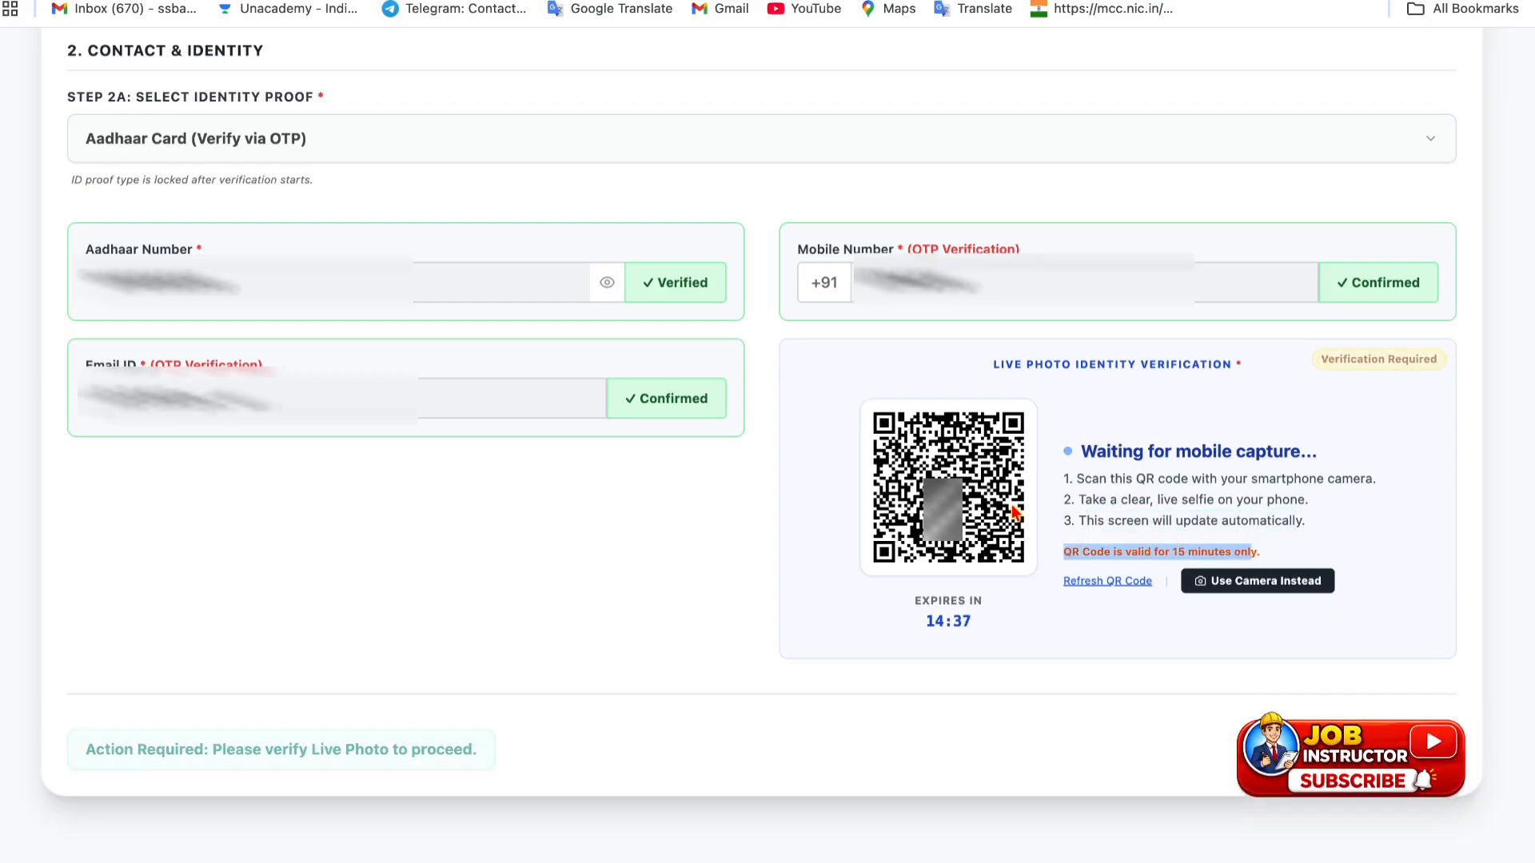
- Capture a selfie with the computer's camera, save the verified photo, and scroll to credentials
left_click(1240, 580)
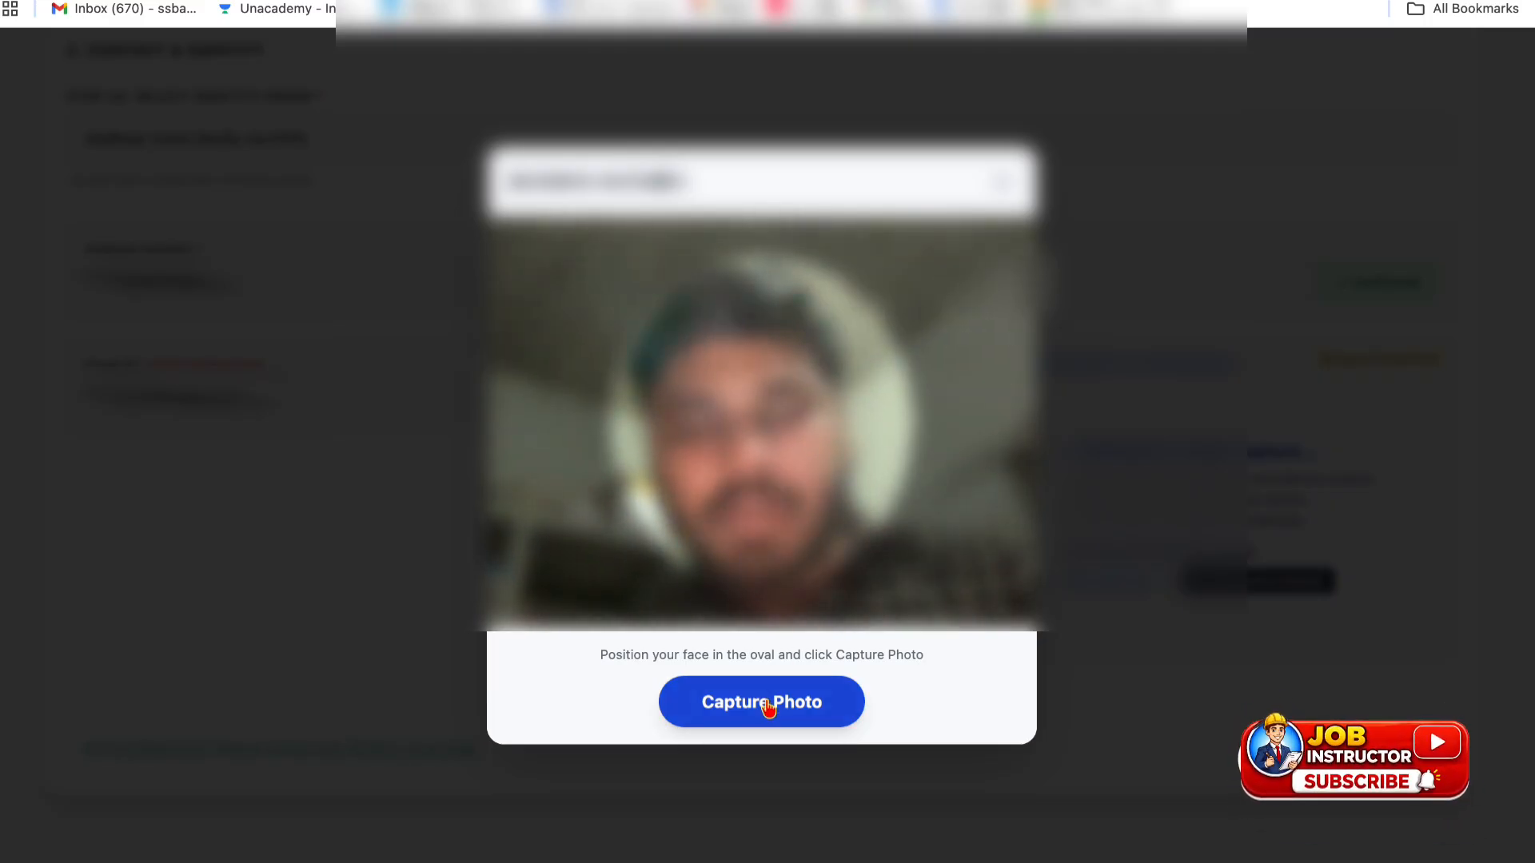
left_click(767, 703)
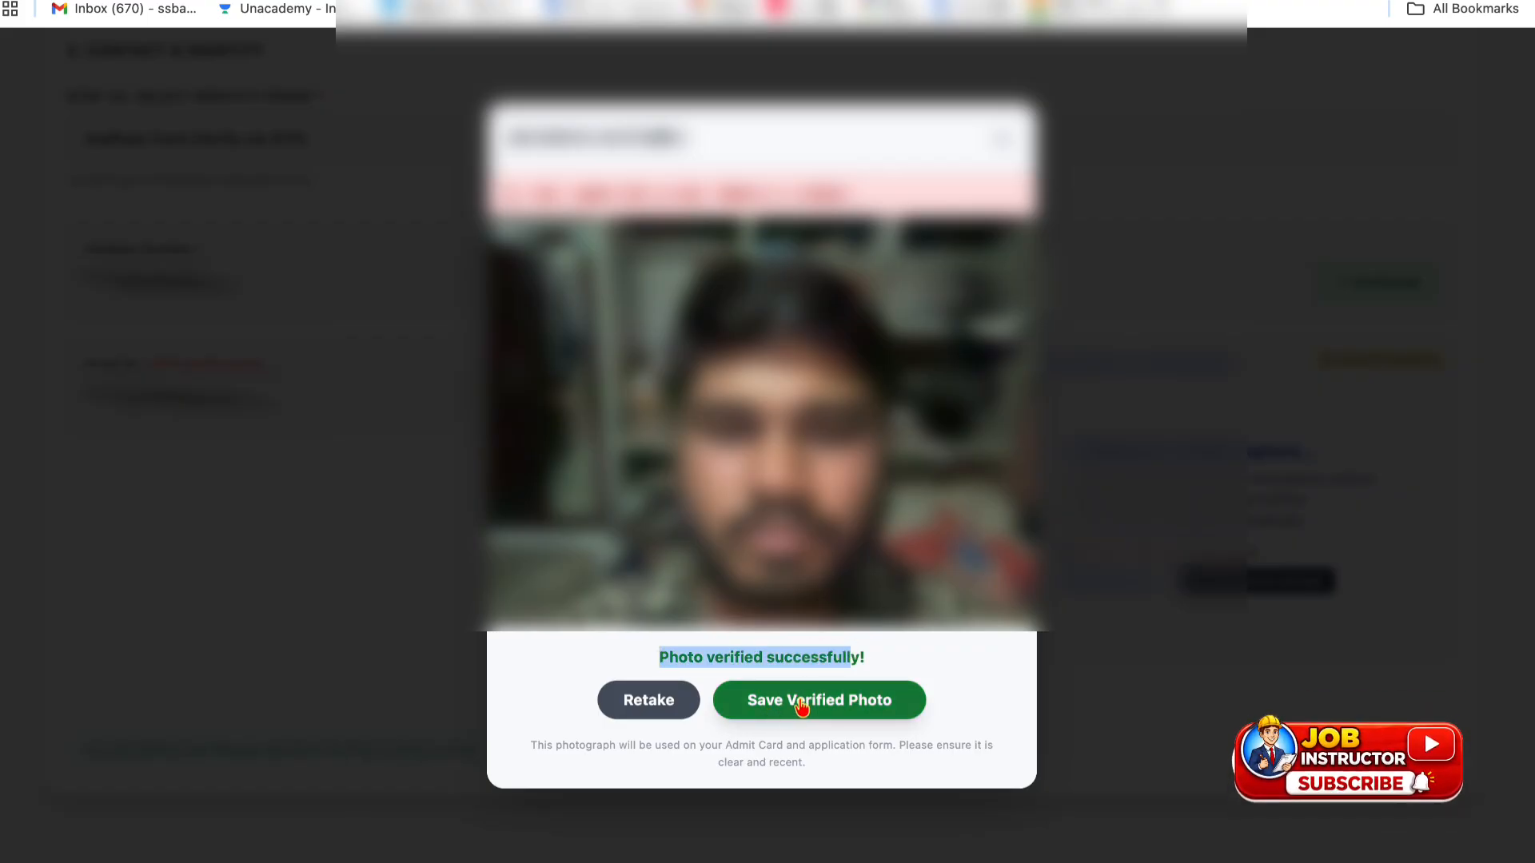
left_click(802, 703)
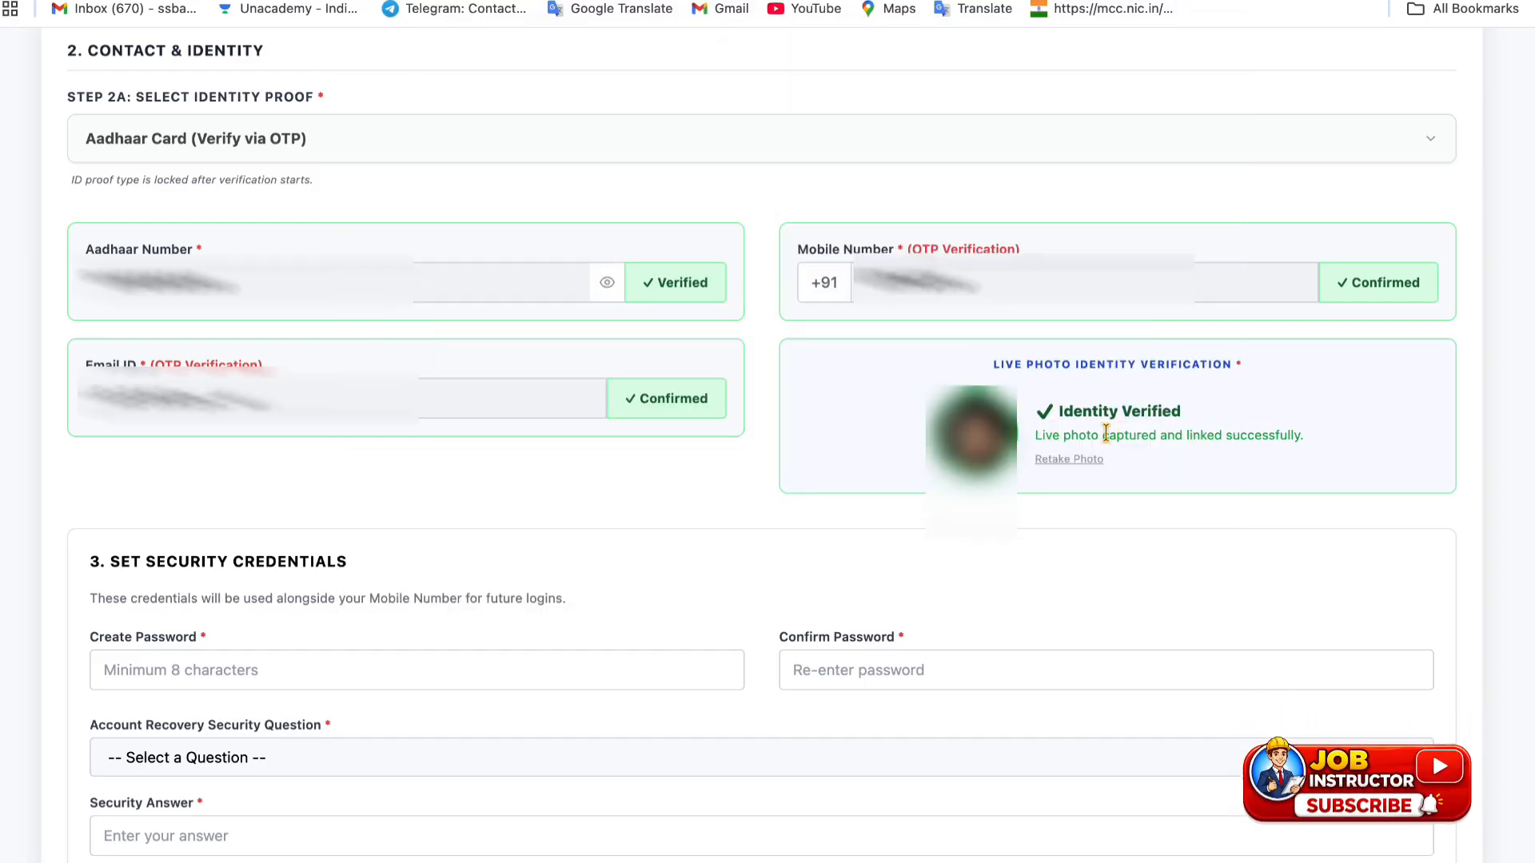
scroll(506, 320, "down", 5)
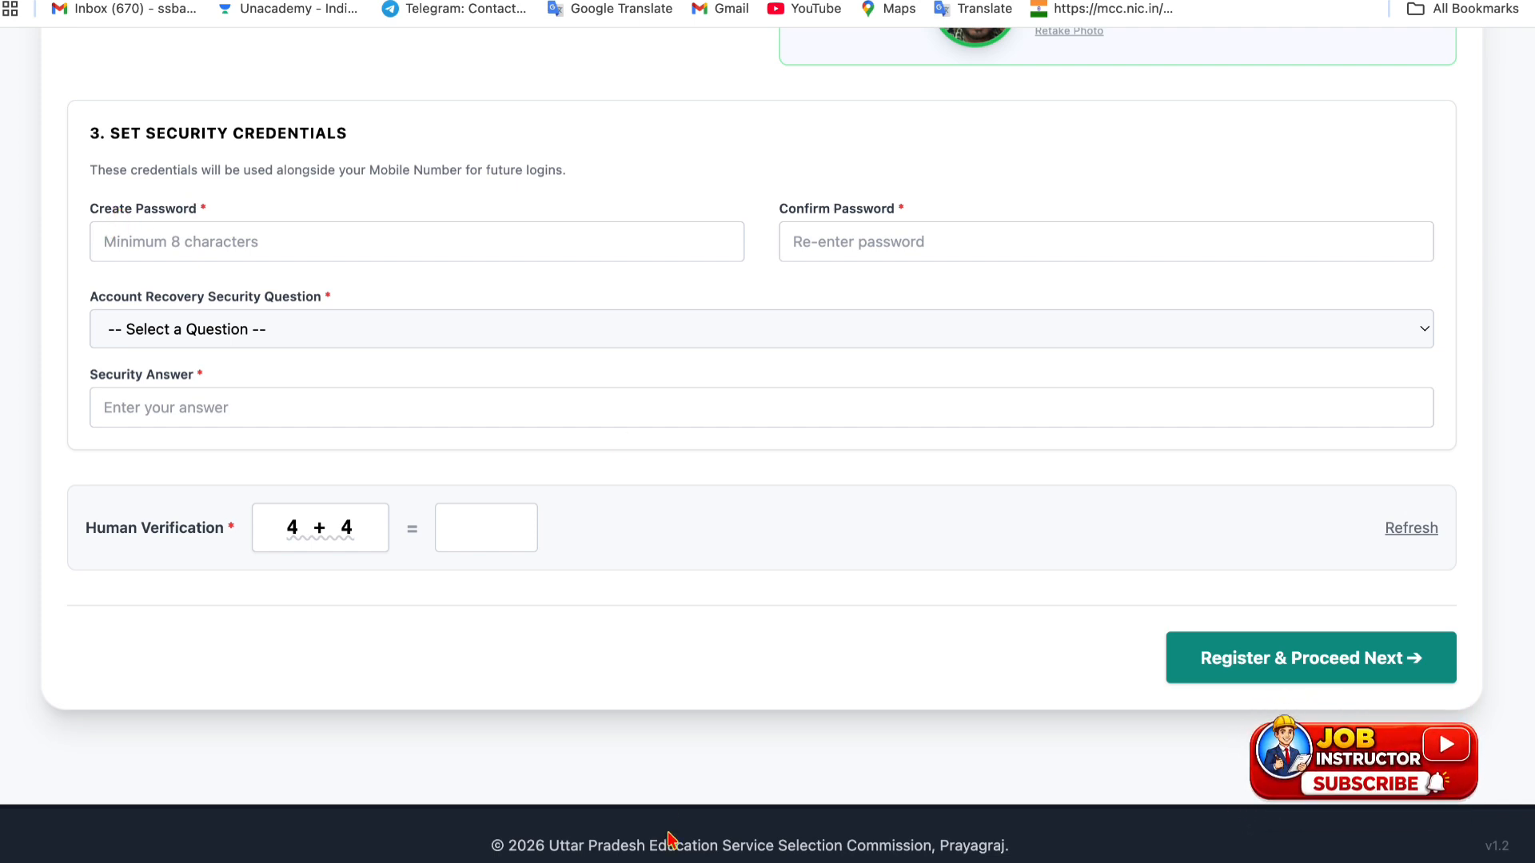
left_click(682, 795)
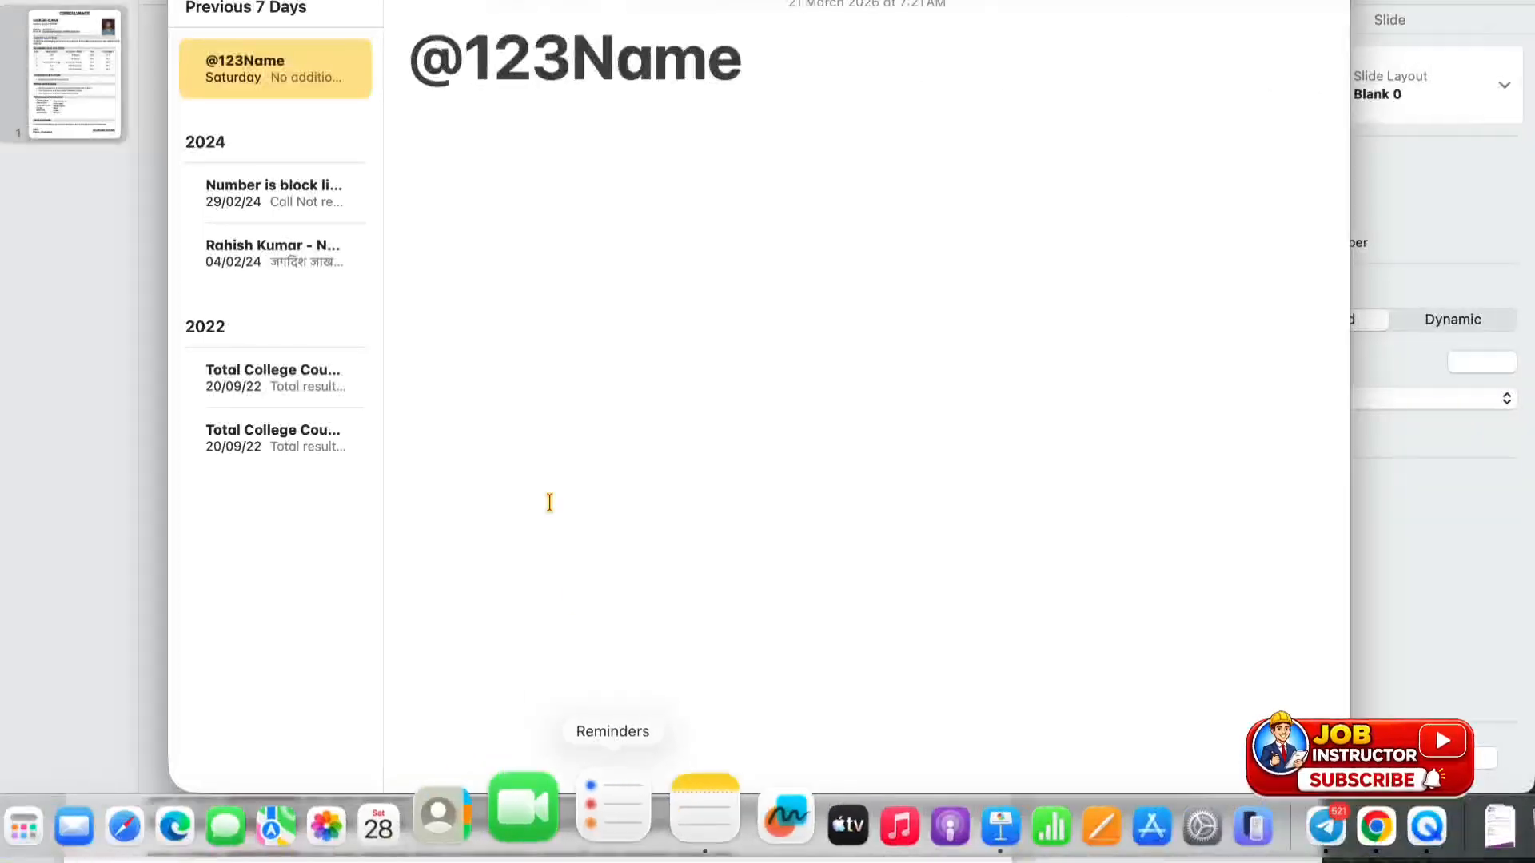
left_click(414, 64)
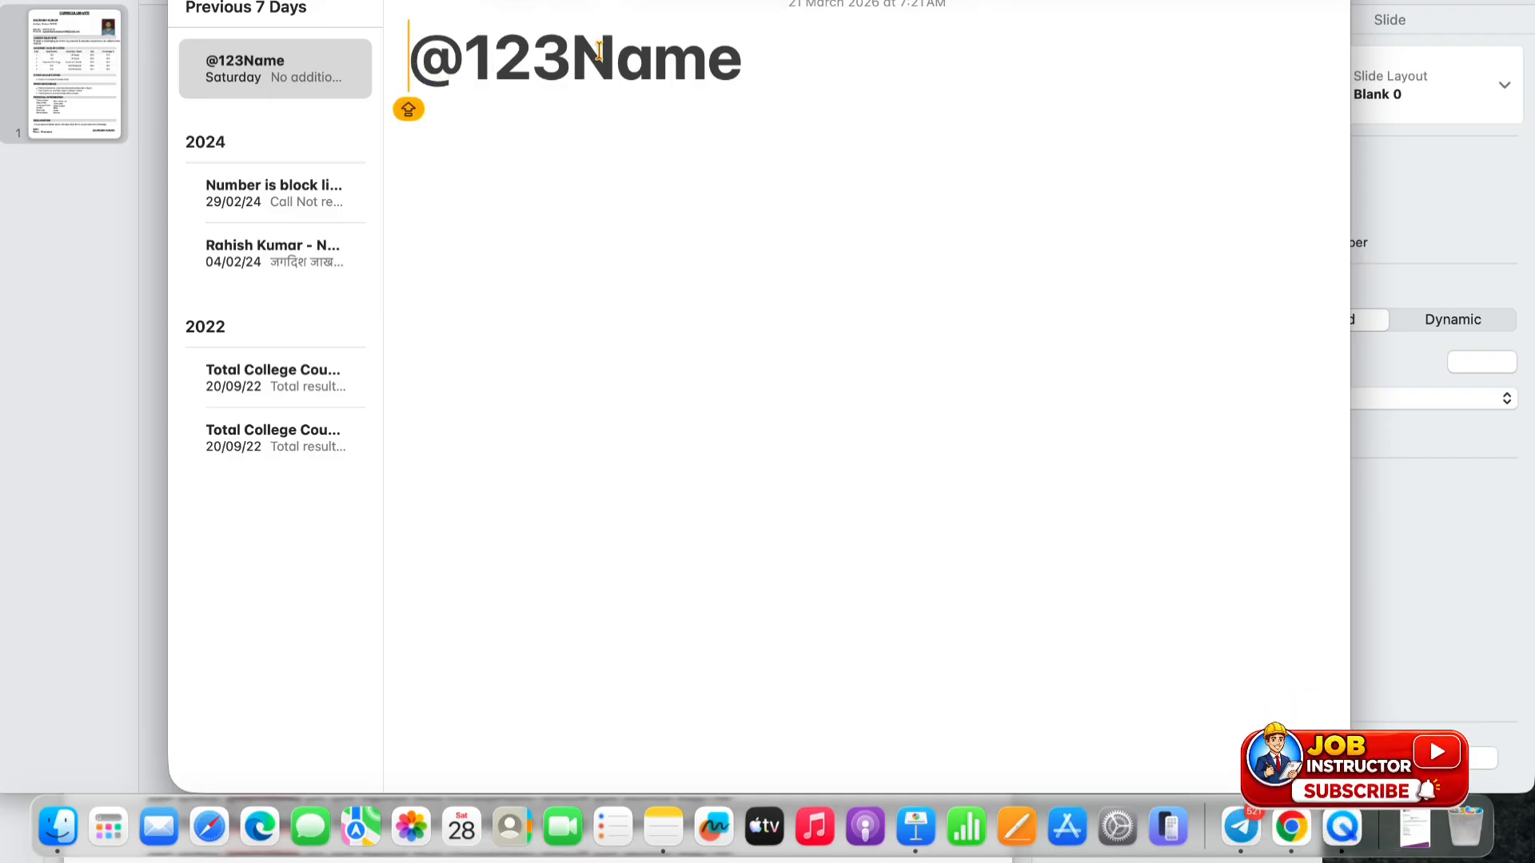
left_click_drag(575, 53, 614, 56)
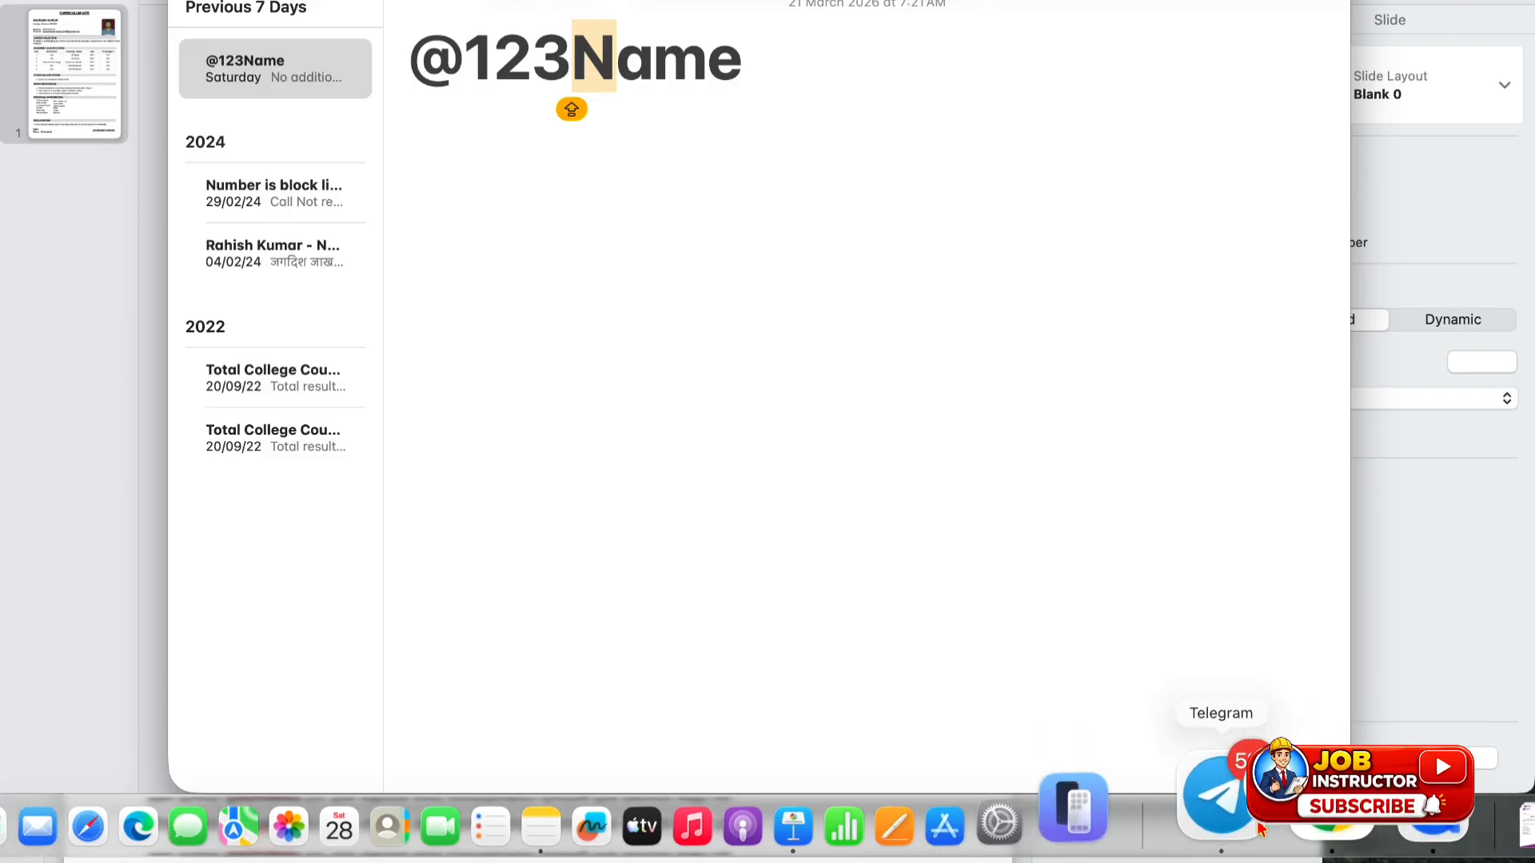
left_click(1289, 819)
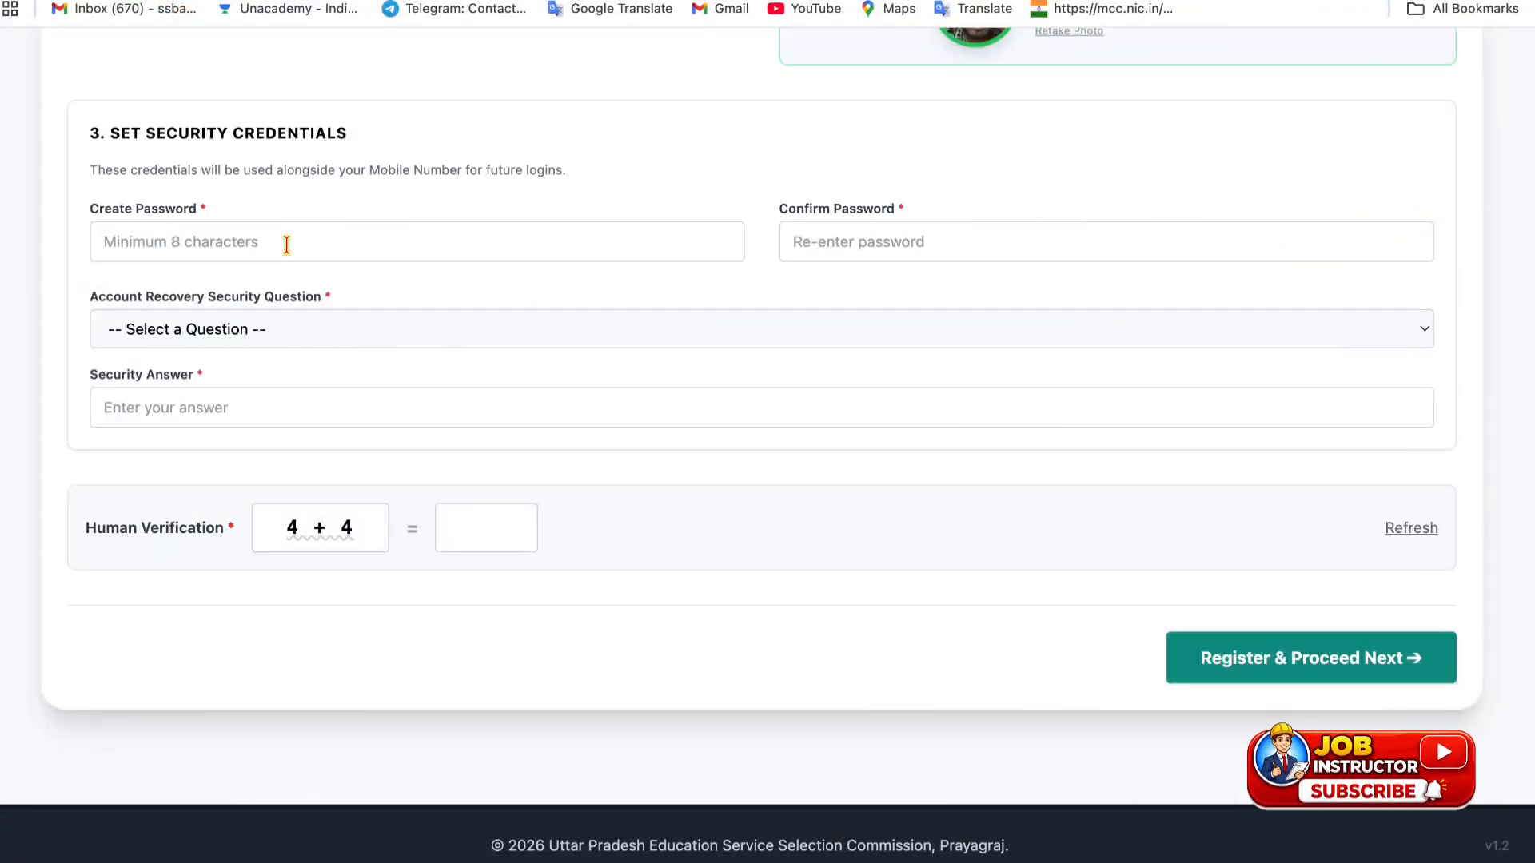
- Pick the first-school security question, answer the sum with 8, and attempt Register
left_click(314, 329)
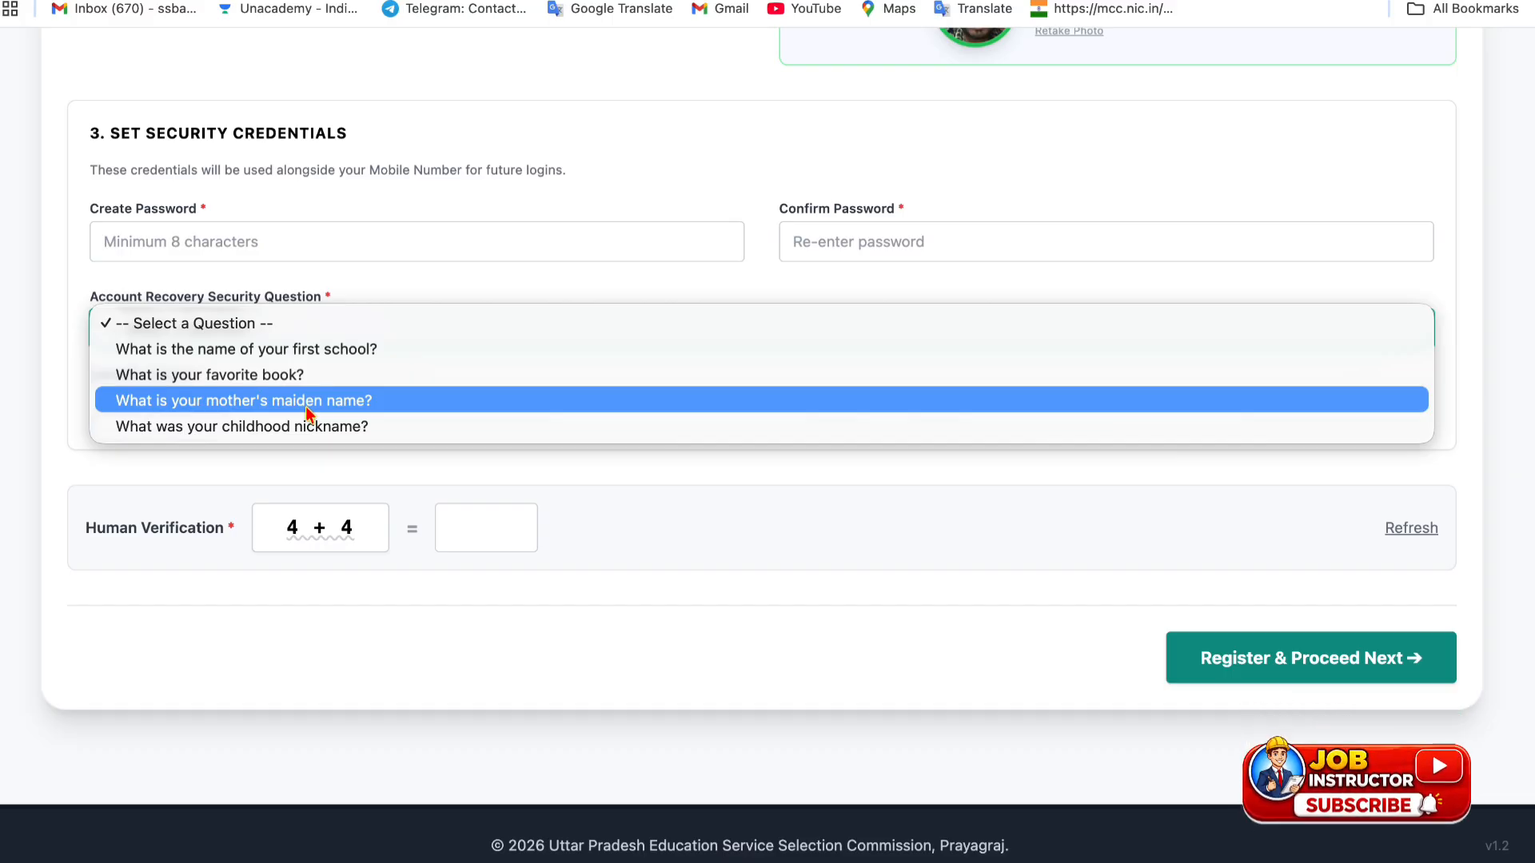
left_click(304, 349)
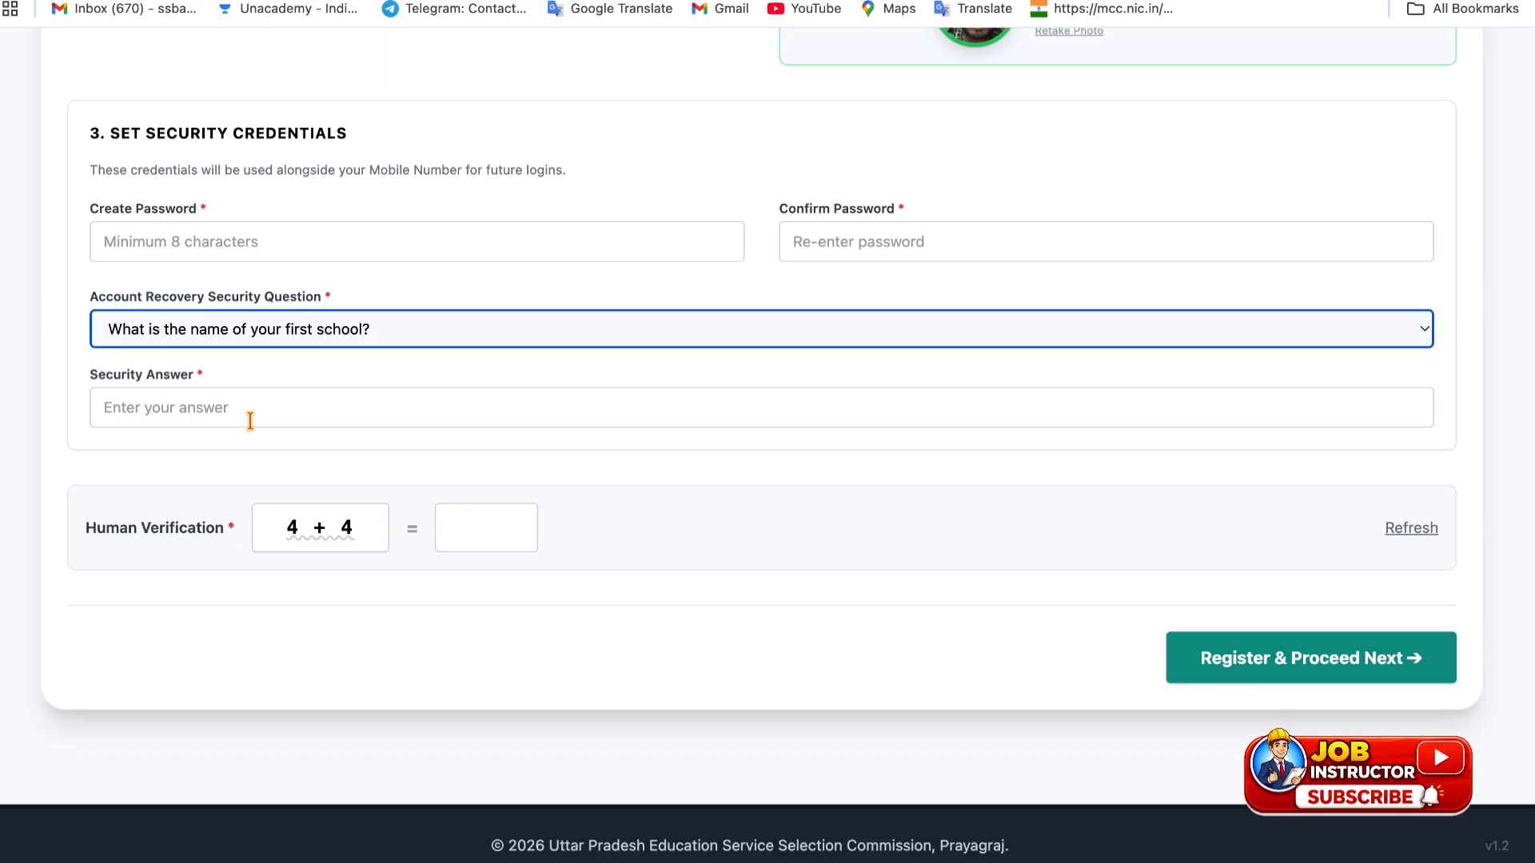
left_click(483, 529)
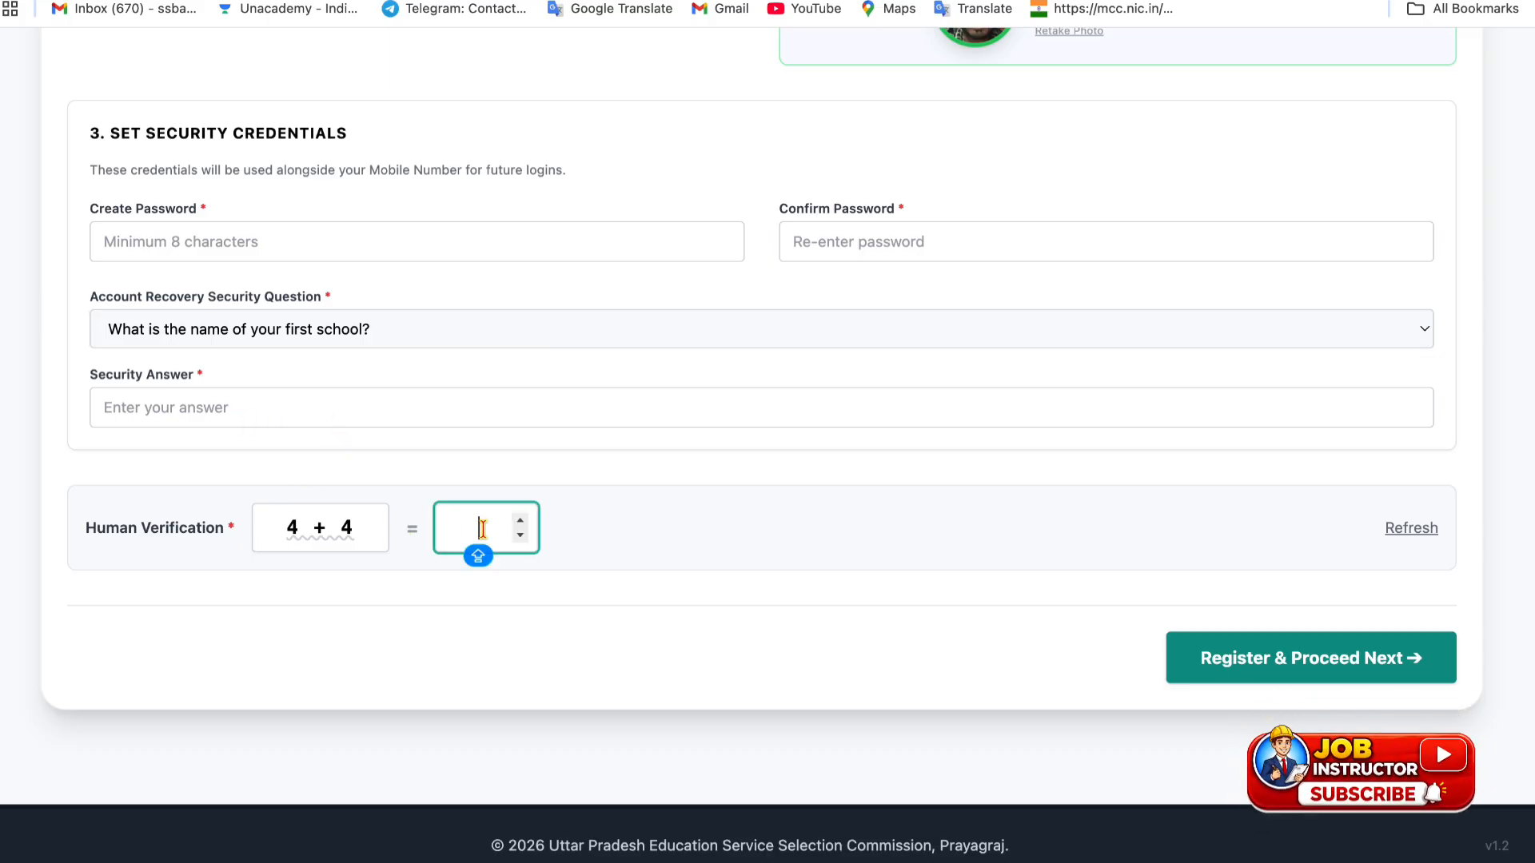
type("8")
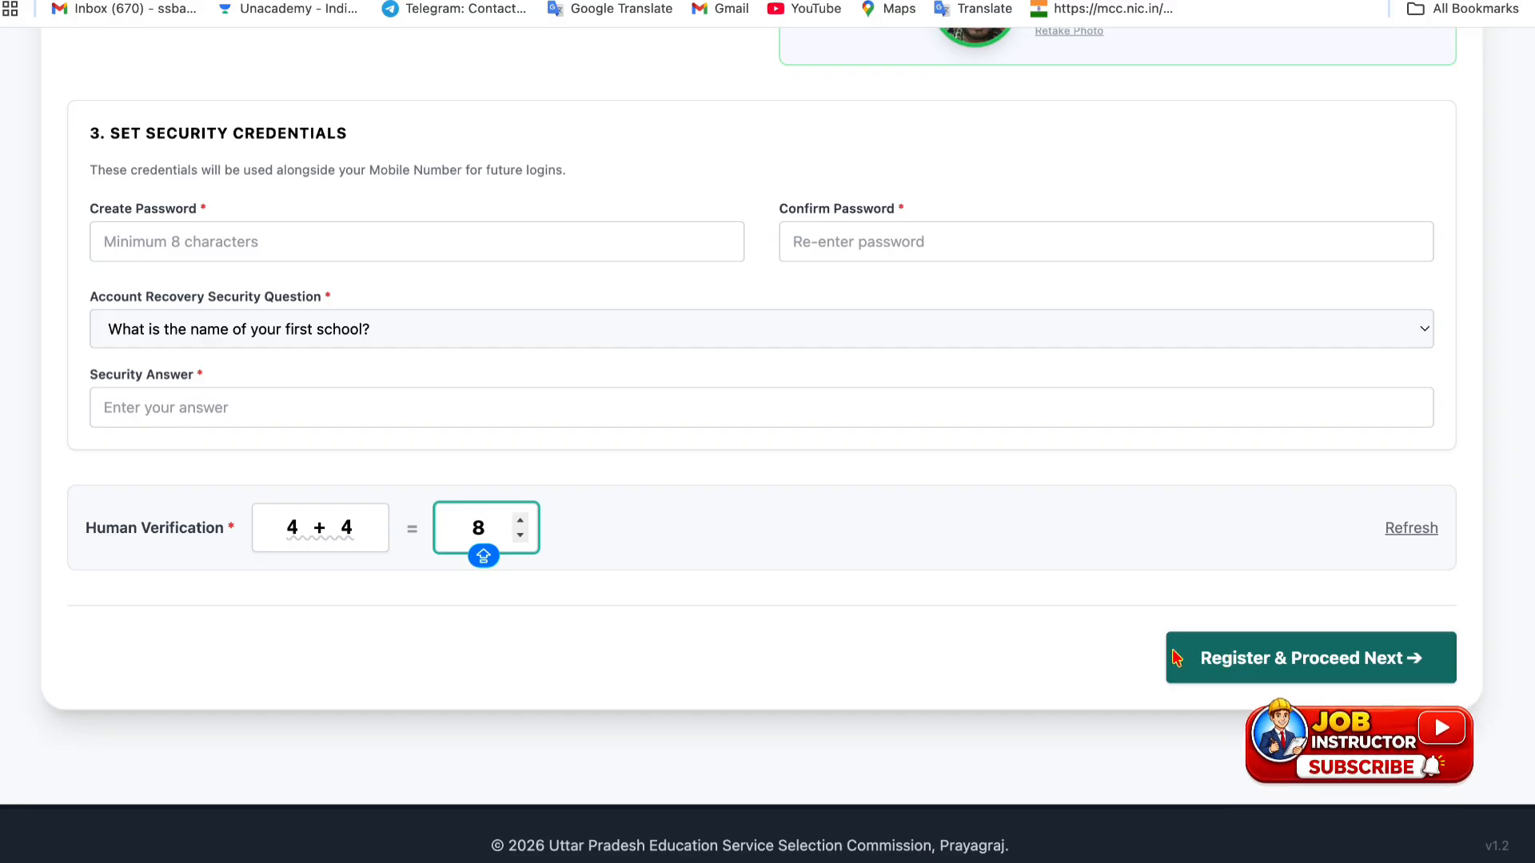
left_click(298, 246)
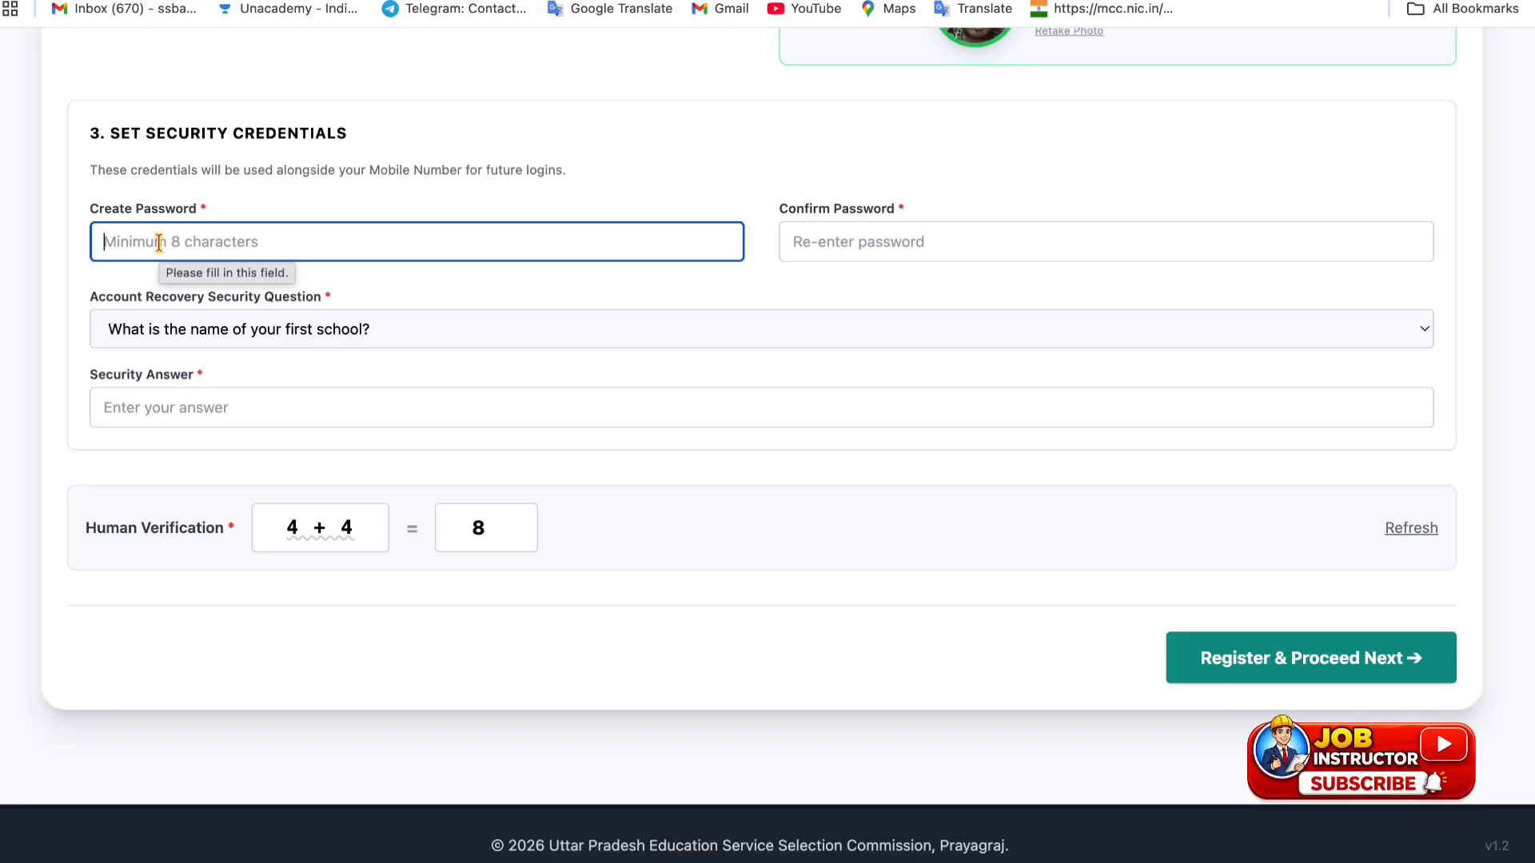
- Type a new account password until the meter rates it Strong, then begin confirming it
type("@")
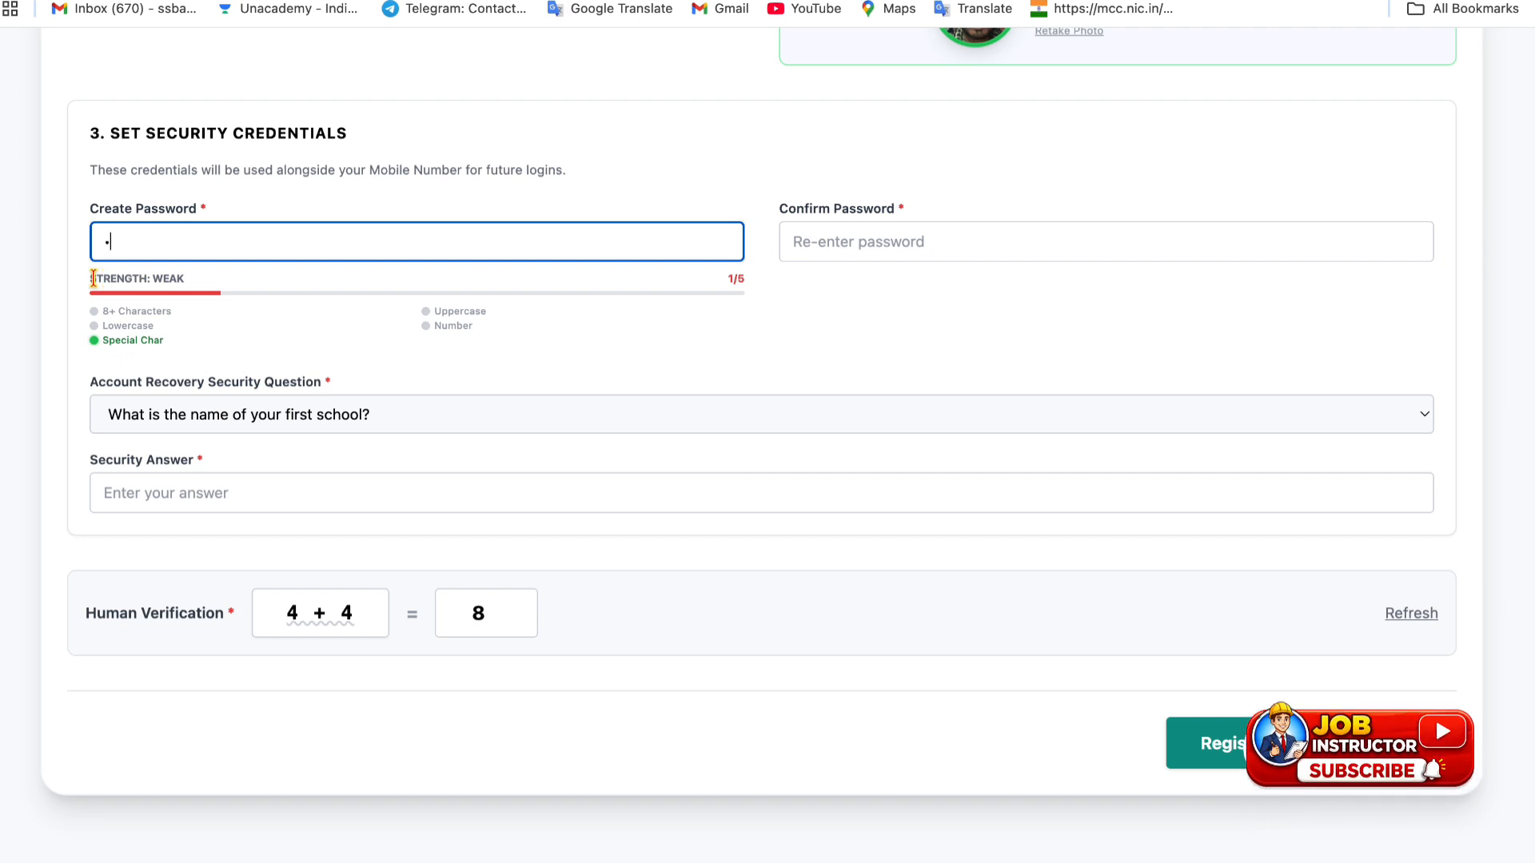
left_click_drag(97, 278, 177, 278)
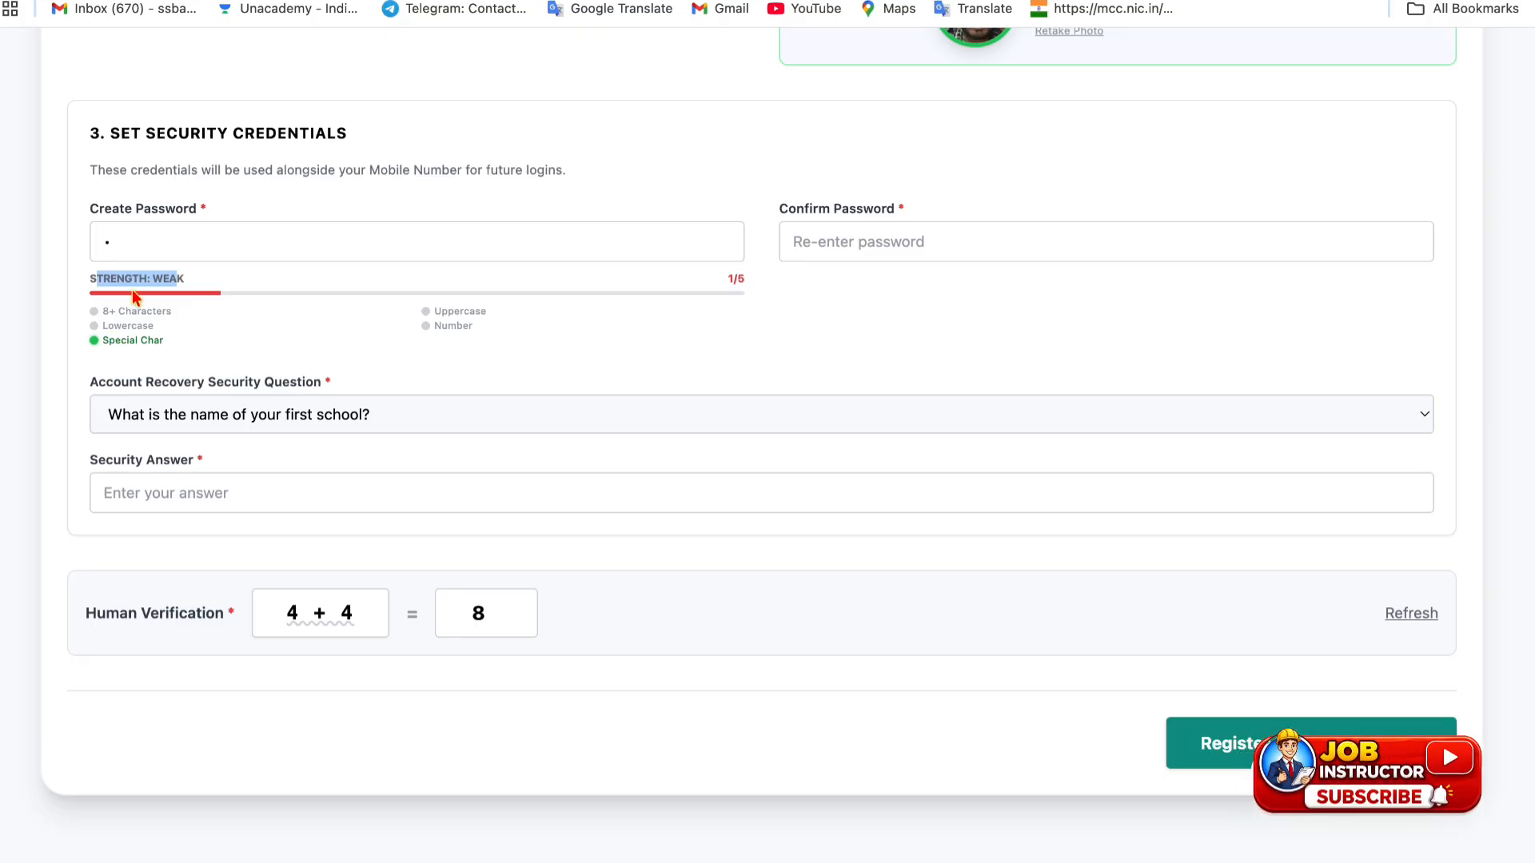
left_click(166, 246)
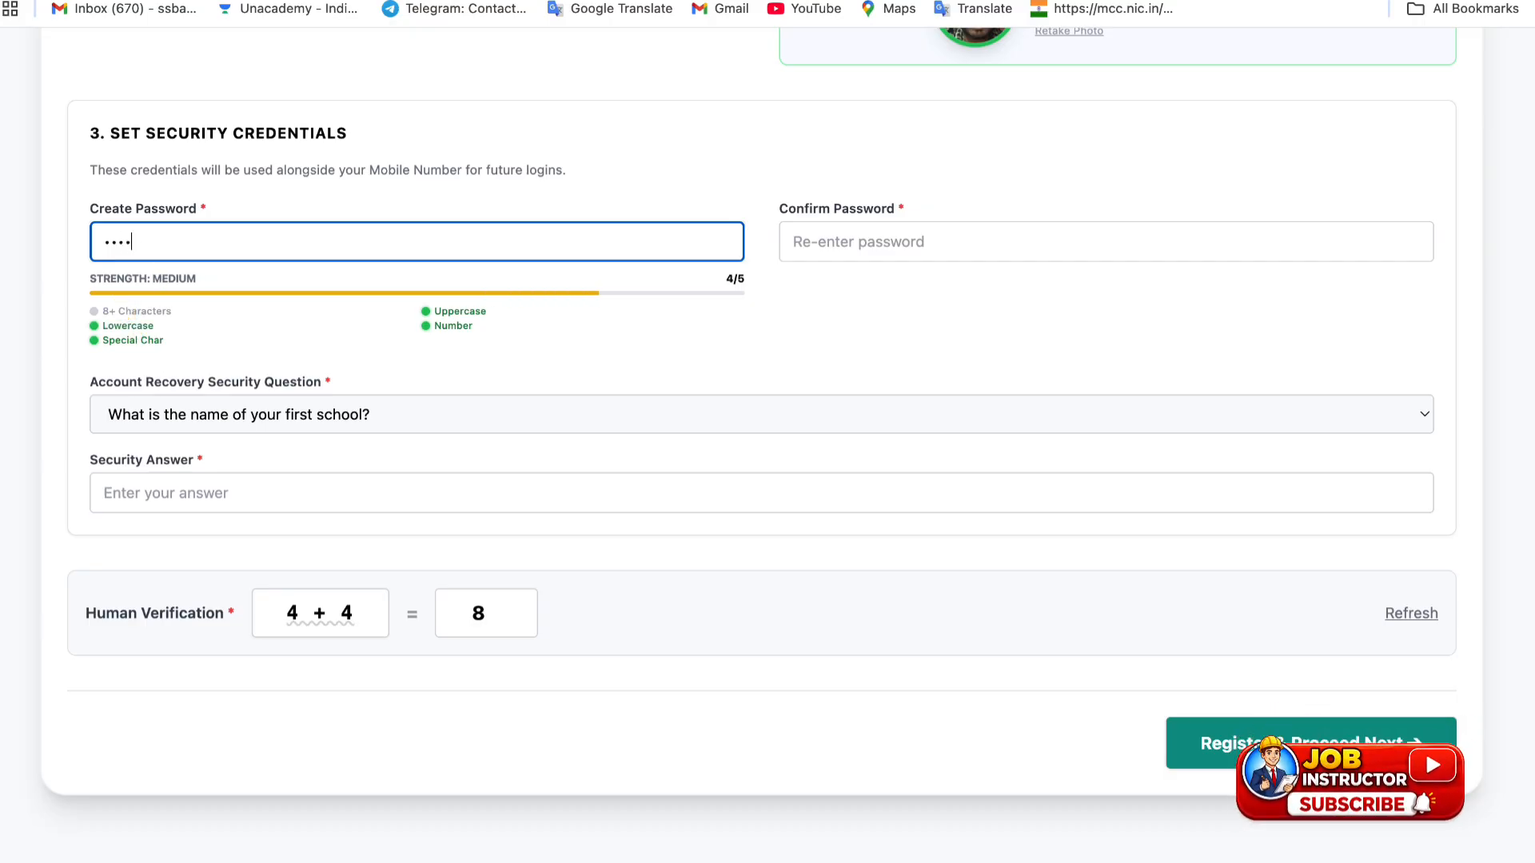
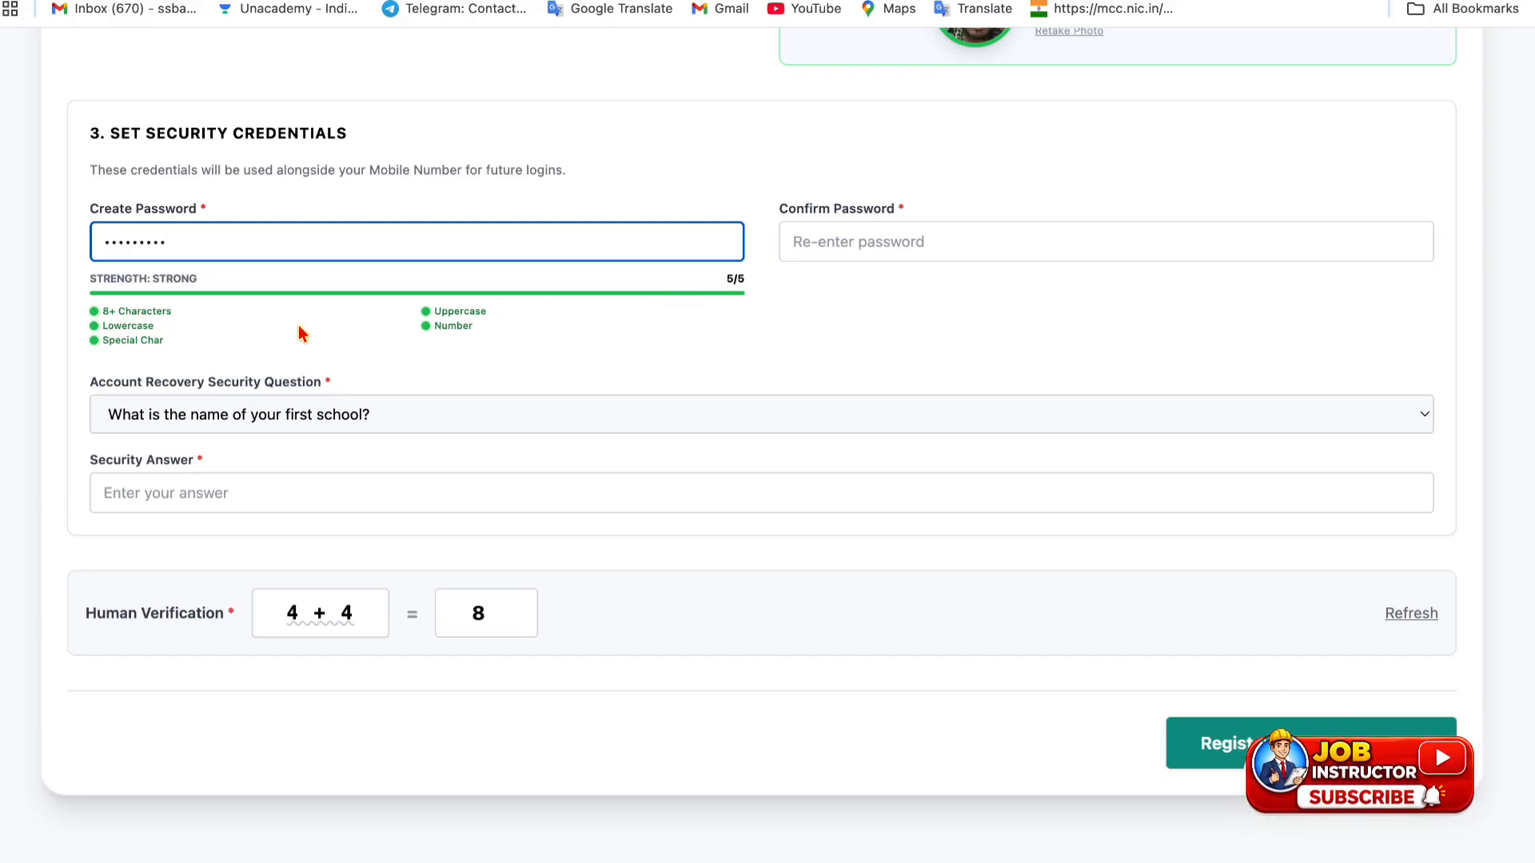
left_click_drag(160, 276, 158, 272)
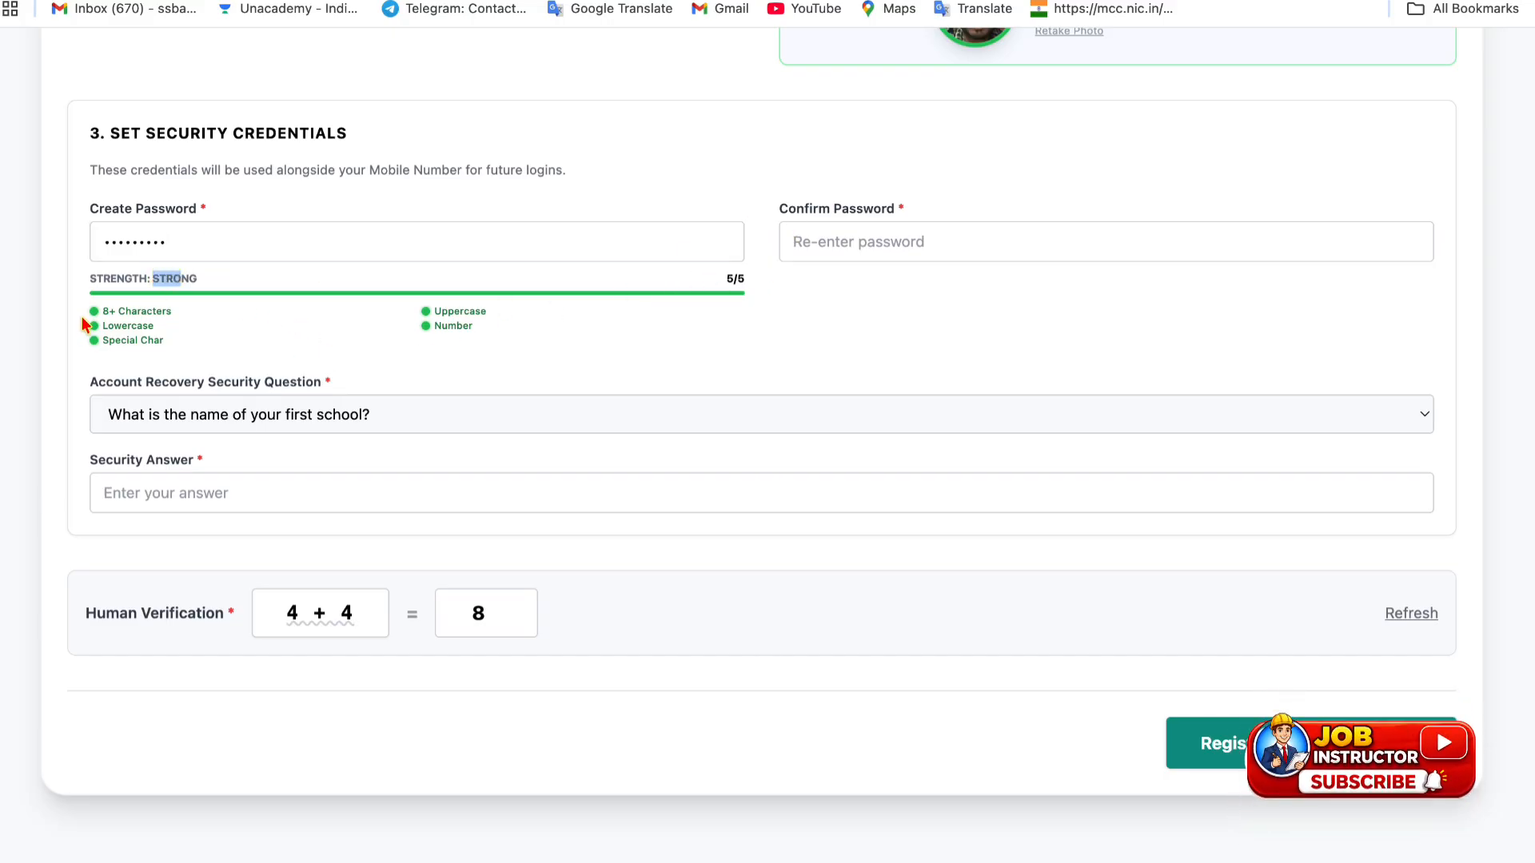
left_click(980, 227)
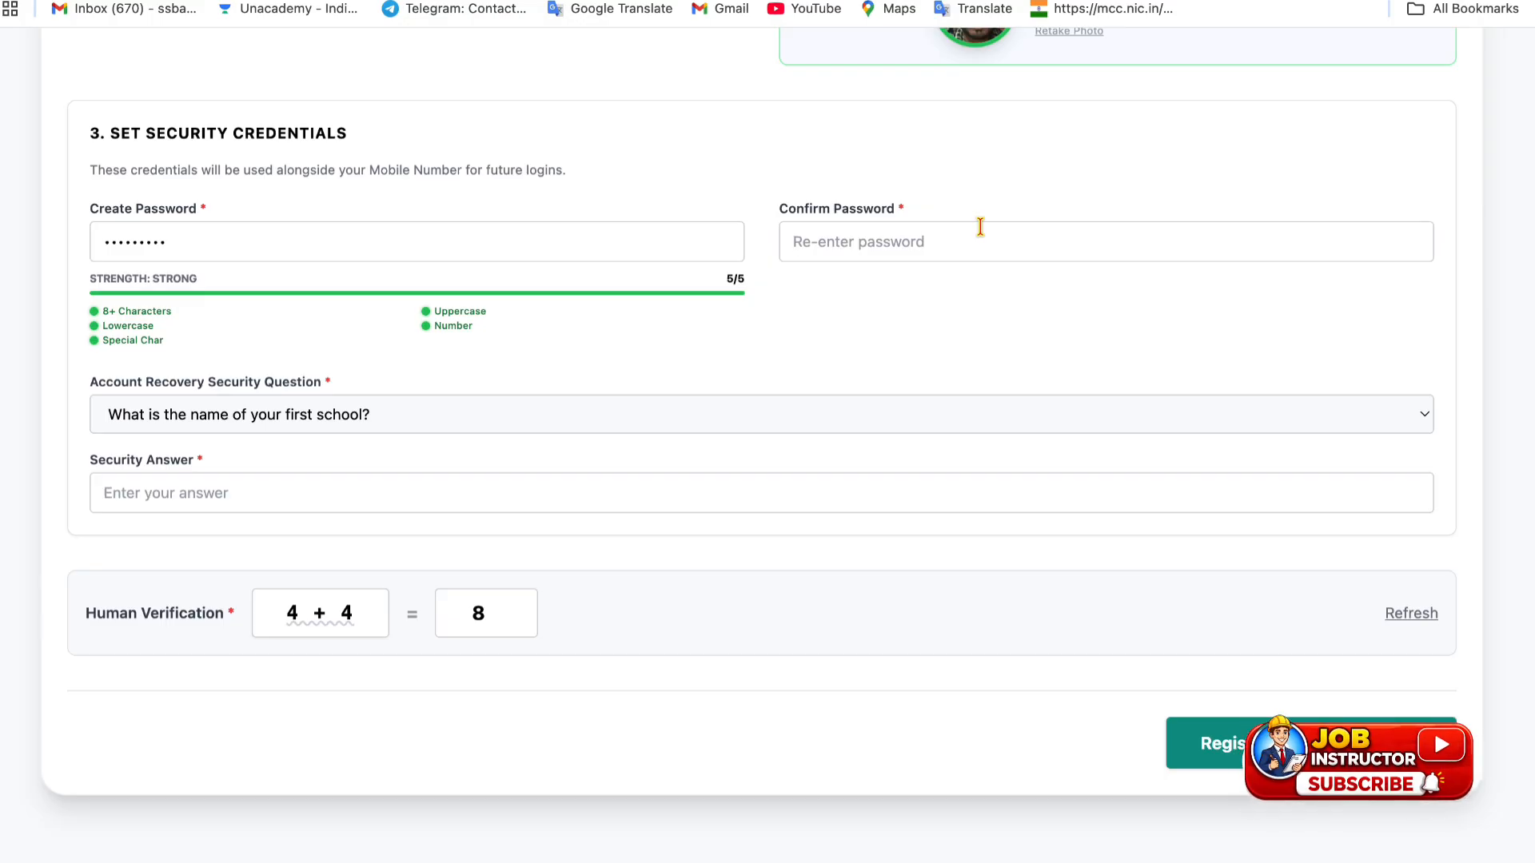
type("P")
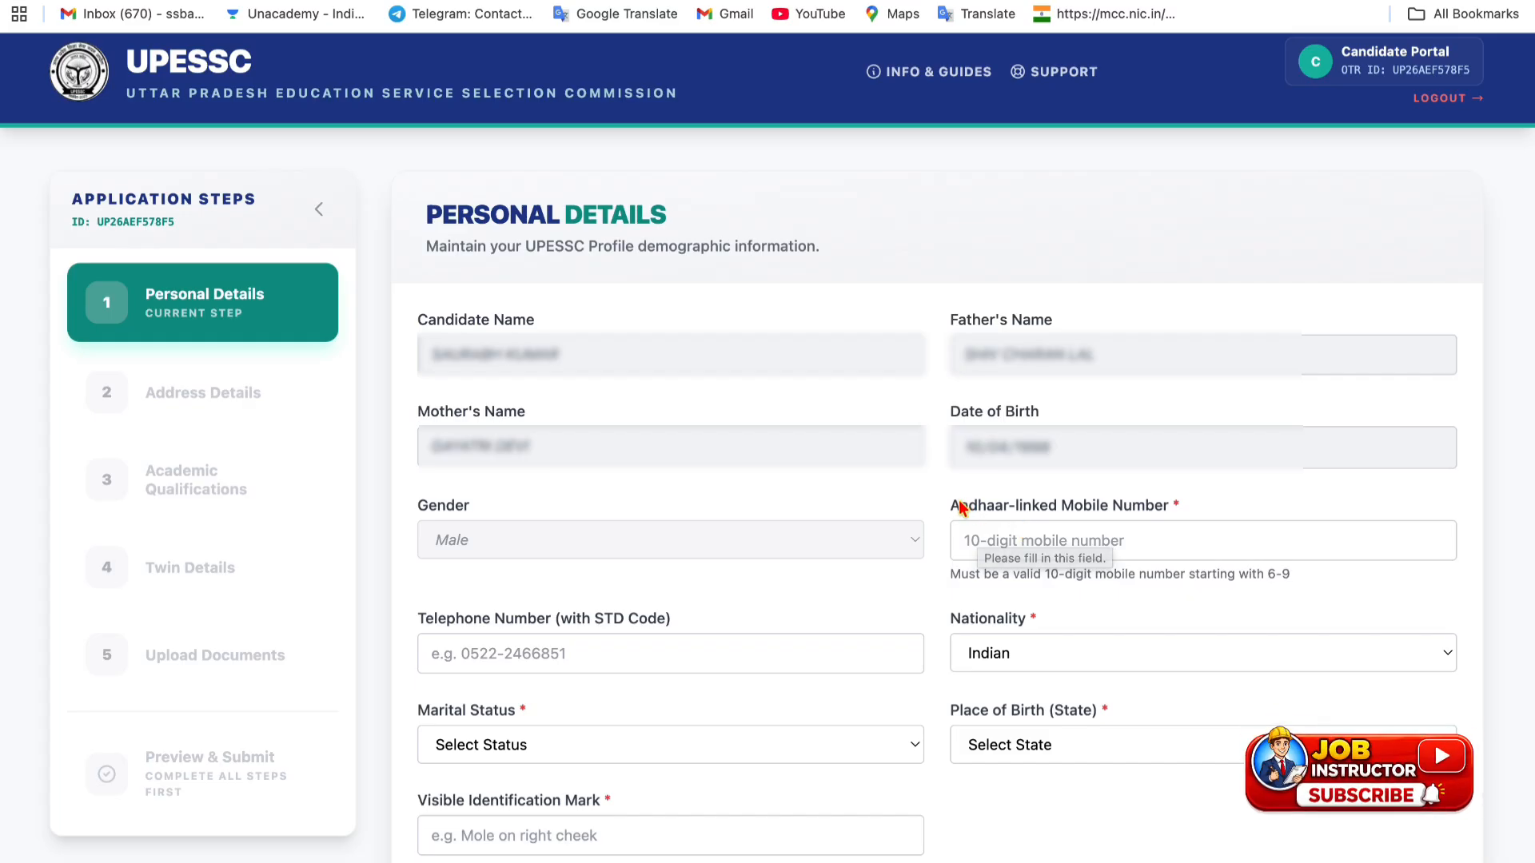
- Set marital status to Unmarried and place of birth to Uttar Pradesh
left_click_drag(952, 513, 1130, 508)
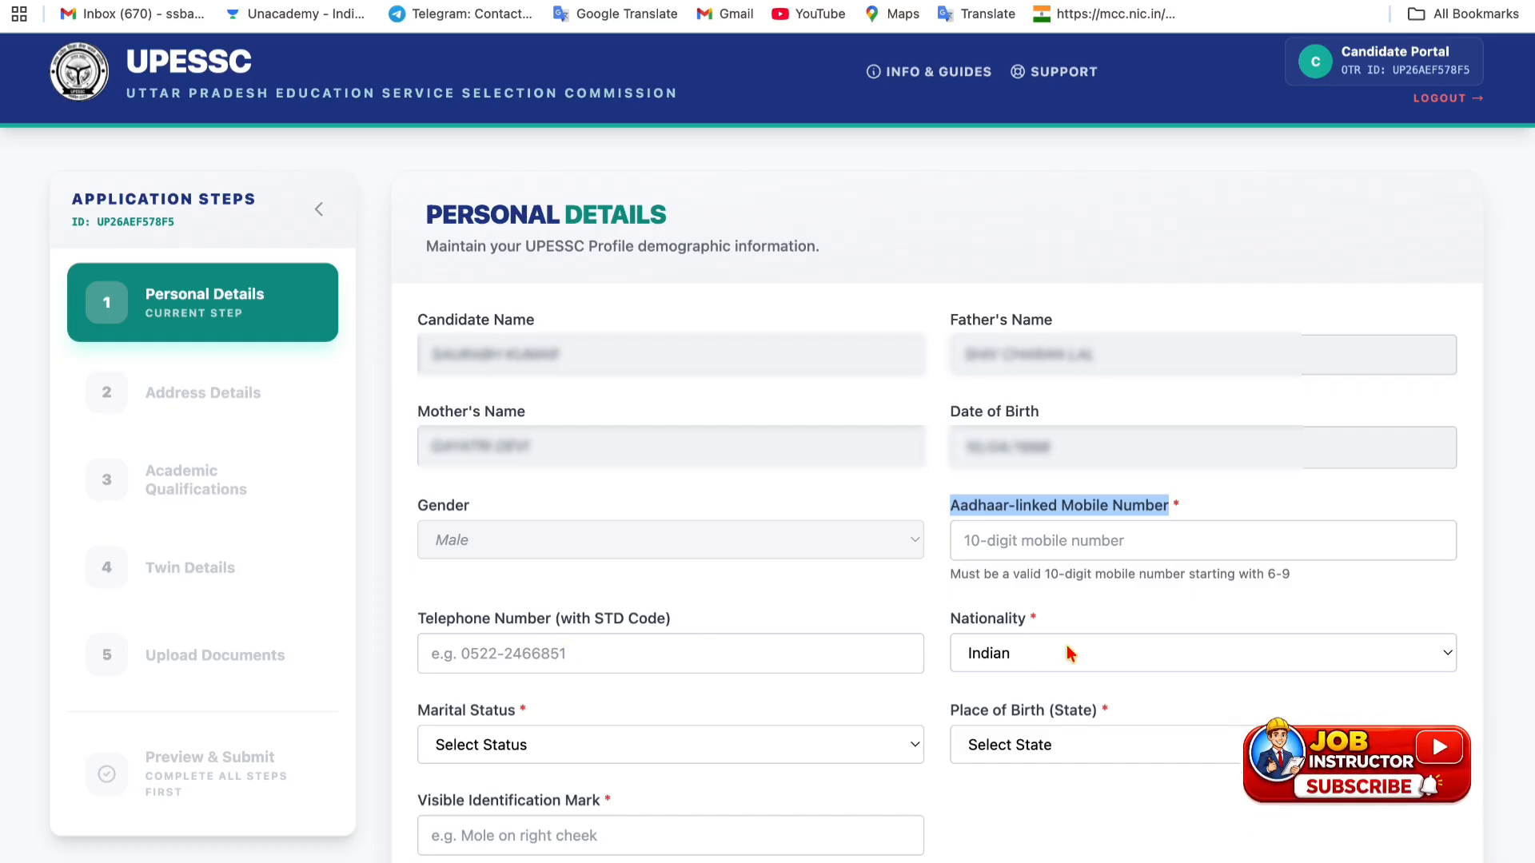
left_click(716, 748)
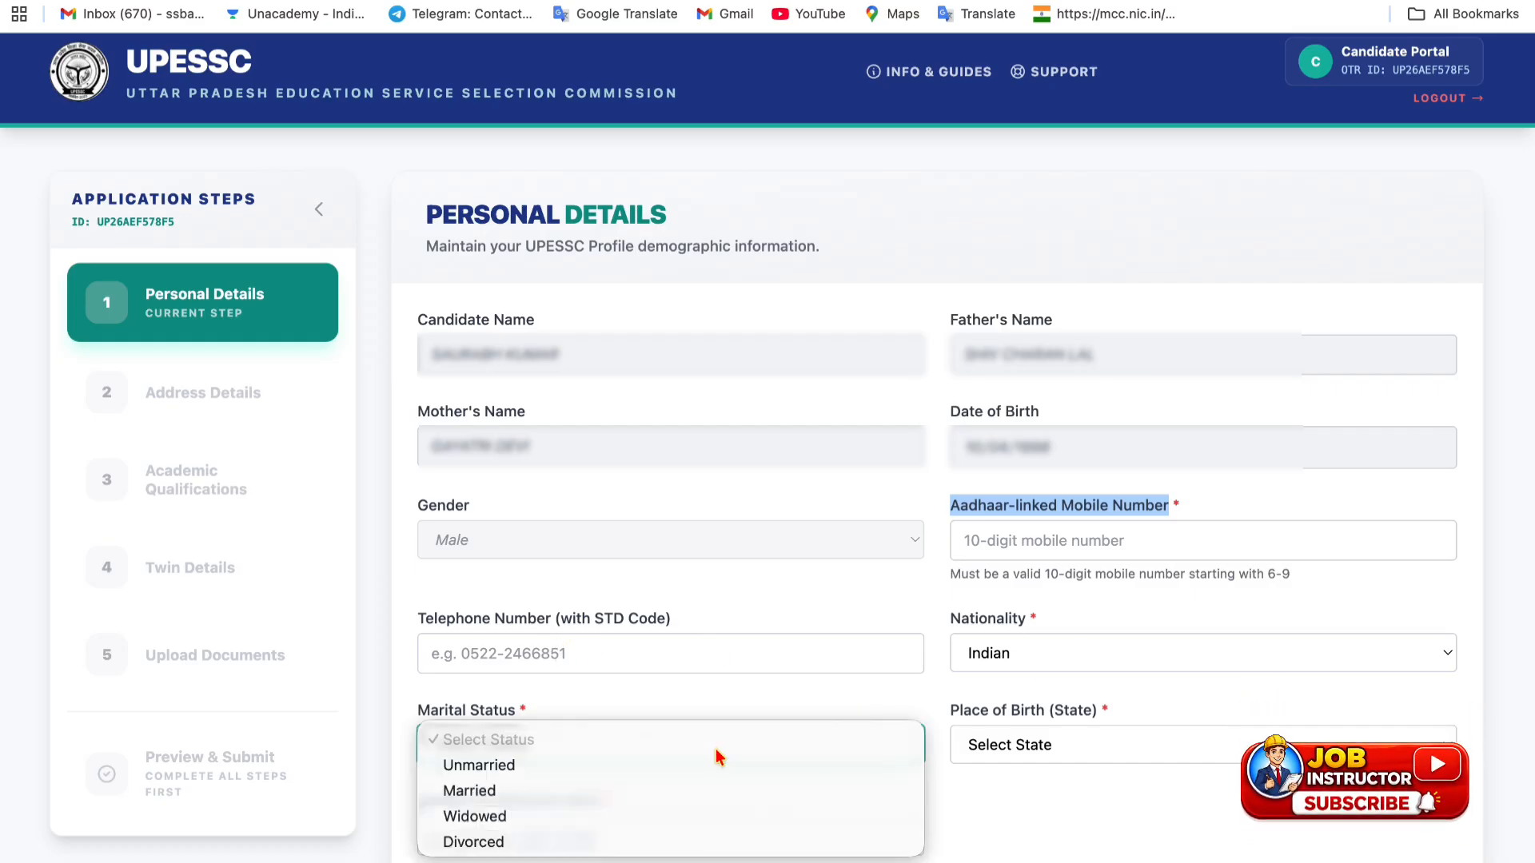
left_click(622, 766)
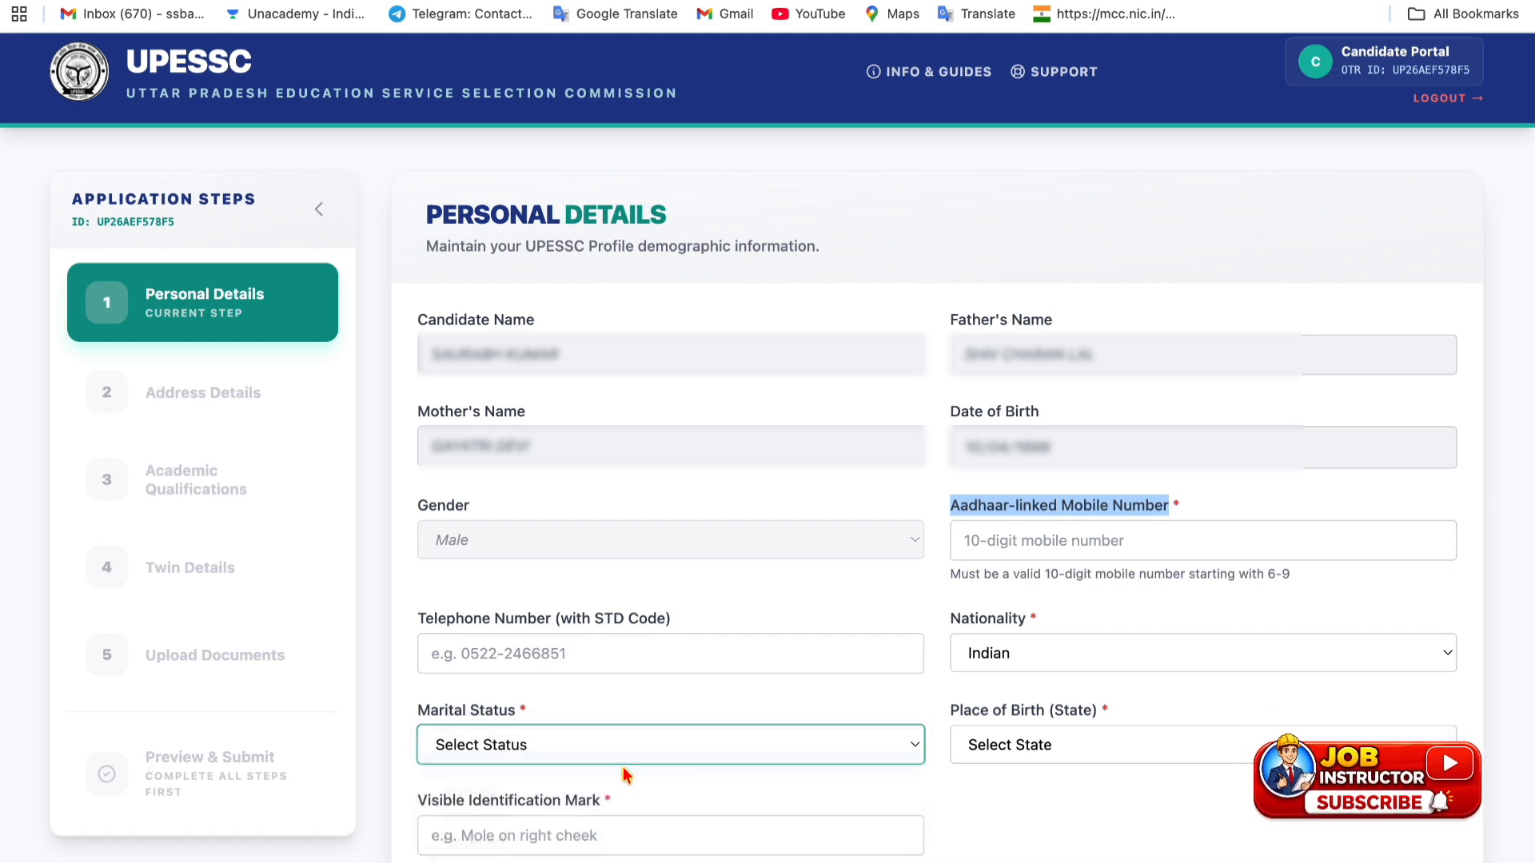
left_click(983, 743)
scroll(1006, 799, "down", 10)
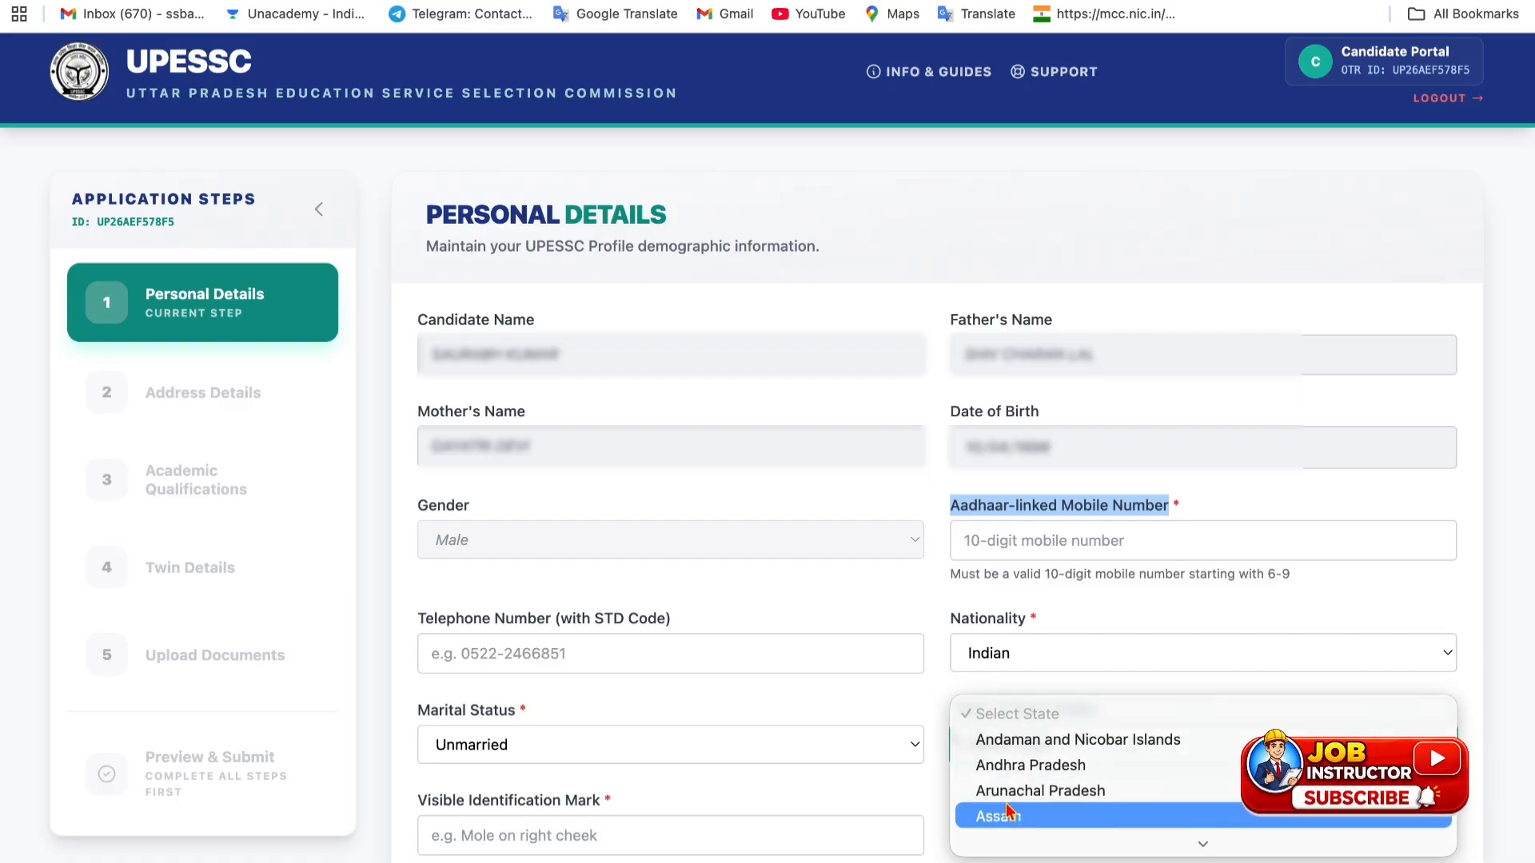
left_click(1028, 791)
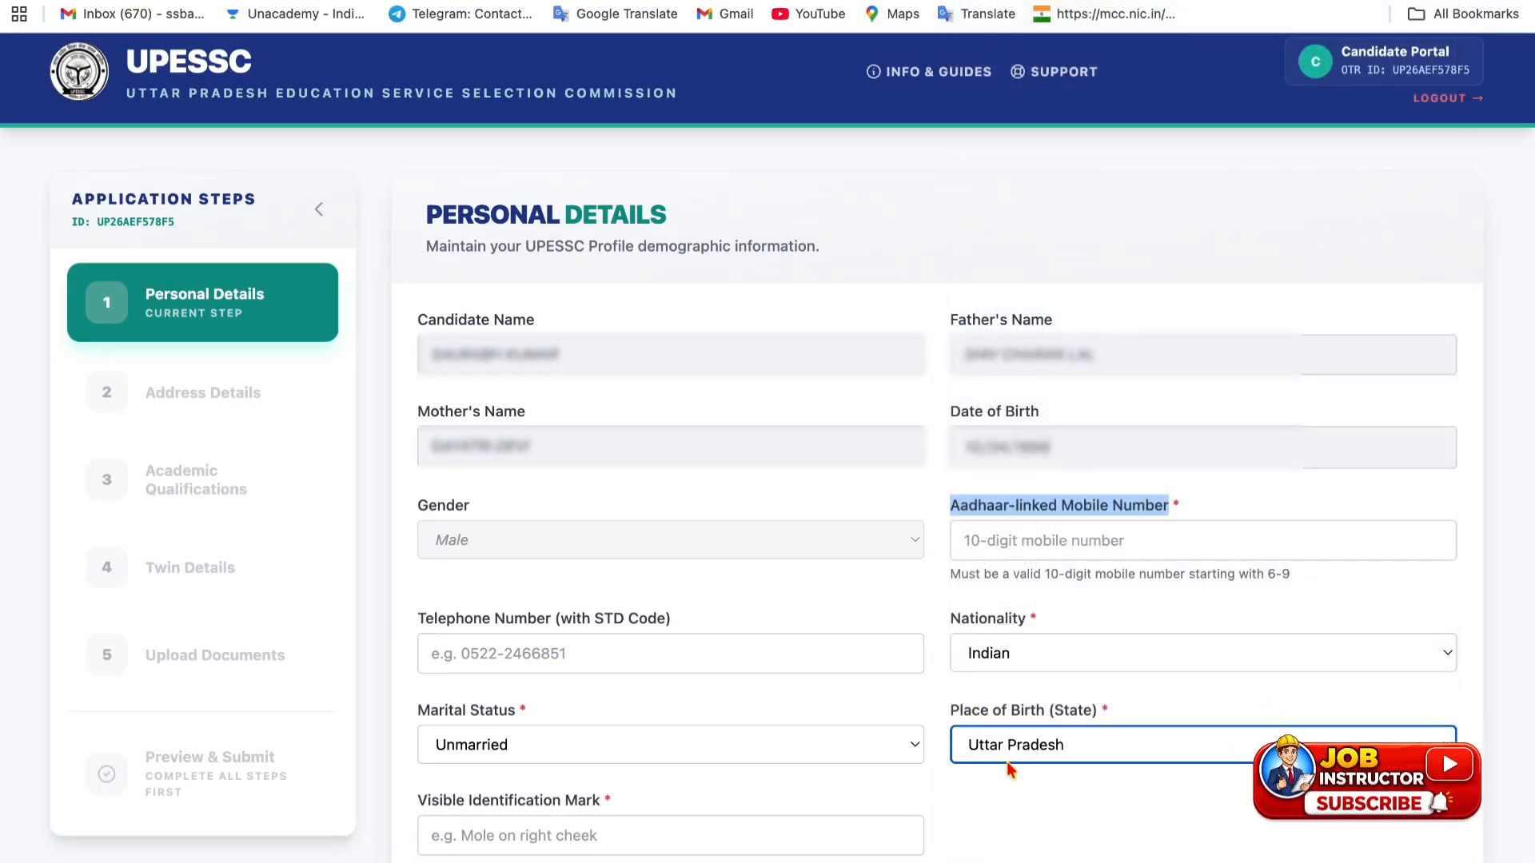
scroll(880, 808, "down", 7)
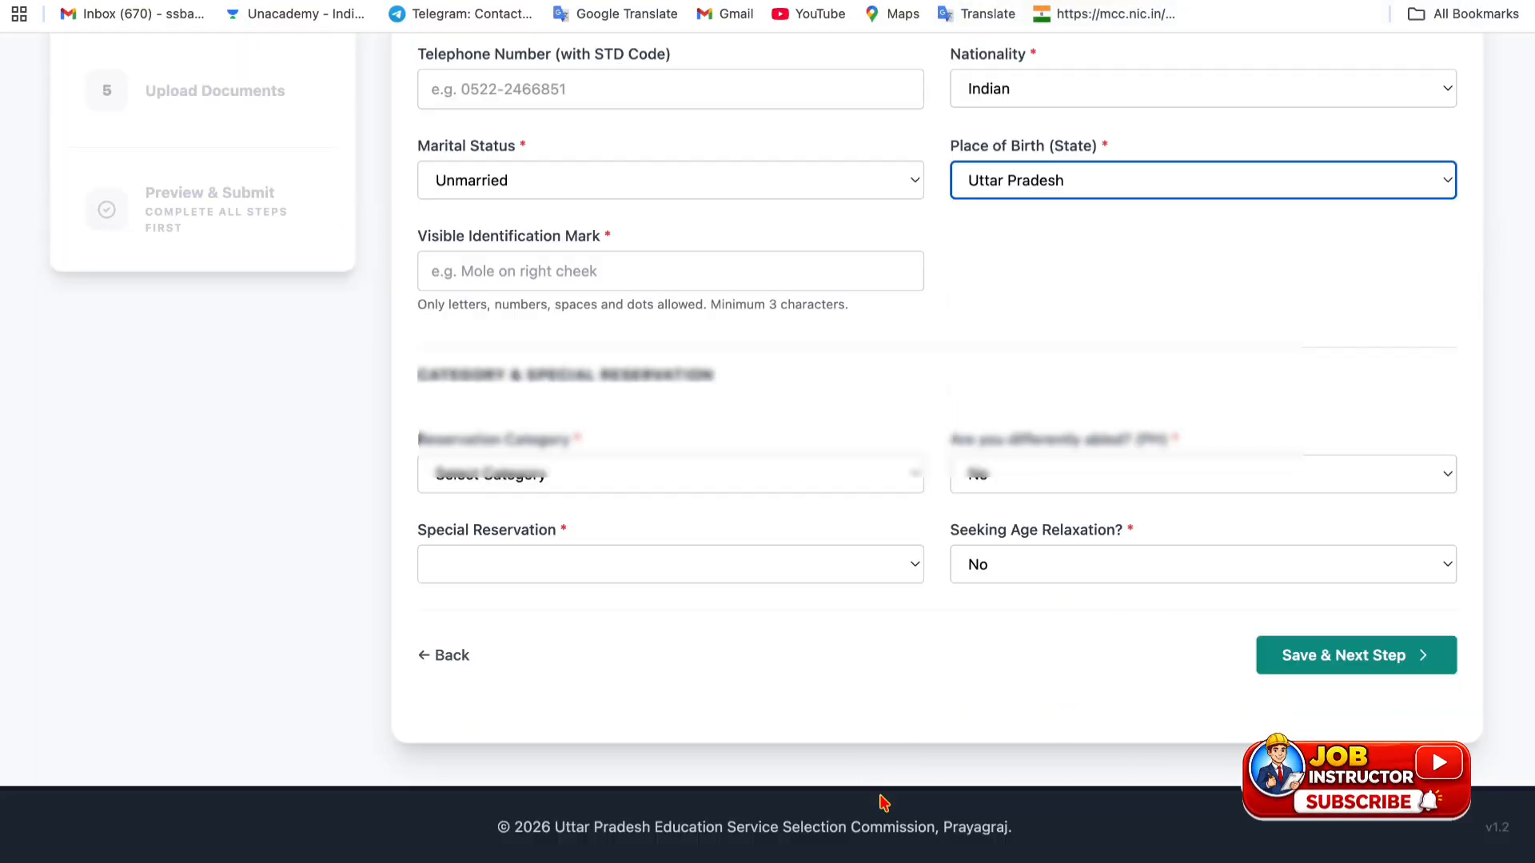
- Enter NO MARK as the visible identification mark
left_click(563, 269)
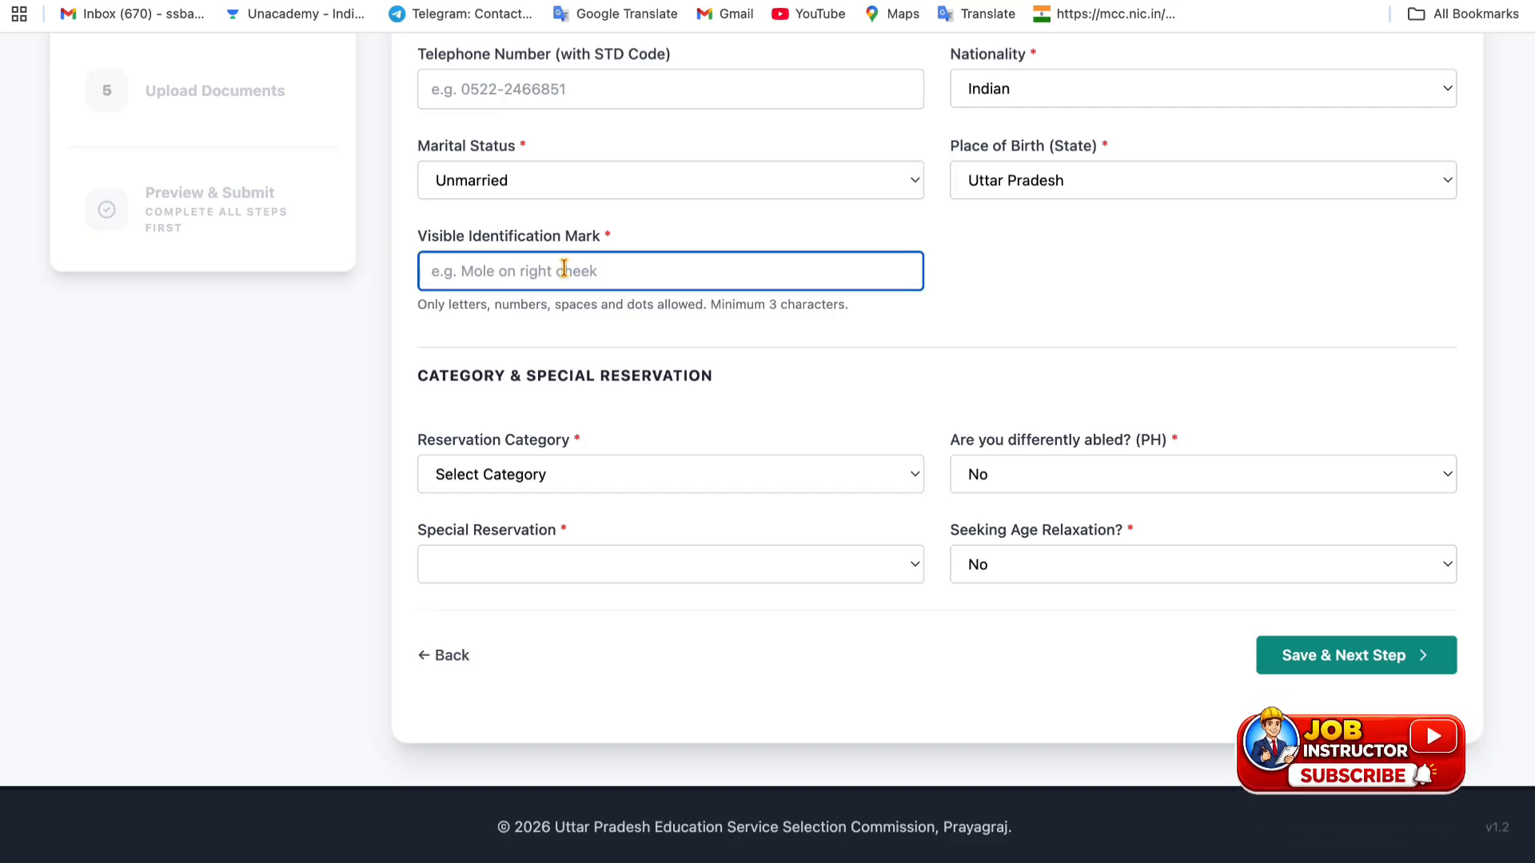
type("NO MARK")
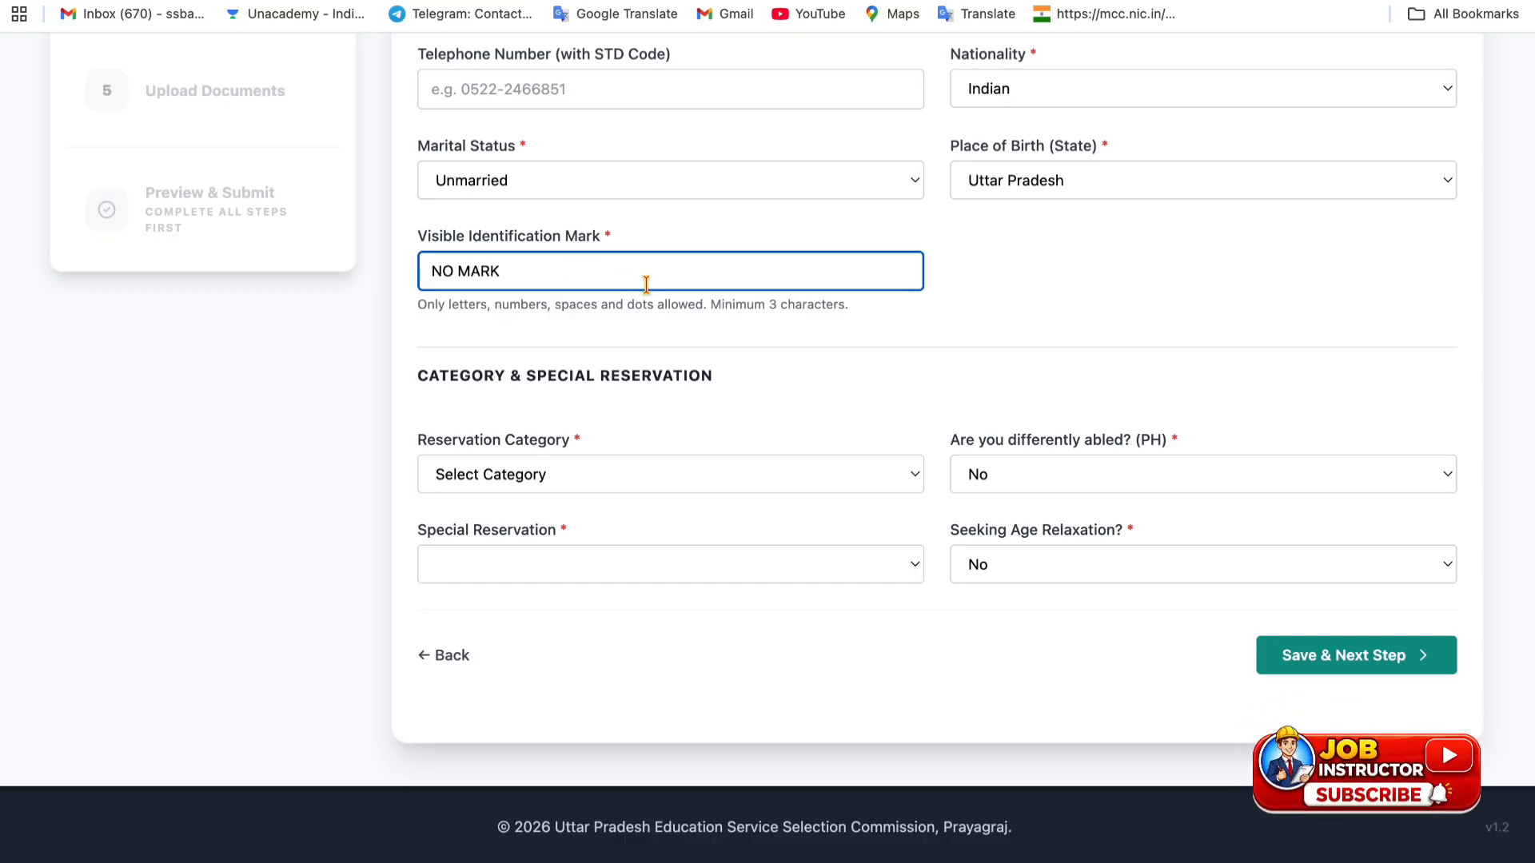
left_click(663, 328)
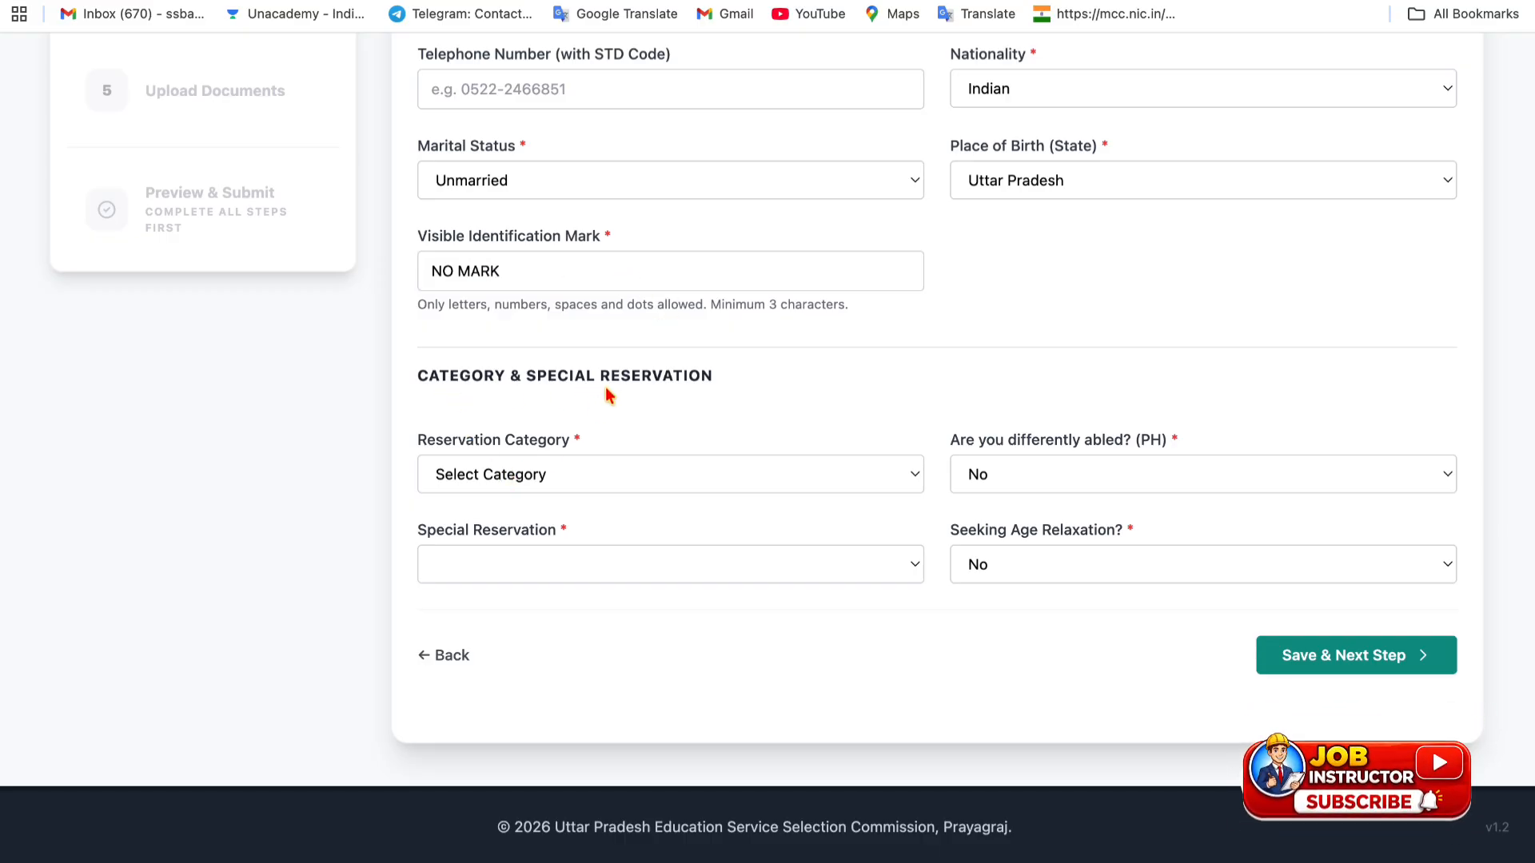
- Try each reservation category, then settle on OBC with Non-Creamy Layer status
left_click(543, 474)
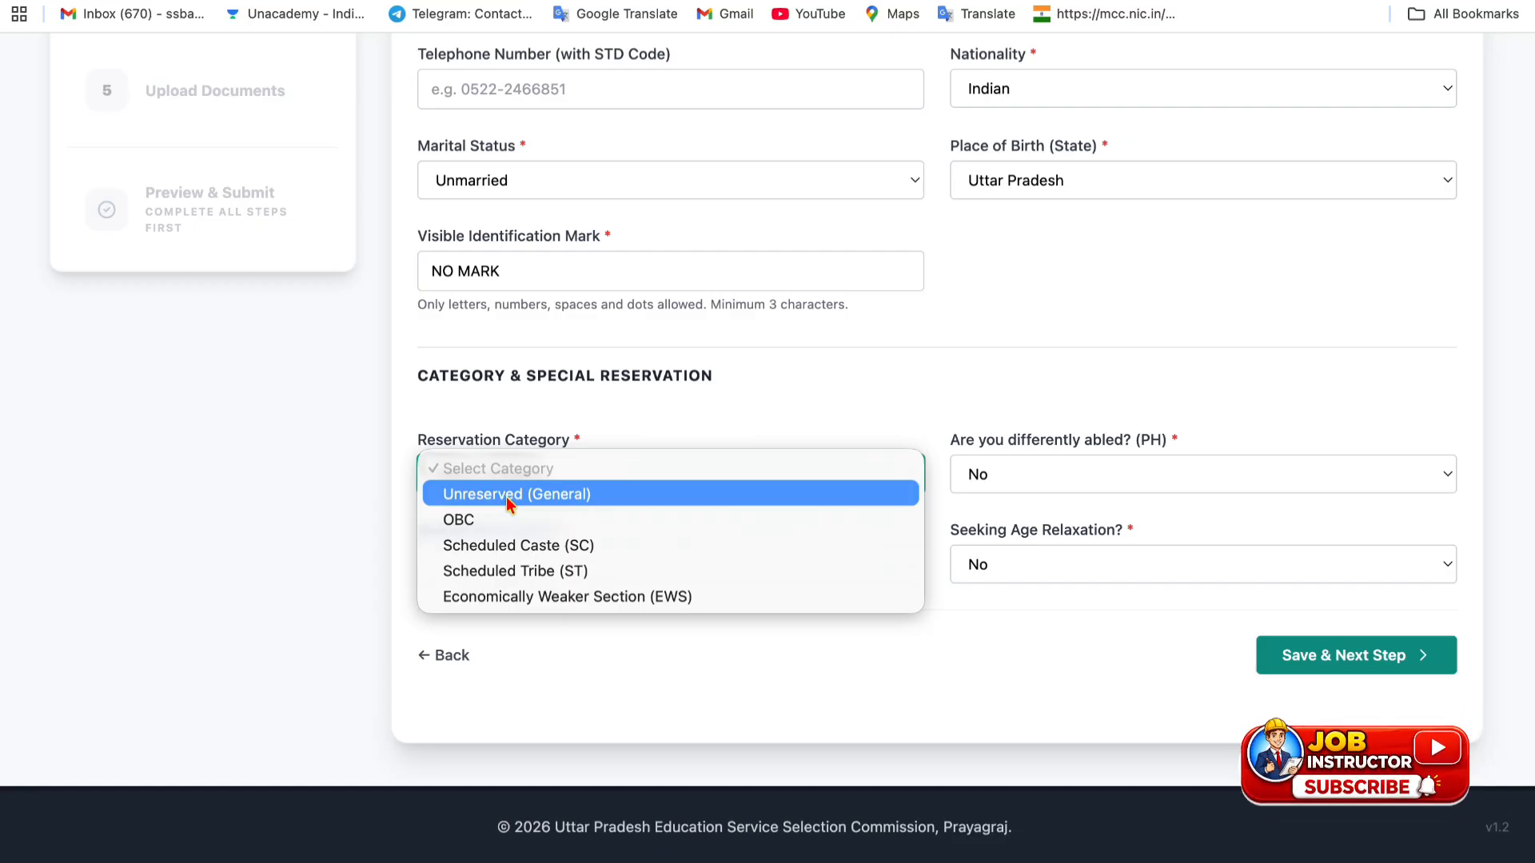
left_click(509, 496)
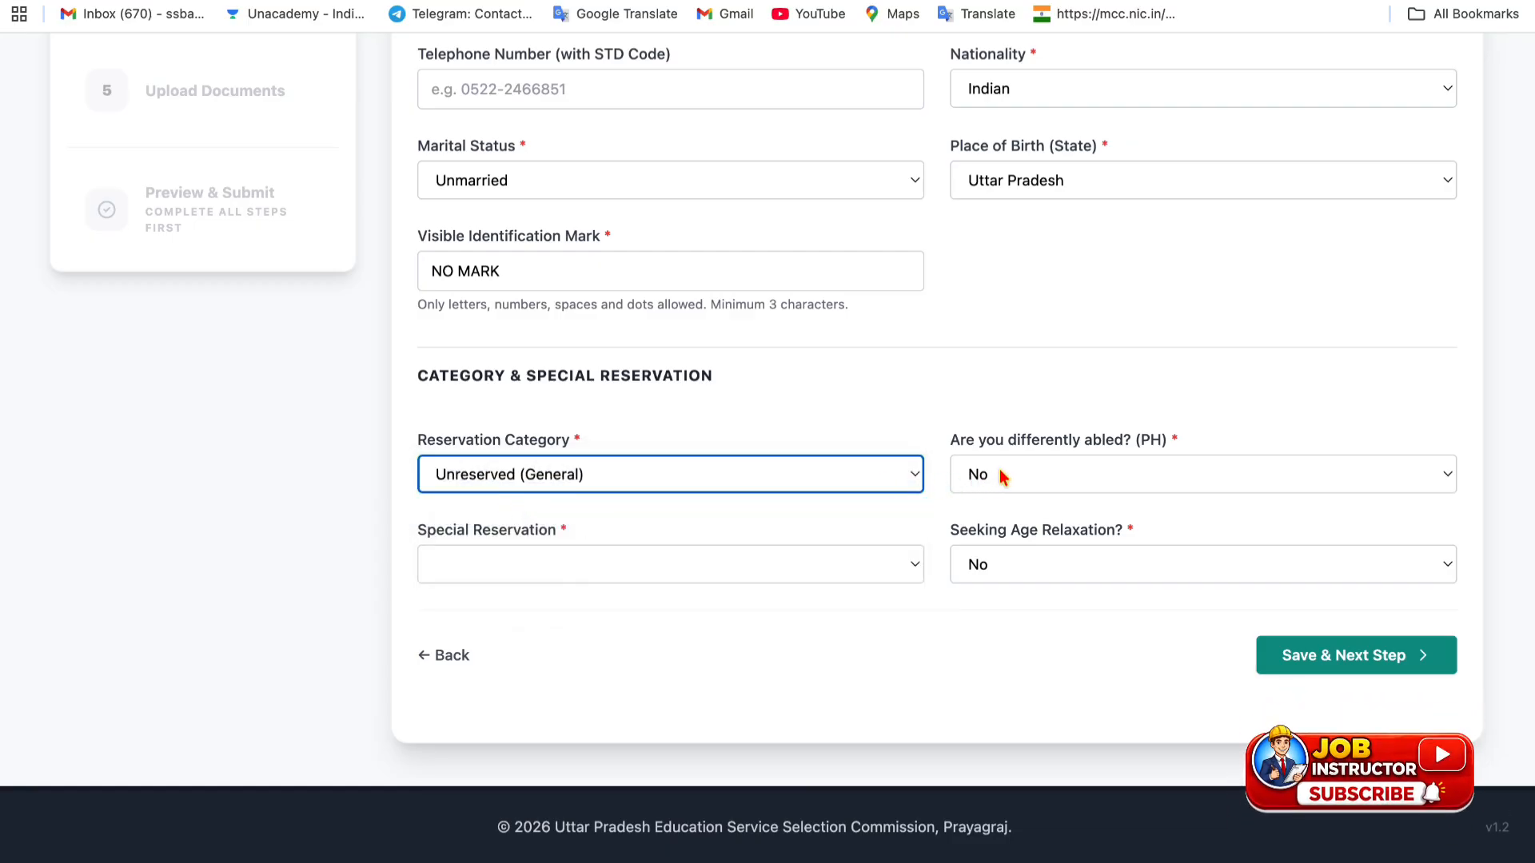
left_click(820, 497)
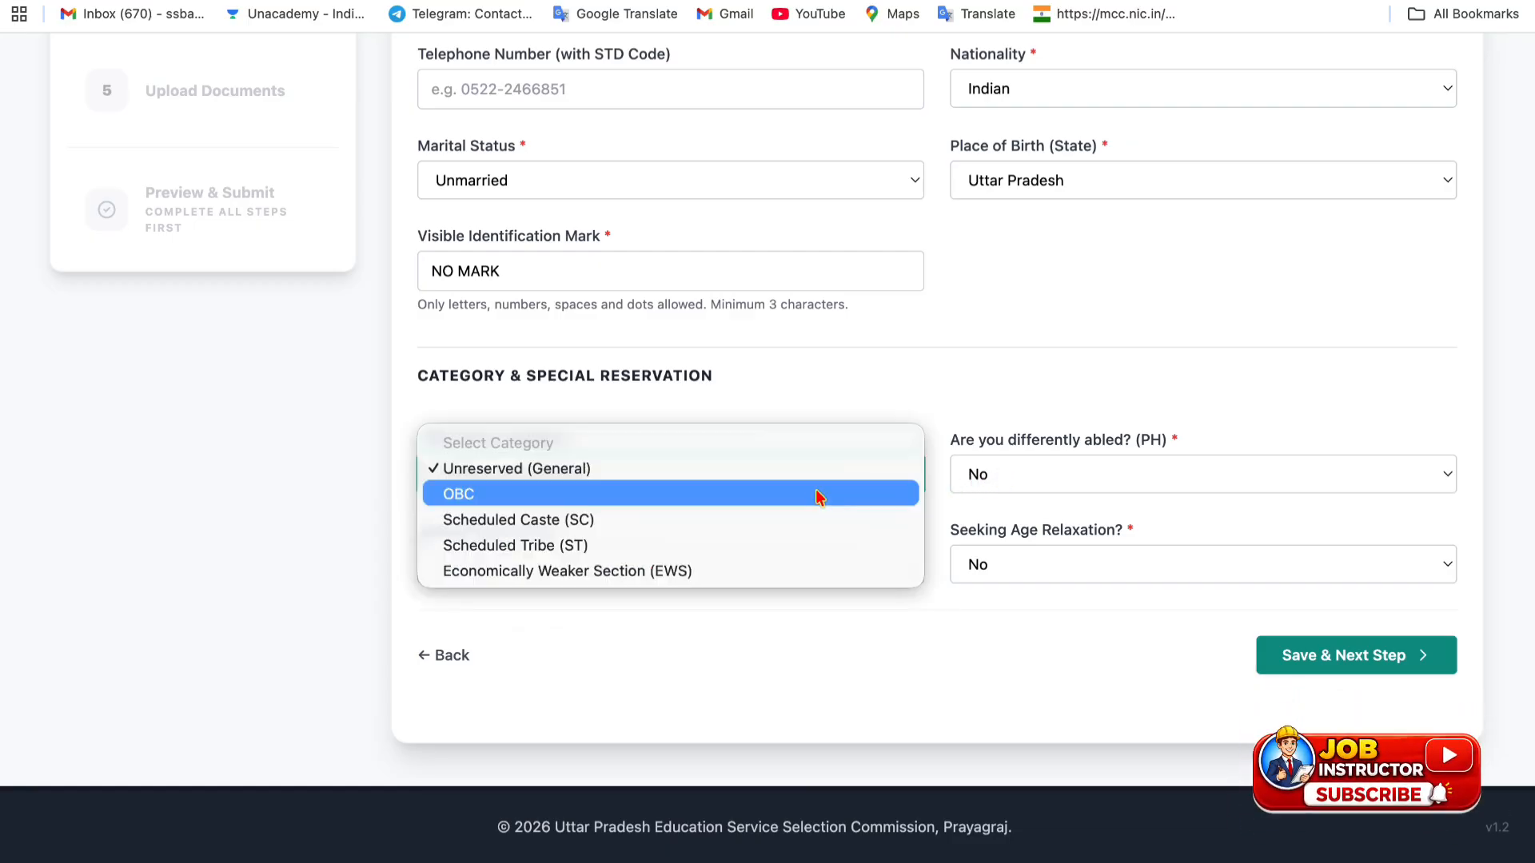
left_click(779, 496)
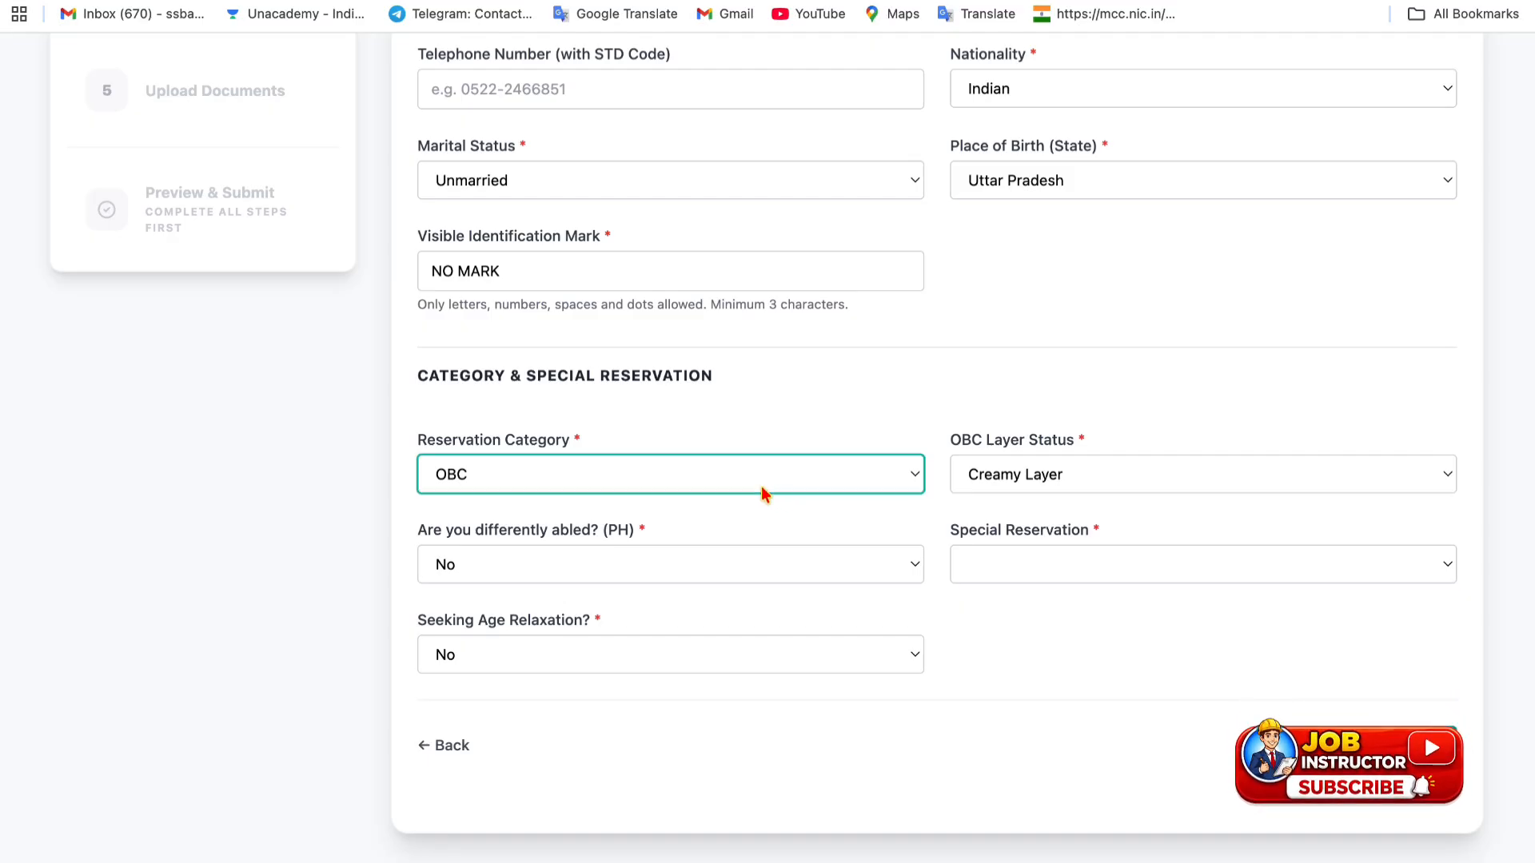
left_click(760, 491)
left_click(739, 501)
left_click(723, 489)
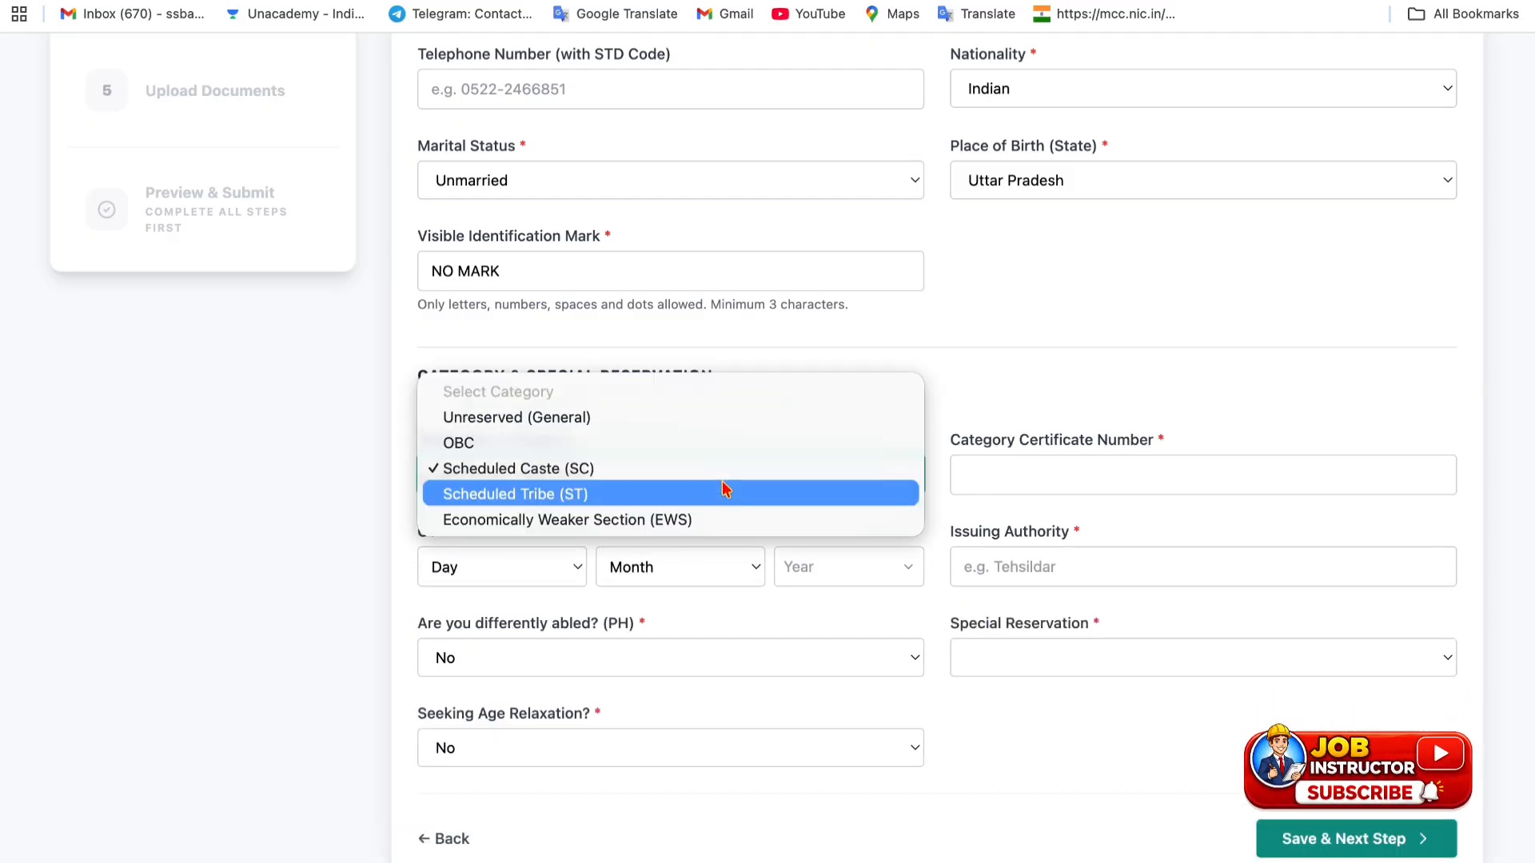
left_click(721, 493)
left_click(698, 480)
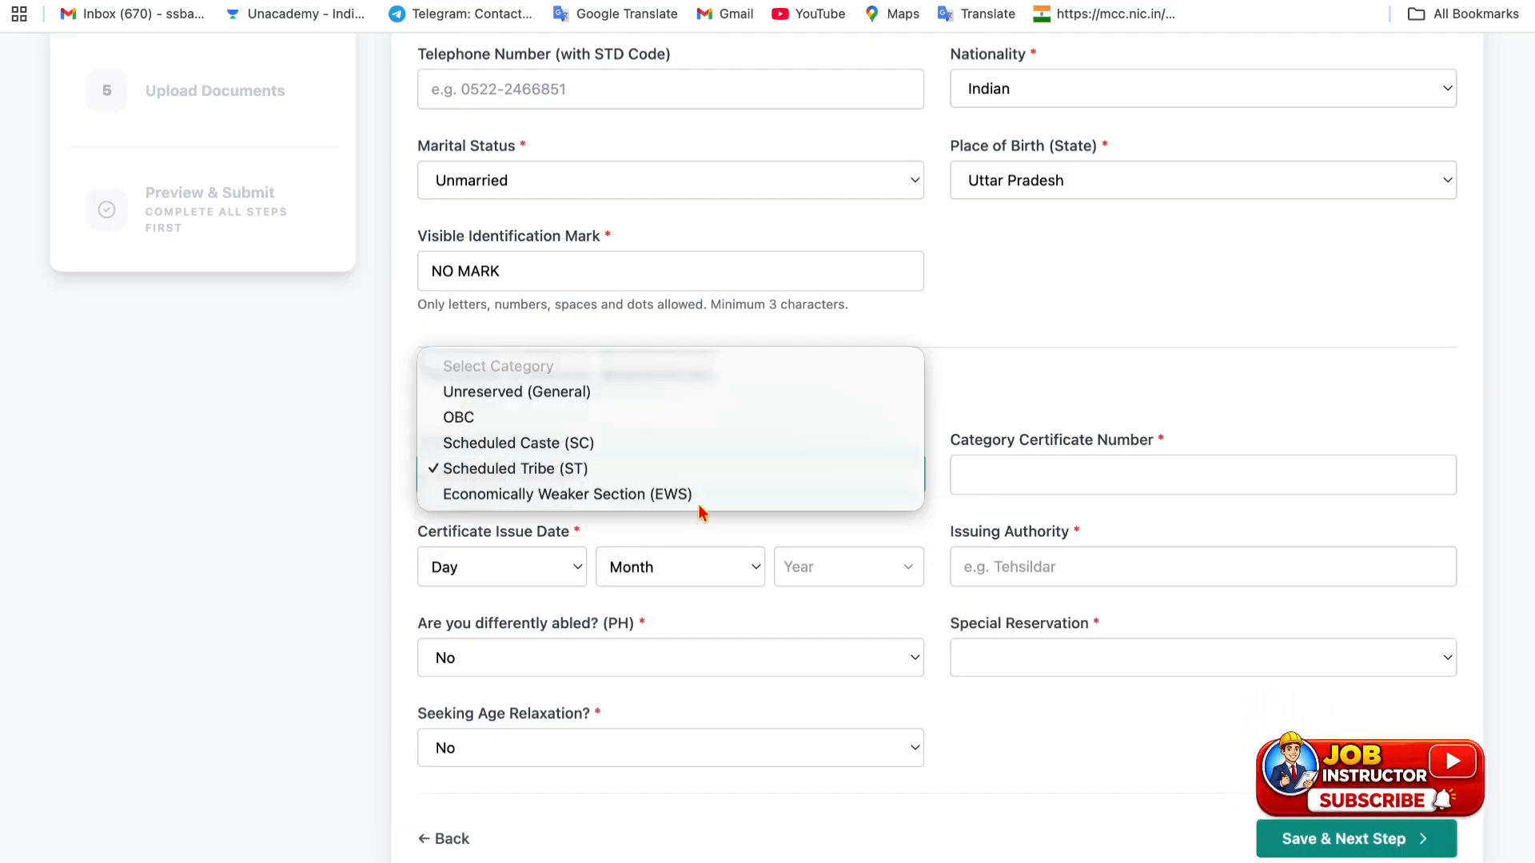
left_click(701, 488)
left_click(689, 475)
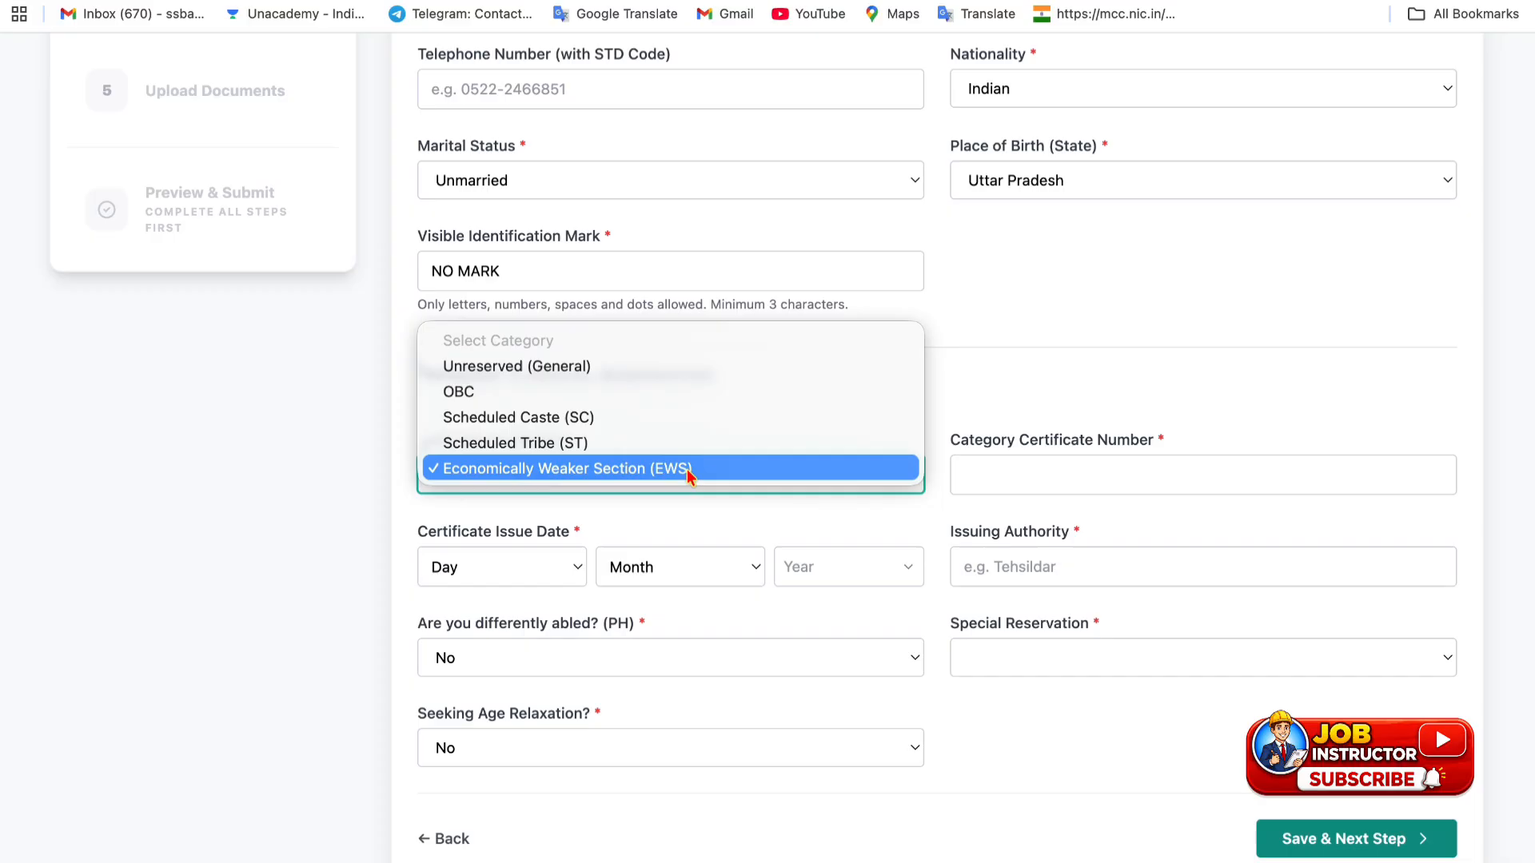
left_click(651, 392)
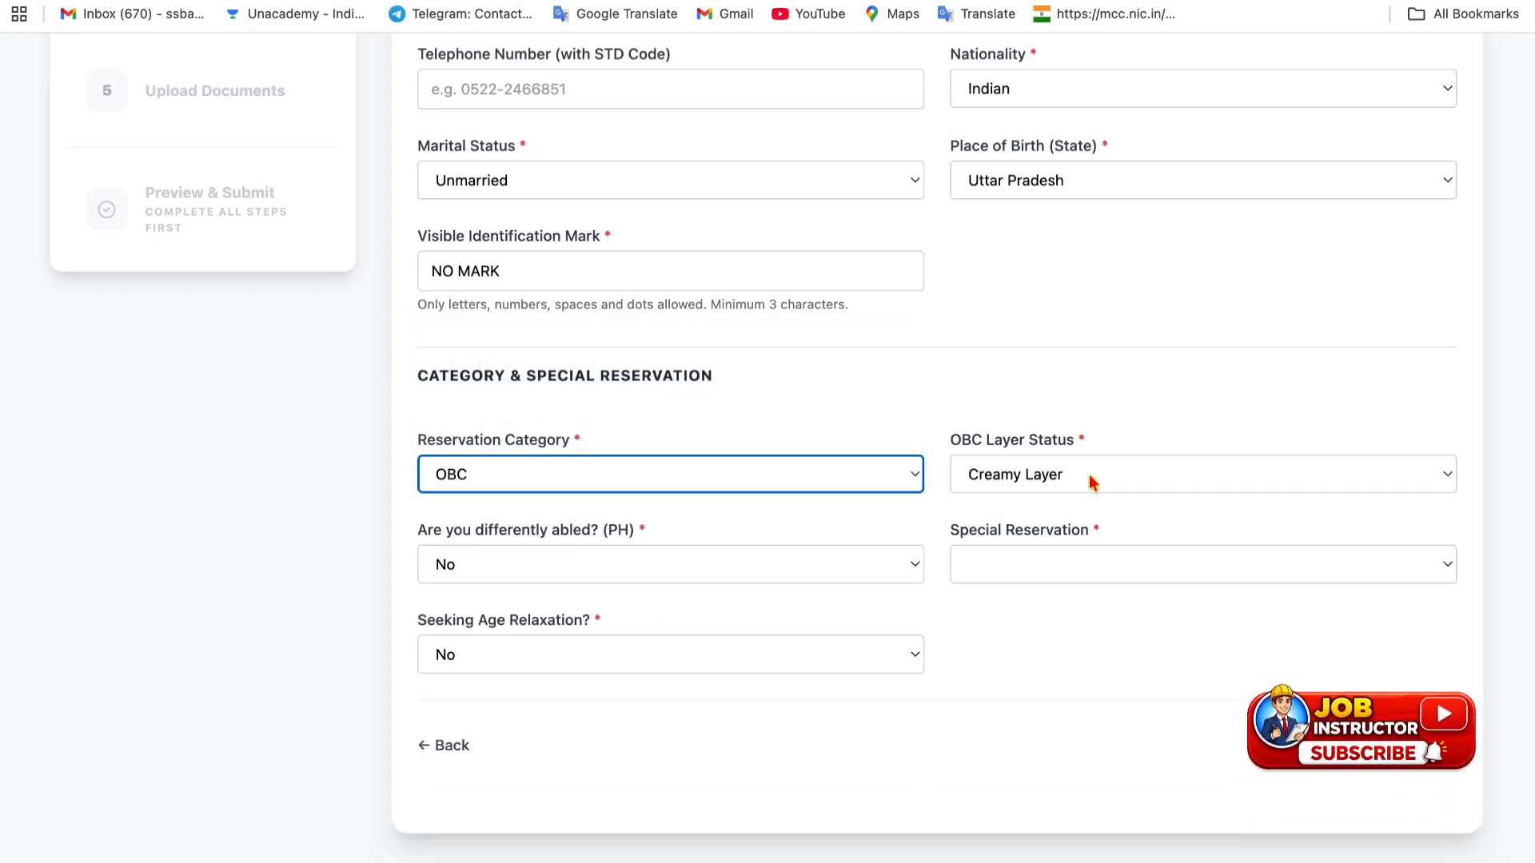
left_click(1081, 478)
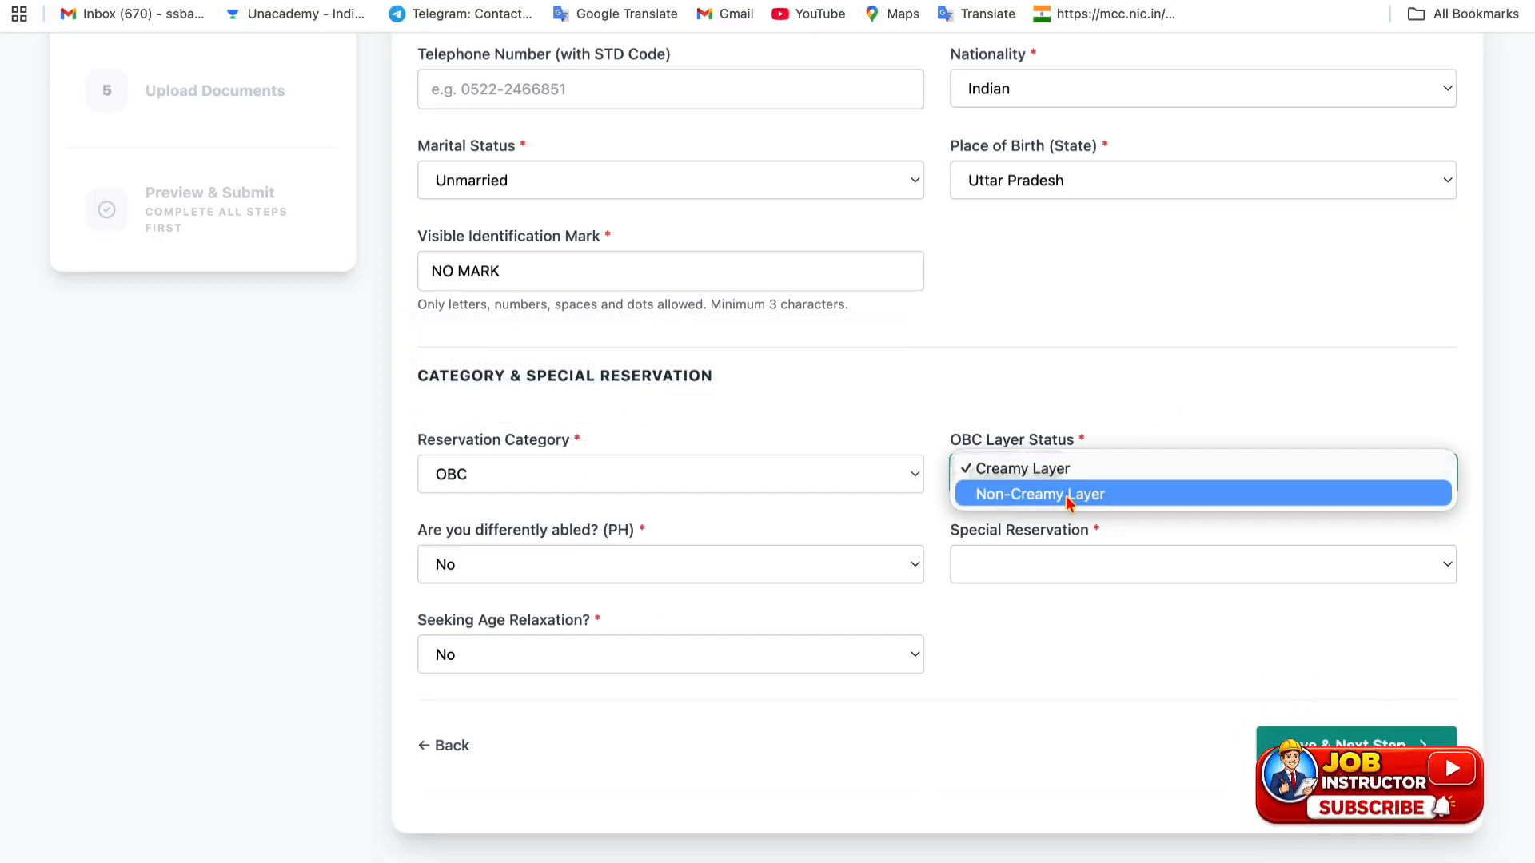
left_click(1063, 494)
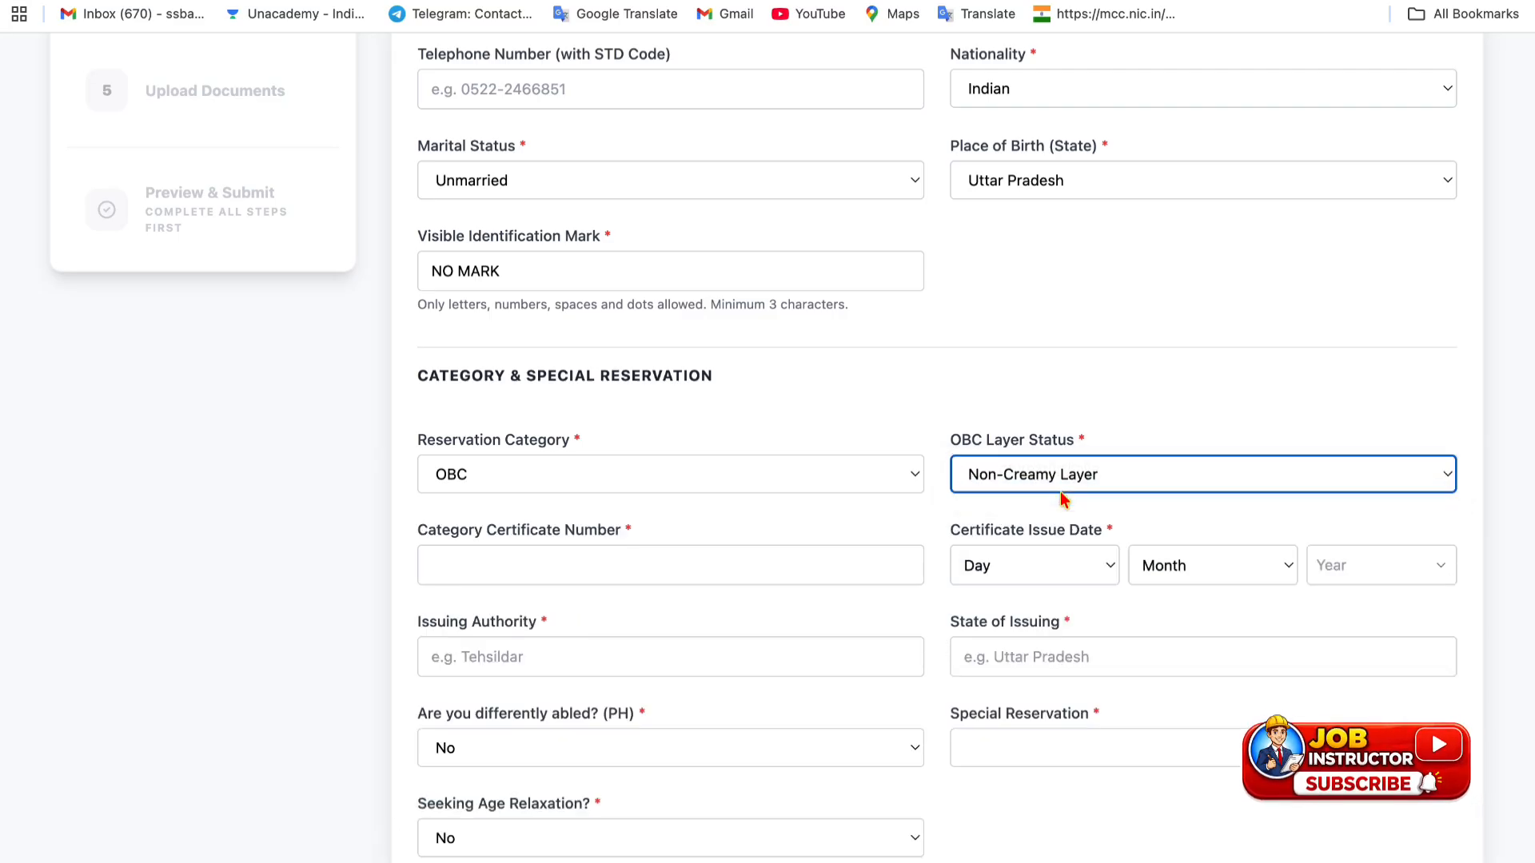
- Set the certificate issue date to 3/4/2025 and fill in the issuing state, uttar pradesh
scroll(798, 549, "down", 2)
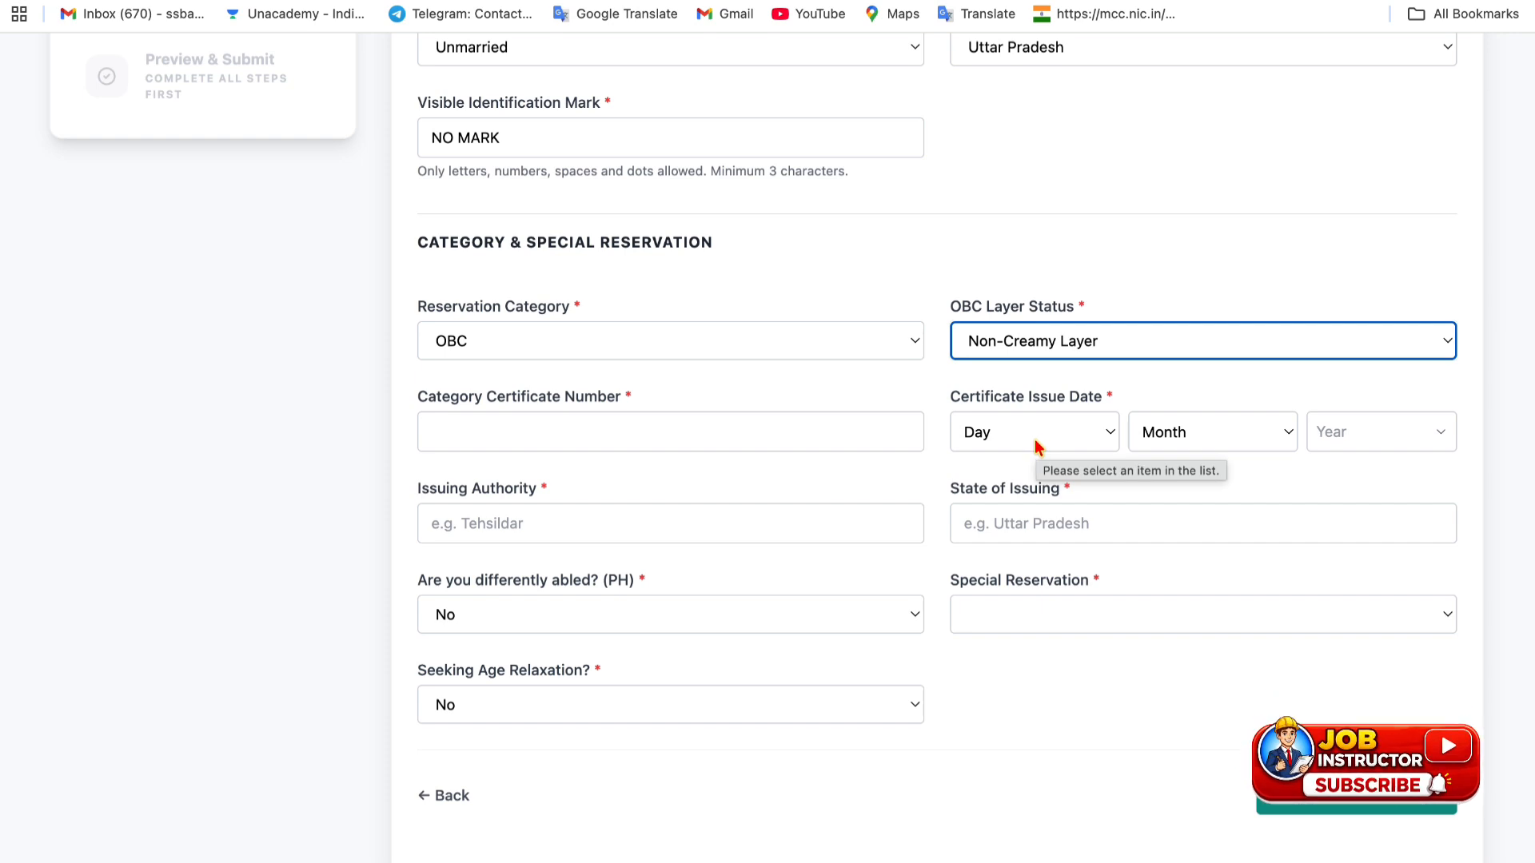
left_click(1082, 453)
left_click(1069, 503)
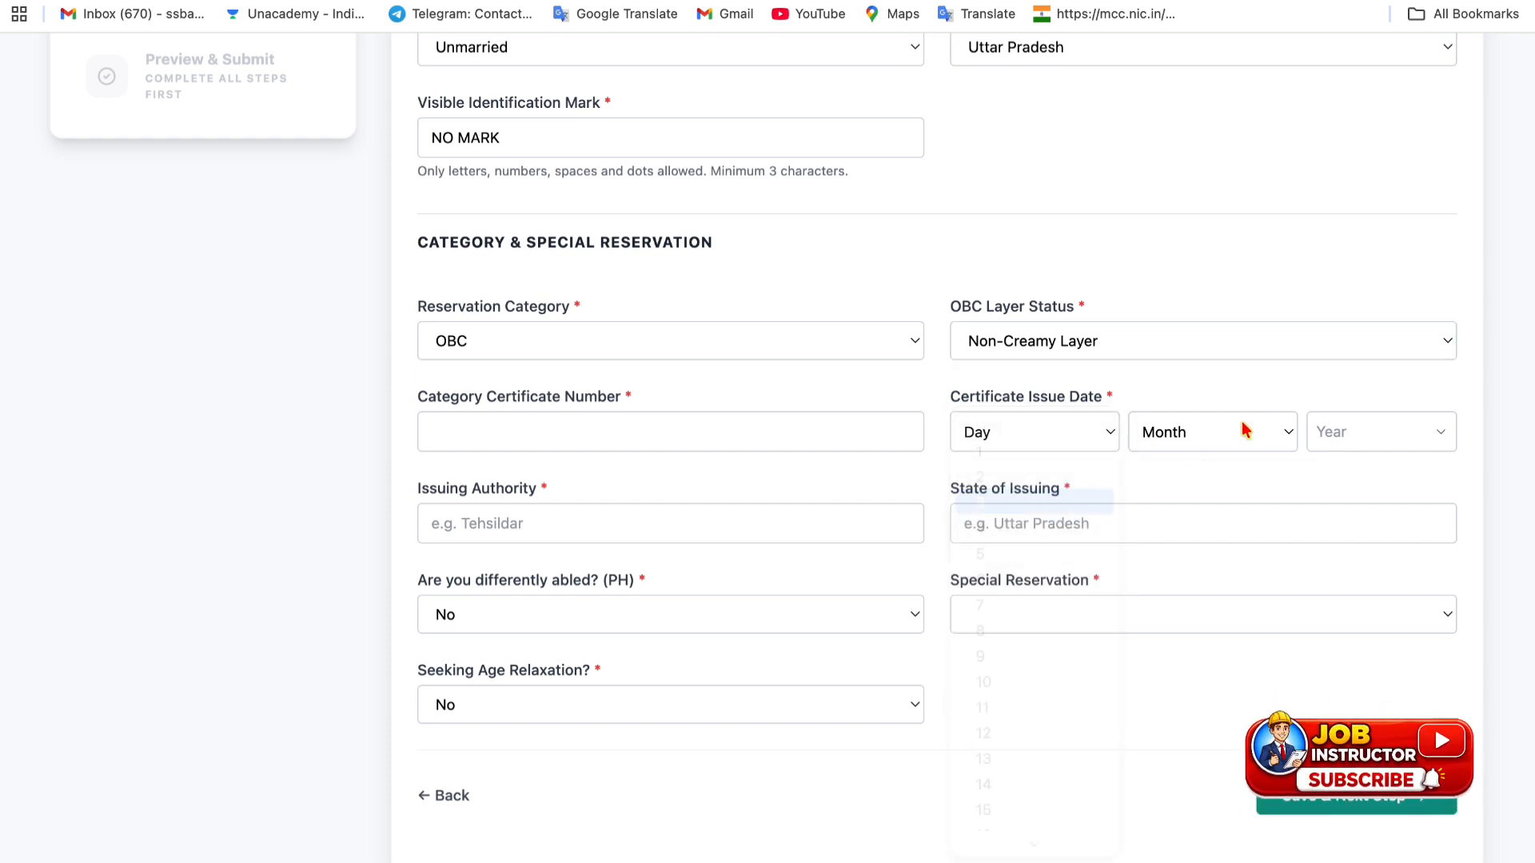
left_click(1244, 431)
left_click(1229, 530)
left_click(1376, 434)
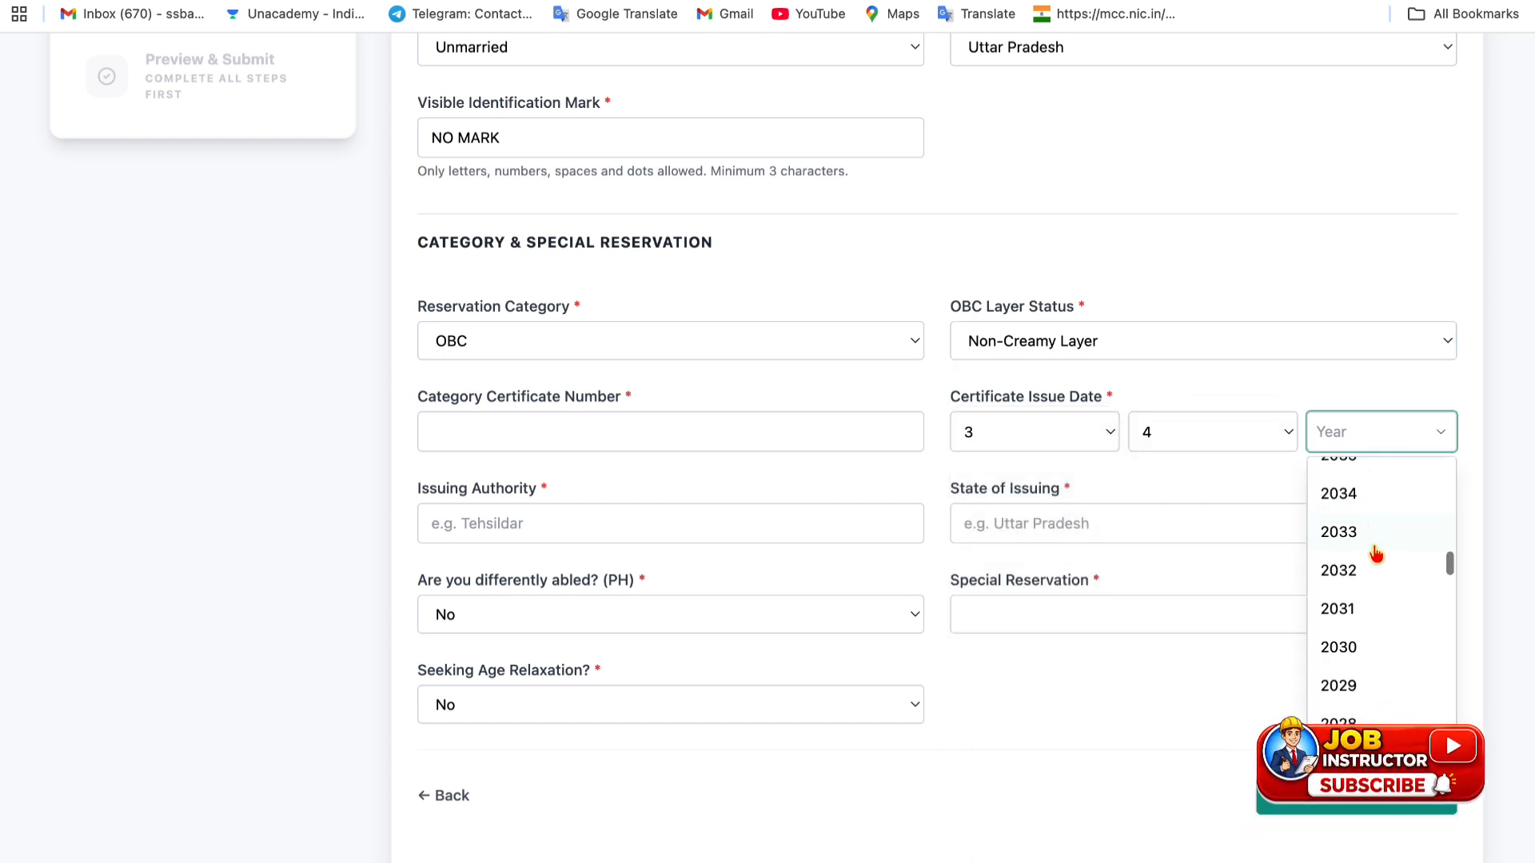
scroll(1351, 633, "up", 3)
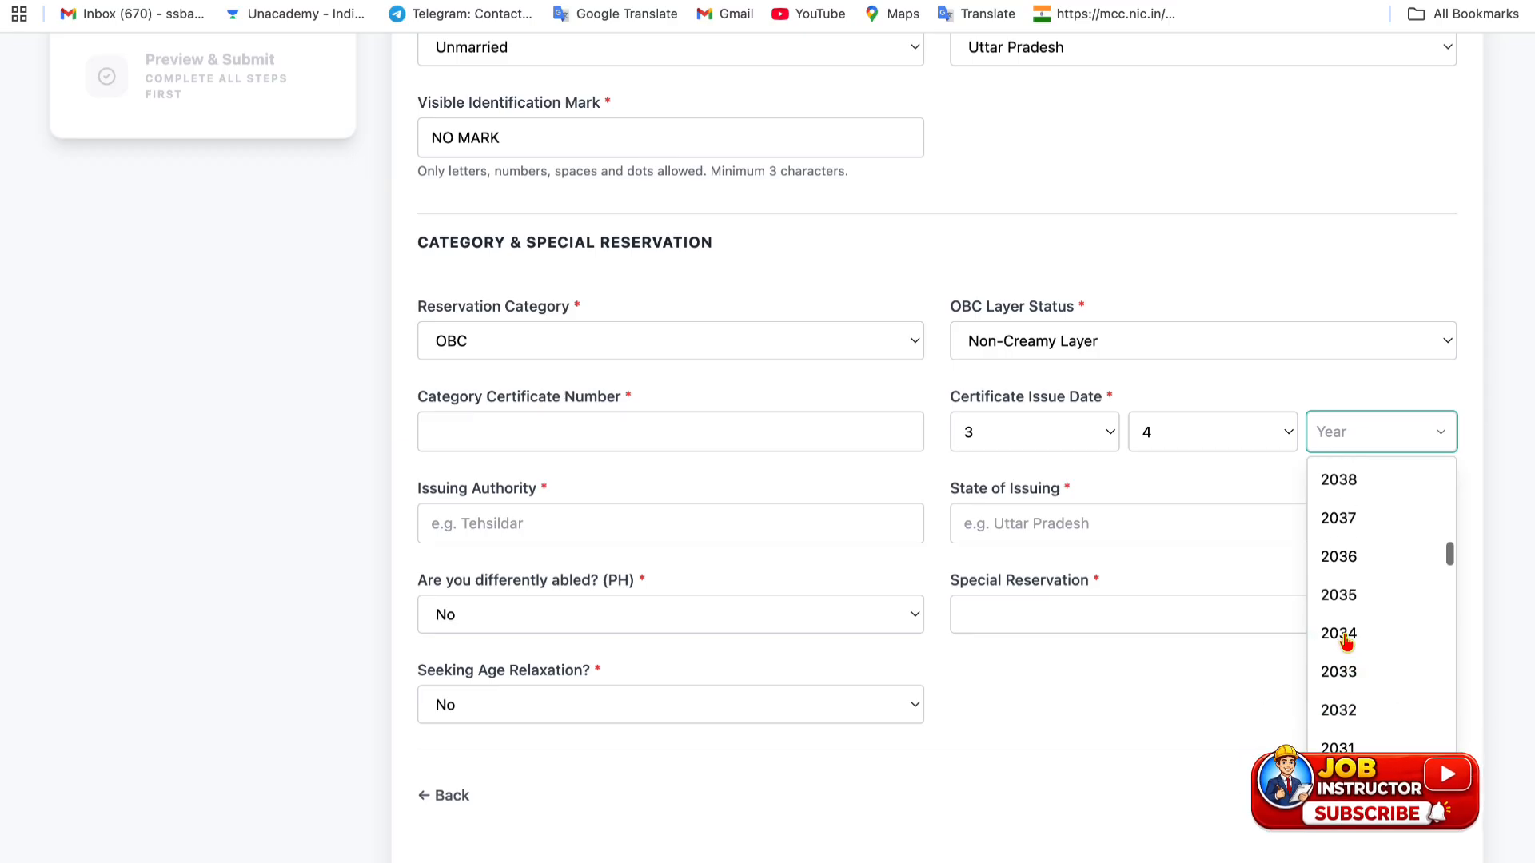
scroll(1346, 642, "down", 15)
scroll(1346, 642, "up", 6)
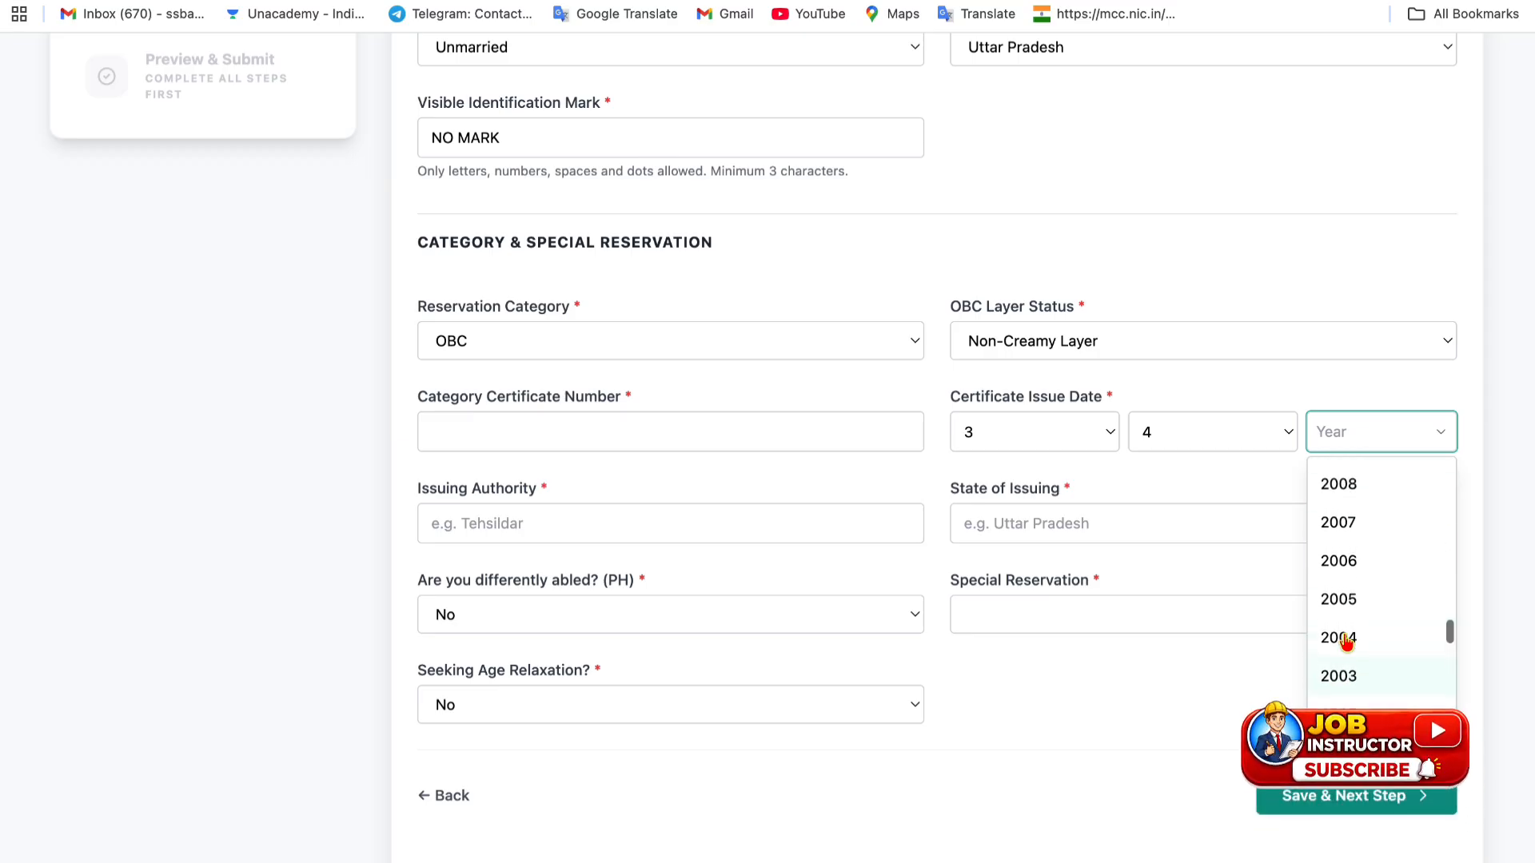
scroll(1346, 642, "up", 8)
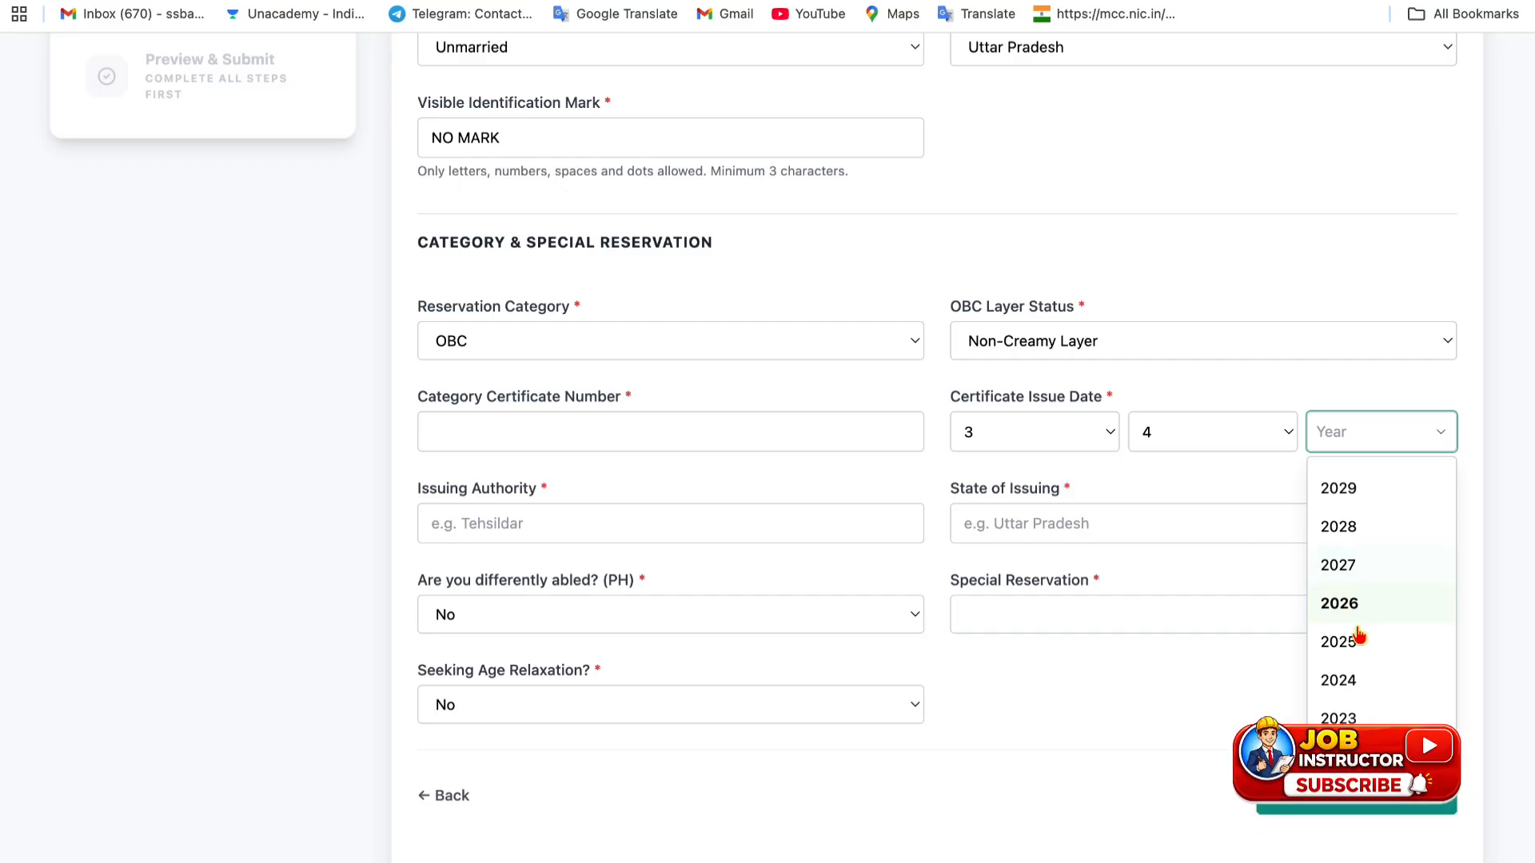
left_click(1358, 637)
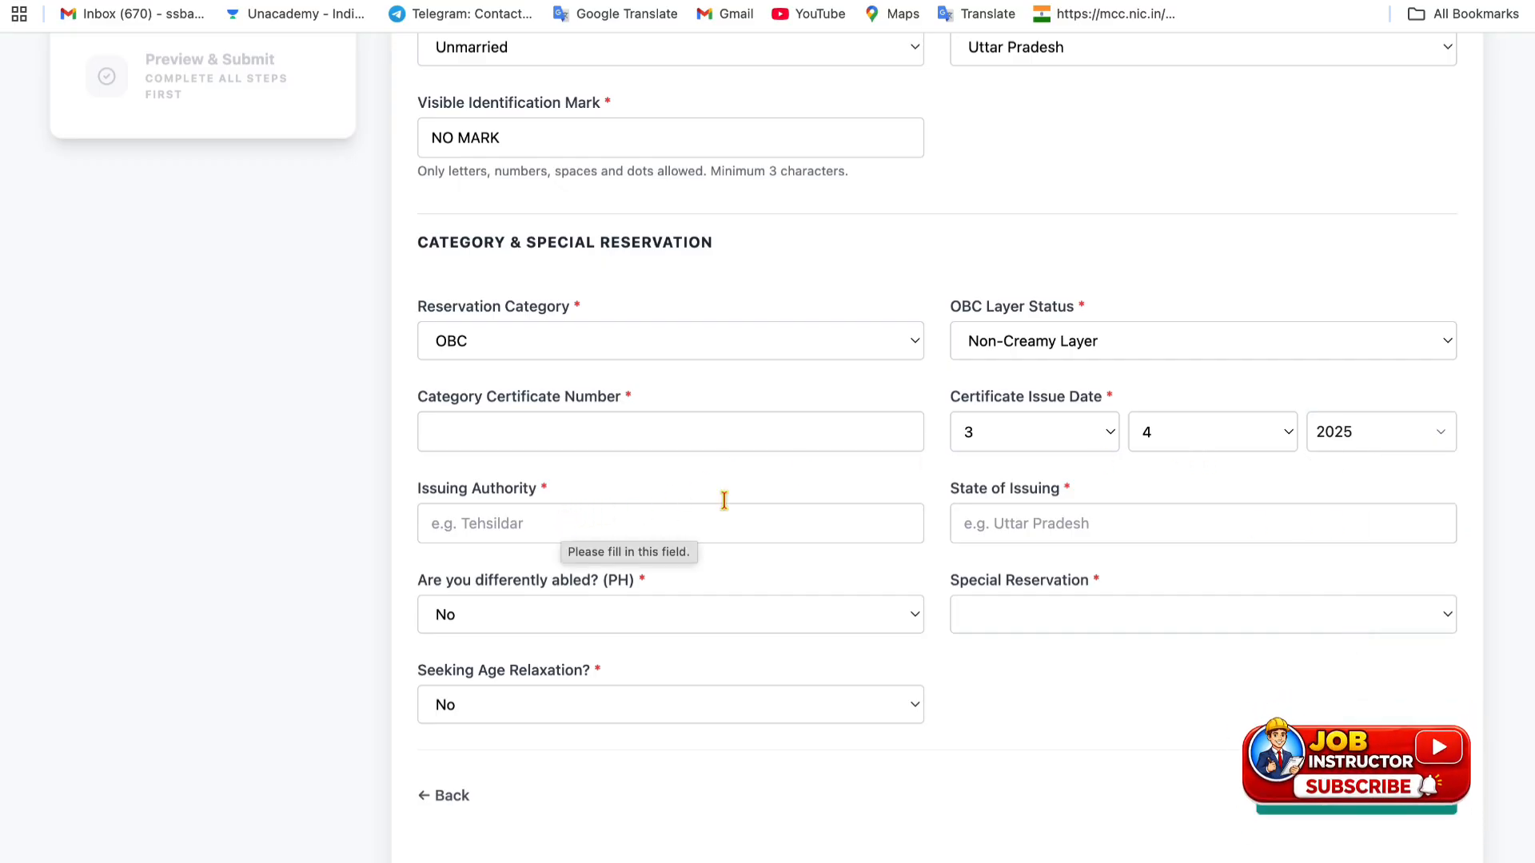
left_click(1028, 521)
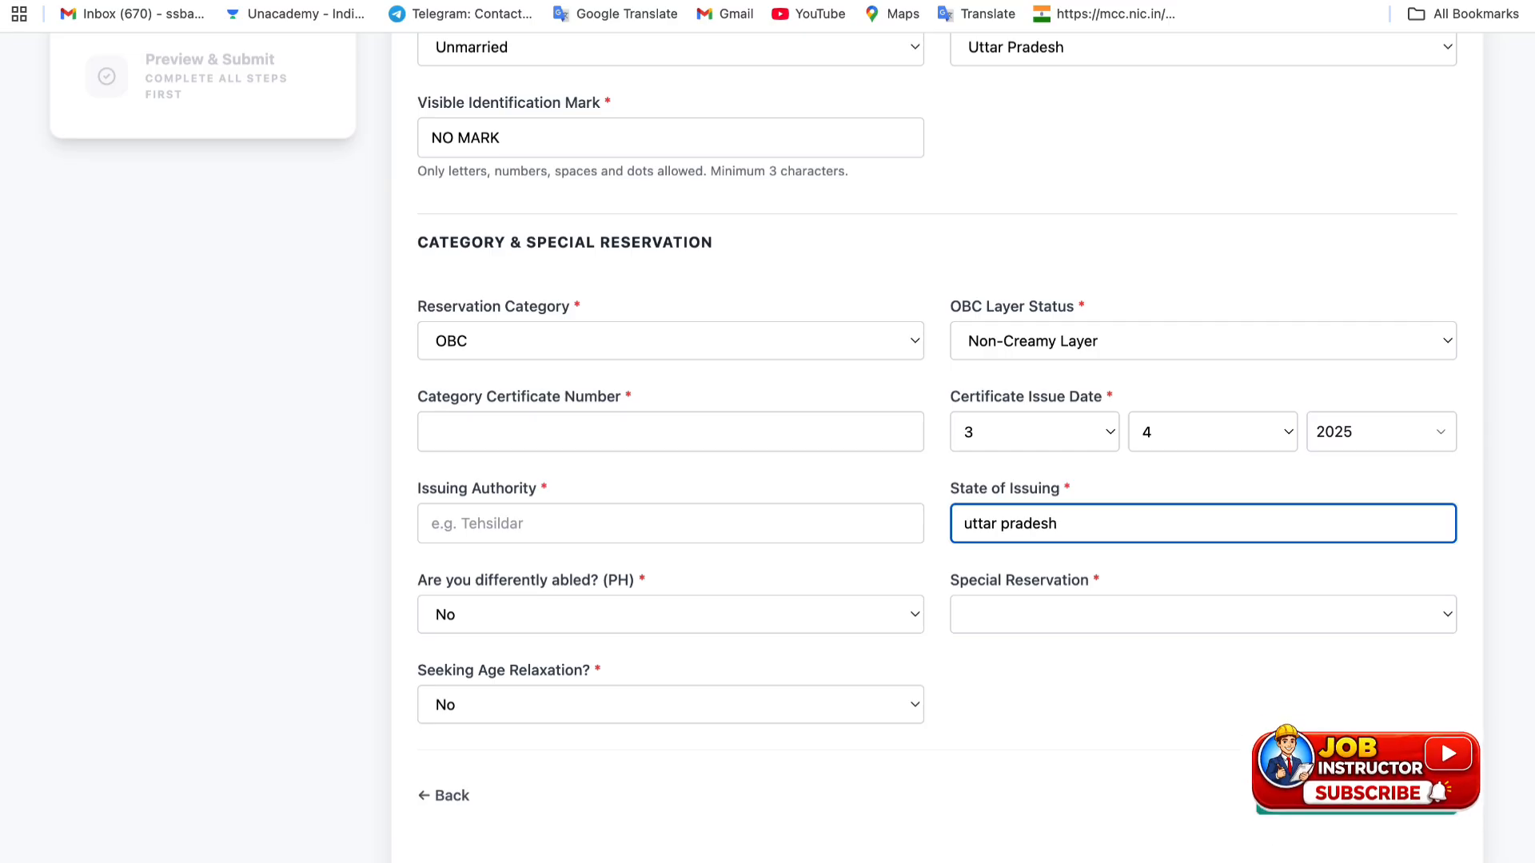
- Mark the candidate as differently abled, Visually Handicapped (VH), and edit the disability percentage
left_click(557, 616)
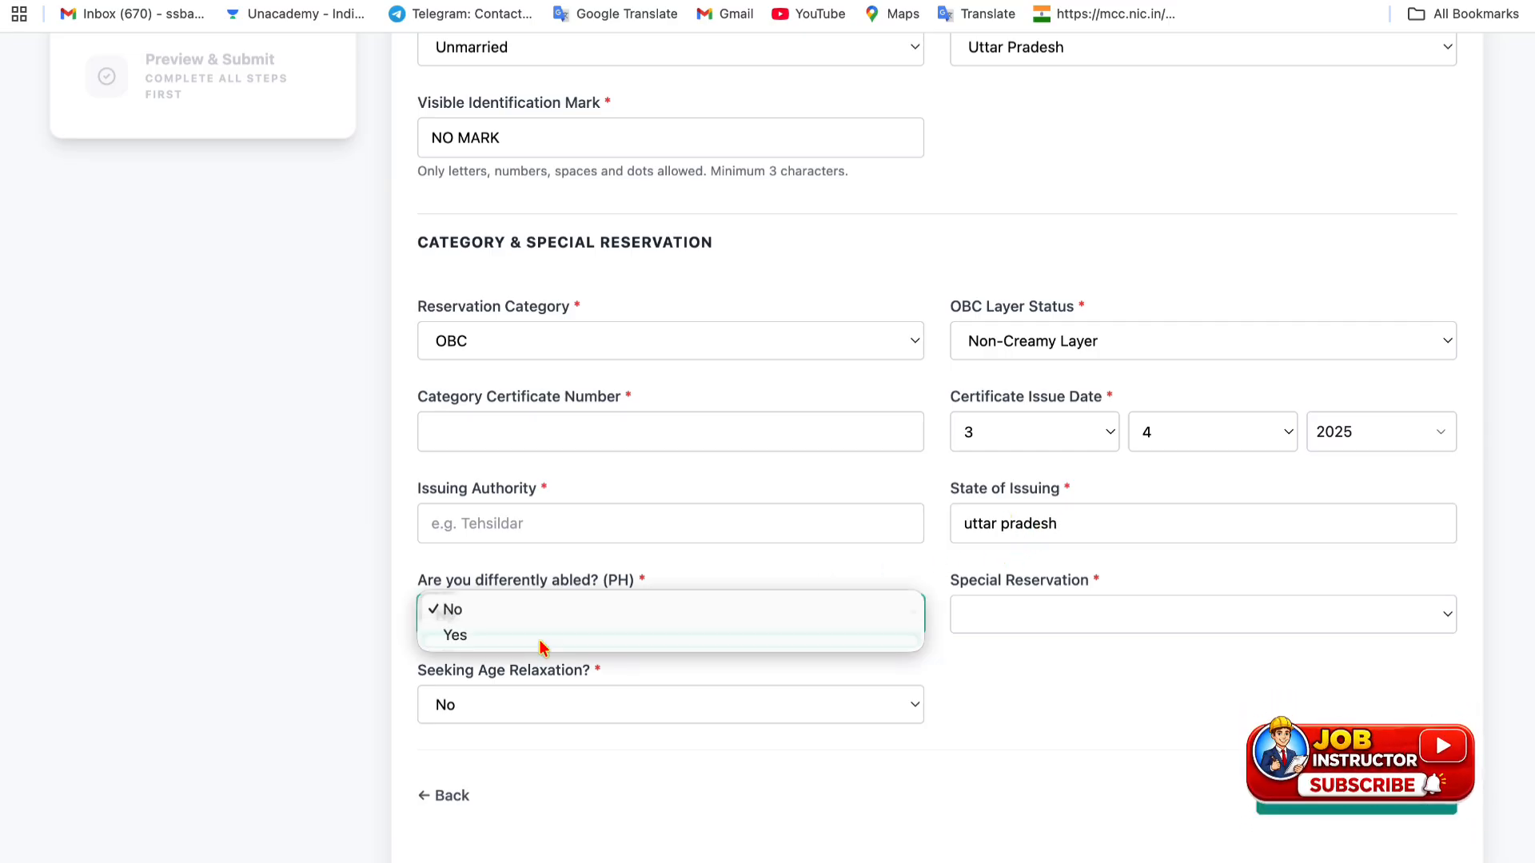
left_click(548, 634)
left_click(994, 625)
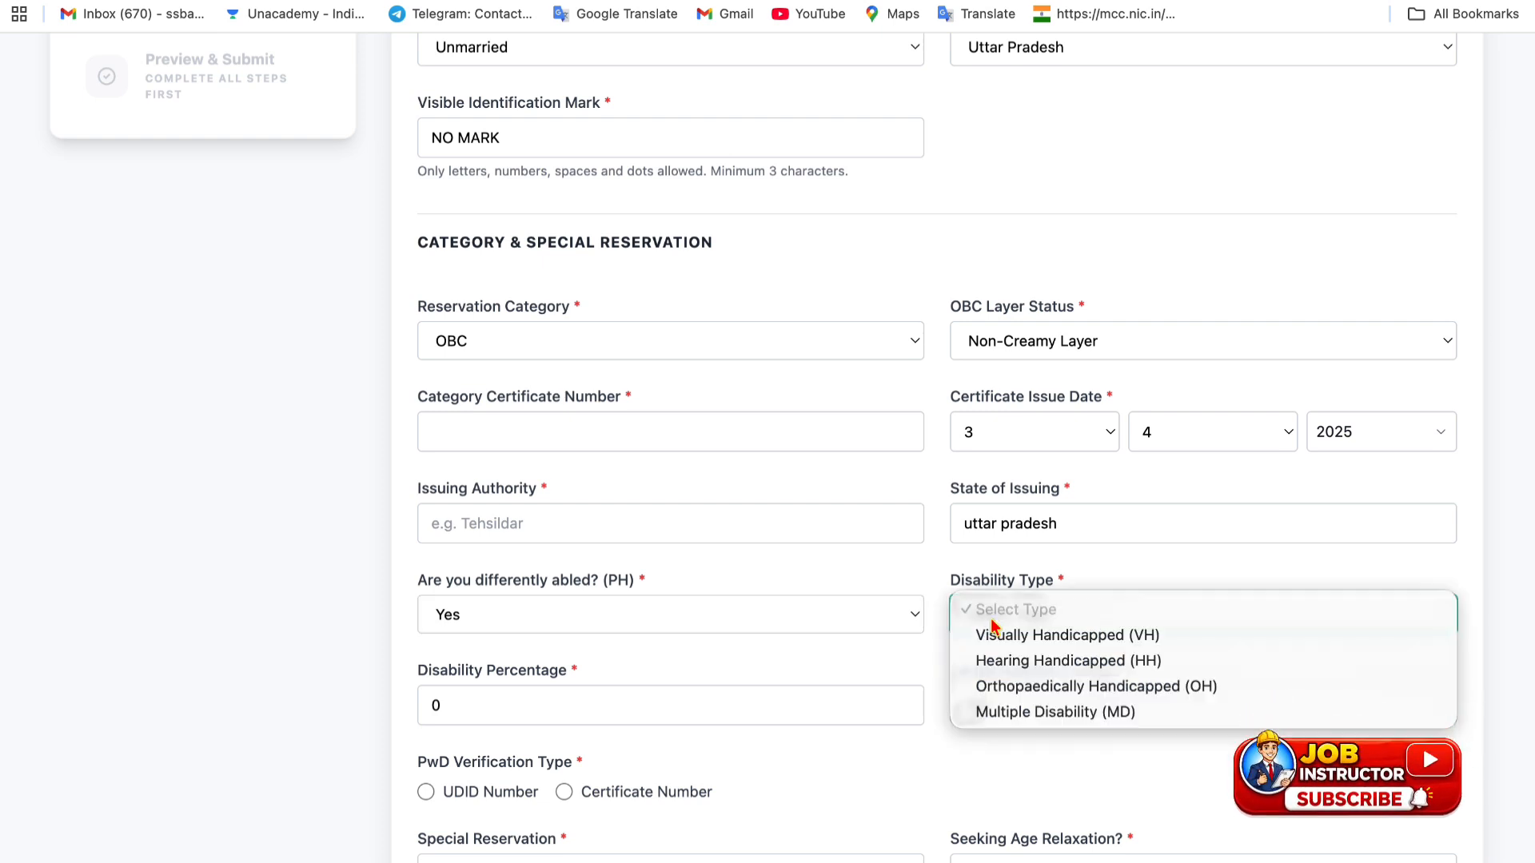
left_click(1000, 634)
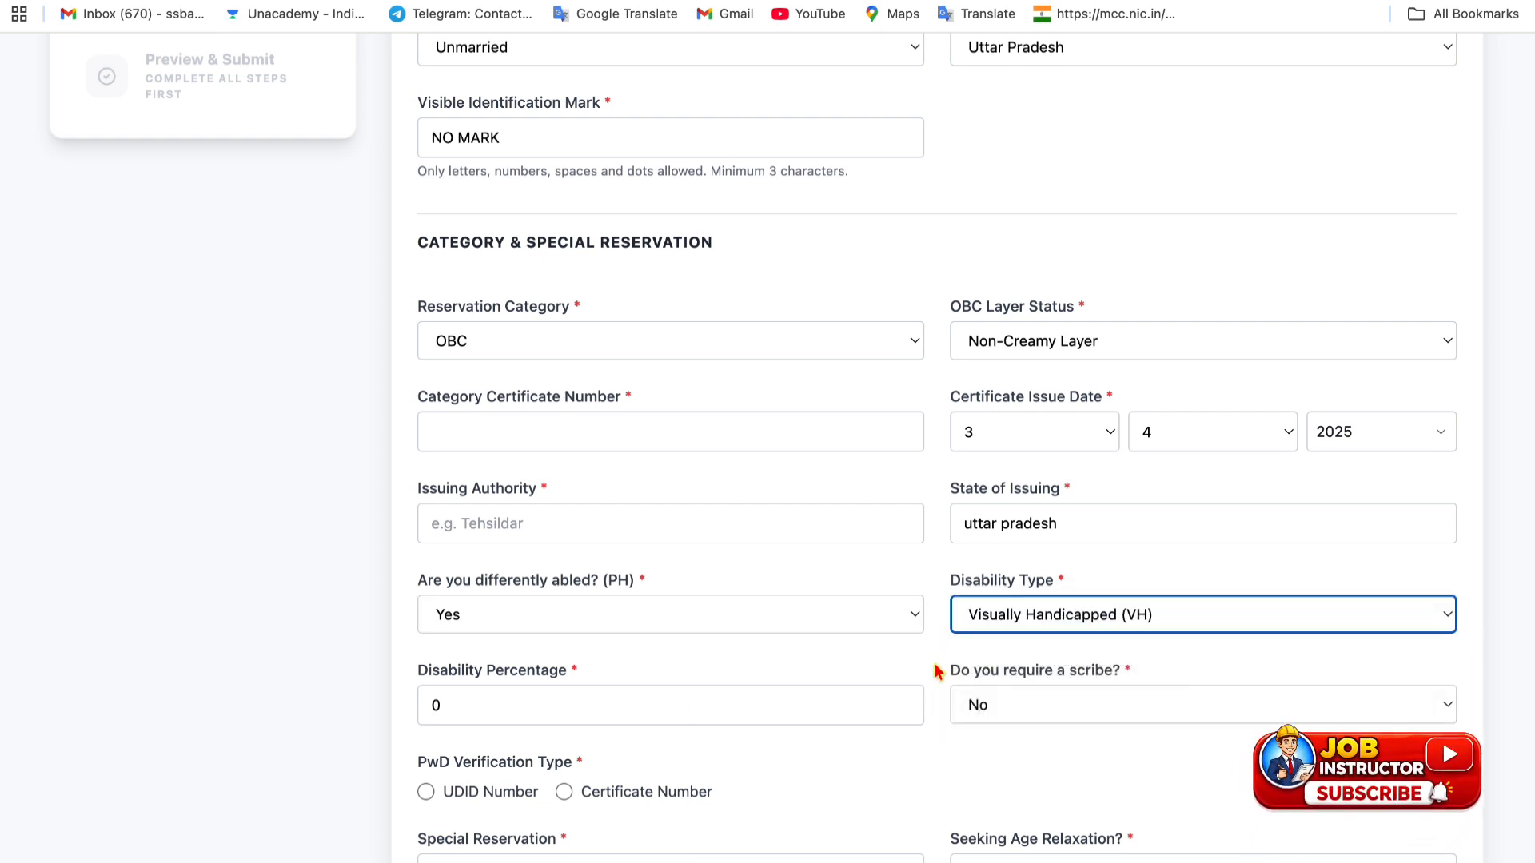
left_click(505, 702)
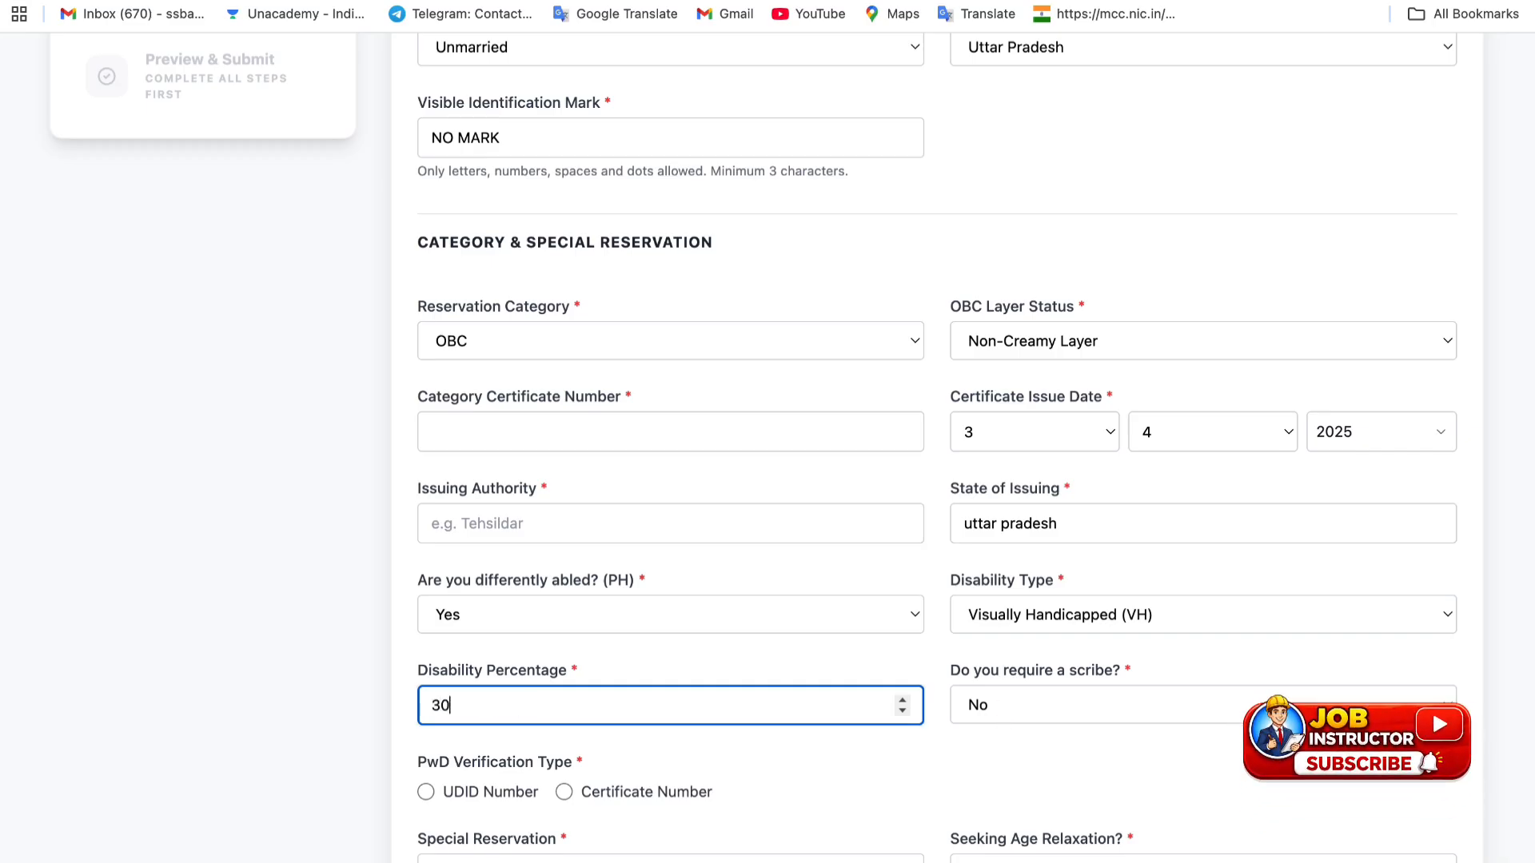
- Request a scribe, then change the scribe answer back to No
scroll(1099, 709, "down", 3)
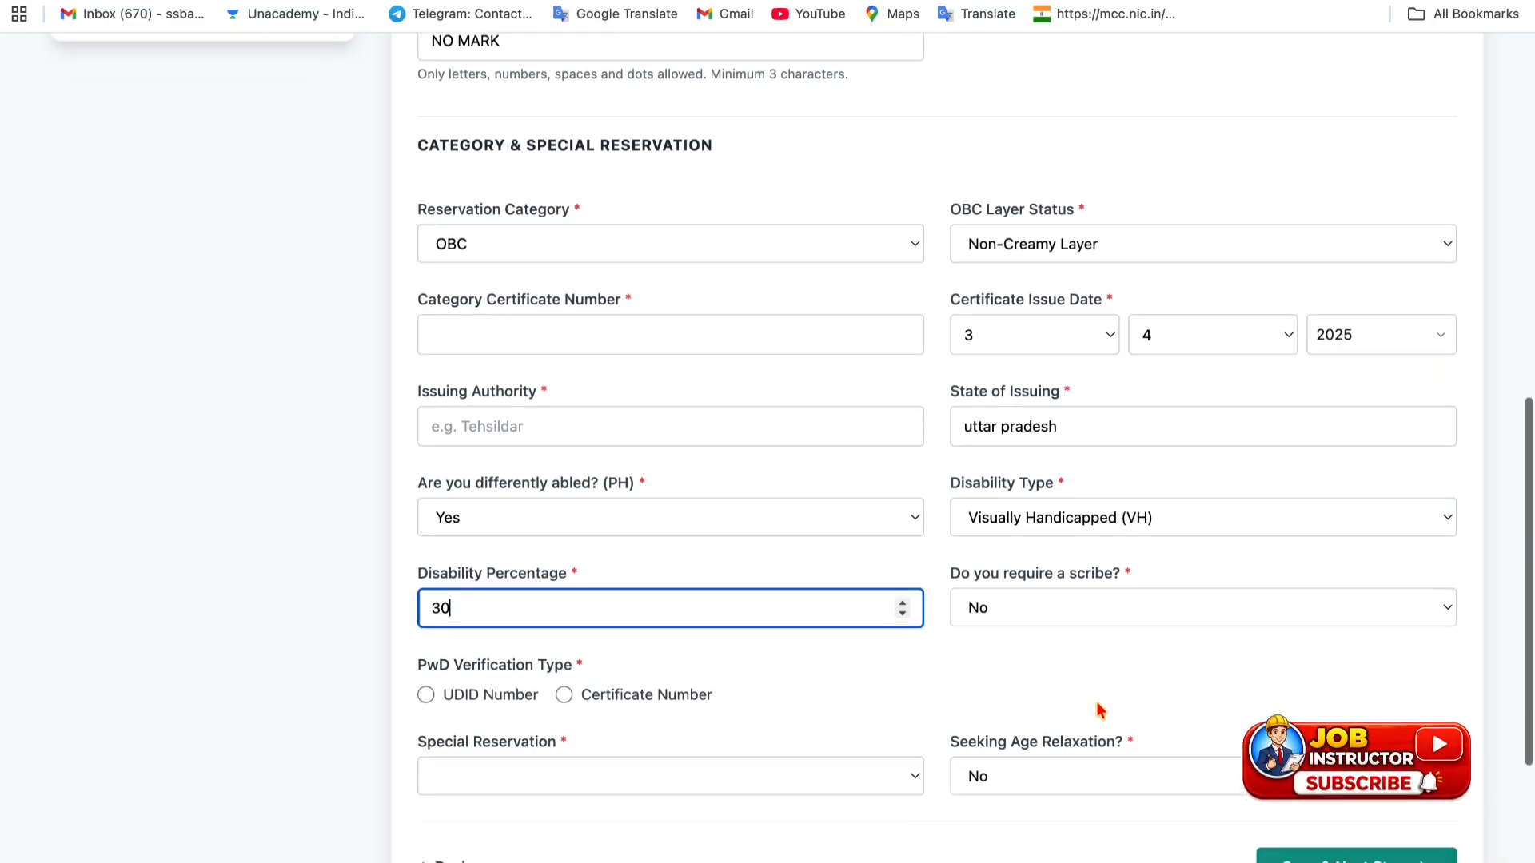
left_click(1077, 590)
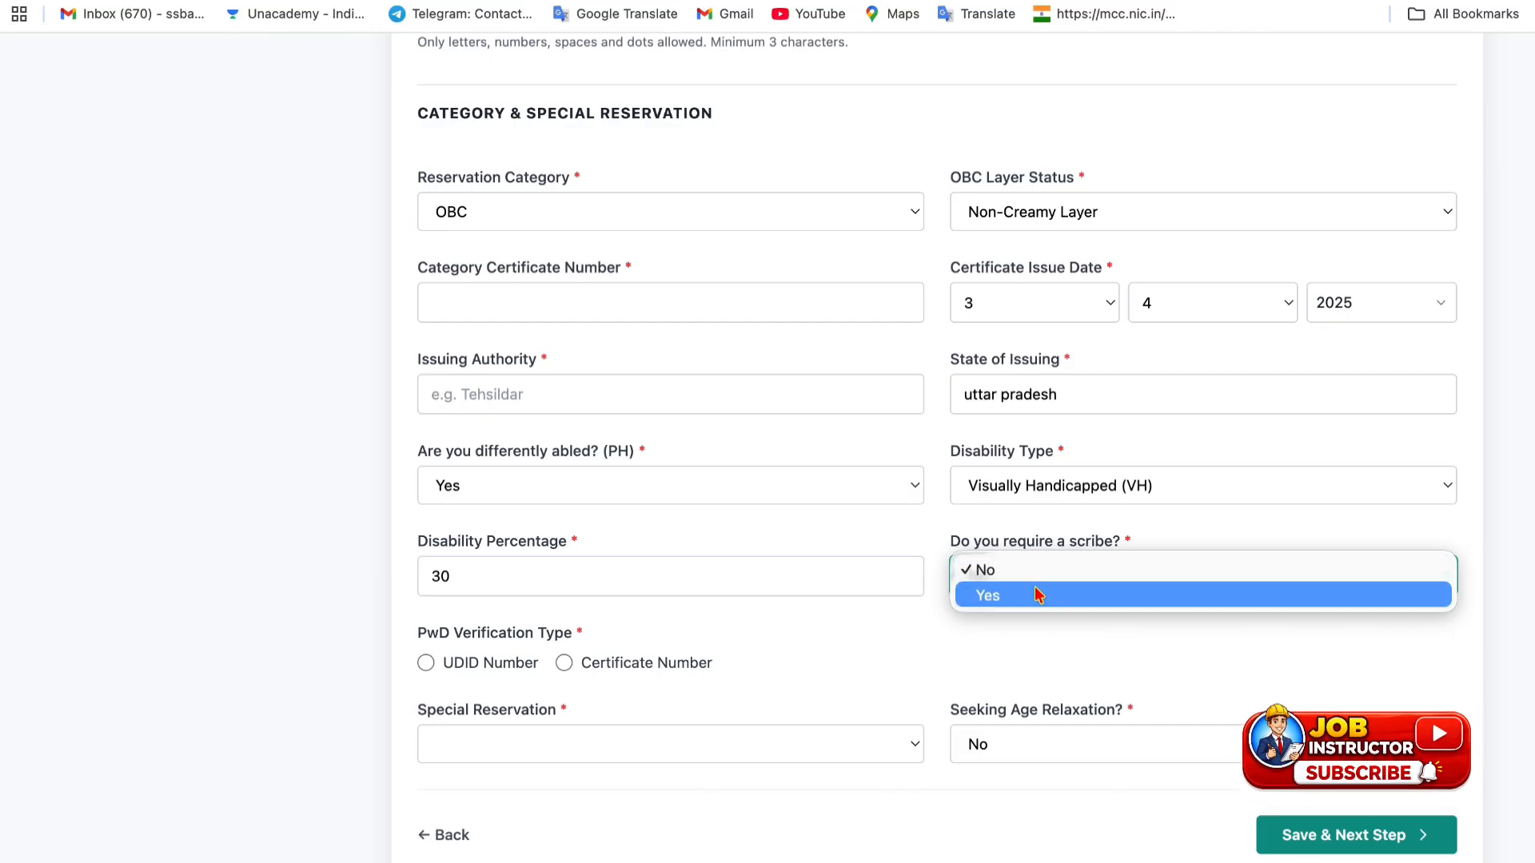
left_click(1037, 595)
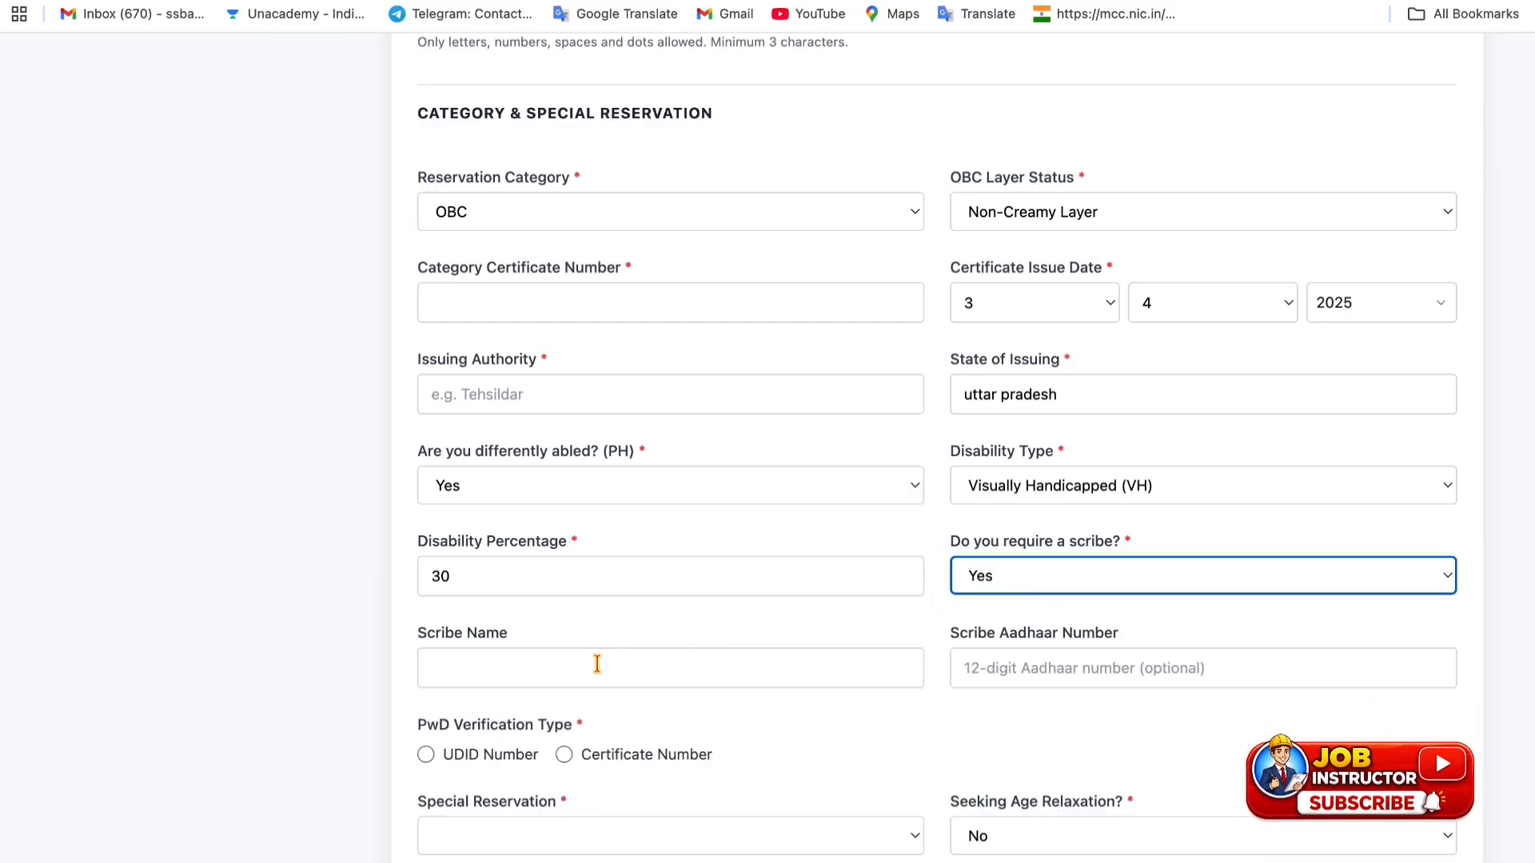
left_click(1005, 584)
left_click(1009, 545)
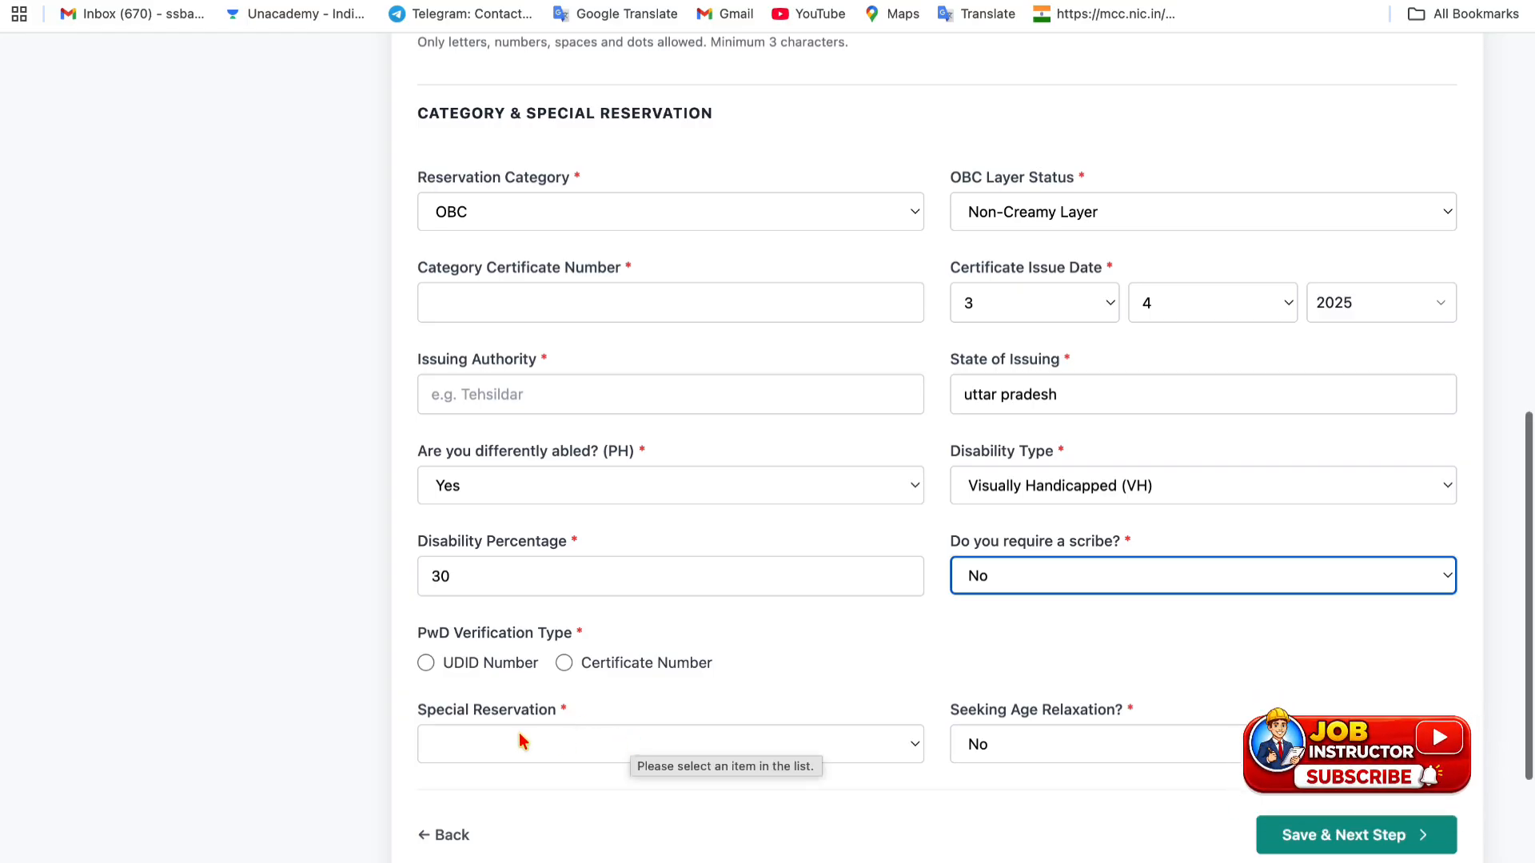
- Seek age relaxation under the Other Backward Classes (OBC) category
left_click(1010, 749)
left_click(1011, 765)
scroll(879, 763, "down", 2)
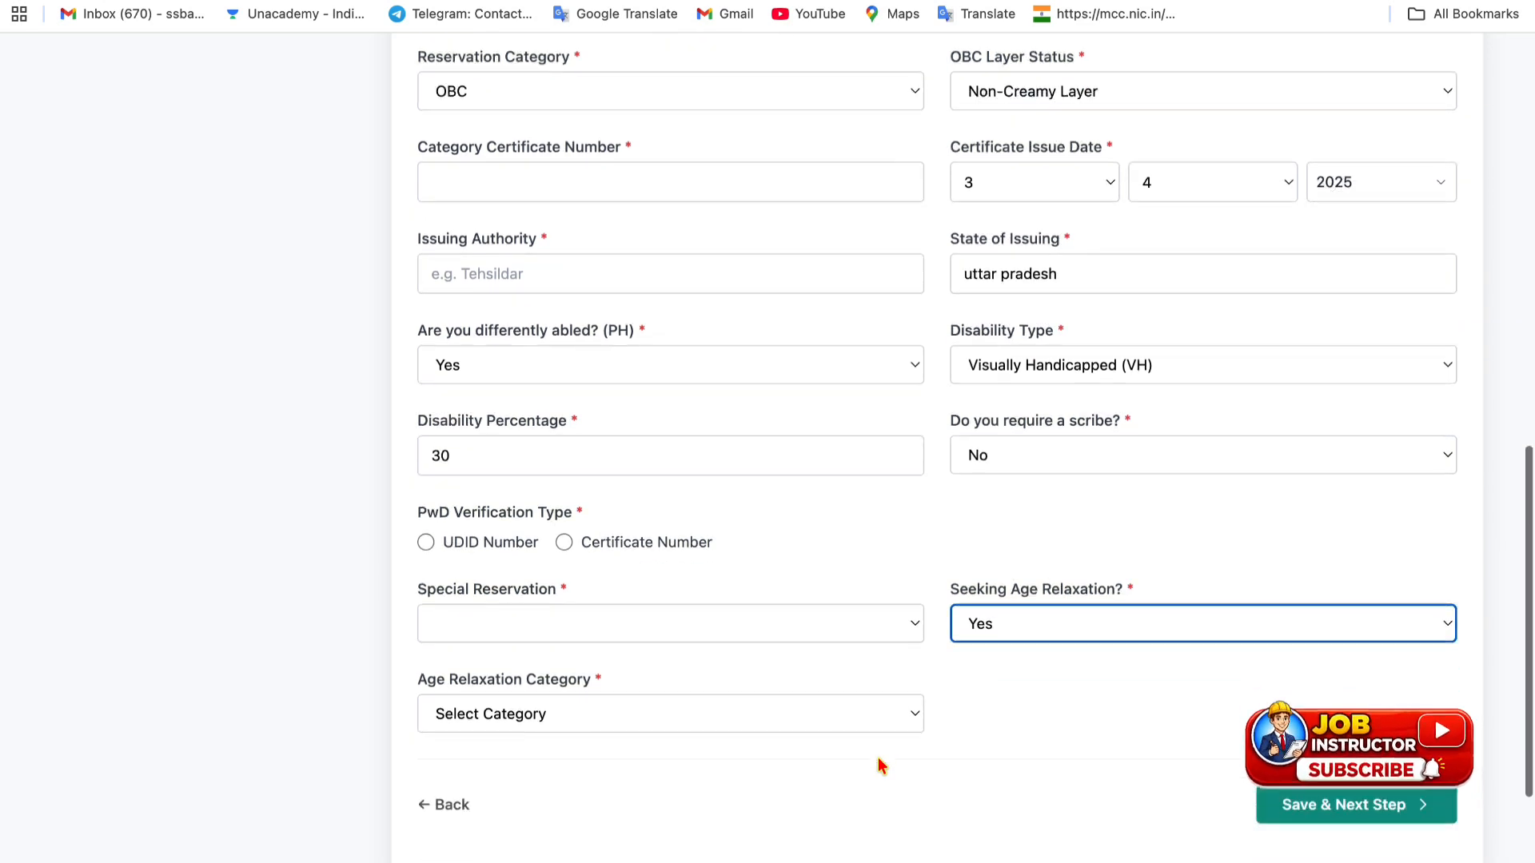
scroll(878, 766, "down", 1)
left_click(641, 649)
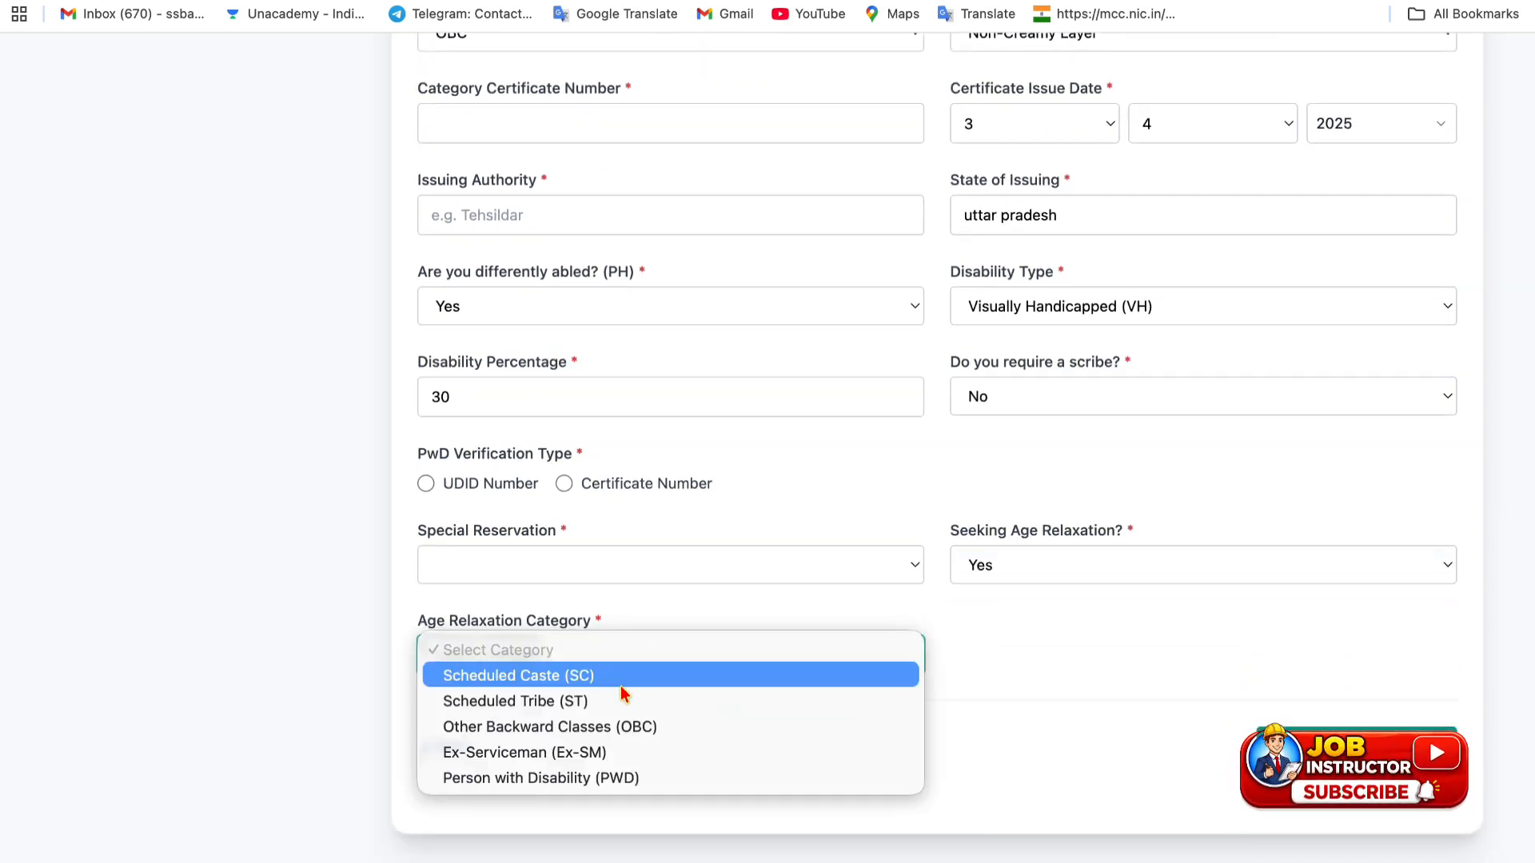
left_click(637, 727)
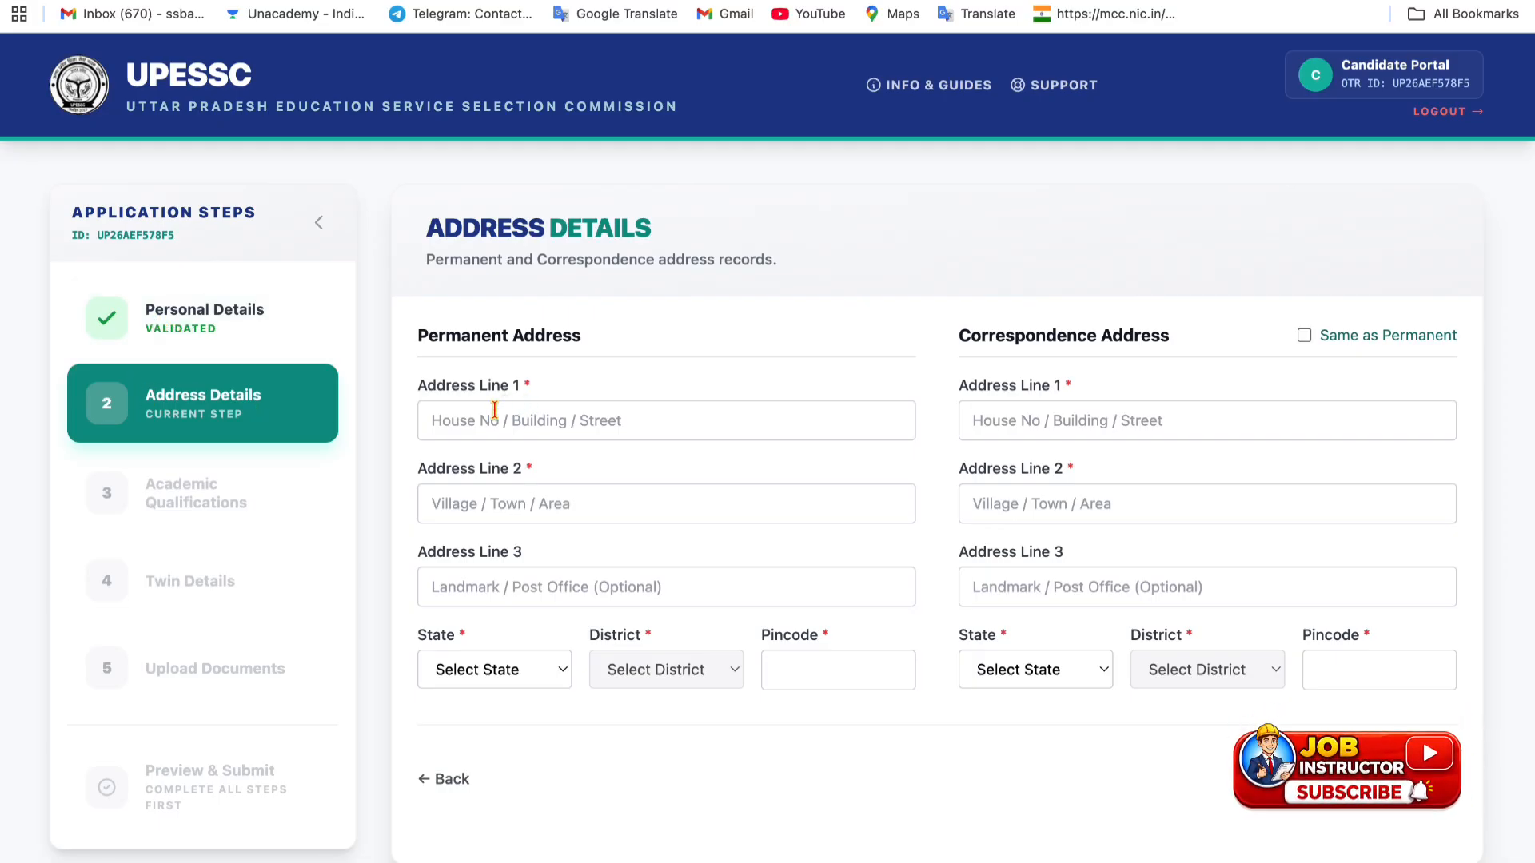
- Choose Uttar Pradesh and BUDAUN for the permanent address, keeping the correspondence address separate
left_click_drag(423, 341, 618, 342)
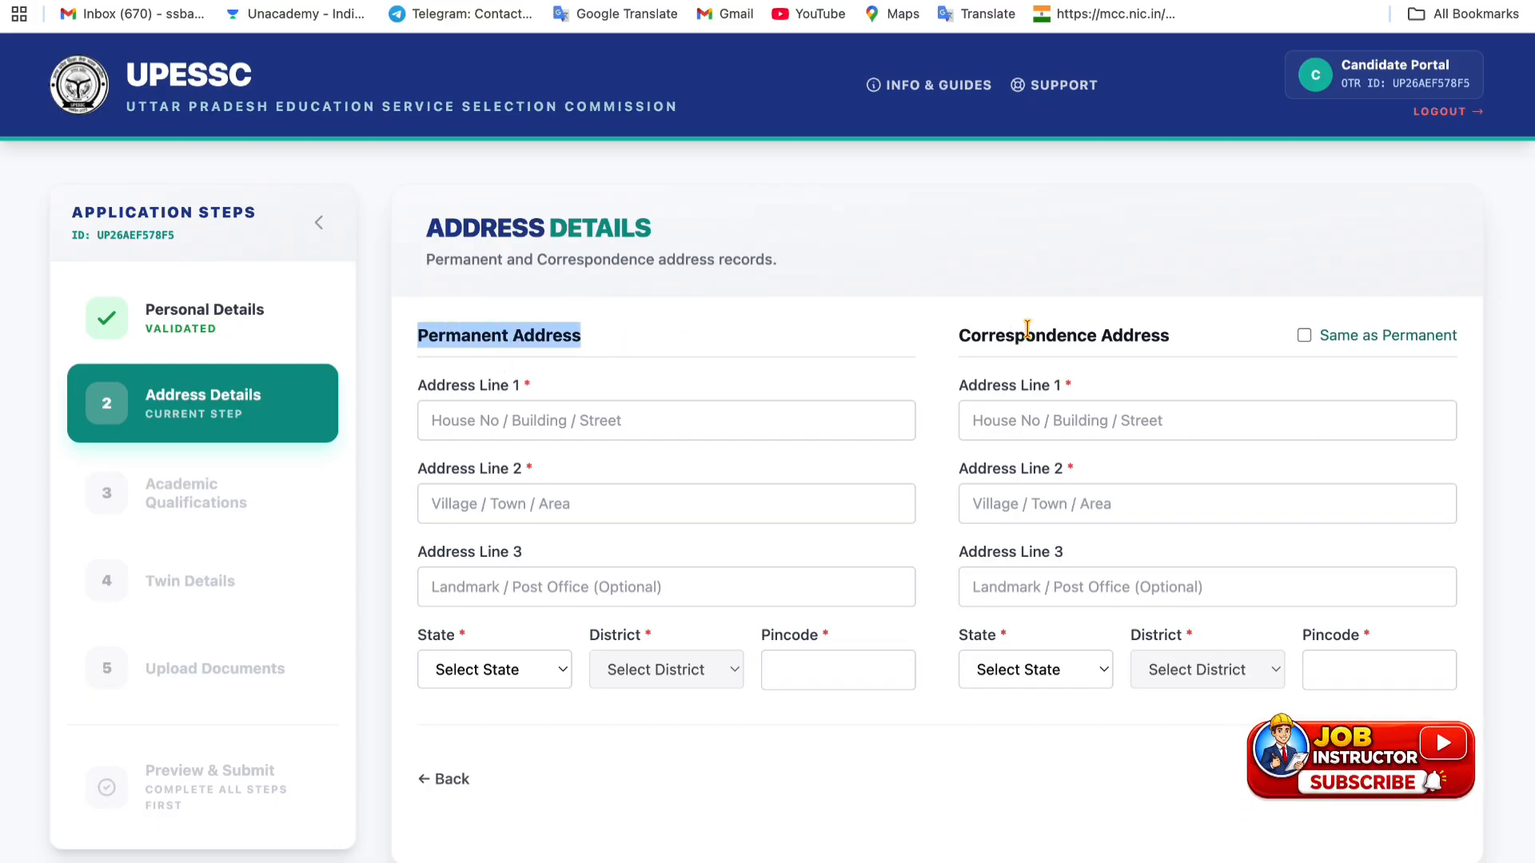
left_click_drag(962, 337, 1195, 351)
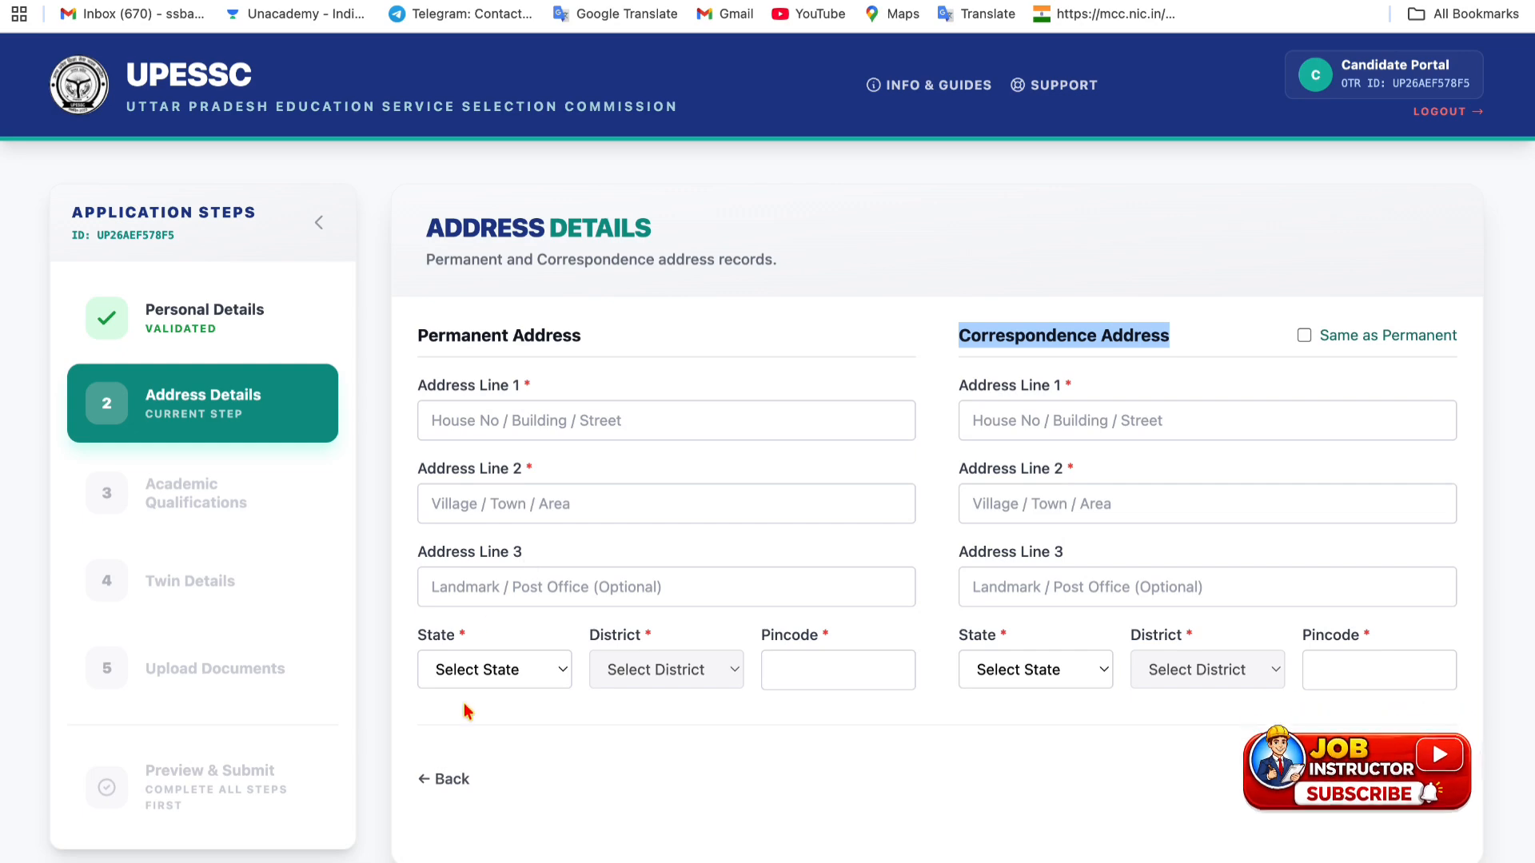
left_click(477, 670)
key("u")
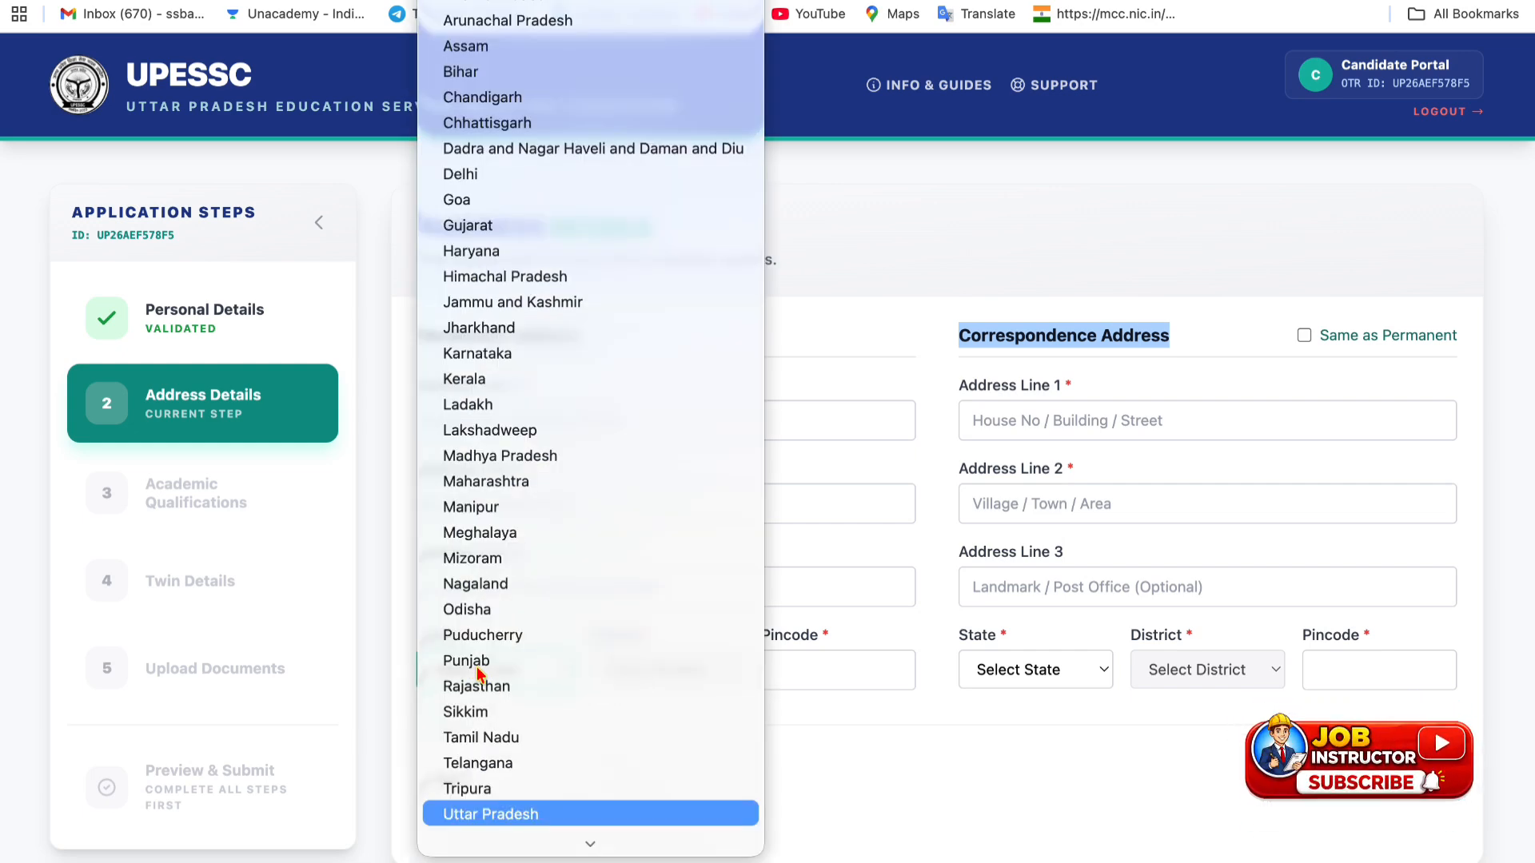
key("Return")
left_click(612, 668)
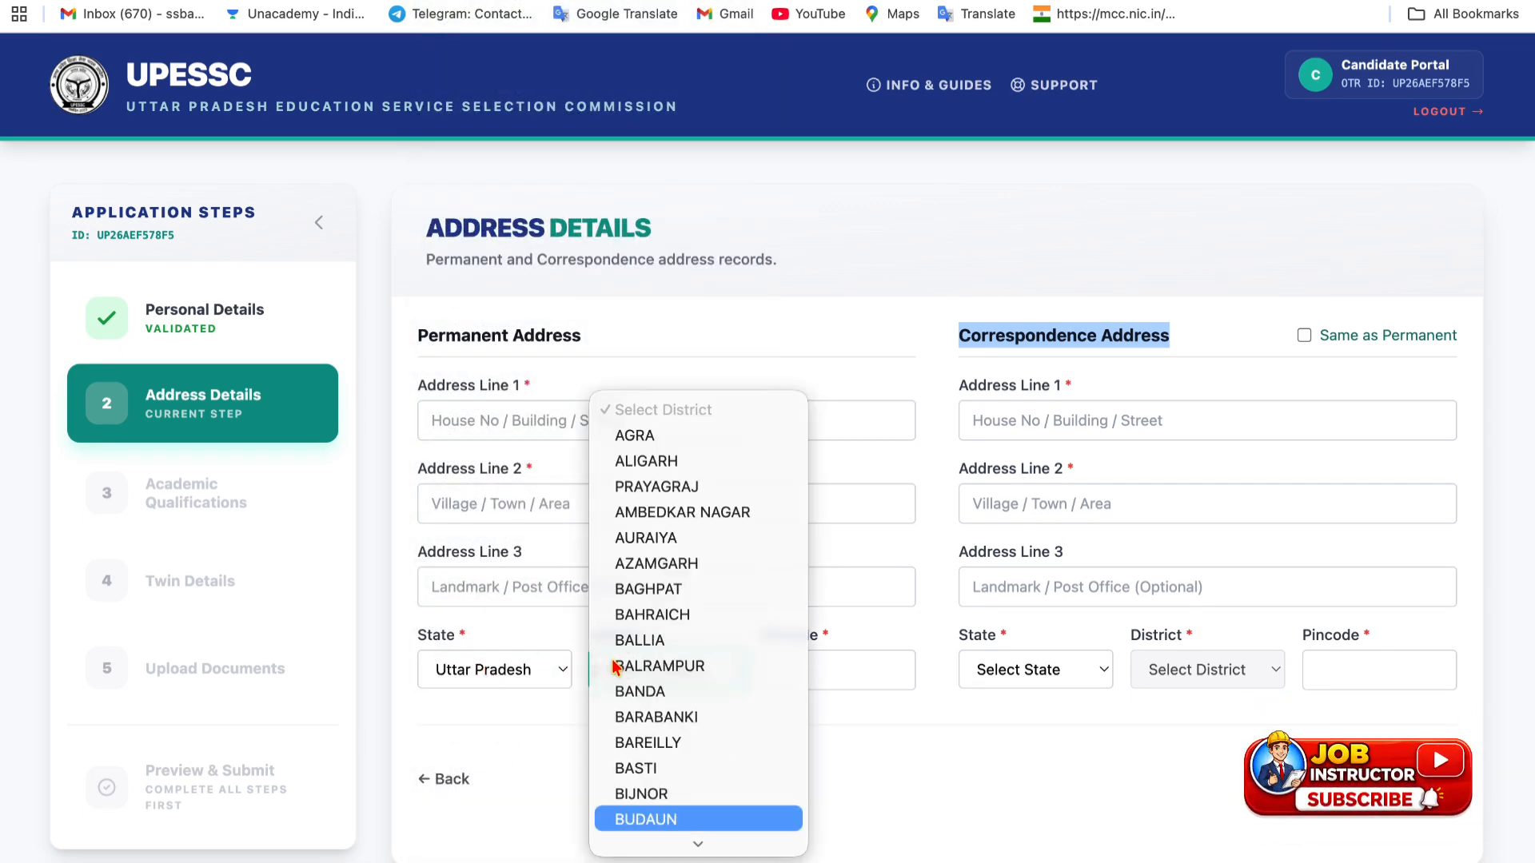
key("Return")
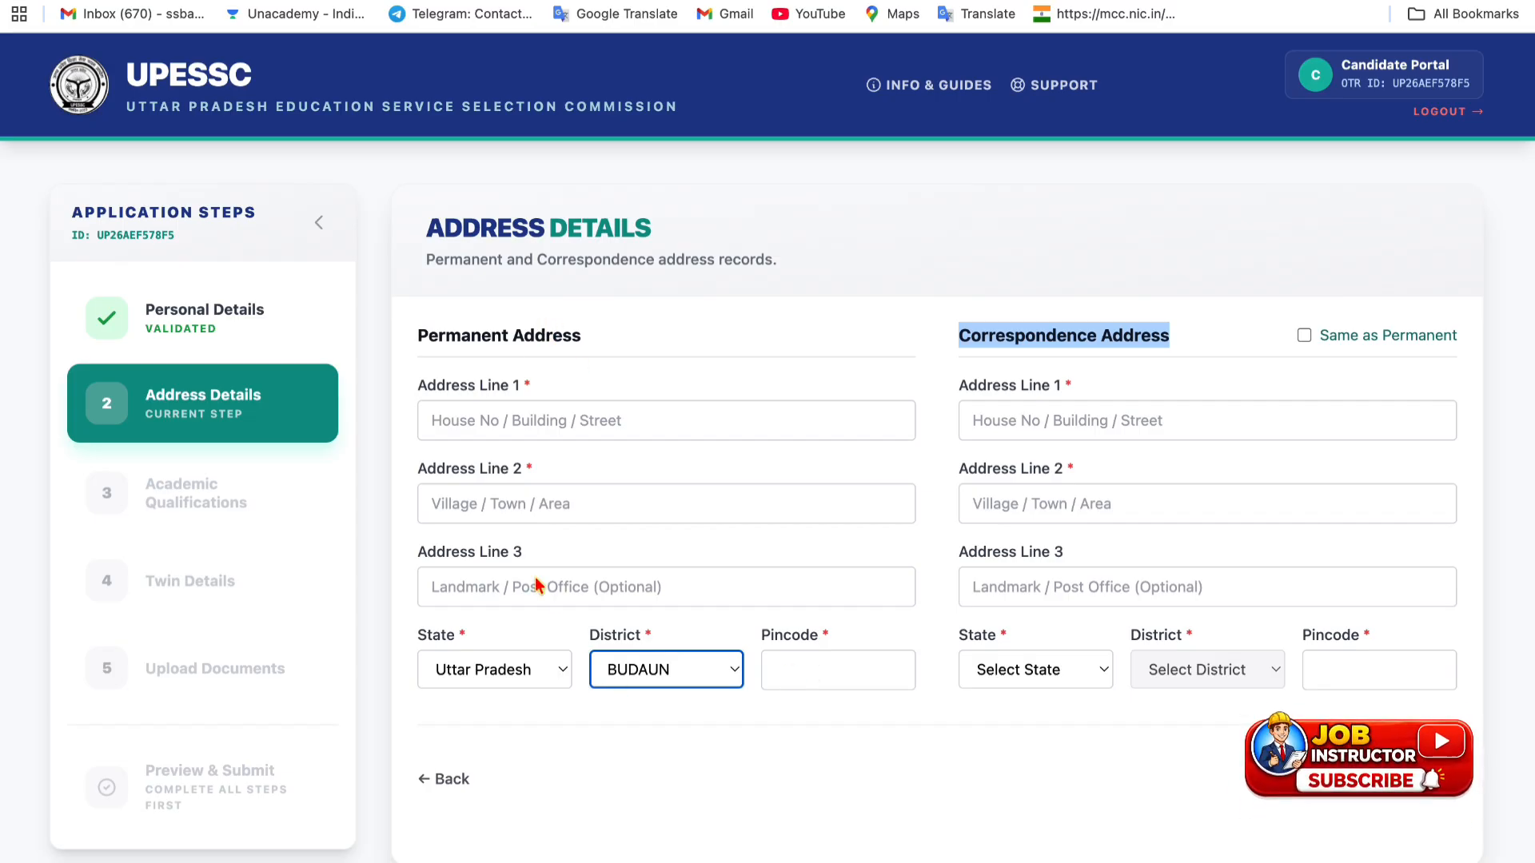
left_click(1302, 339)
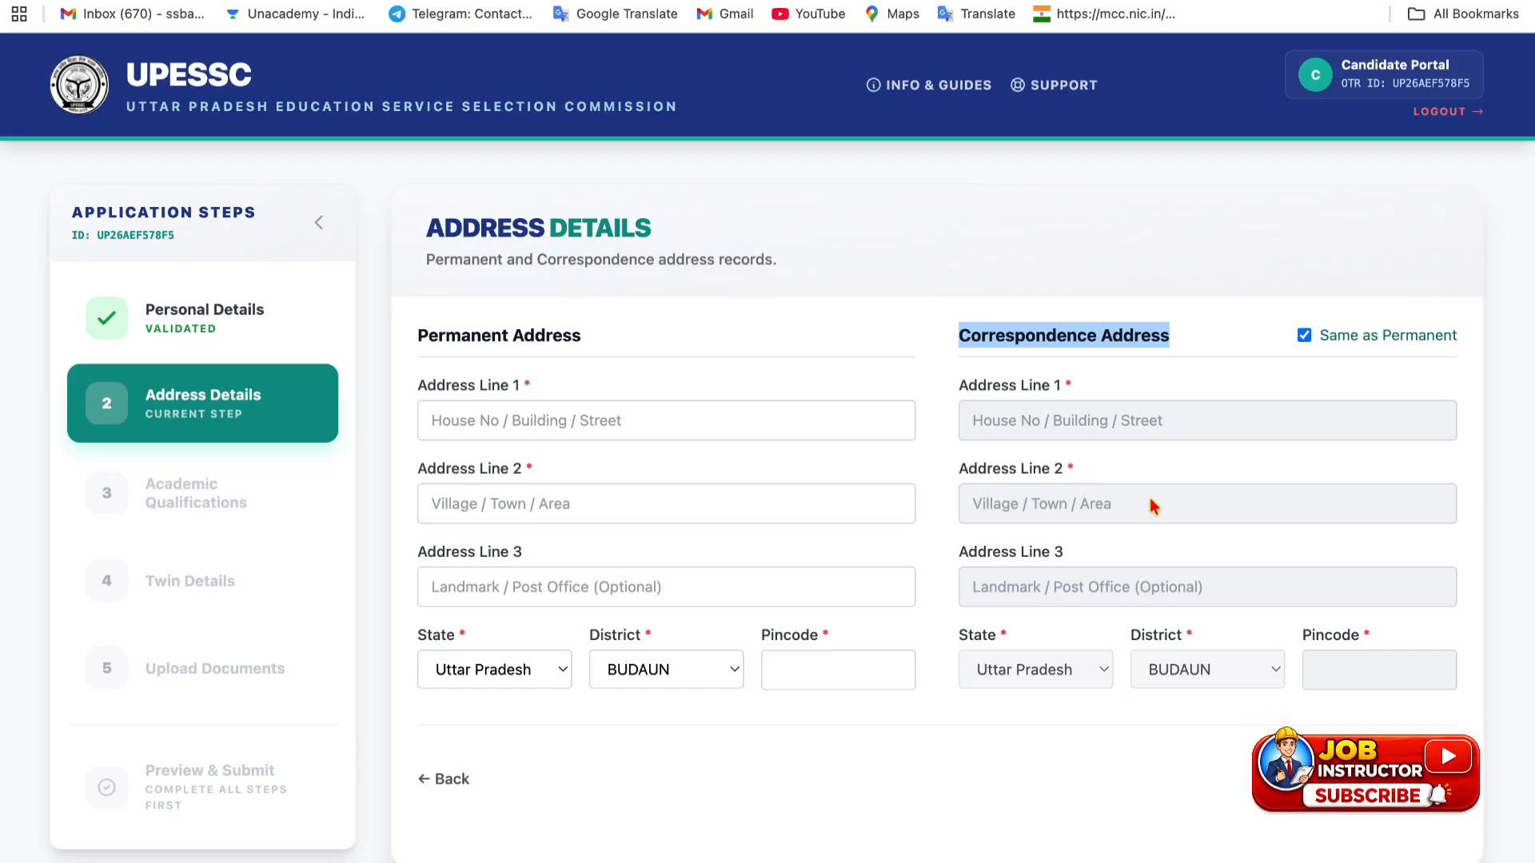
left_click(1305, 339)
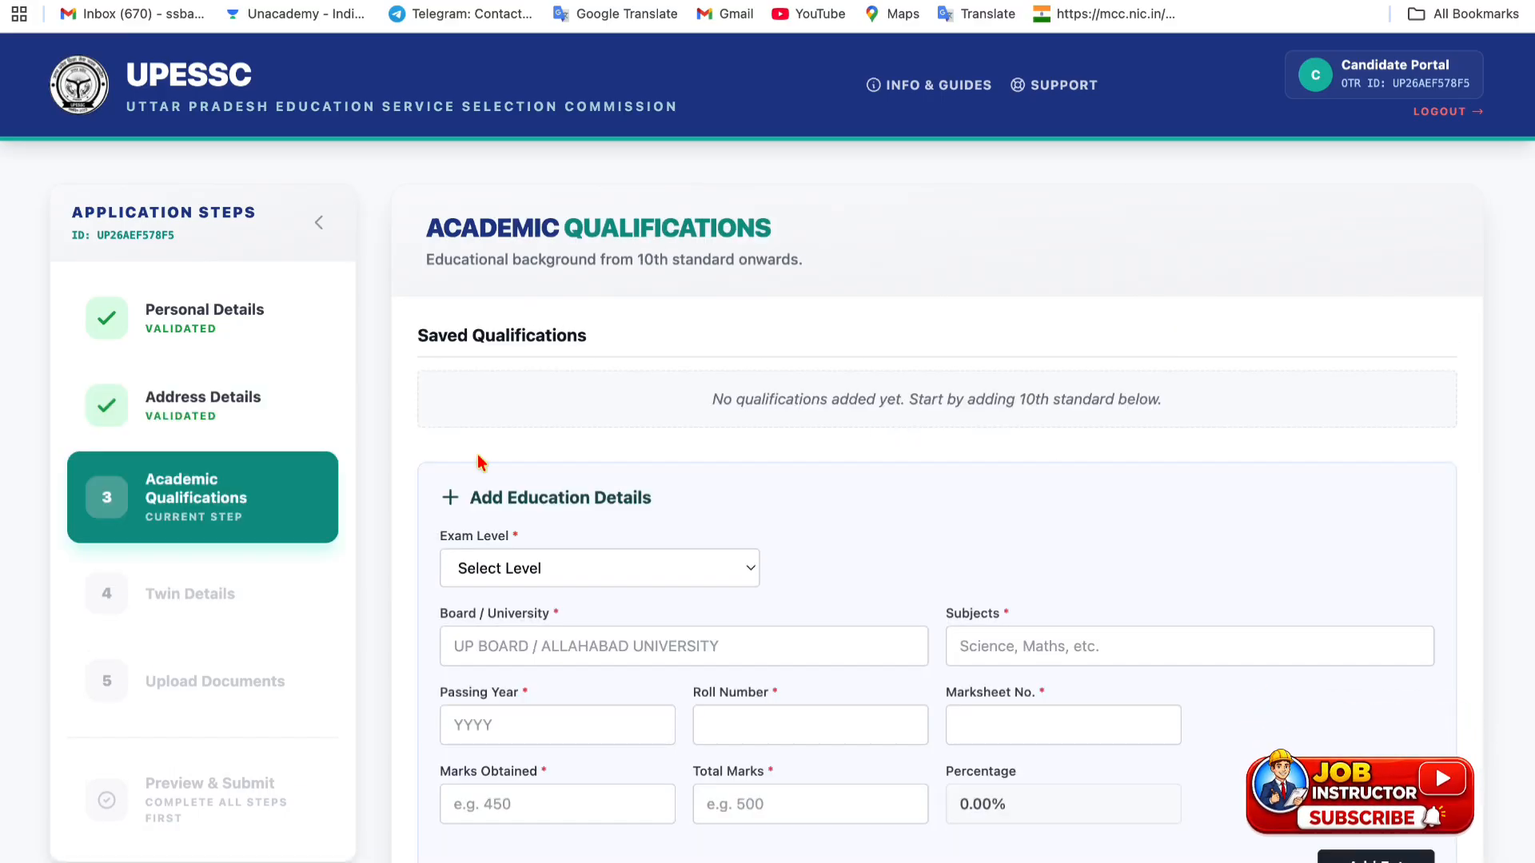
- Start a 10th (High School) entry with board UP BOARD, subjects, passing year 2013, roll and marksheet numbers
scroll(445, 547, "down", 3)
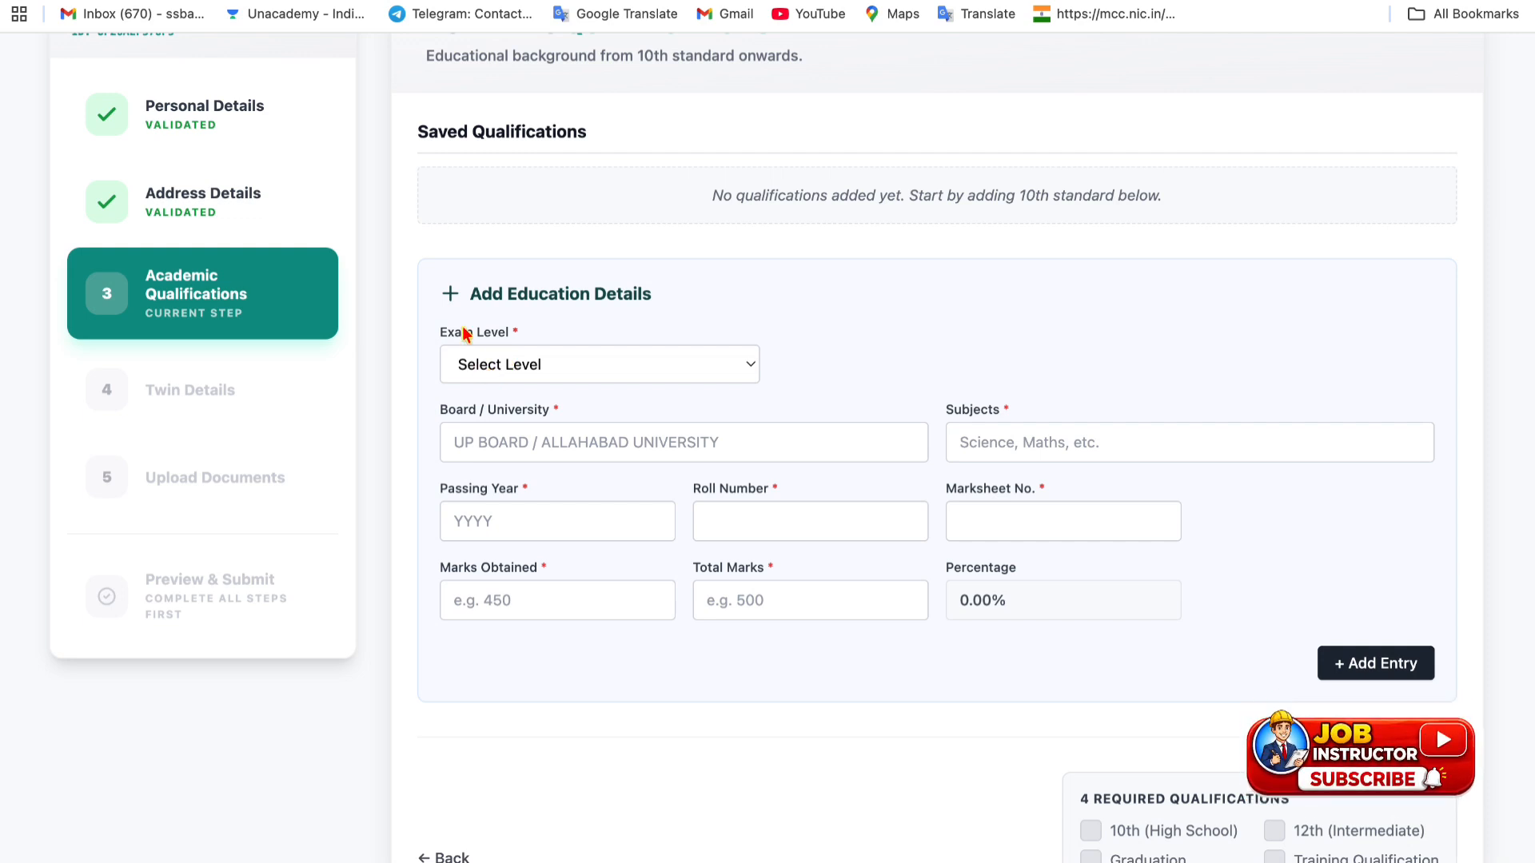
left_click(516, 366)
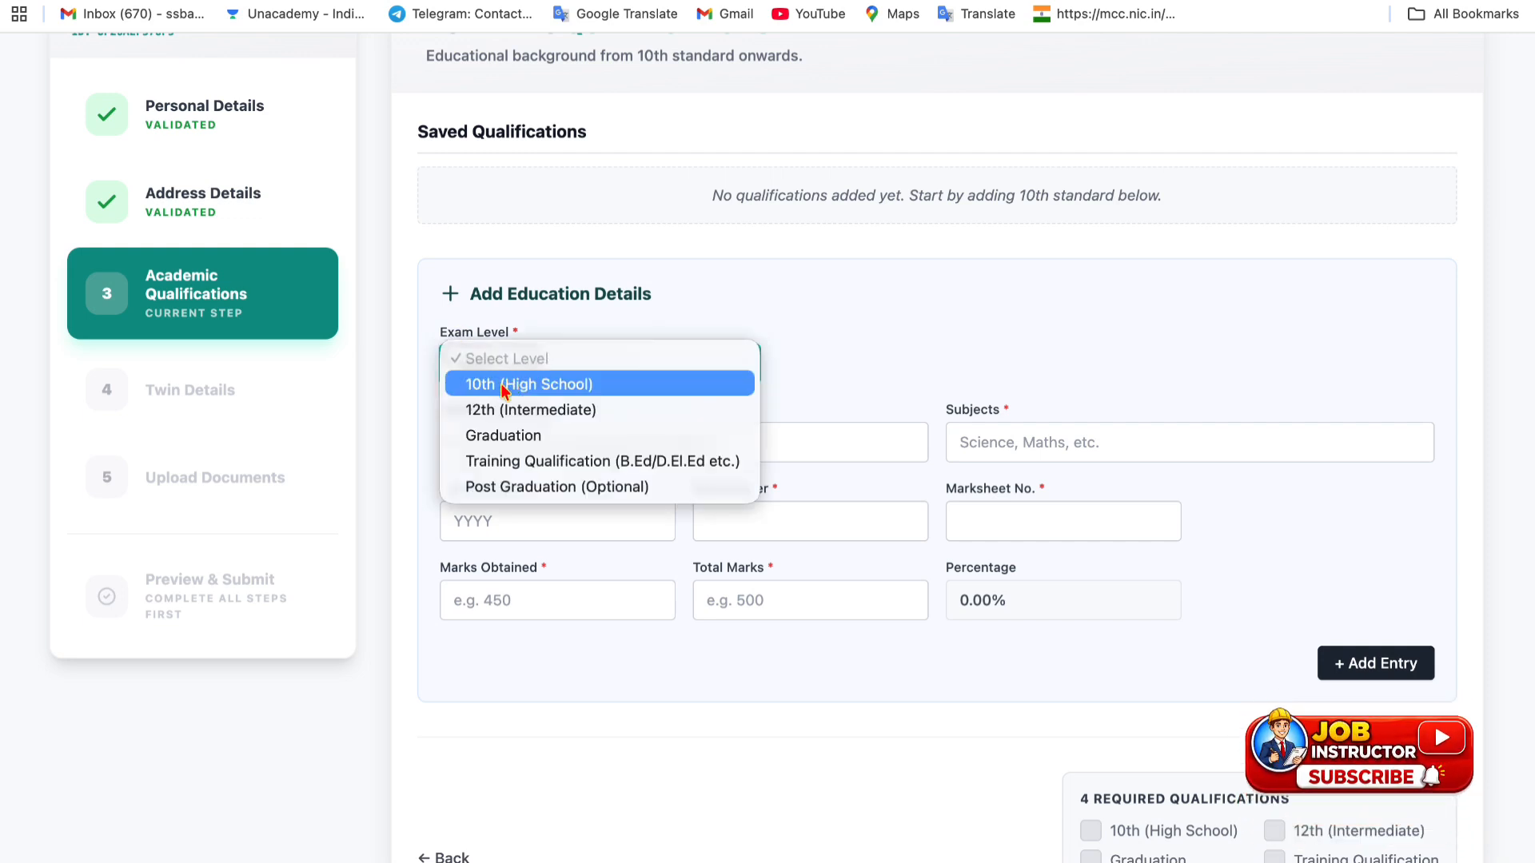
left_click(502, 387)
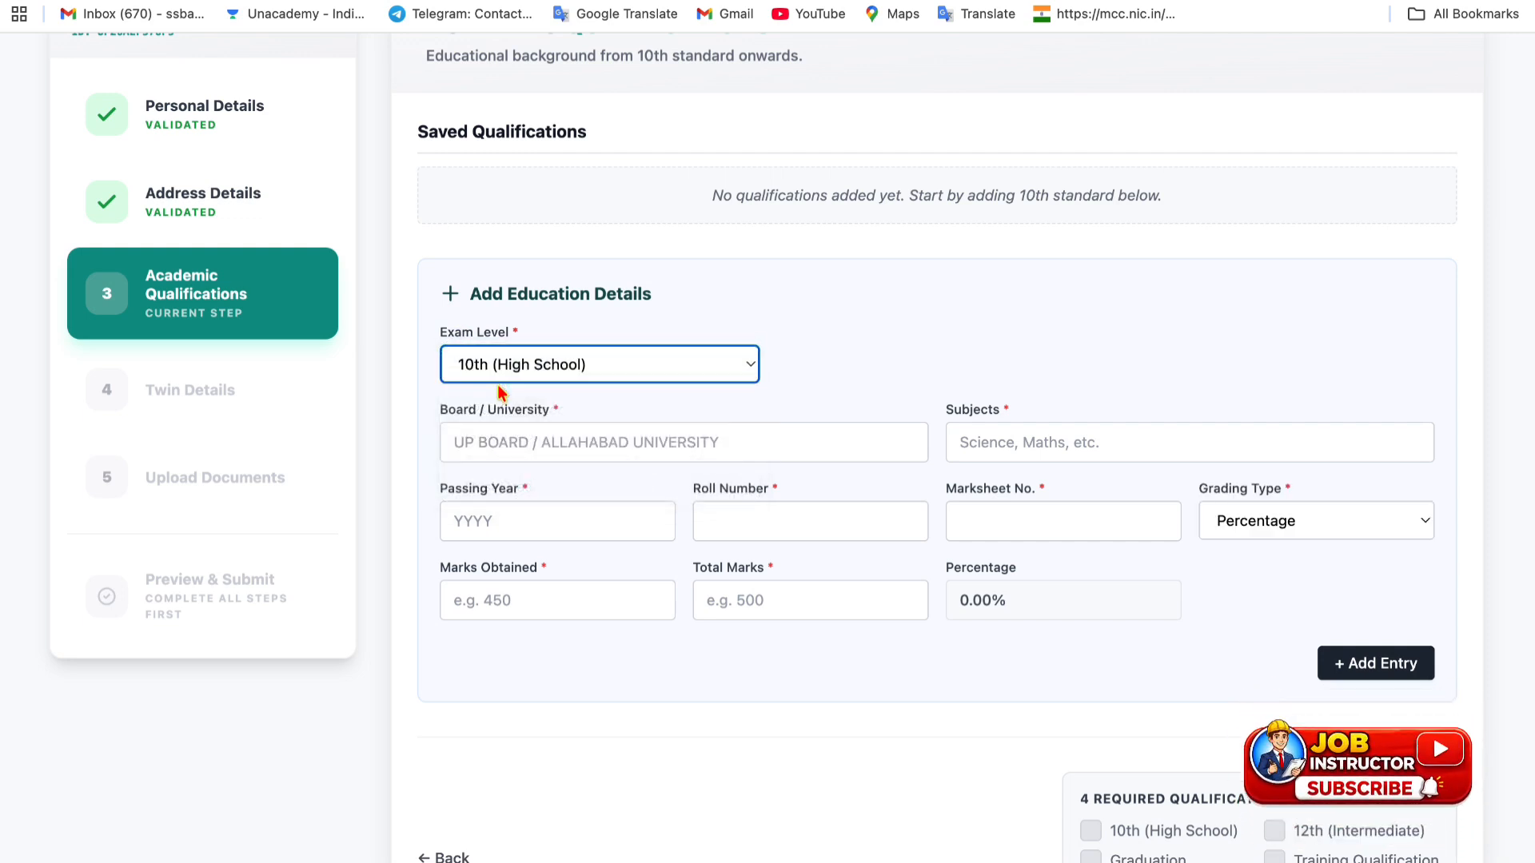
left_click(495, 442)
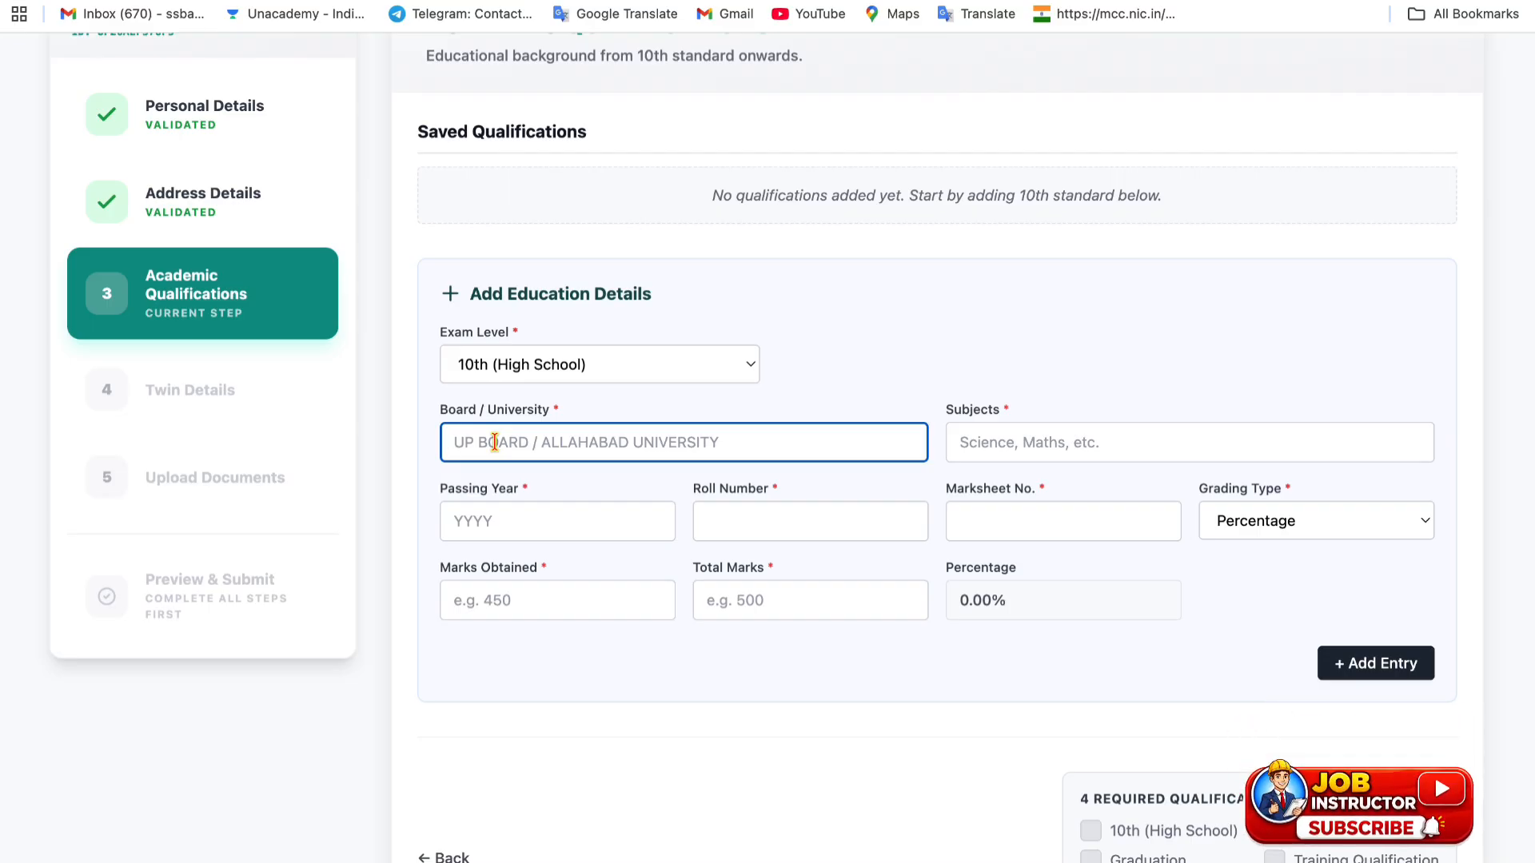
type("UP BOARD")
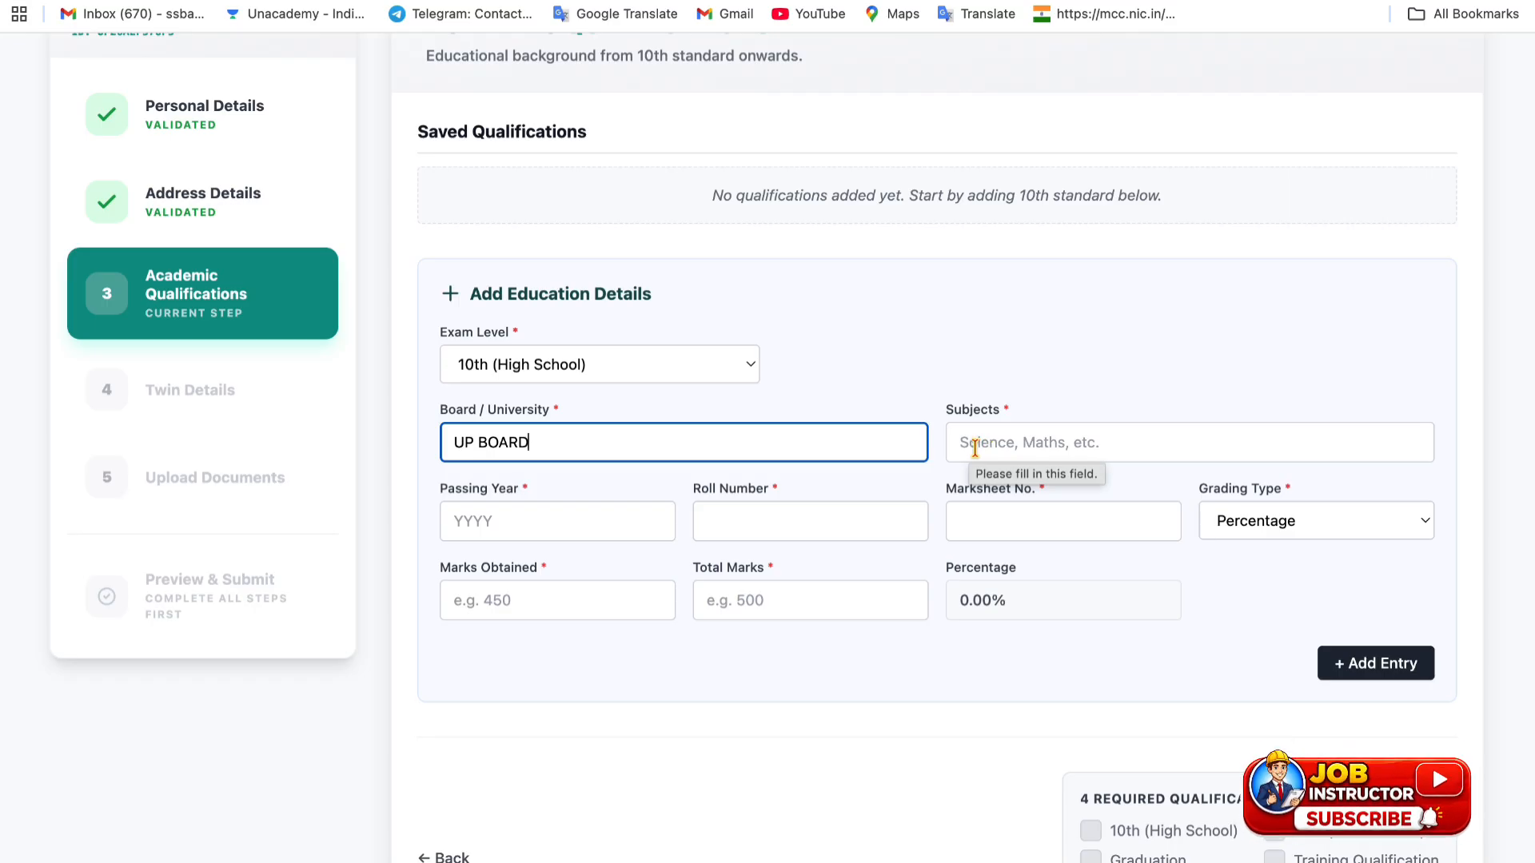
left_click(1004, 446)
type("H")
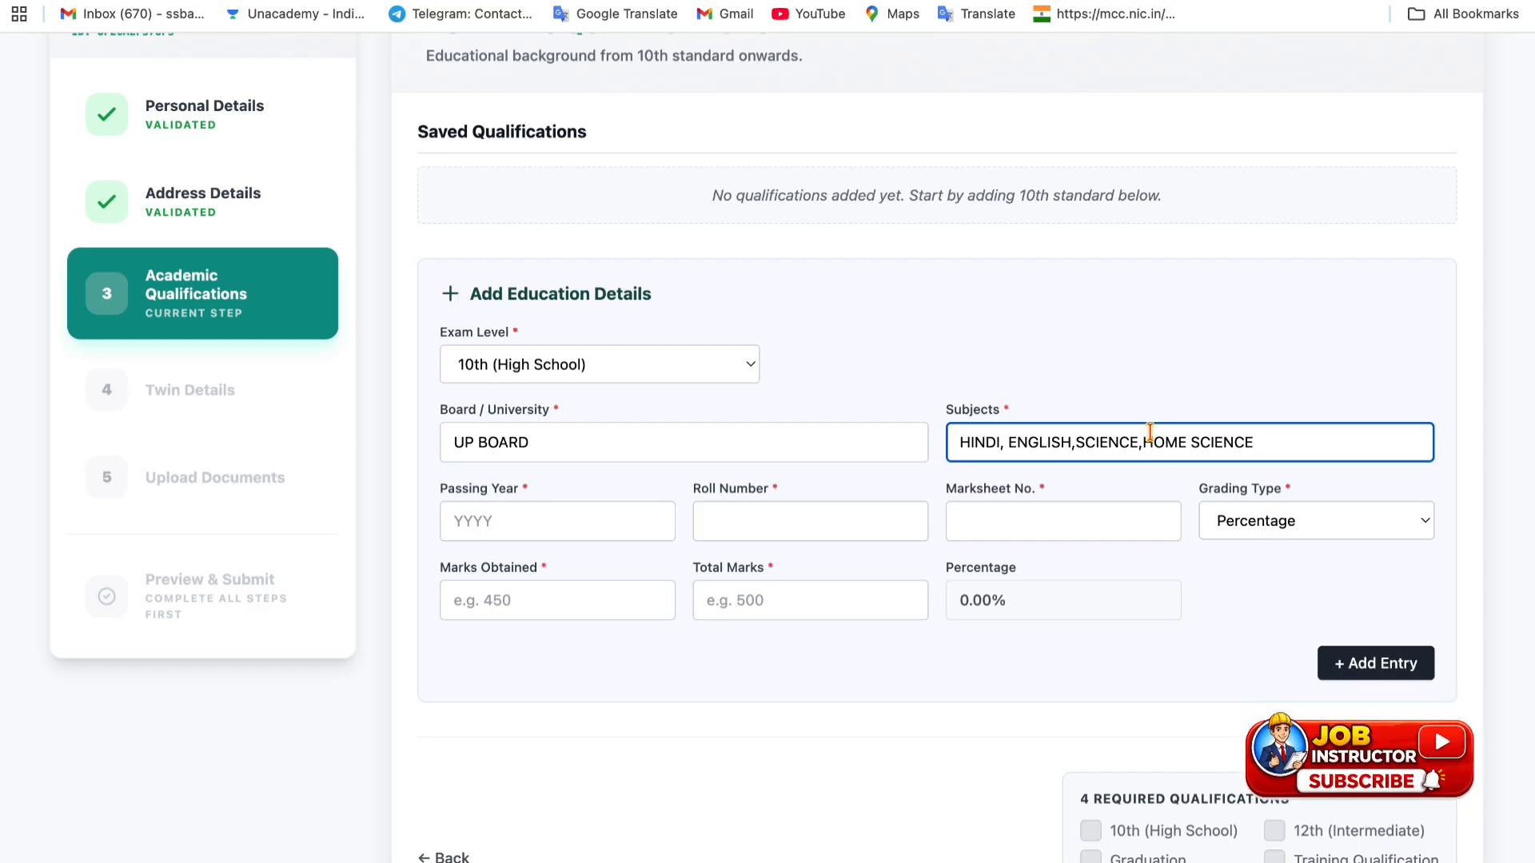
left_click_drag(1144, 442, 1184, 442)
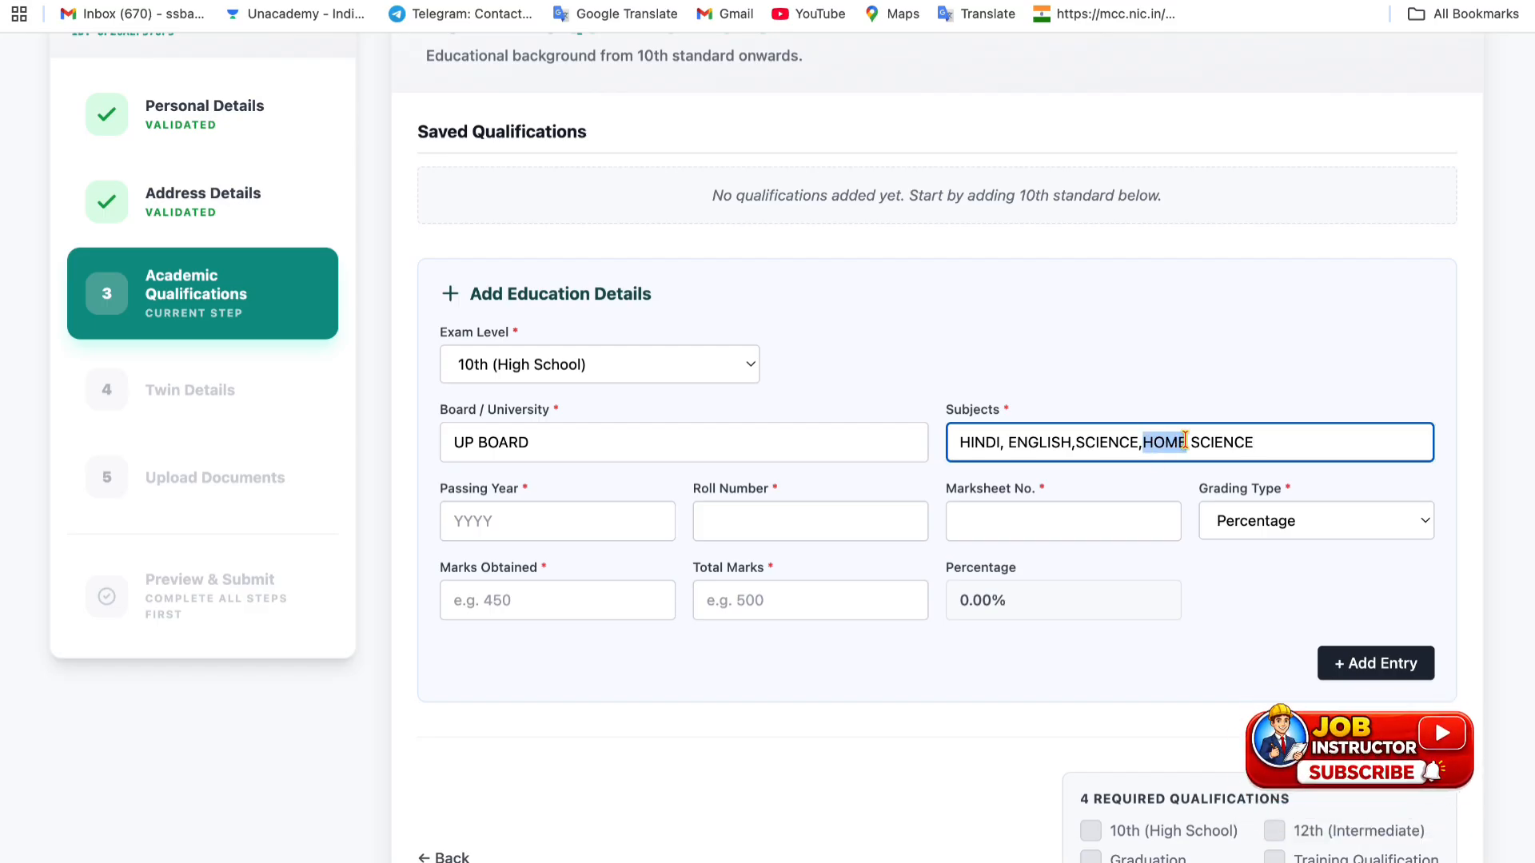
type("C")
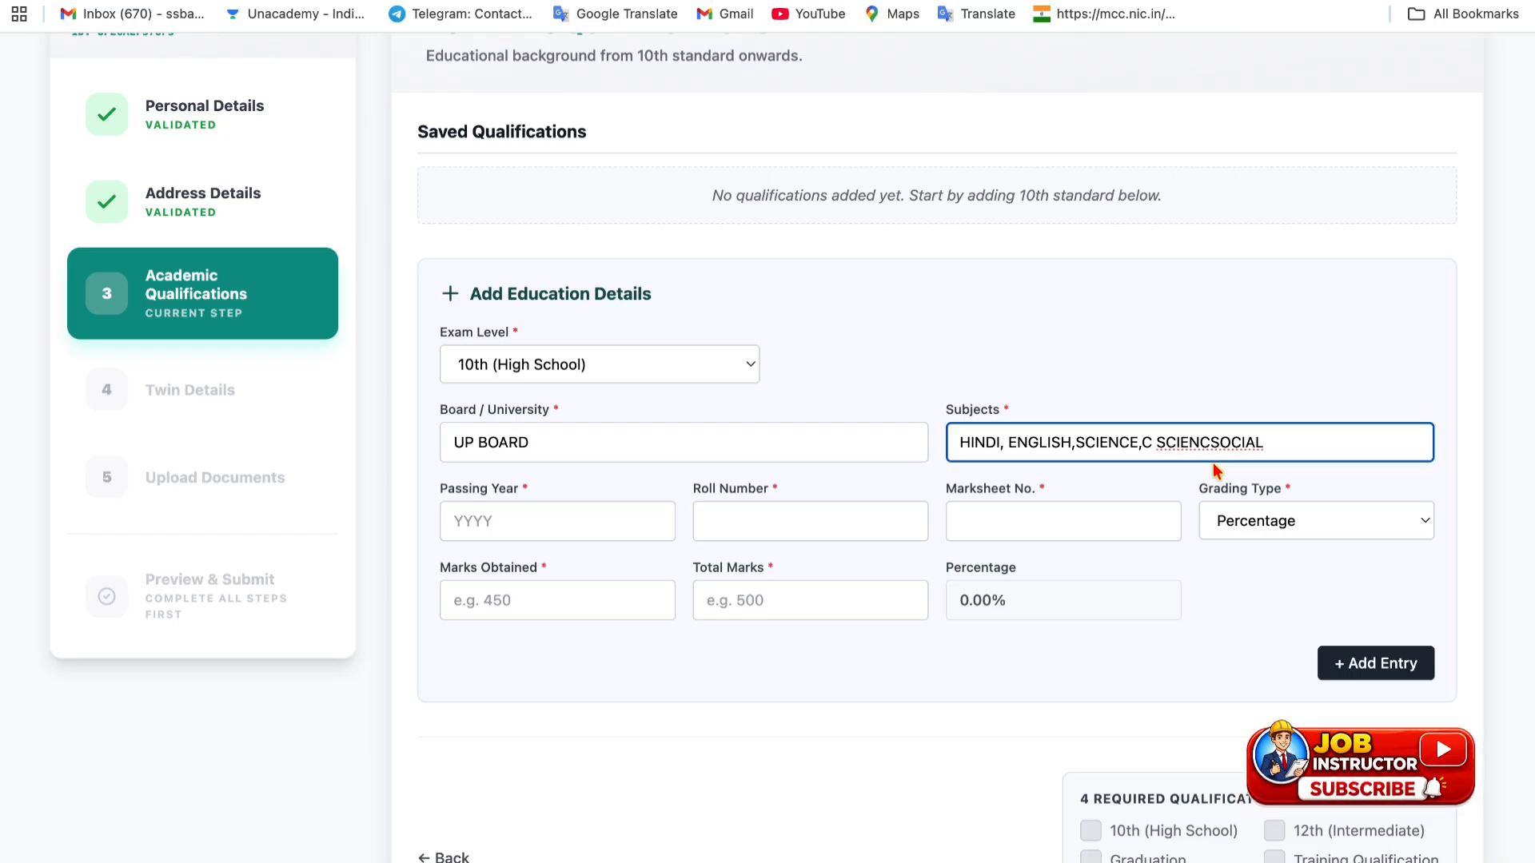
left_click(524, 521)
type("2013")
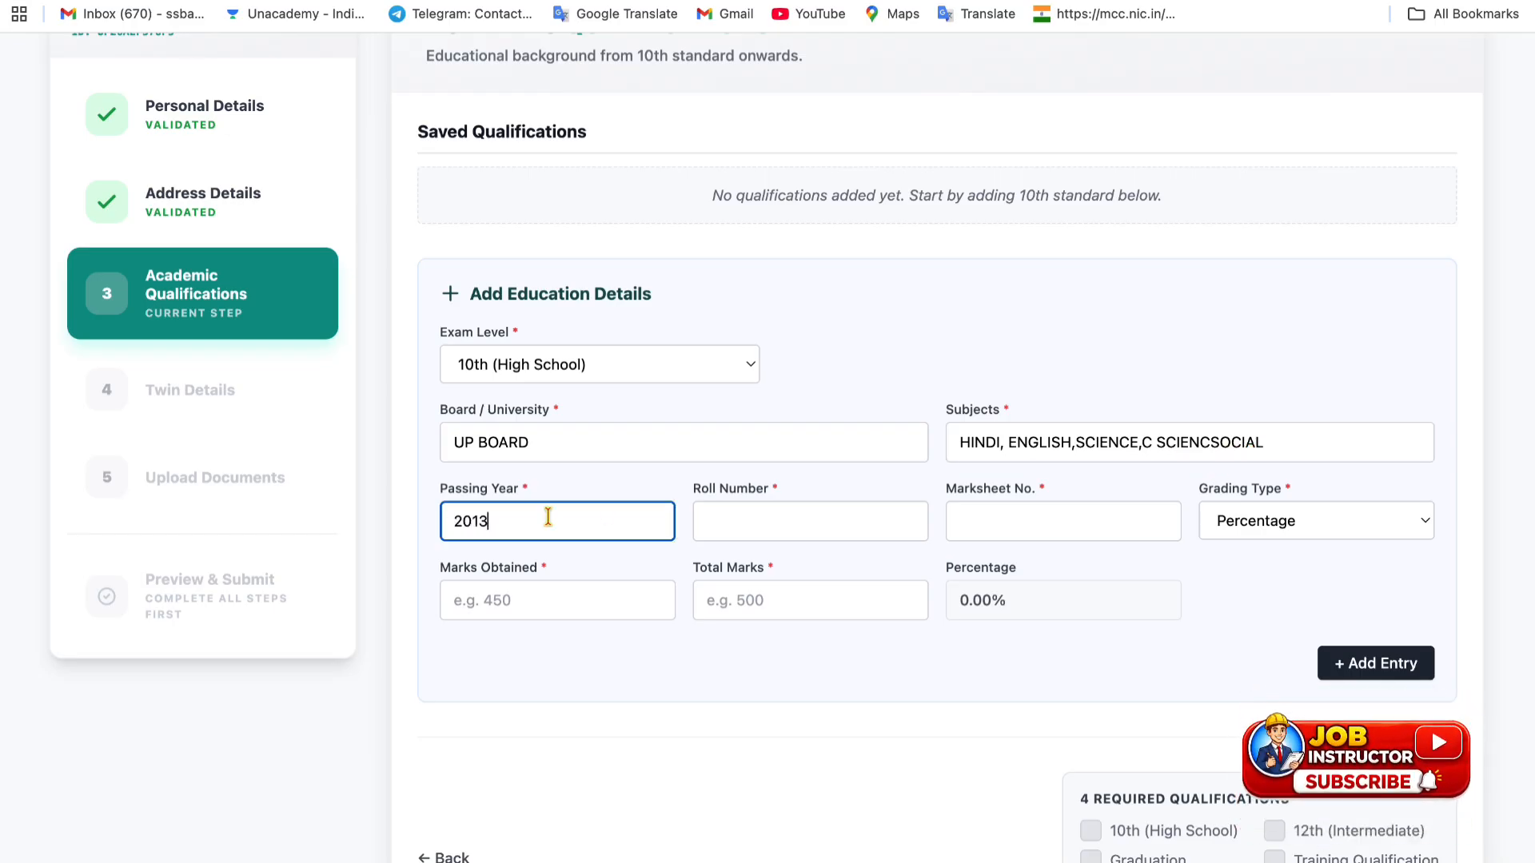
left_click(755, 531)
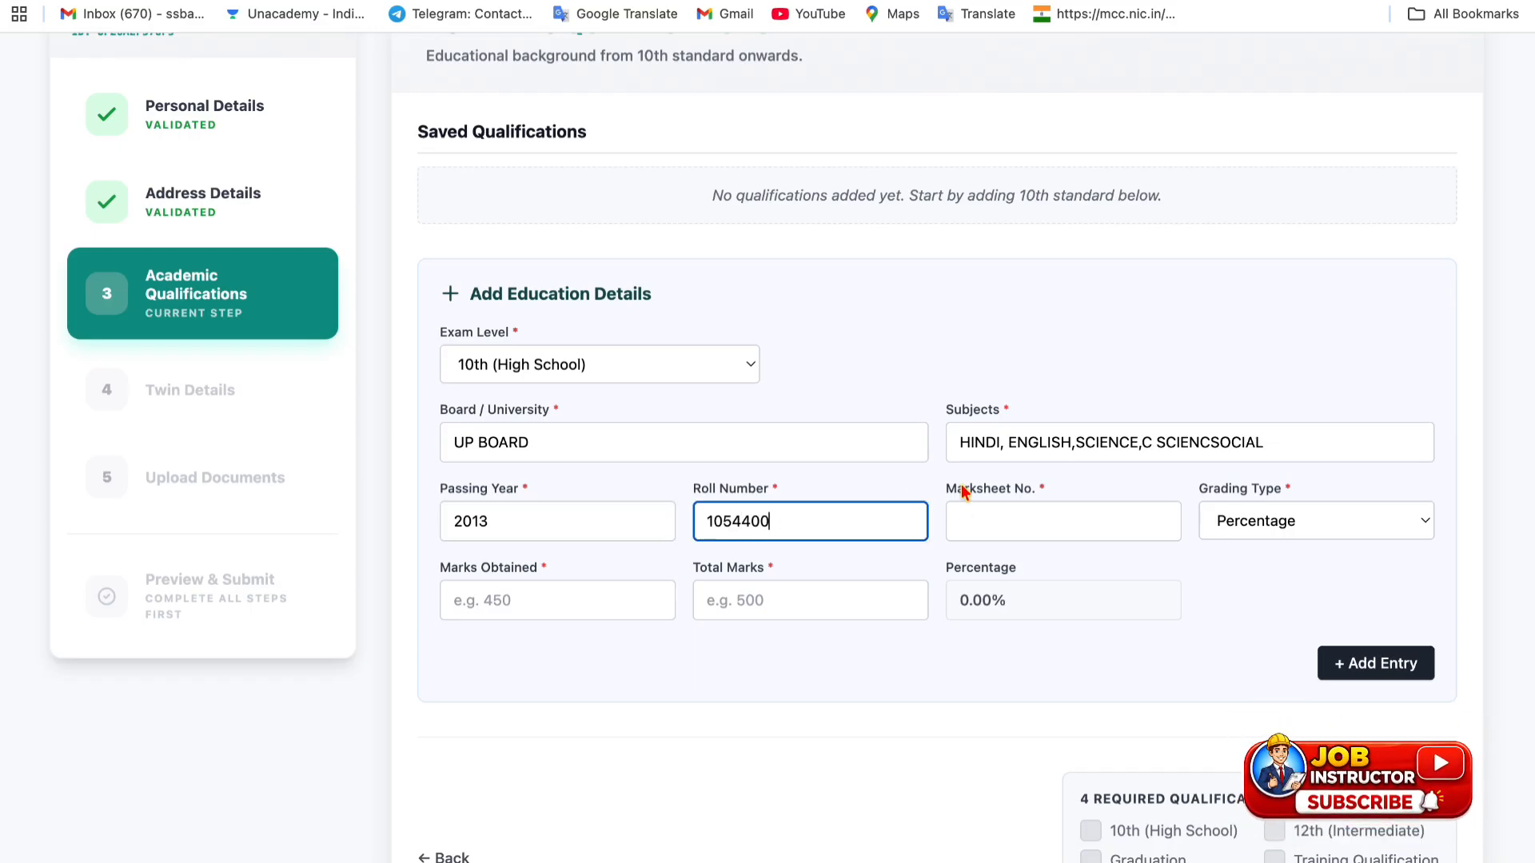
left_click(1017, 536)
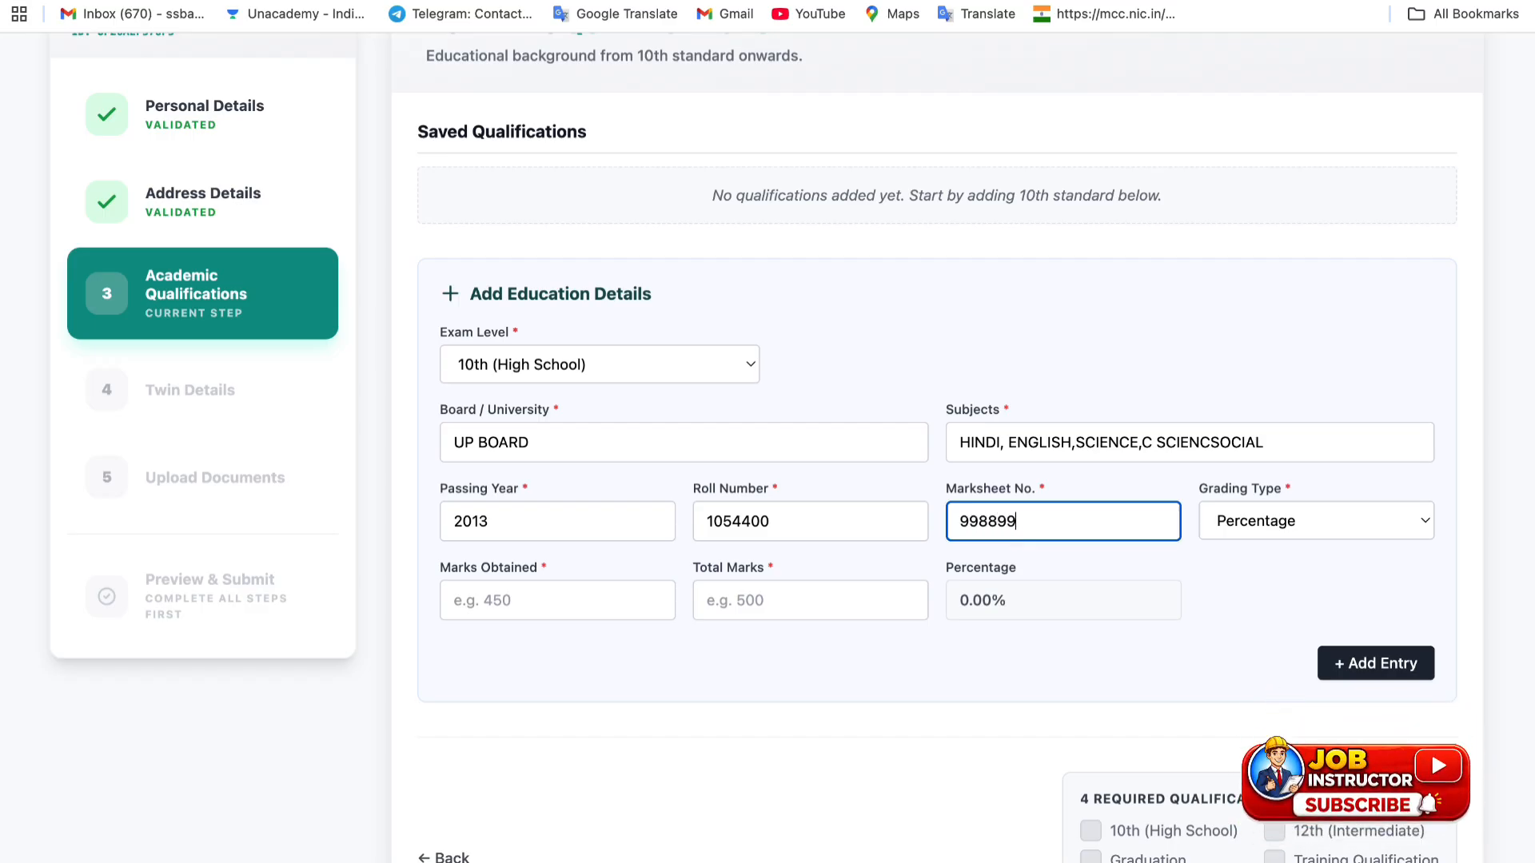
- Keep Percentage grading and enter 478 out of 600 marks
left_click(1293, 528)
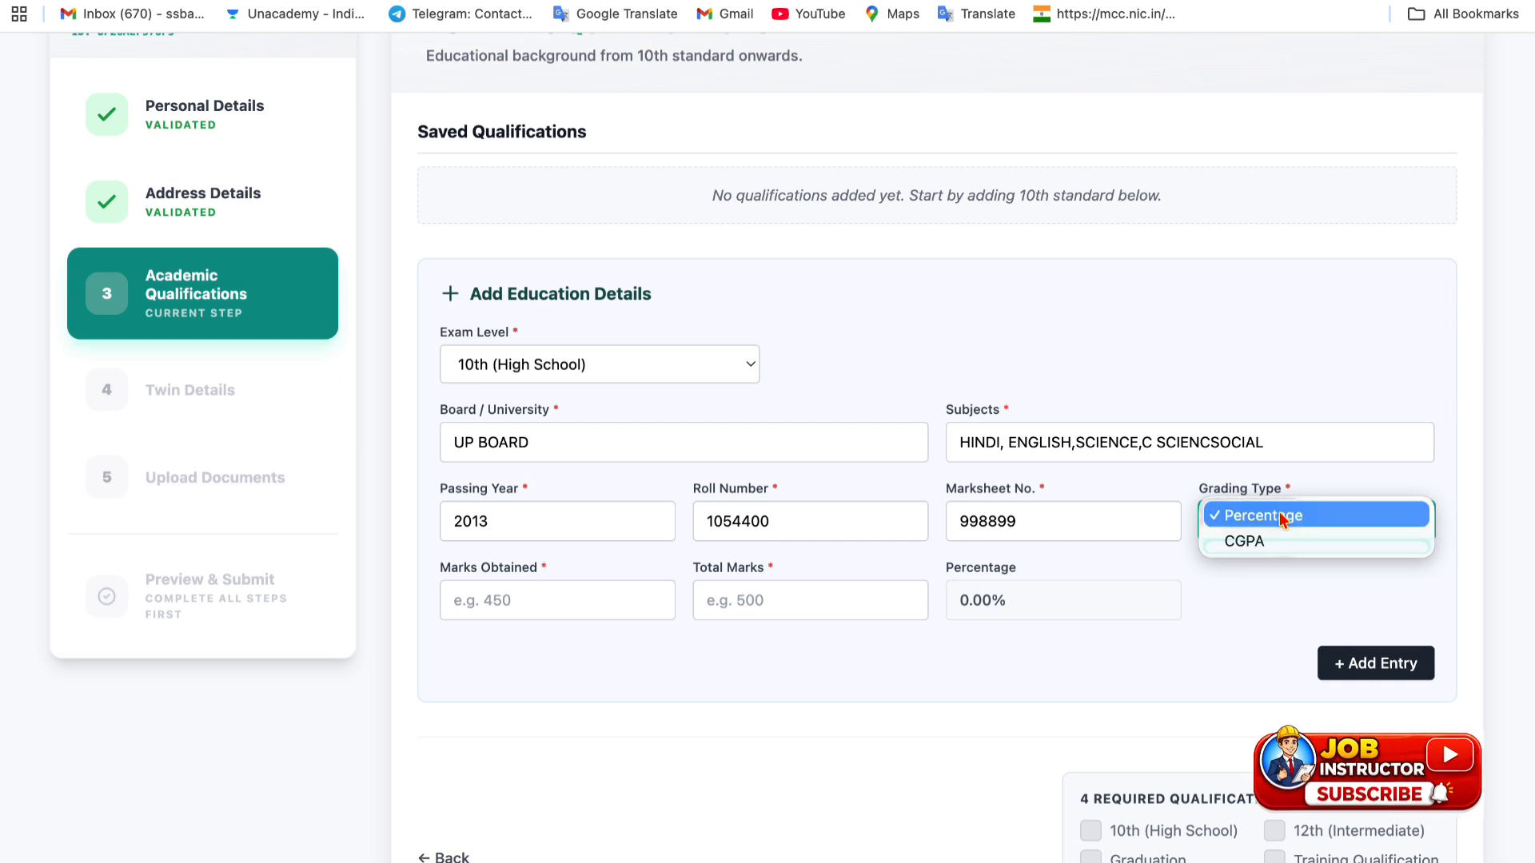
left_click(1286, 518)
left_click(569, 608)
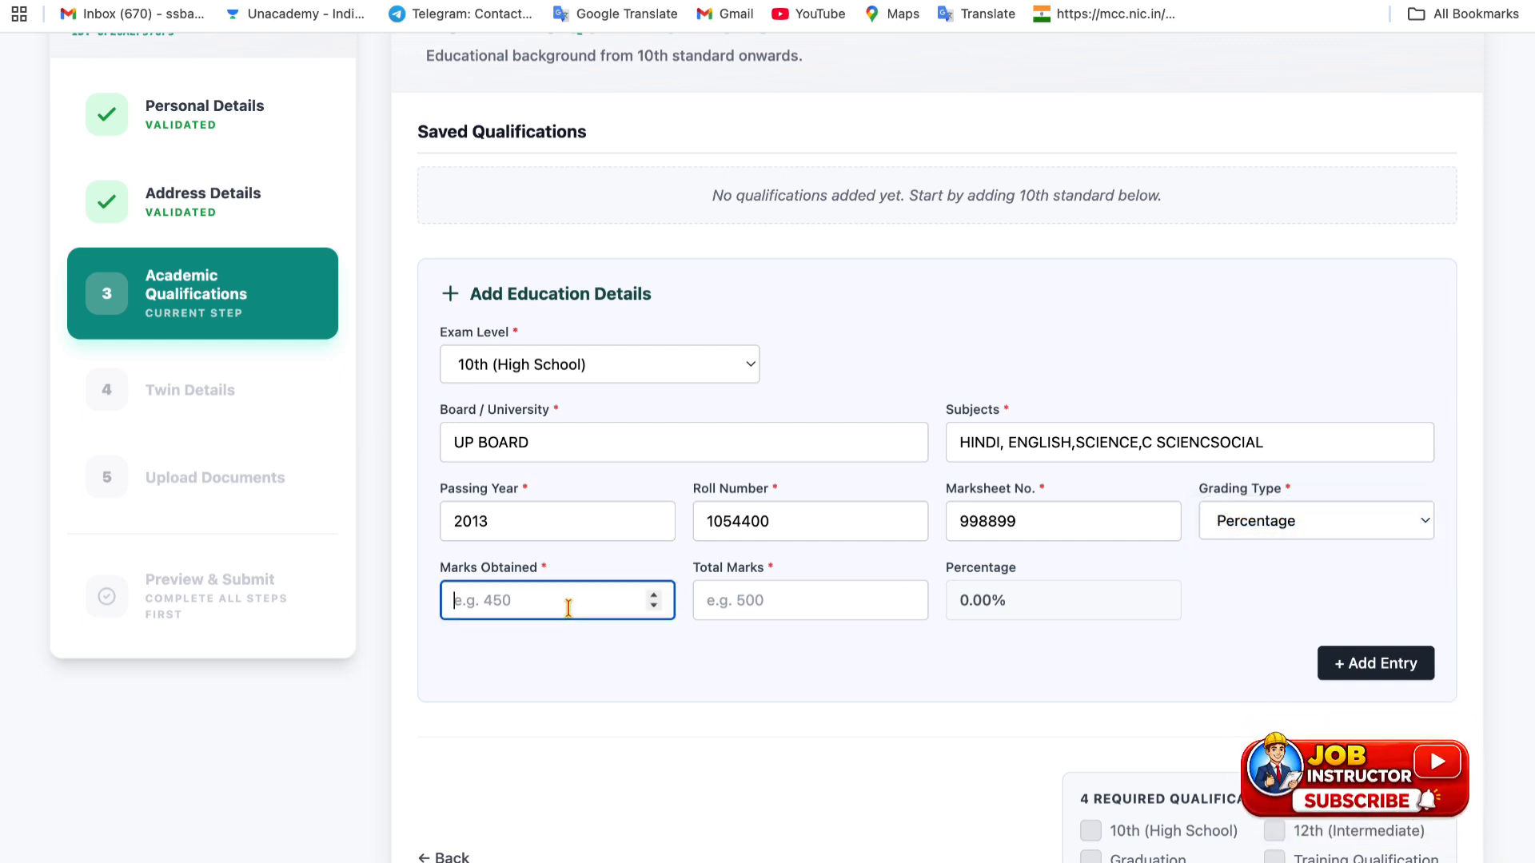
type("478")
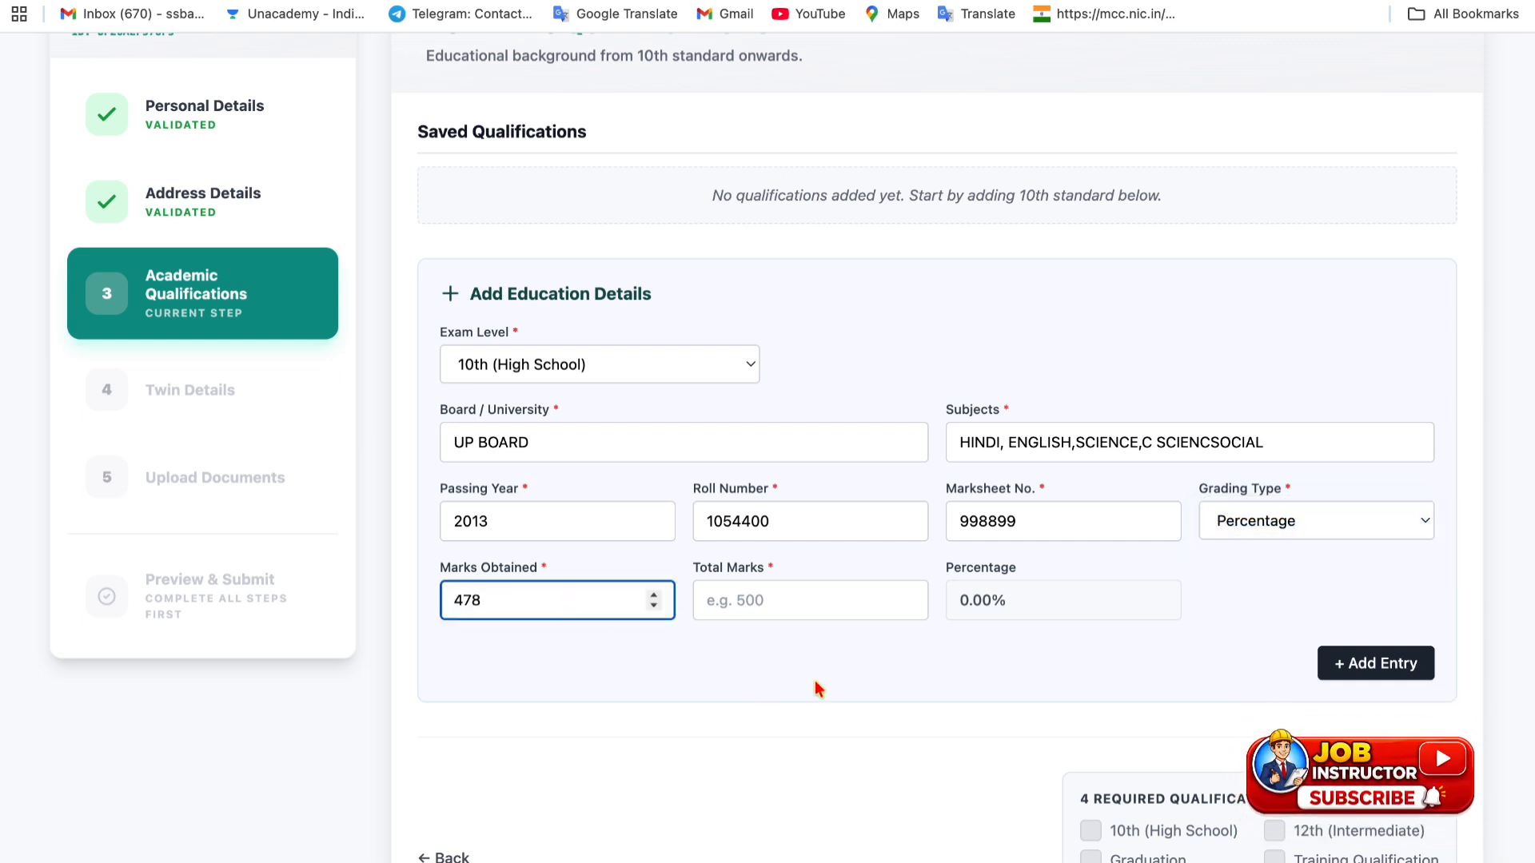
left_click(797, 605)
type("600")
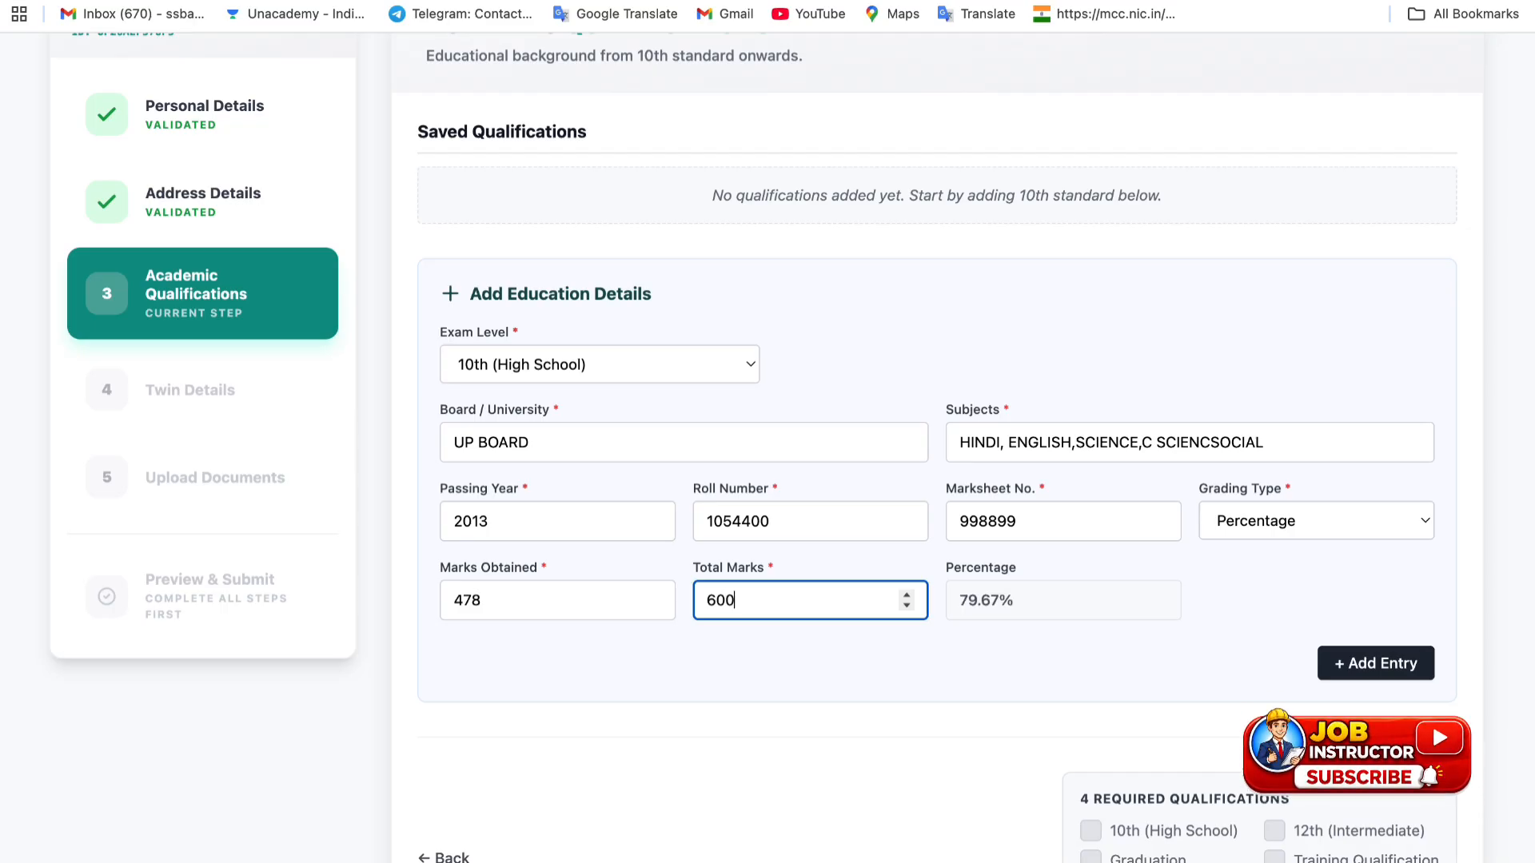
left_click(895, 649)
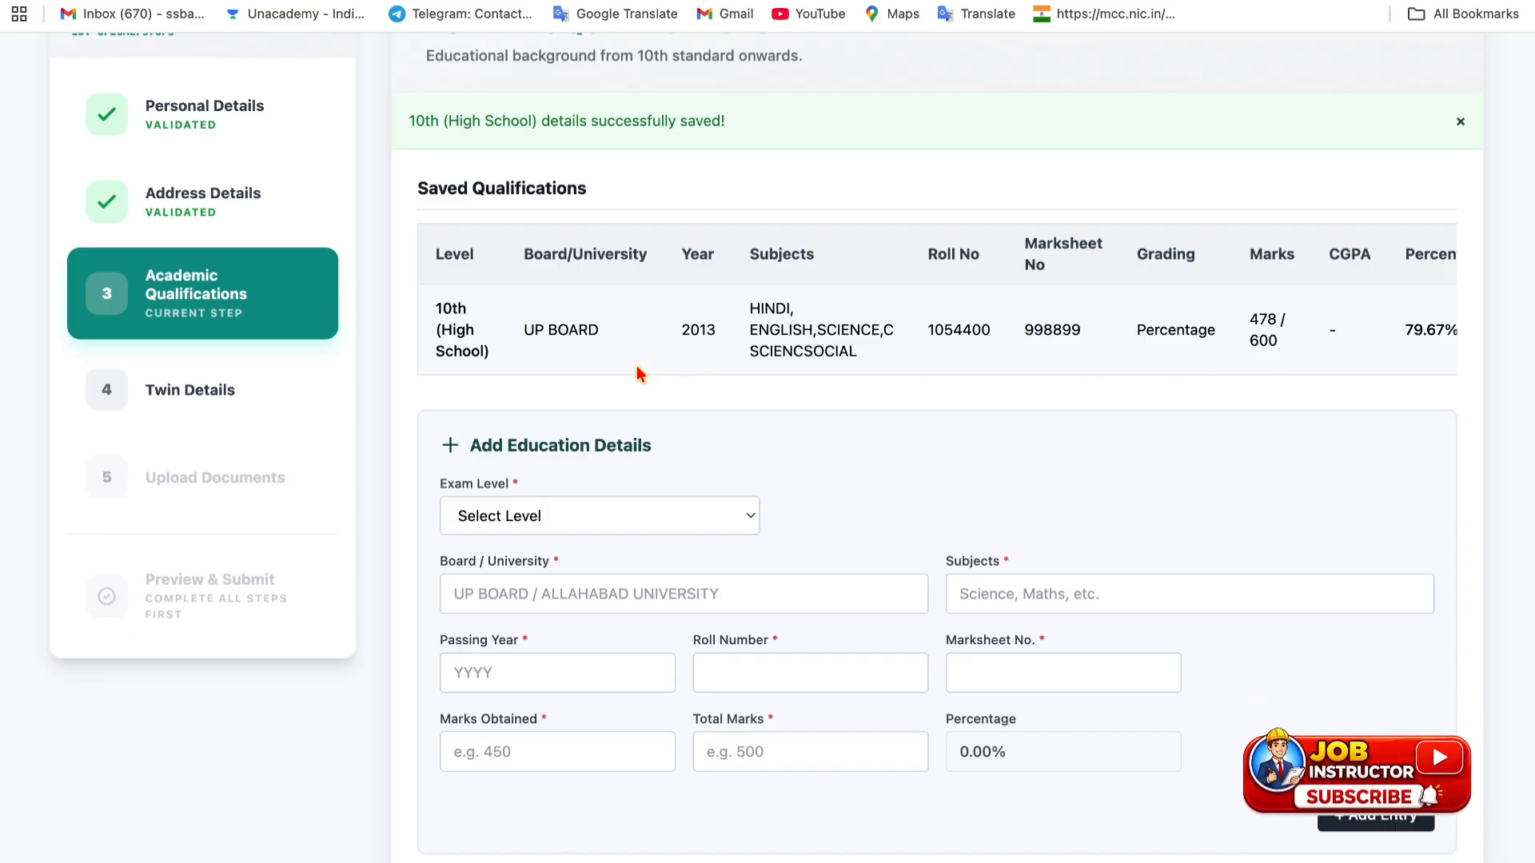
scroll(632, 400, "down", 1)
- Start a 12th (Intermediate) entry with board UP BOARD and subject HINDI
left_click(592, 423)
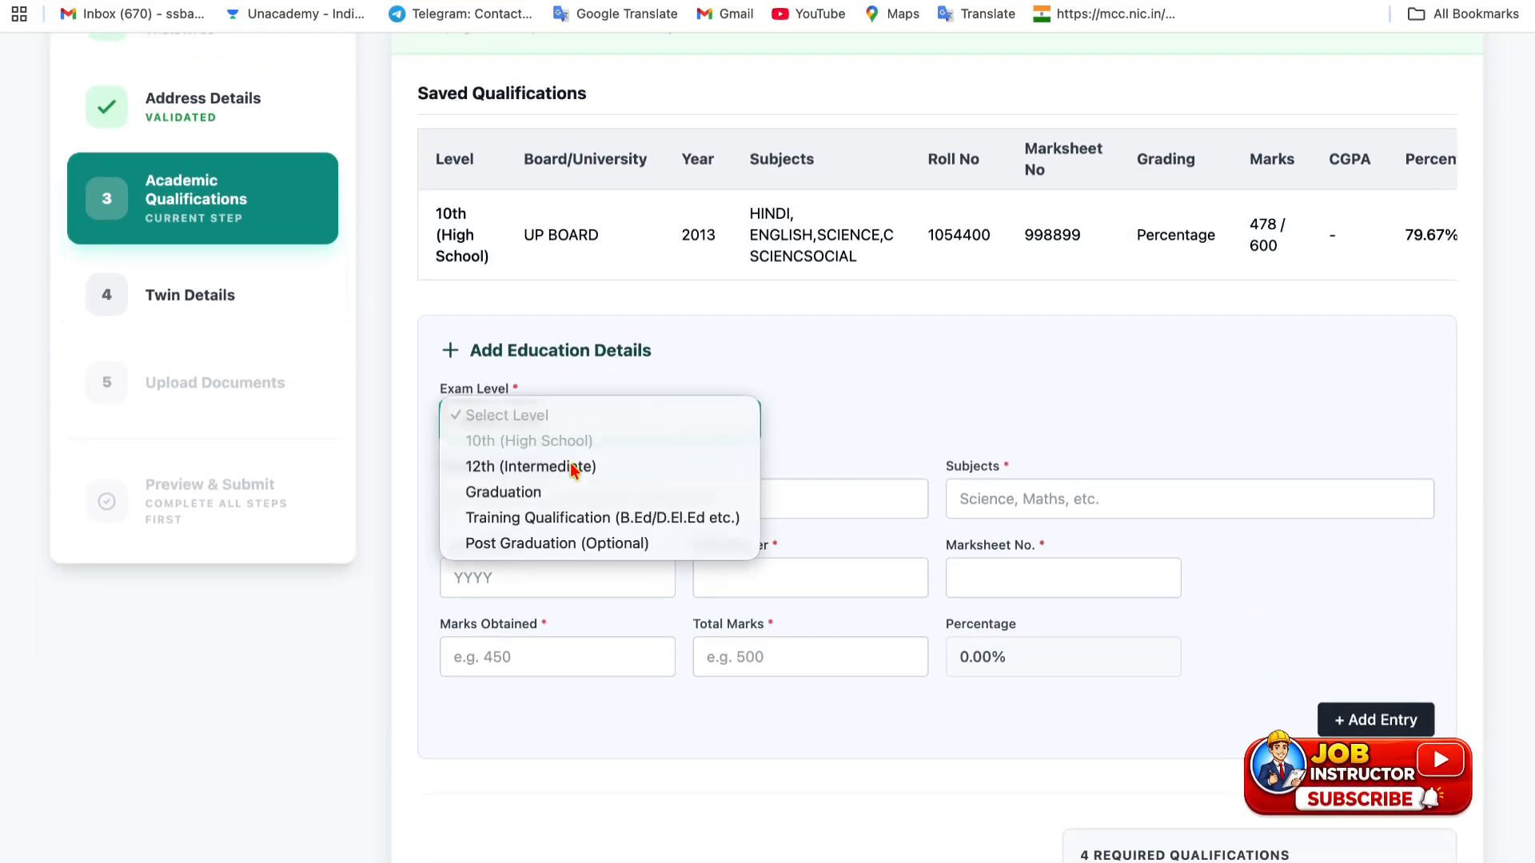
left_click(573, 468)
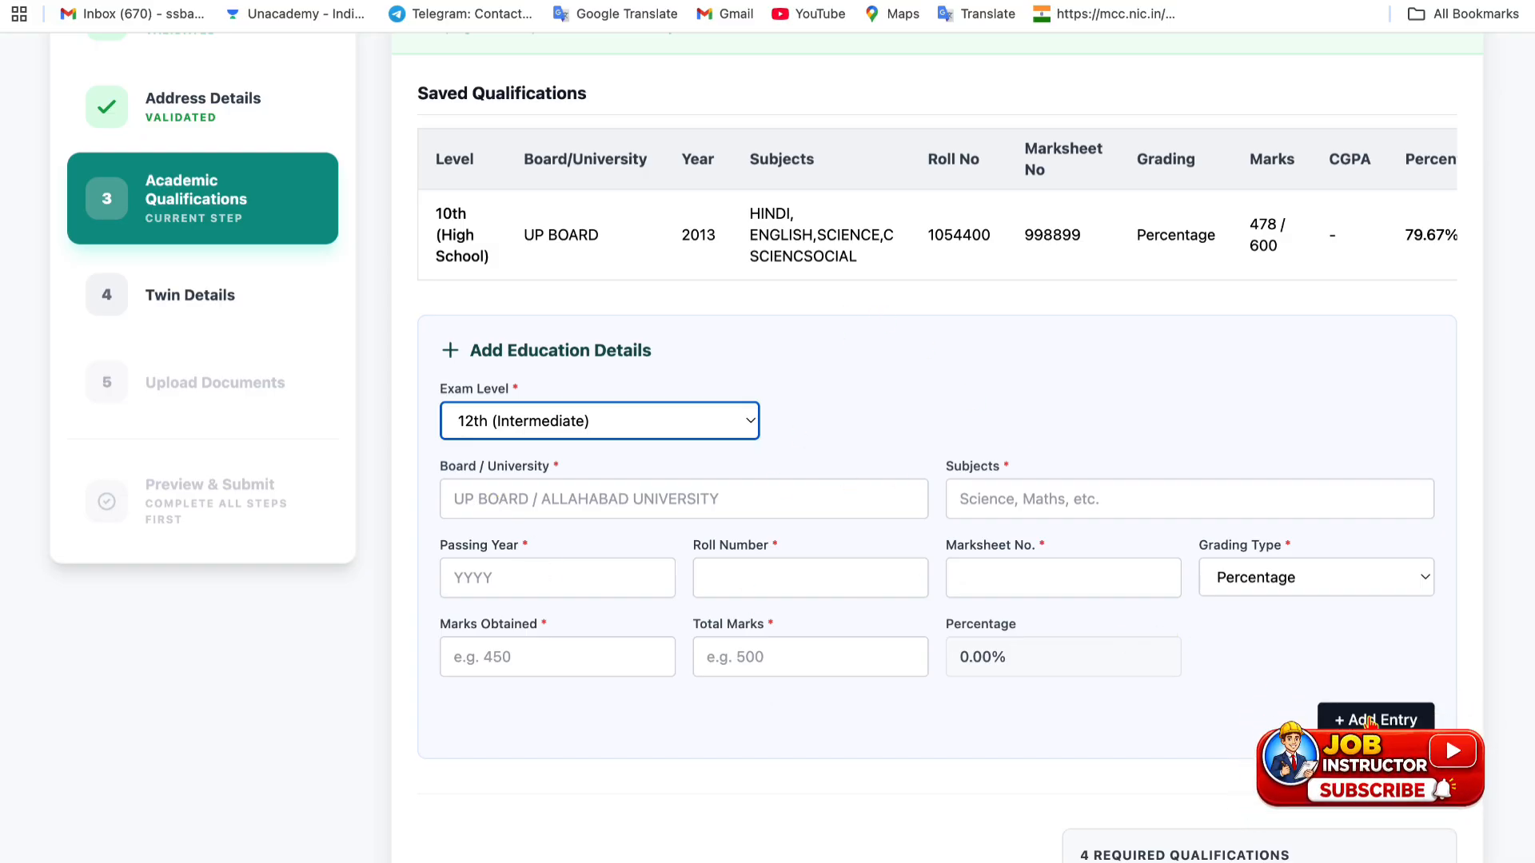
left_click(513, 491)
type("UP BO")
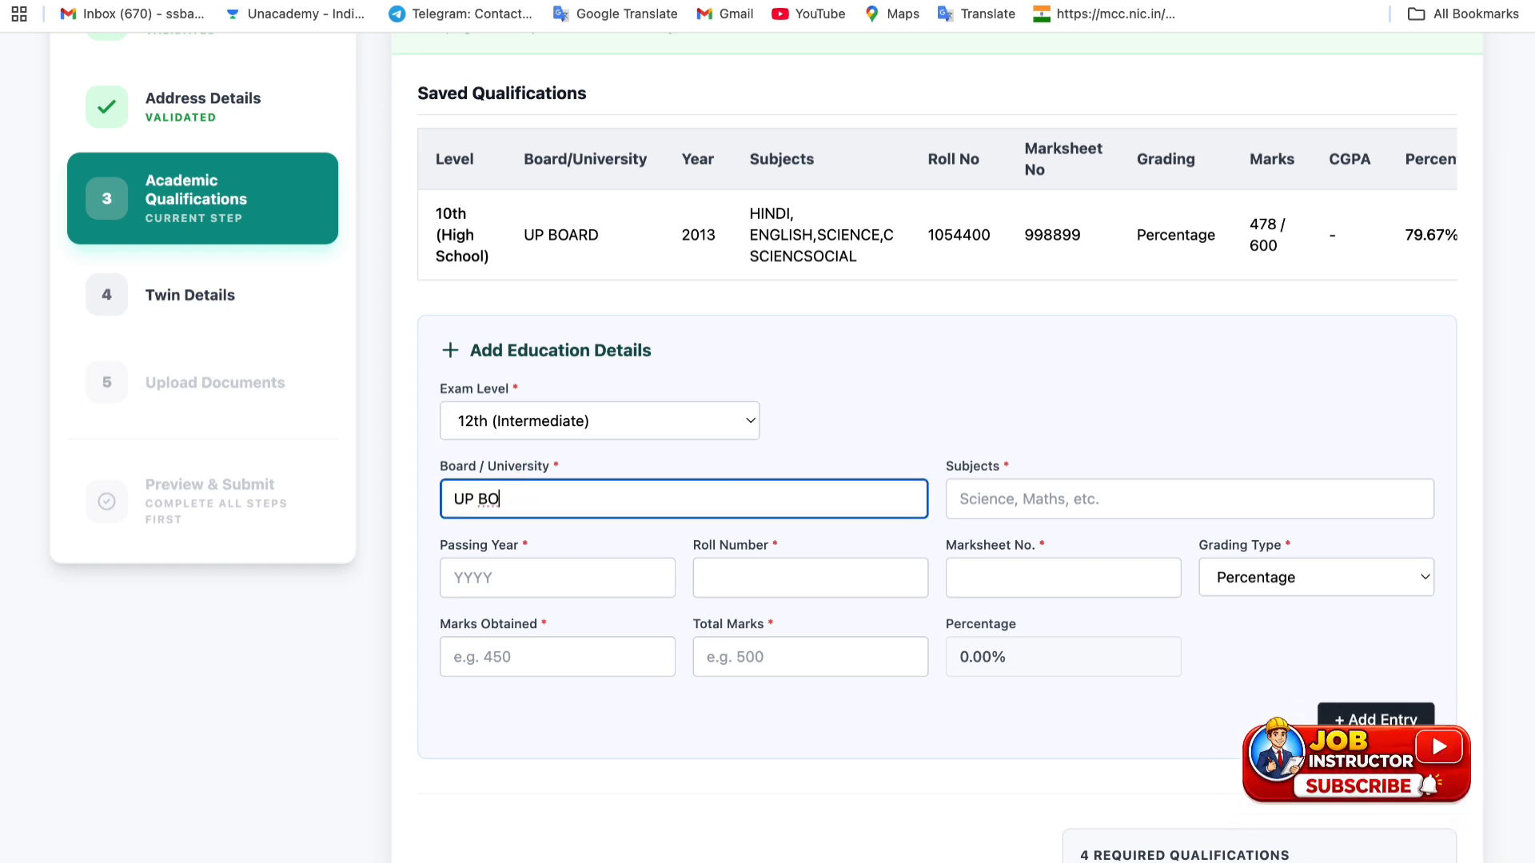
type("ARD")
left_click(1044, 502)
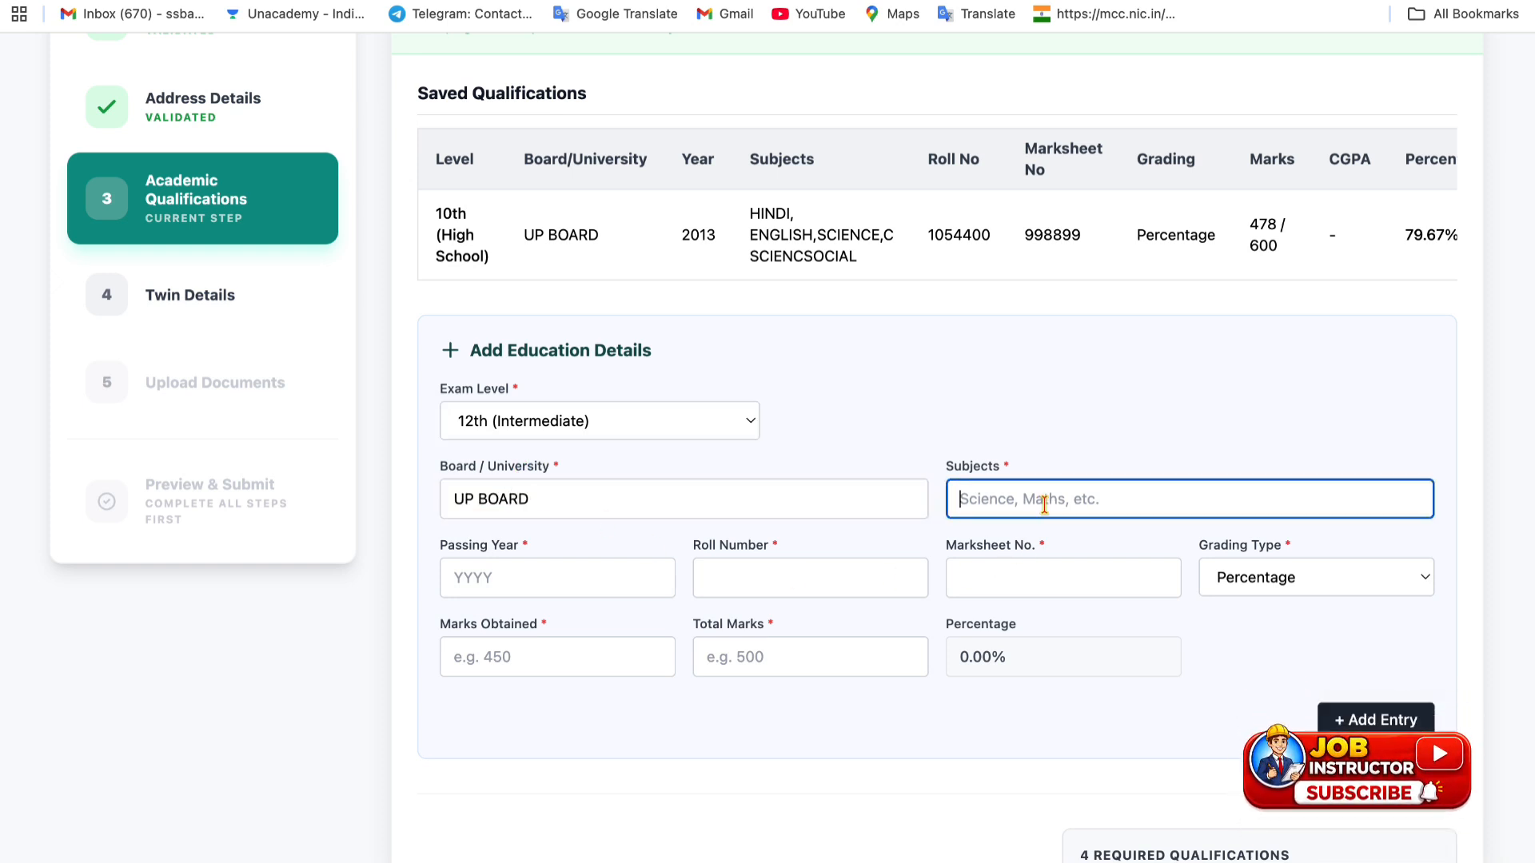
type("HIN")
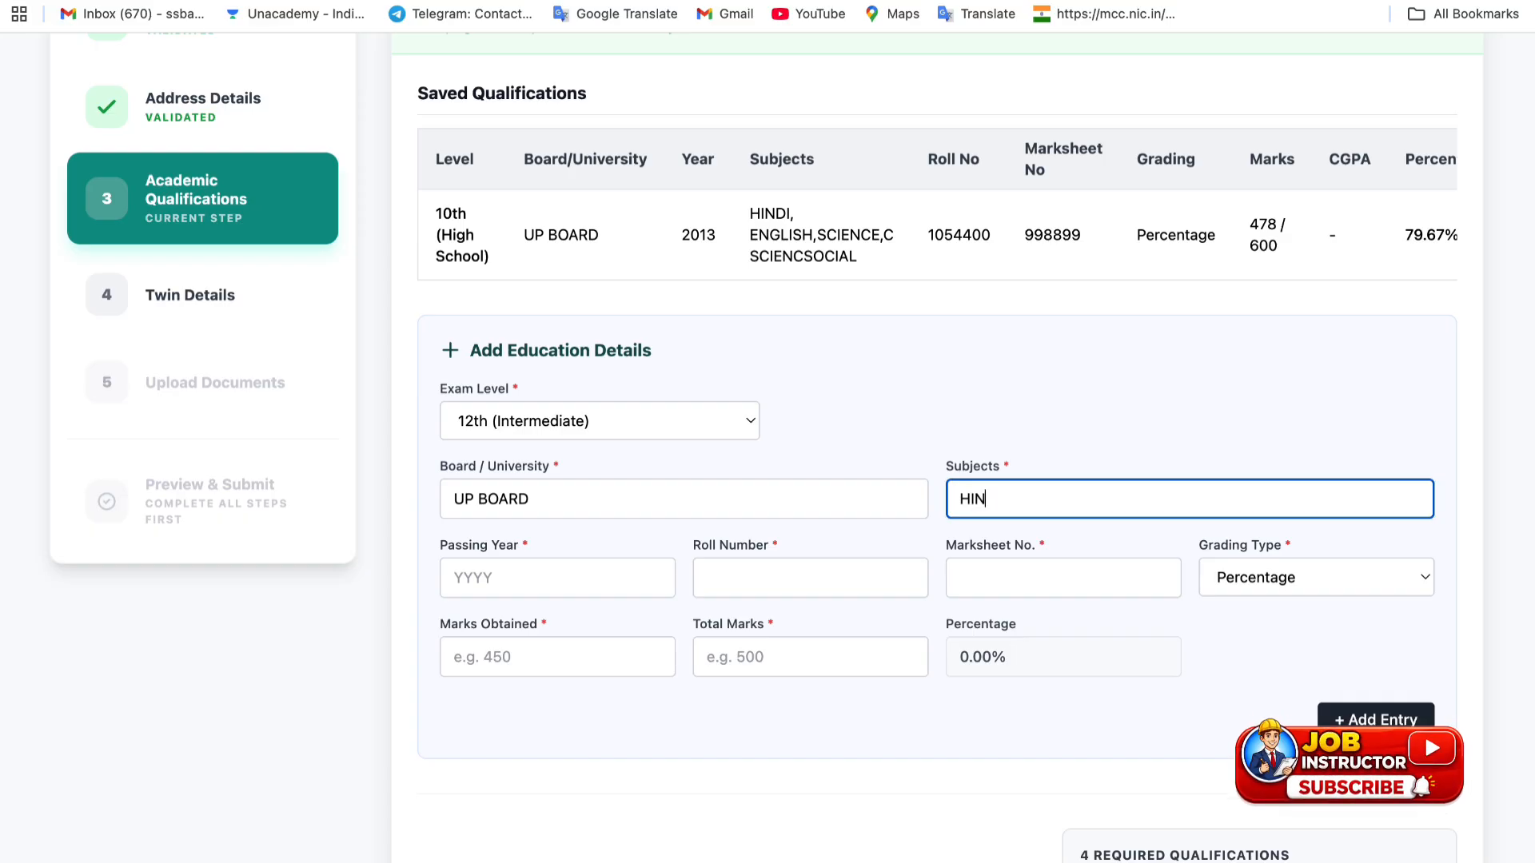
type("DI")
- Enter passing year 2015 plus the roll and marksheet numbers, then revisit the grading type
left_click(545, 588)
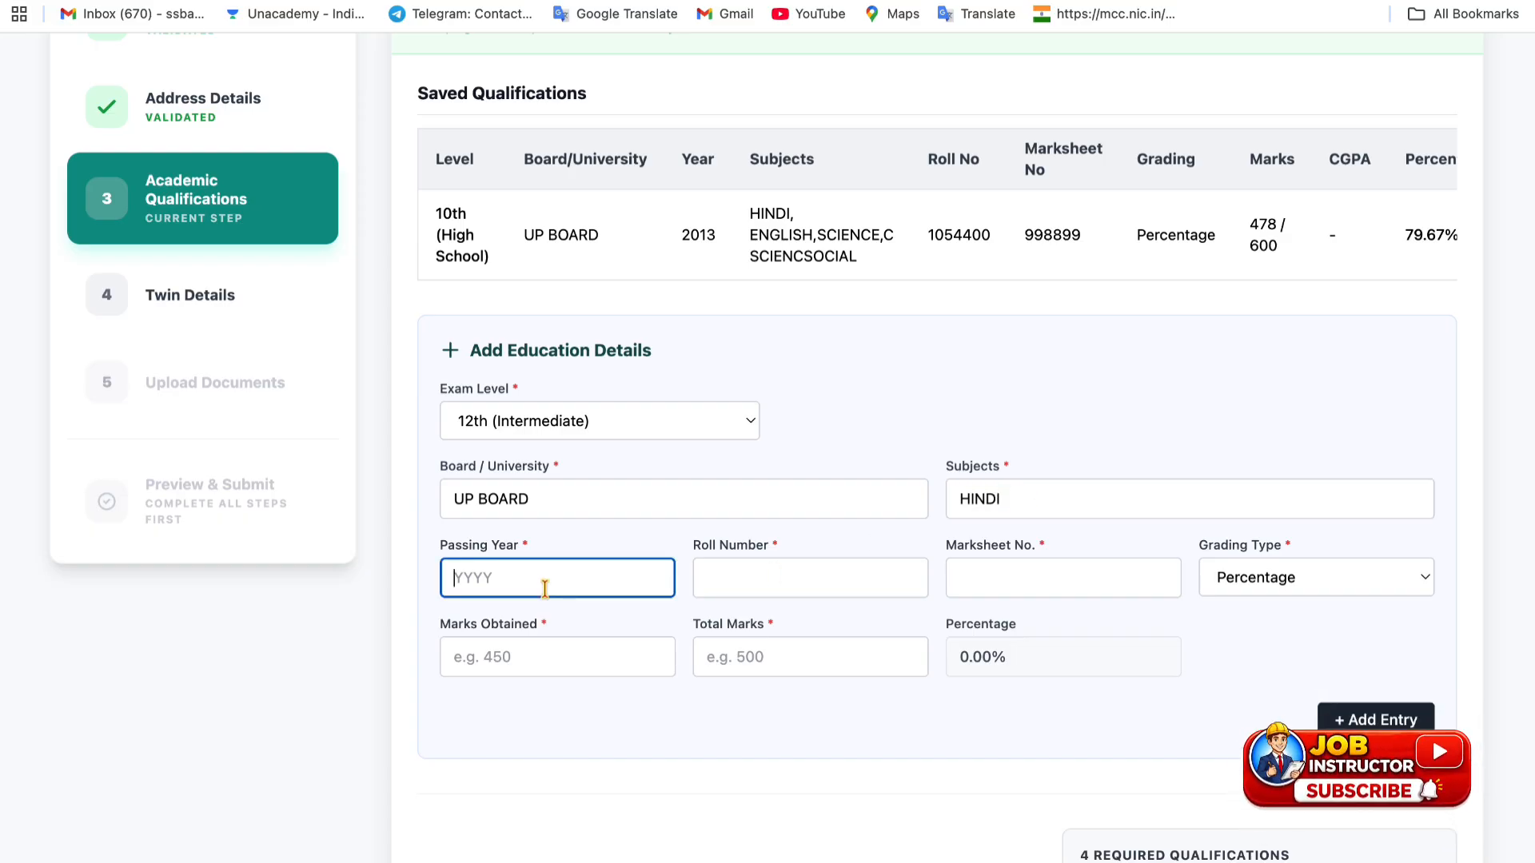
type("2015")
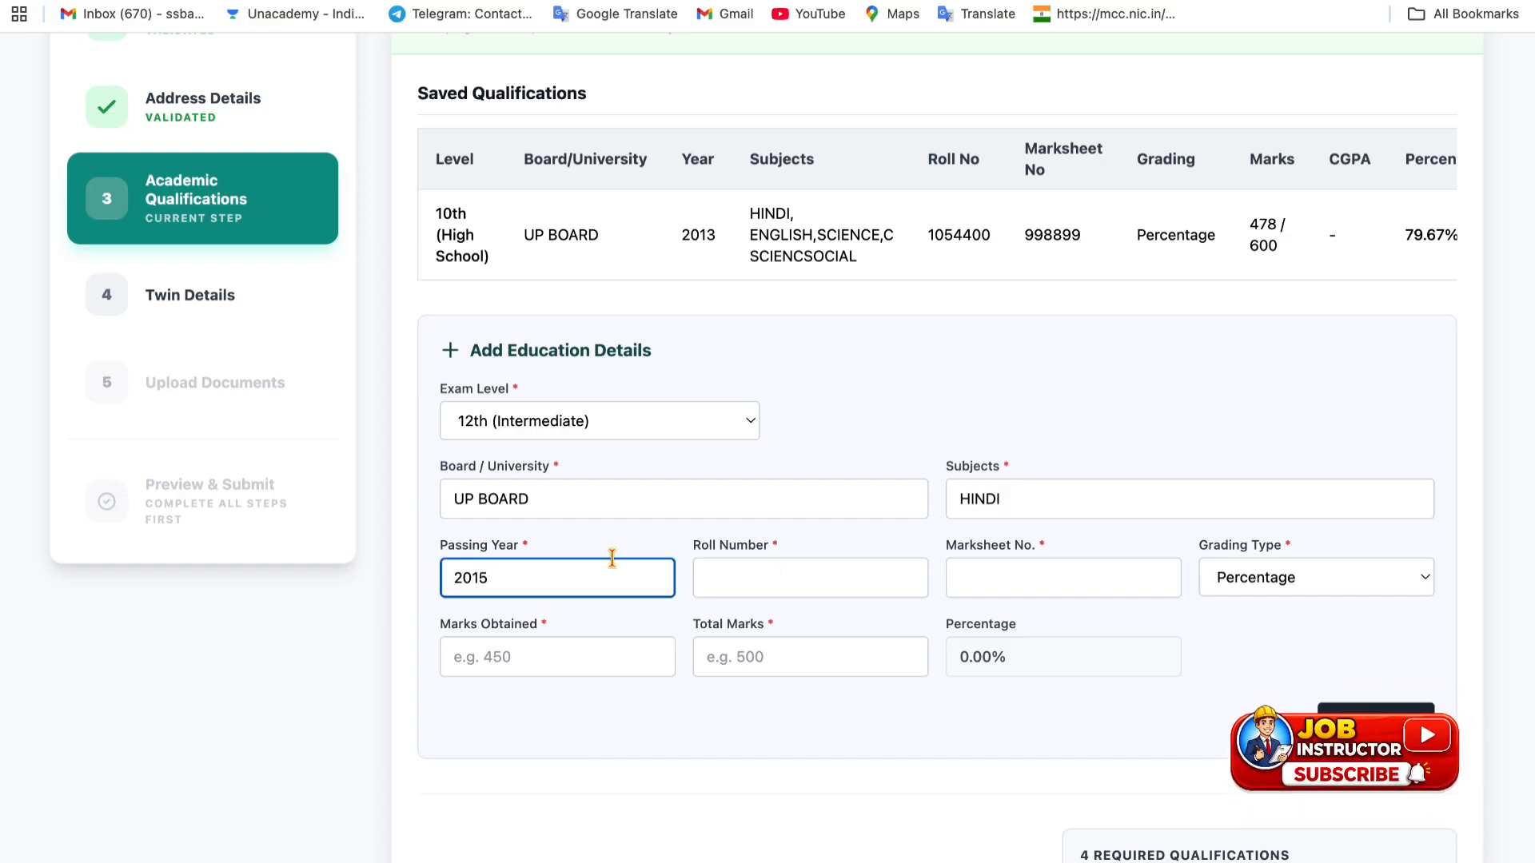
left_click(760, 578)
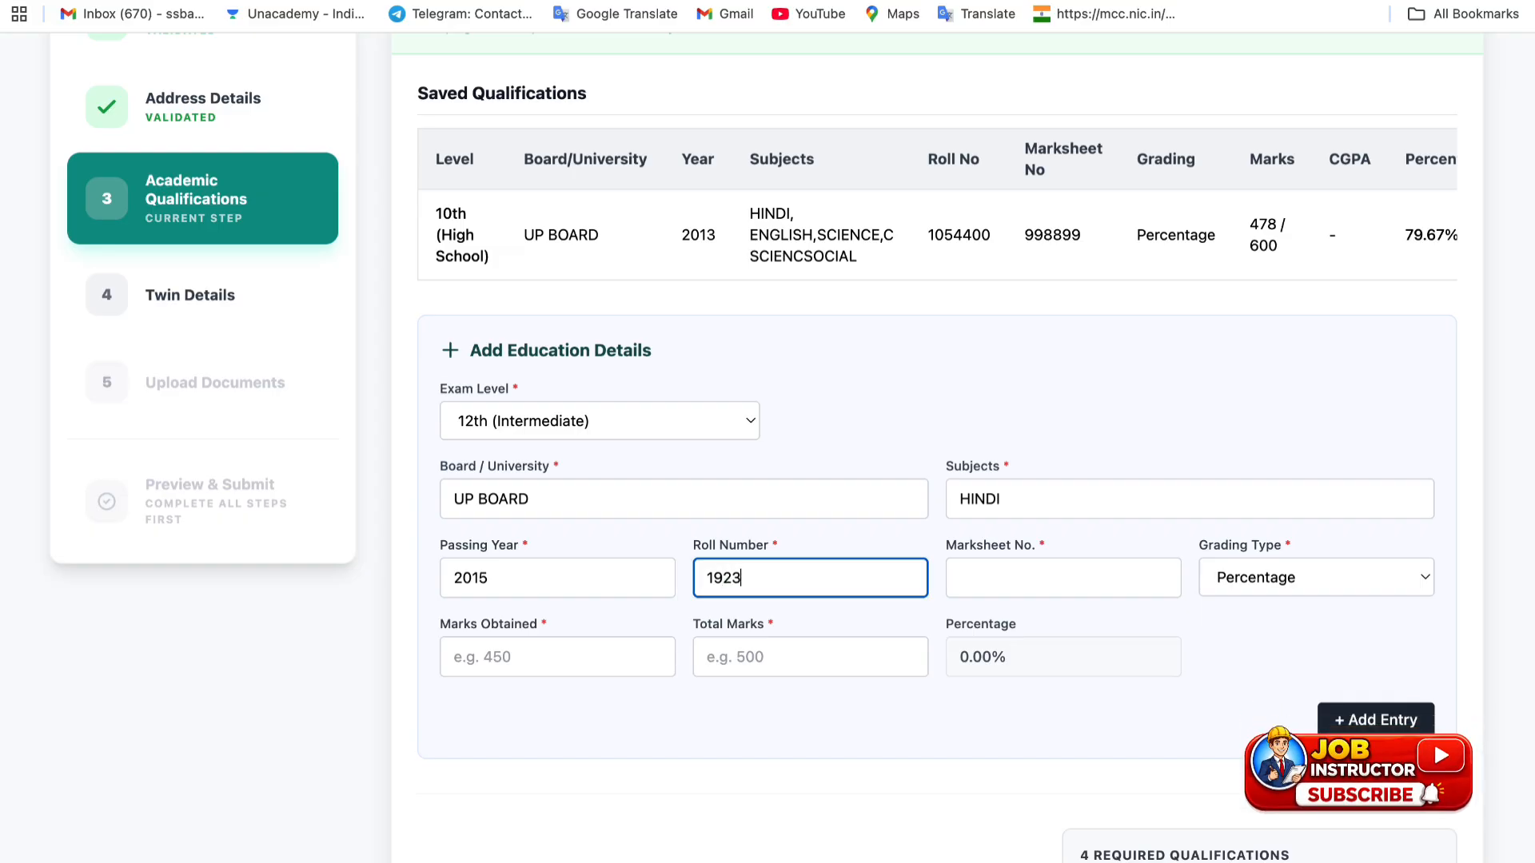
left_click(943, 584)
type("34534")
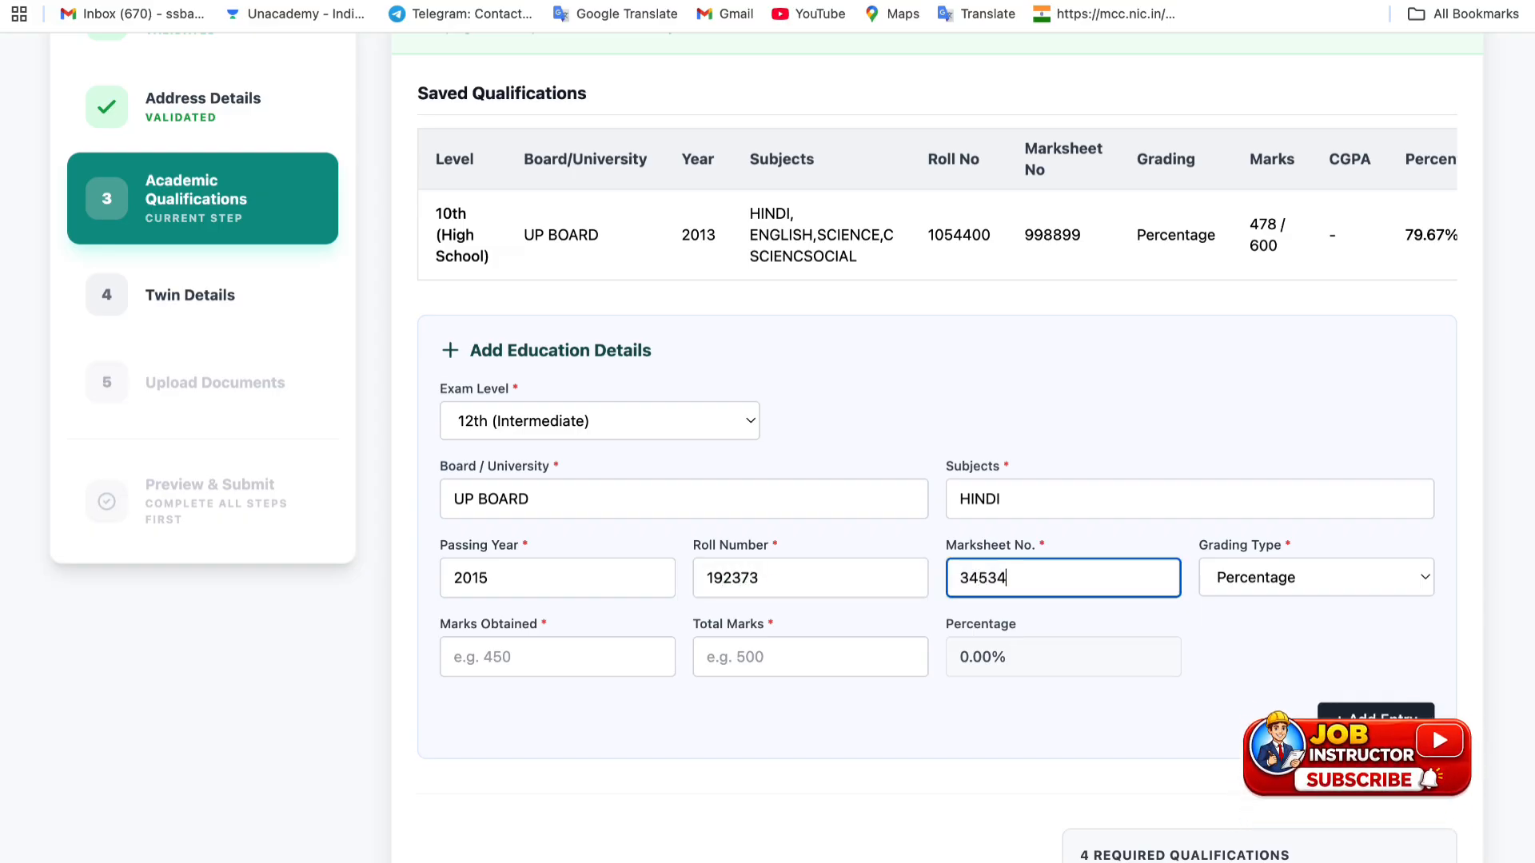
type("3")
left_click(1272, 579)
left_click(1271, 577)
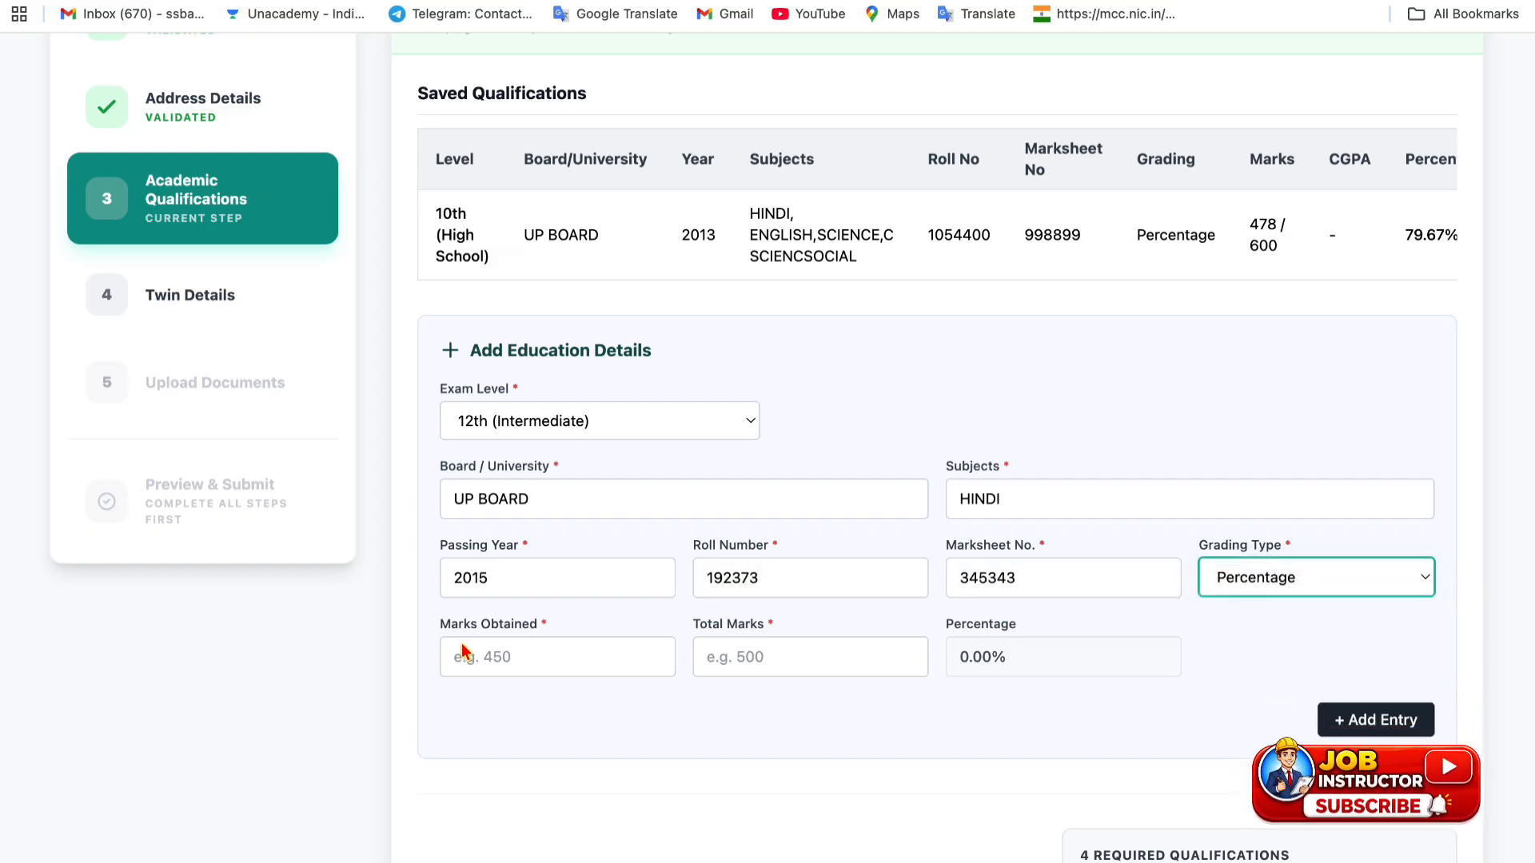
left_click(583, 657)
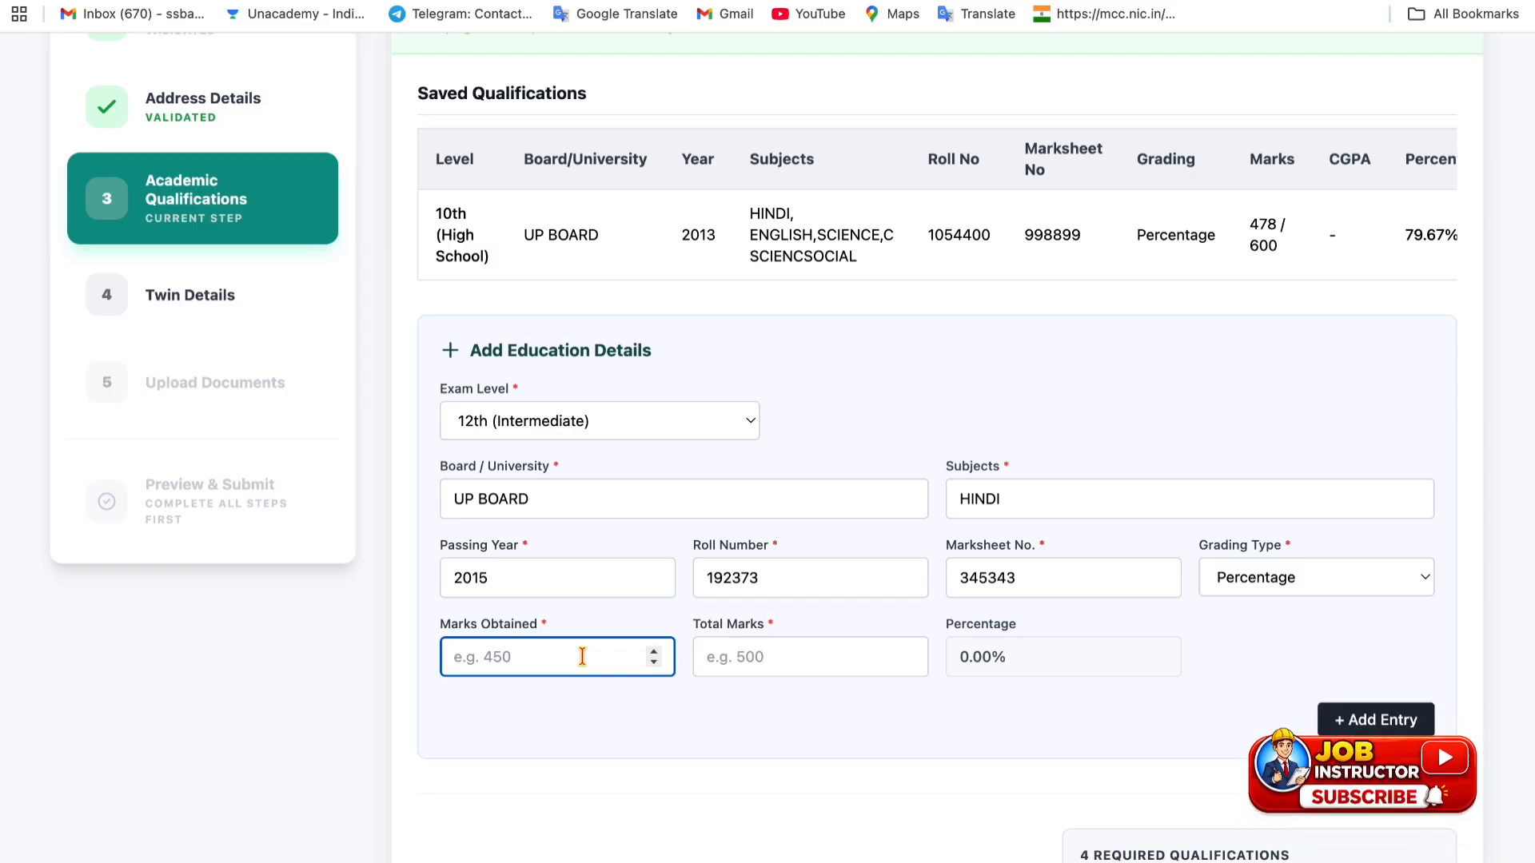
left_click(1286, 587)
- Switch grading to CGPA and enter a CGPA of 9
left_click(1286, 597)
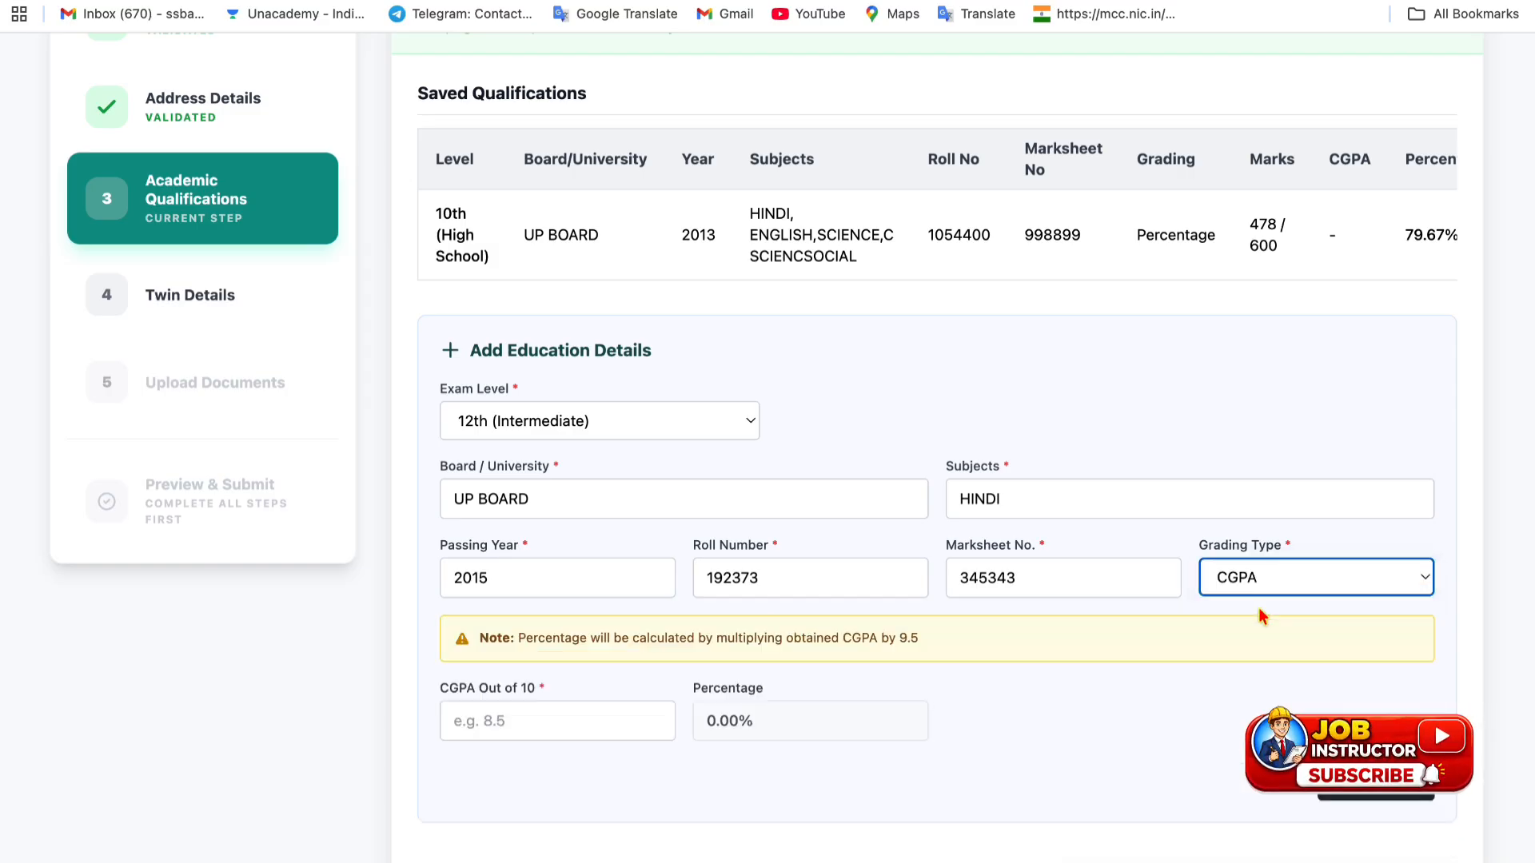
scroll(553, 615, "down", 1)
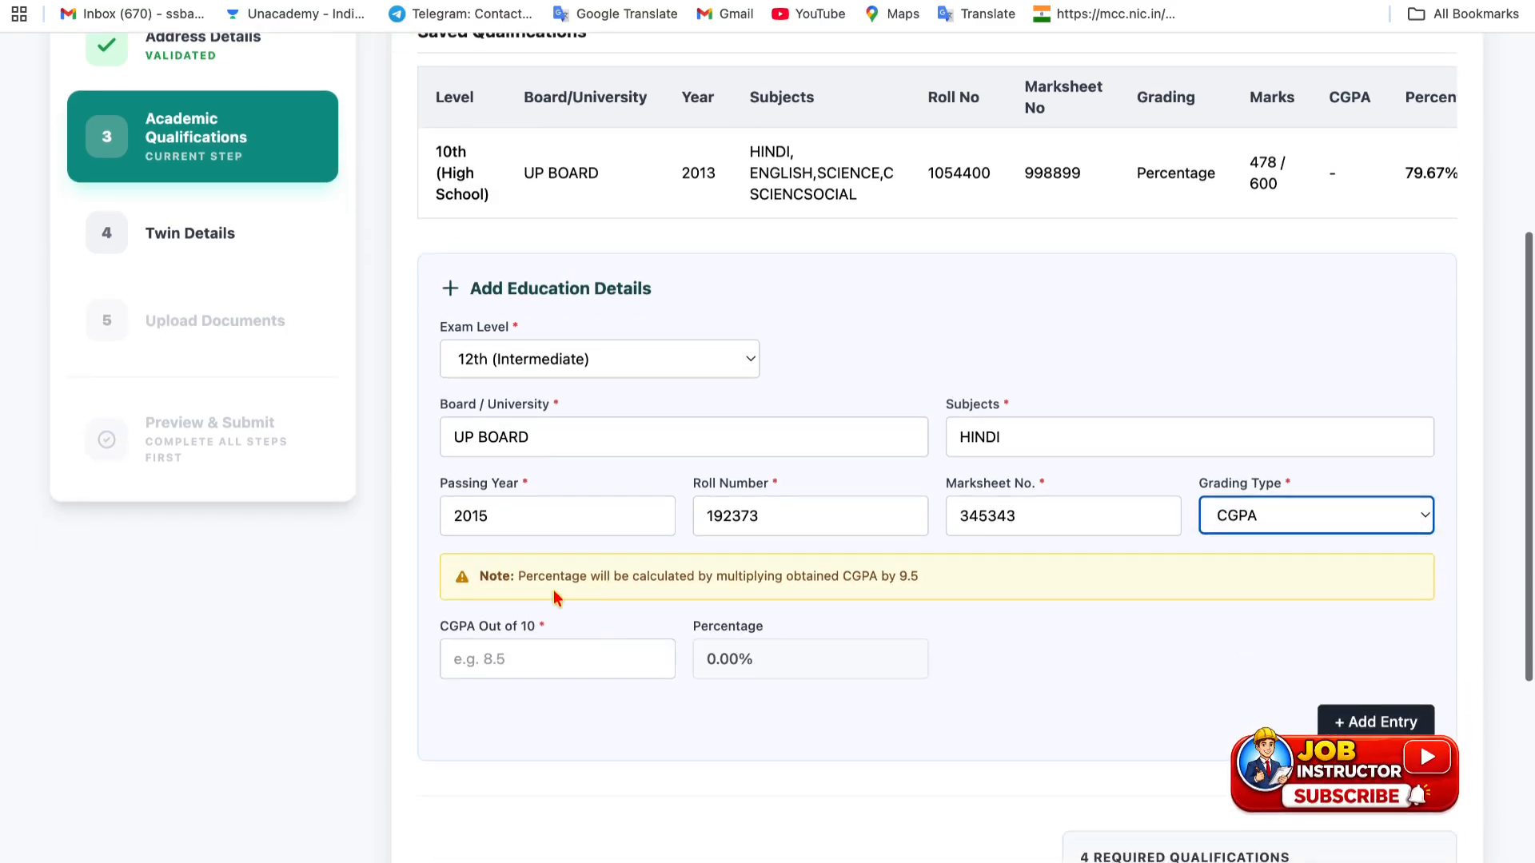
left_click_drag(546, 576, 920, 582)
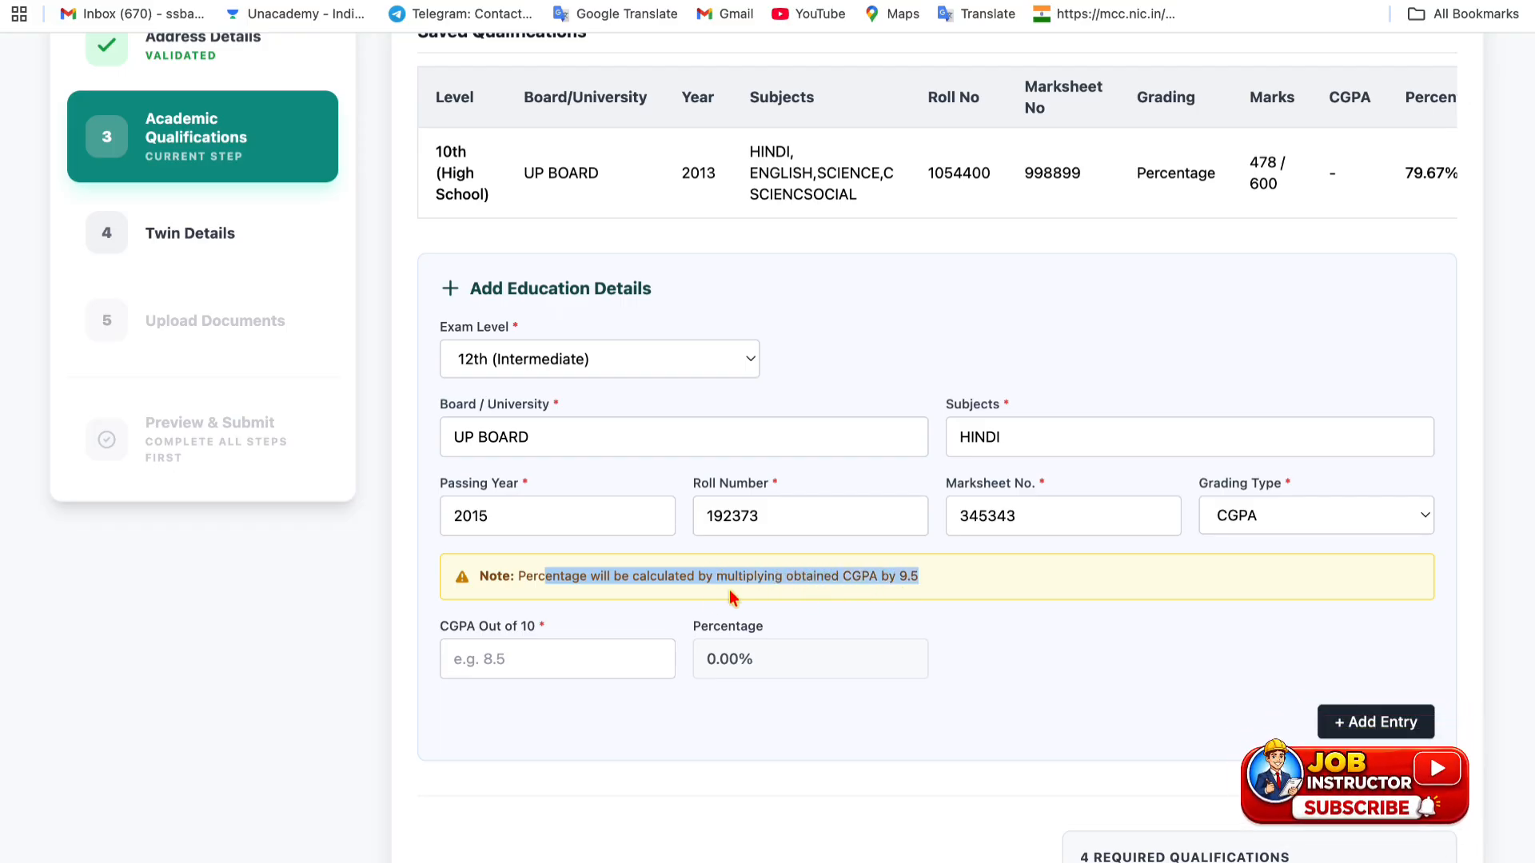
left_click(538, 660)
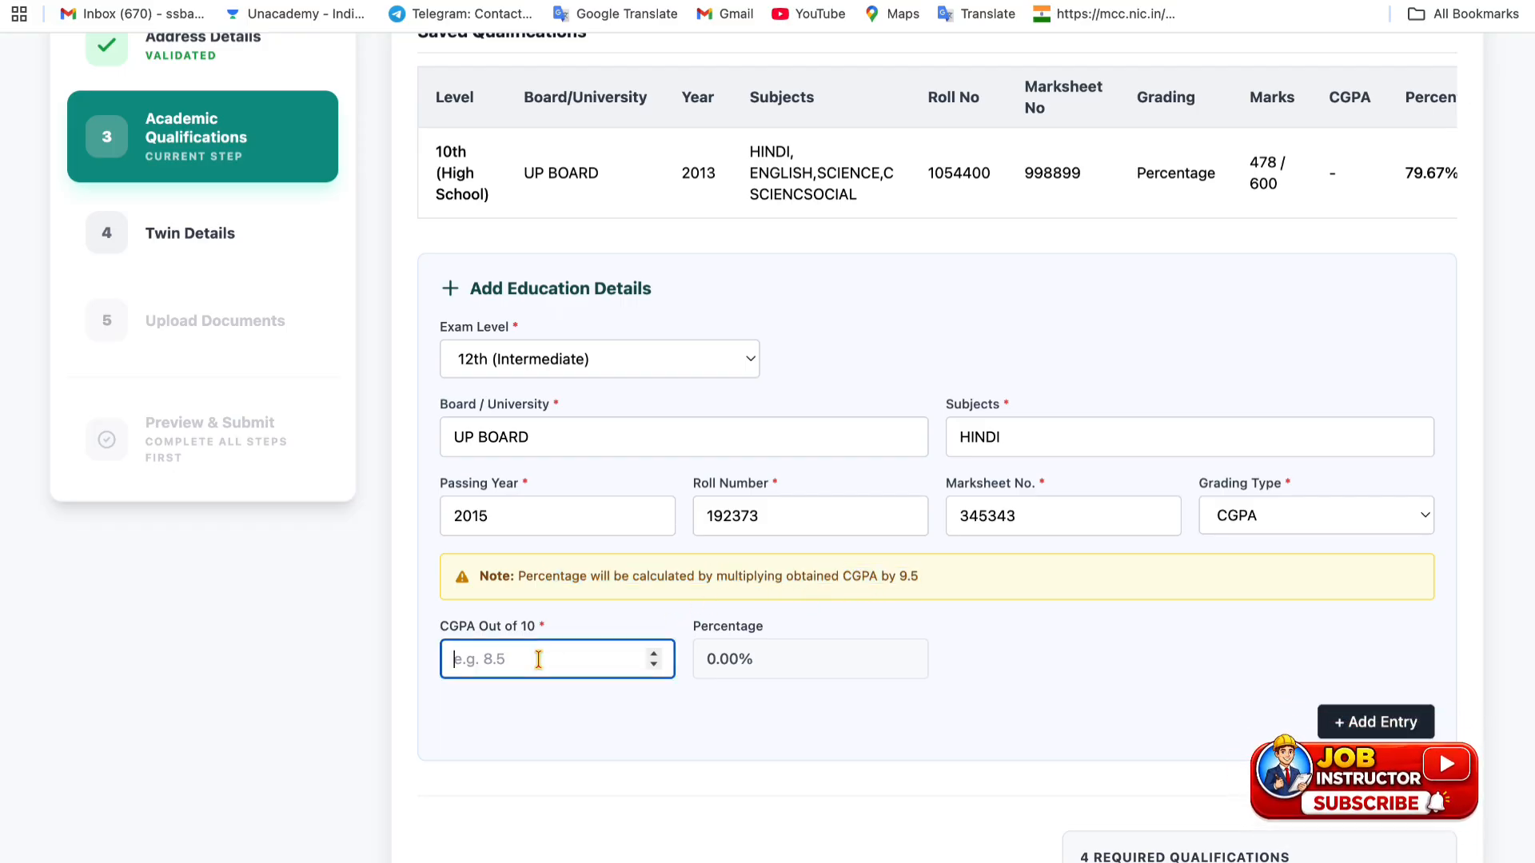
type("9")
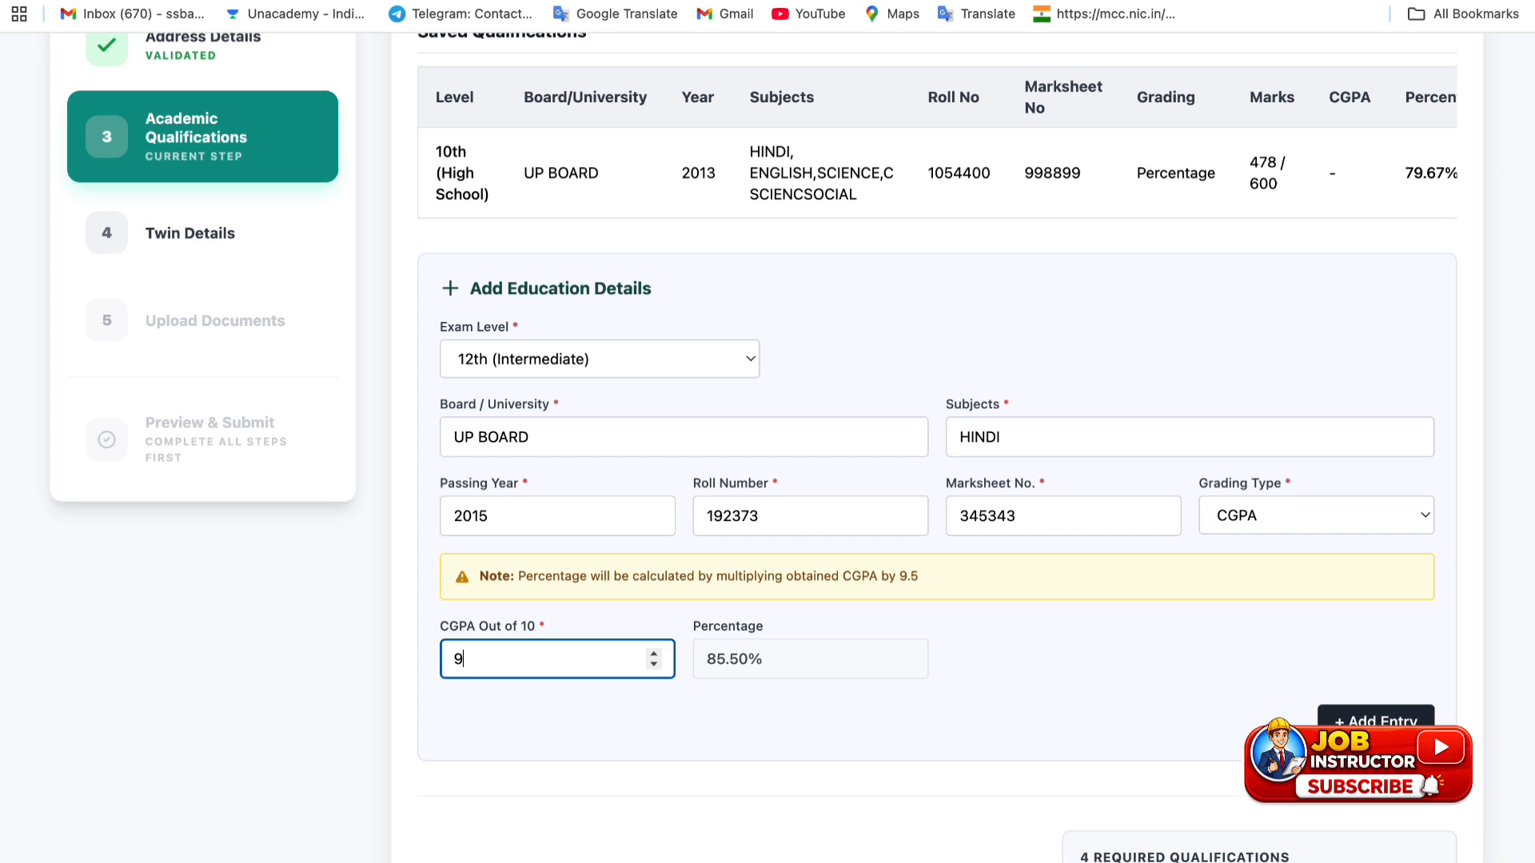
left_click(765, 729)
- Return to Percentage grading, enter 466 out of 500, and add the entry
left_click(1251, 505)
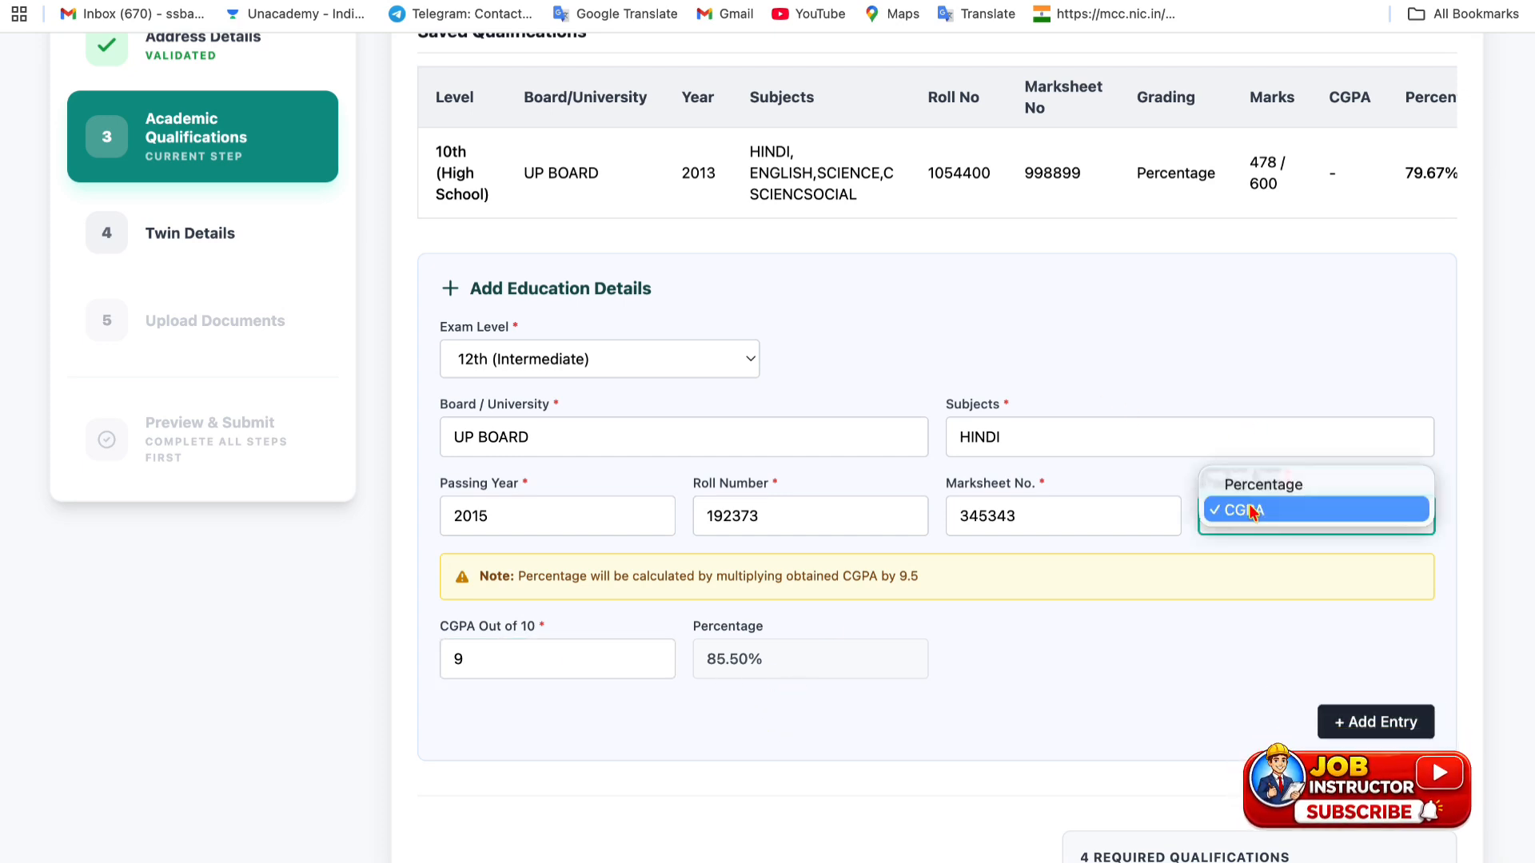
left_click(1239, 481)
left_click(502, 598)
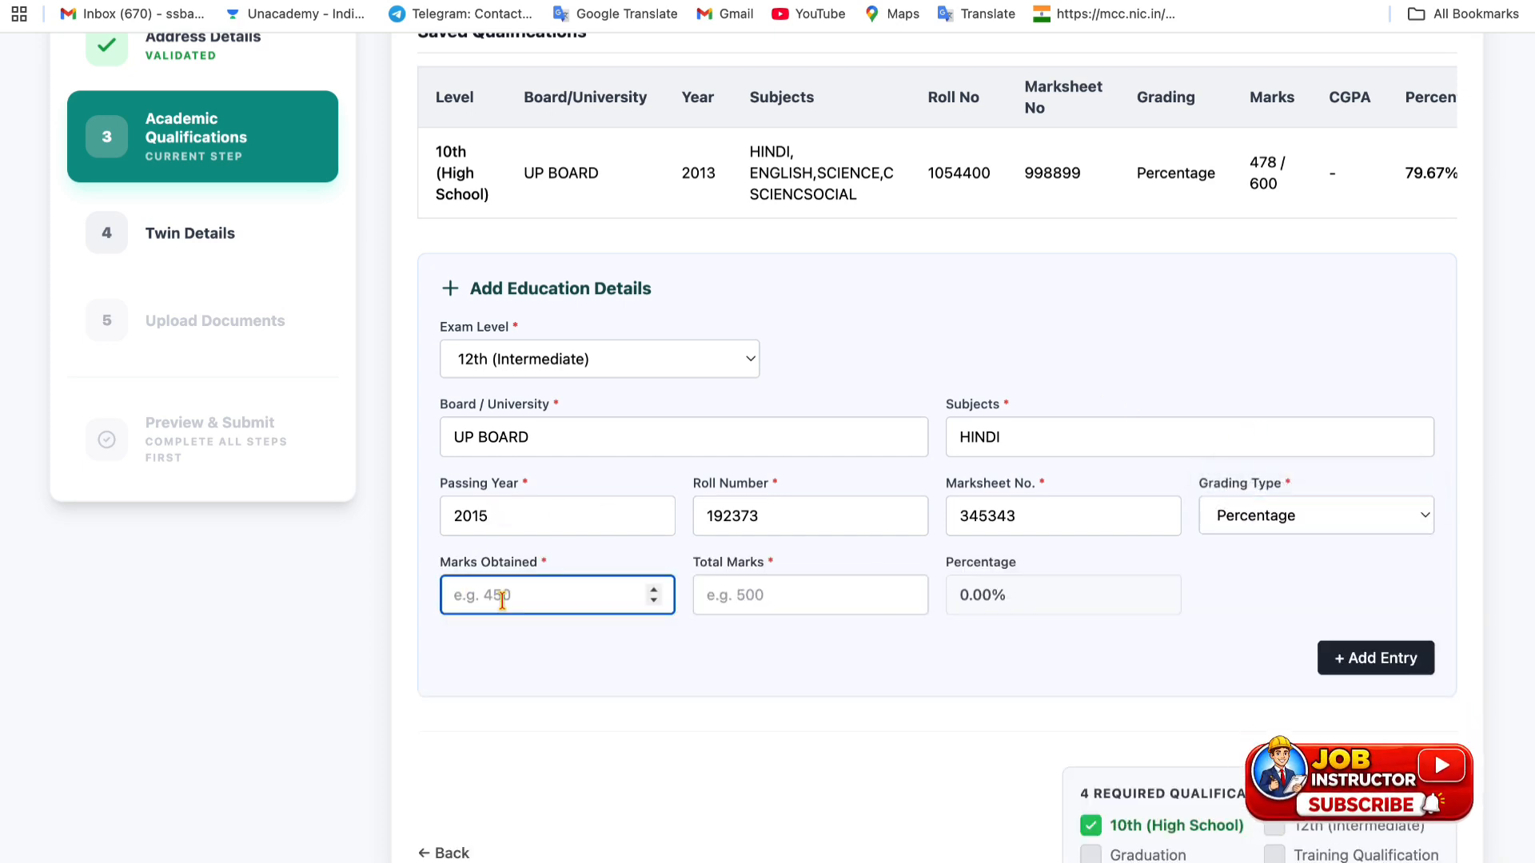
type("466")
left_click(778, 595)
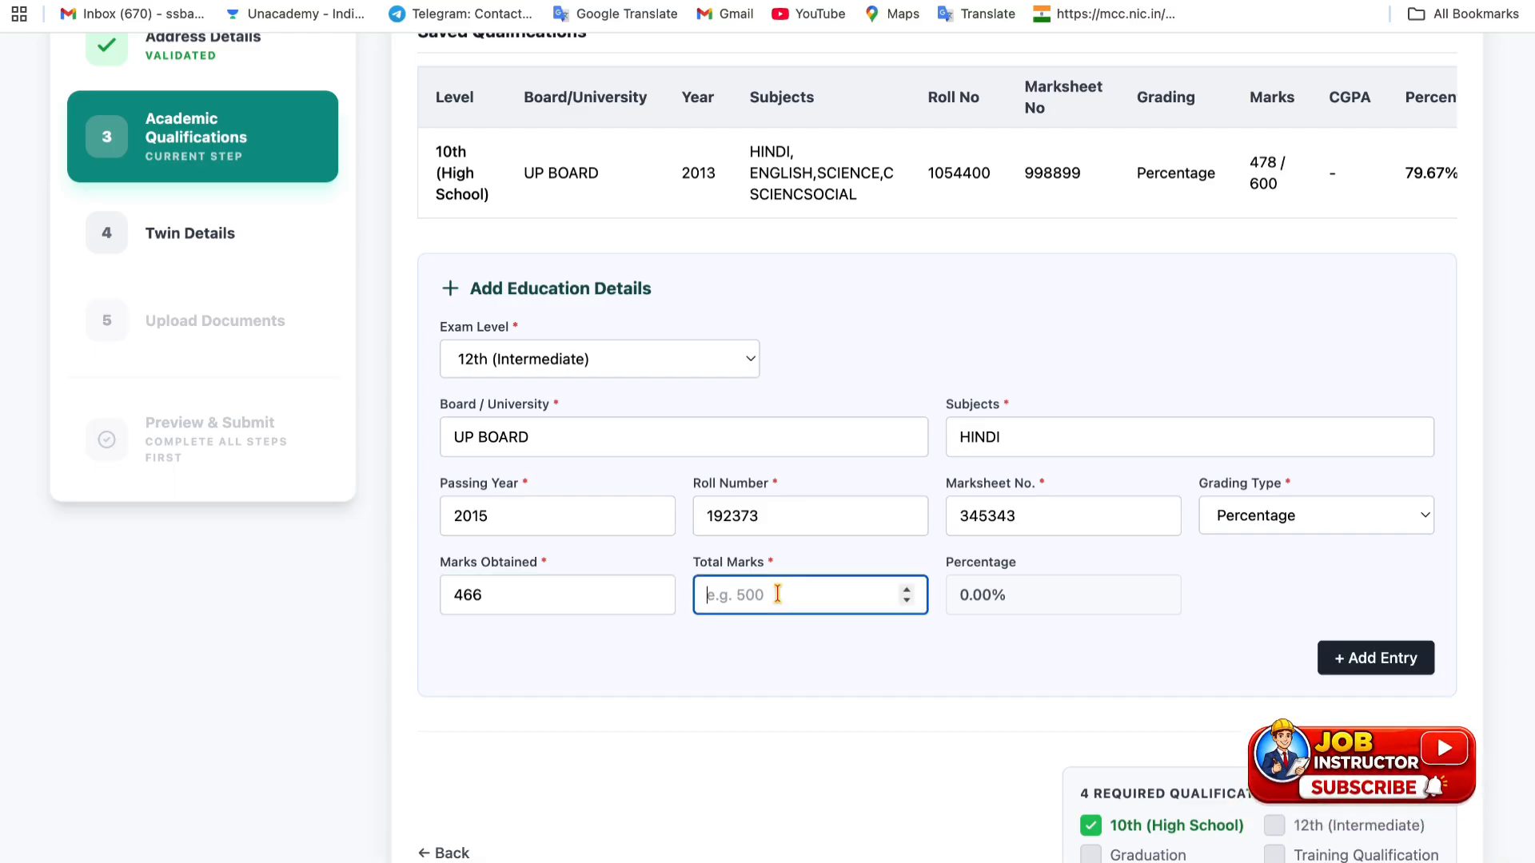
type("500")
left_click(1348, 646)
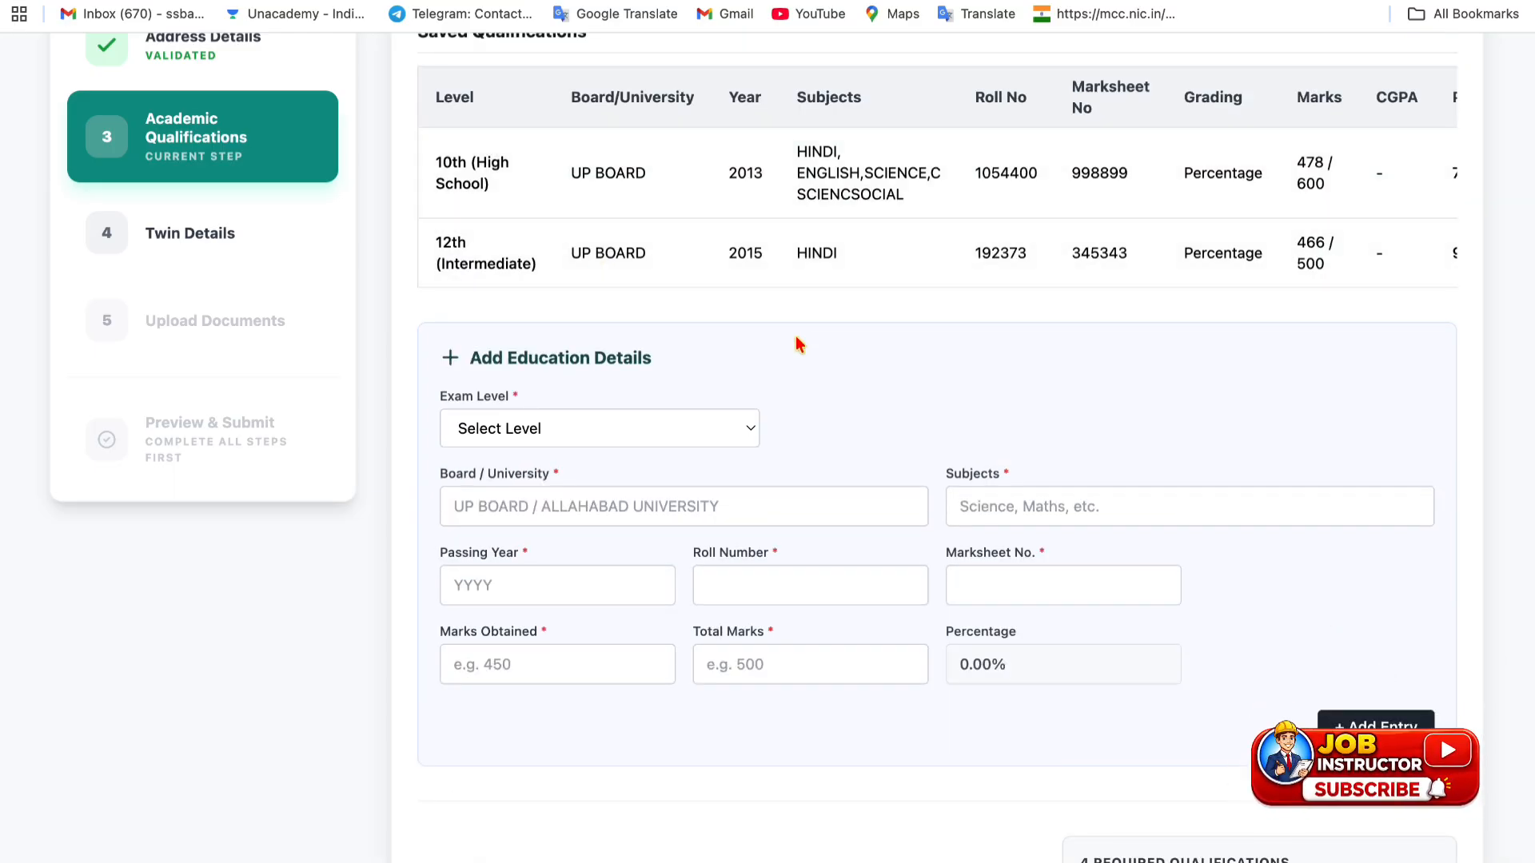
- Review the required qualifications list before starting the next entry
scroll(795, 336, "down", 3)
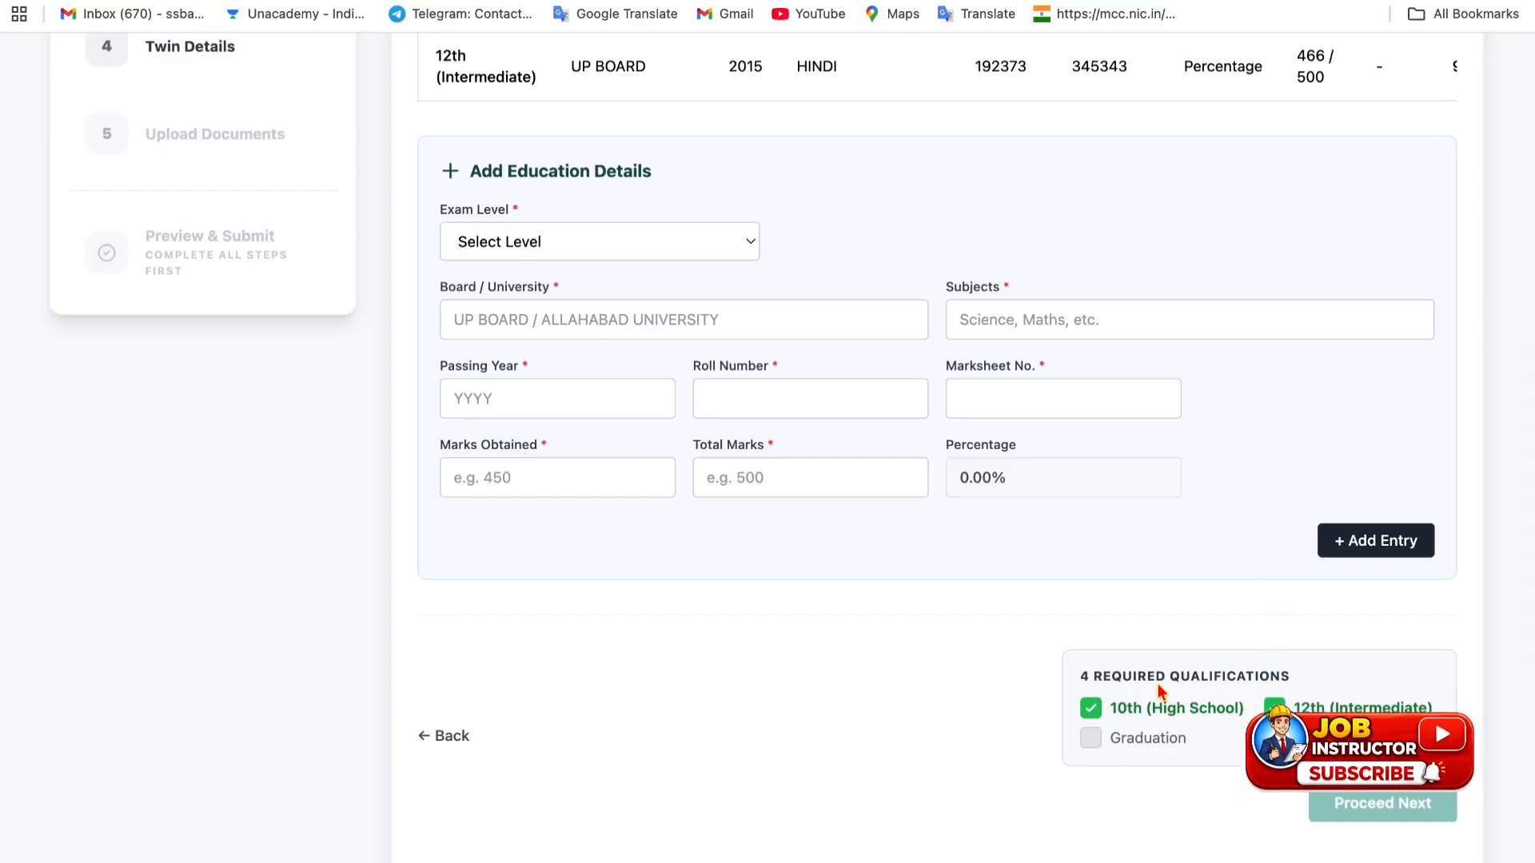
left_click_drag(1083, 676, 1259, 675)
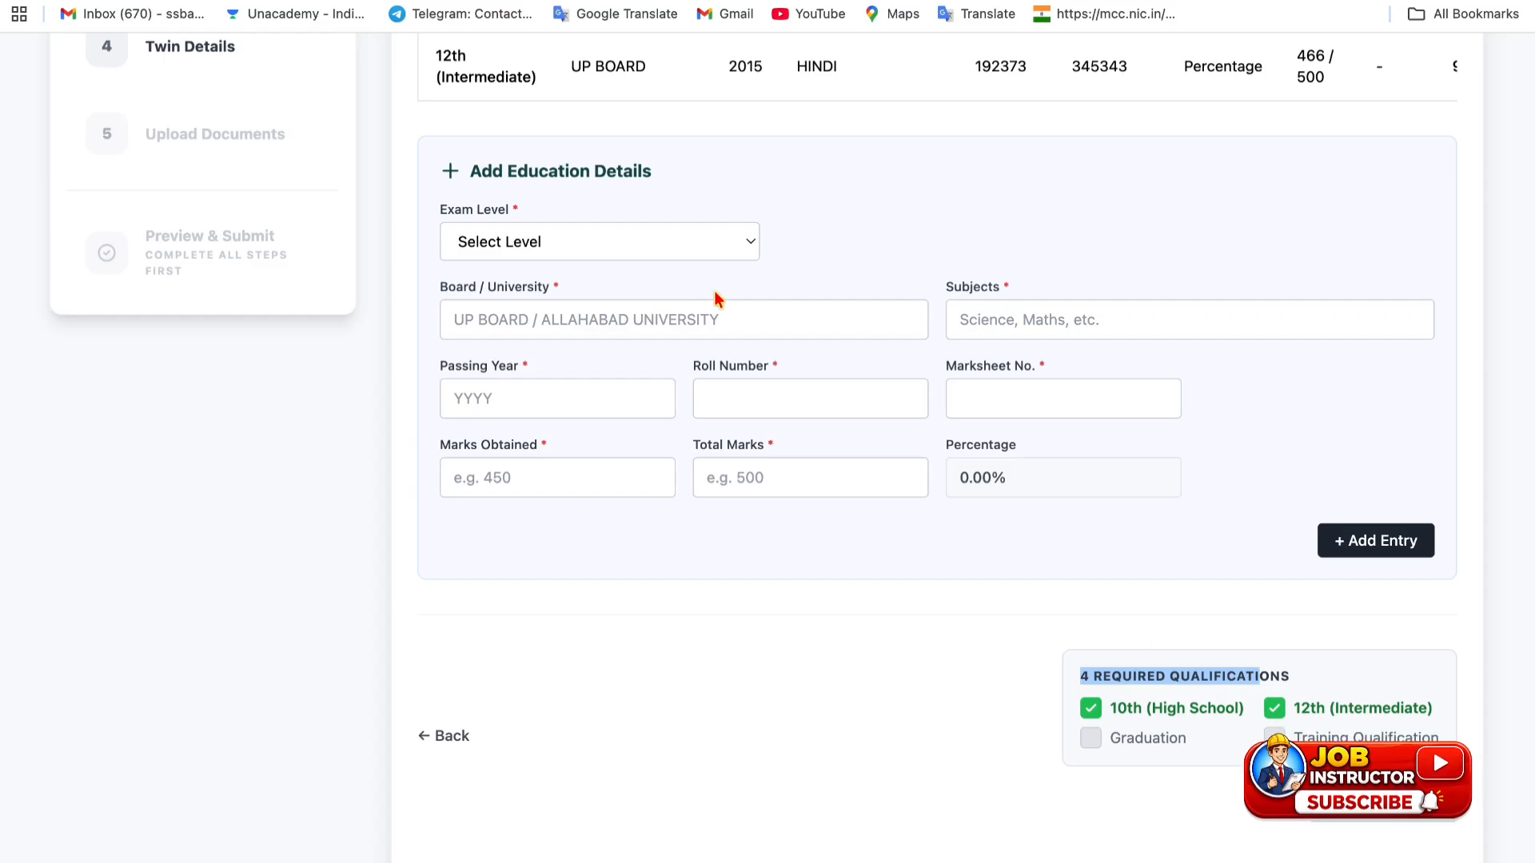
left_click(628, 234)
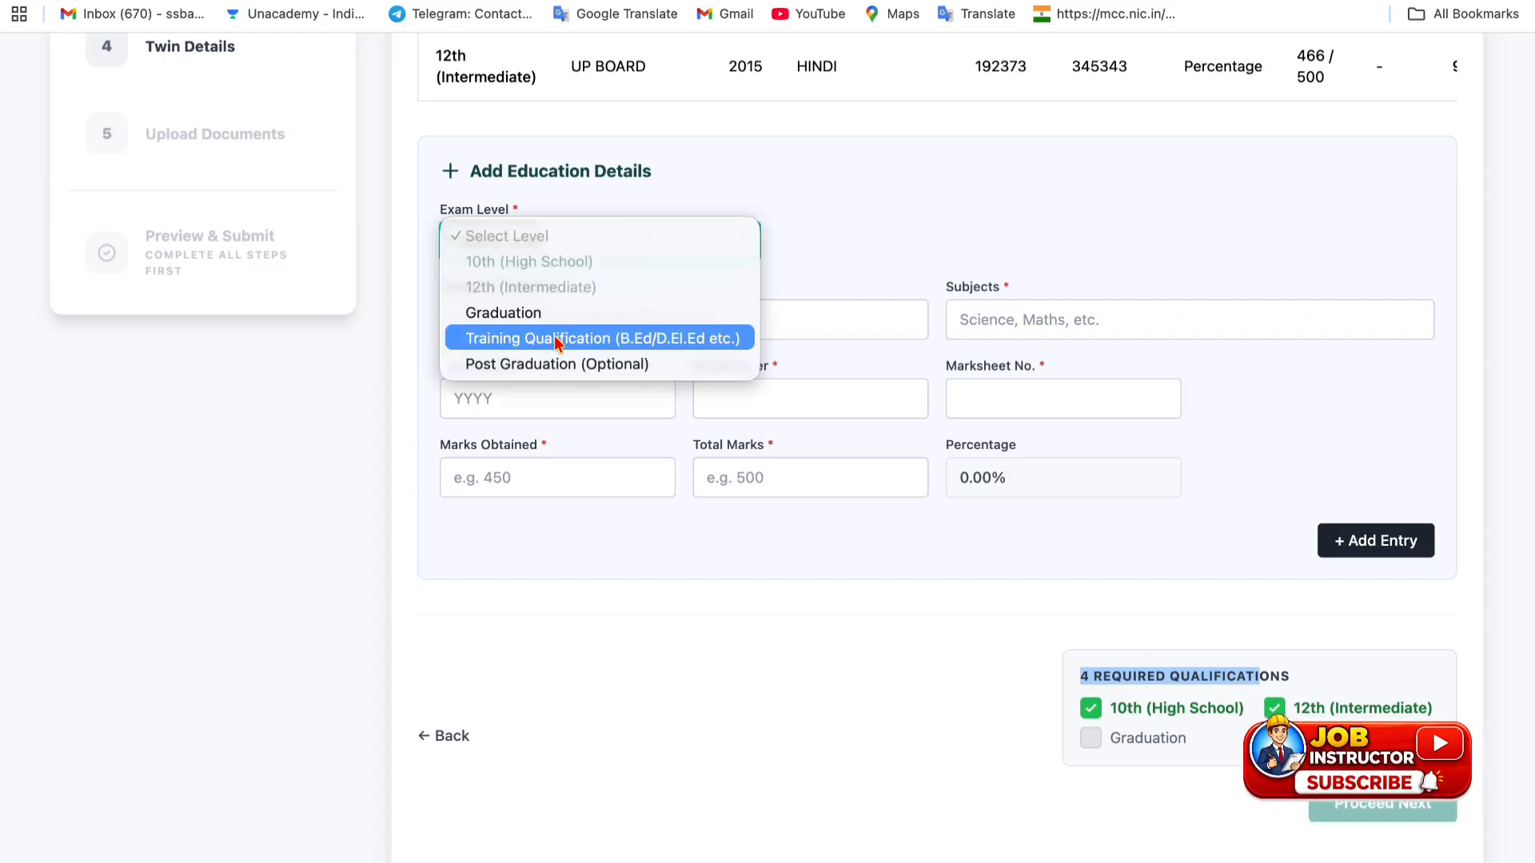
left_click(931, 601)
scroll(915, 591, "up", 3)
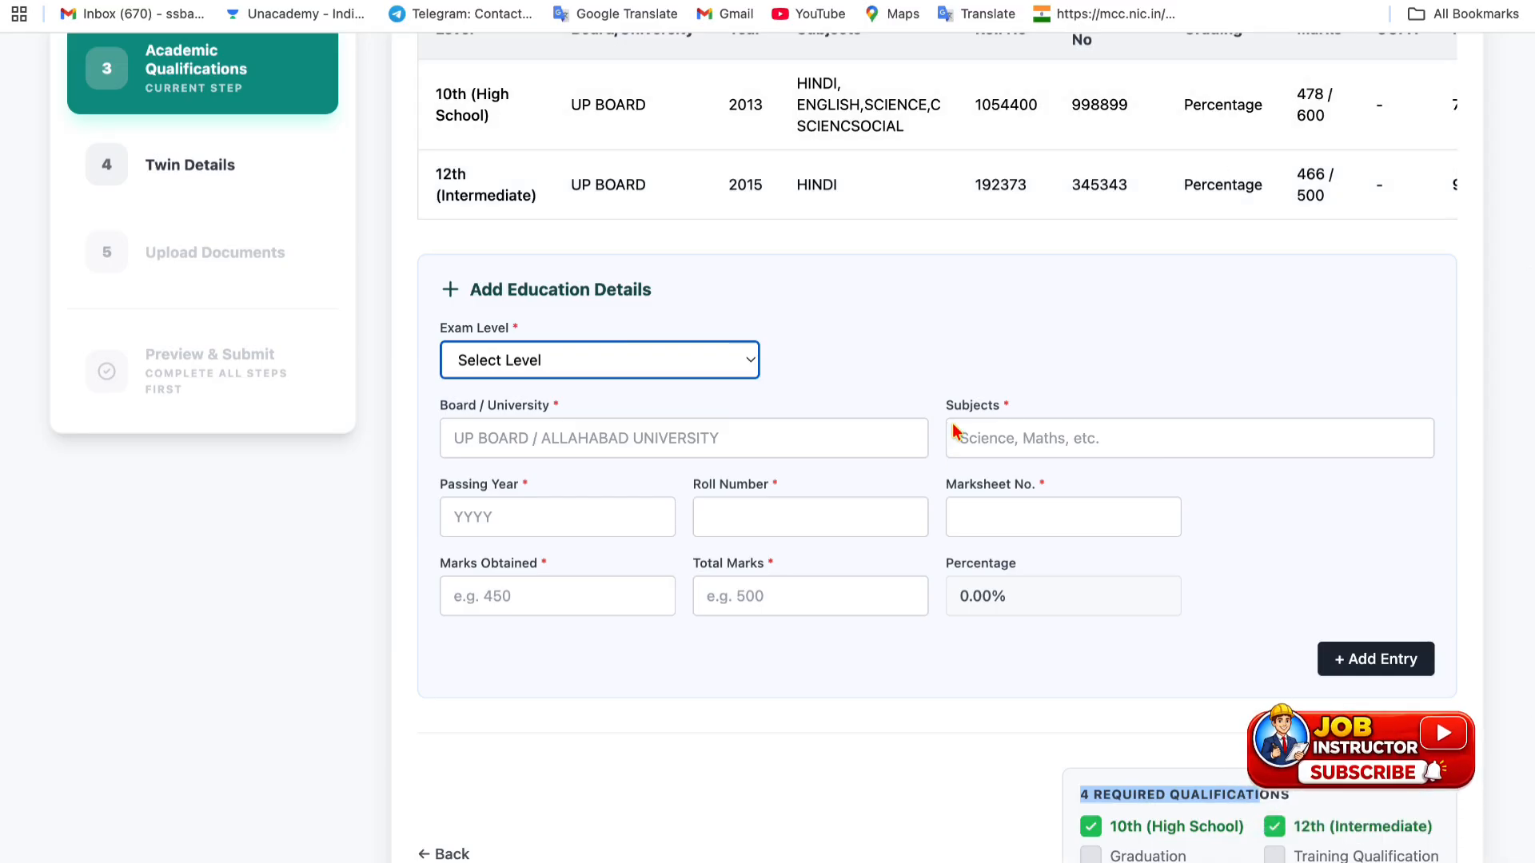
scroll(932, 448, "down", 3)
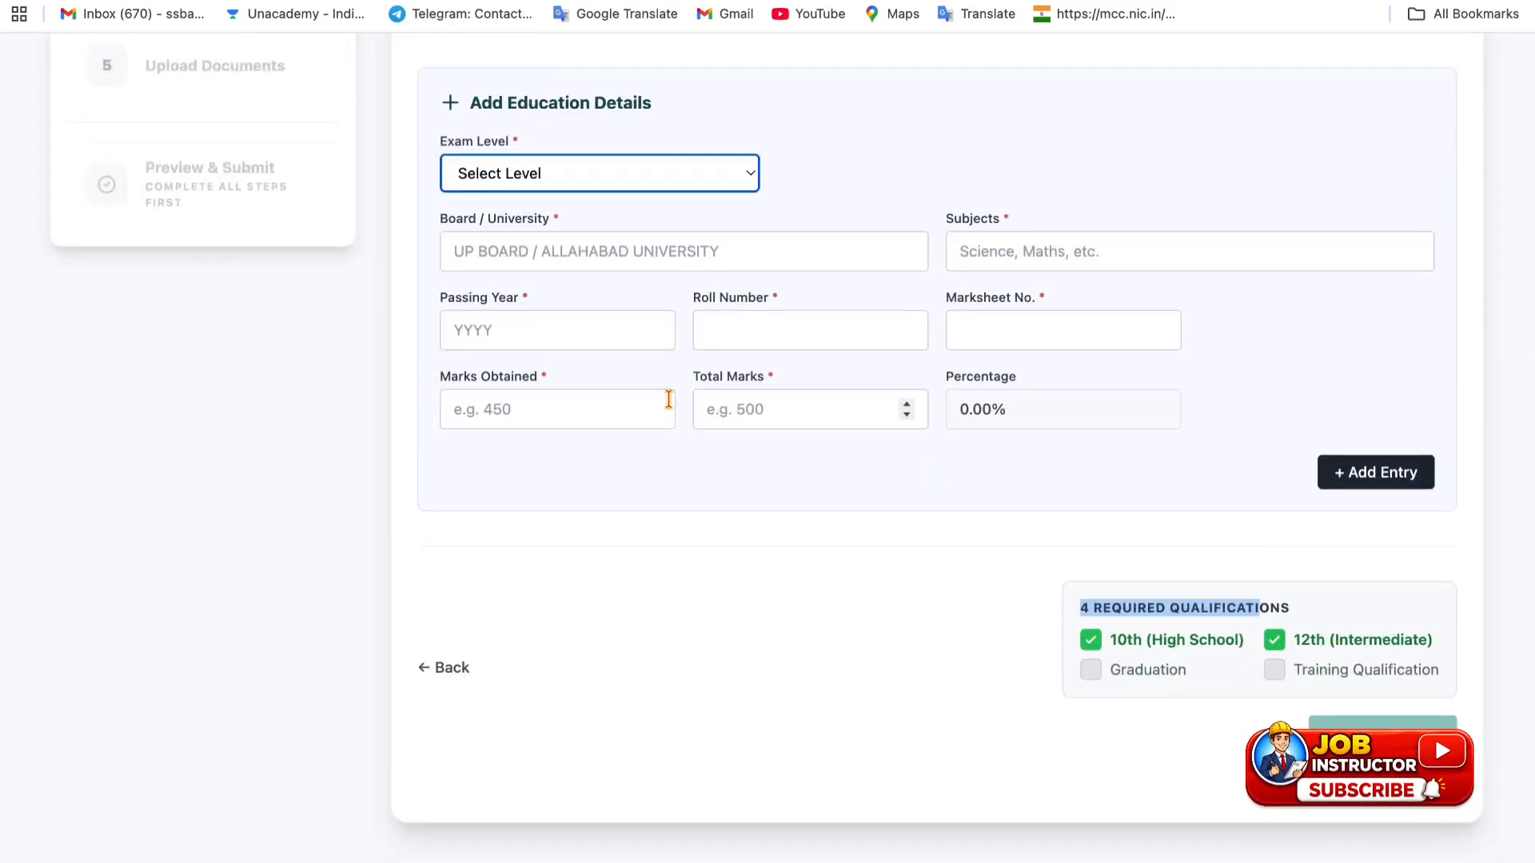
- Start a Graduation entry: MAHATAMA JYOTIBA, SOCIAL SCIENCE, year 2021, roll and marksheet numbers
left_click(549, 189)
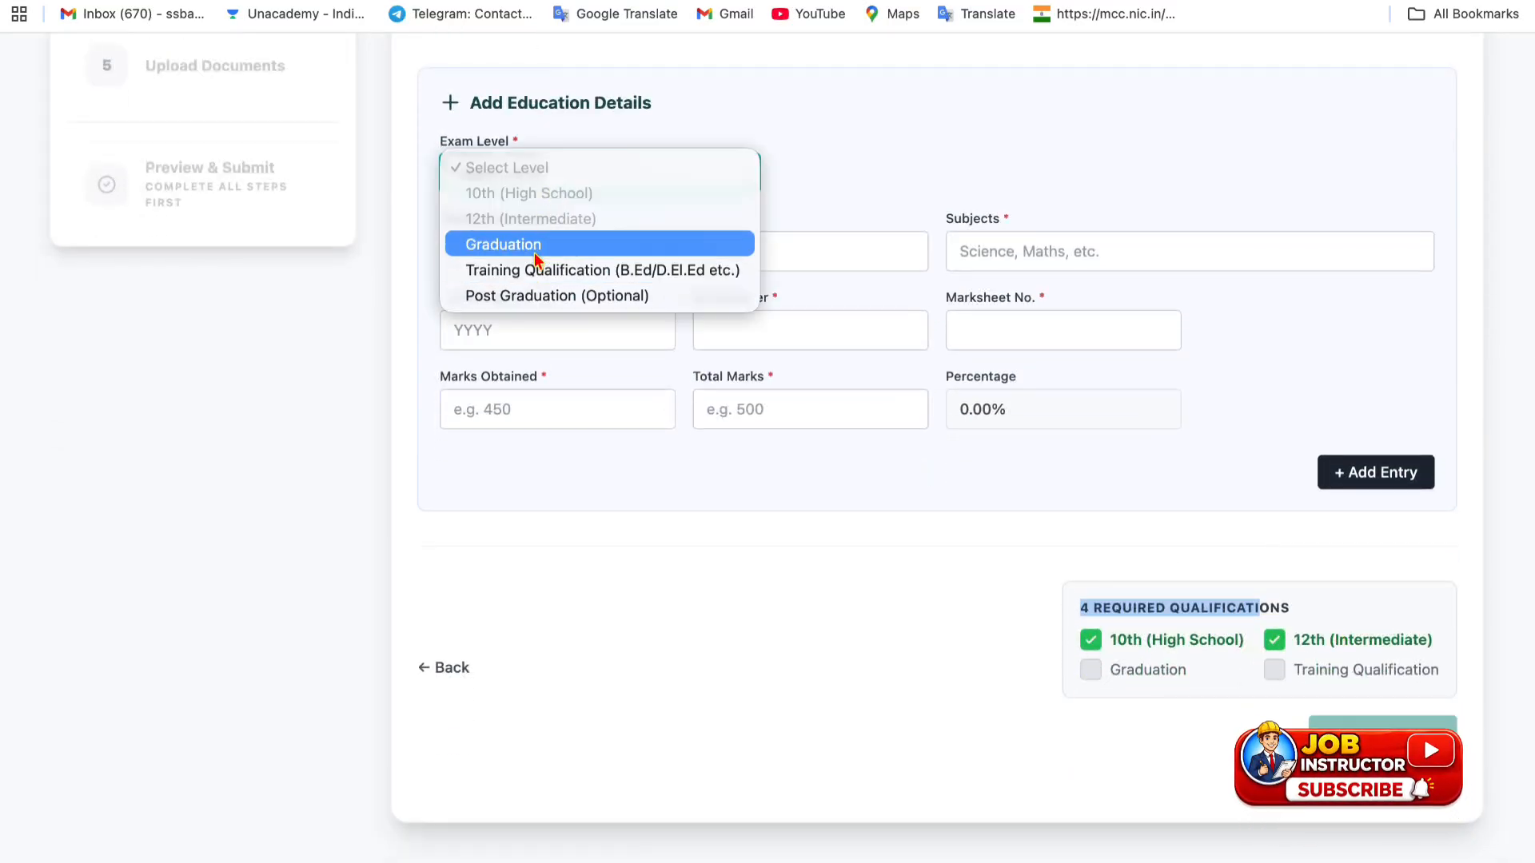
left_click(535, 245)
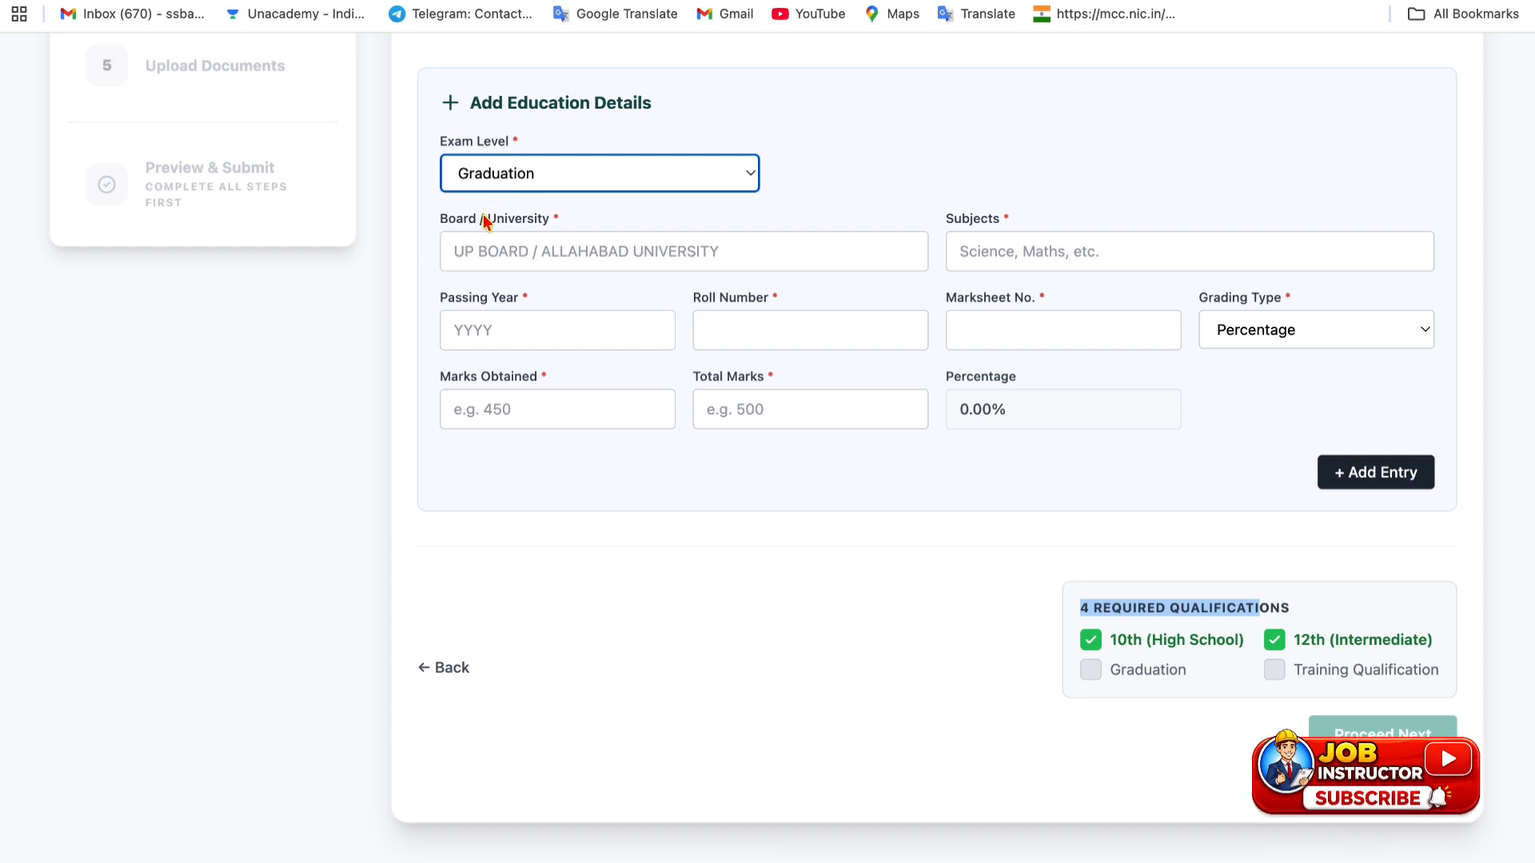
left_click(520, 246)
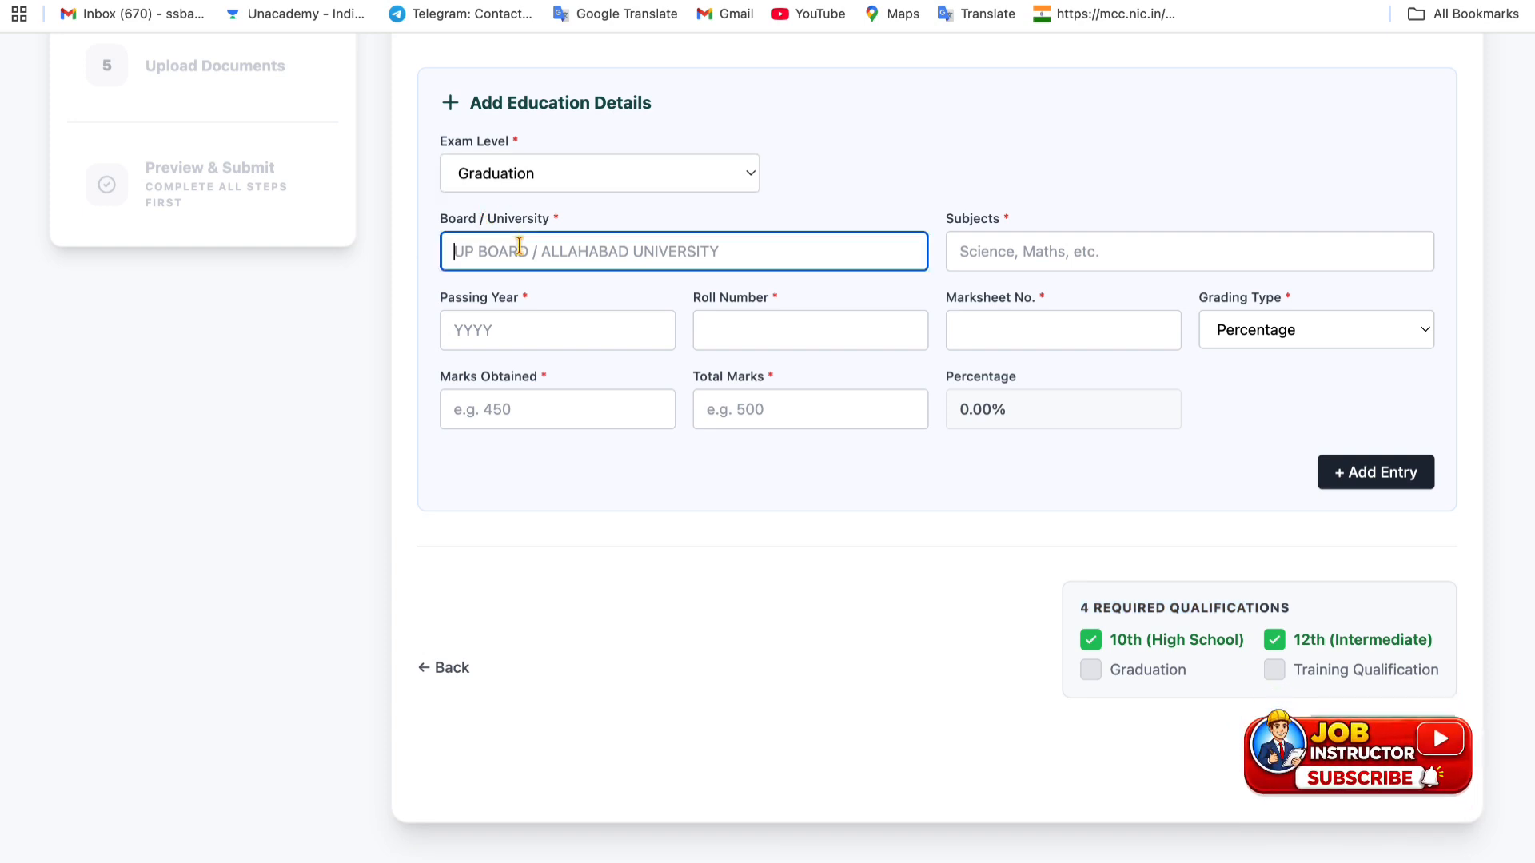
type("MAHATAMA JYOTIBA")
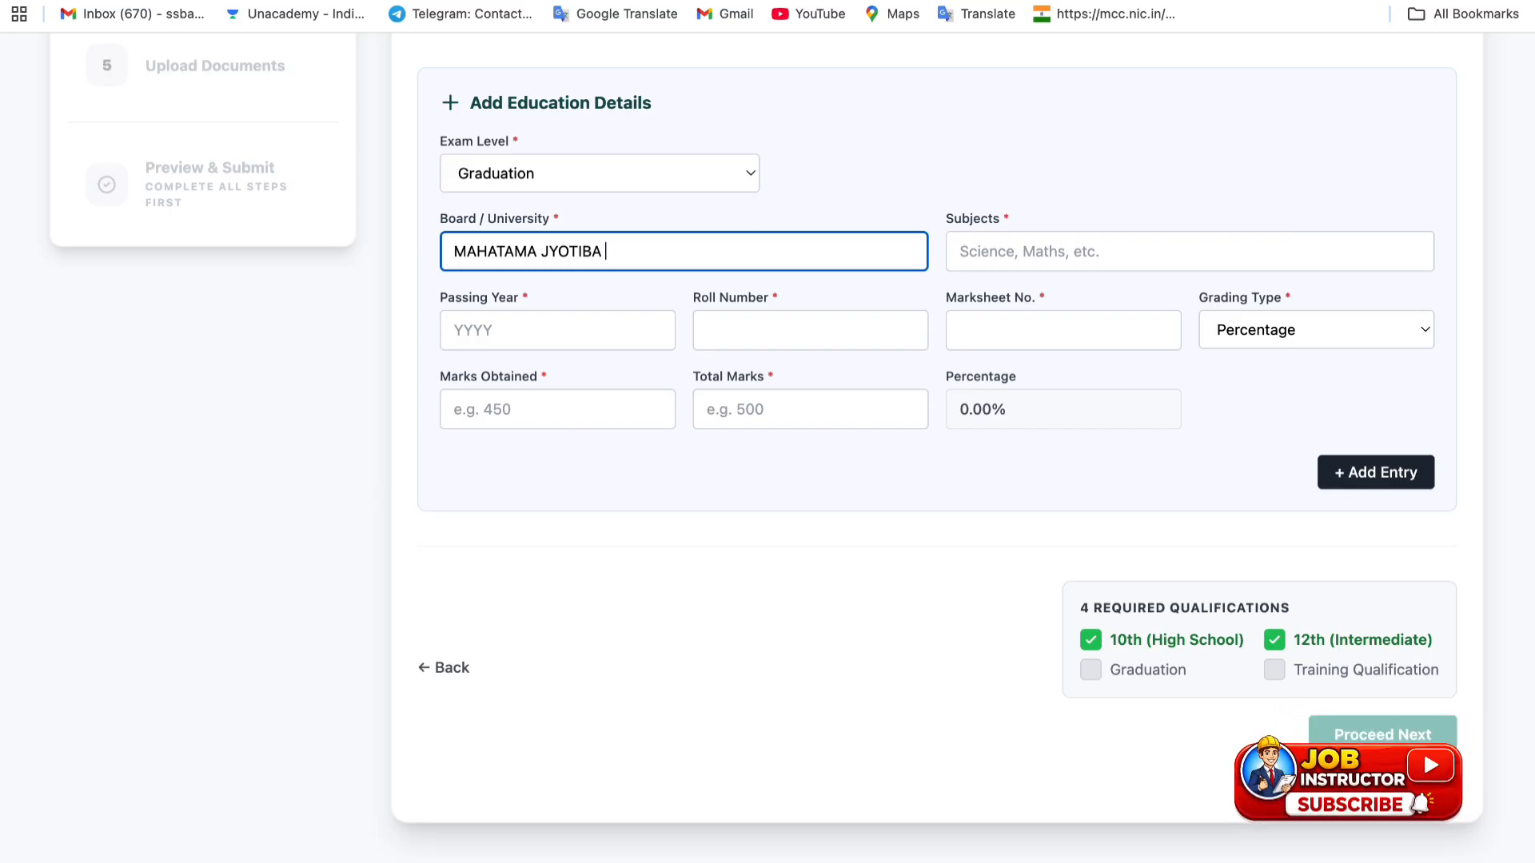
left_click(990, 259)
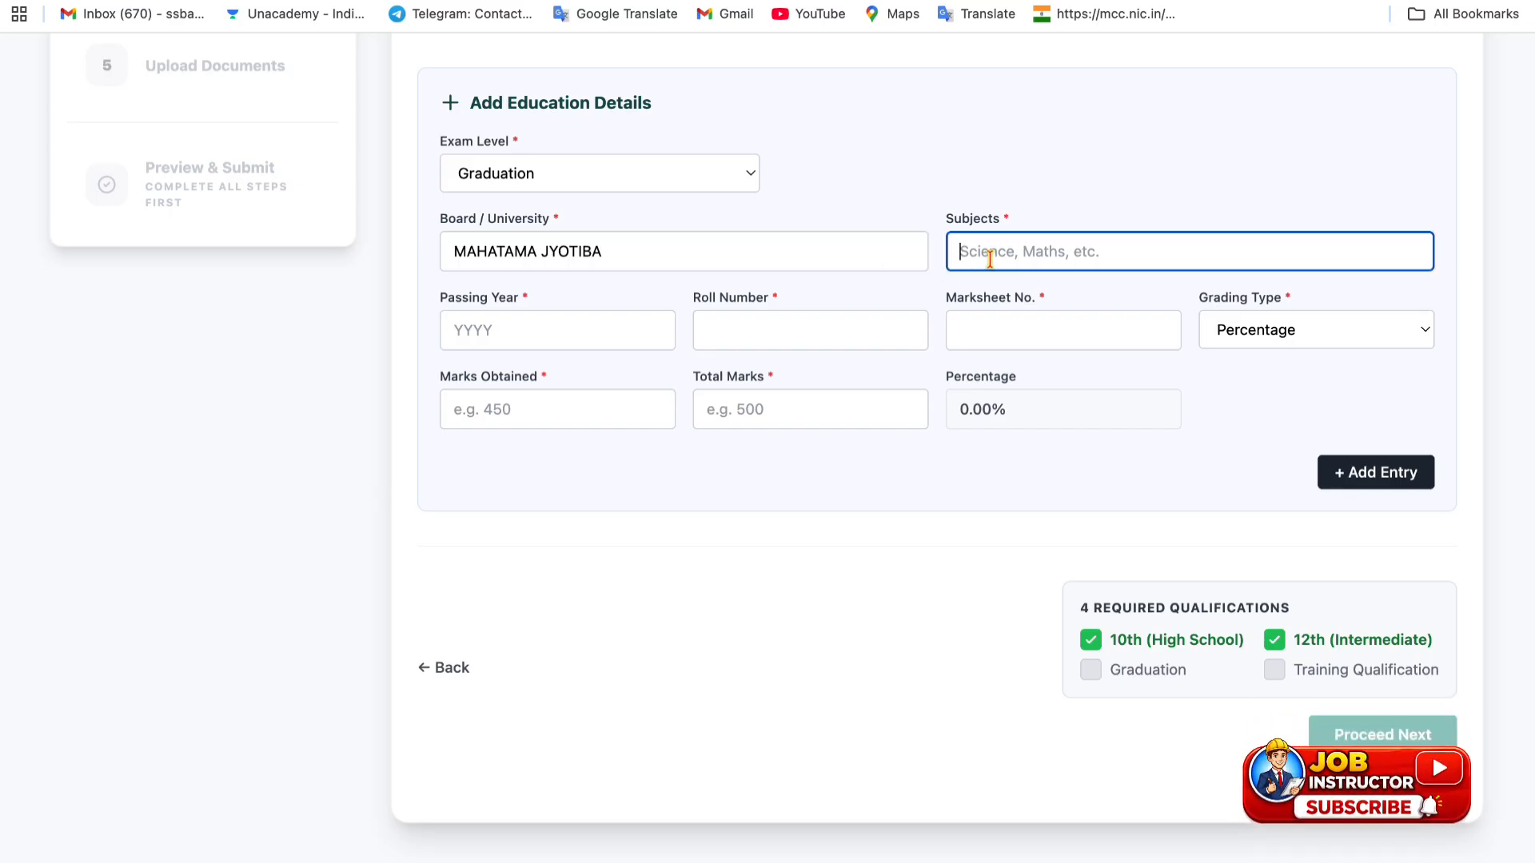
type("SOCIAL SCIENCE")
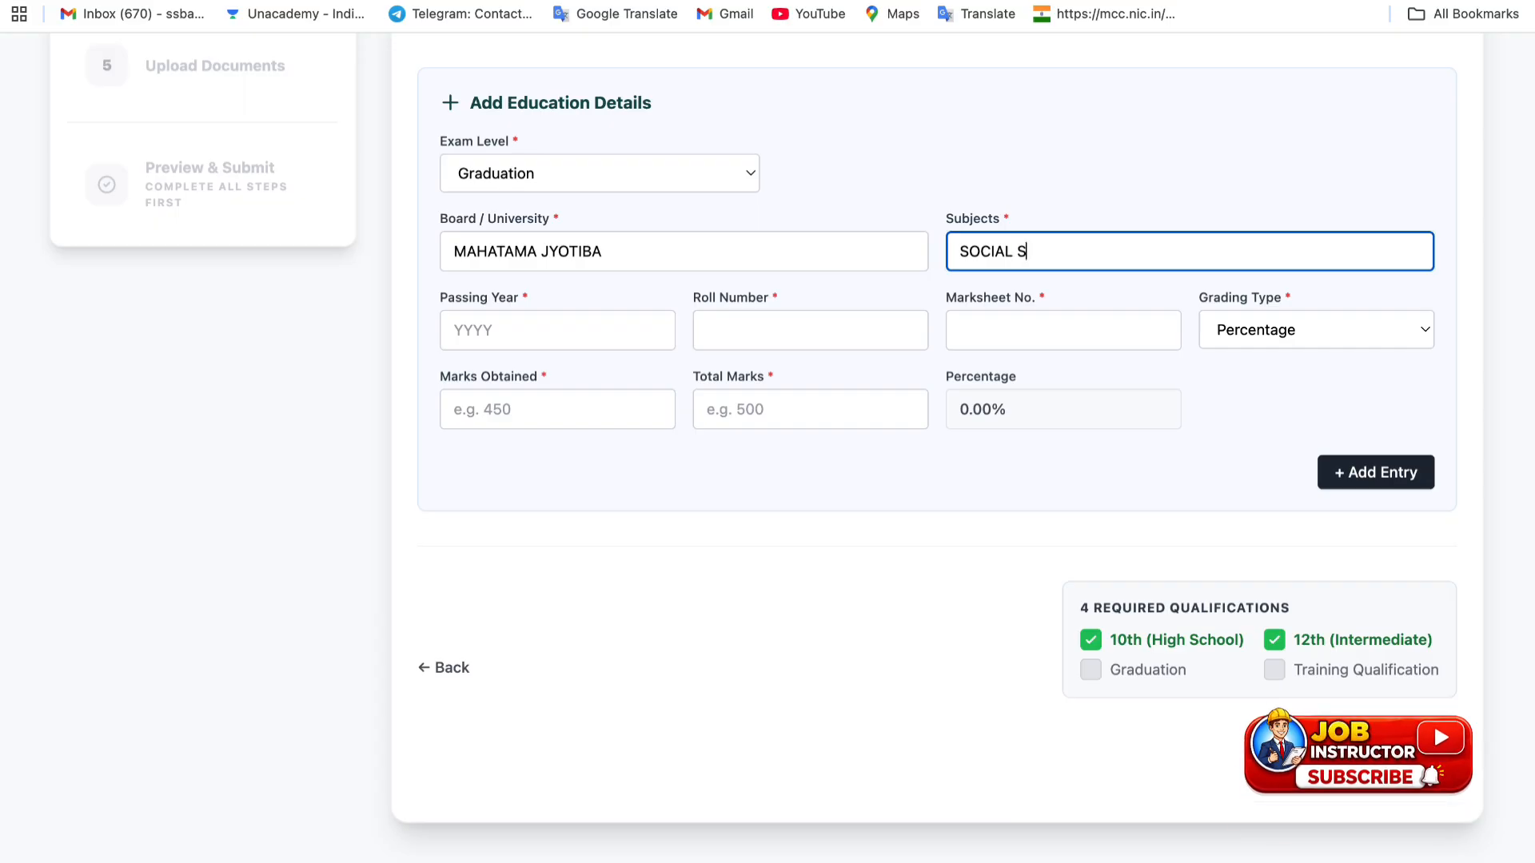
left_click(536, 330)
type("2021")
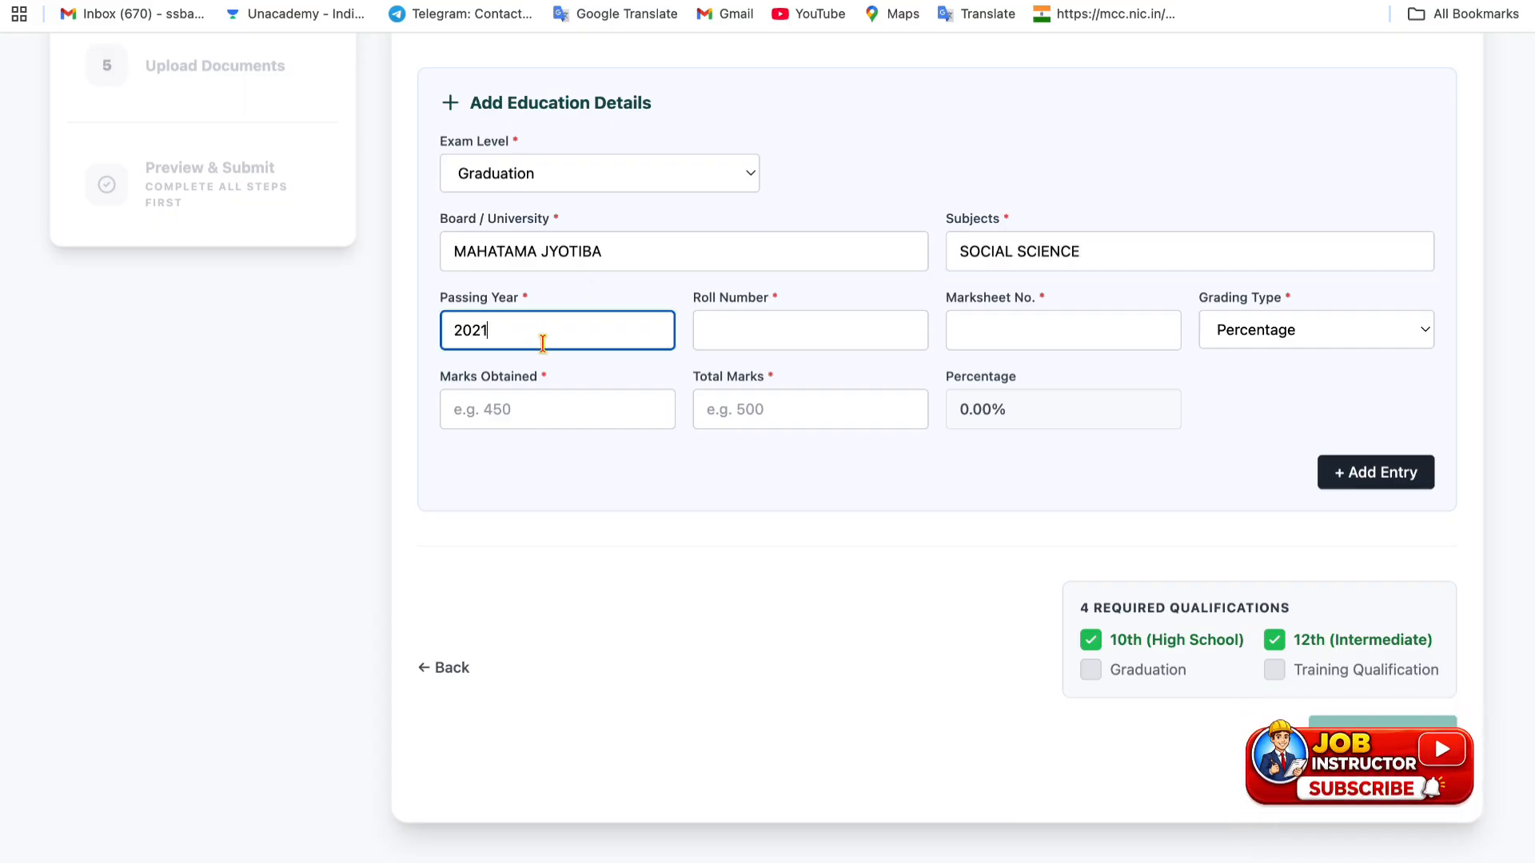
left_click(801, 345)
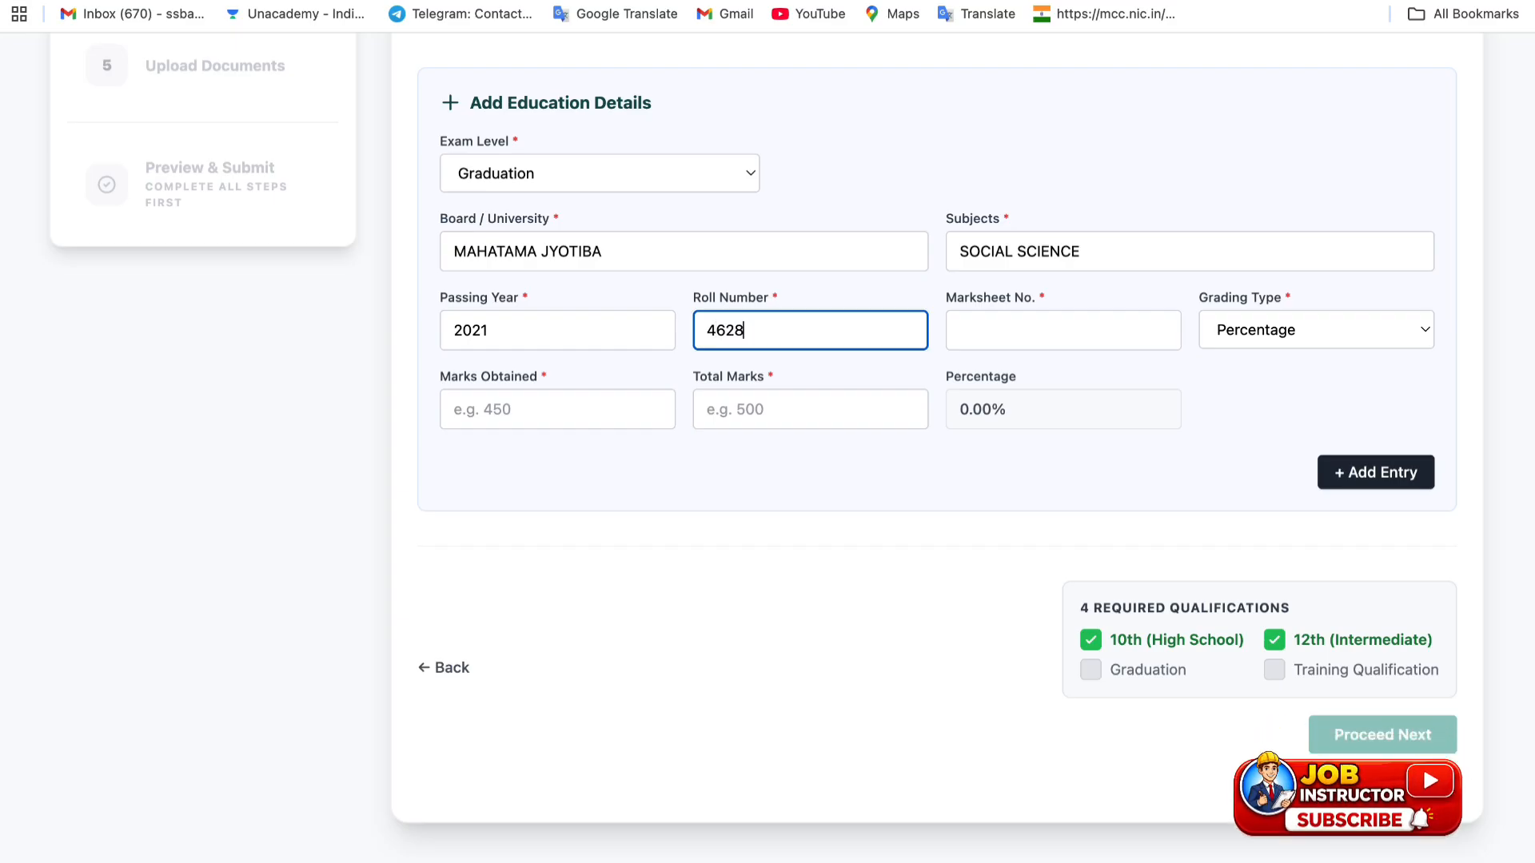
left_click(1064, 336)
type("2323")
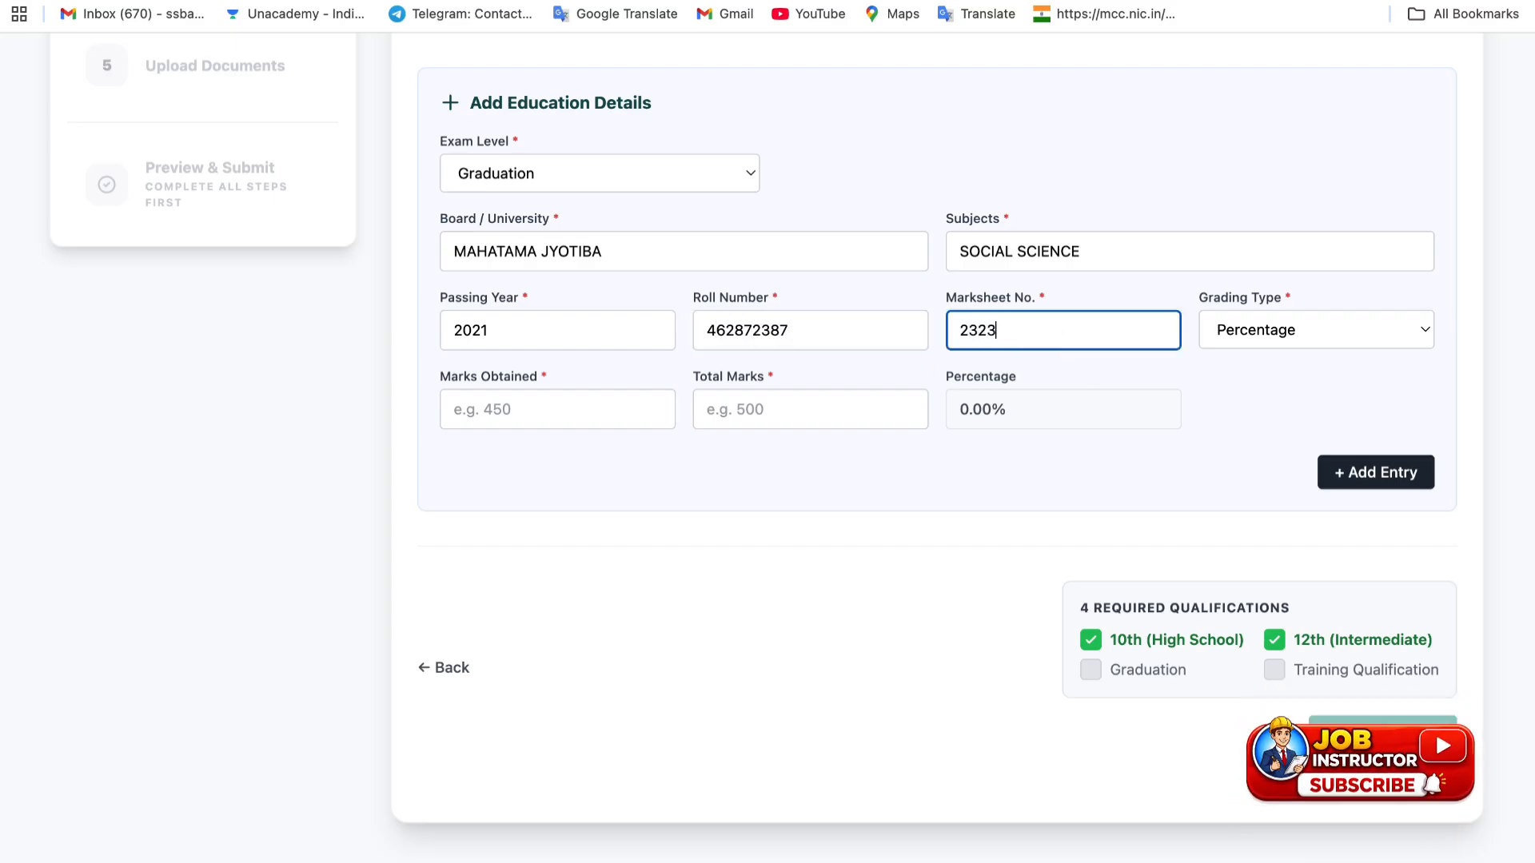
type("32")
- Keep Percentage grading, enter 700 out of 1200 marks, and add the entry
left_click(1296, 339)
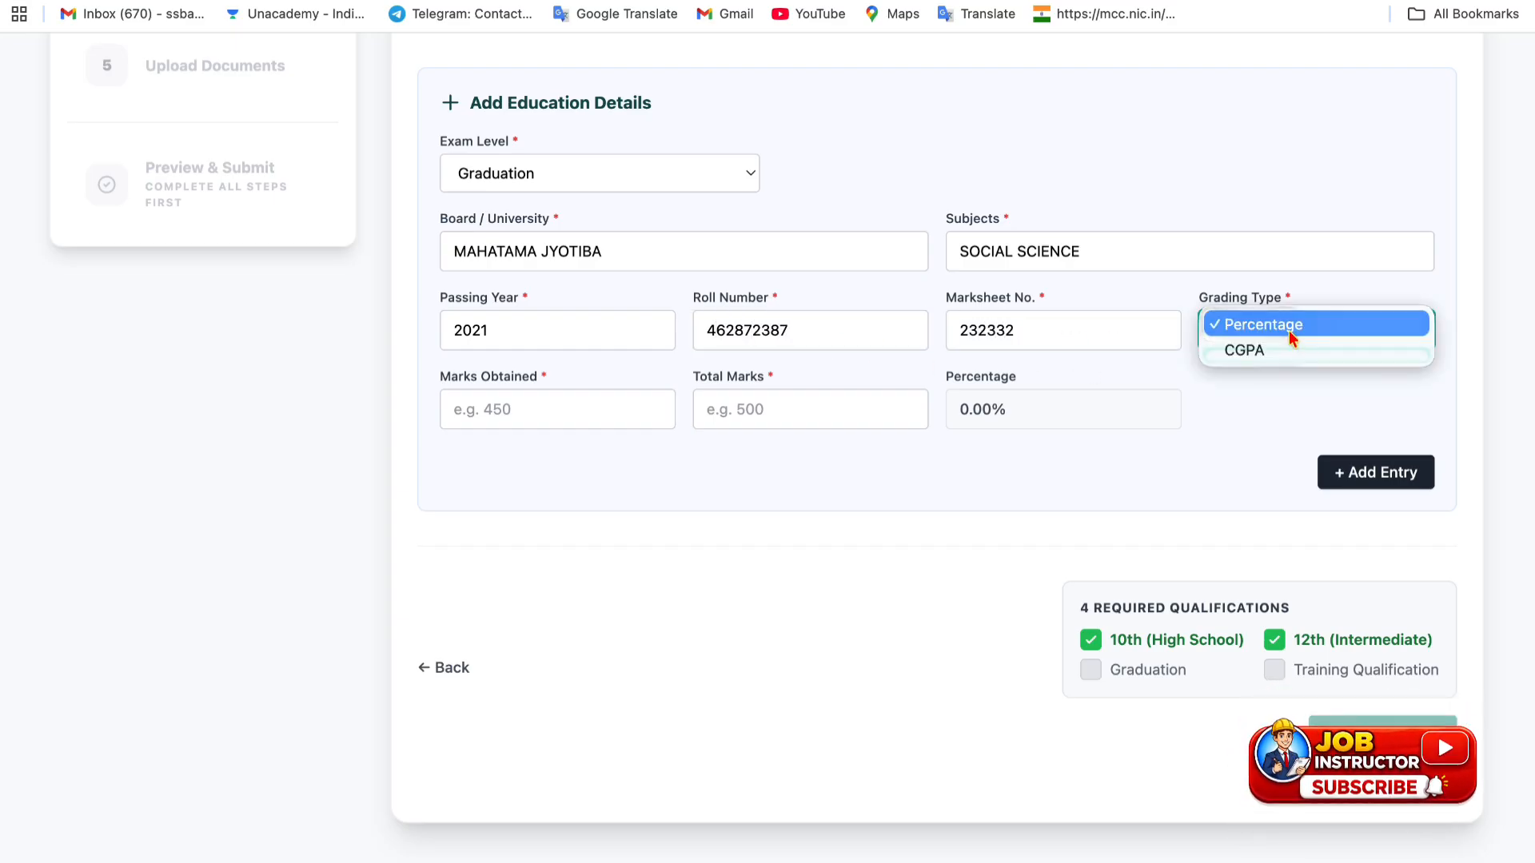
left_click(1281, 329)
left_click(611, 419)
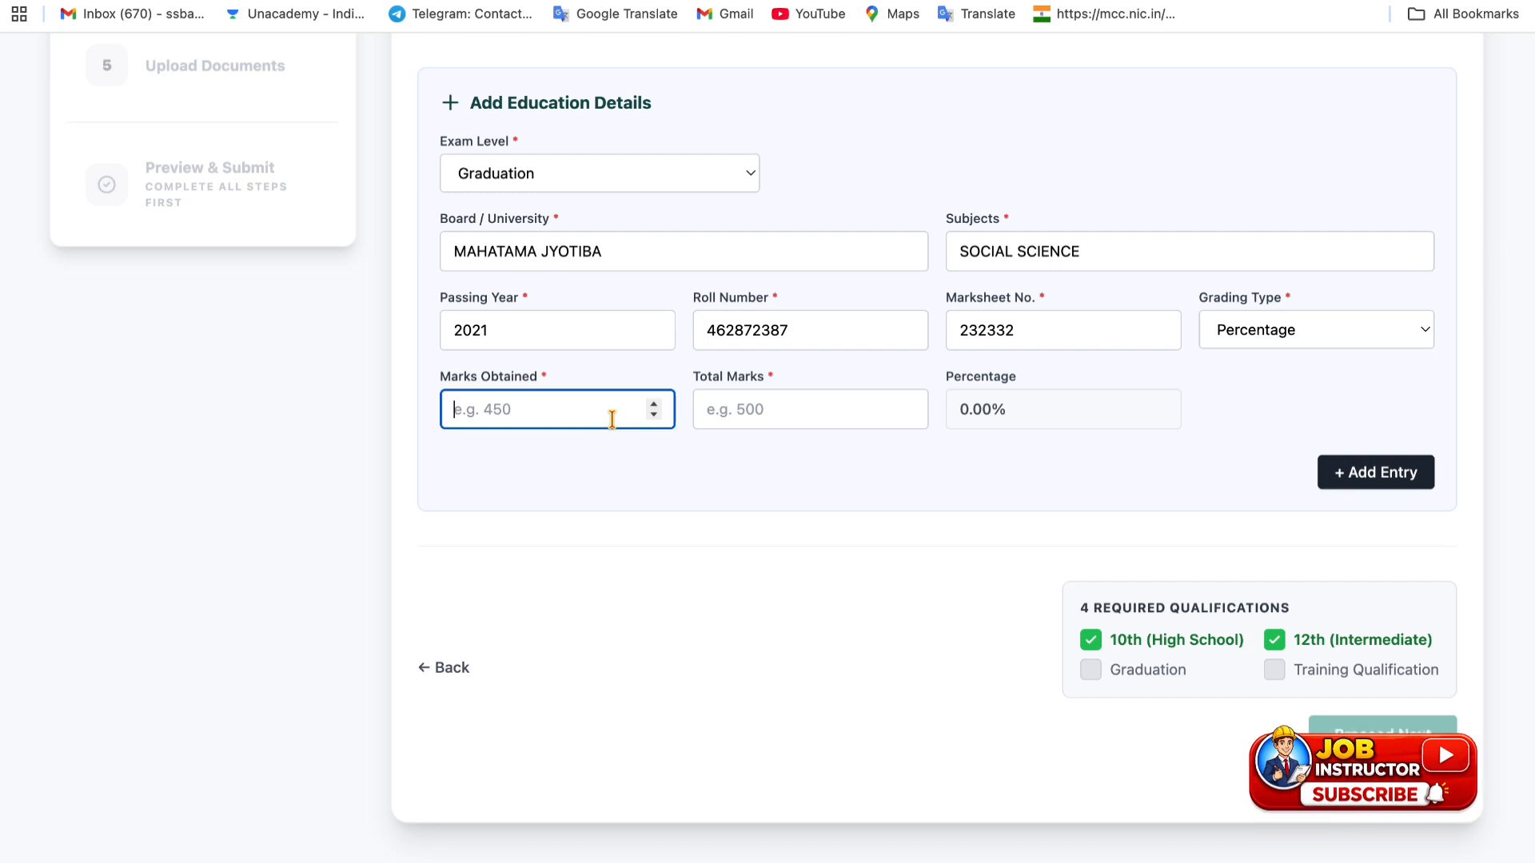
type("700")
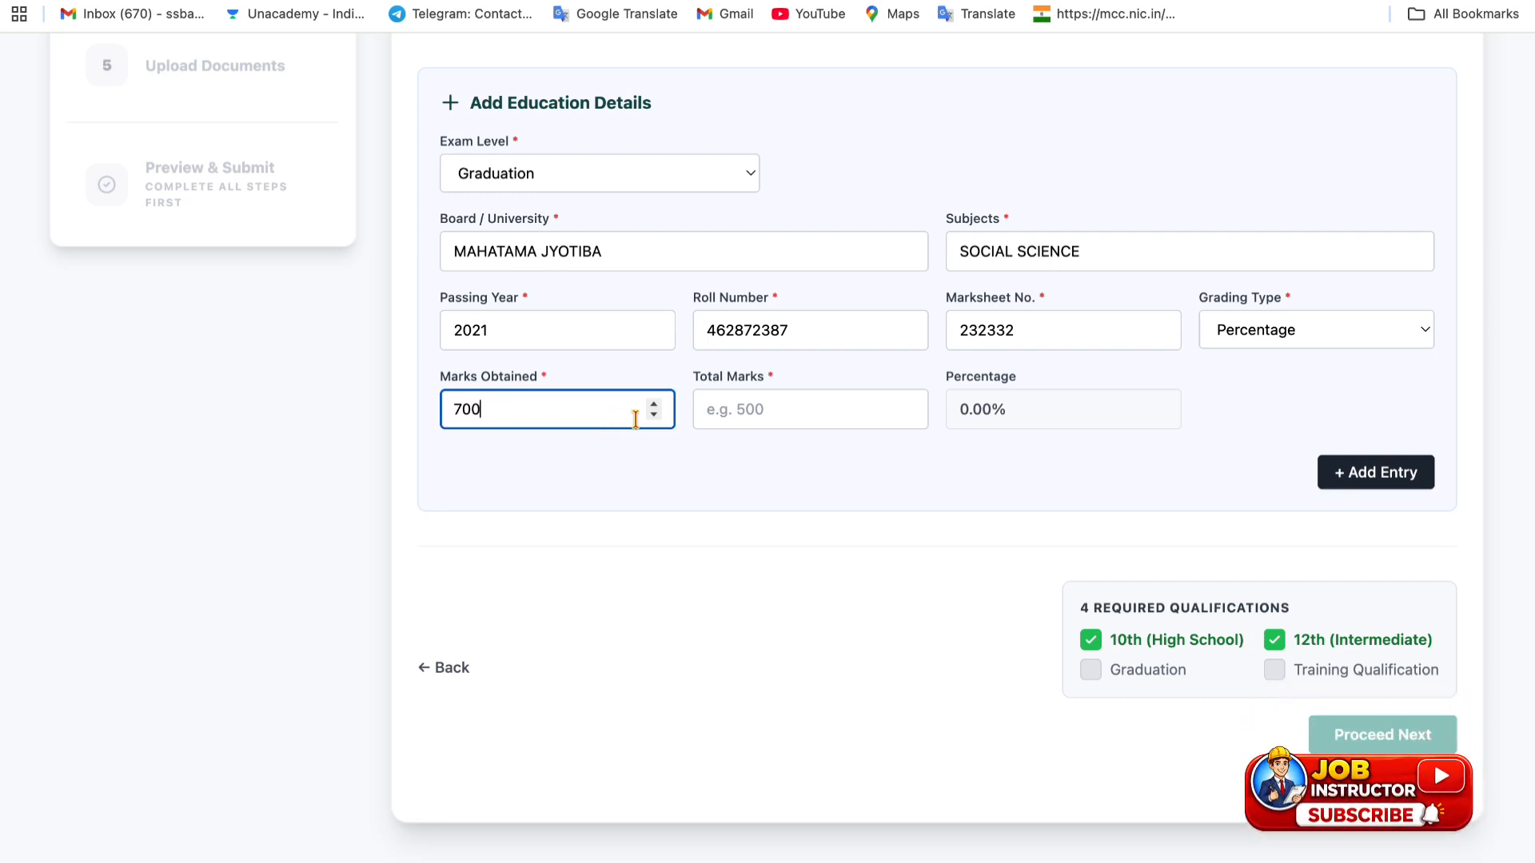
left_click(856, 415)
type("120")
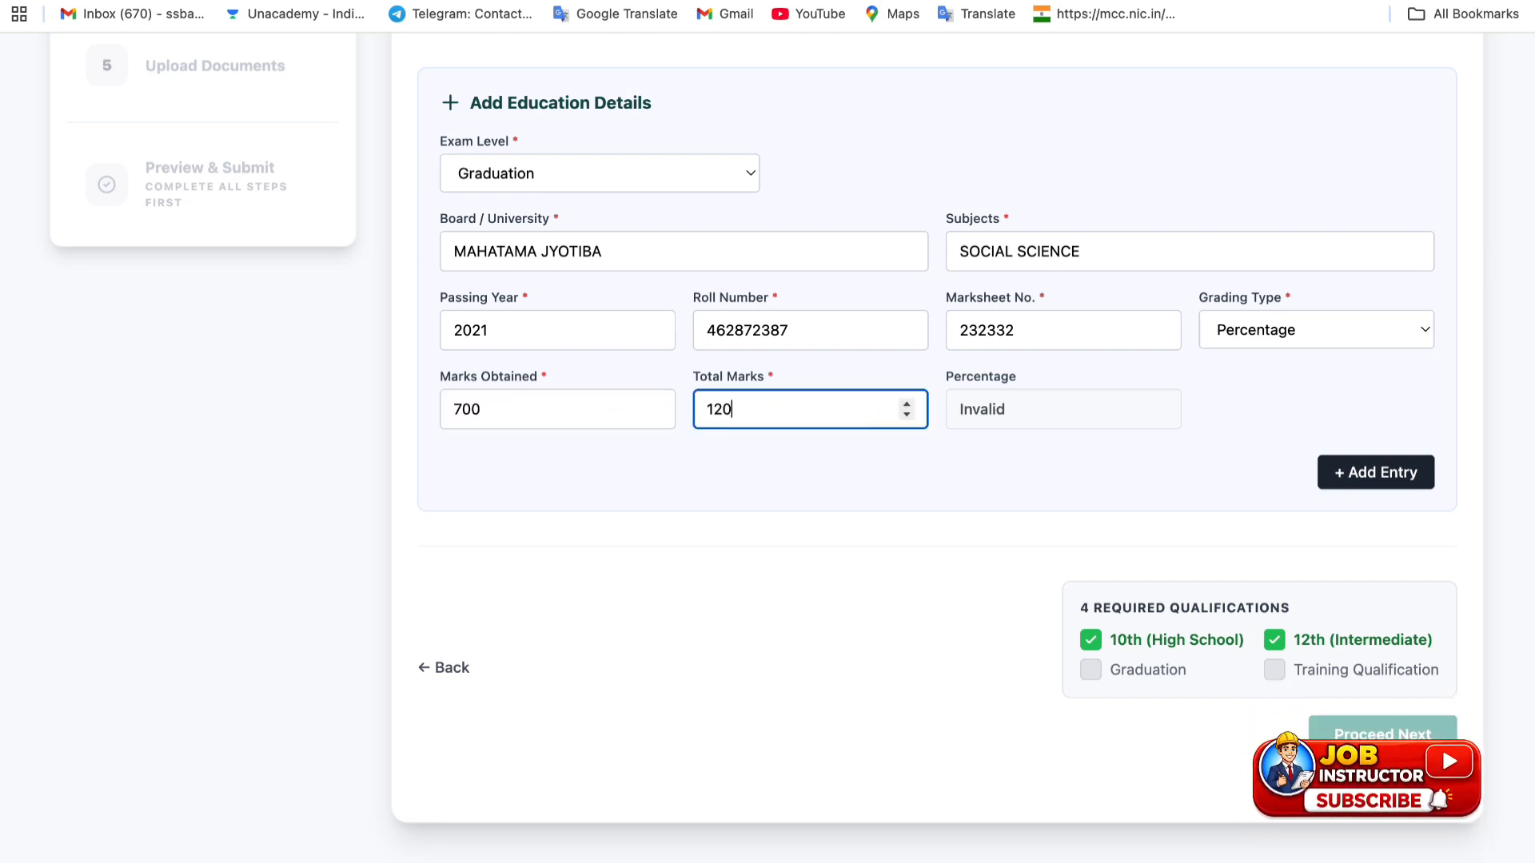
type("0")
left_click(991, 490)
left_click(1354, 472)
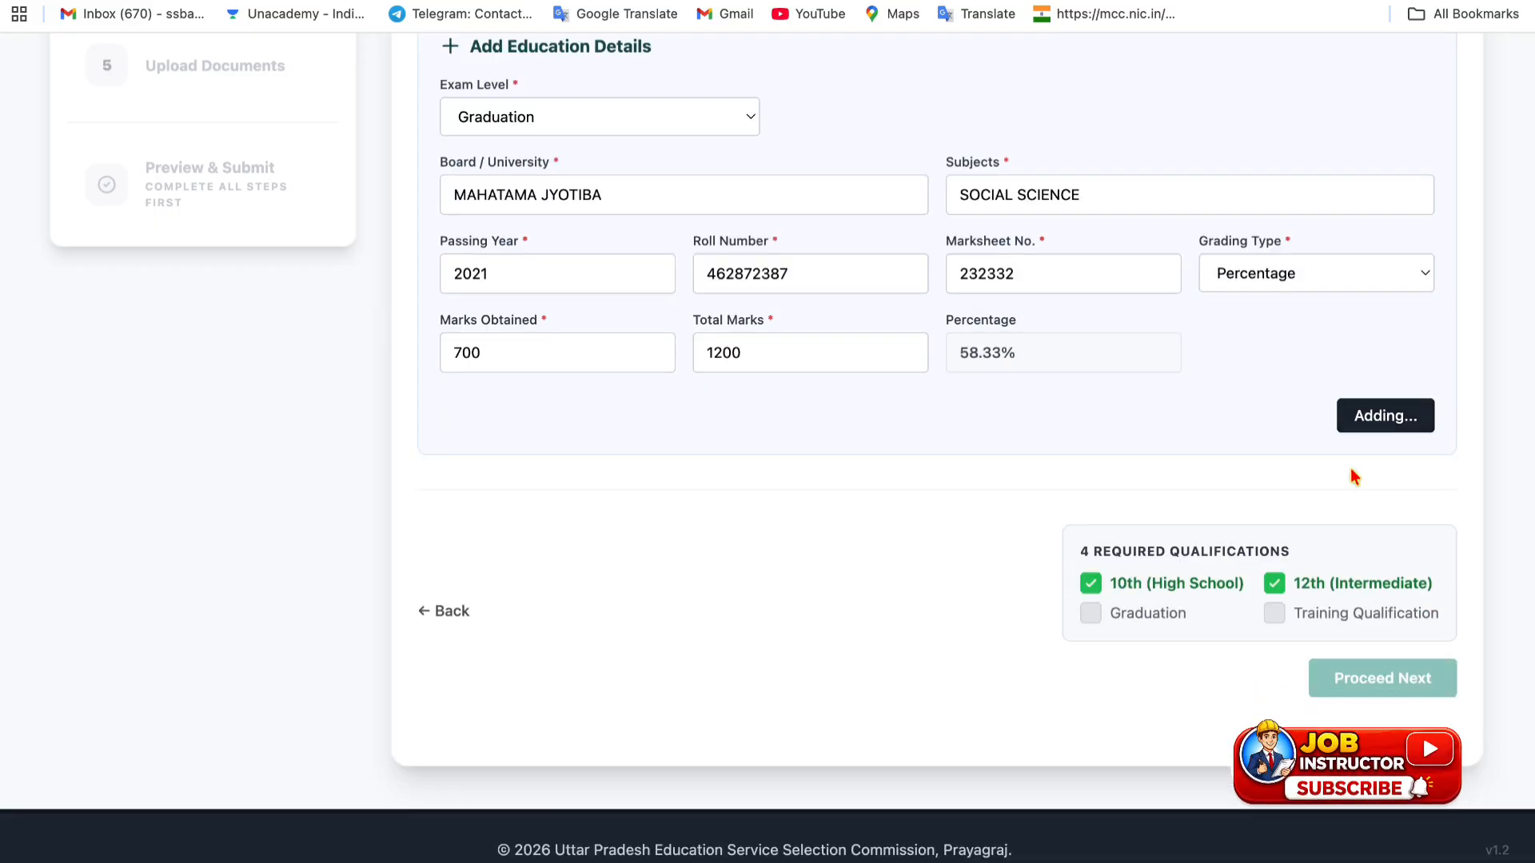
- Set the exam level to Training Qualification with board/university MJPRU
scroll(874, 511, "up", 3)
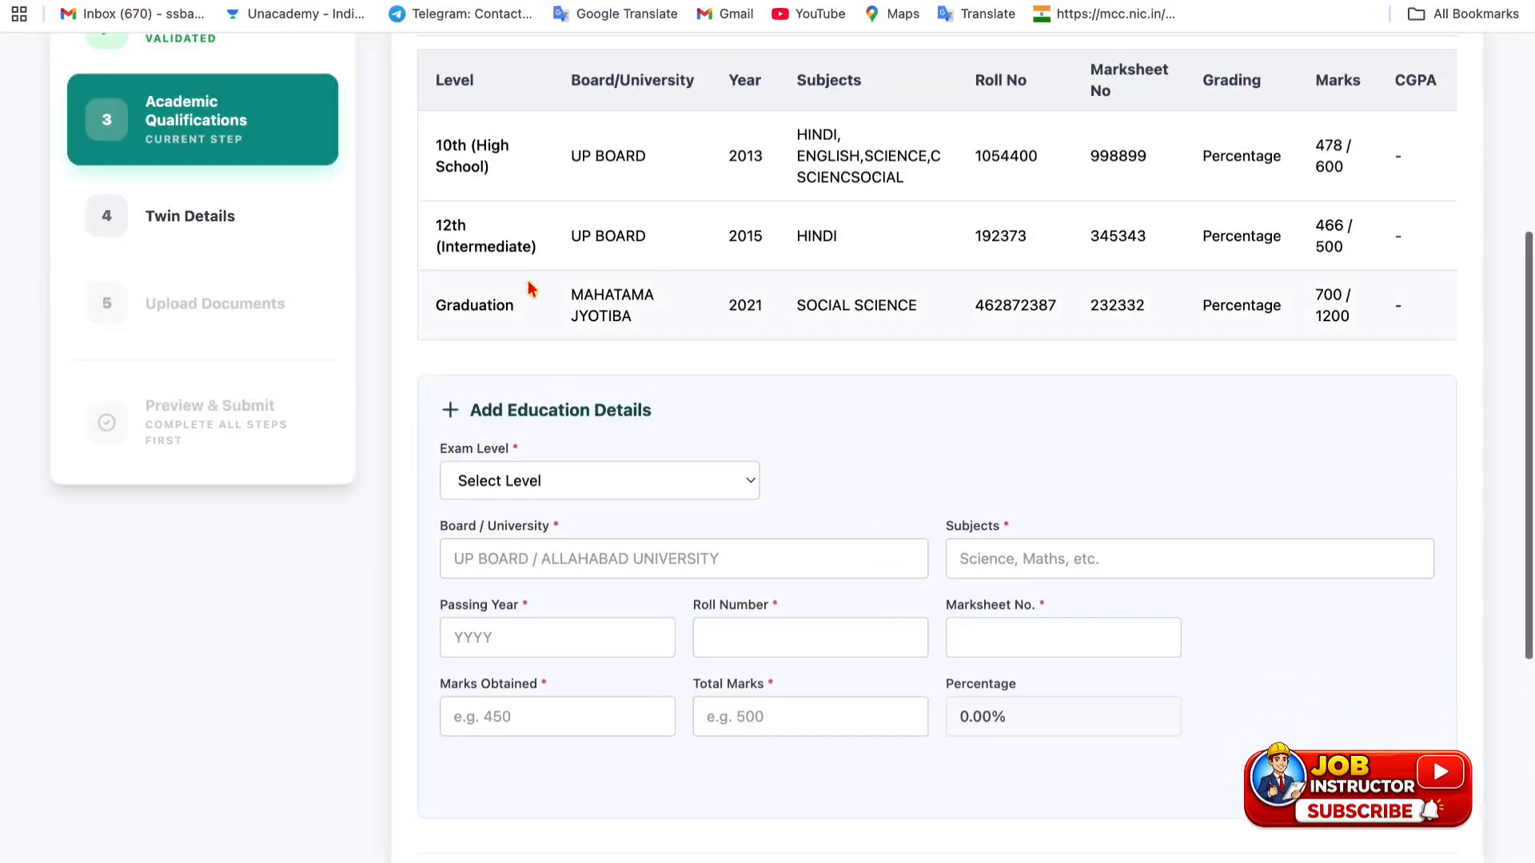
scroll(1154, 333, "down", 4)
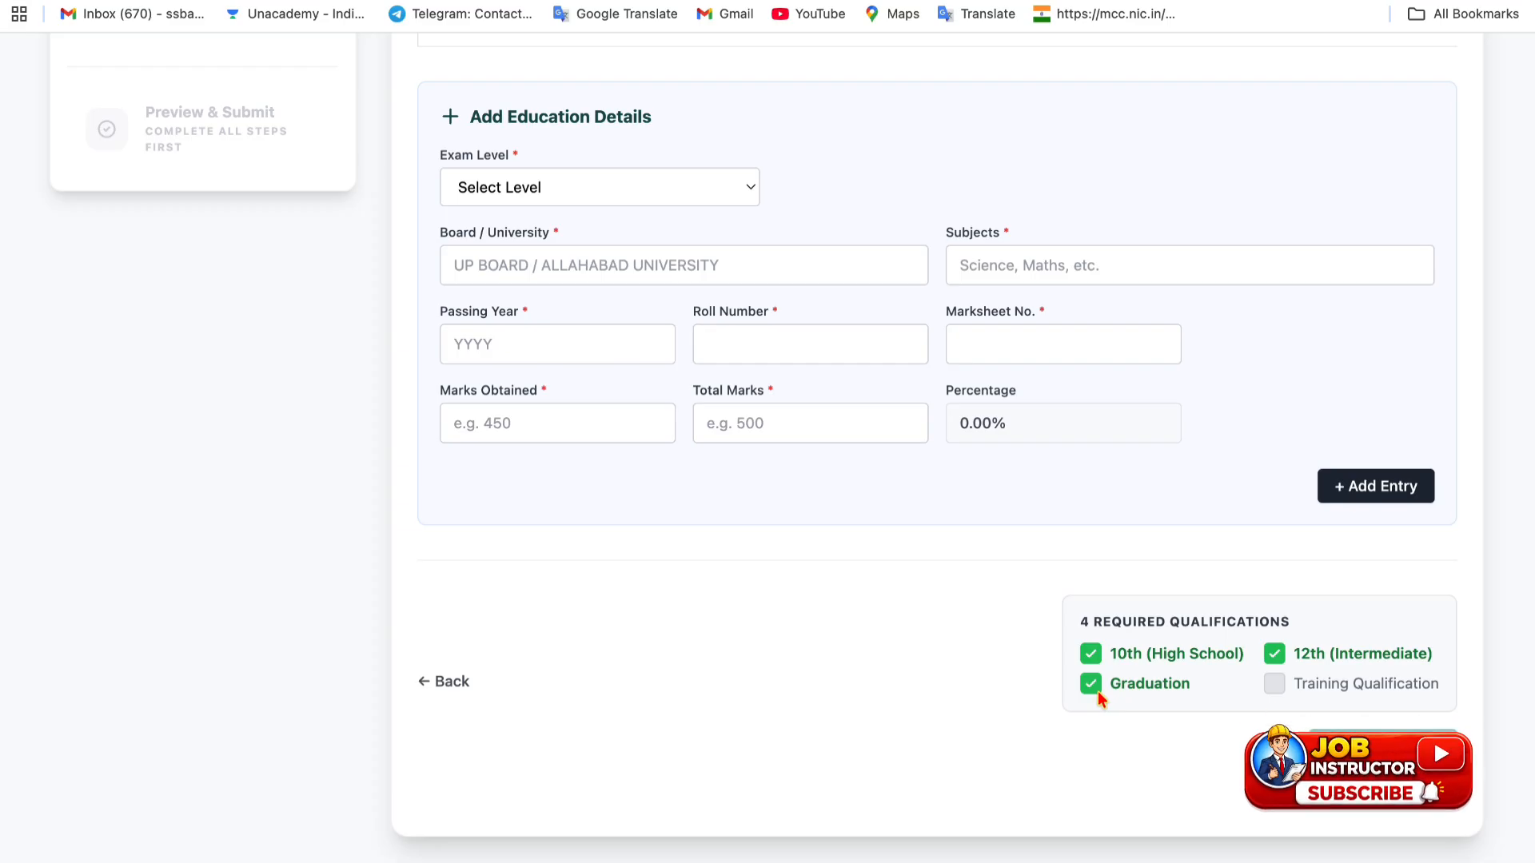
scroll(671, 385, "up", 2)
left_click(634, 318)
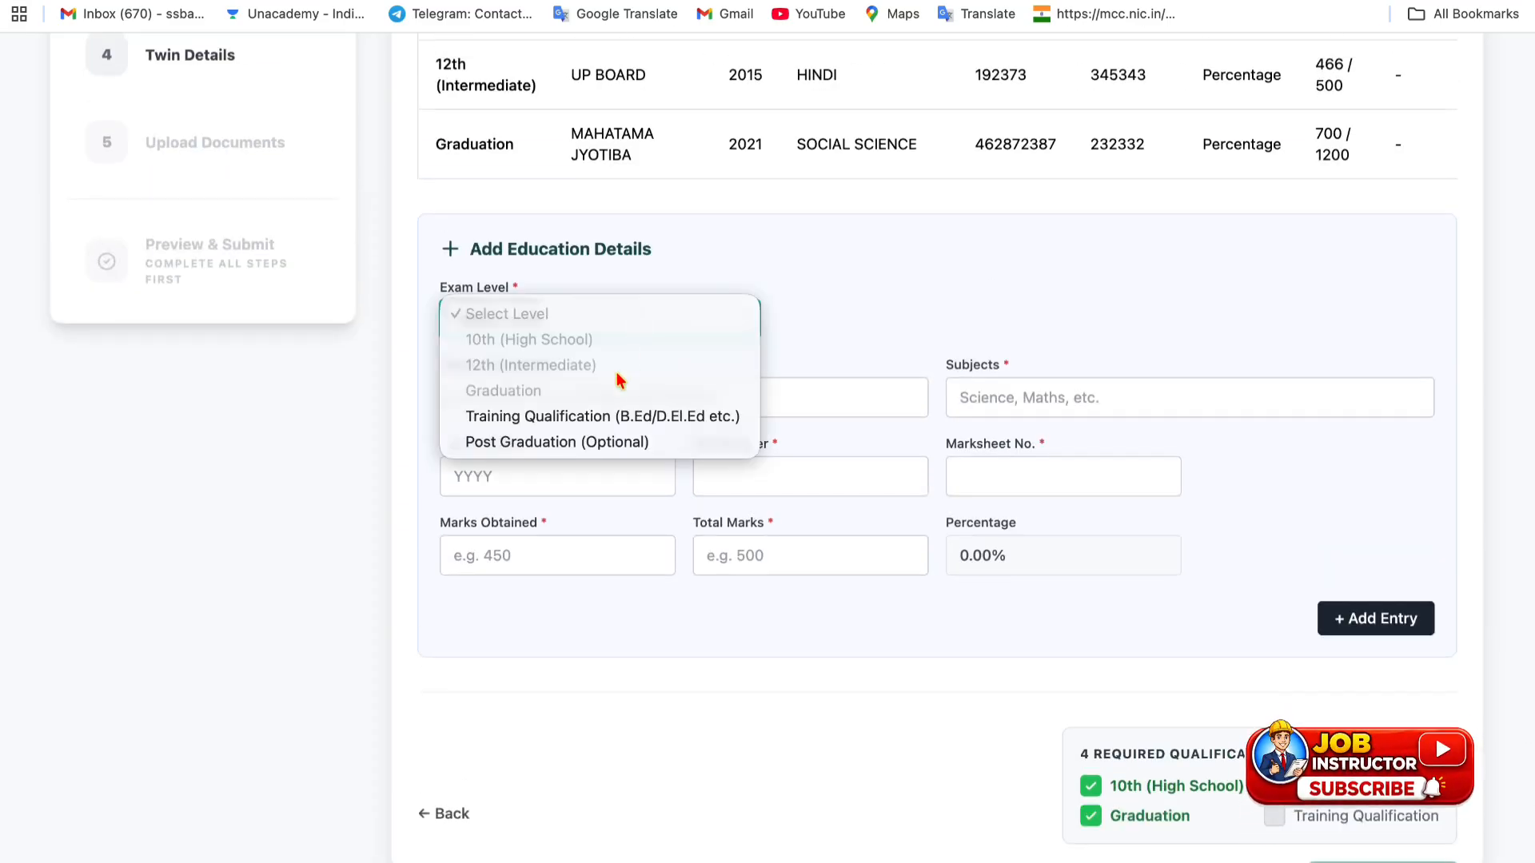
left_click(602, 416)
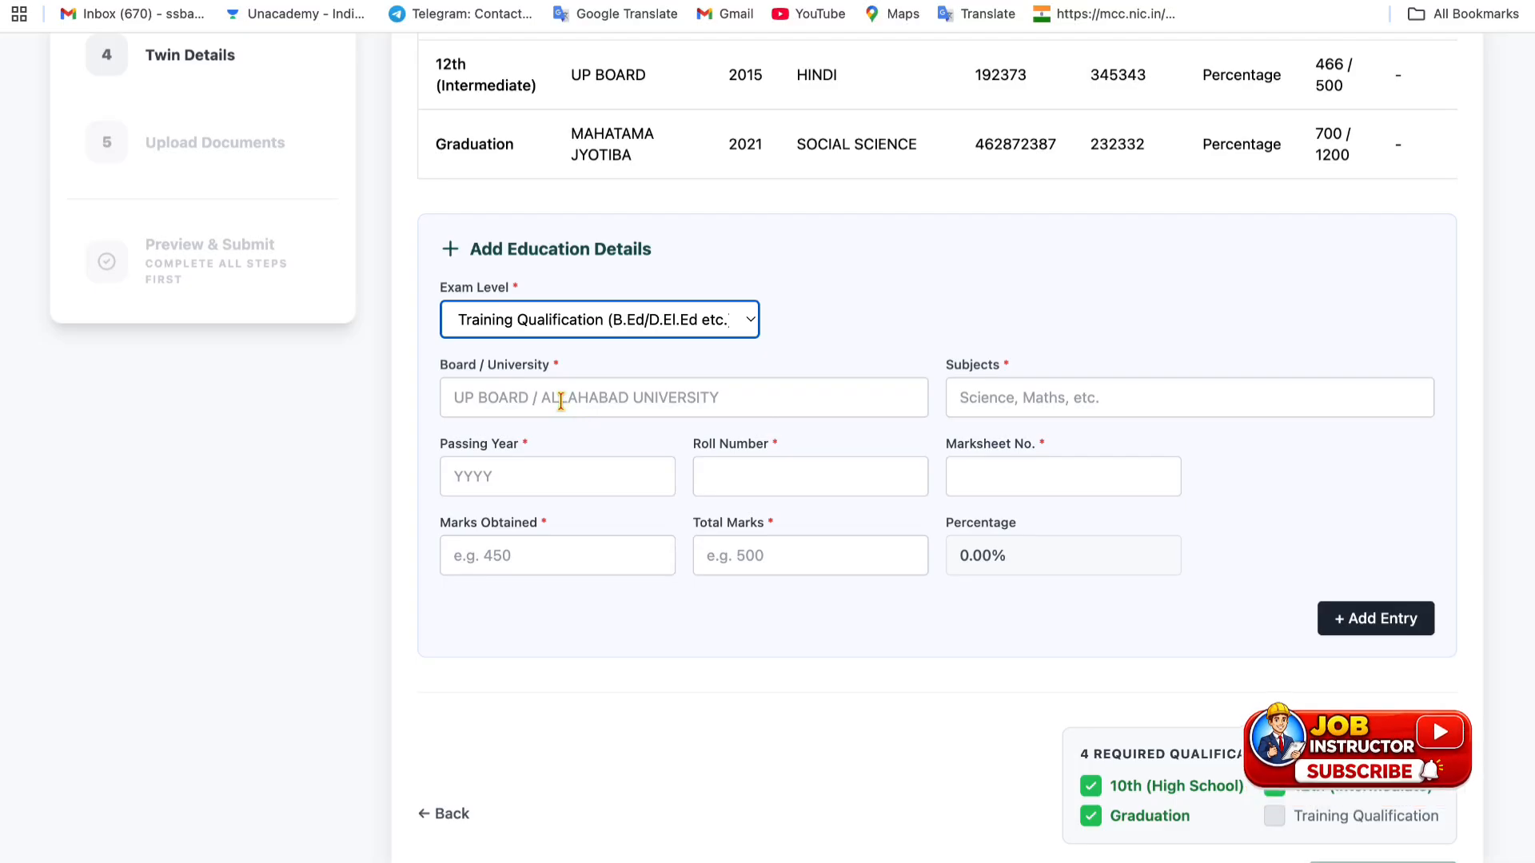
left_click(561, 402)
type("MJ")
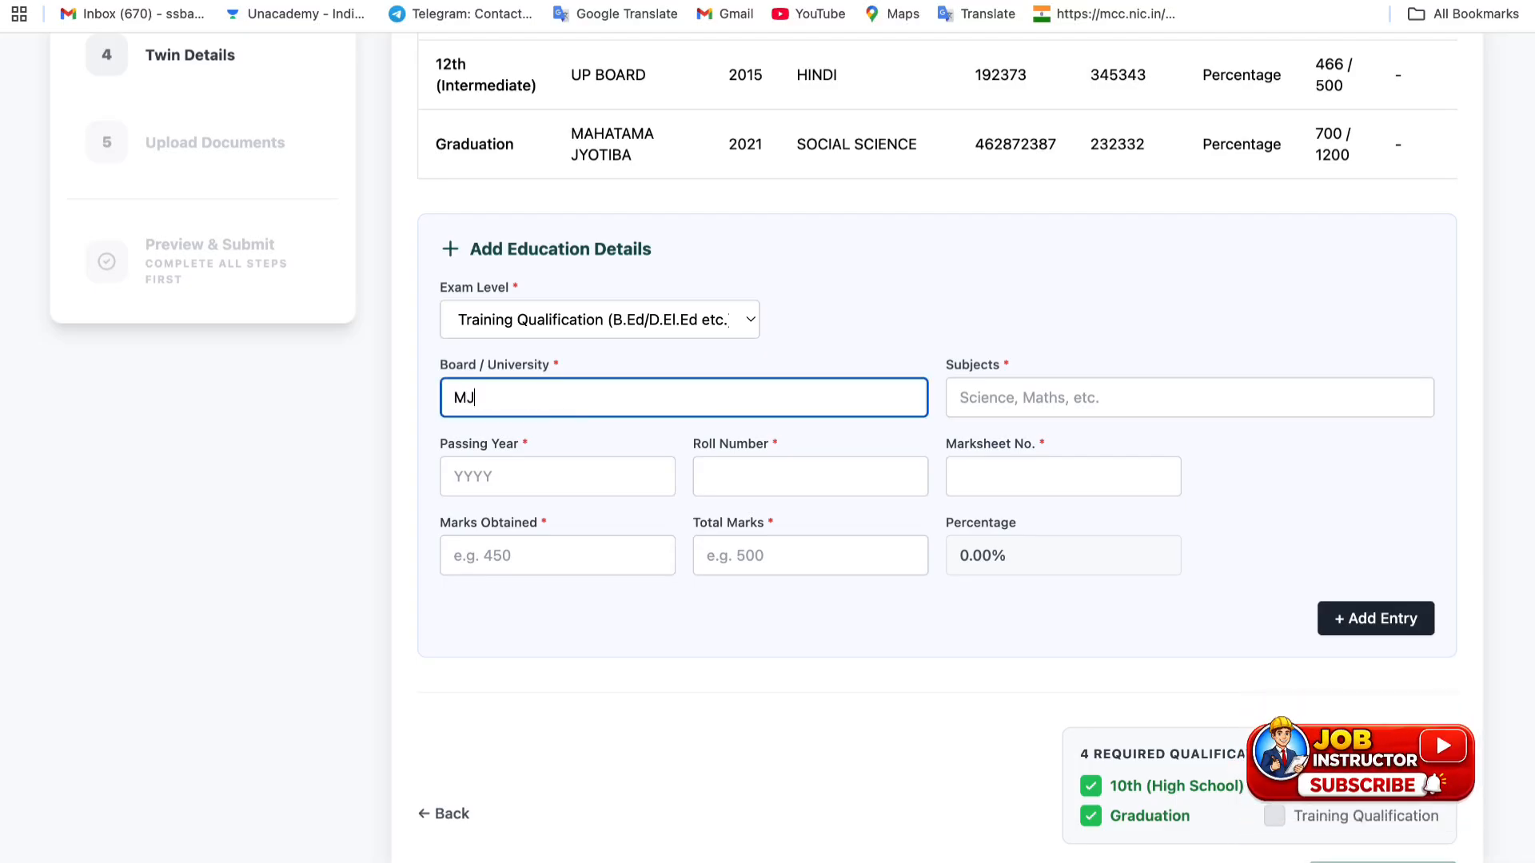
type("PRU")
- Enter subject HINDI, passing year 2014, and the roll and marksheet numbers
left_click(1034, 400)
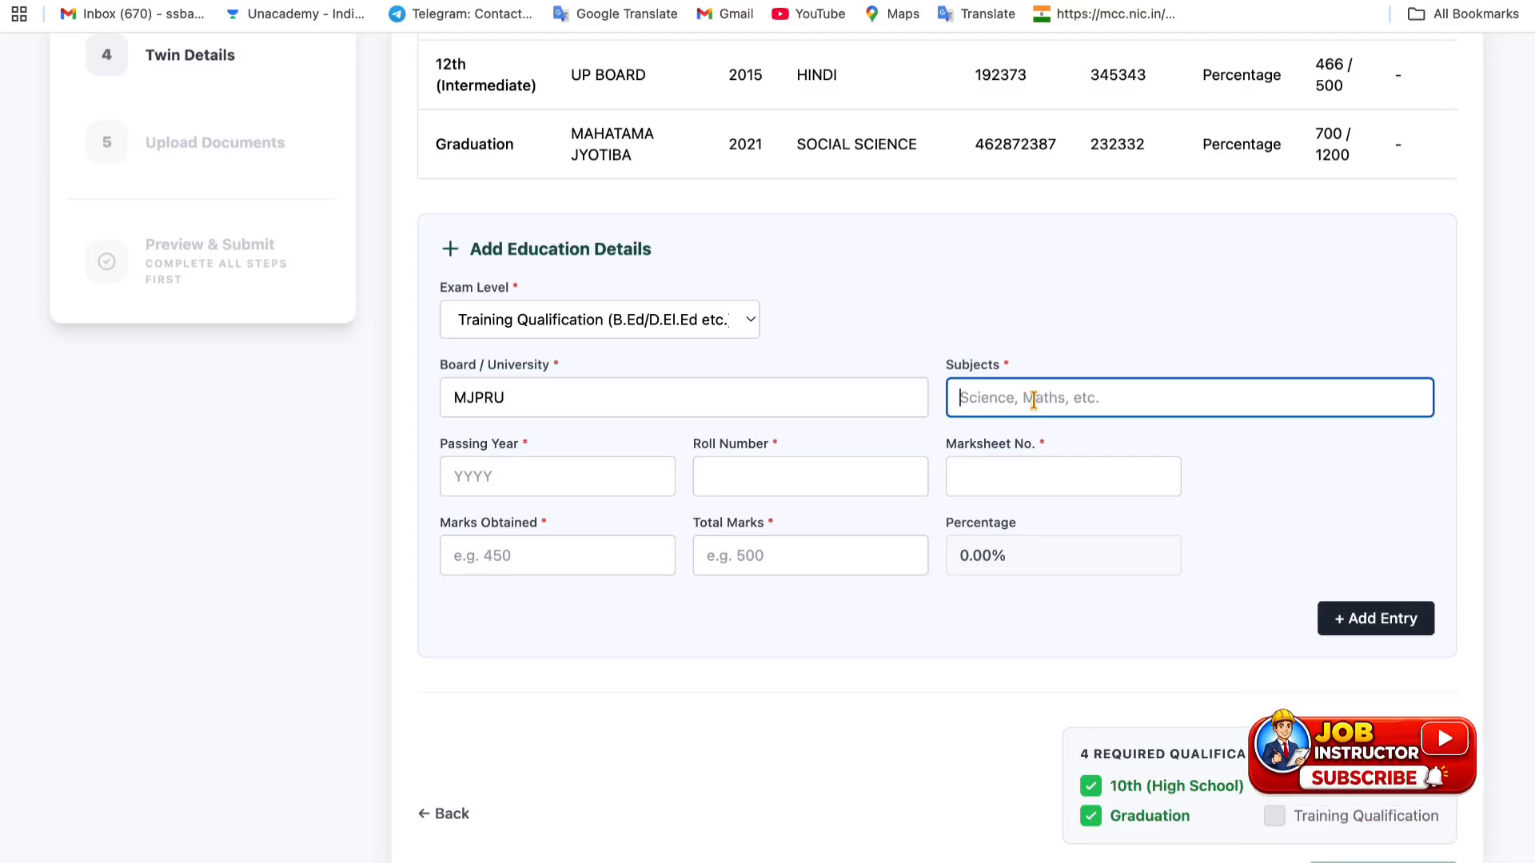
type("DS")
key("BackSpace")
key("BackSpace")
type("H")
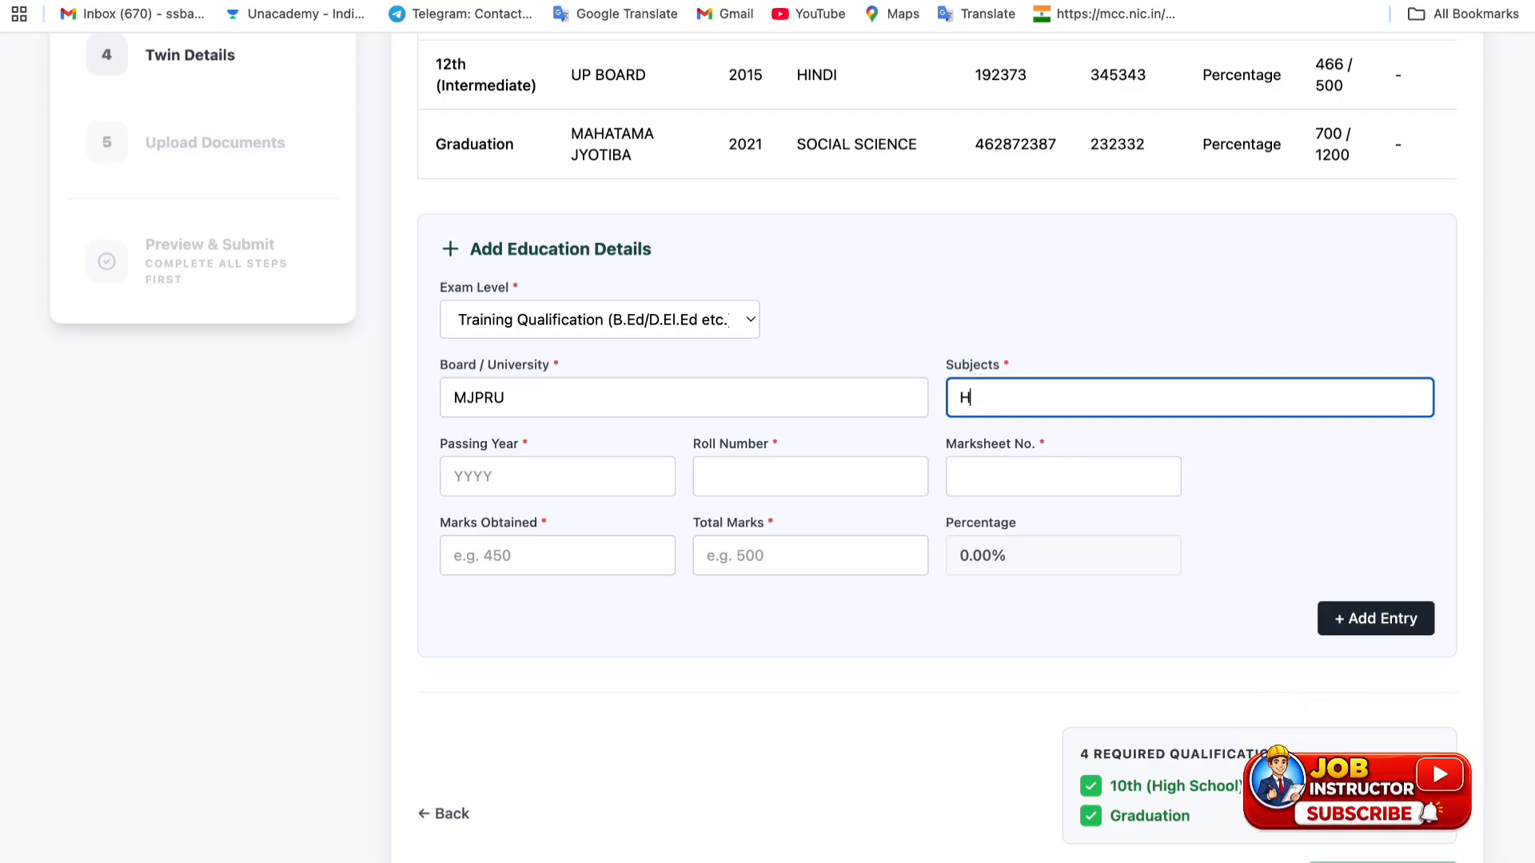
type("INDI")
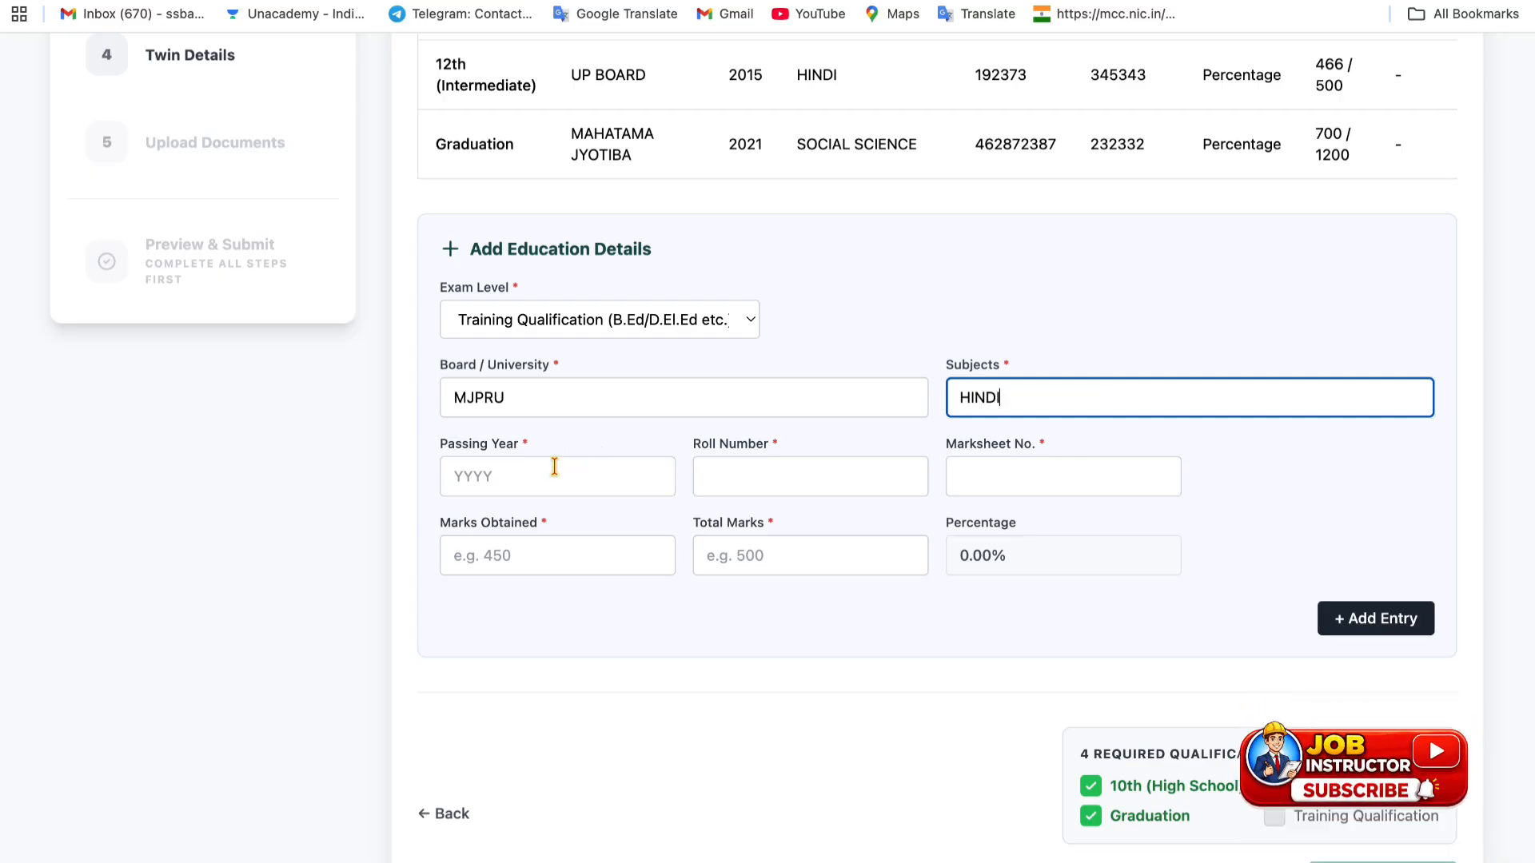
left_click(554, 467)
type("2014")
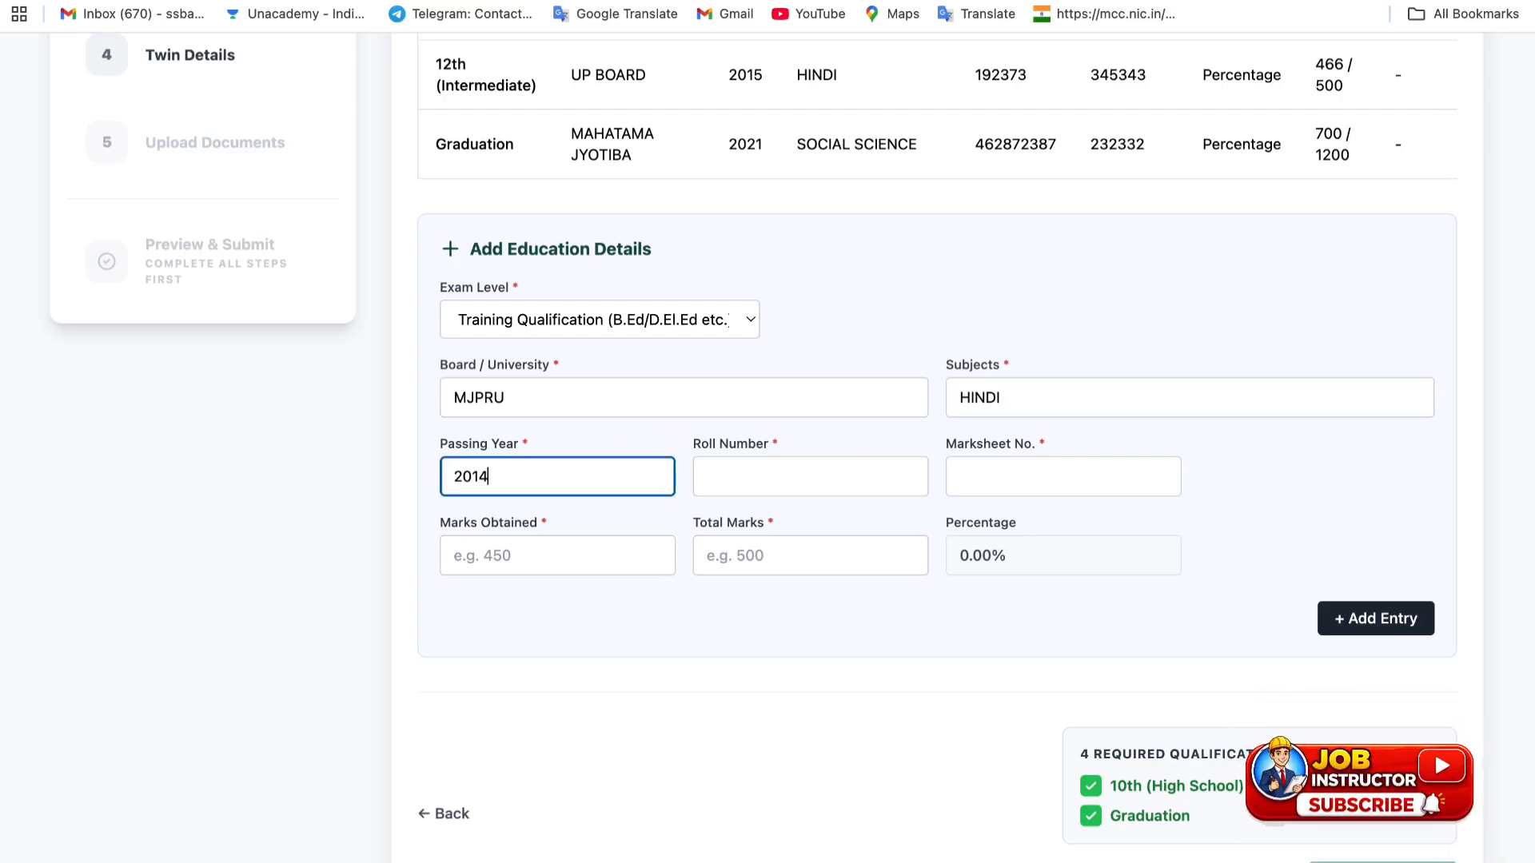
left_click(777, 480)
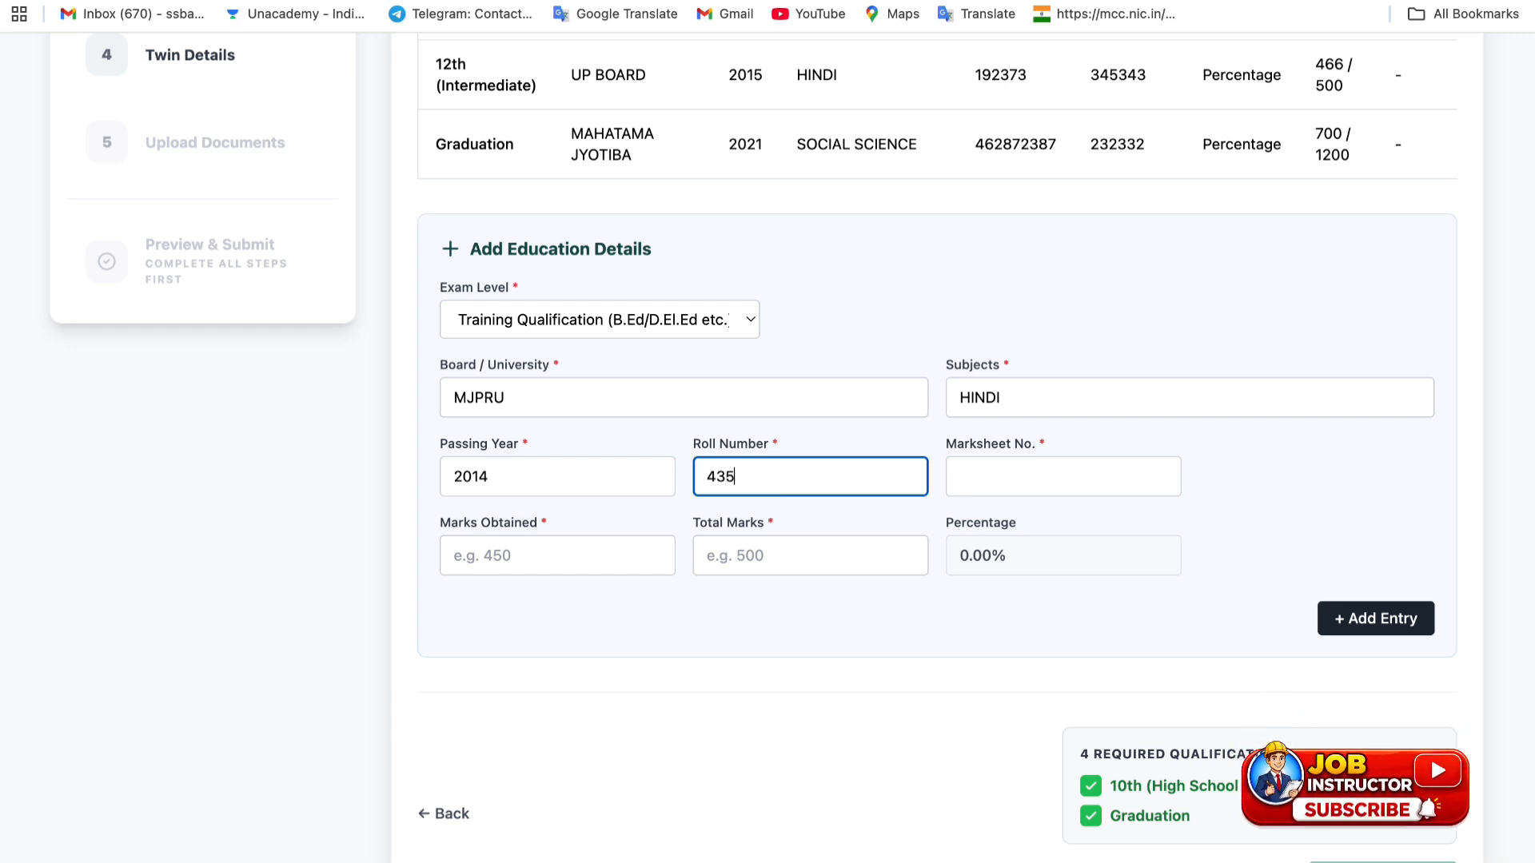
left_click(1036, 484)
type("34423")
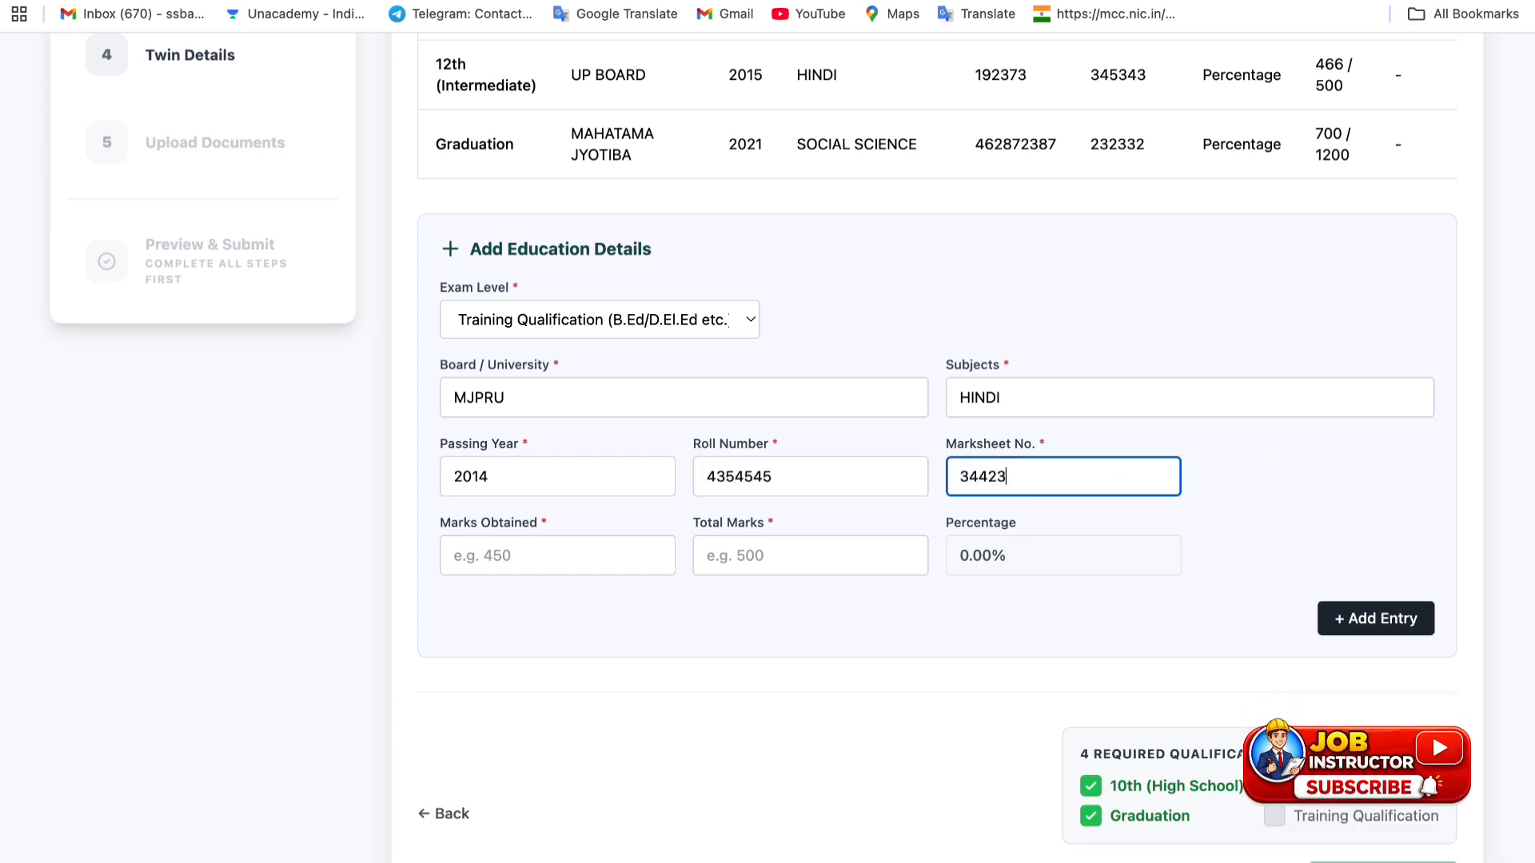
type("4")
- Enter 566 marks obtained out of 700 total (80.86%) and add the entry to the table
left_click(549, 553)
type("5")
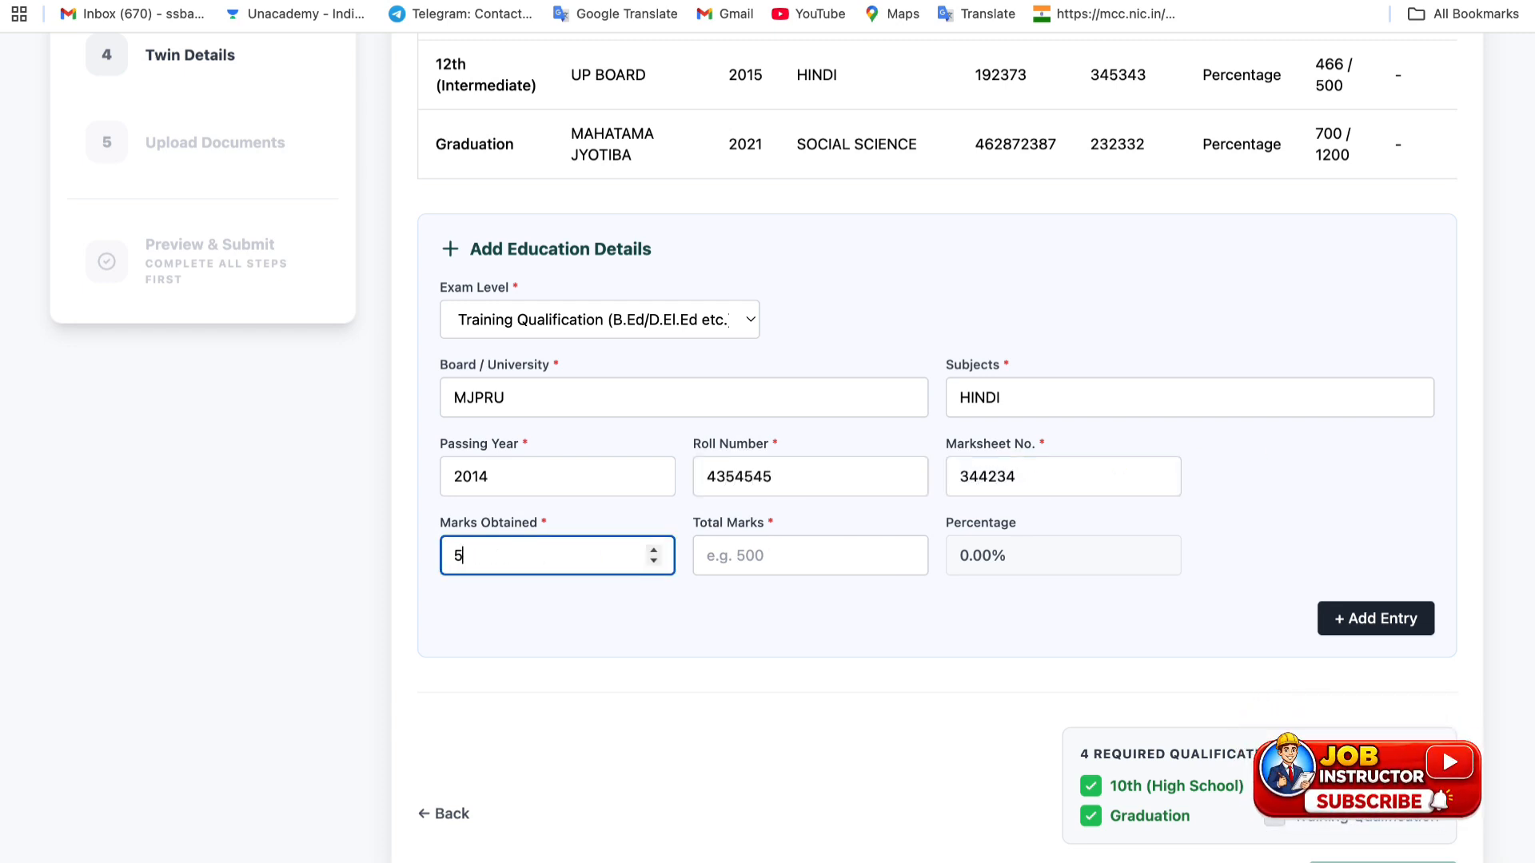
type("66")
left_click(845, 561)
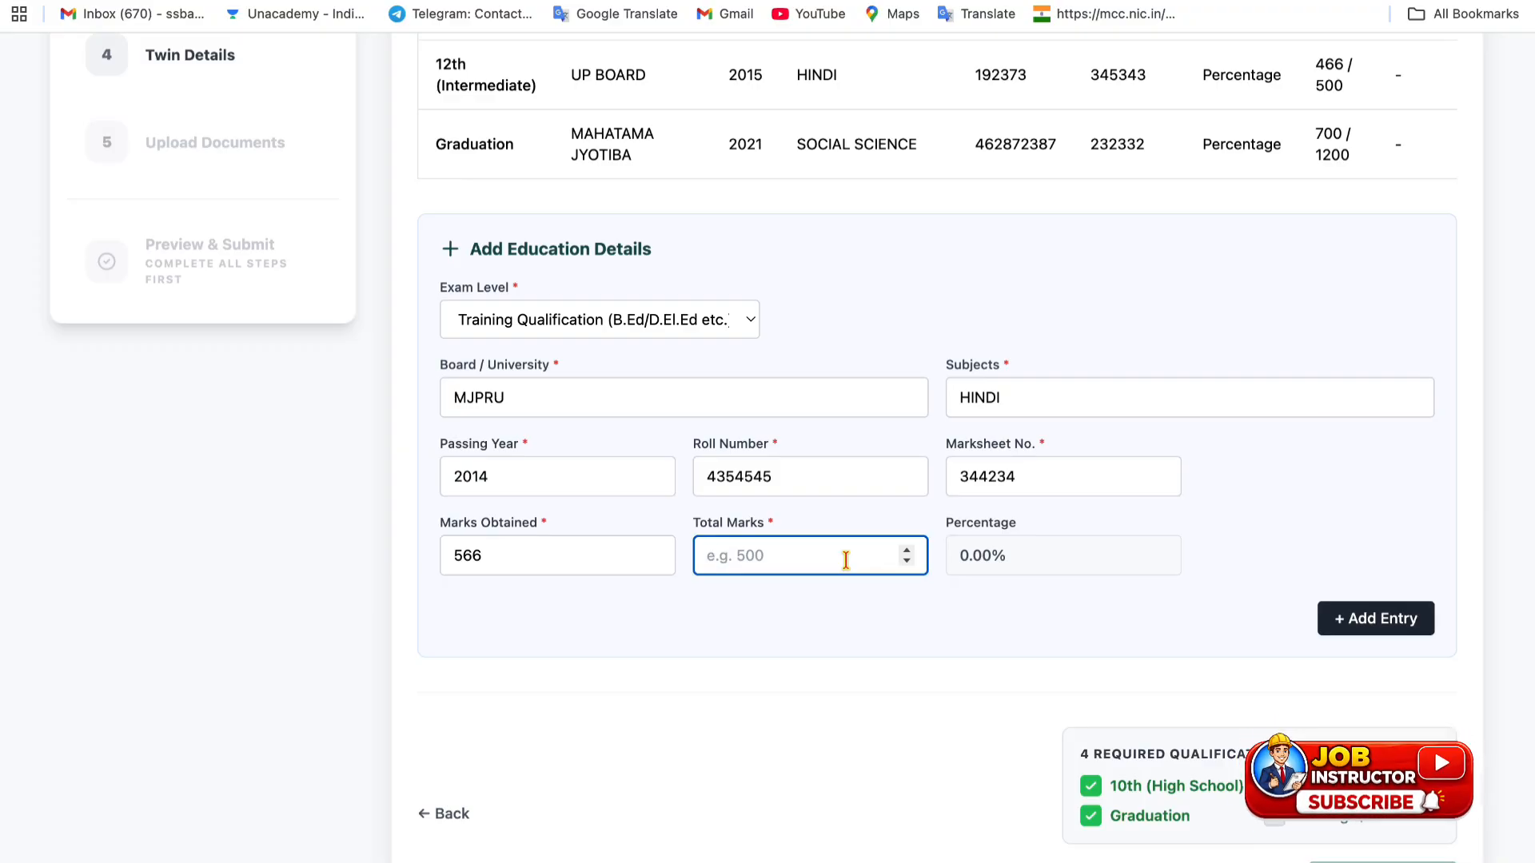
type("700")
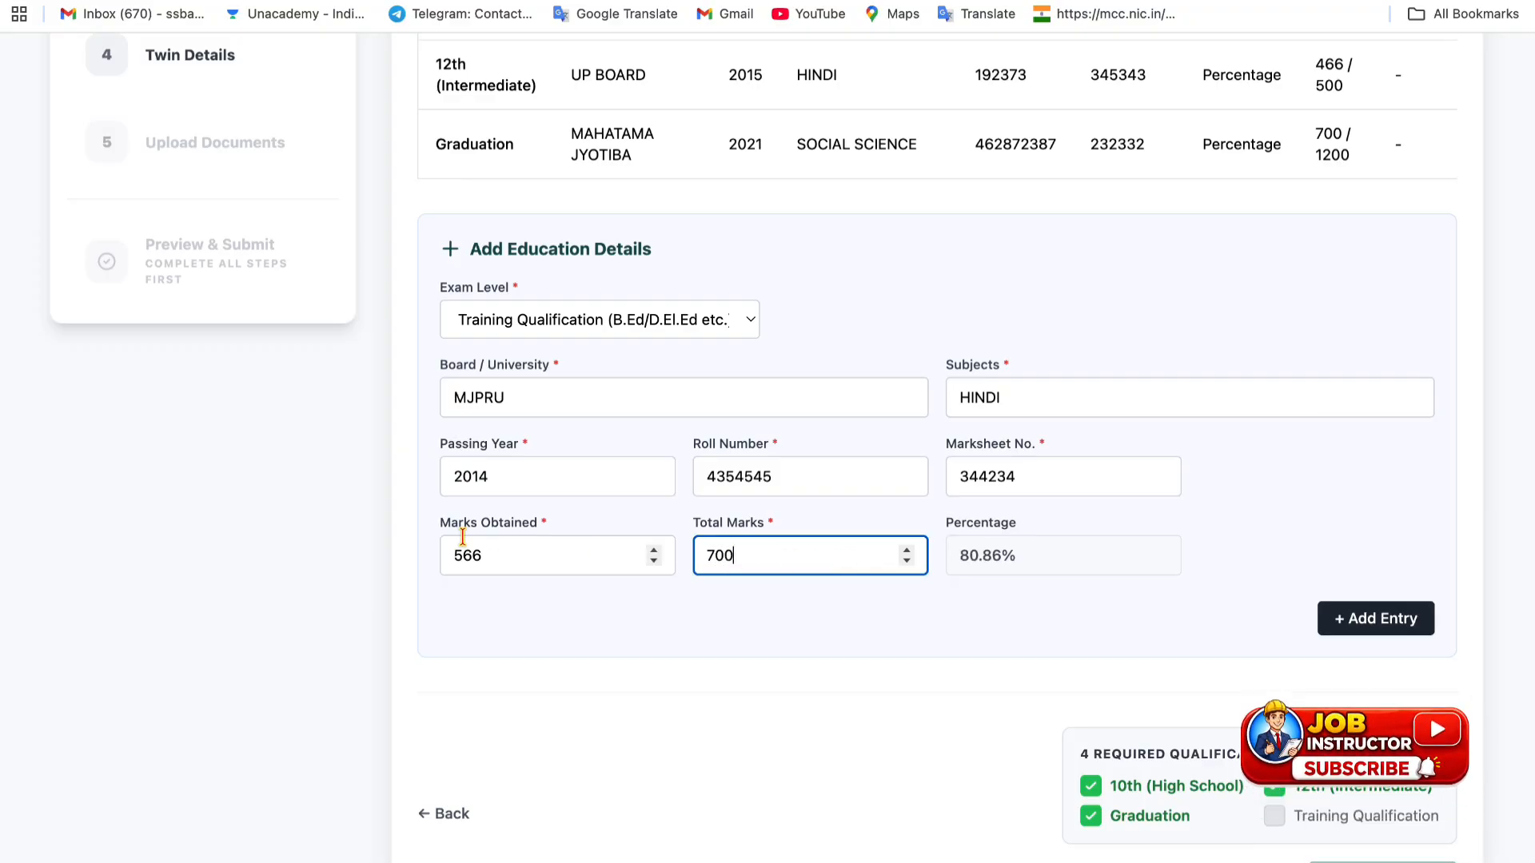
left_click(1020, 632)
left_click(1403, 640)
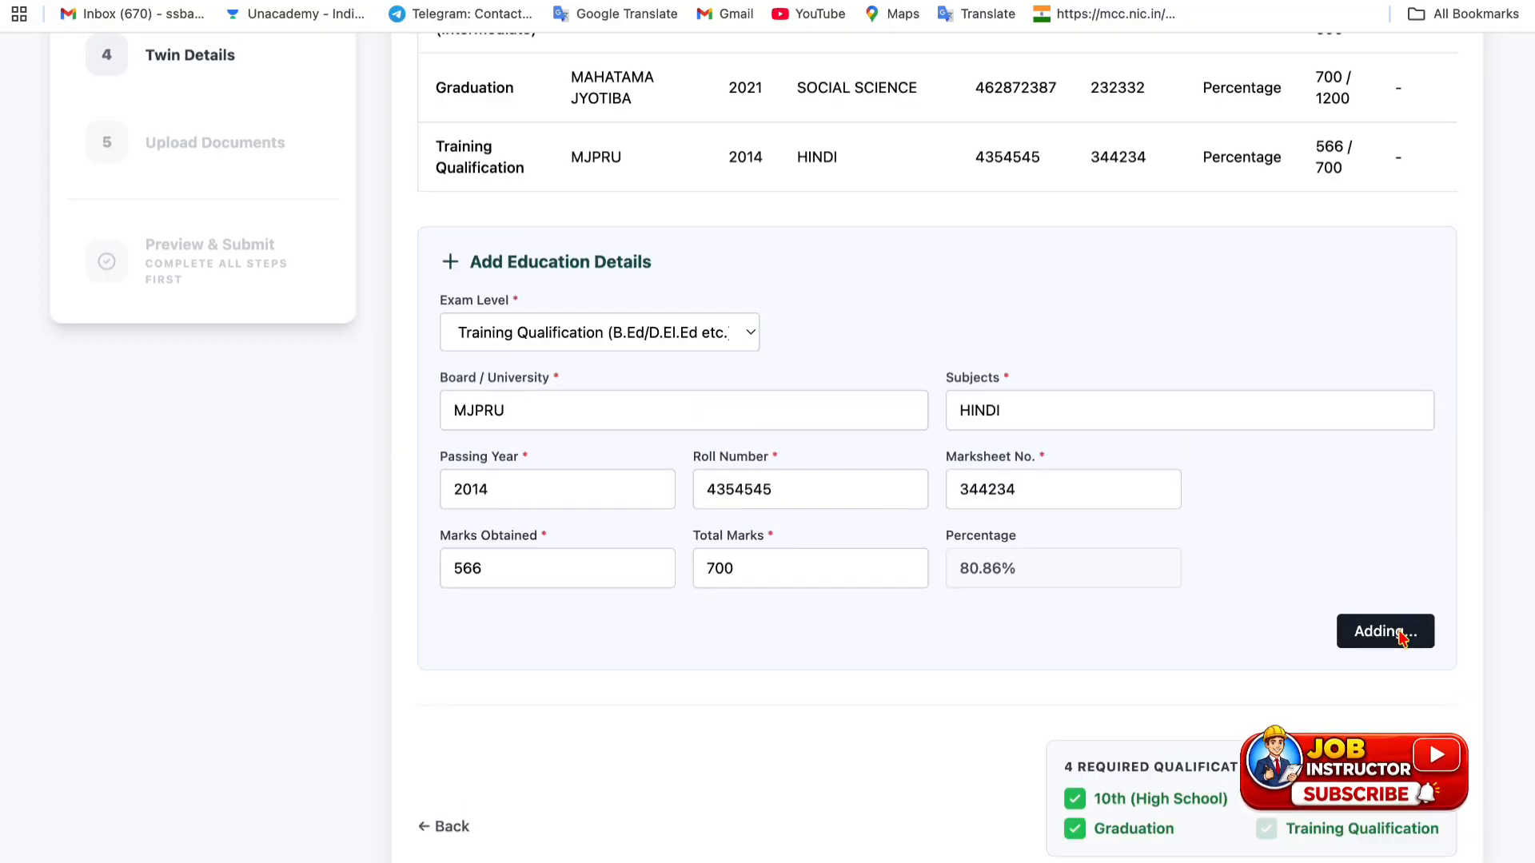
- Check the exam level list without choosing, then proceed to the Twin Details step
scroll(1040, 598, "down", 4)
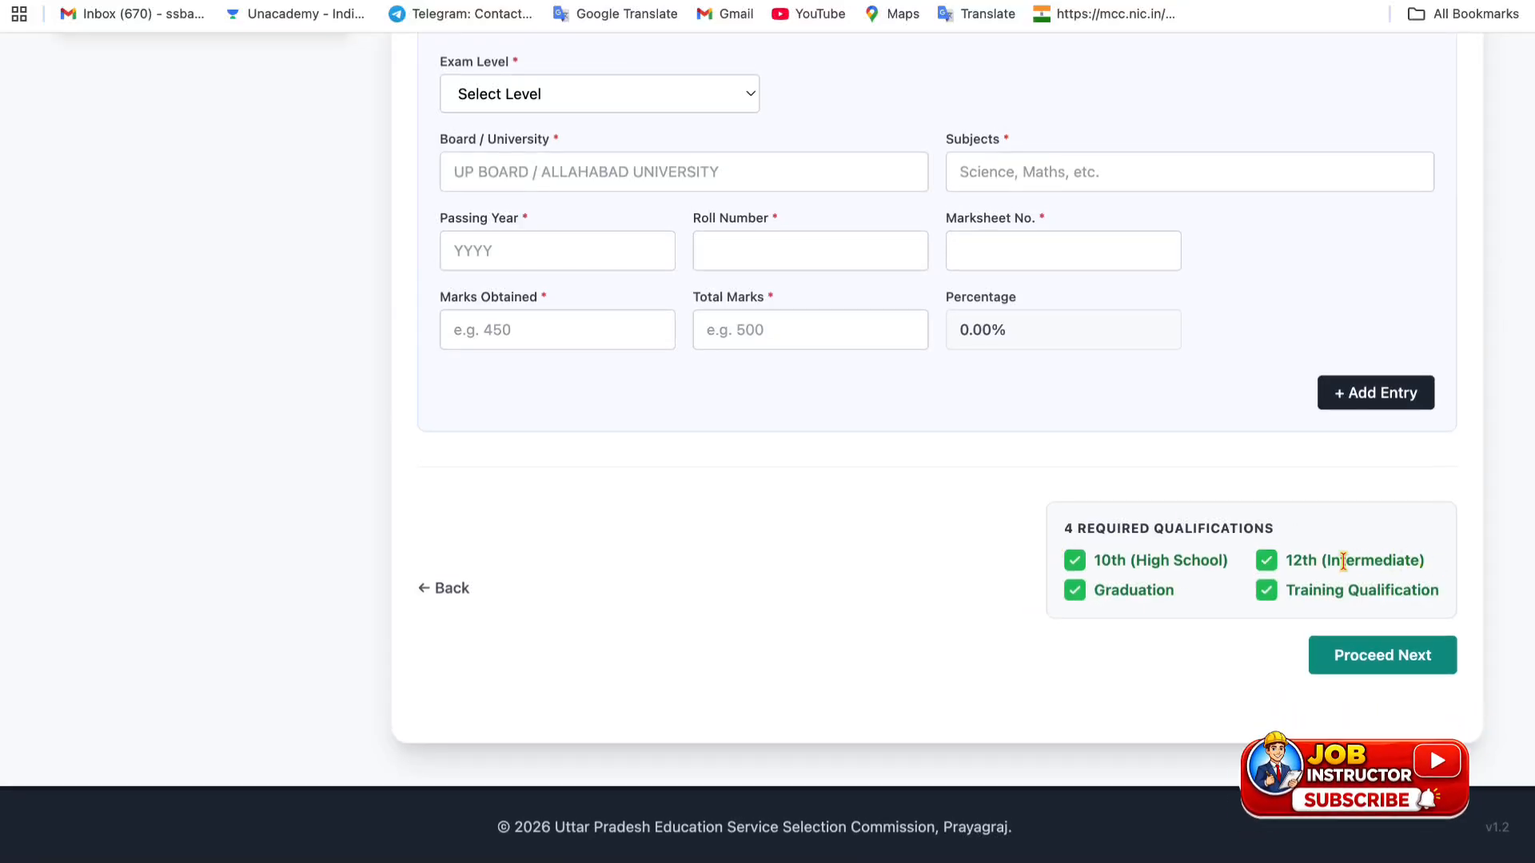
left_click(514, 103)
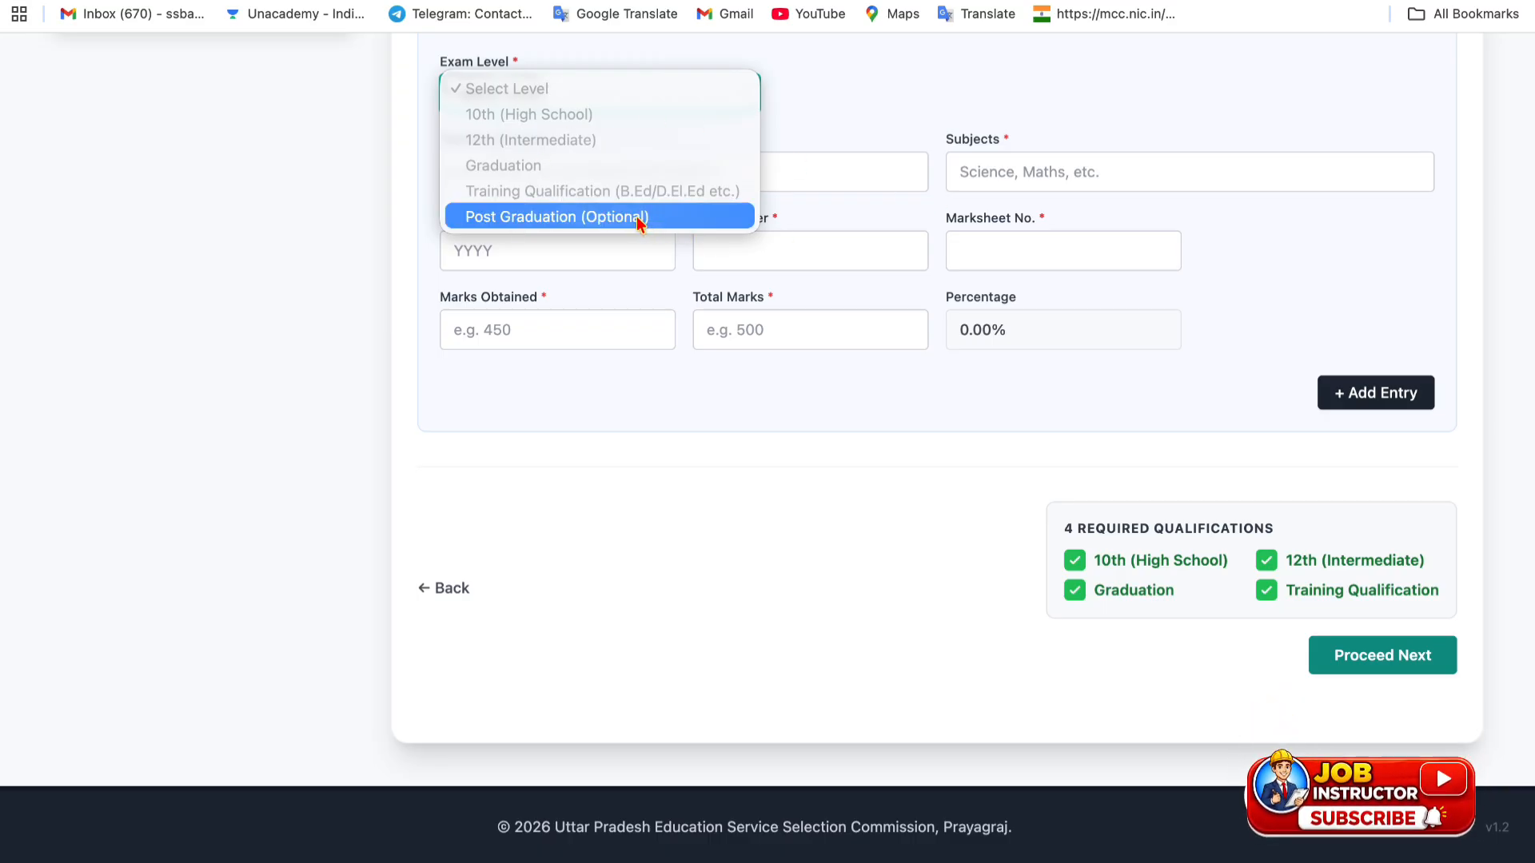
left_click(847, 89)
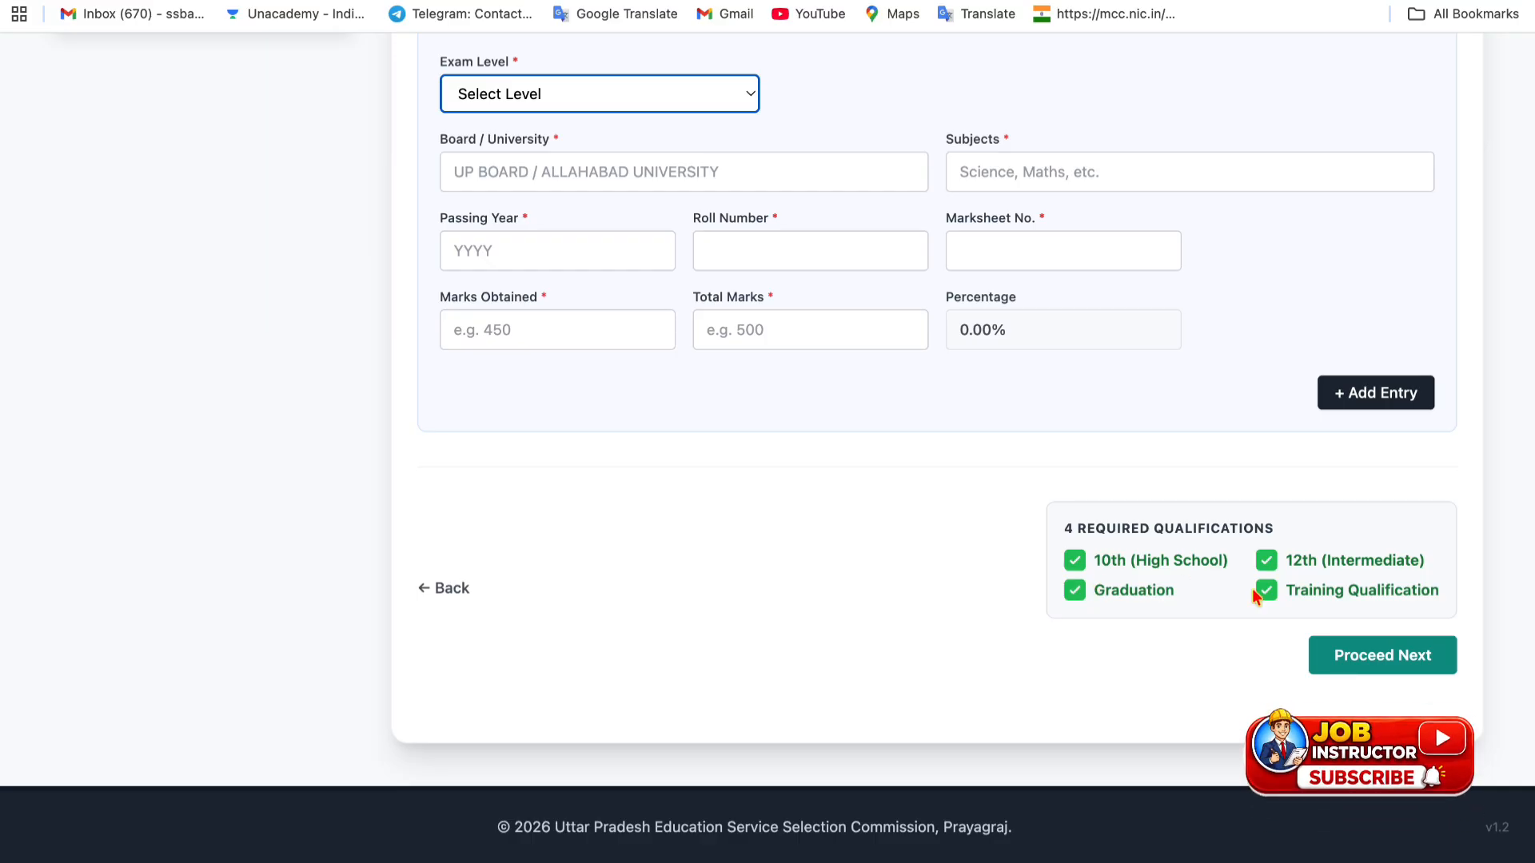
left_click(1351, 653)
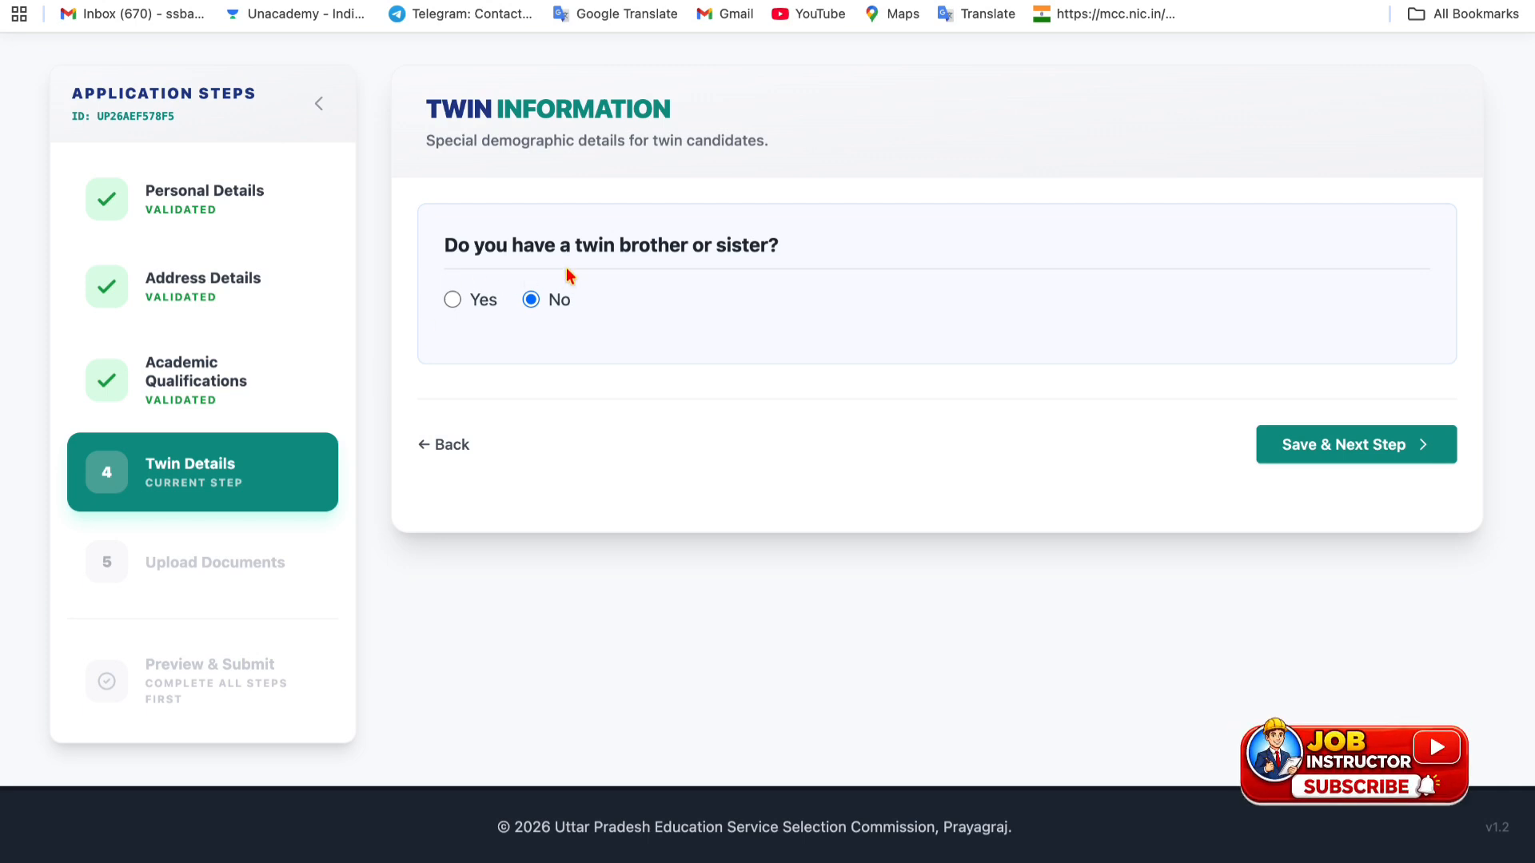
left_click(453, 301)
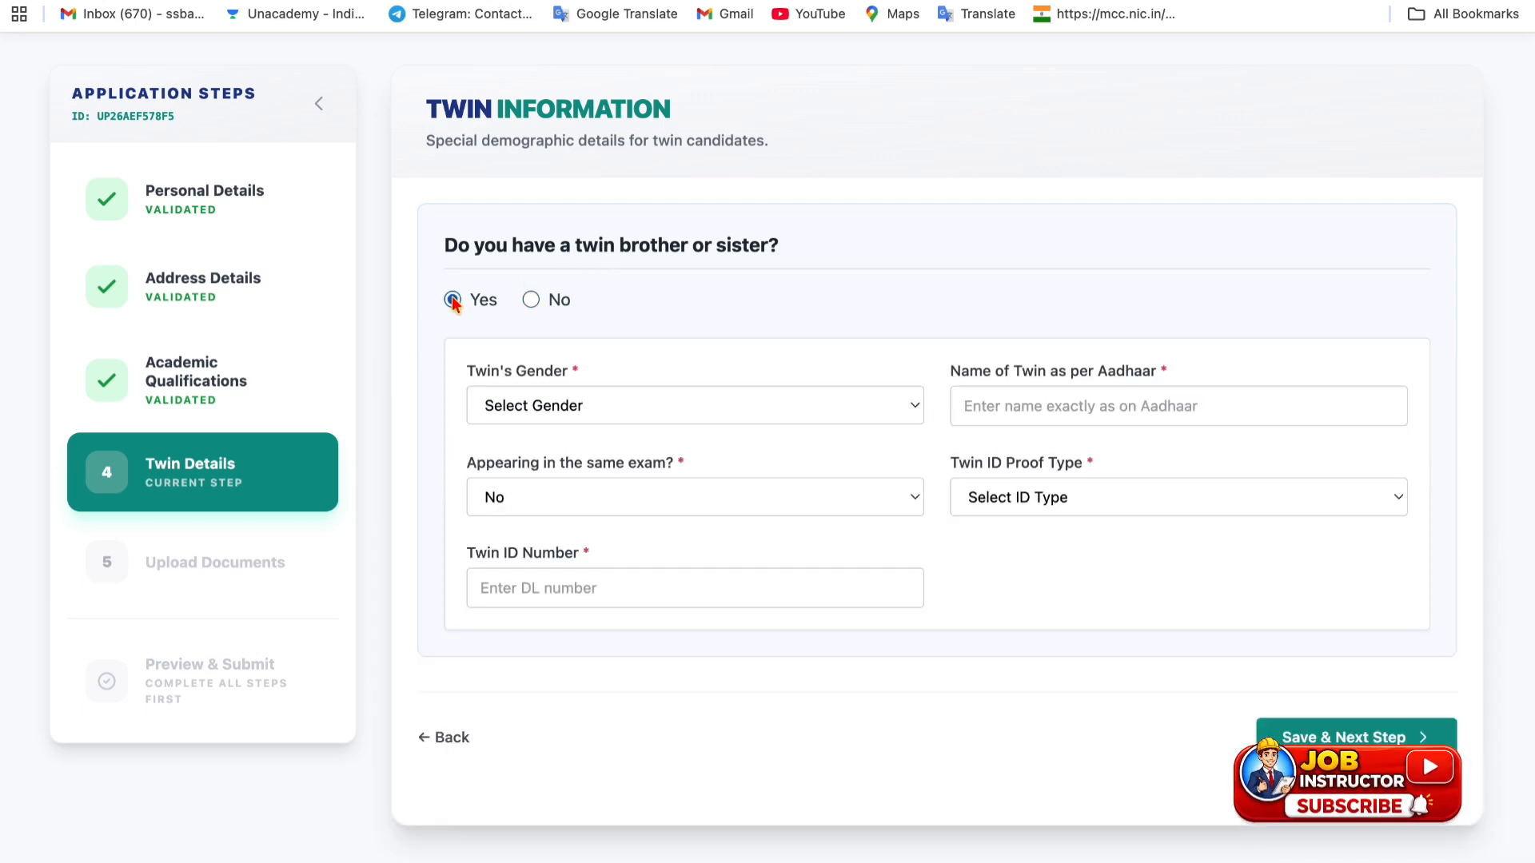
left_click(554, 410)
left_click(599, 424)
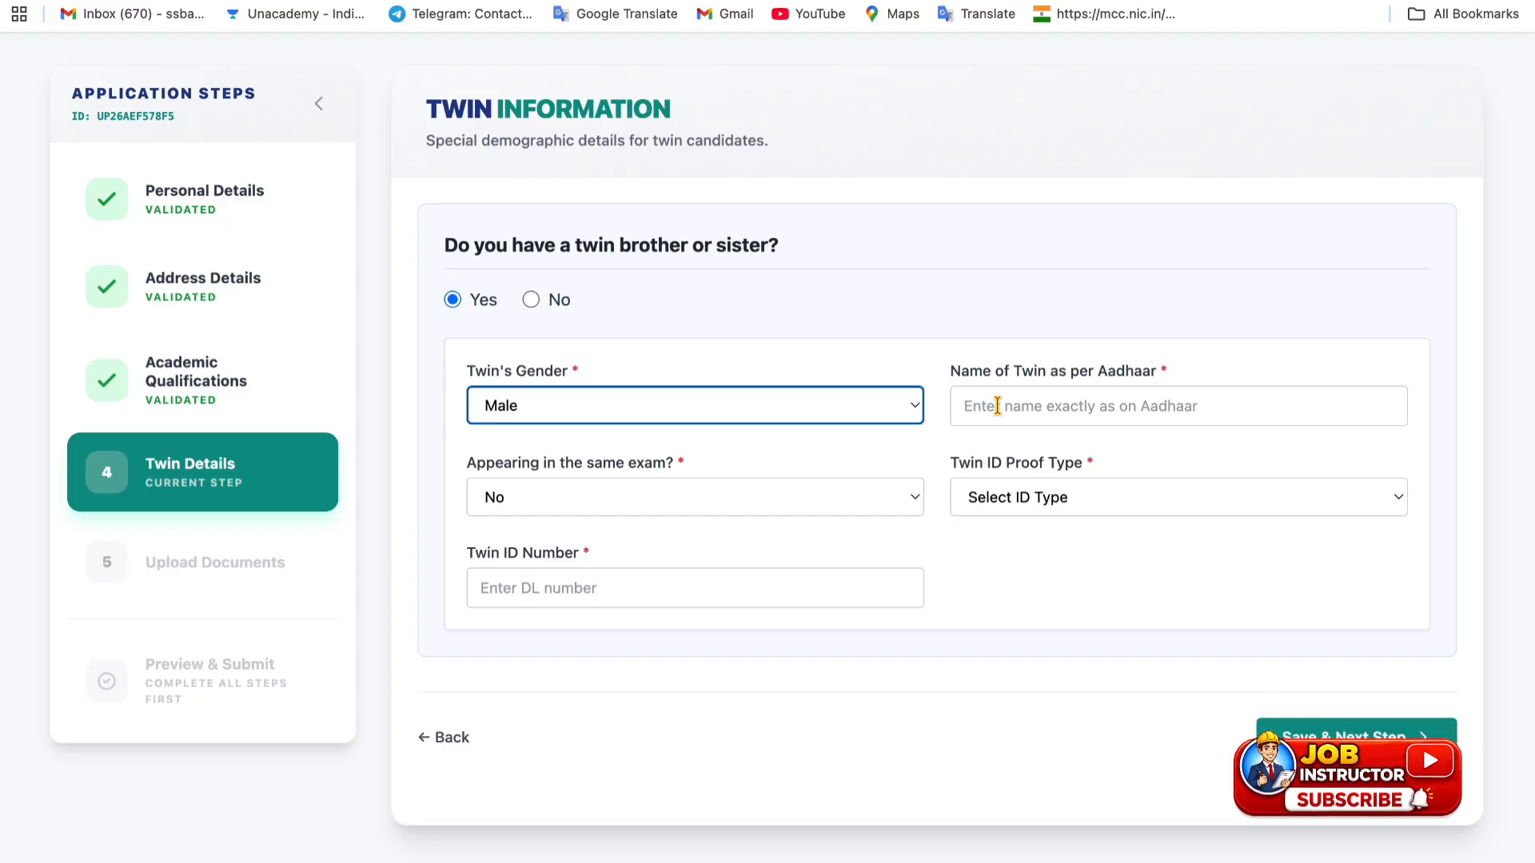
left_click(618, 498)
left_click(583, 470)
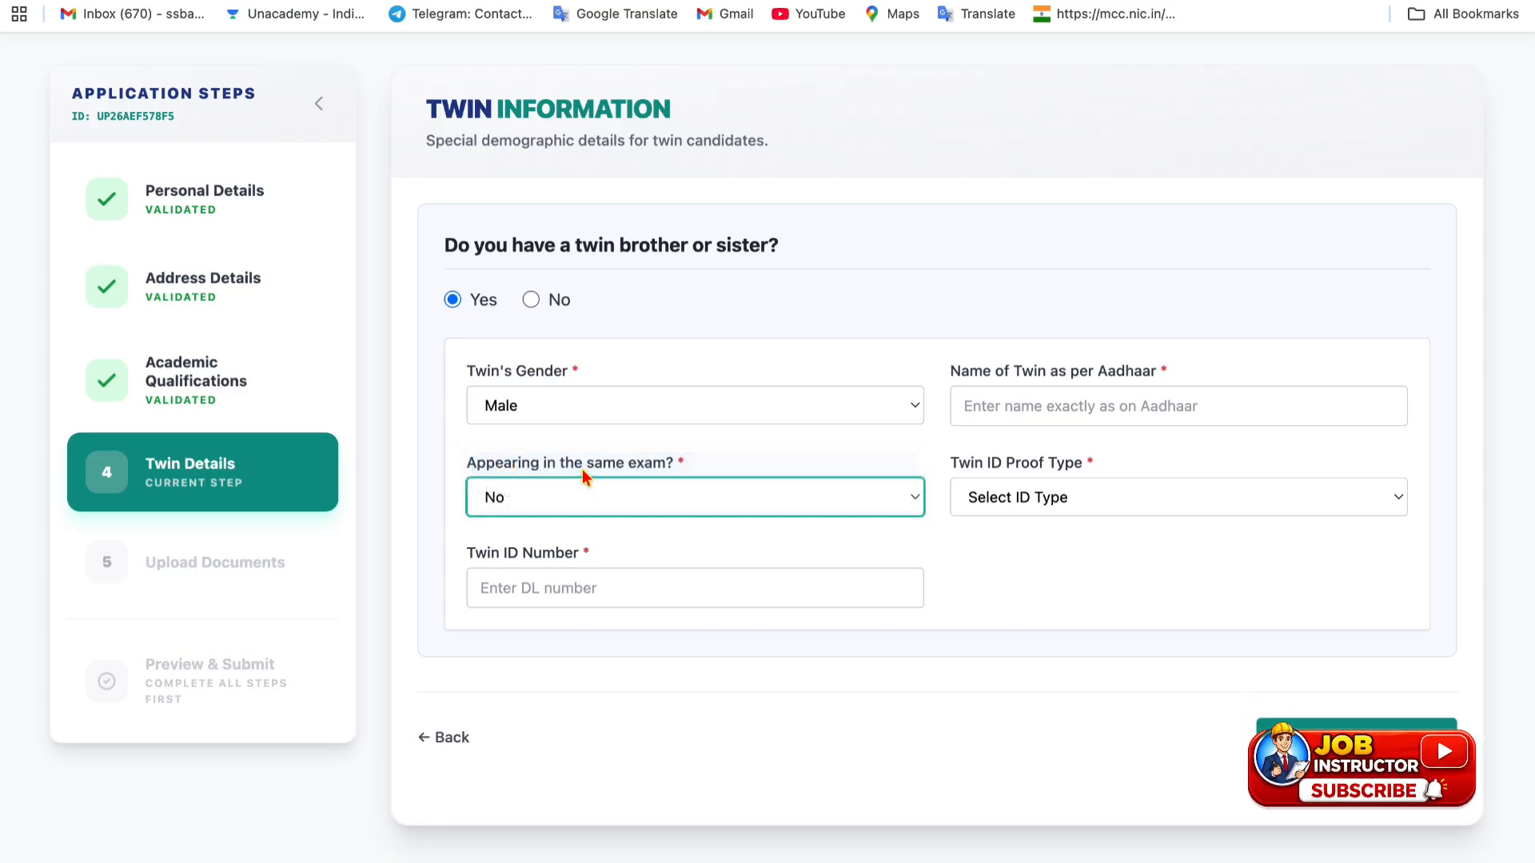
left_click(1036, 500)
left_click(1006, 515)
left_click(1001, 496)
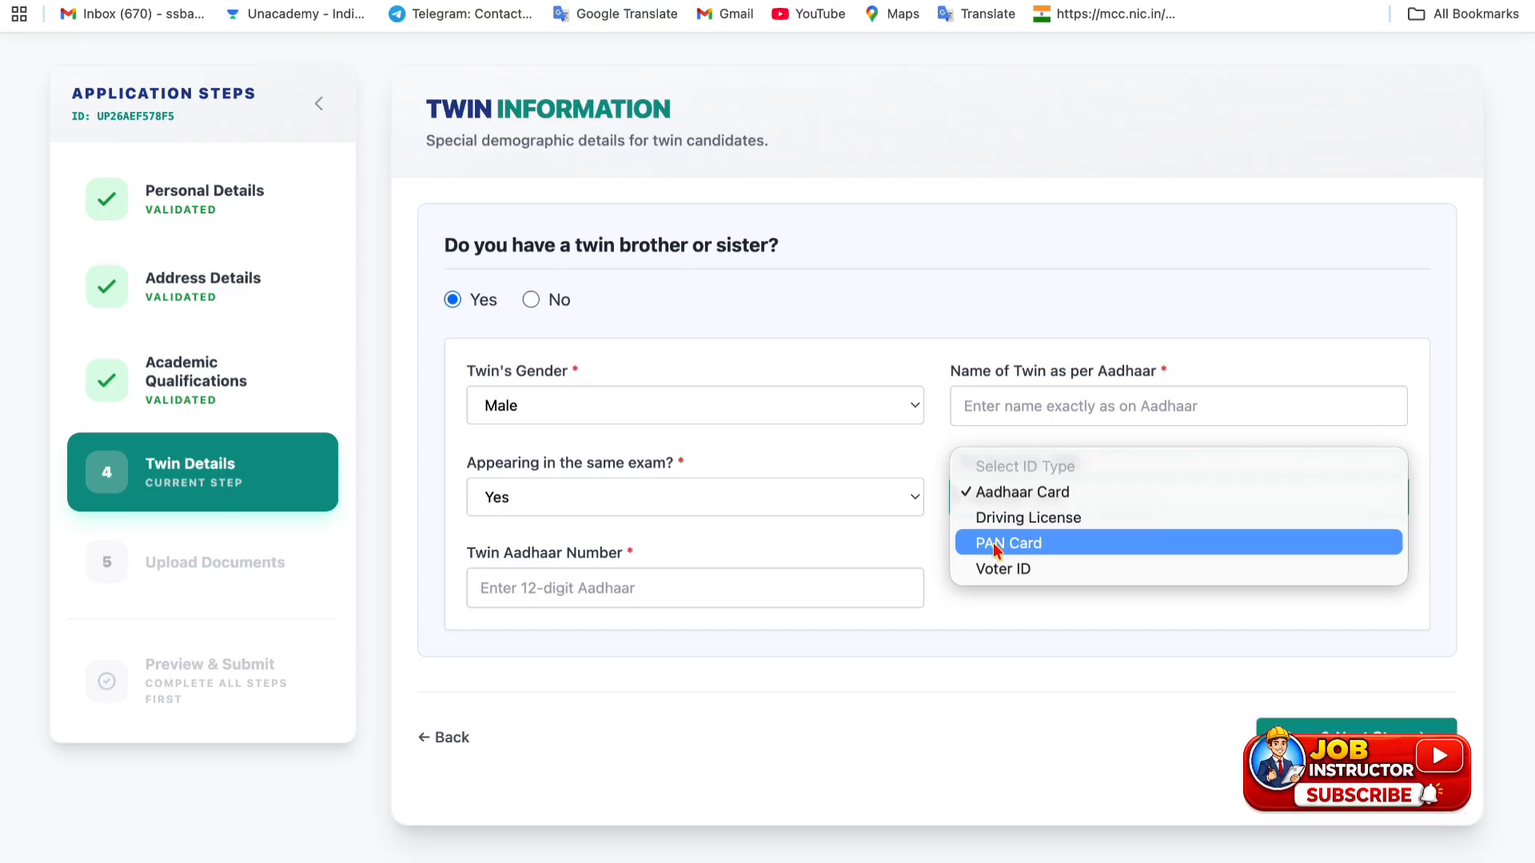
left_click(857, 538)
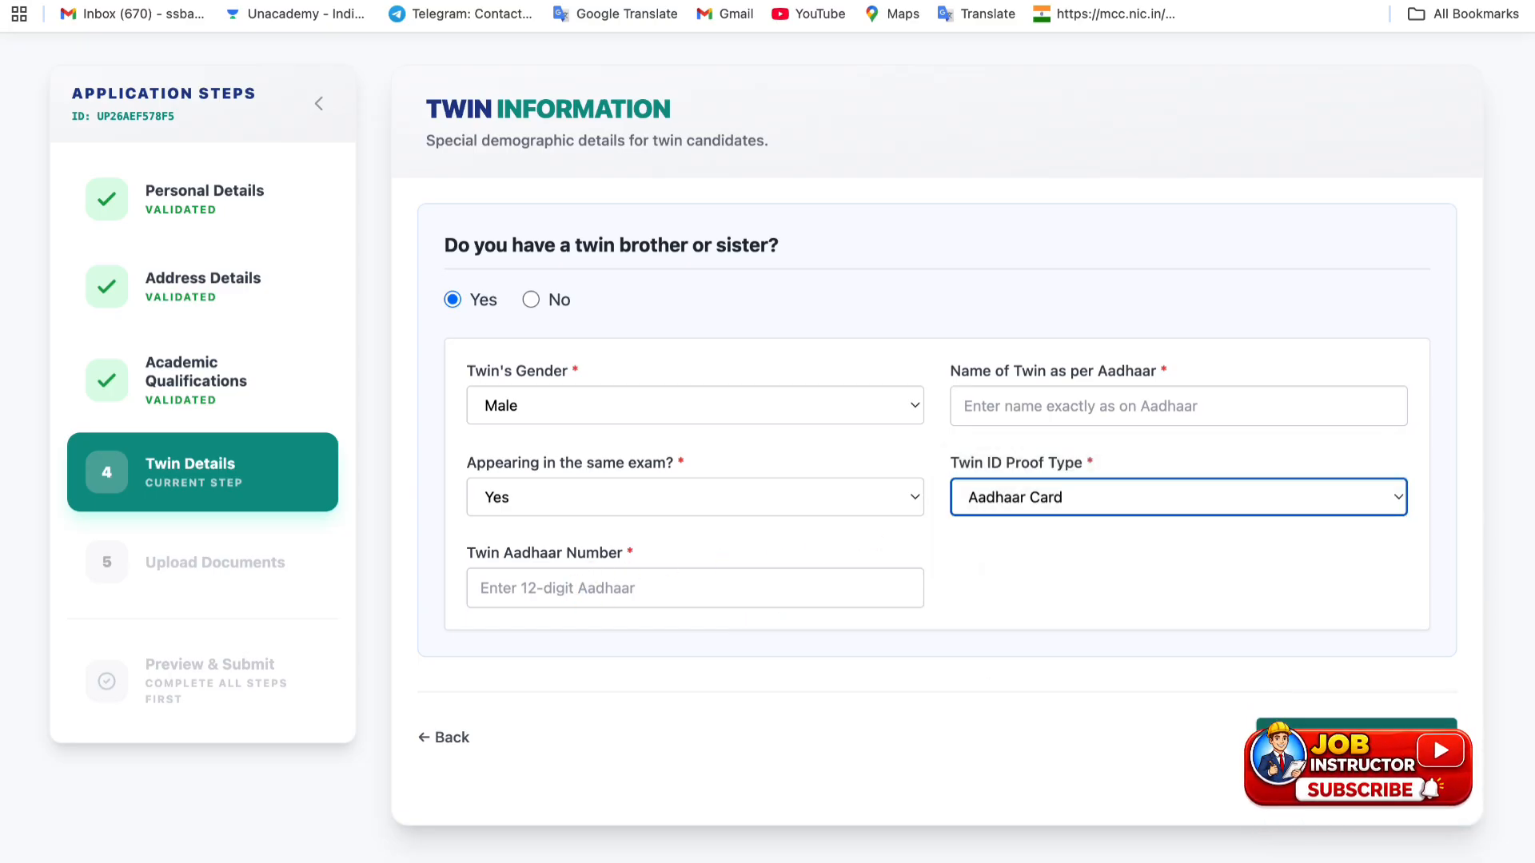
left_click(530, 300)
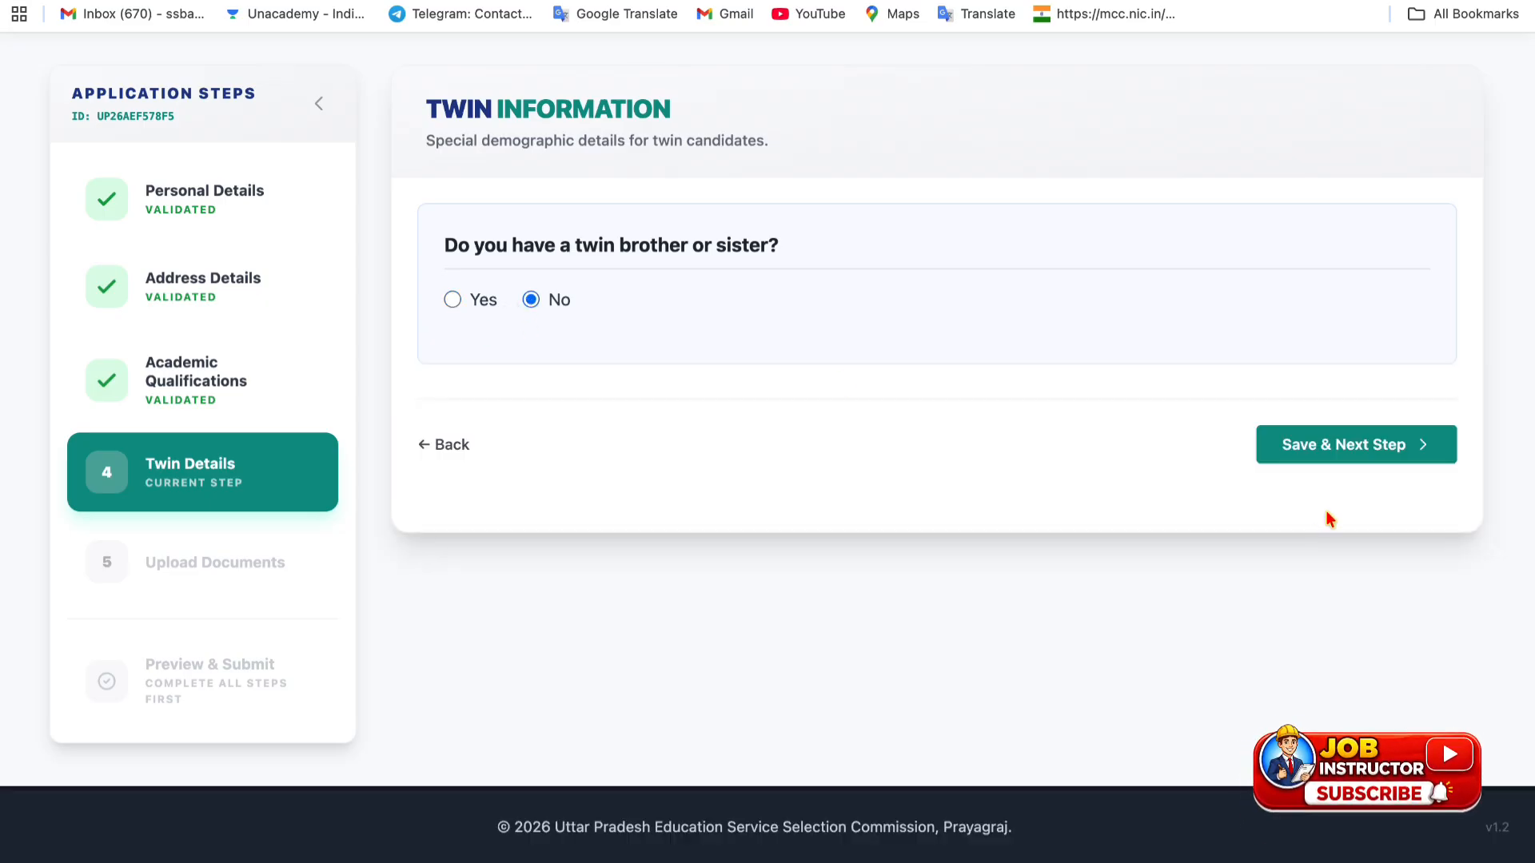
left_click(1327, 462)
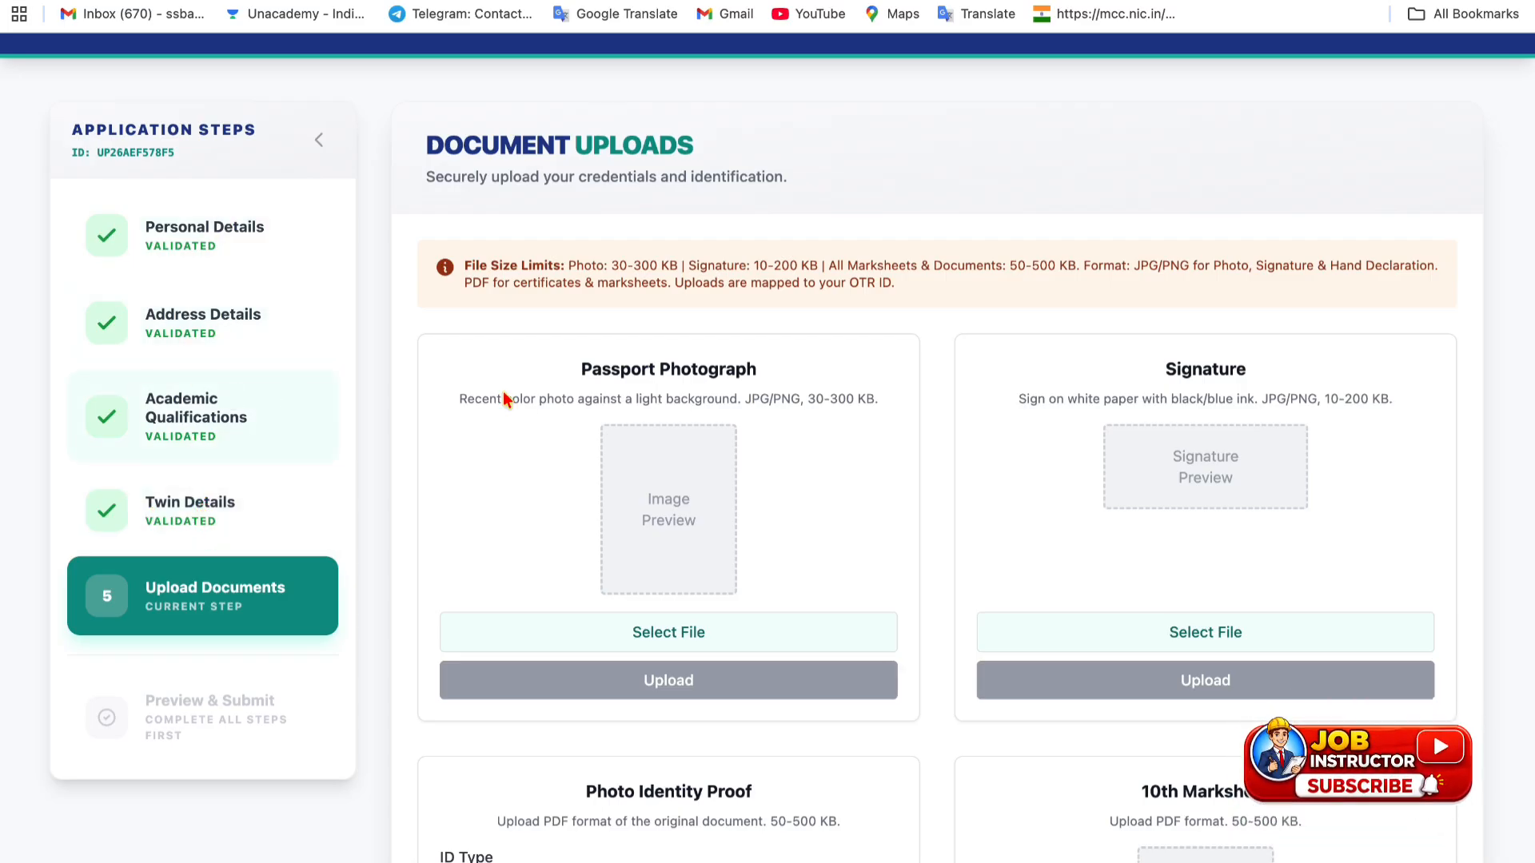
scroll(563, 446, "down", 1)
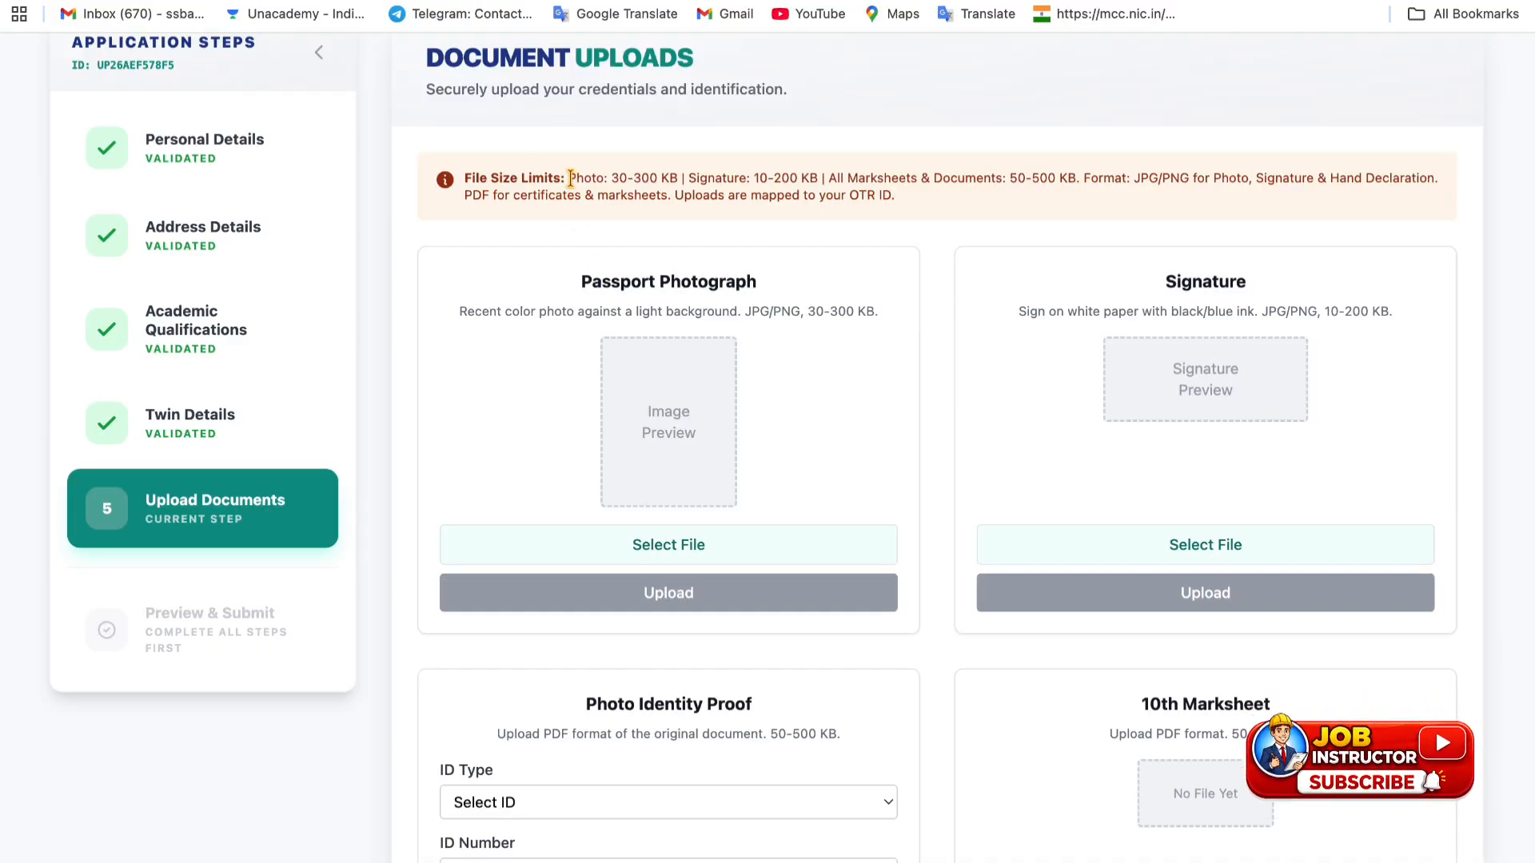
left_click_drag(568, 177, 678, 177)
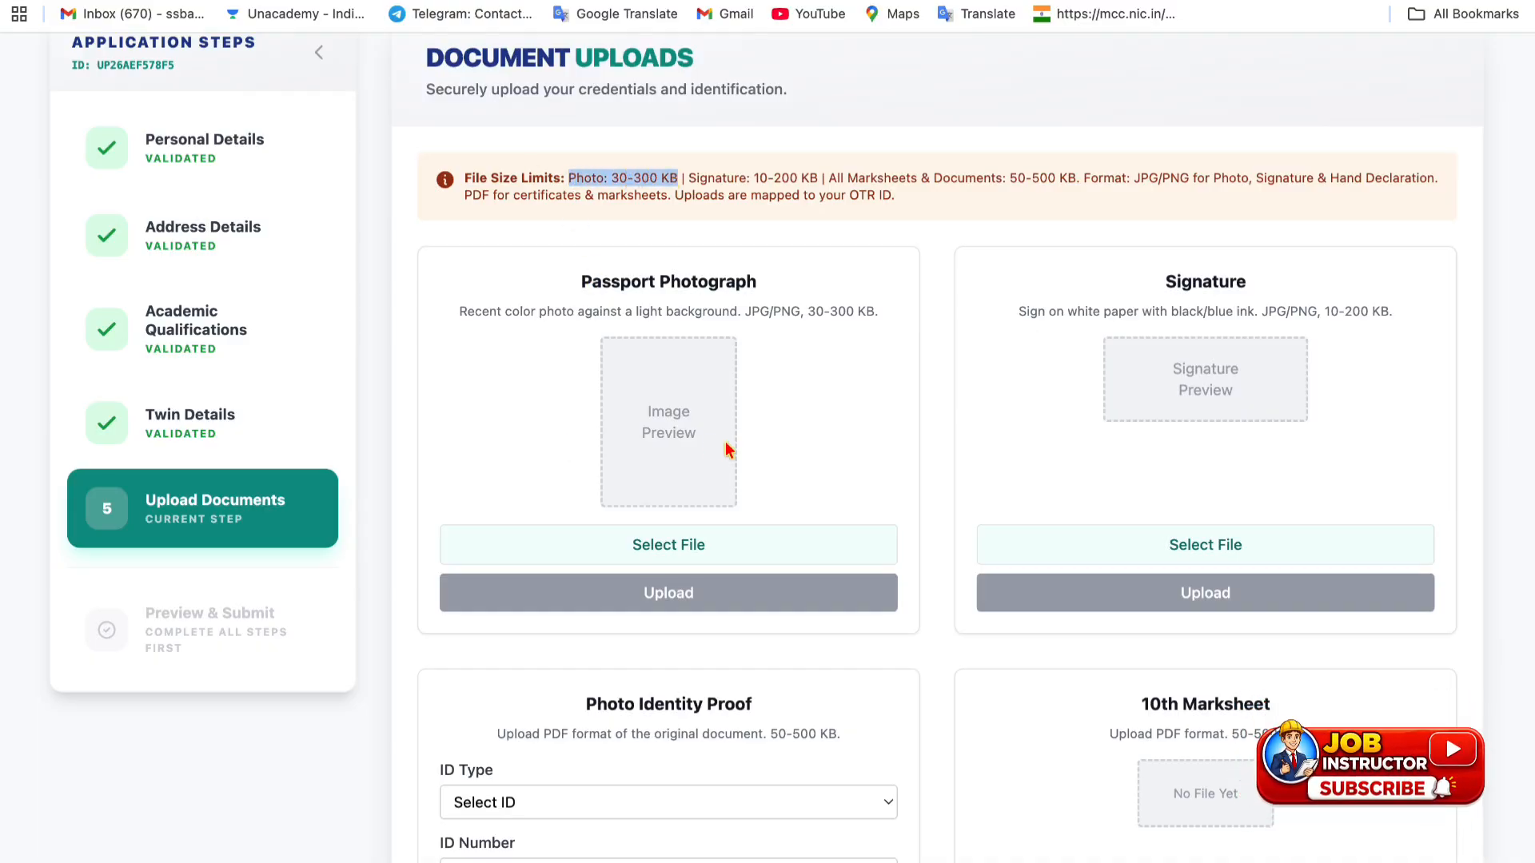
left_click_drag(592, 284, 866, 319)
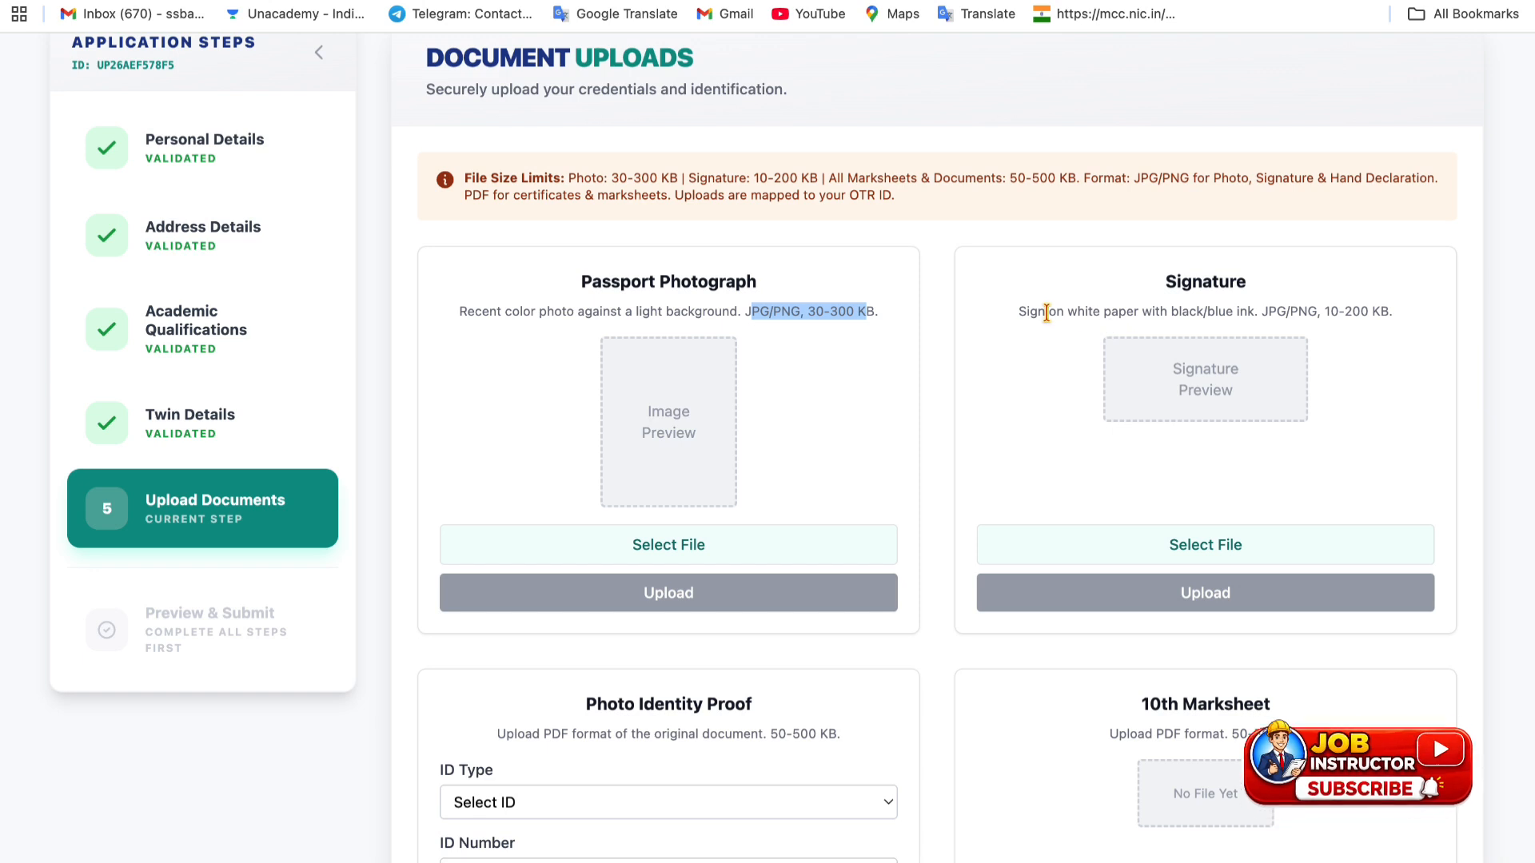
left_click_drag(1027, 311, 1382, 307)
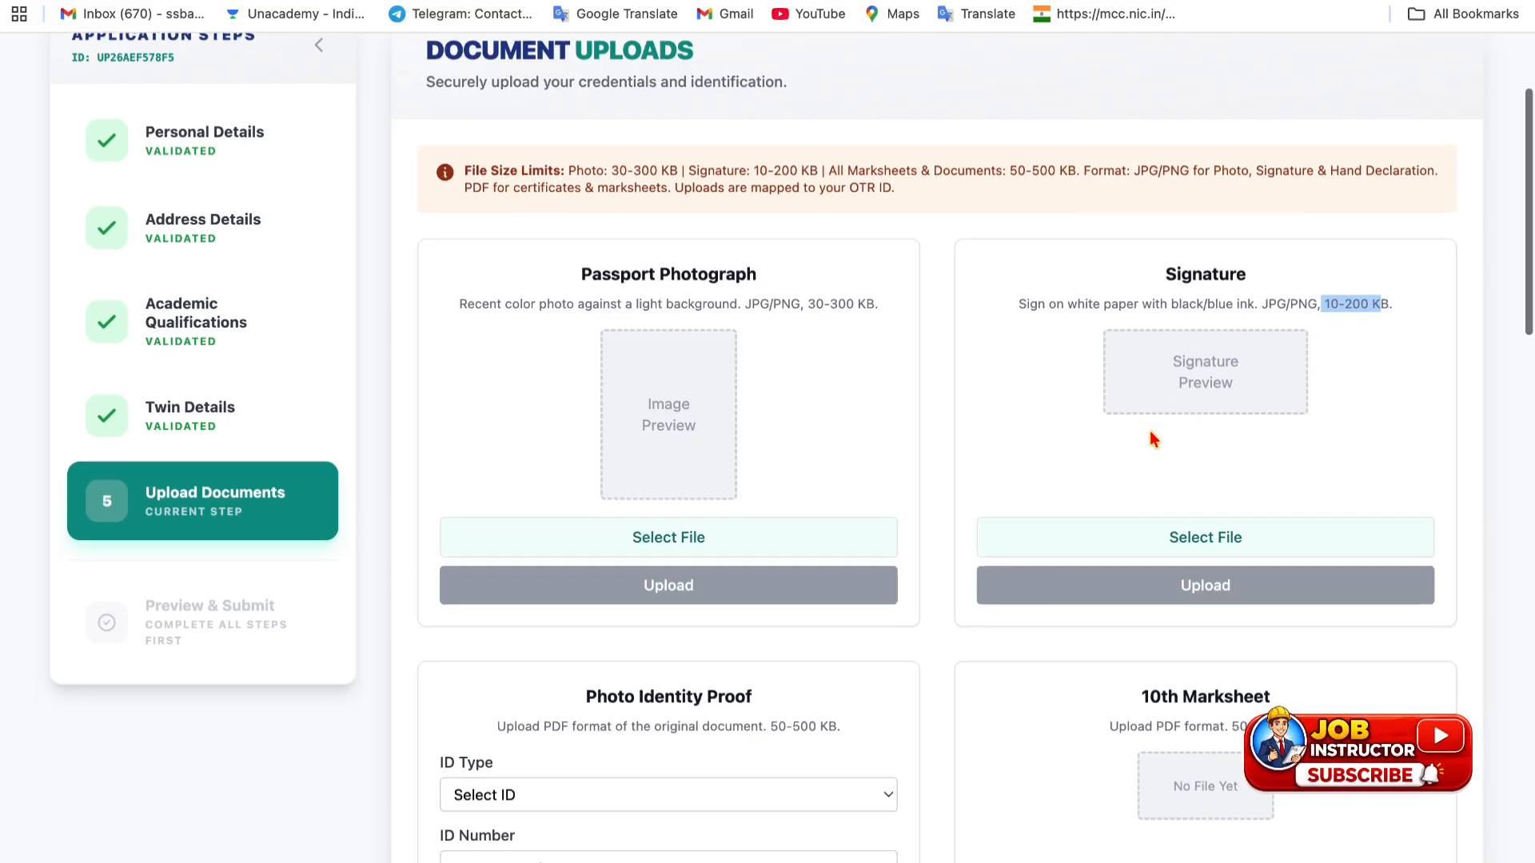
scroll(1150, 430, "down", 4)
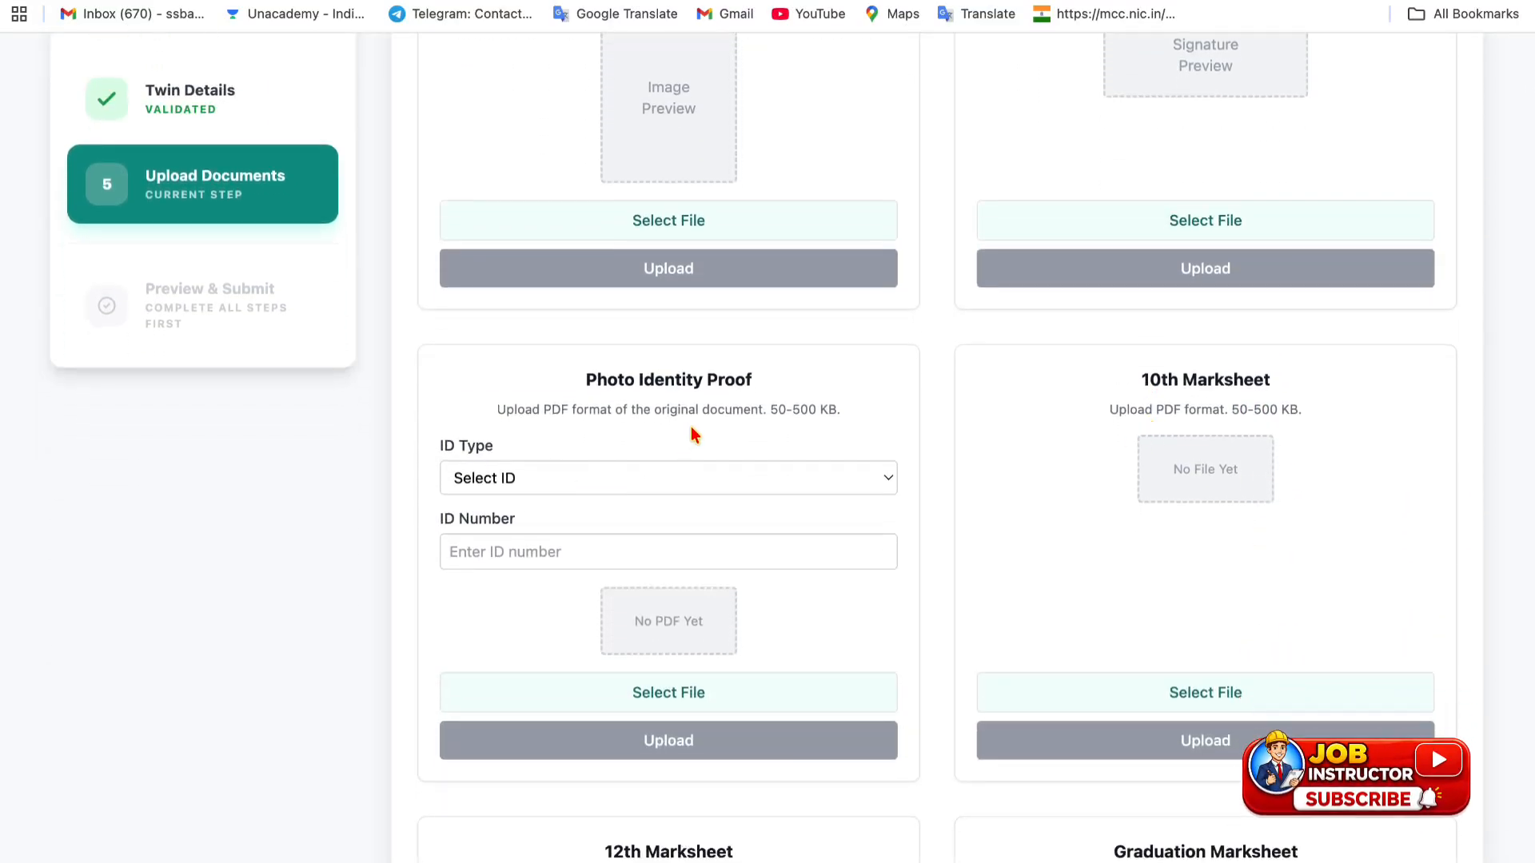
- Highlight the ID proof rules: original document, PDF format, 50–500 KB size
left_click_drag(665, 410, 788, 408)
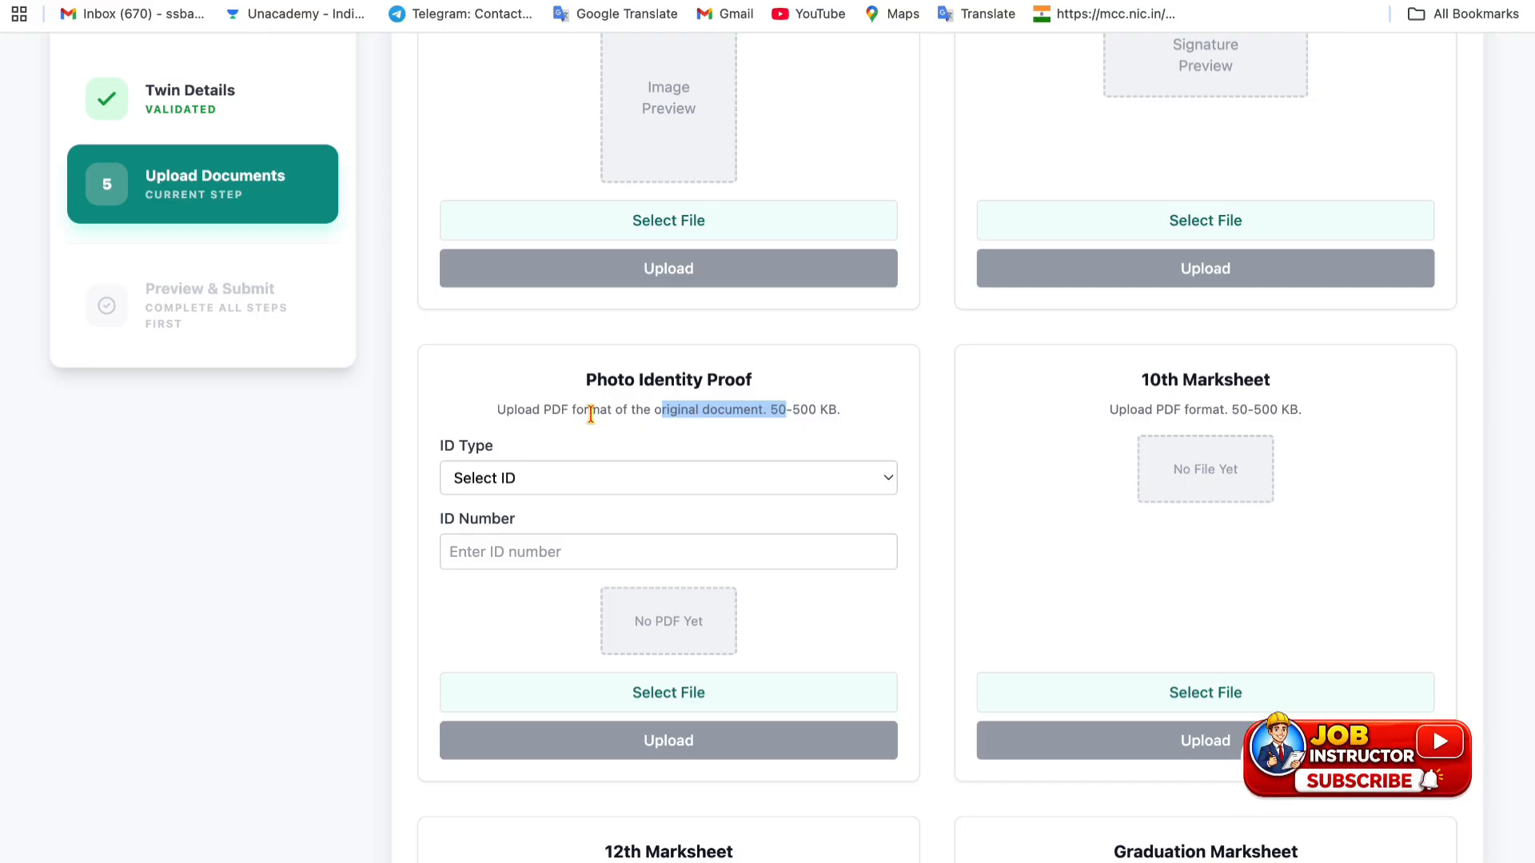
left_click_drag(540, 410, 644, 409)
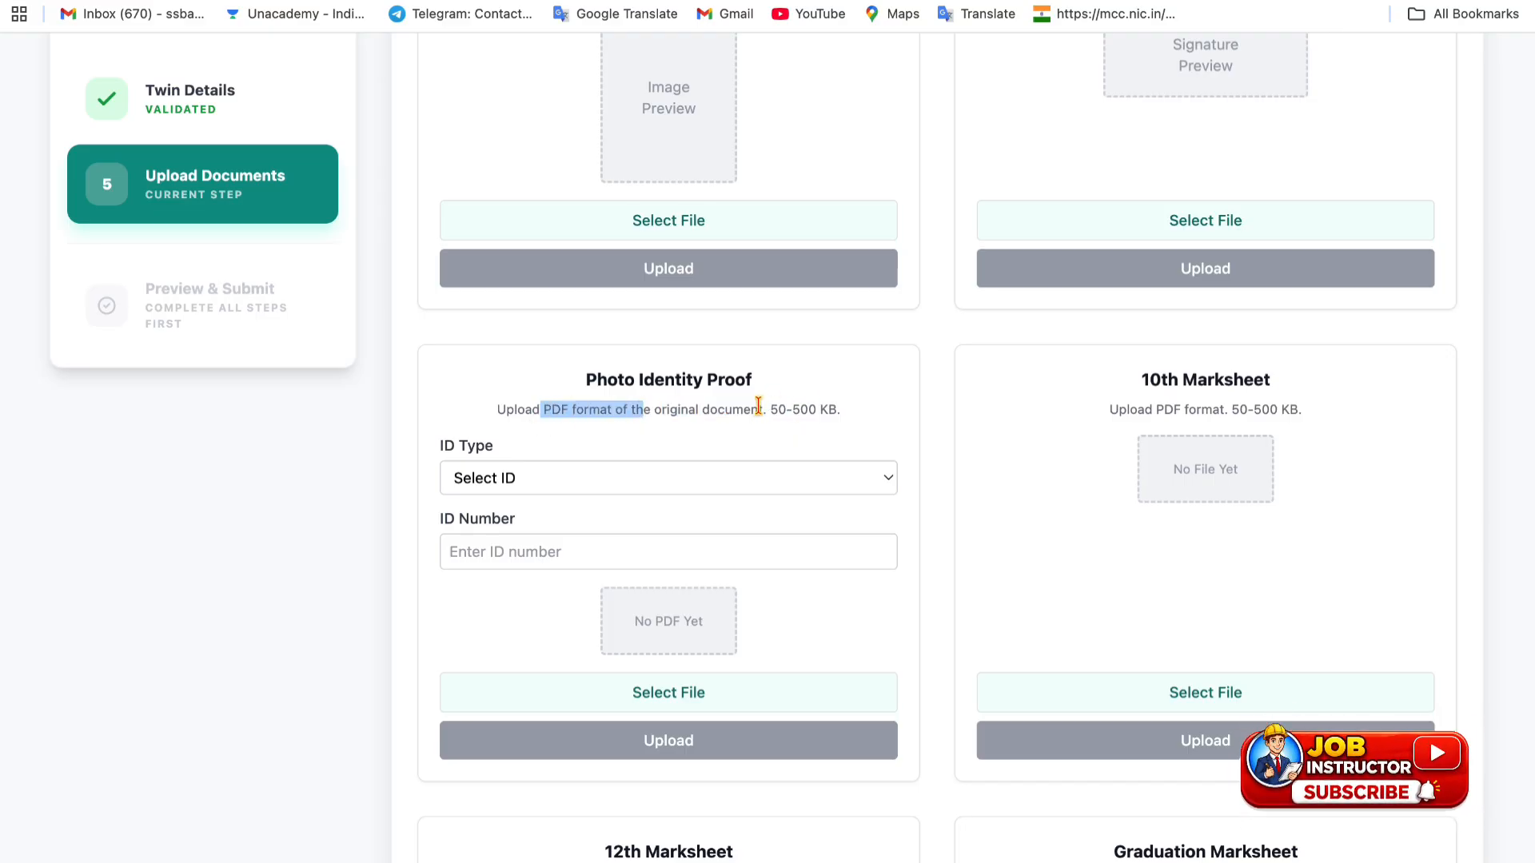
left_click_drag(765, 409, 787, 405)
- Choose Aadhaar Card as the ID type and highlight the 10th Marksheet's PDF 50–500 KB rule
left_click(656, 486)
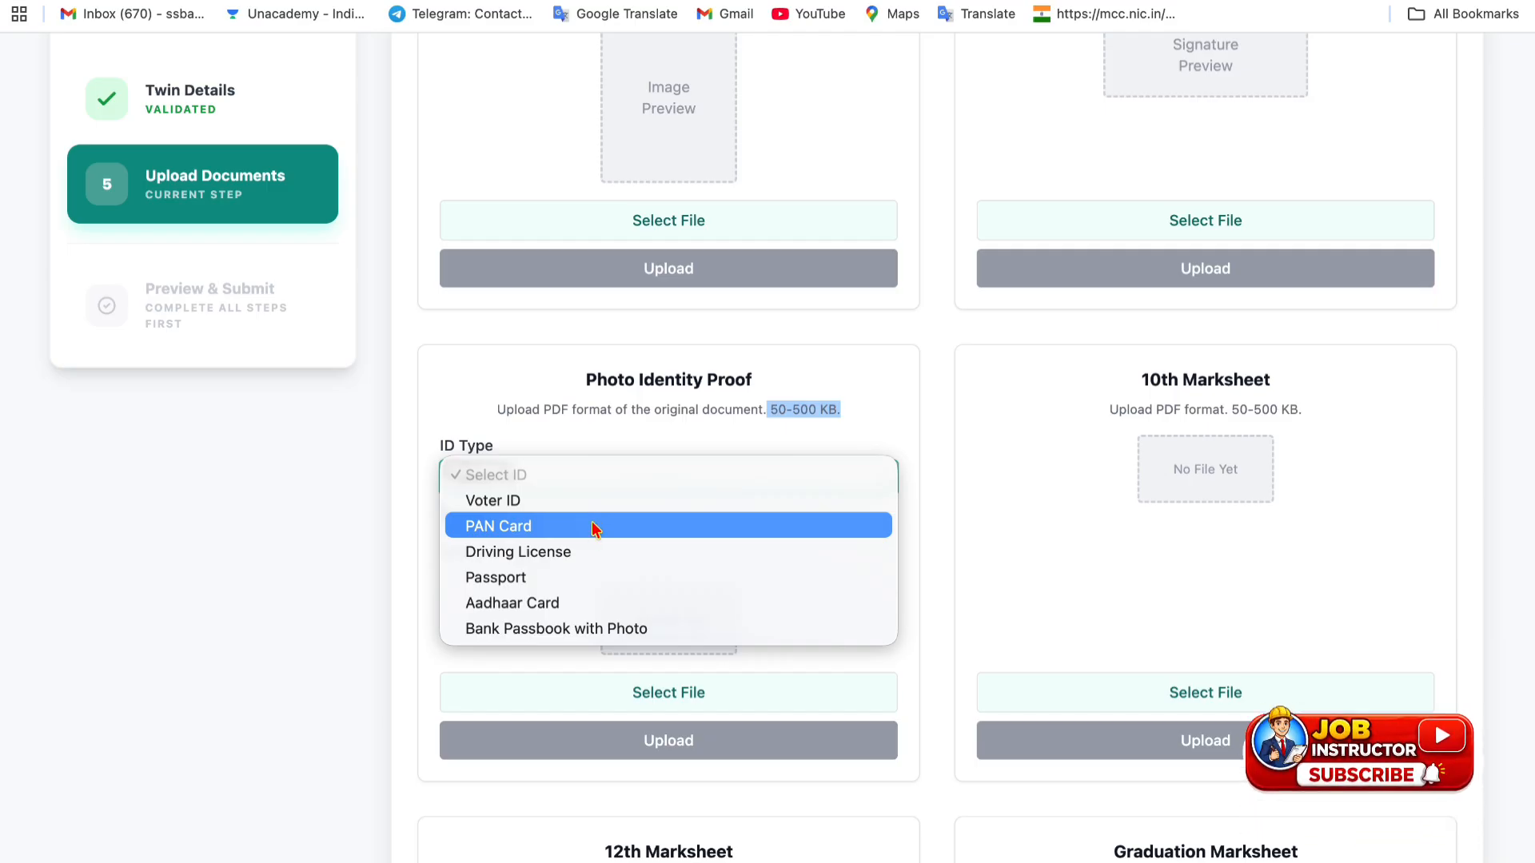
left_click(573, 602)
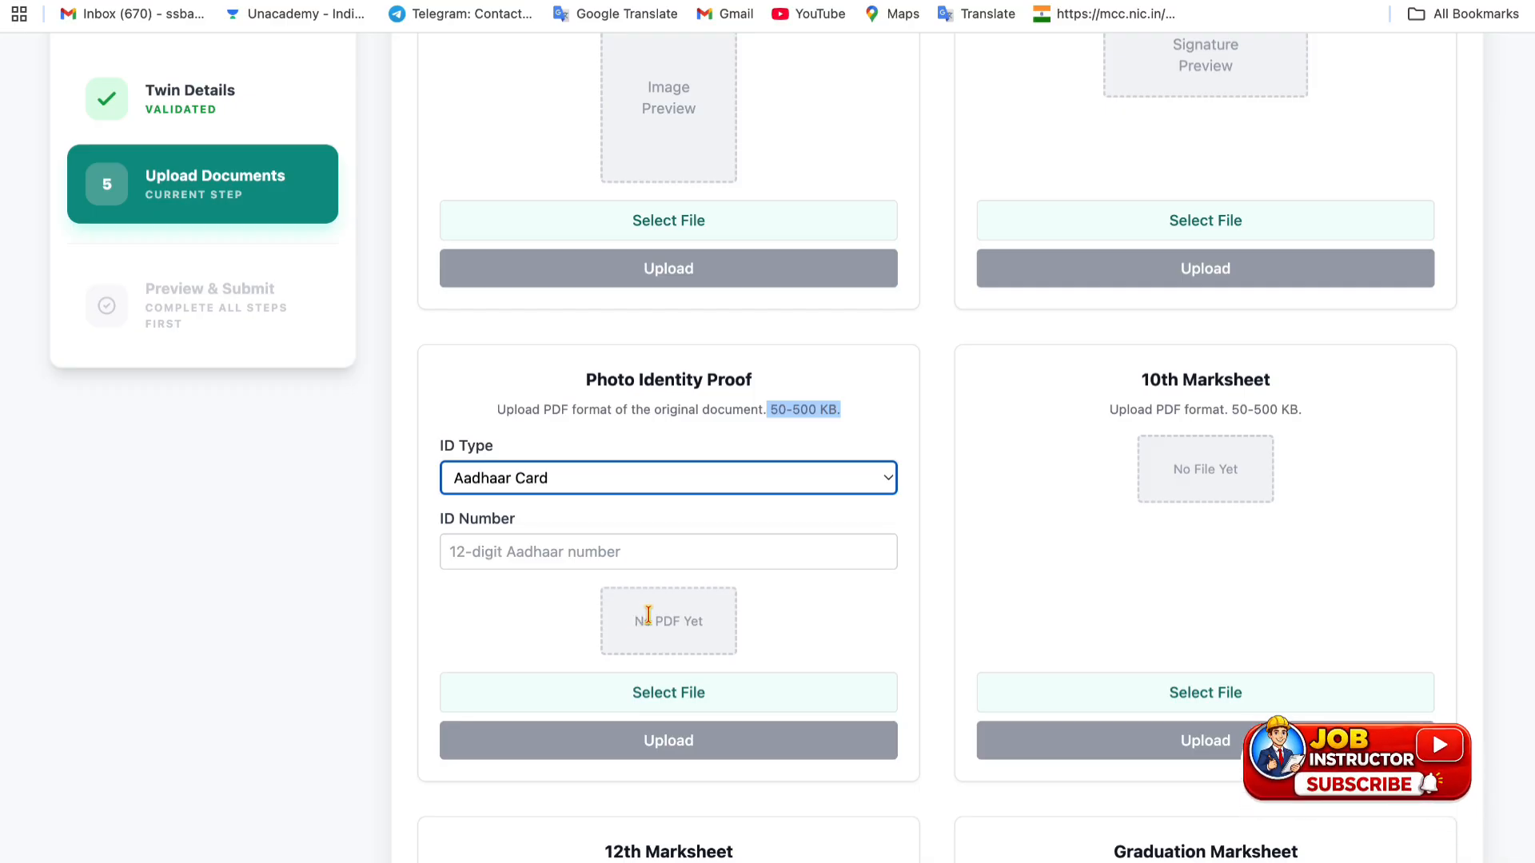
scroll(805, 591, "down", 1)
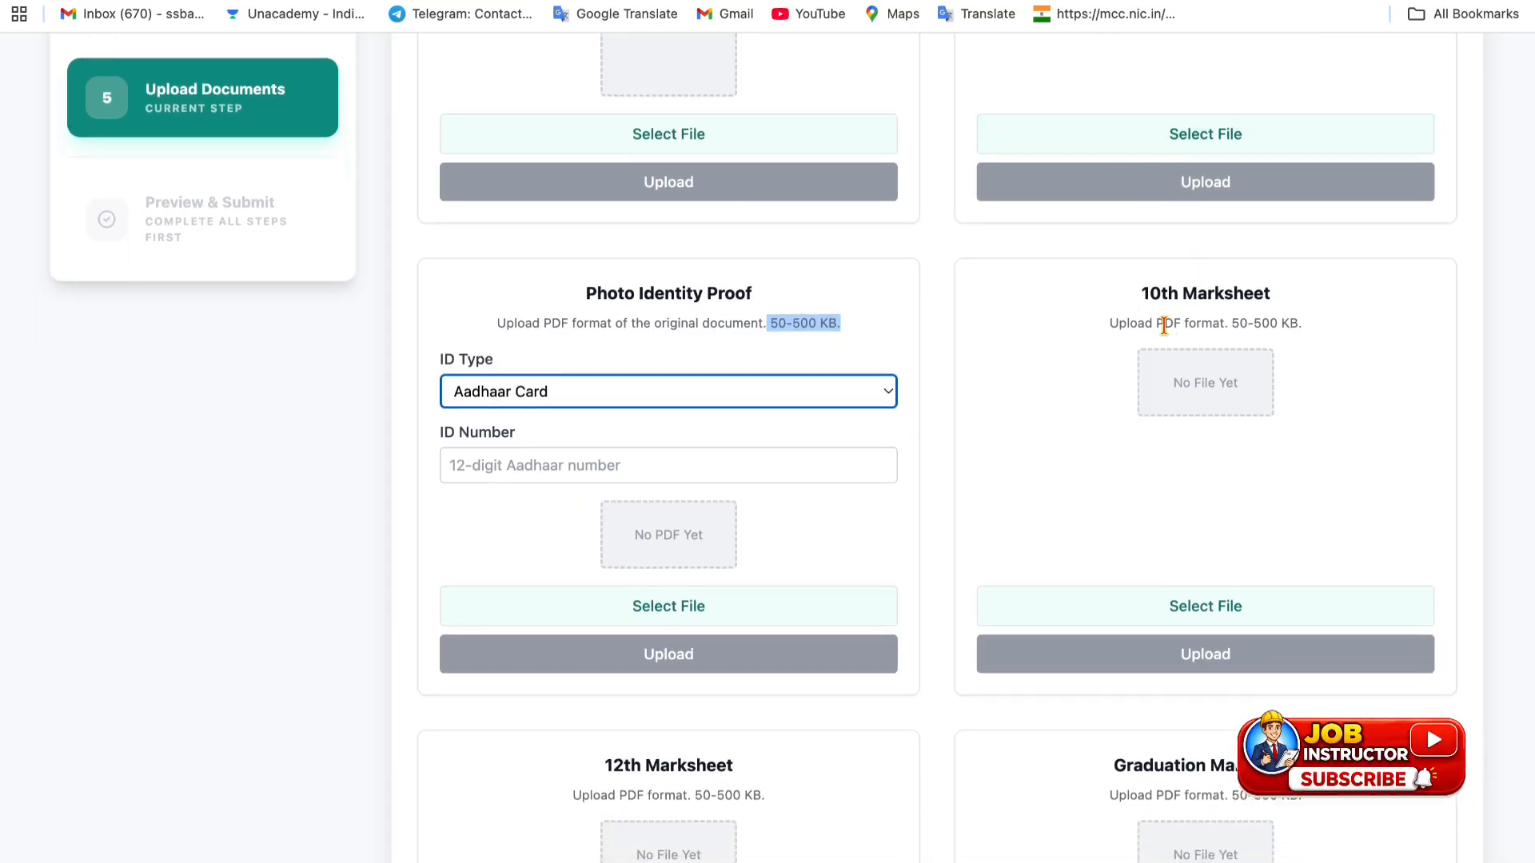
left_click_drag(1165, 323, 1297, 331)
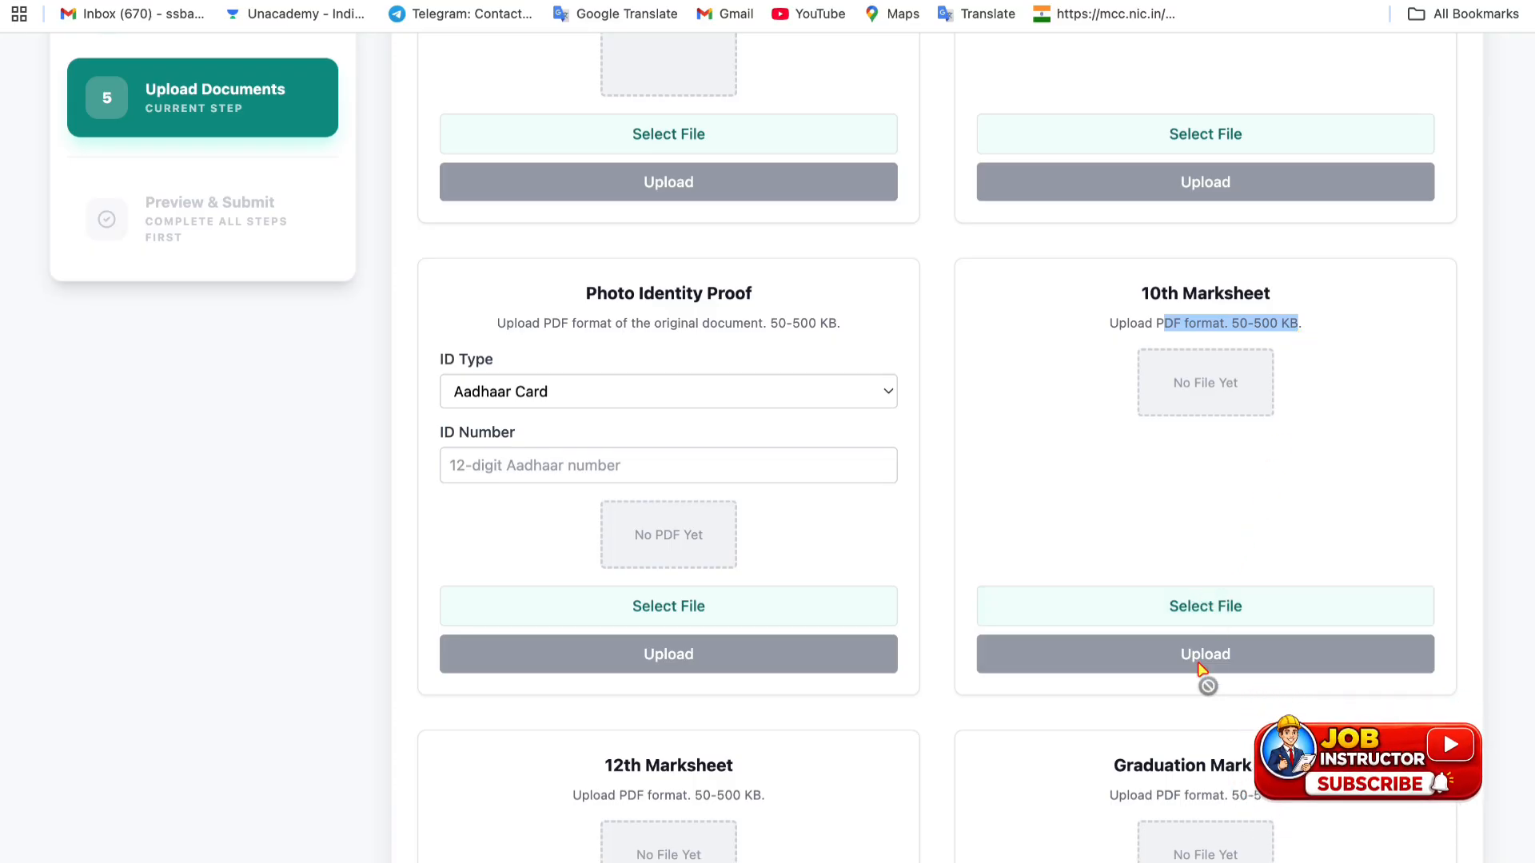
scroll(1197, 408, "down", 5)
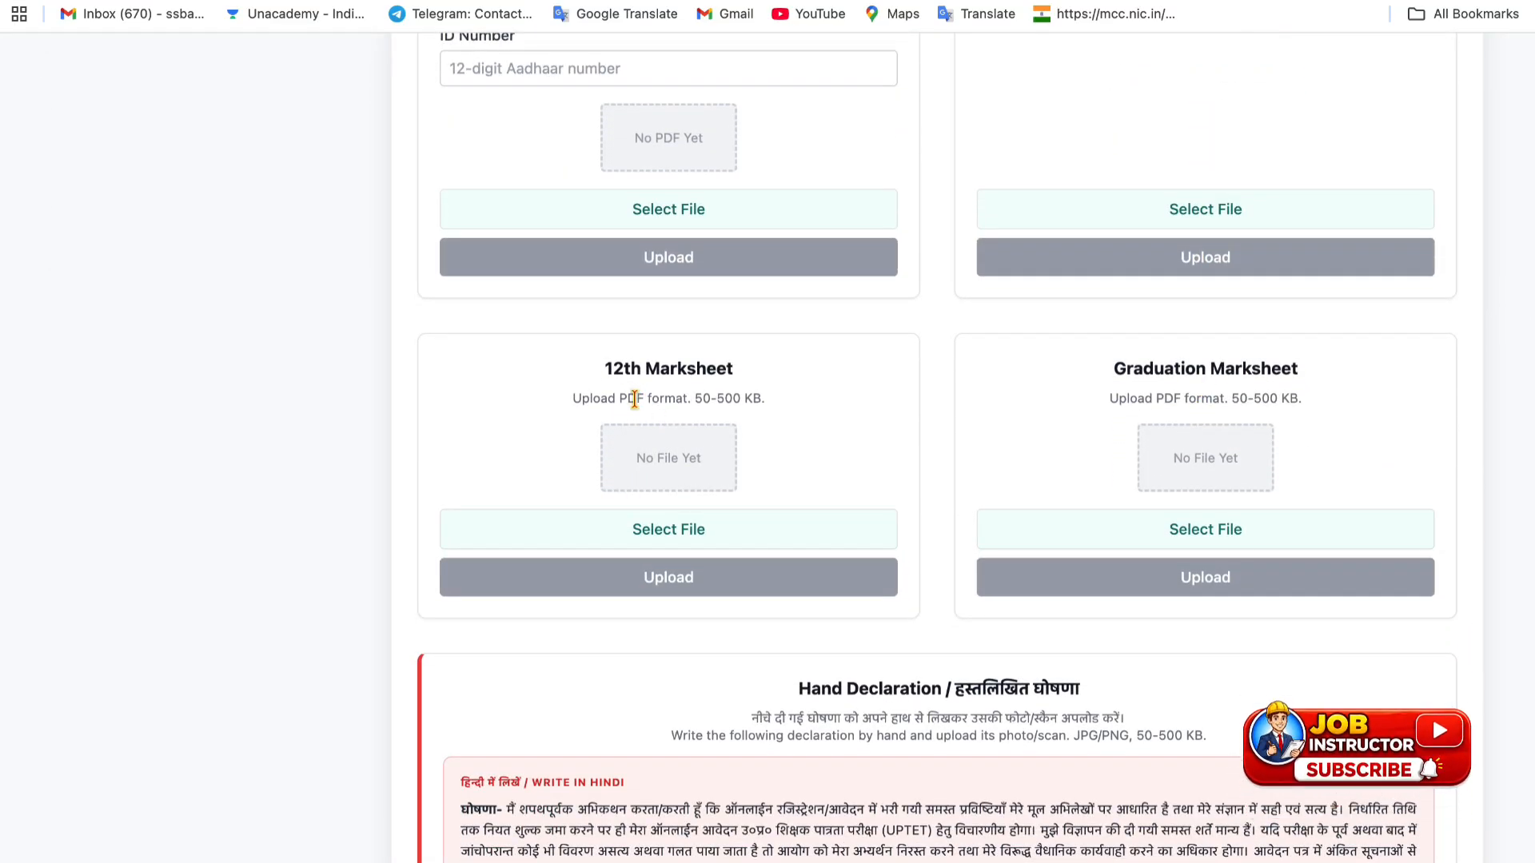
left_click_drag(620, 398, 749, 397)
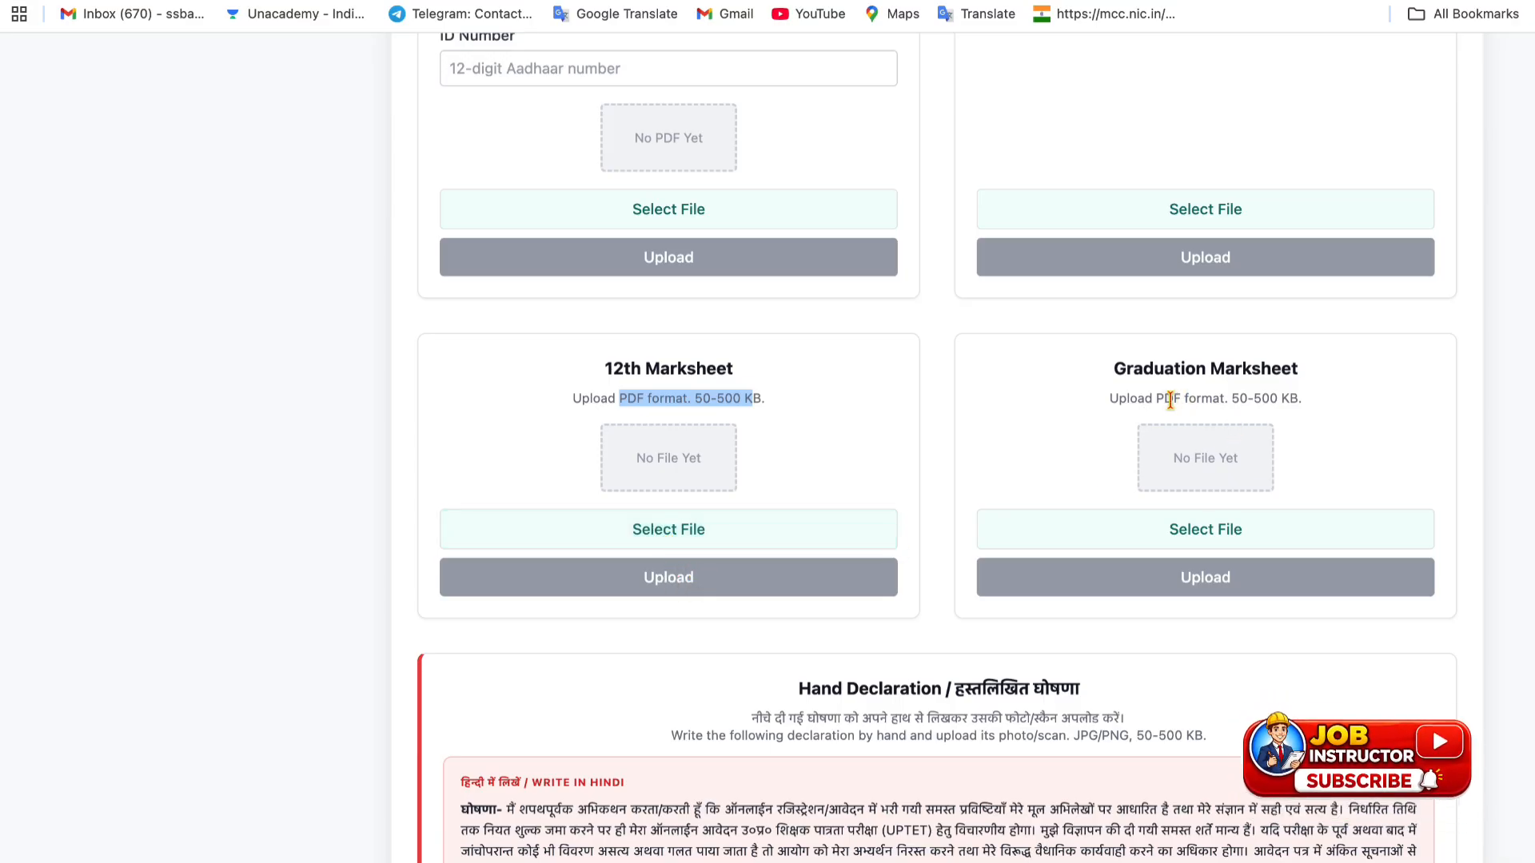
left_click_drag(1156, 398, 1319, 398)
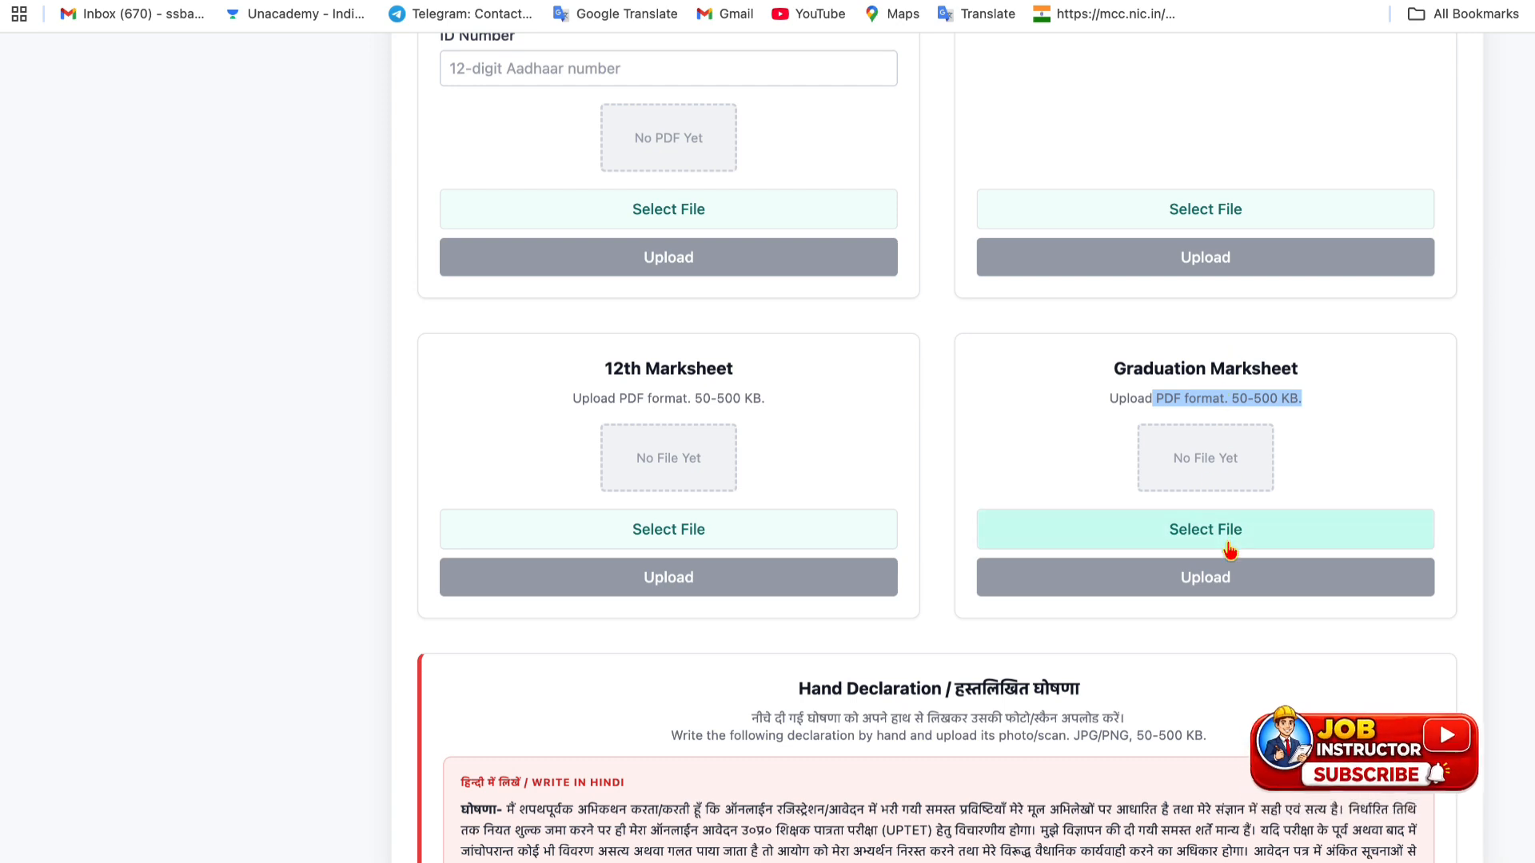
scroll(1064, 579, "down", 1)
scroll(1058, 566, "up", 1)
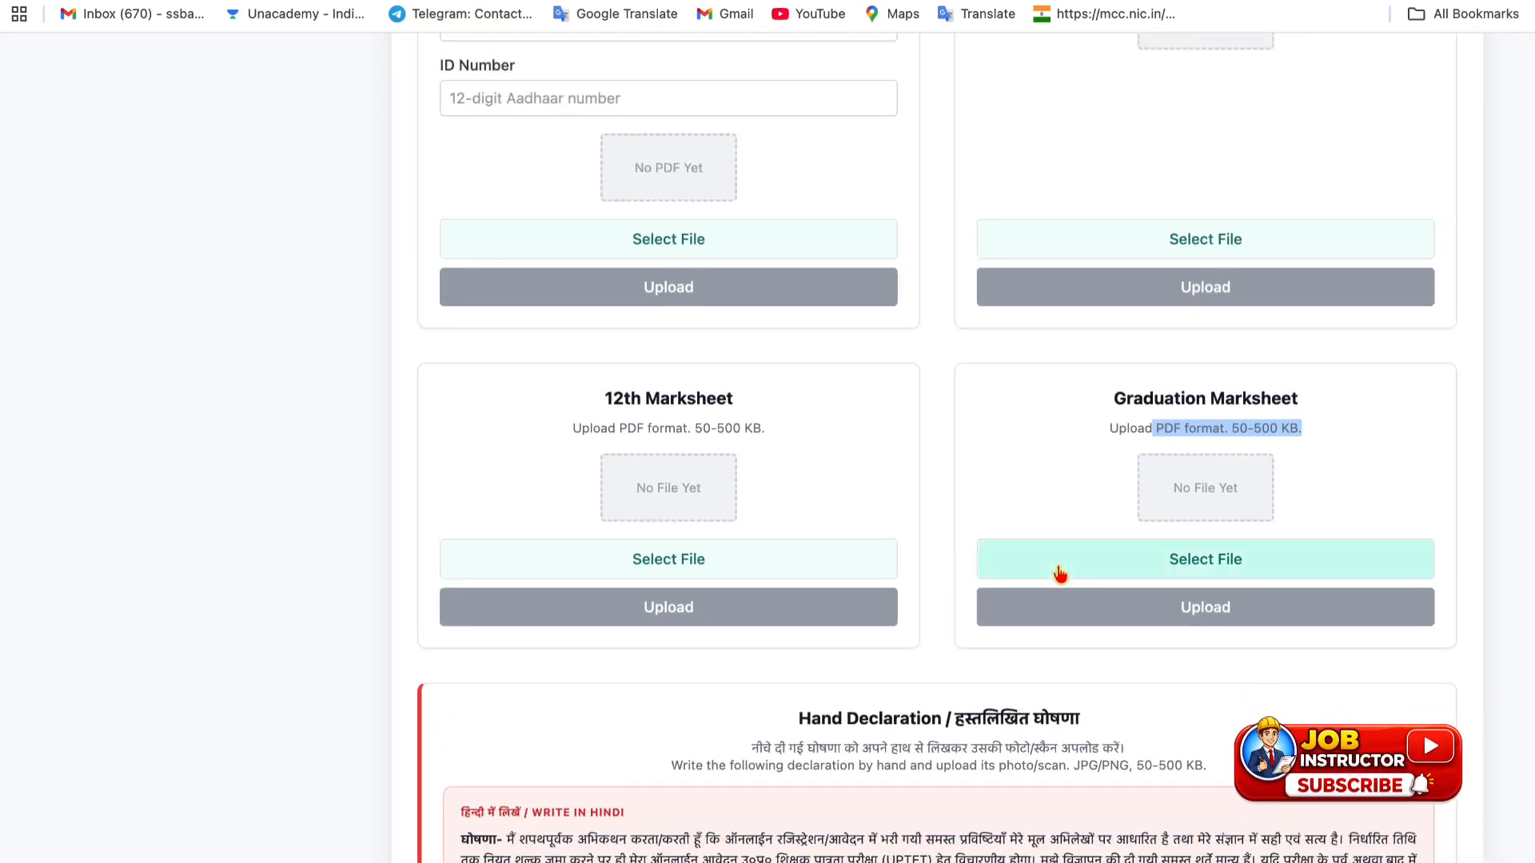
left_click(1024, 470)
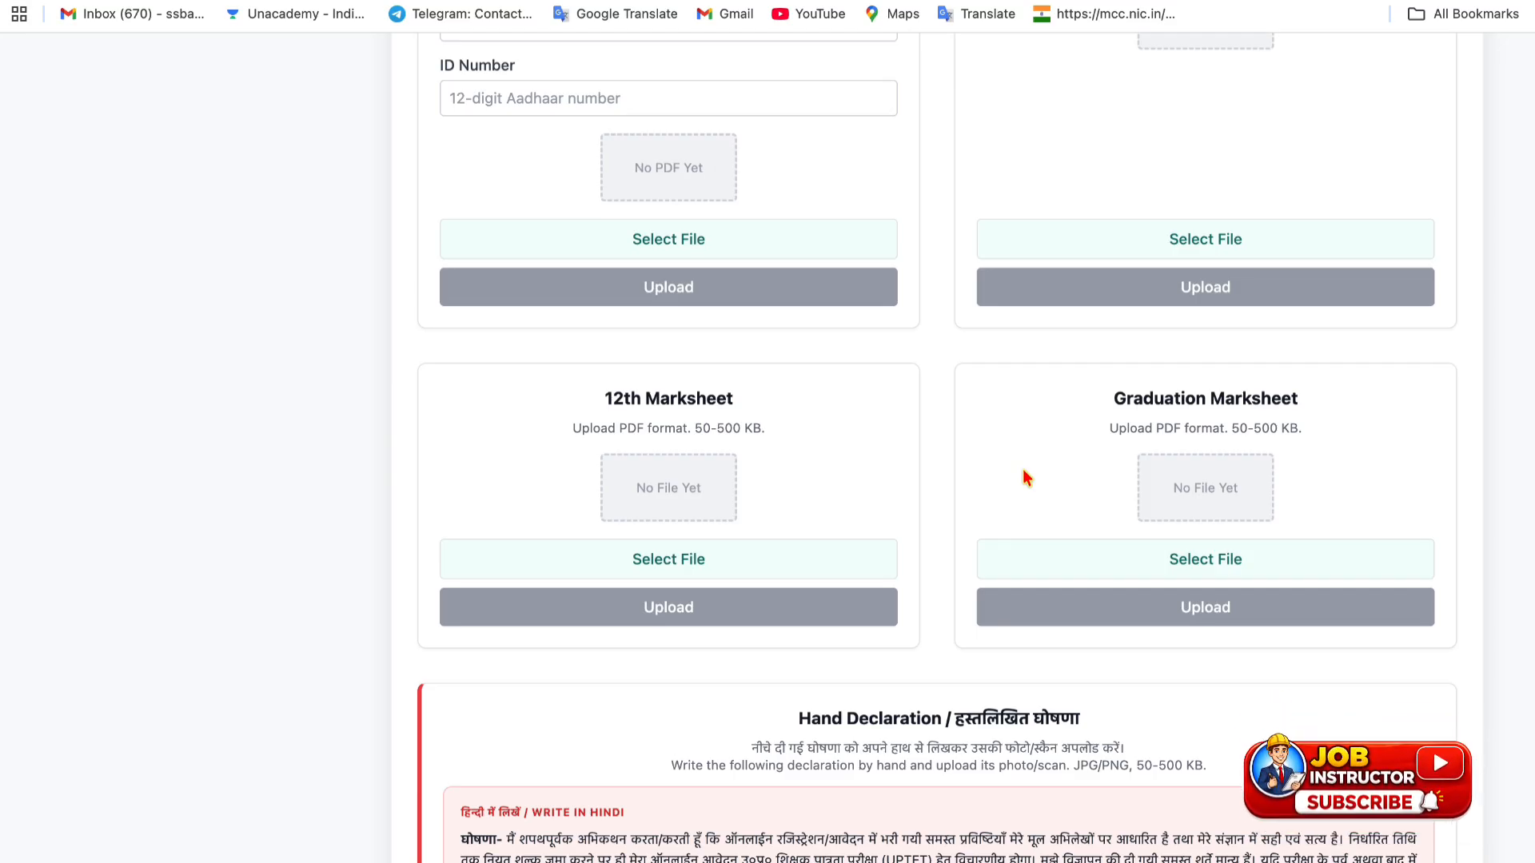
scroll(1024, 478, "up", 3)
scroll(1026, 477, "up", 8)
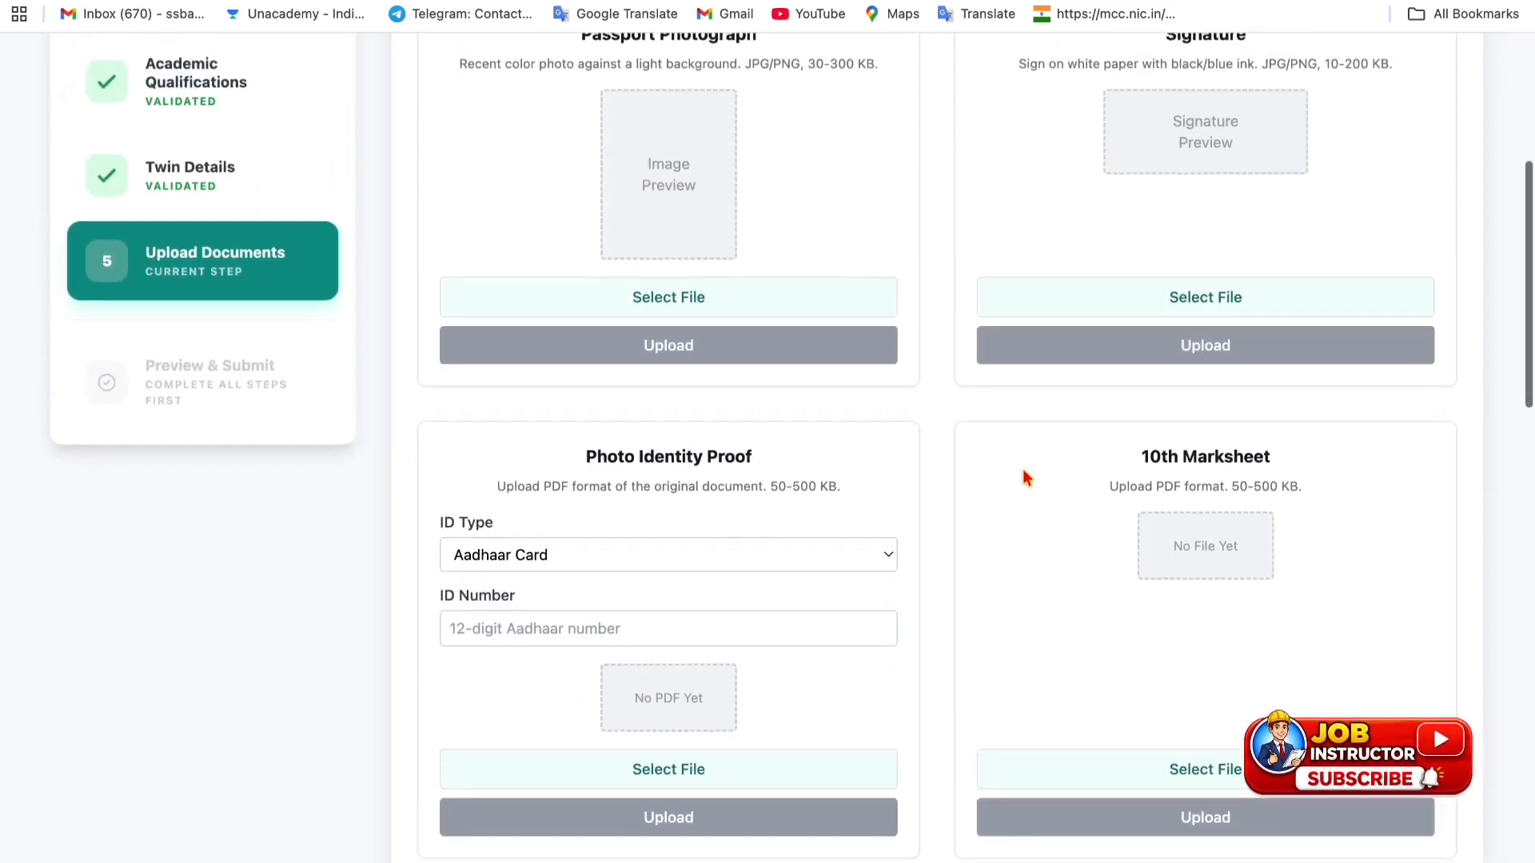
scroll(1026, 478, "down", 7)
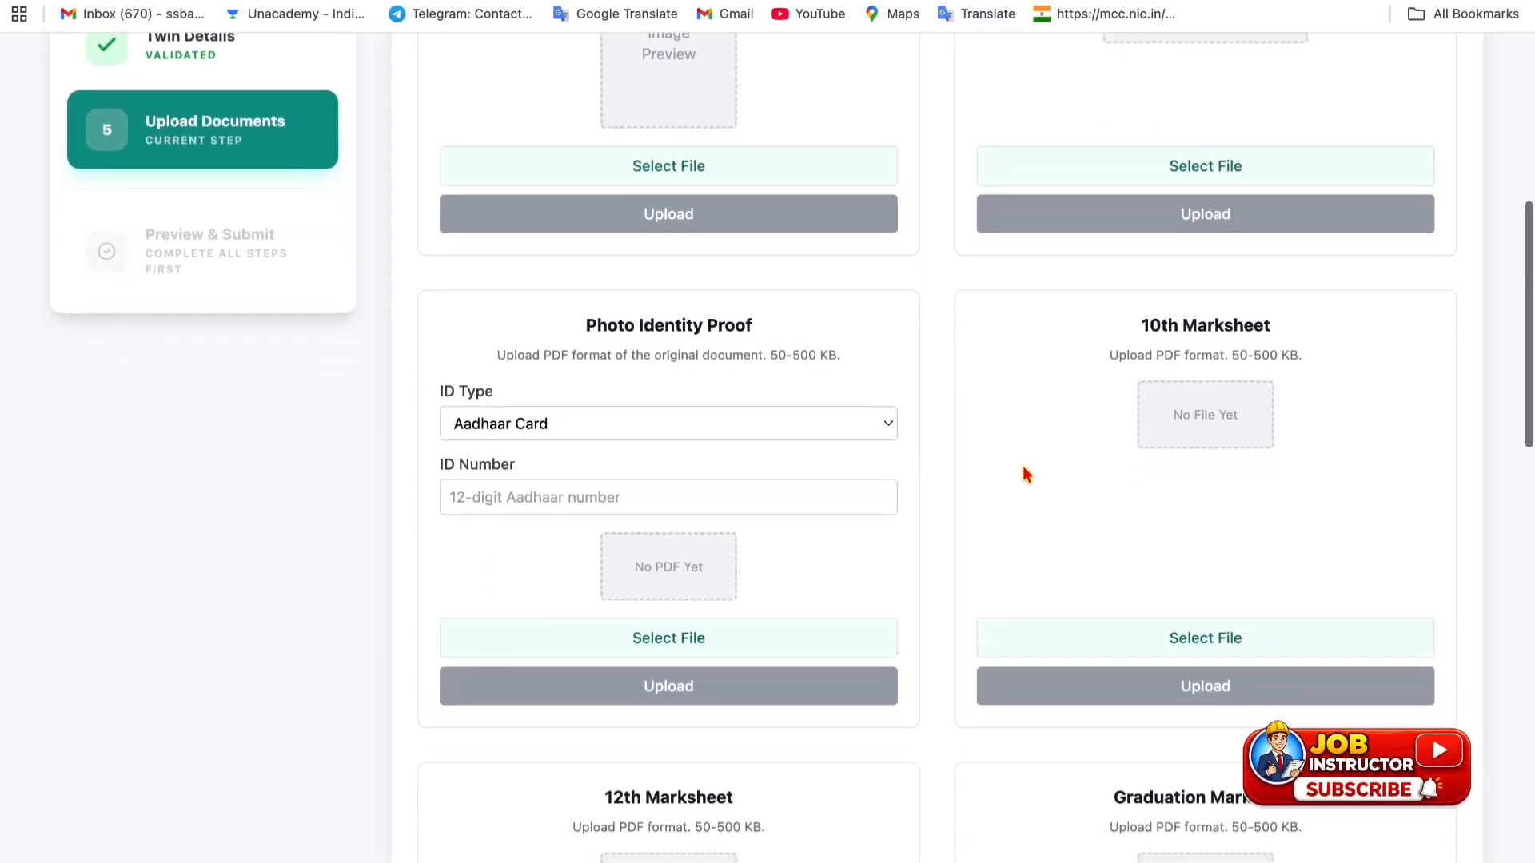
scroll(1025, 472, "down", 3)
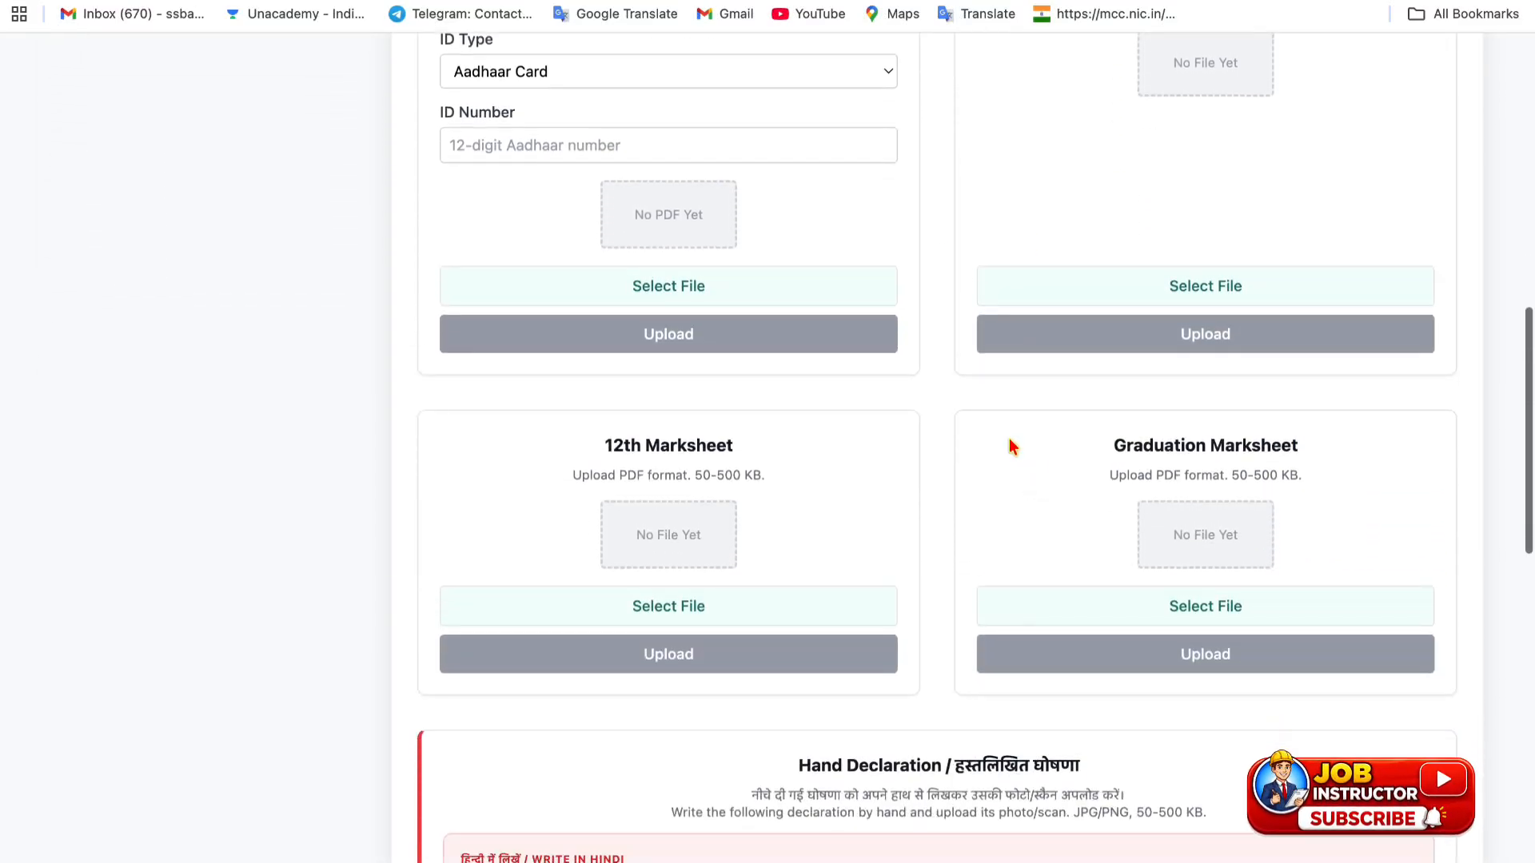
scroll(952, 512, "down", 3)
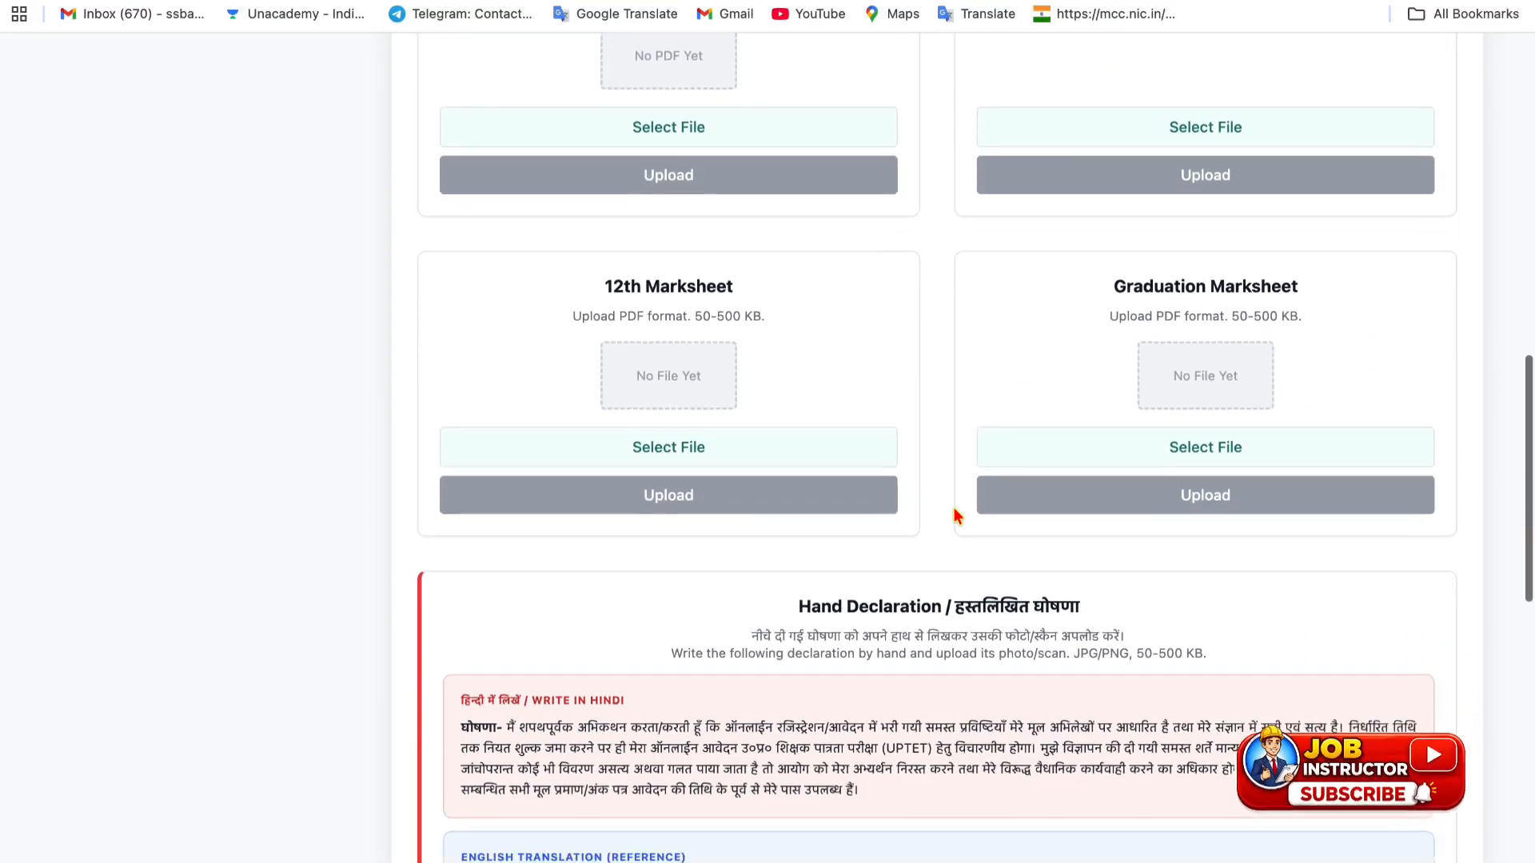
scroll(933, 484, "down", 6)
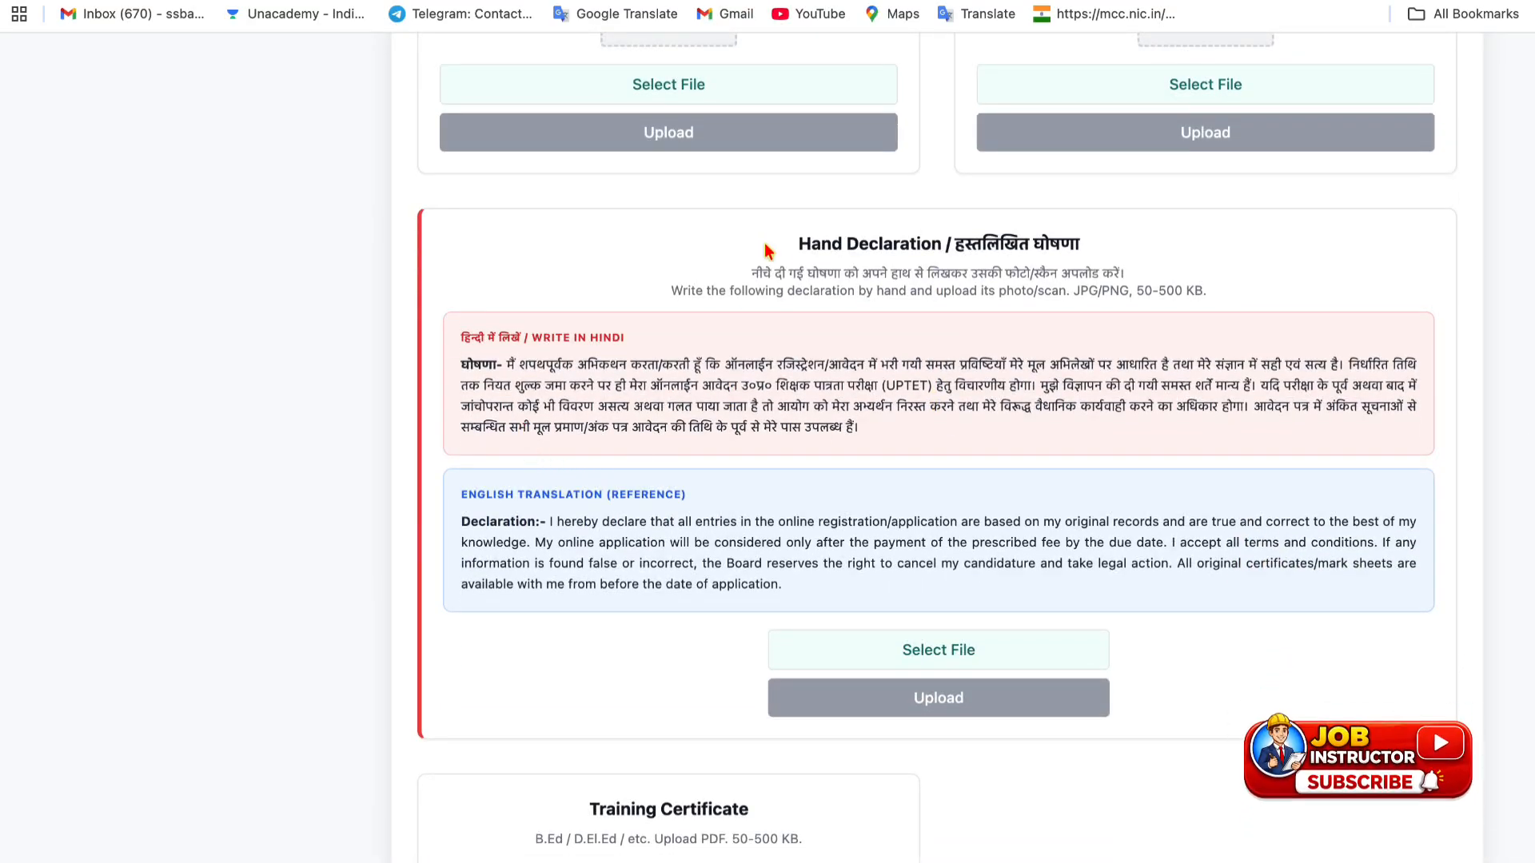
left_click_drag(808, 244, 1057, 245)
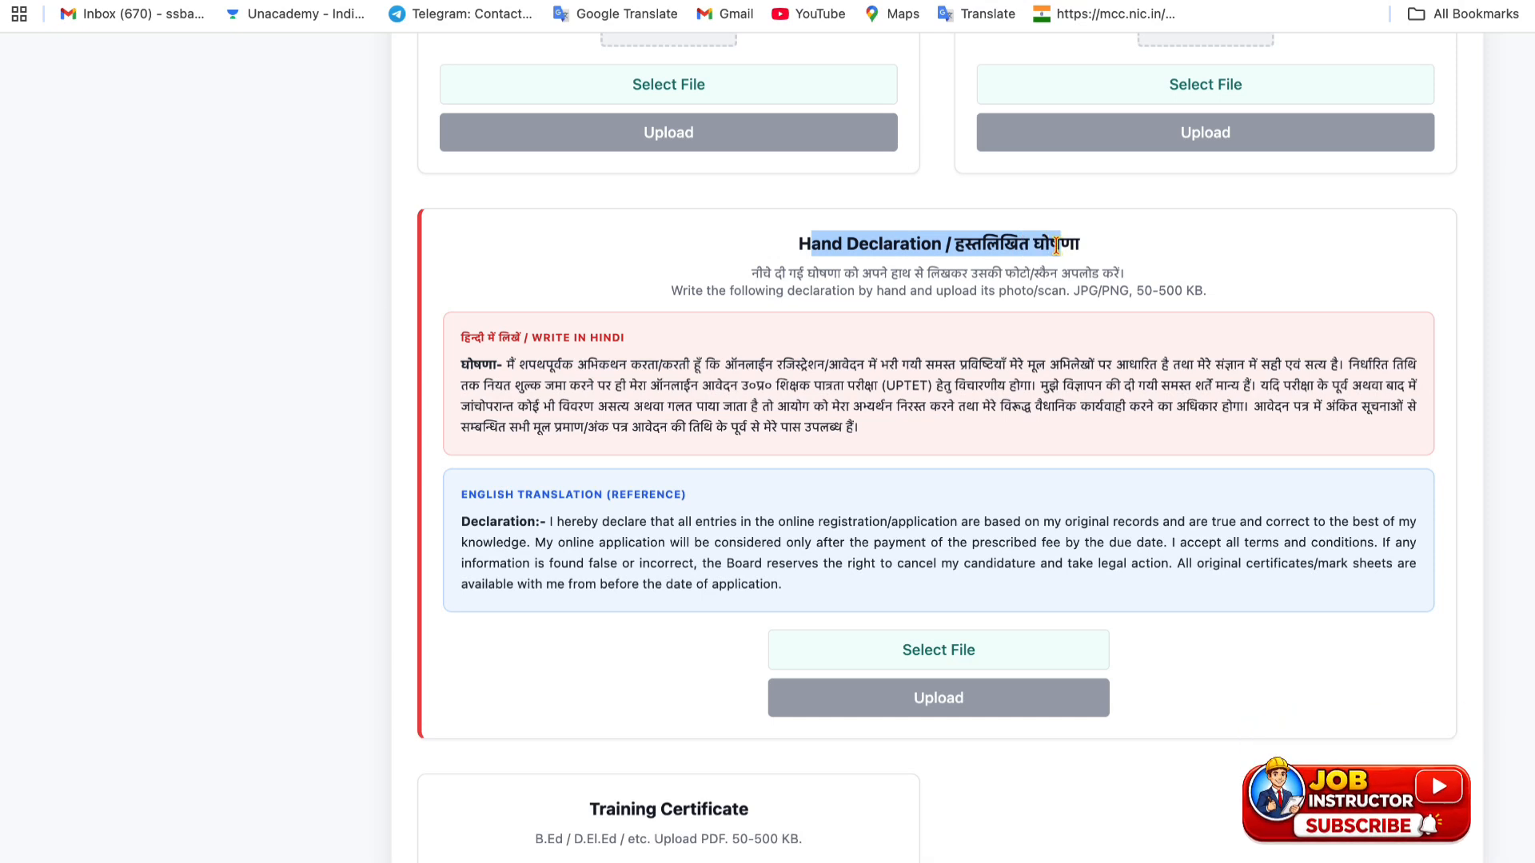
left_click_drag(751, 272, 911, 273)
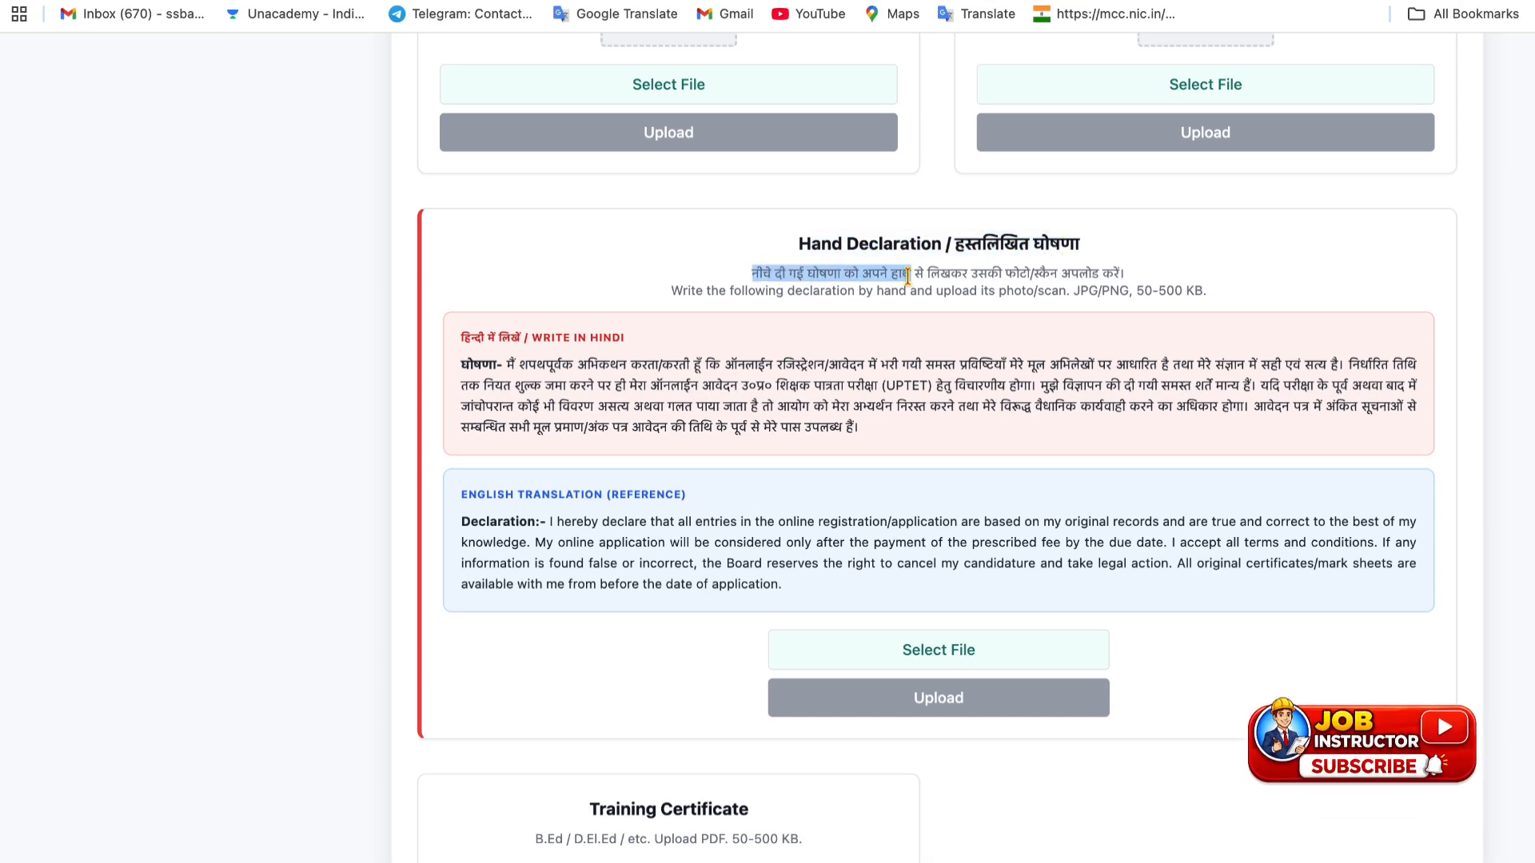
left_click_drag(733, 291, 1183, 302)
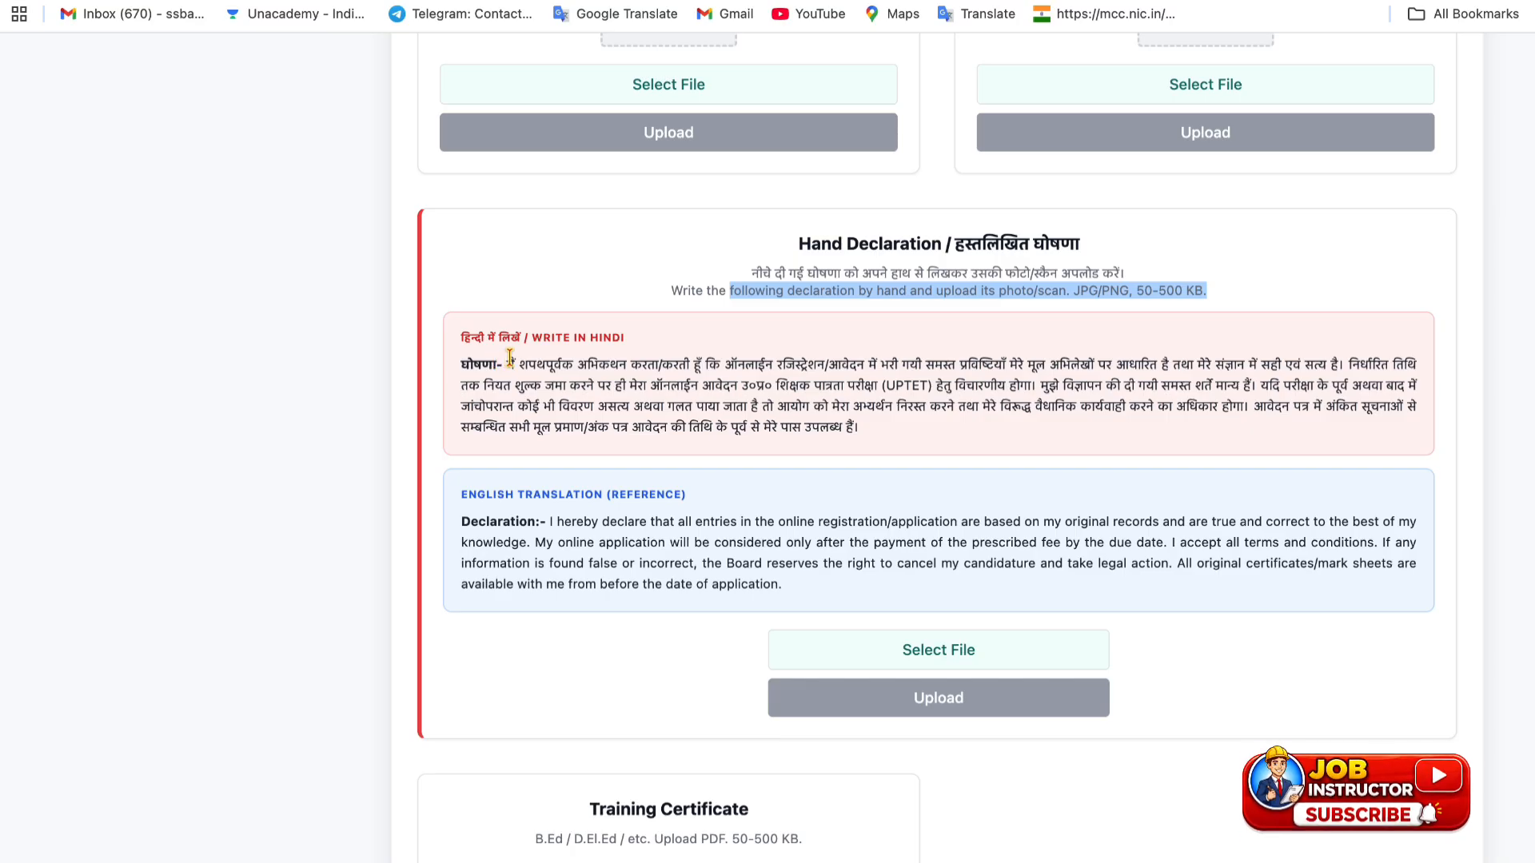
left_click_drag(509, 361, 937, 450)
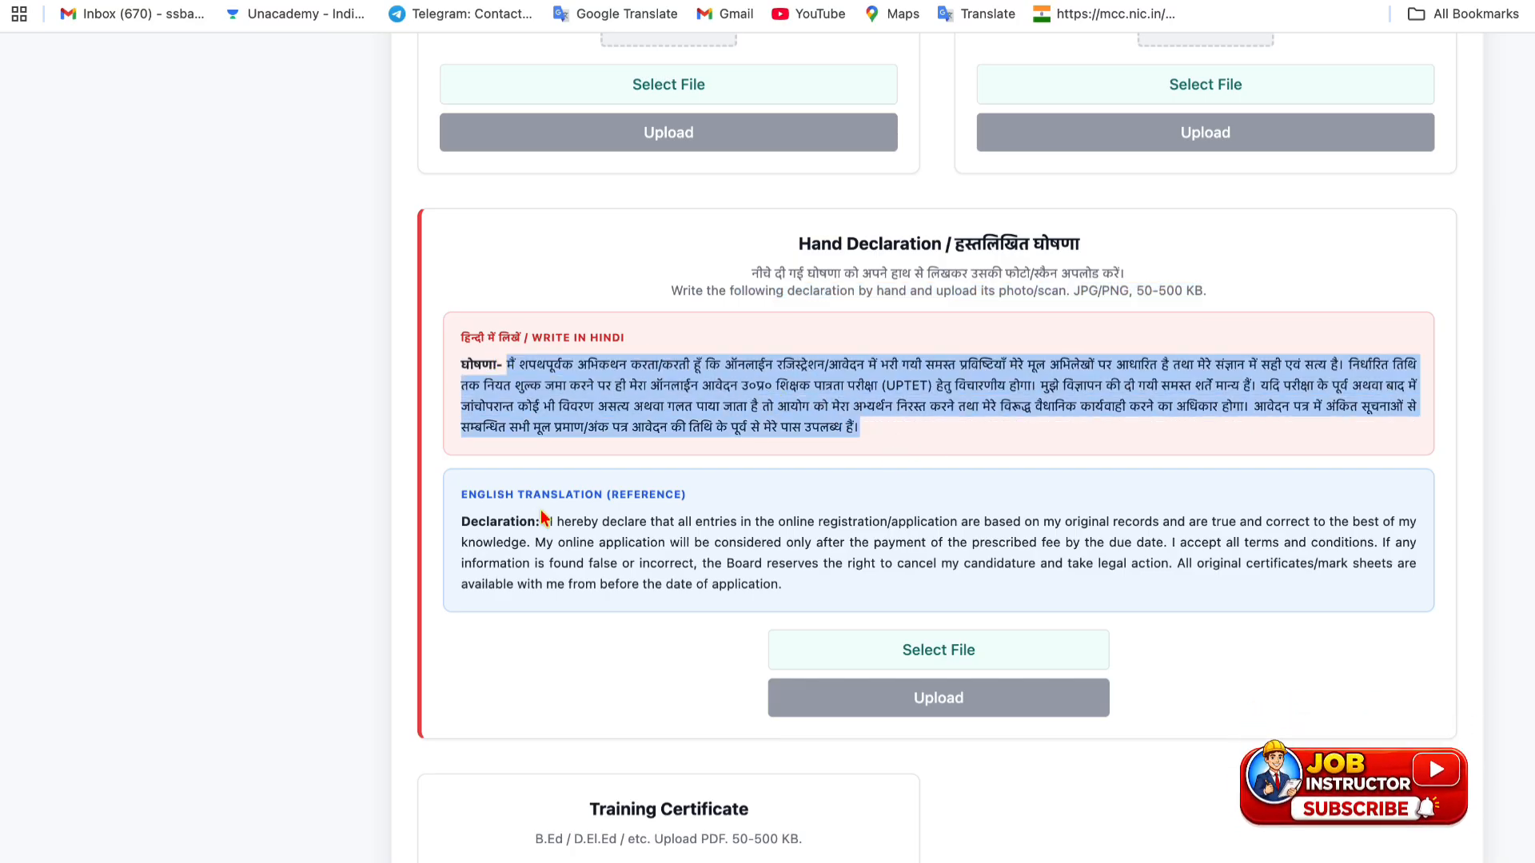
left_click_drag(546, 521, 869, 593)
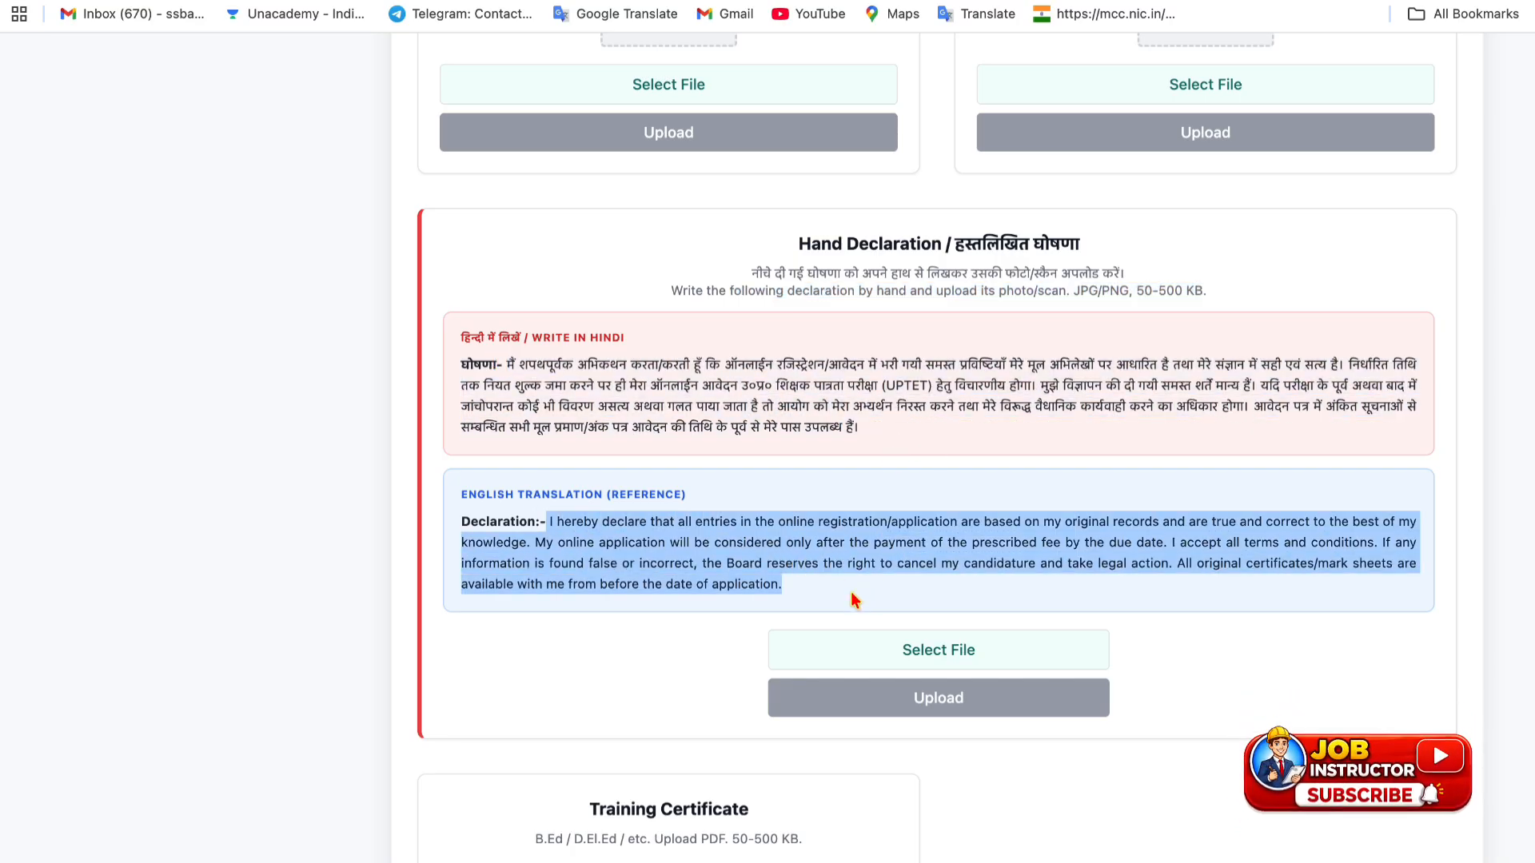
left_click(815, 516)
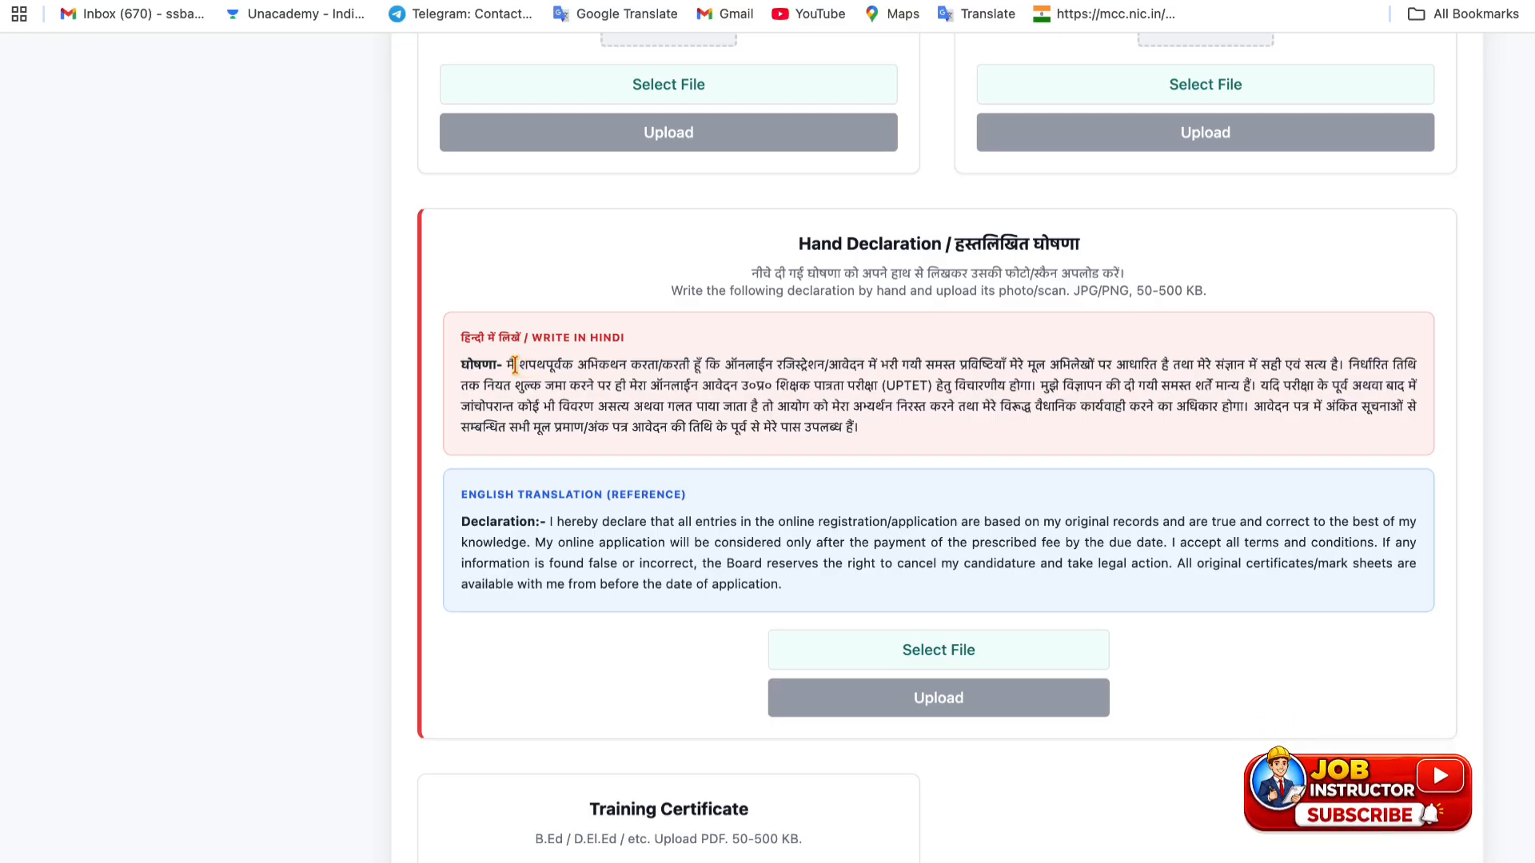
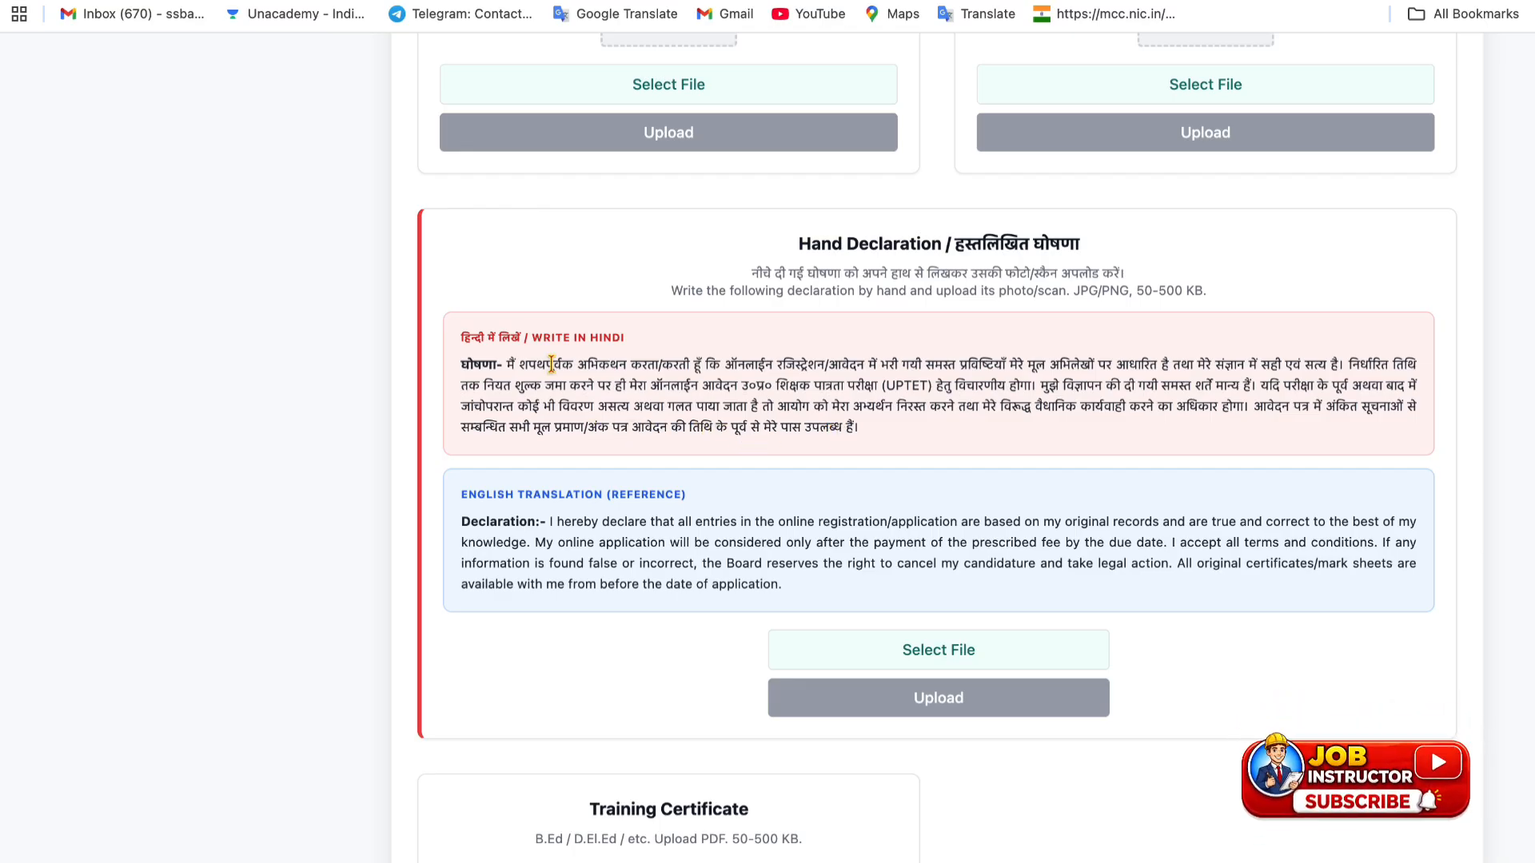
- Read through the Hindi and English hand declaration text
left_click_drag(504, 364, 892, 450)
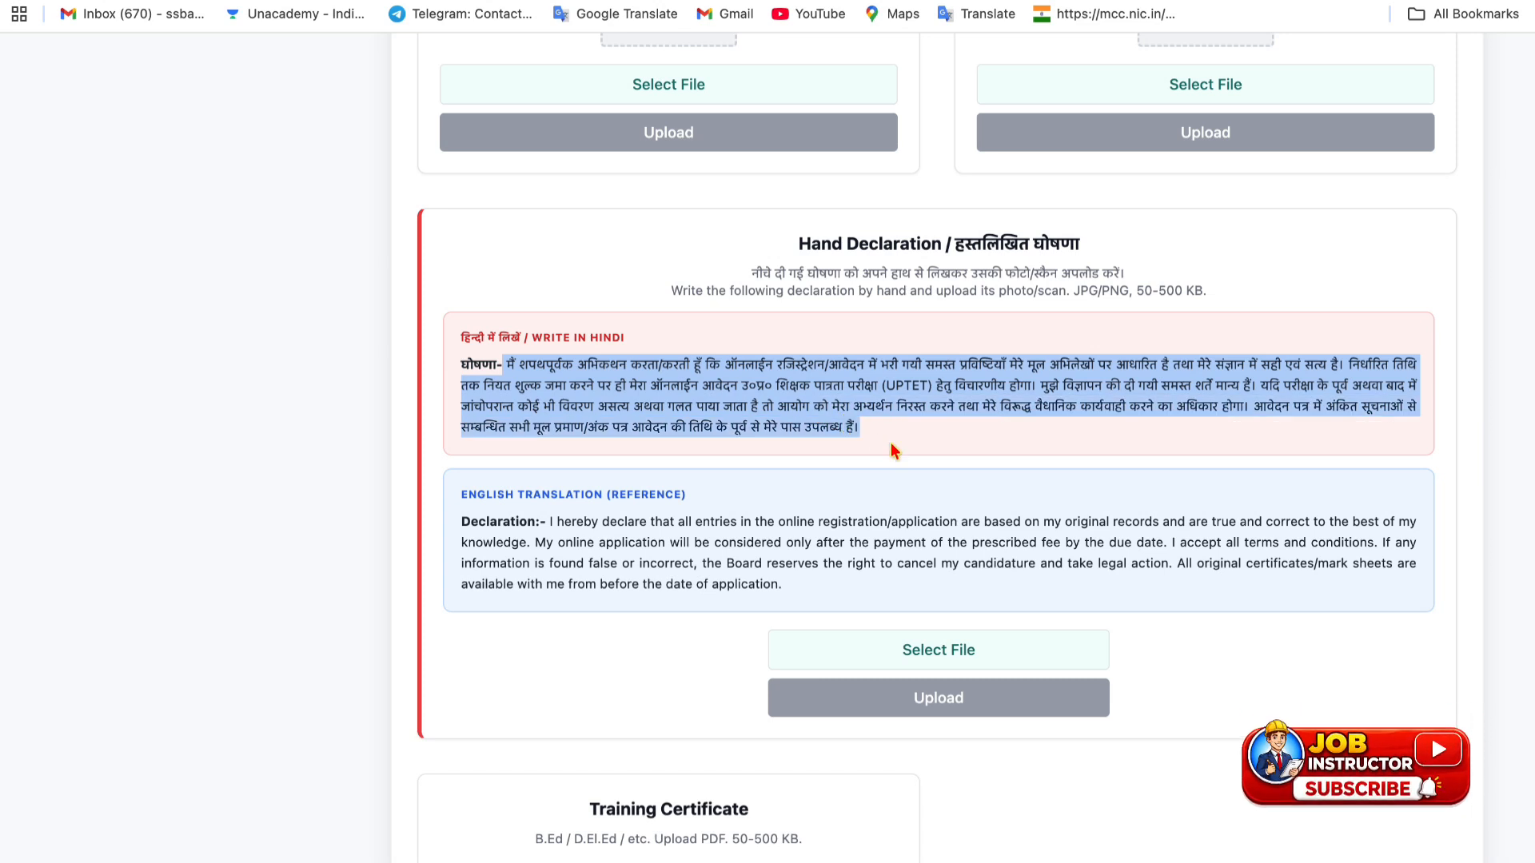
left_click_drag(536, 521, 908, 562)
scroll(931, 643, "down", 2)
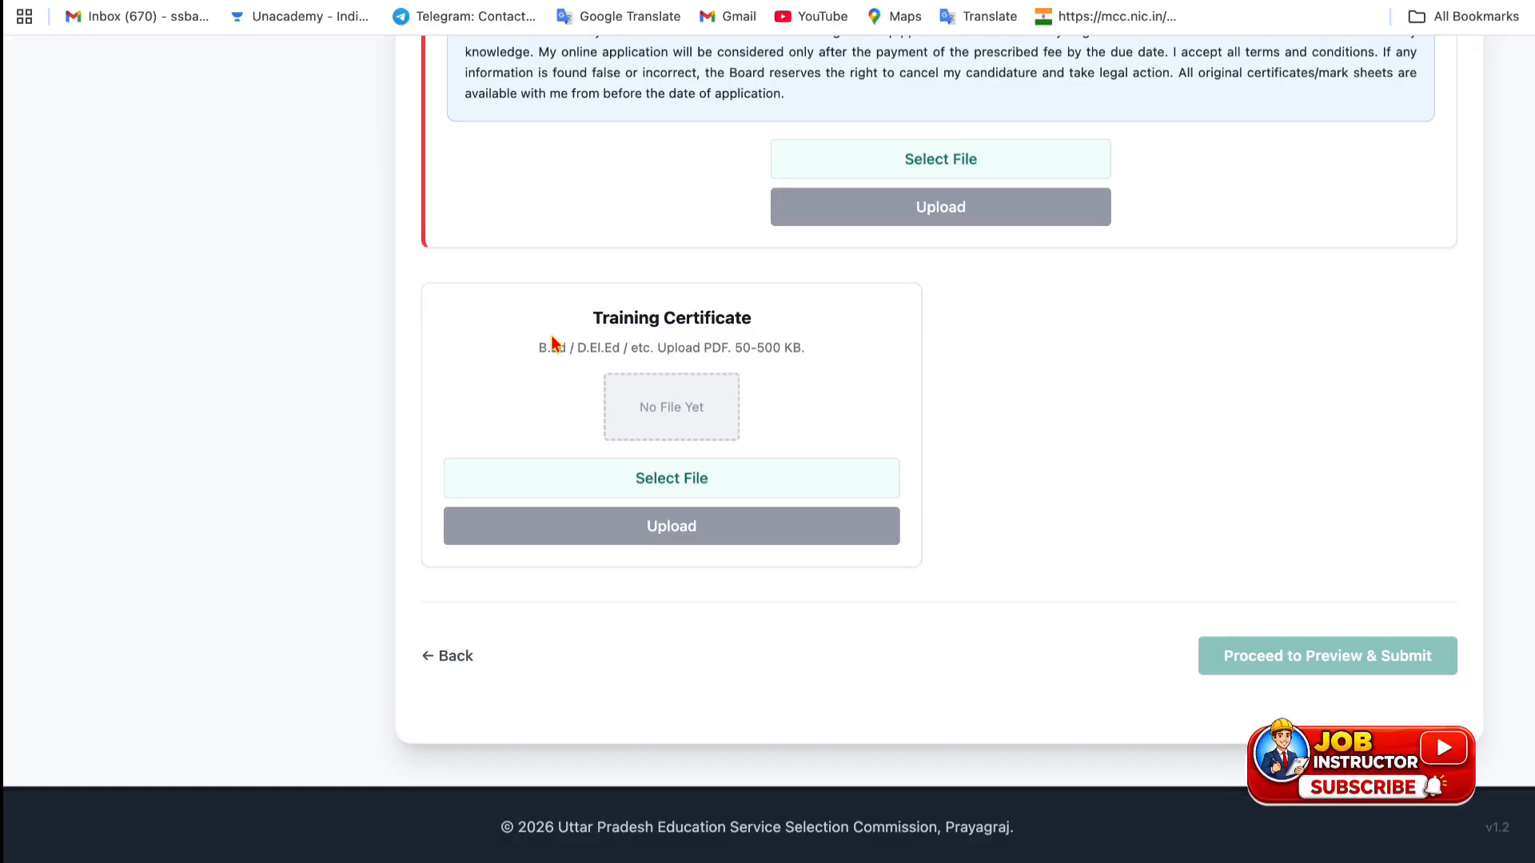
- Check the Training Certificate file requirements, then review the page down to the bottom
left_click_drag(562, 345, 781, 353)
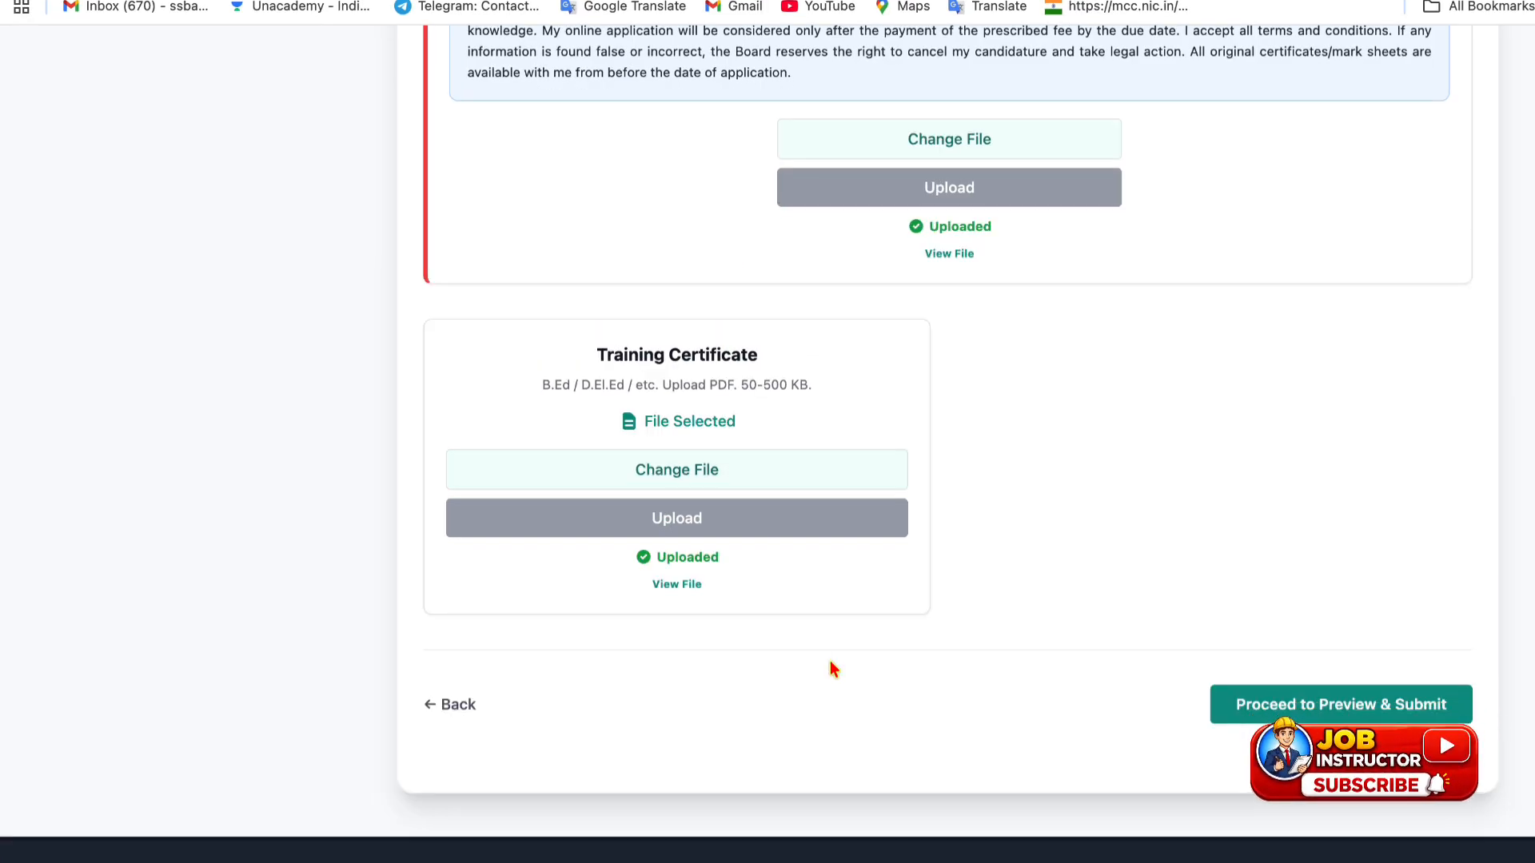
scroll(823, 621, "up", 5)
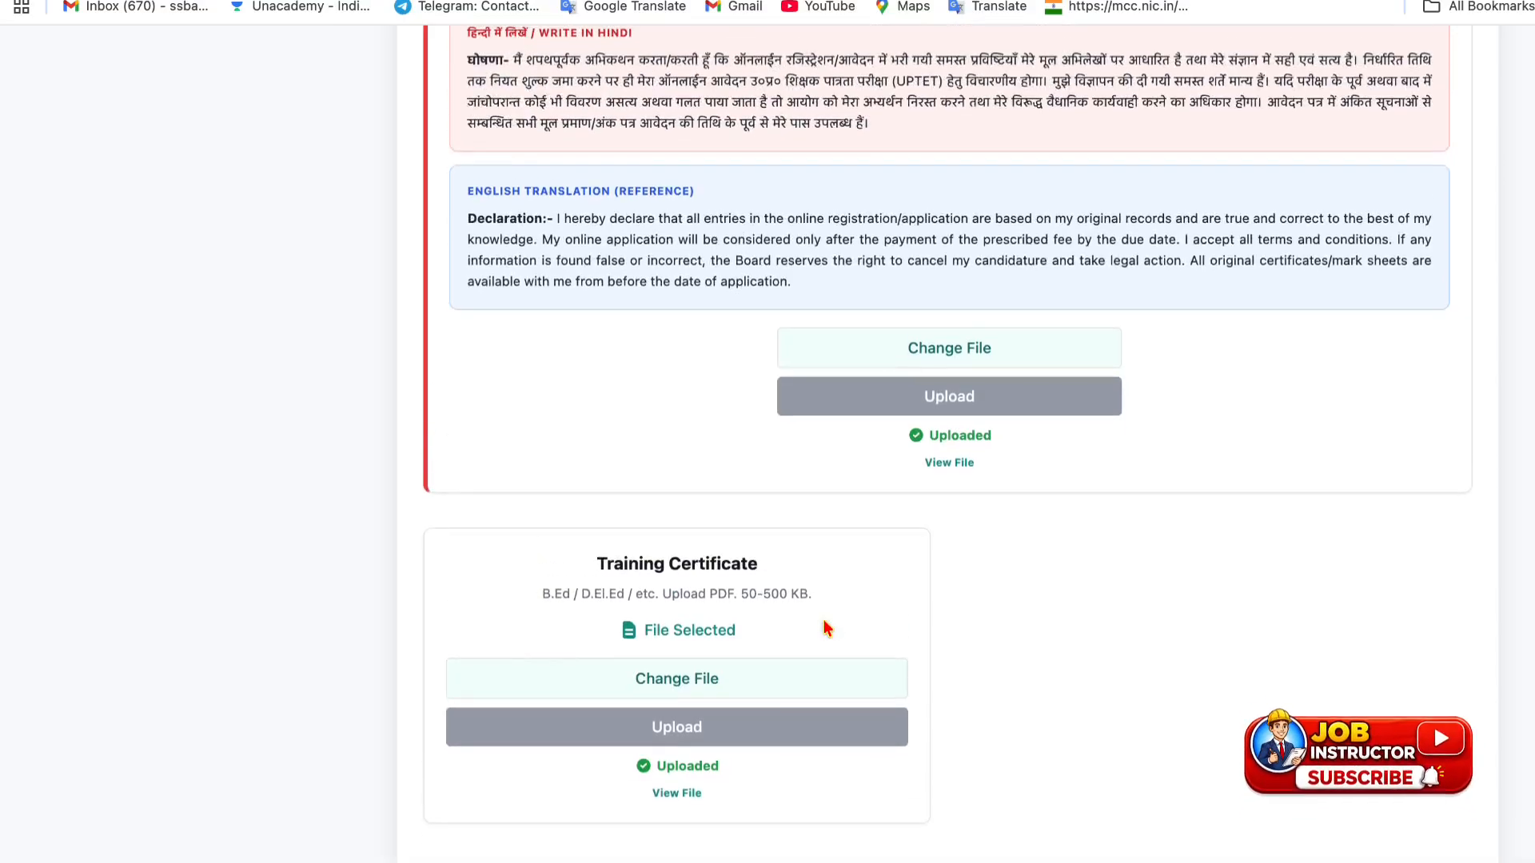
scroll(823, 628, "up", 3)
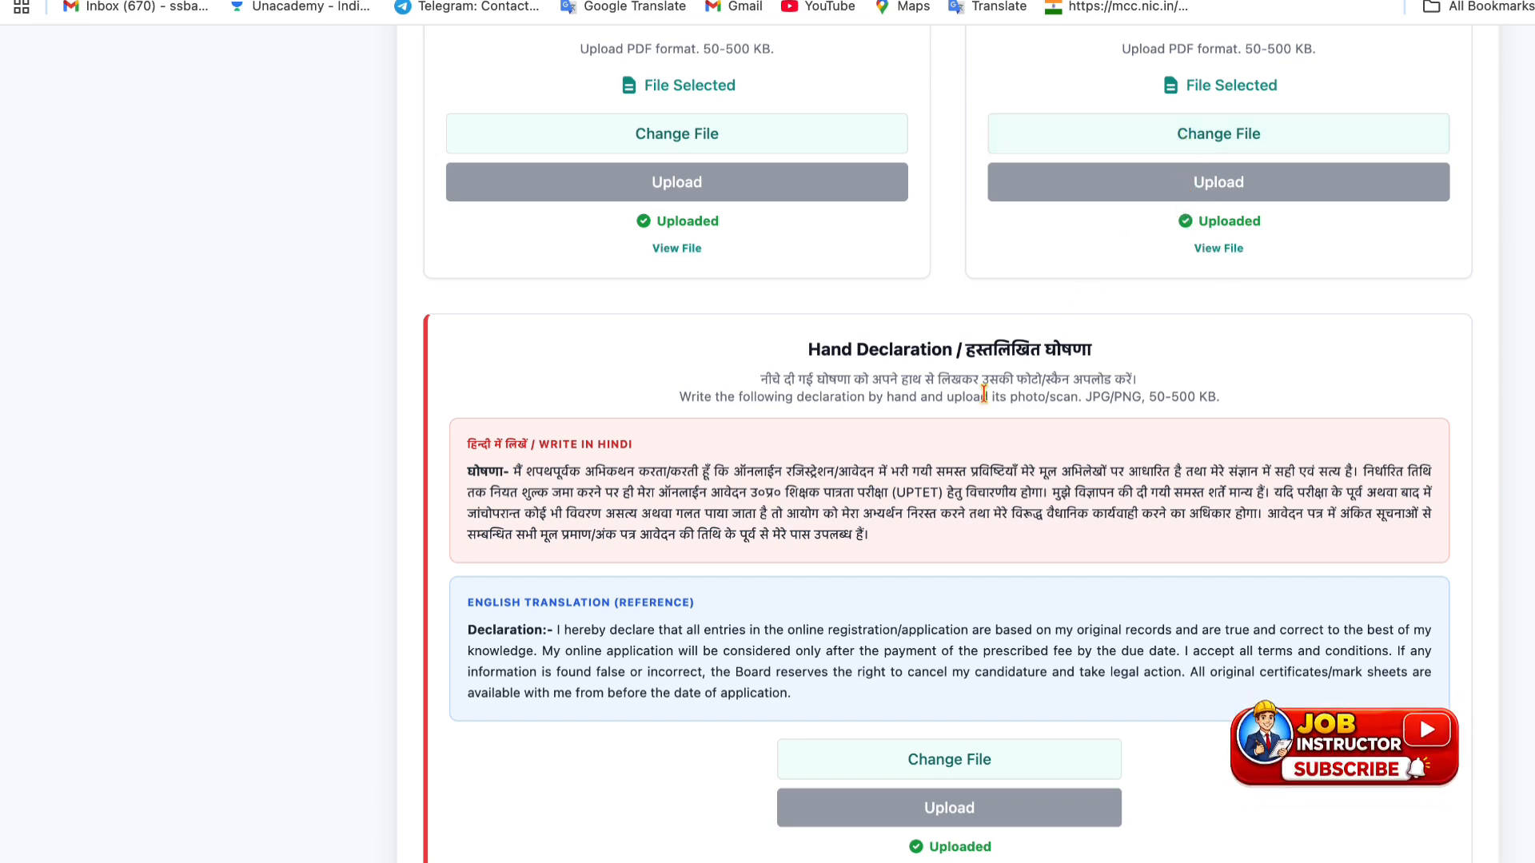
scroll(983, 395, "down", 8)
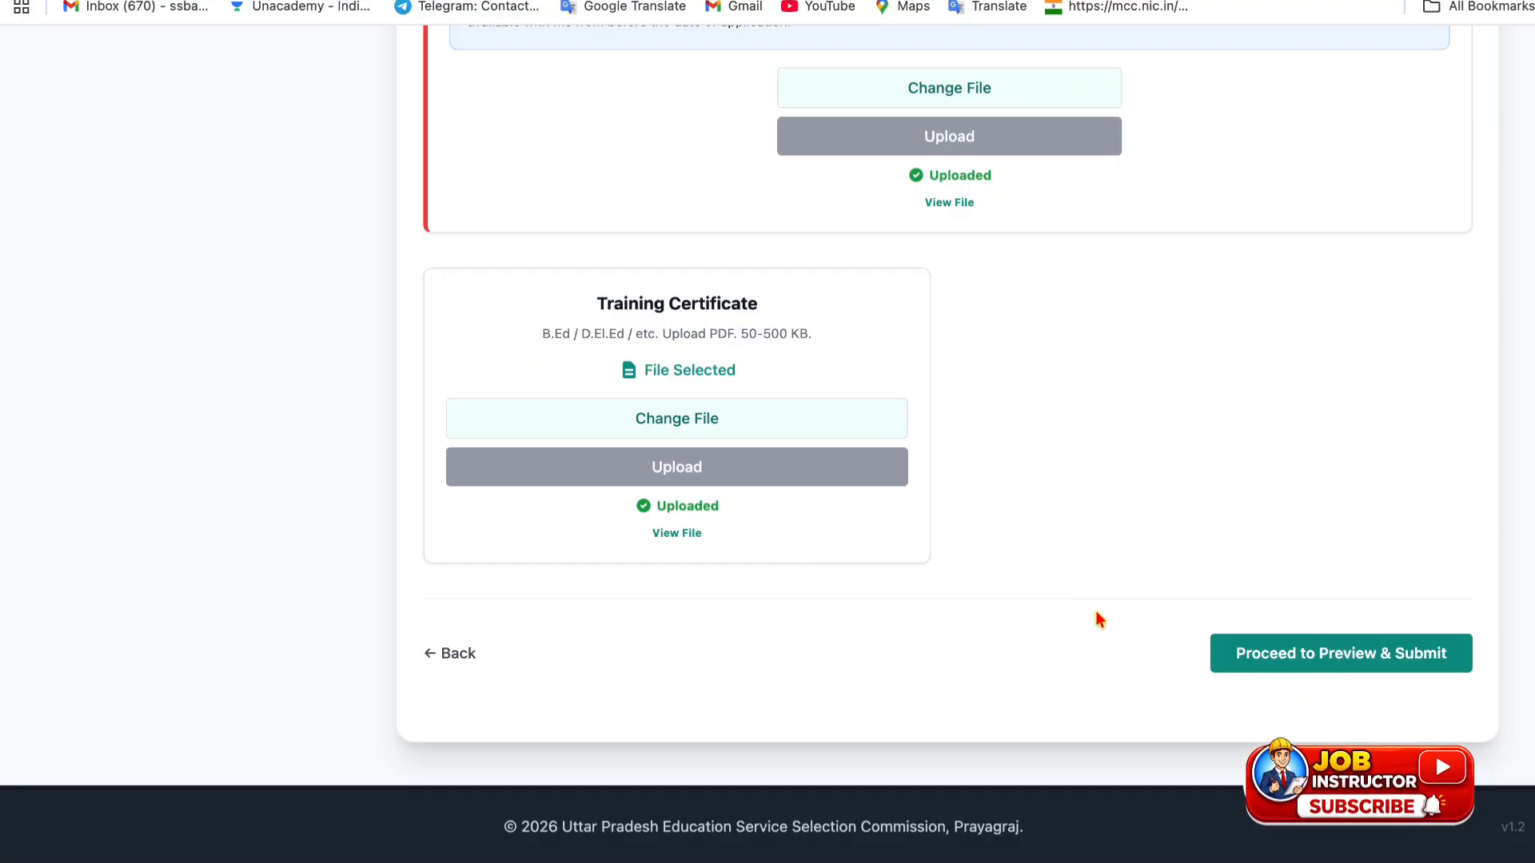
- Preview the OTR profile, accept its declaration, and complete the OTR profile
left_click(1387, 653)
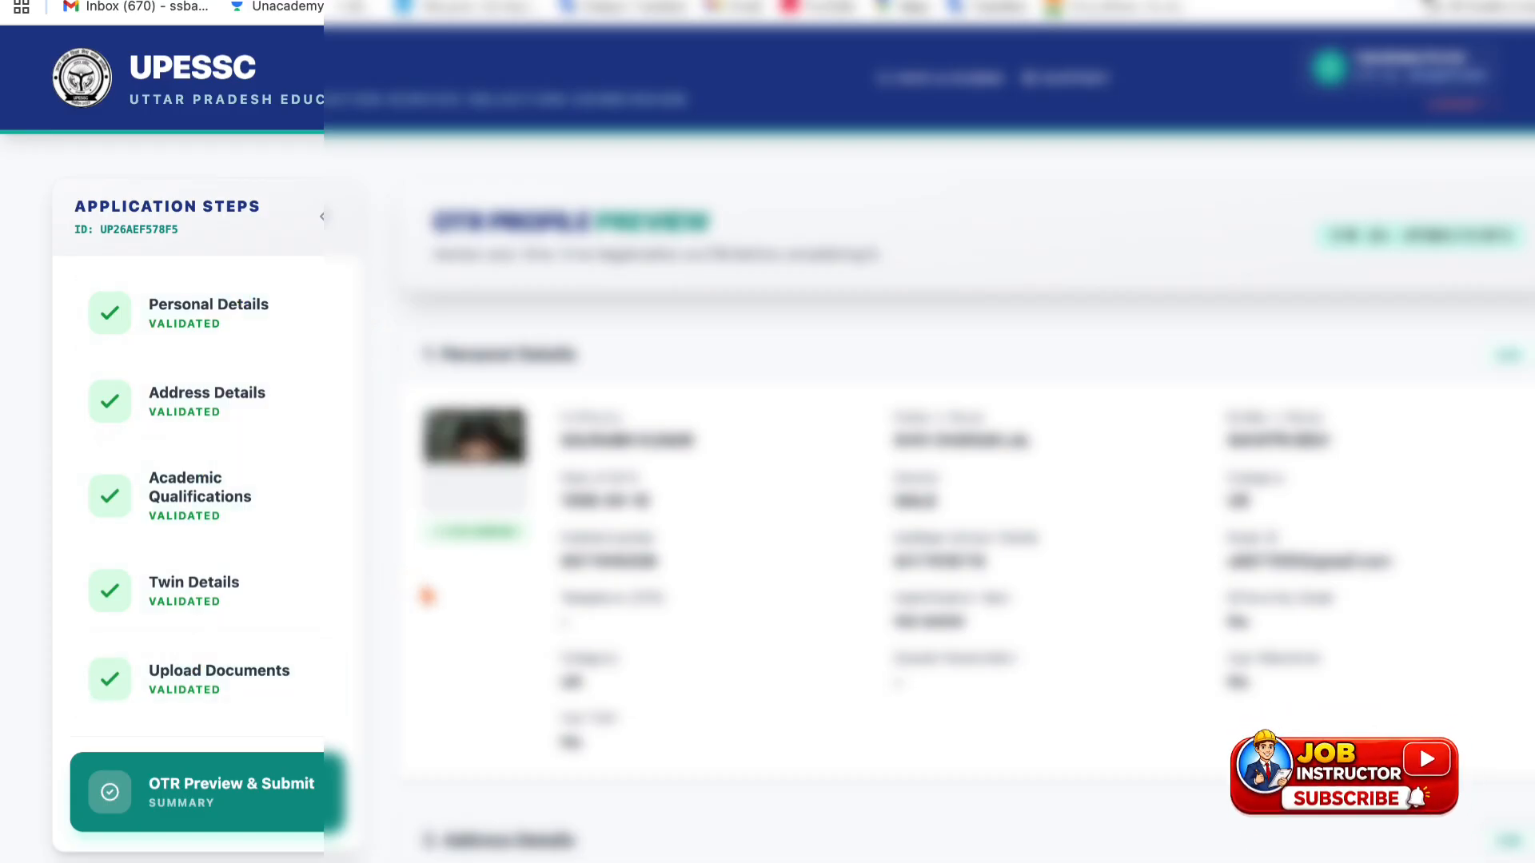
scroll(791, 448, "down", 7)
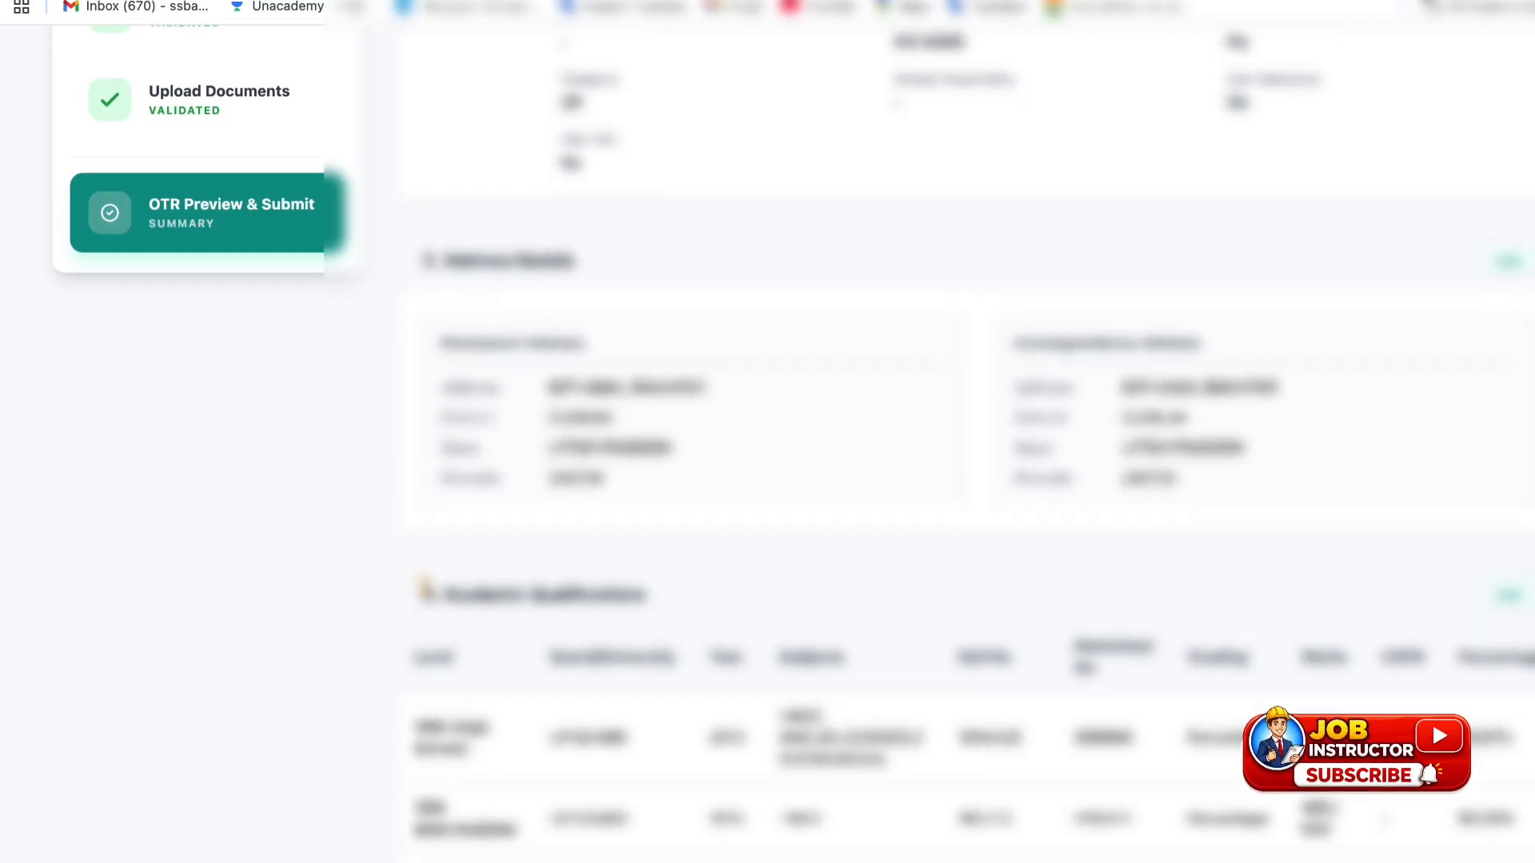
scroll(1432, 721, "down", 15)
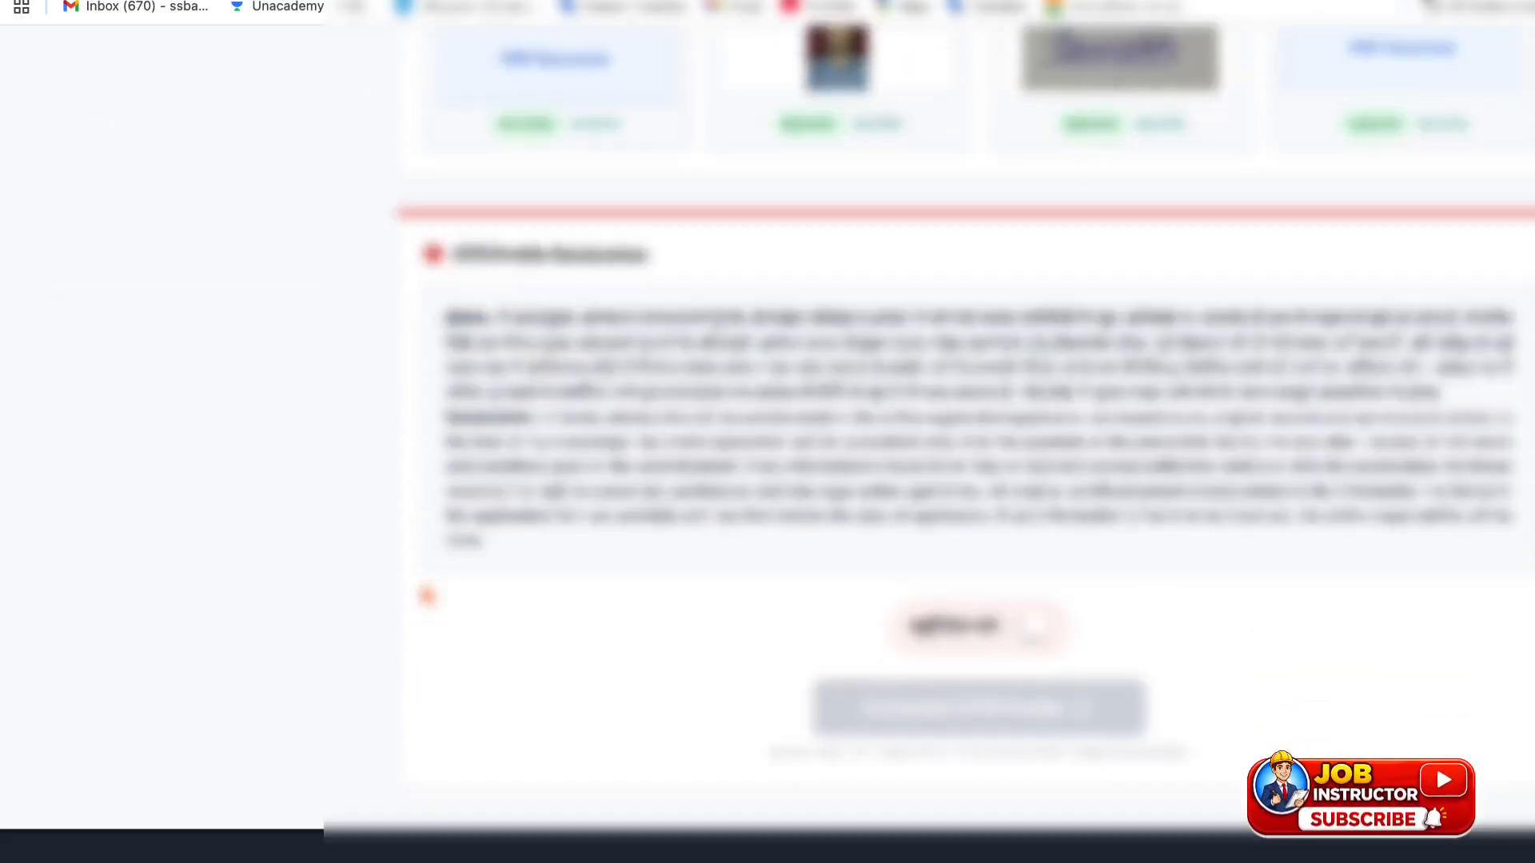
scroll(964, 448, "down", 1)
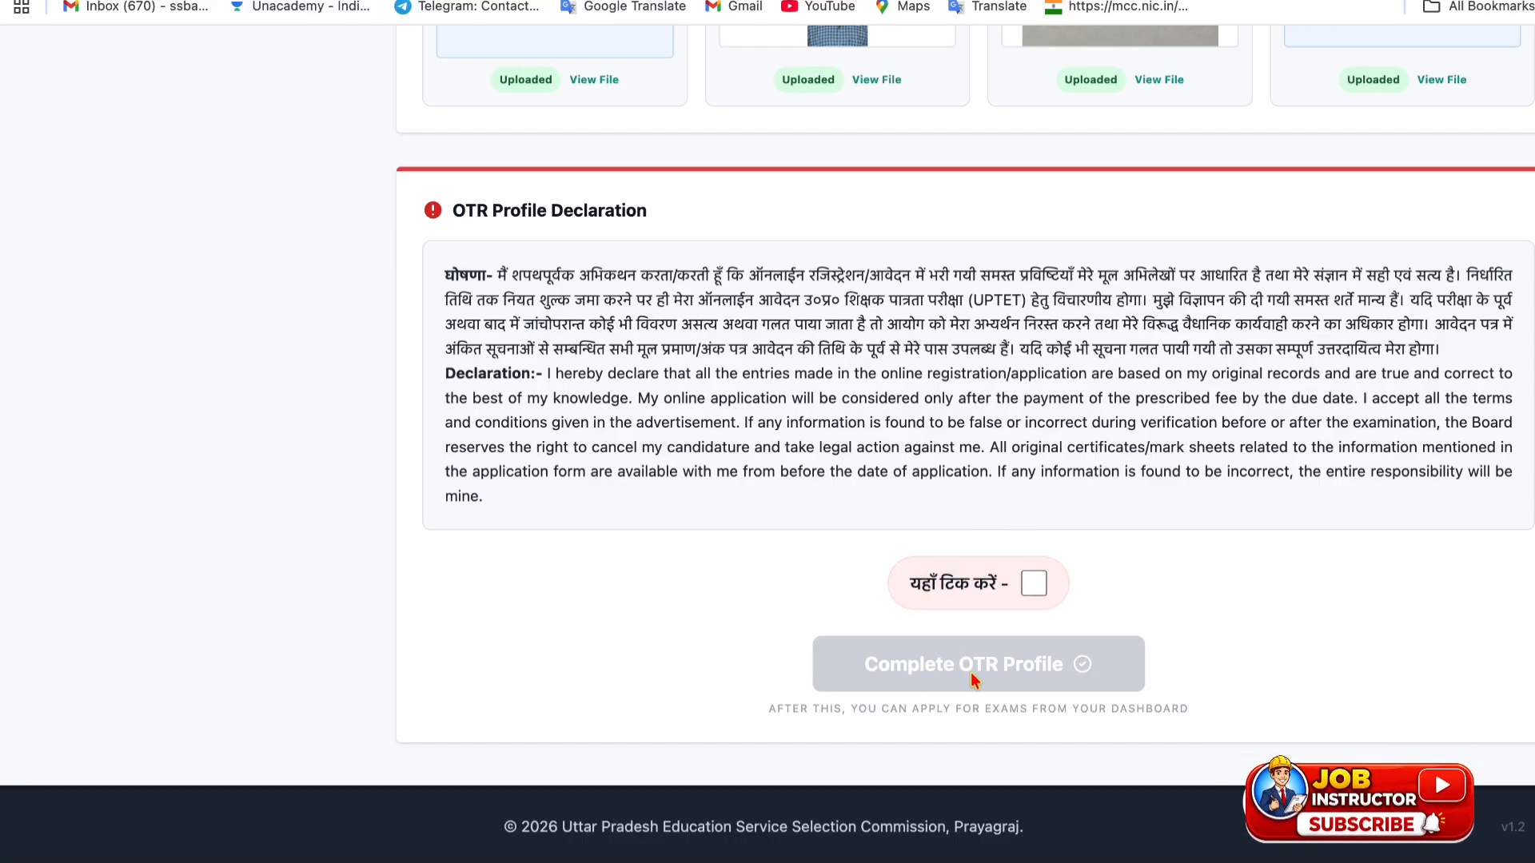
left_click(1040, 584)
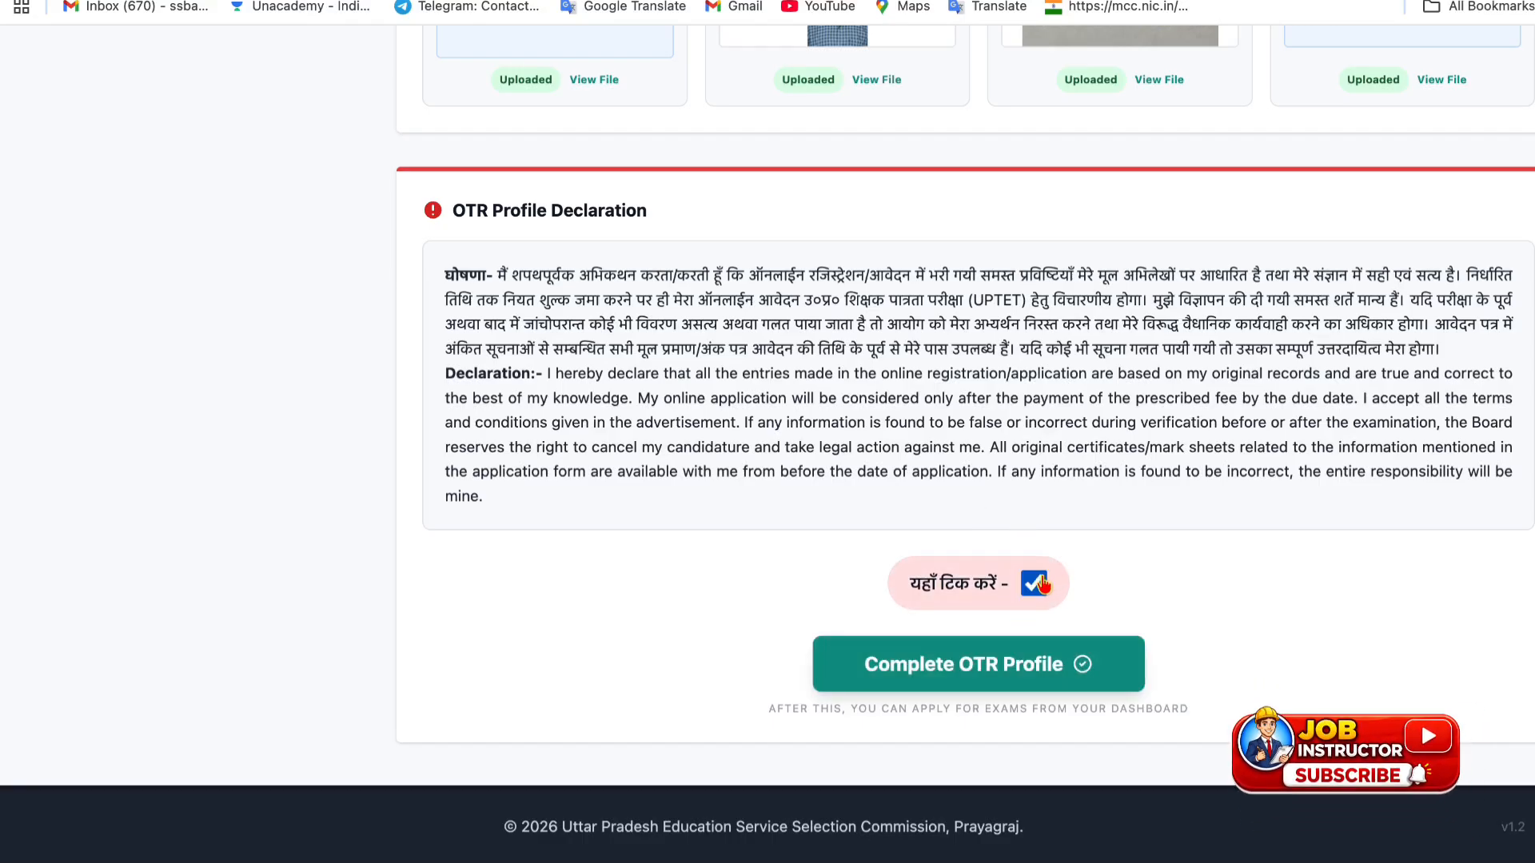
left_click(1004, 692)
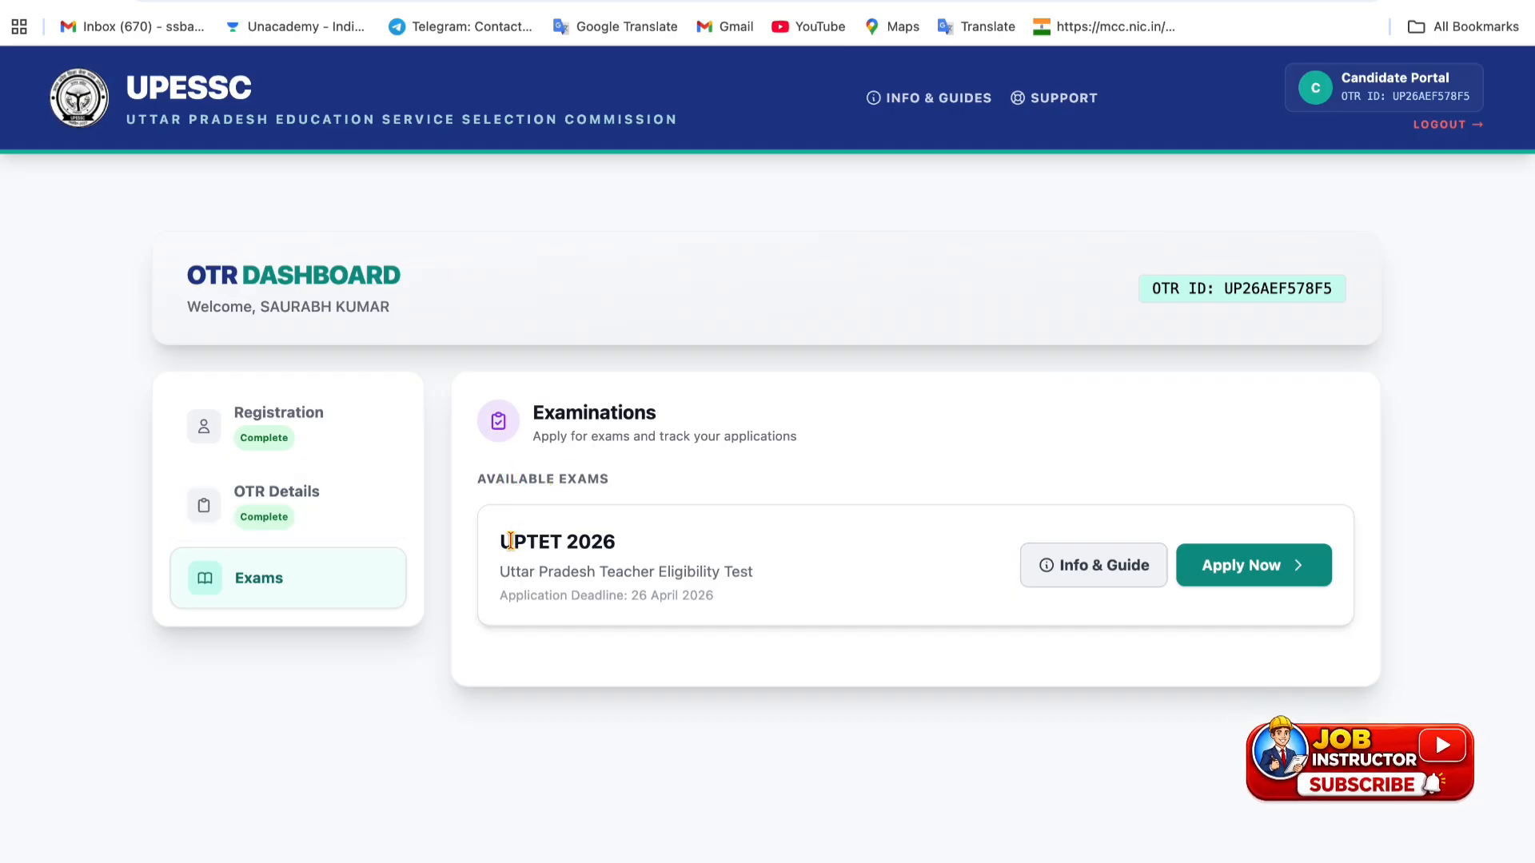
- Review the UPTET 2026 title and application deadline, then start the UPTET 2026 application
left_click_drag(513, 542, 614, 546)
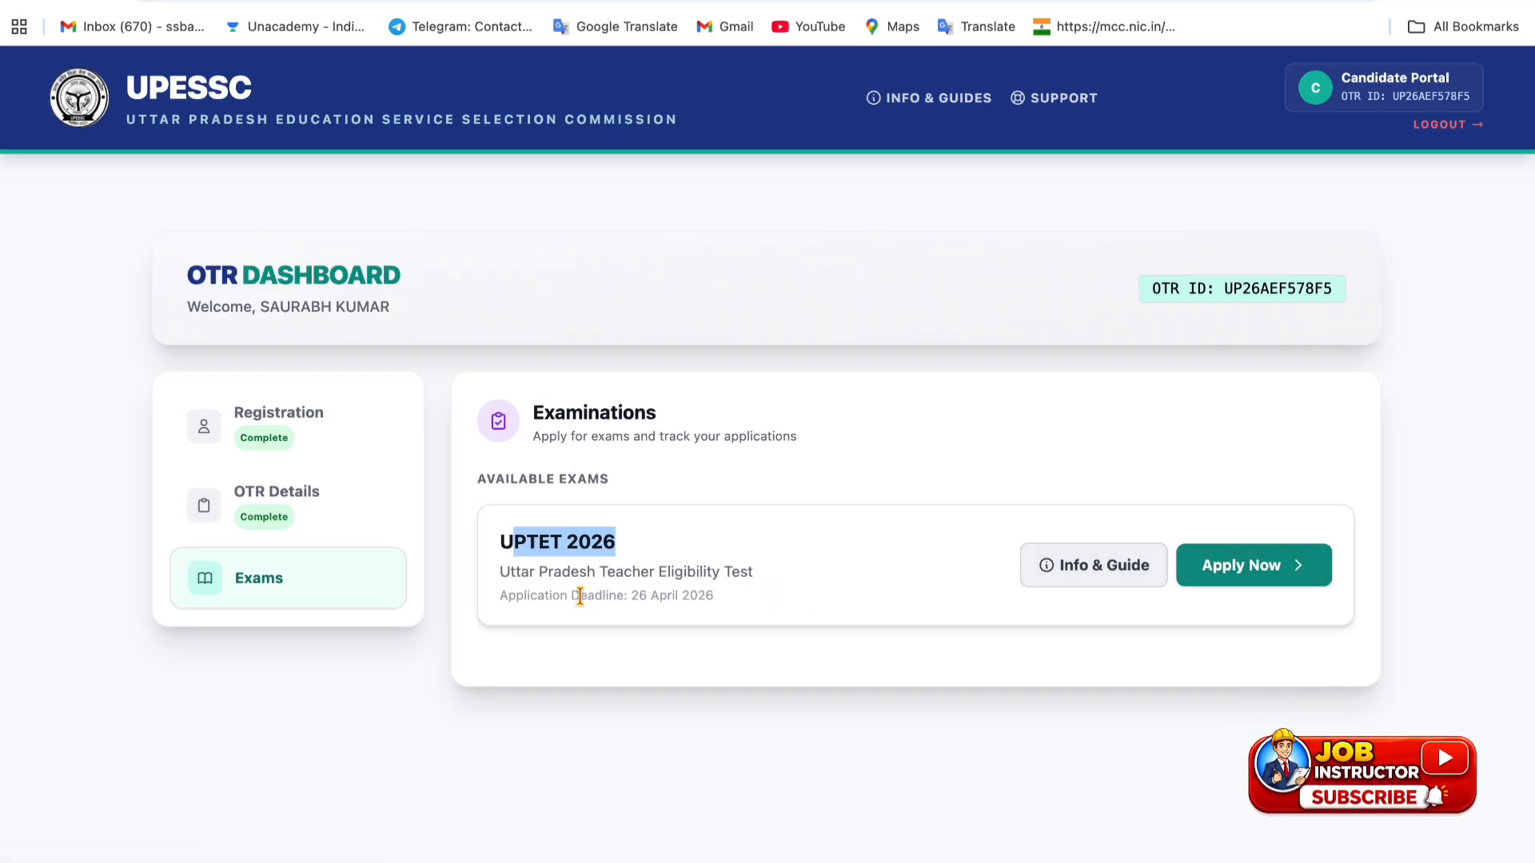
left_click_drag(575, 596, 684, 598)
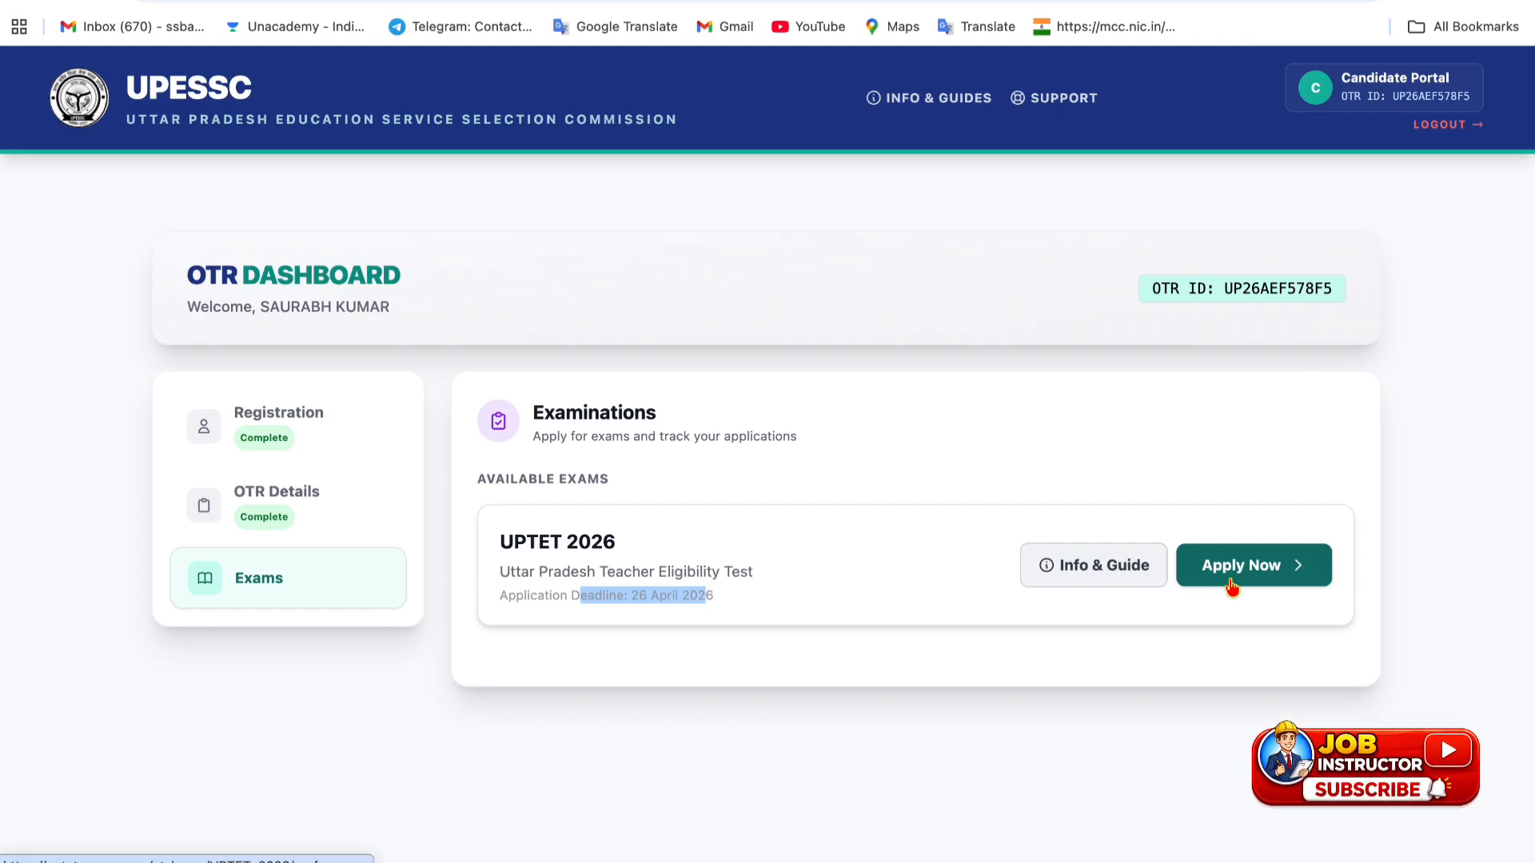
left_click(1232, 587)
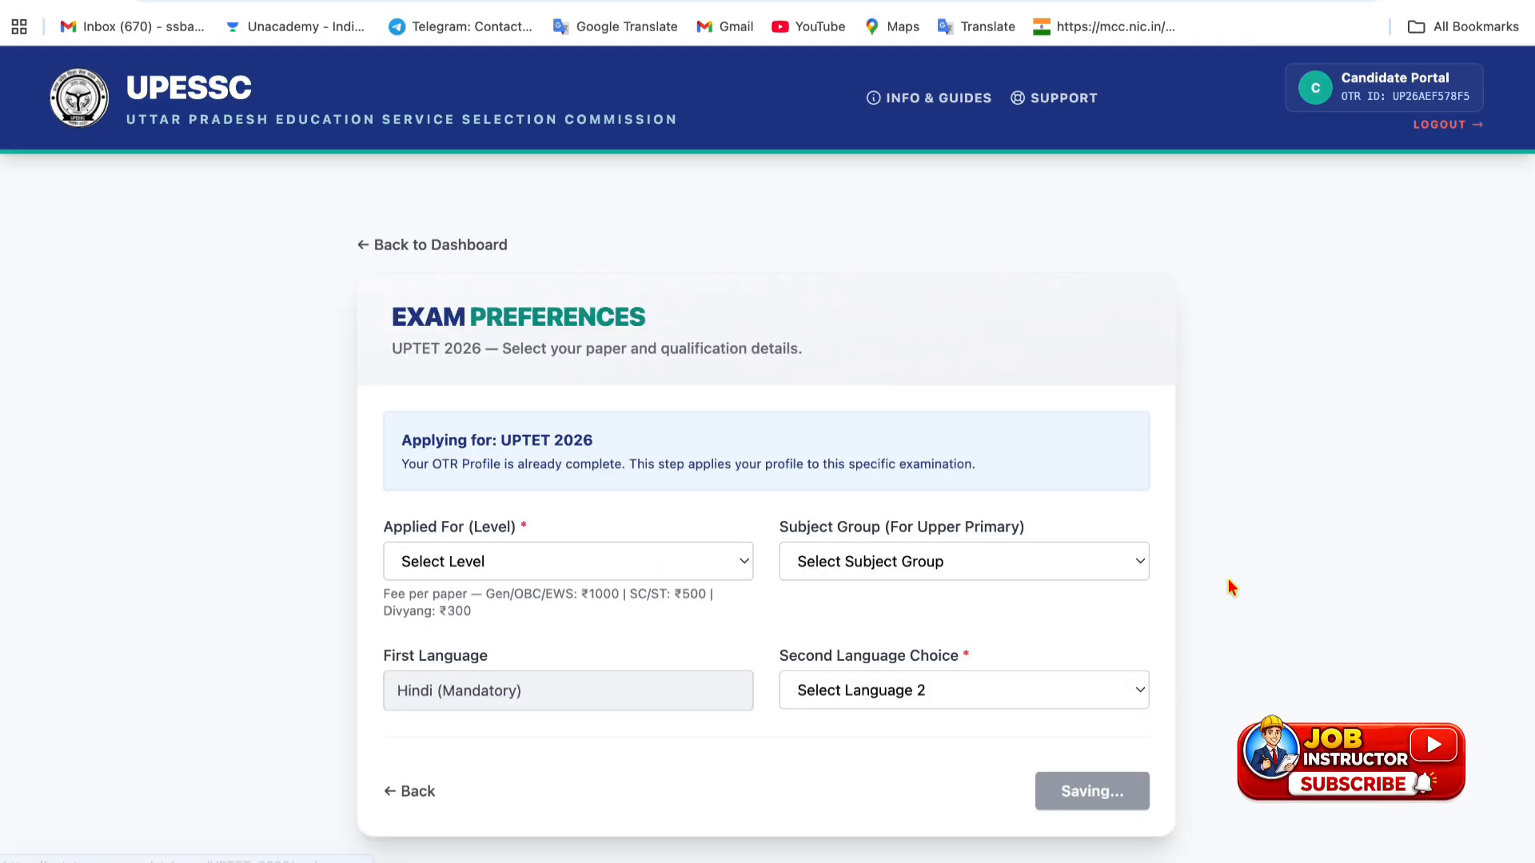
- Apply for Both Paper-I & Paper-II with the Social Science / Art subject group
left_click(586, 563)
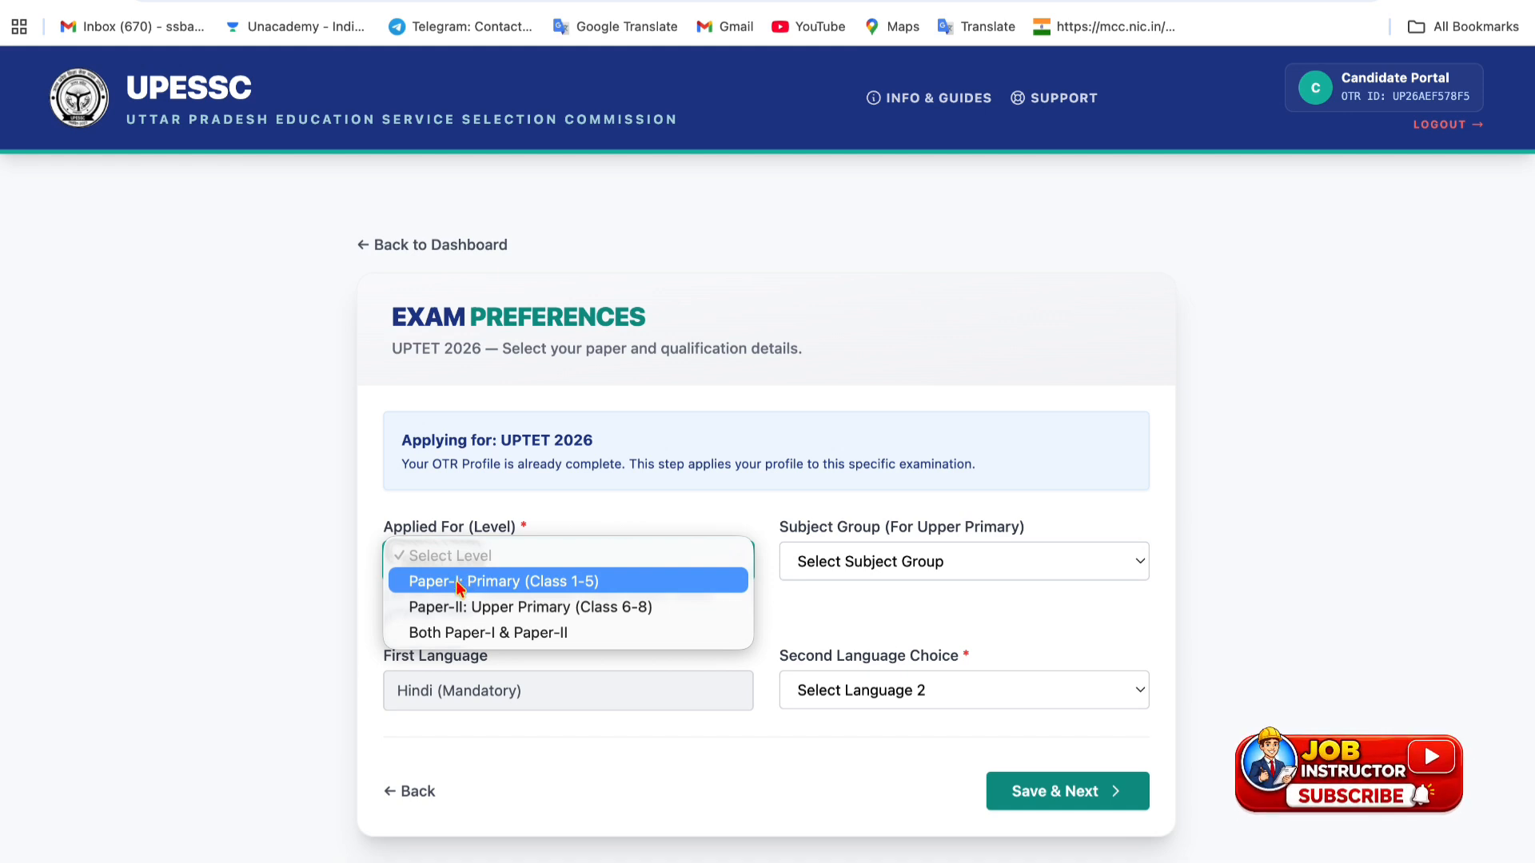
left_click(578, 582)
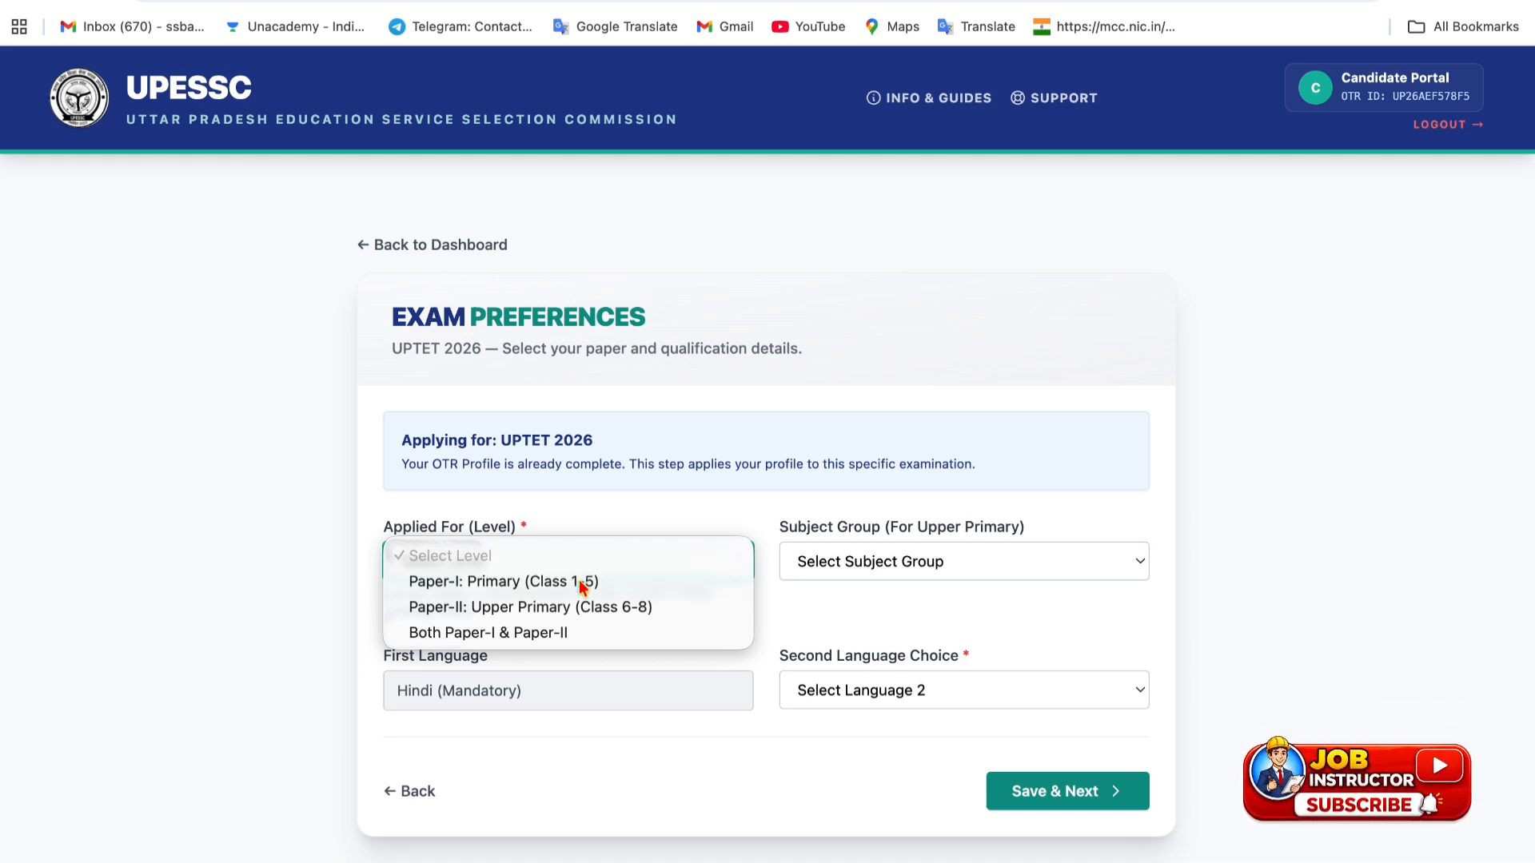
left_click(558, 577)
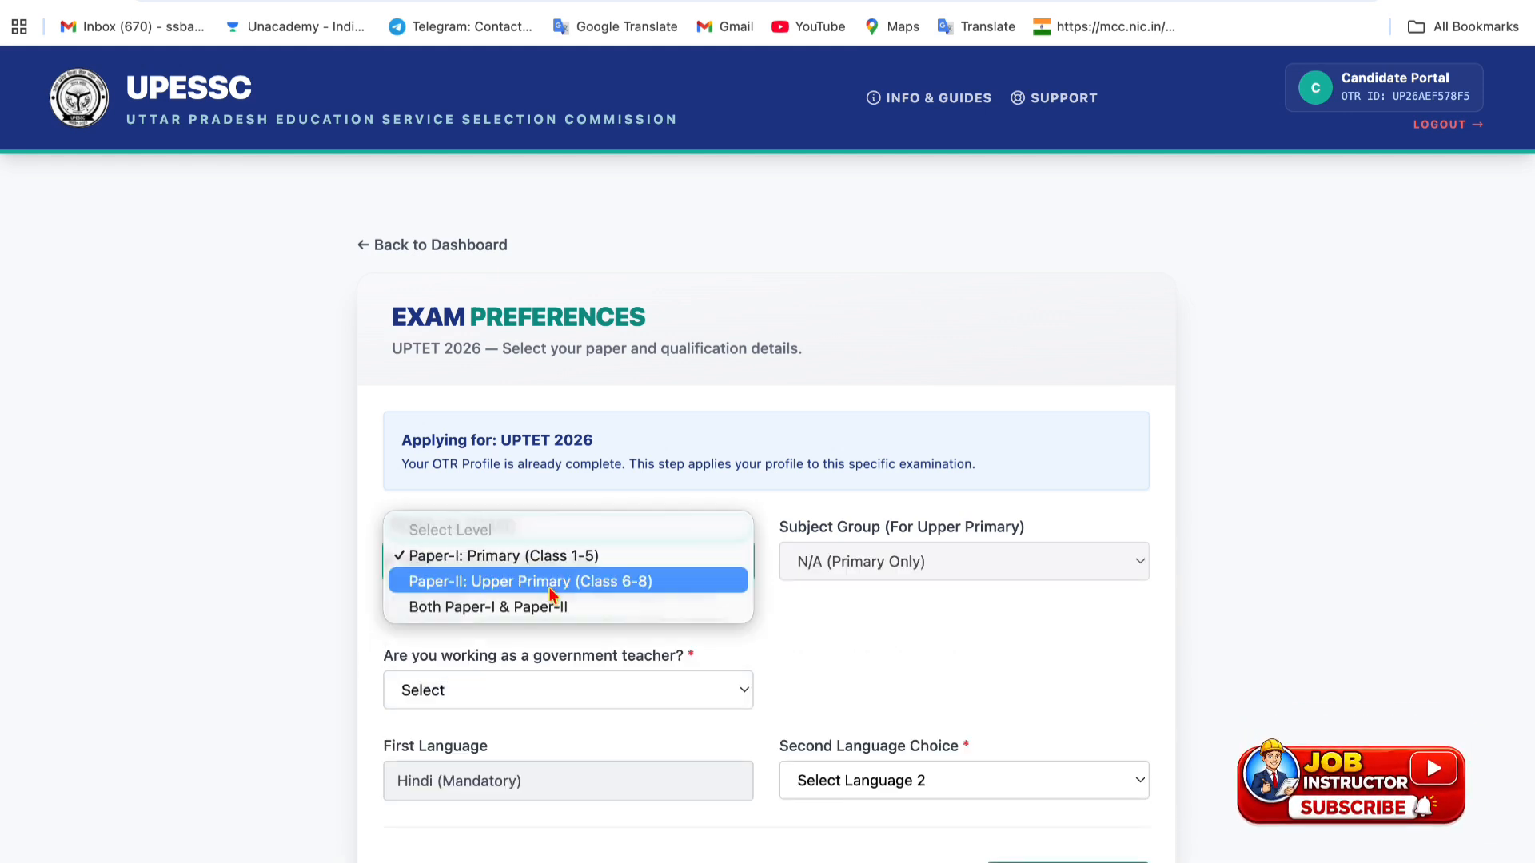
left_click(549, 584)
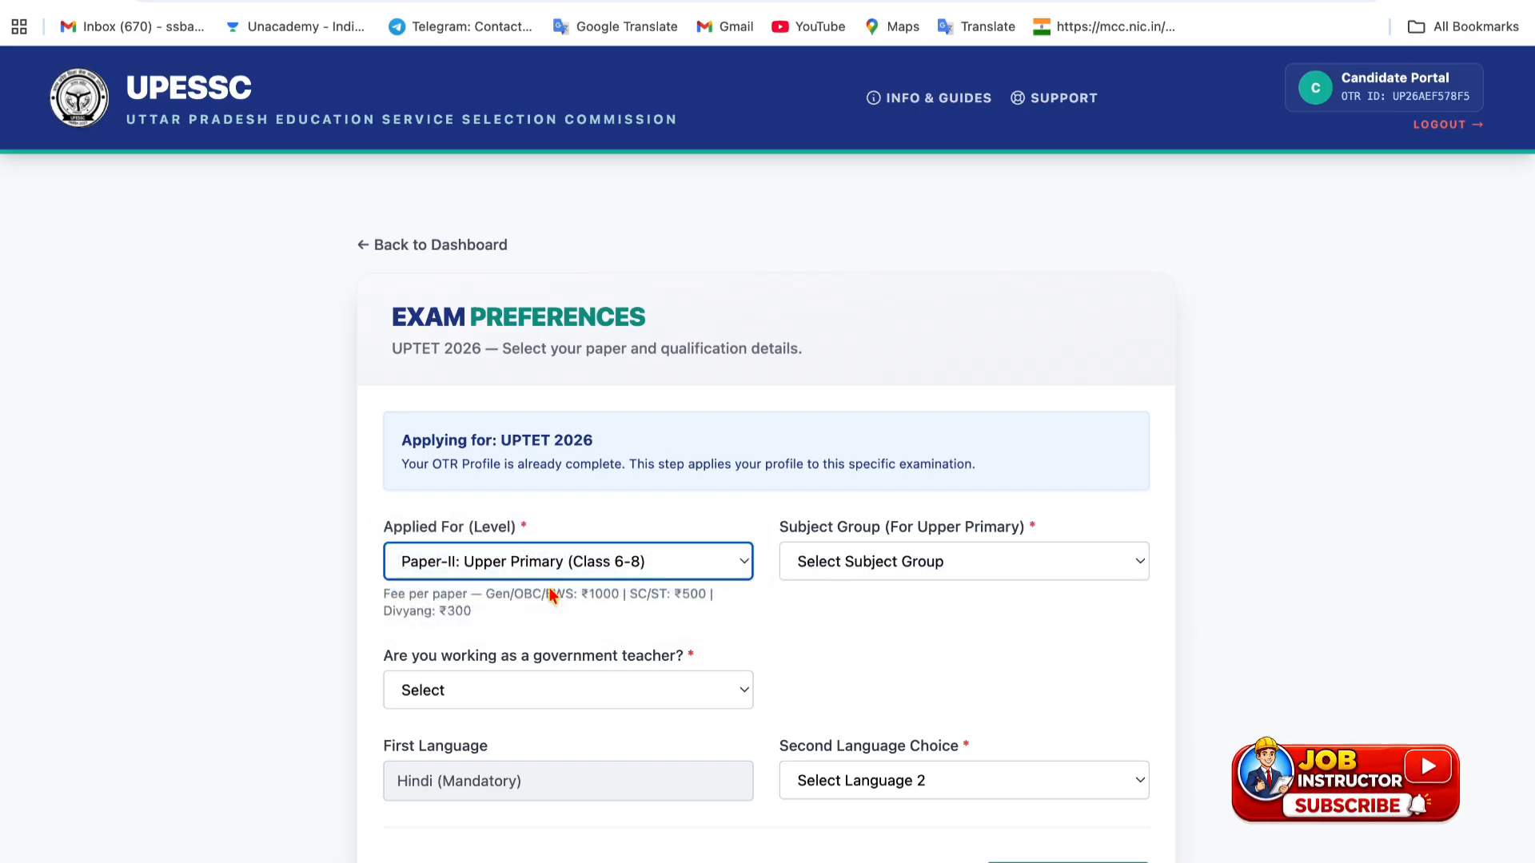
left_click(548, 572)
left_click(534, 587)
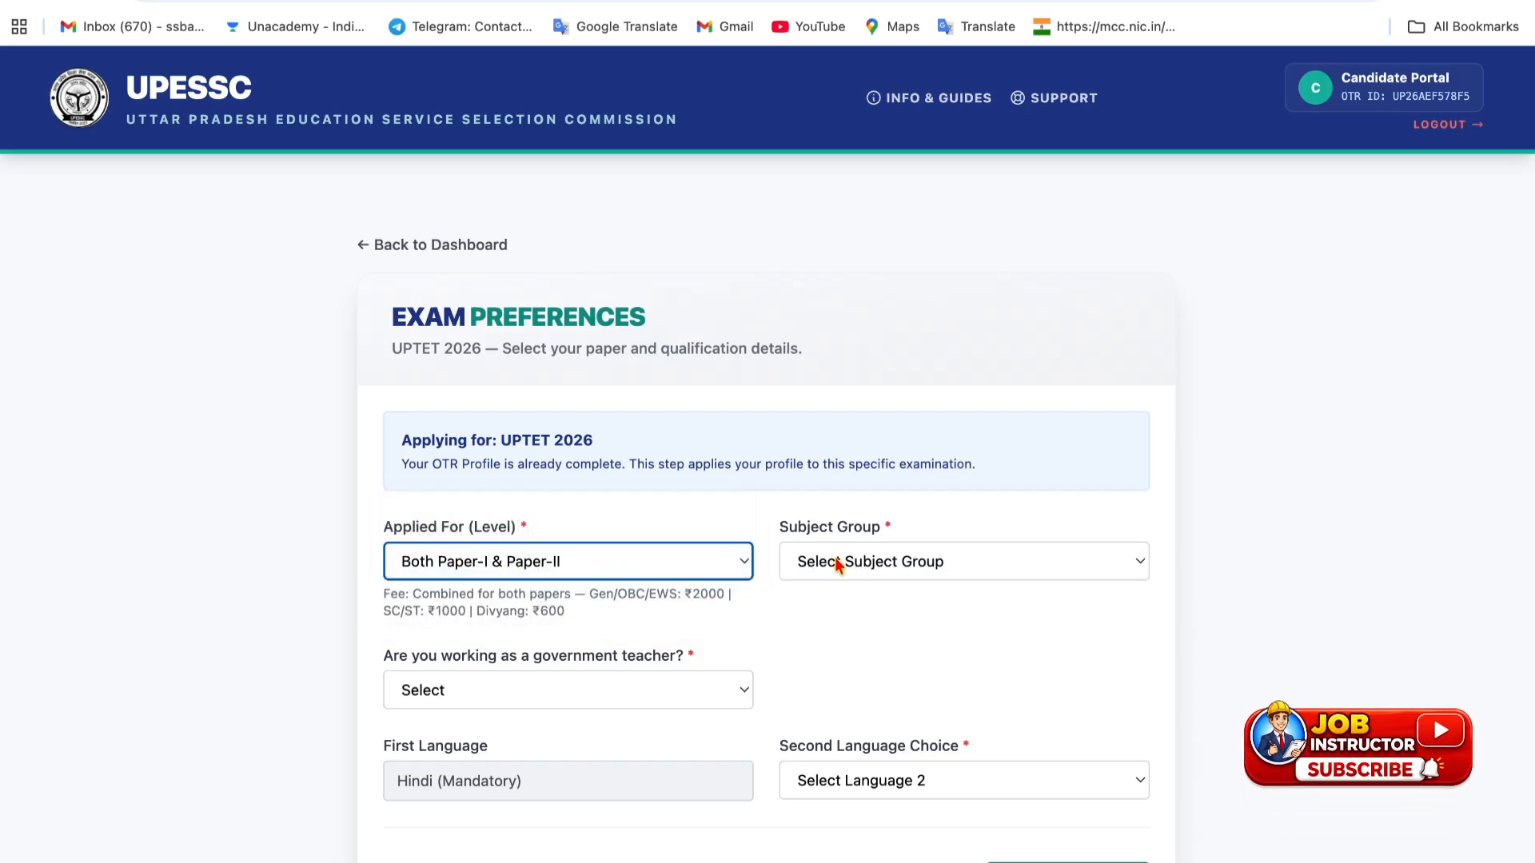
left_click(870, 563)
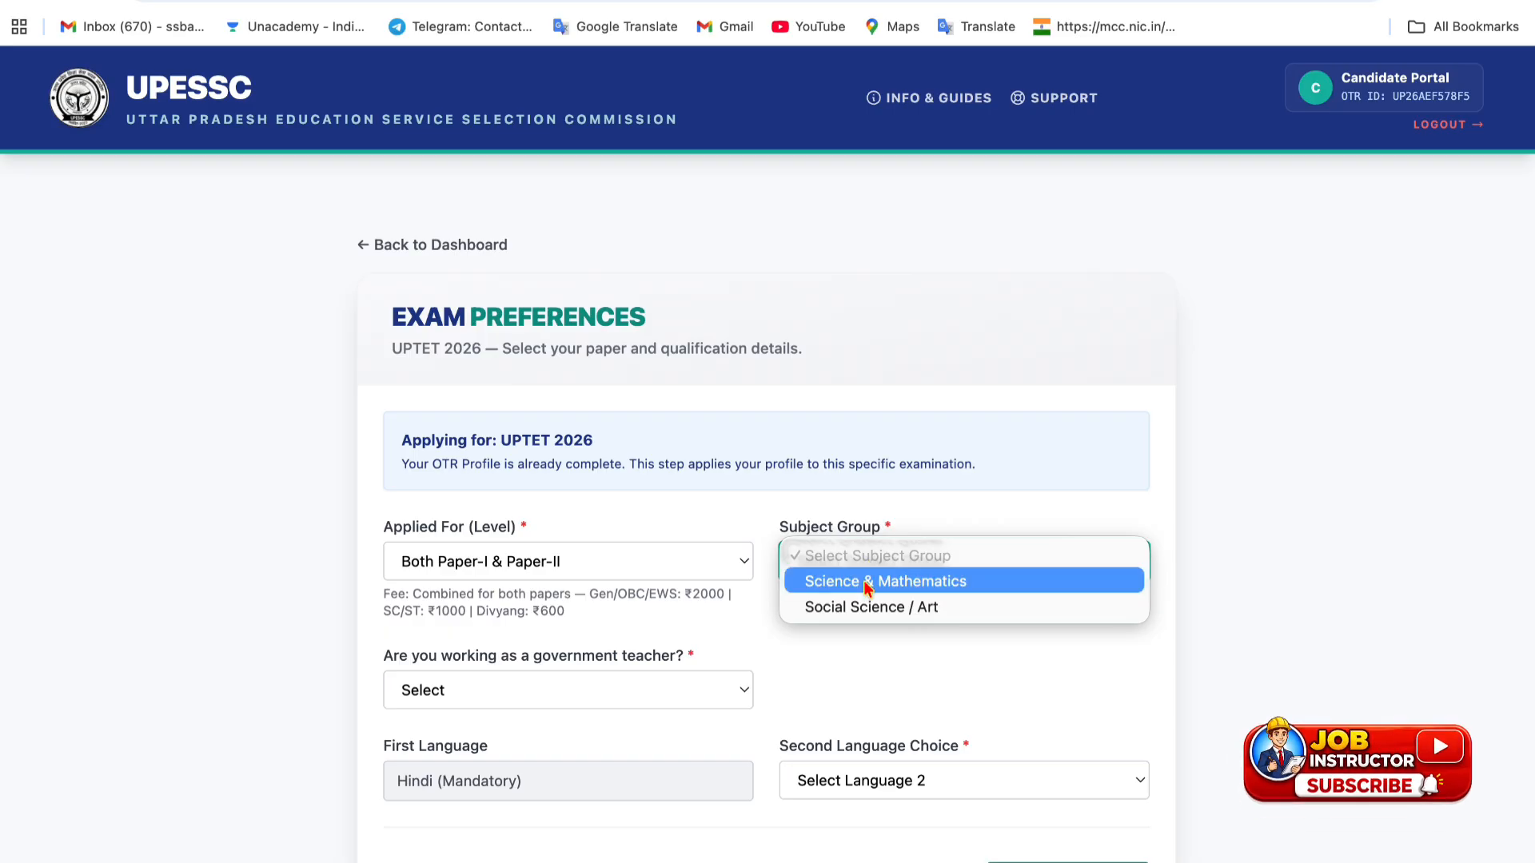
left_click(854, 609)
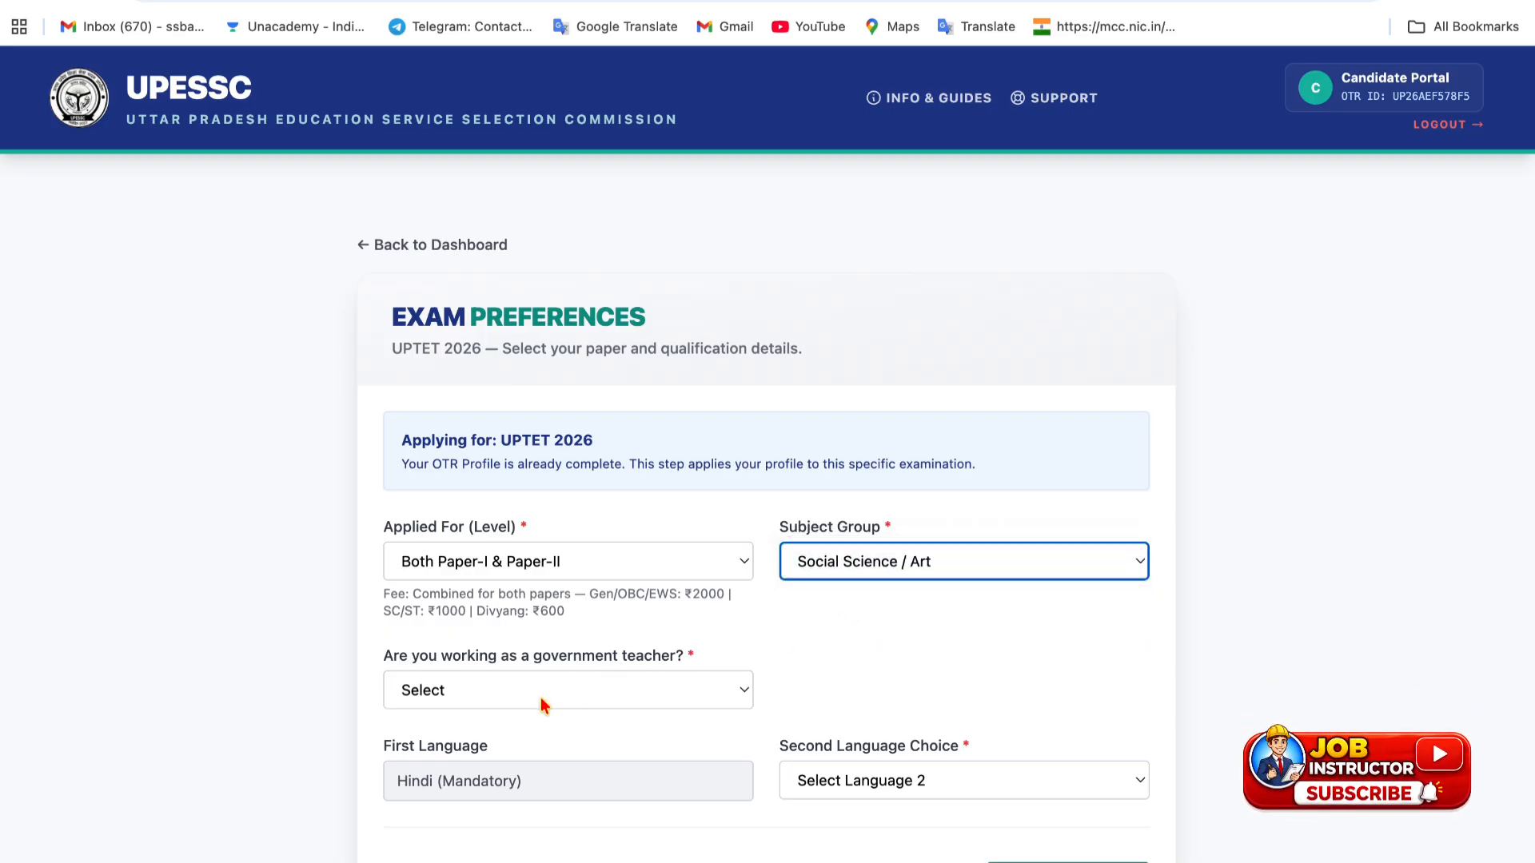
scroll(538, 703, "down", 1)
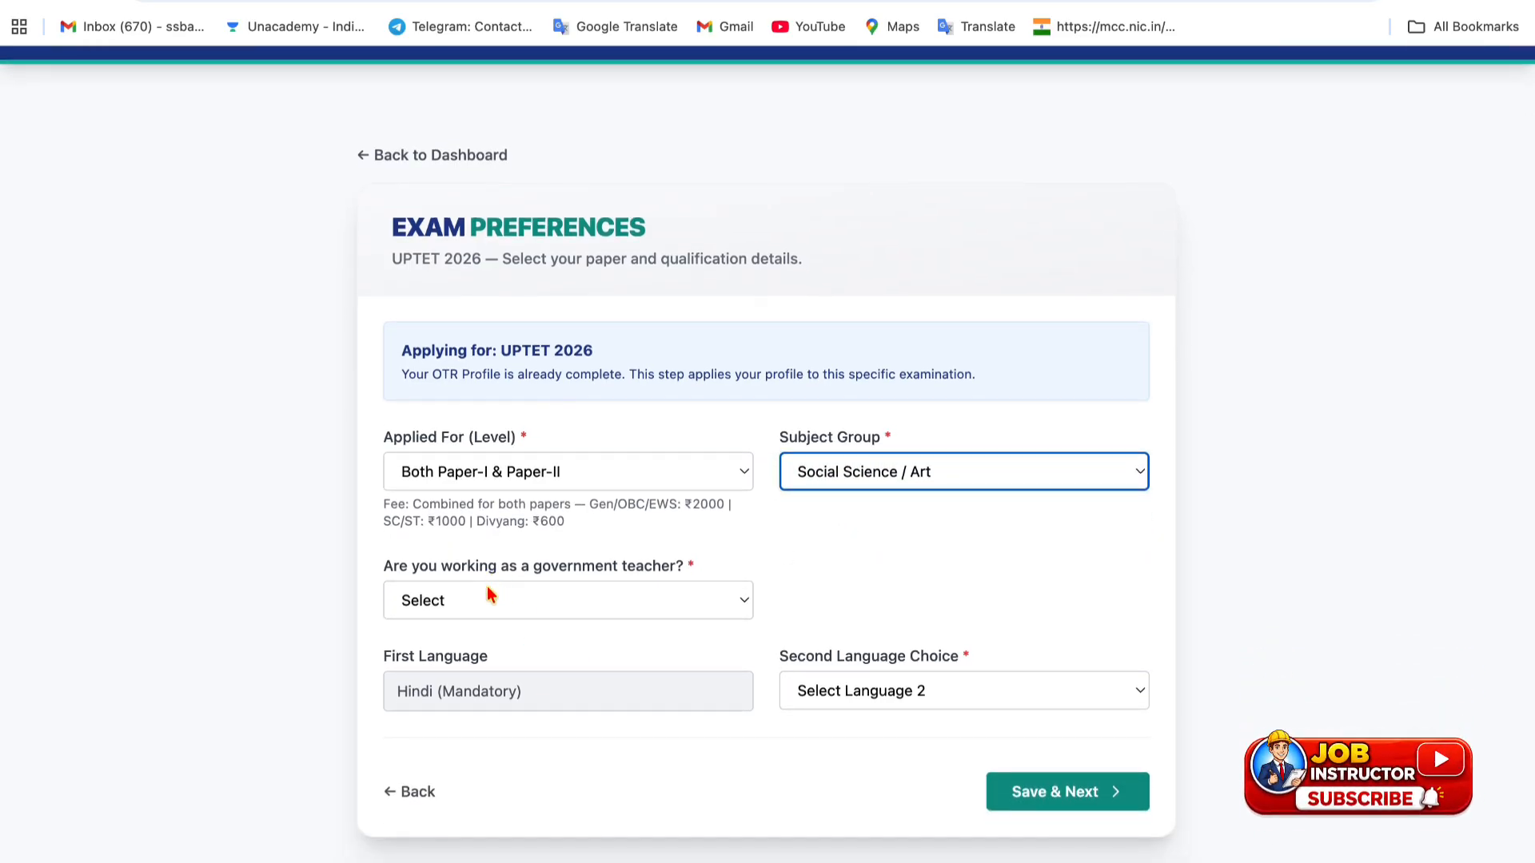
- Answer Yes to government teacher with teacher type Primary (1-5)
left_click(490, 594)
left_click(469, 621)
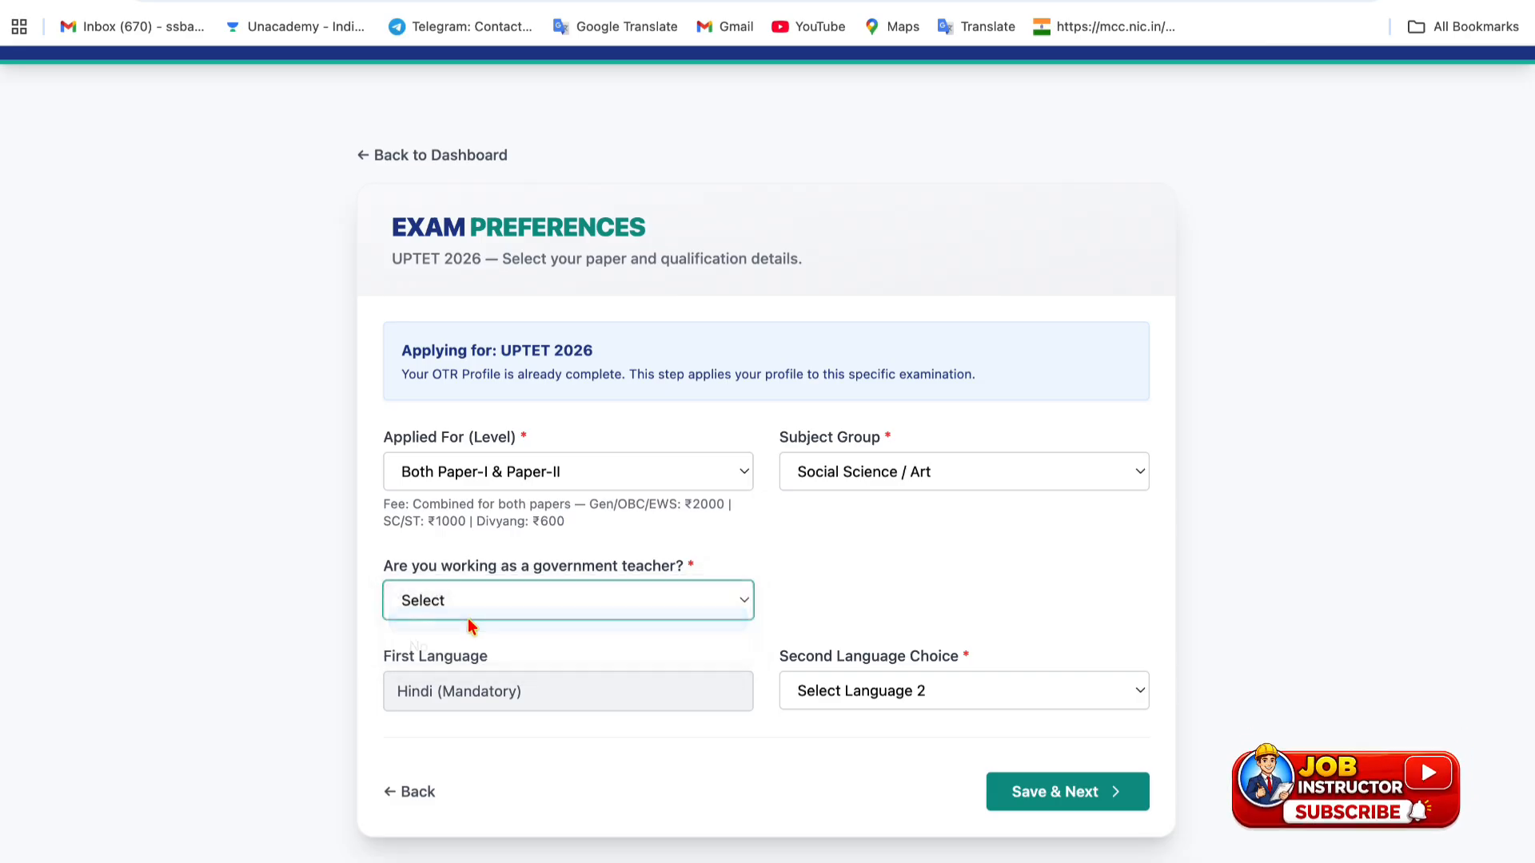
scroll(512, 687, "down", 3)
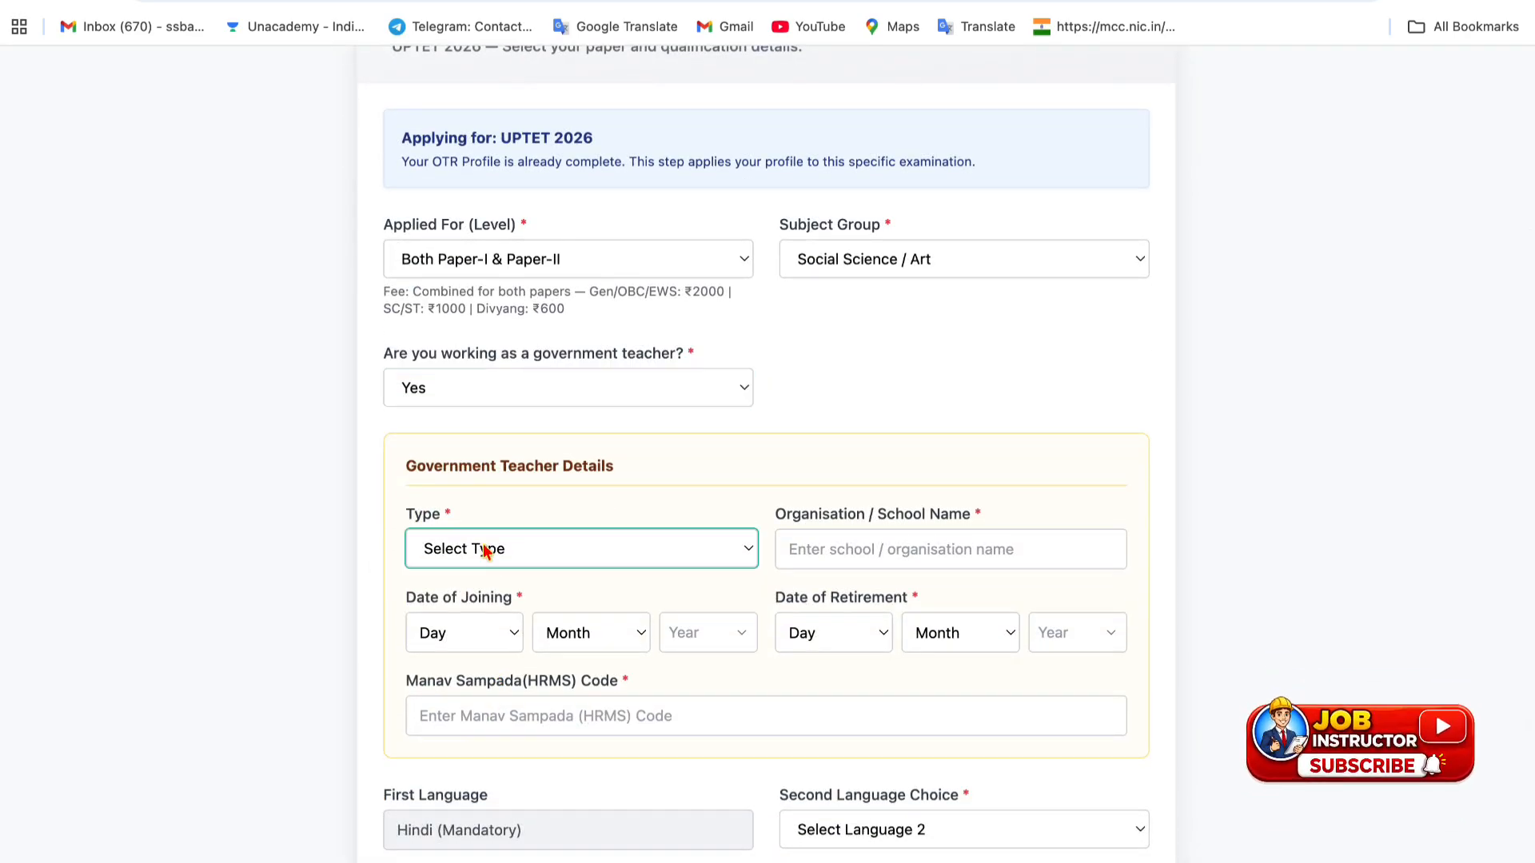
left_click(483, 552)
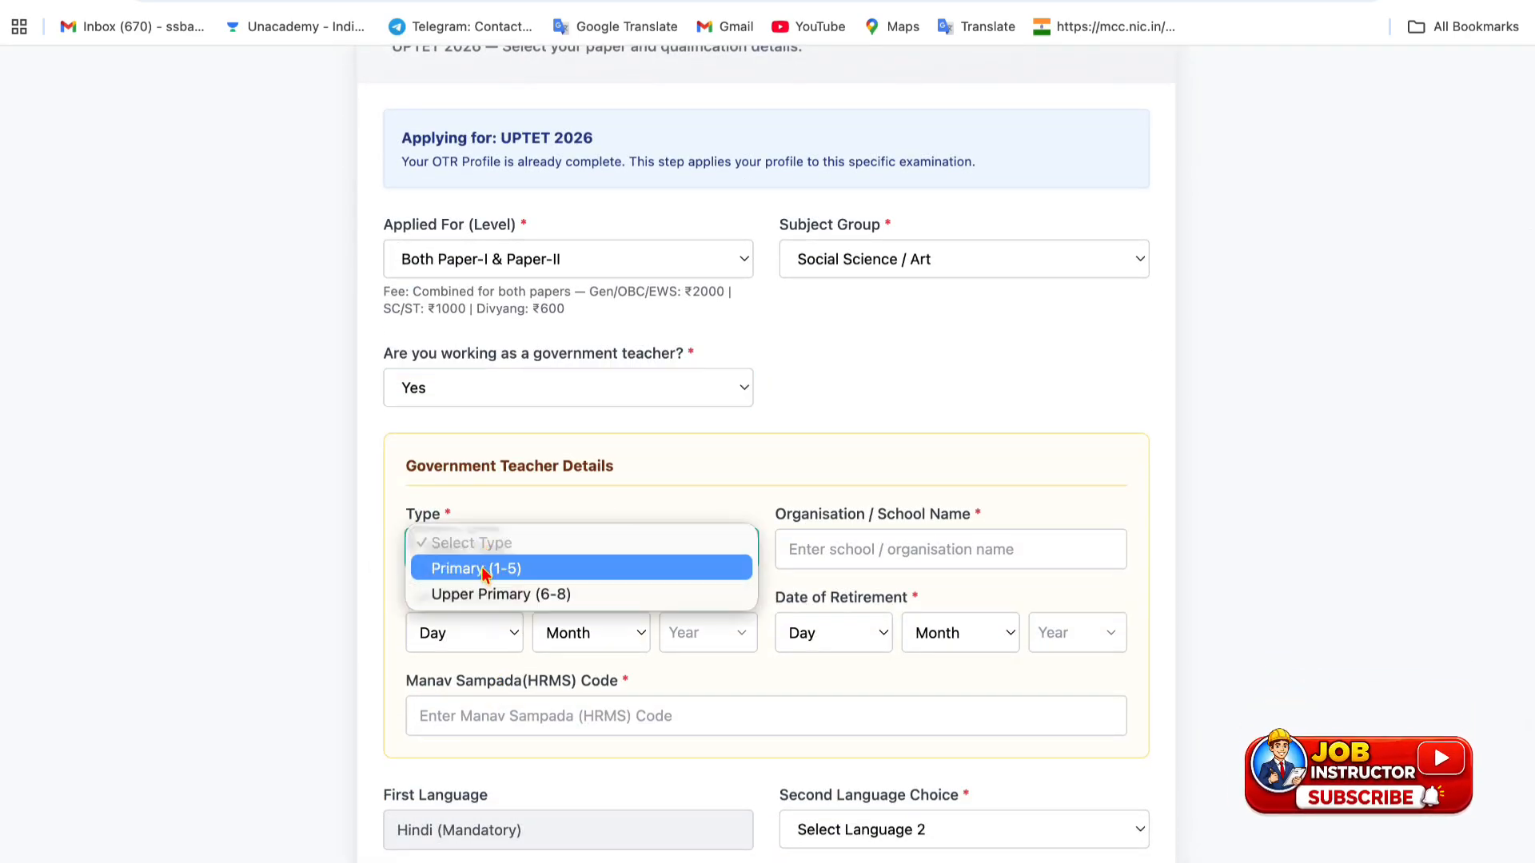
left_click(483, 568)
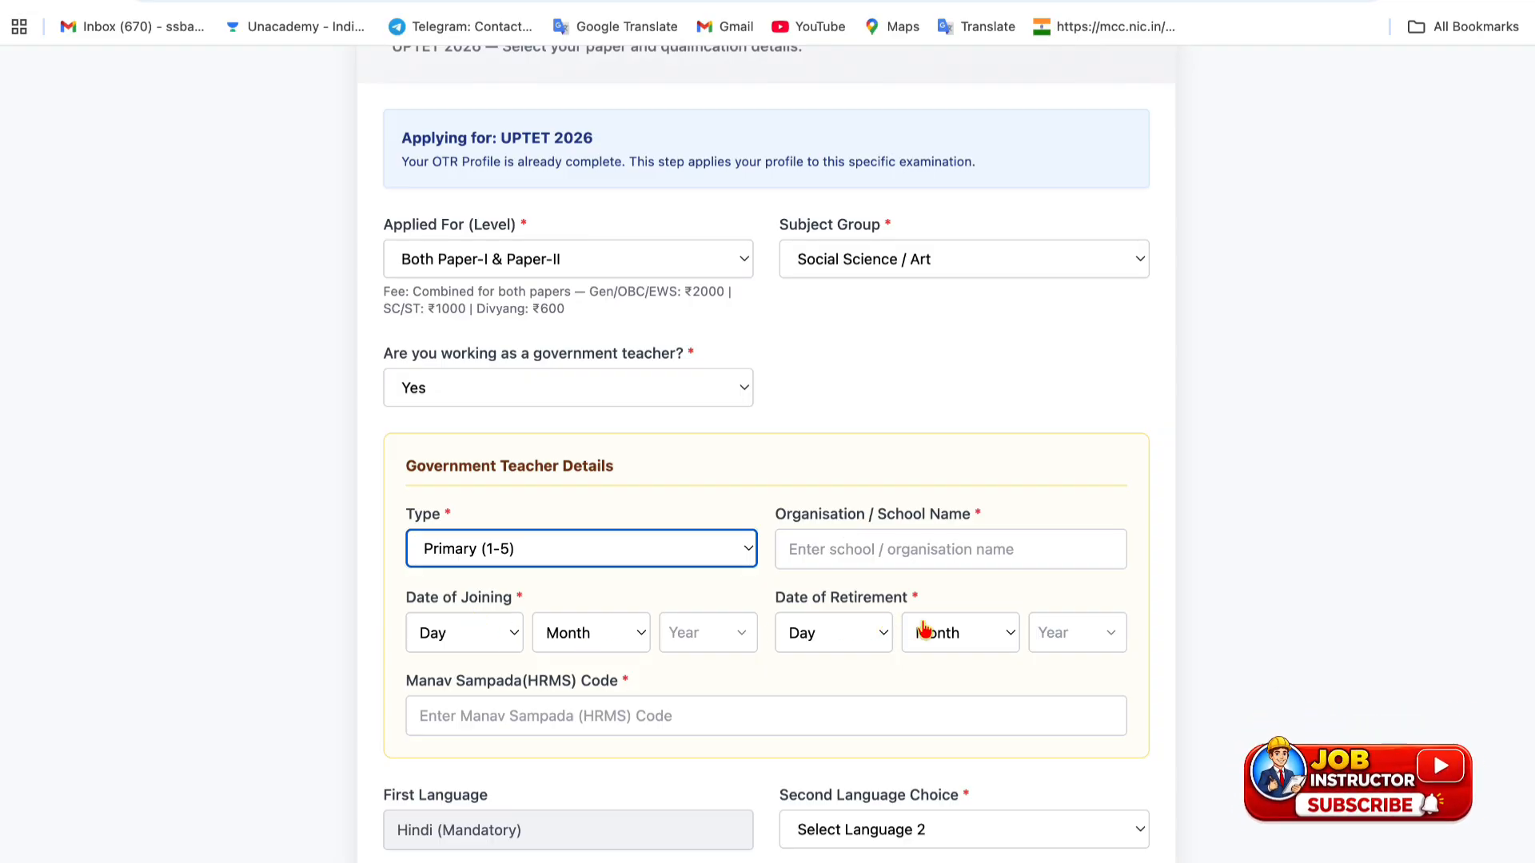
- Choose English as the second language
scroll(925, 631, "down", 2)
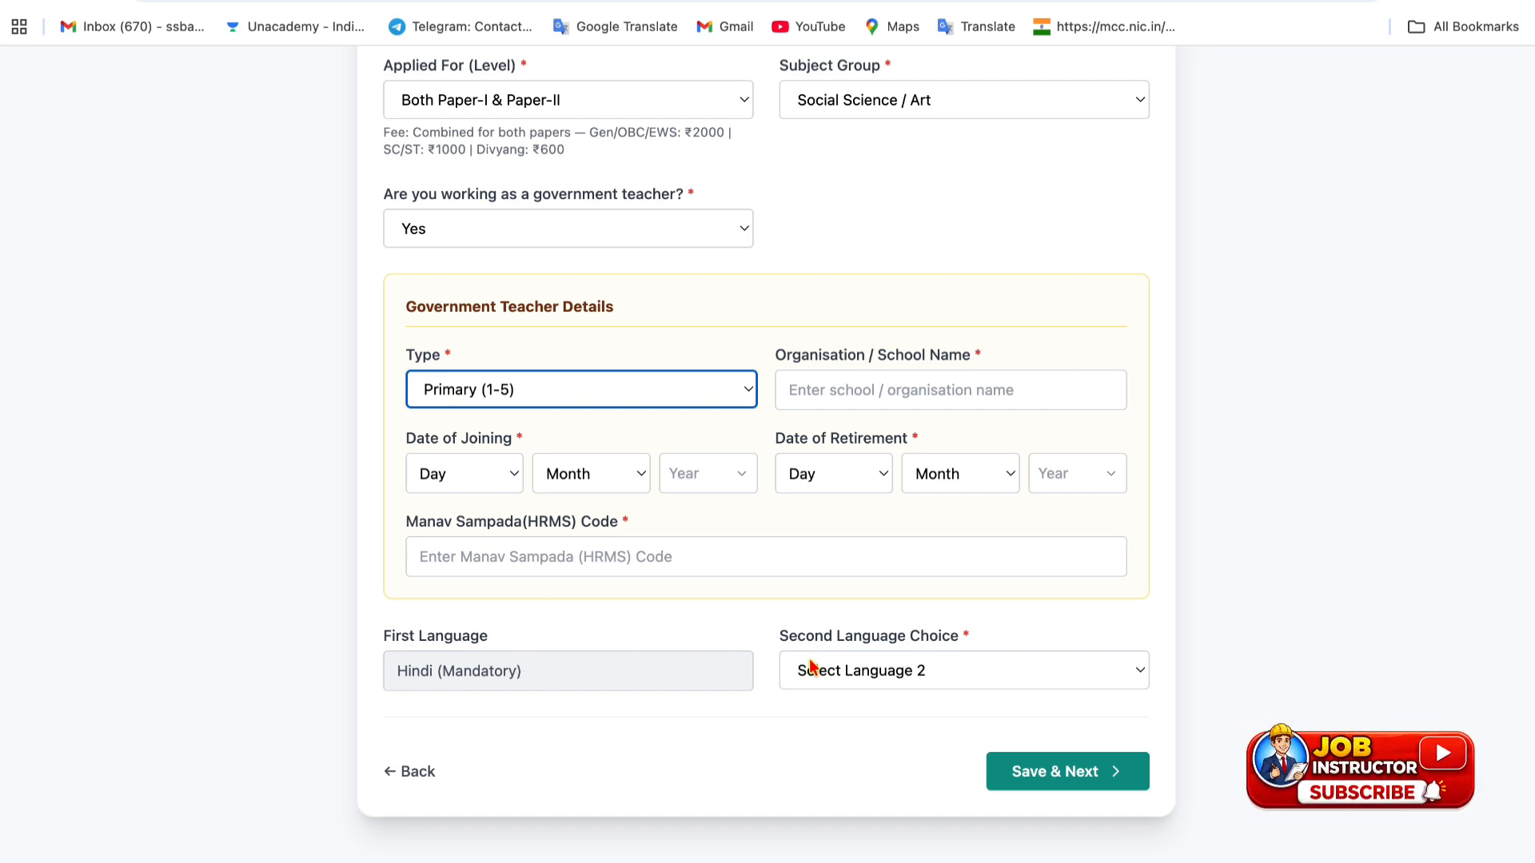
left_click(844, 669)
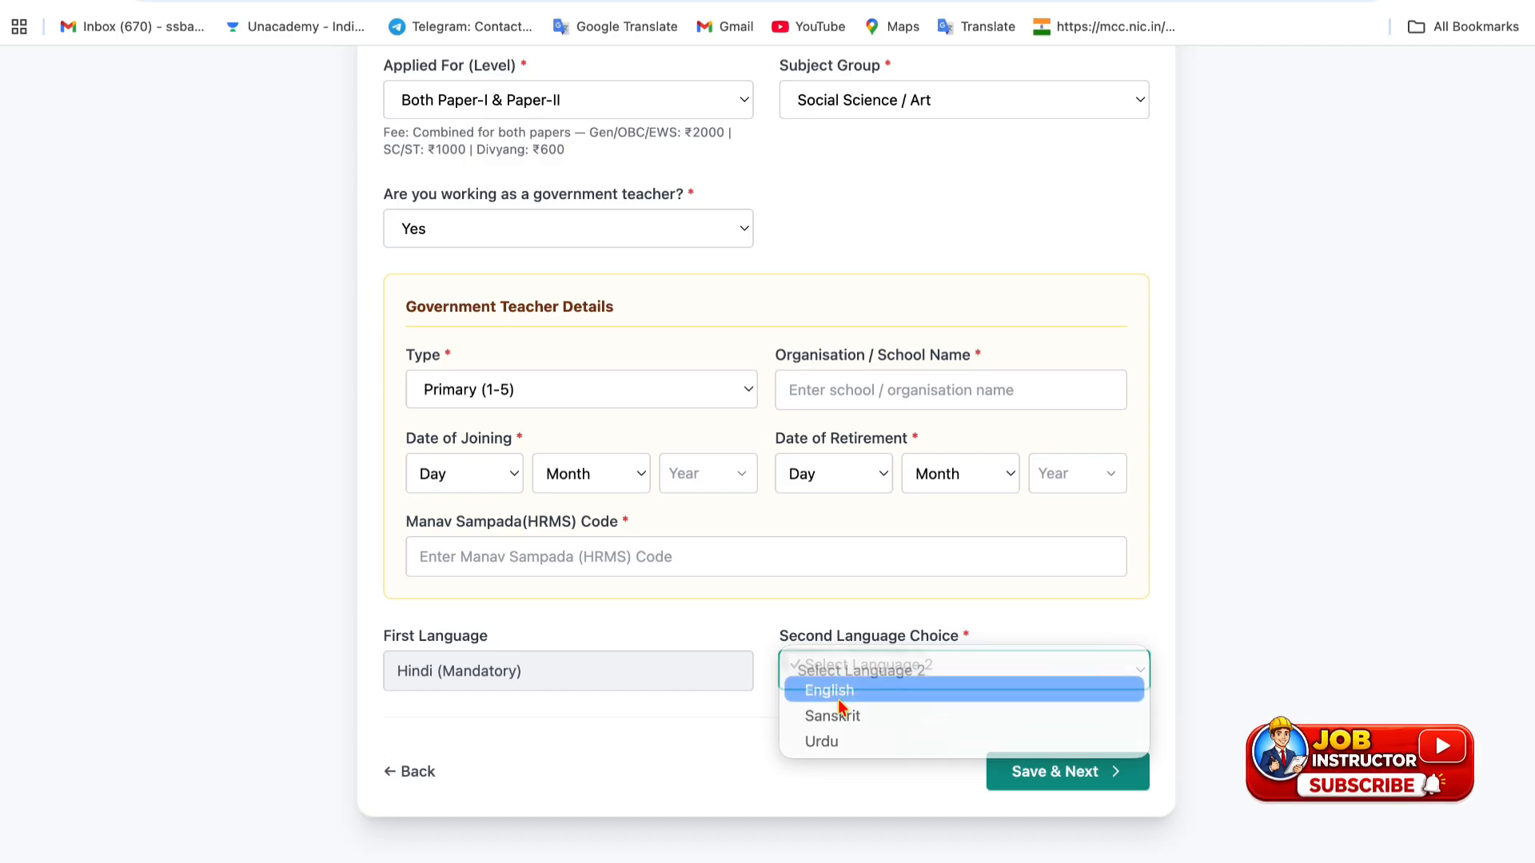
left_click(839, 699)
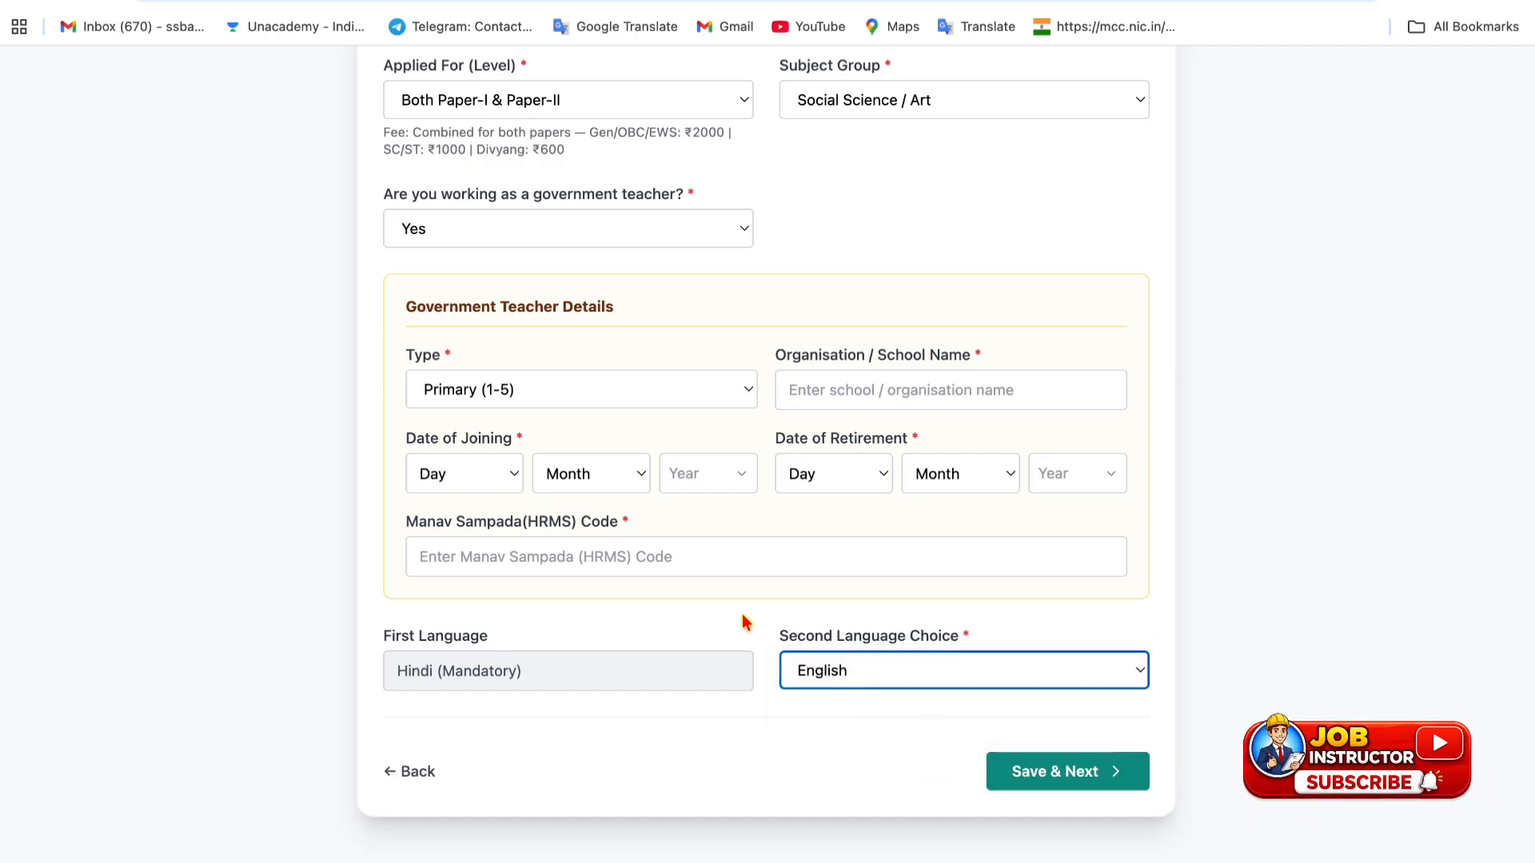
scroll(723, 616, "up", 4)
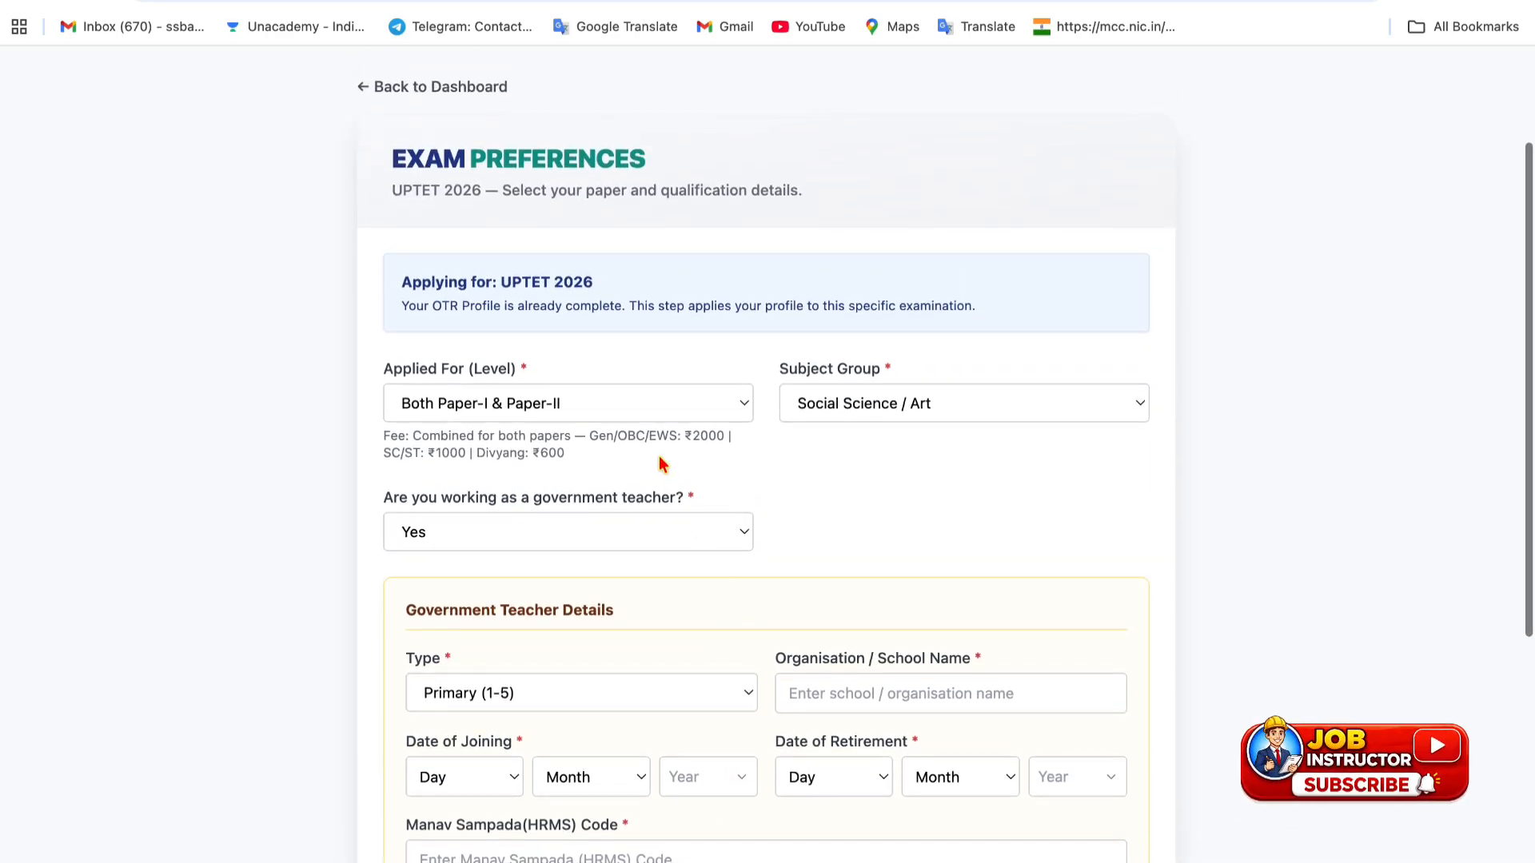
- Apply for Paper-I: Primary (Class 1-5) only and answer No to government teacher
left_click(651, 404)
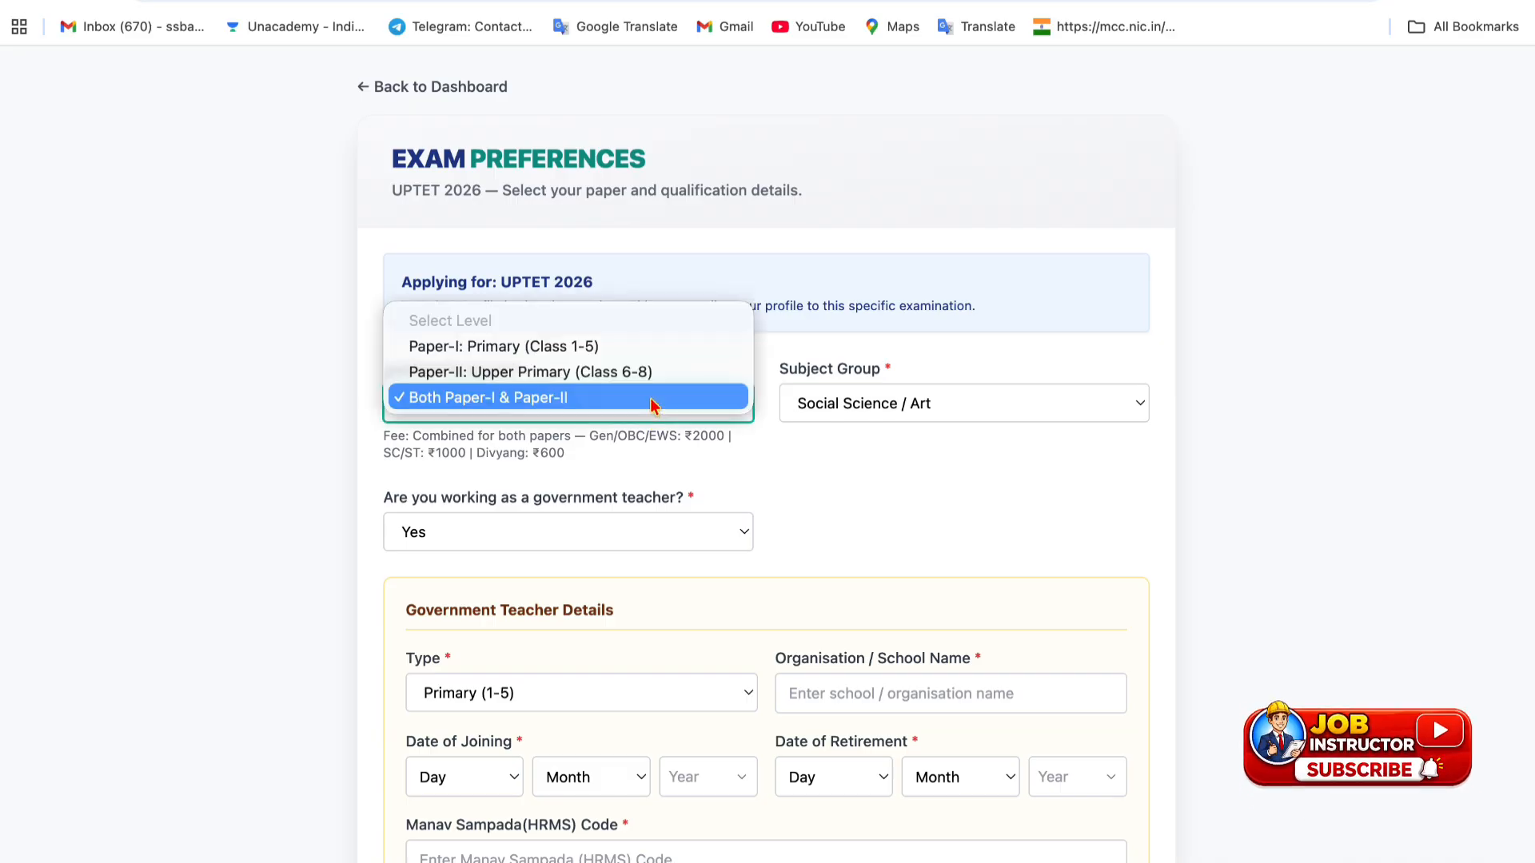
left_click(592, 347)
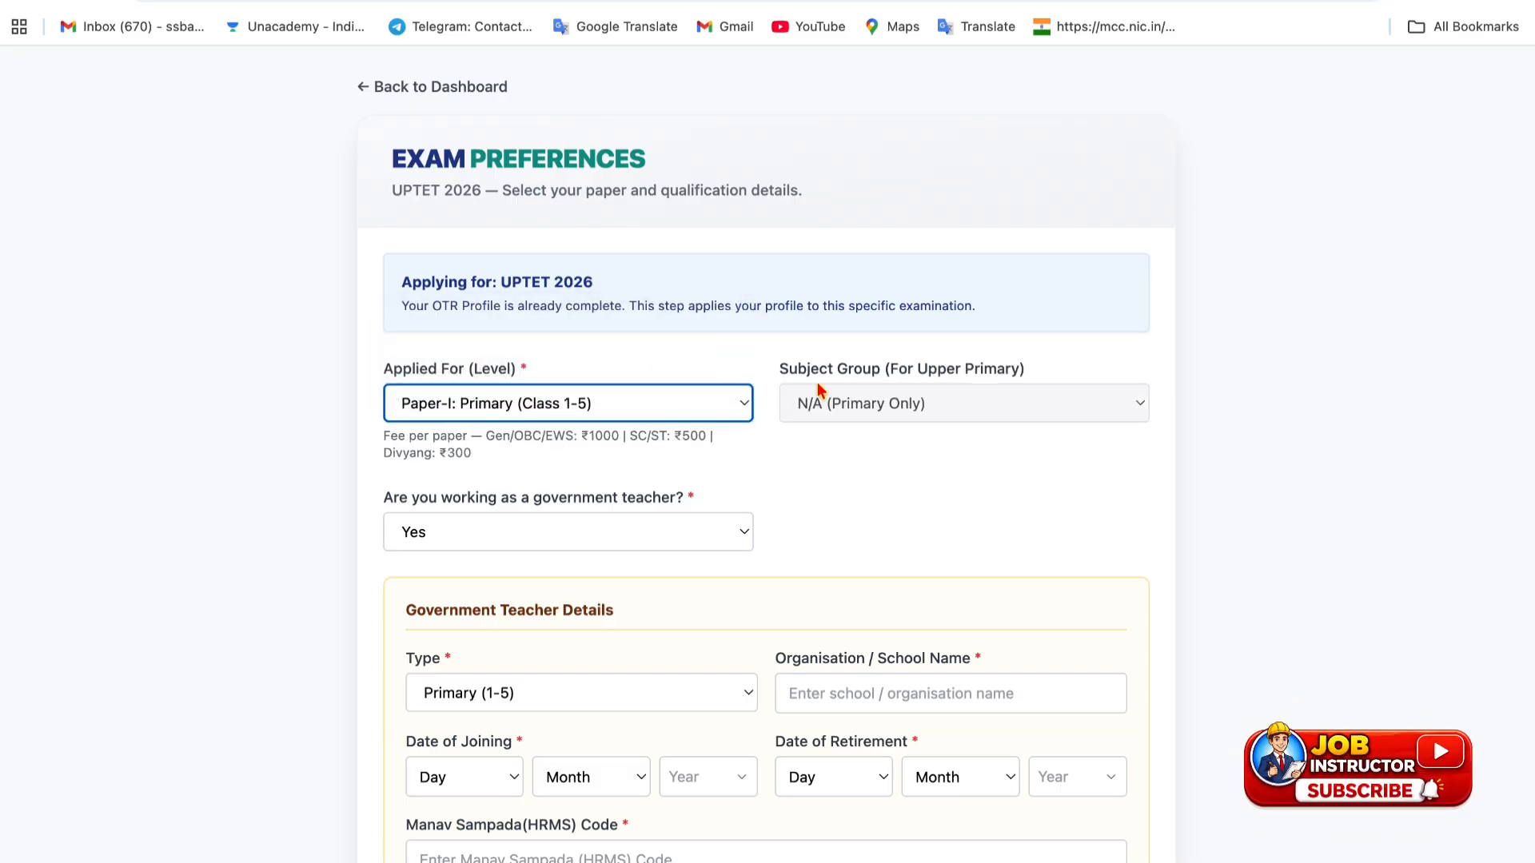
left_click(571, 533)
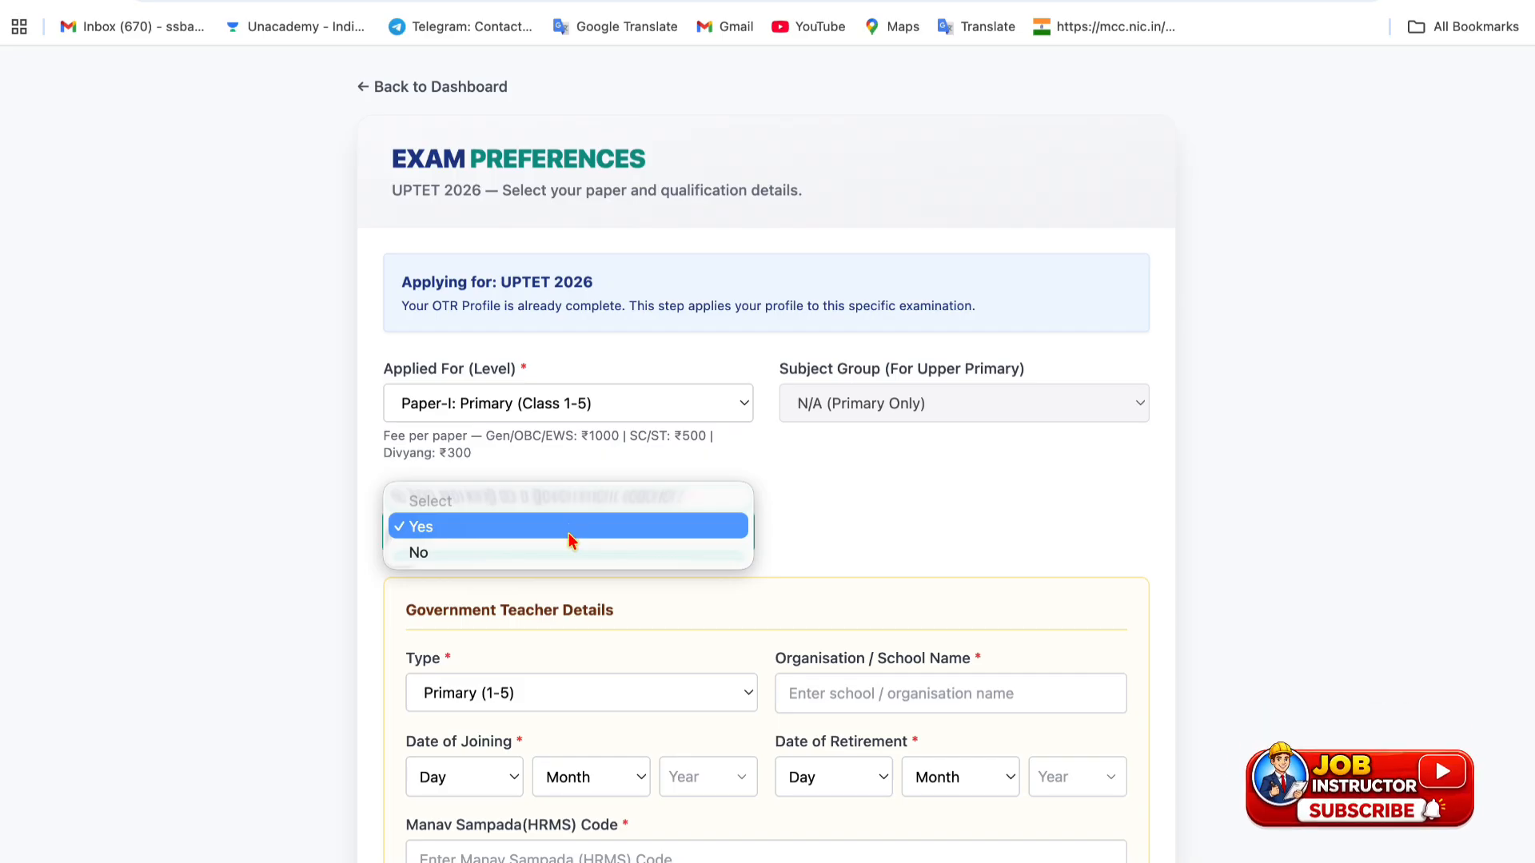
left_click(568, 546)
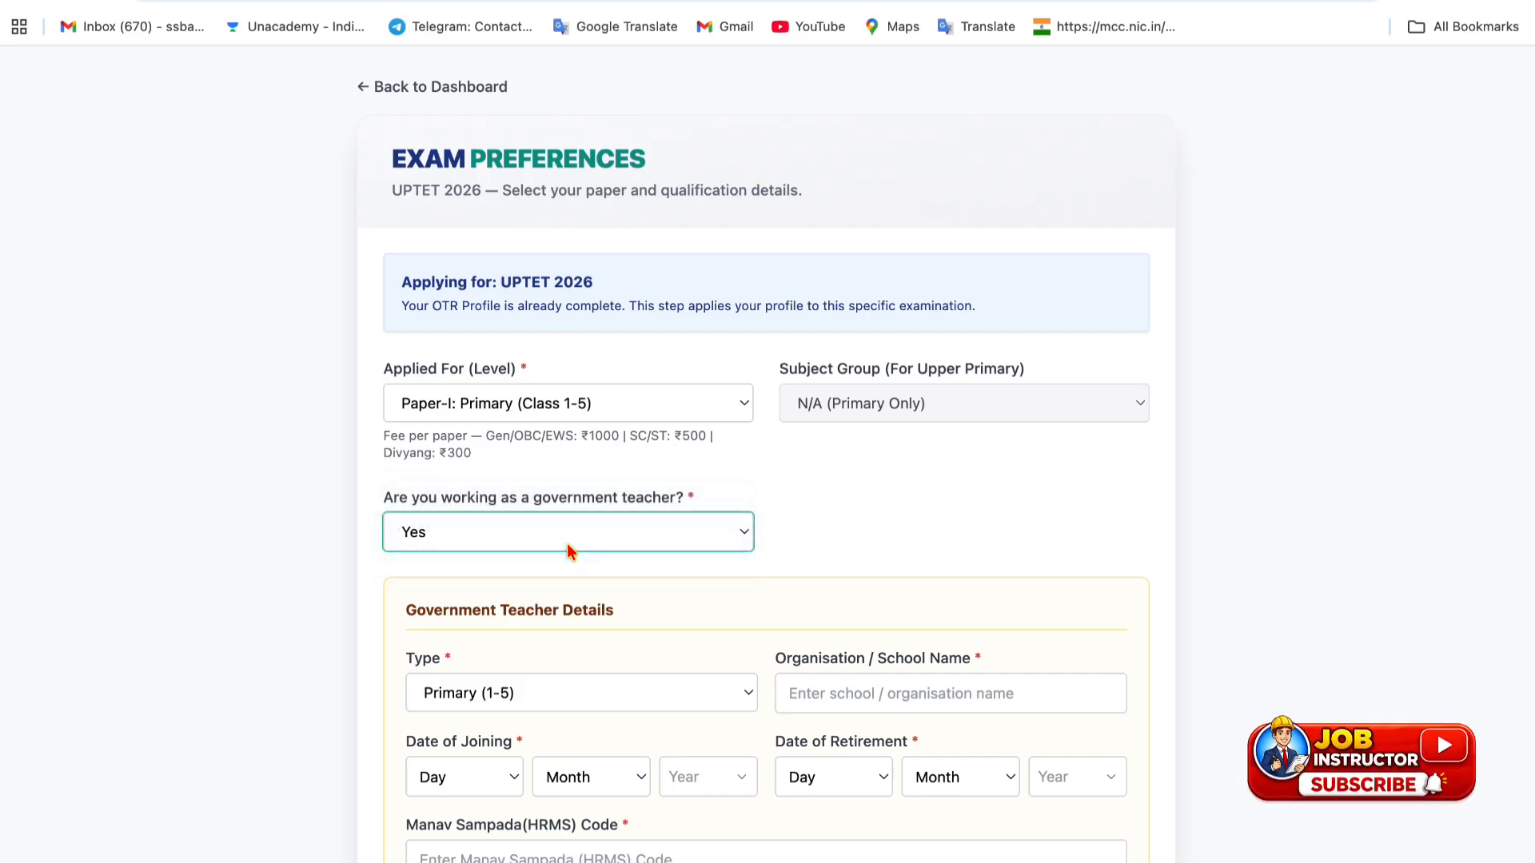
scroll(634, 438, "down", 2)
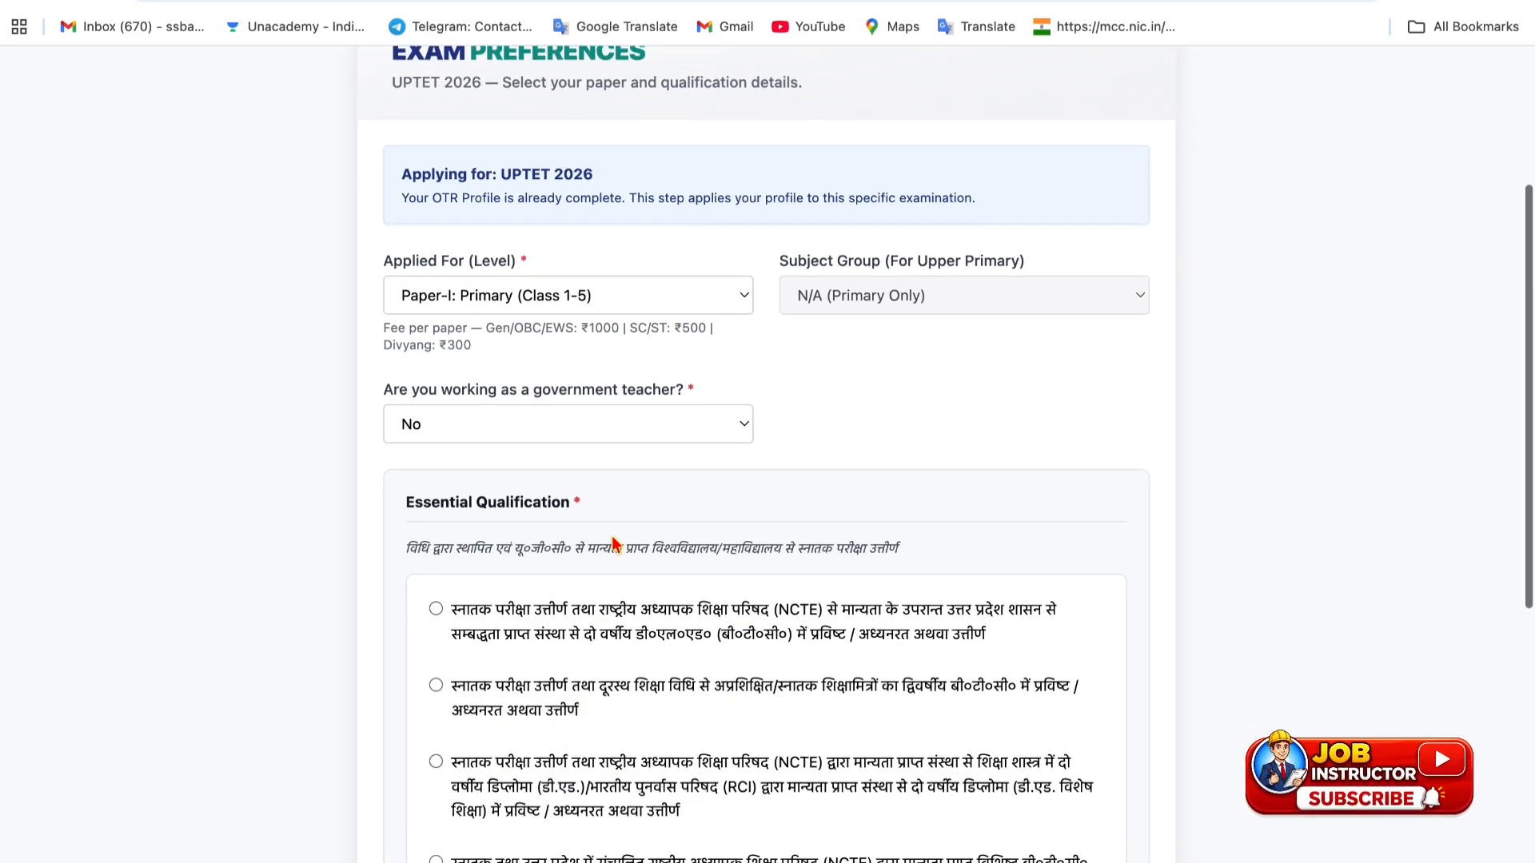
scroll(616, 544, "down", 3)
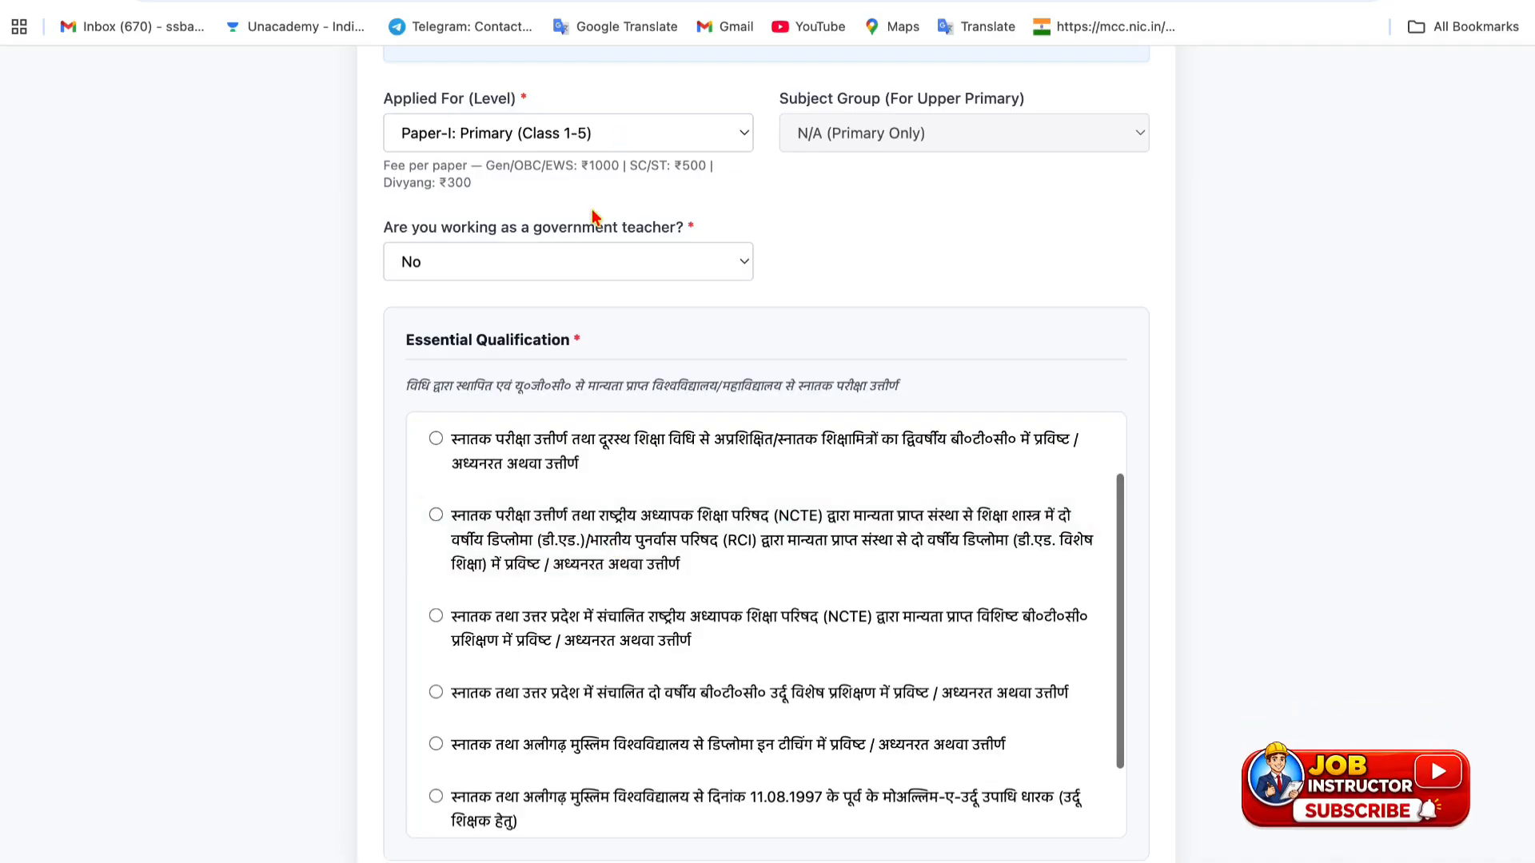
left_click(575, 257)
left_click(568, 234)
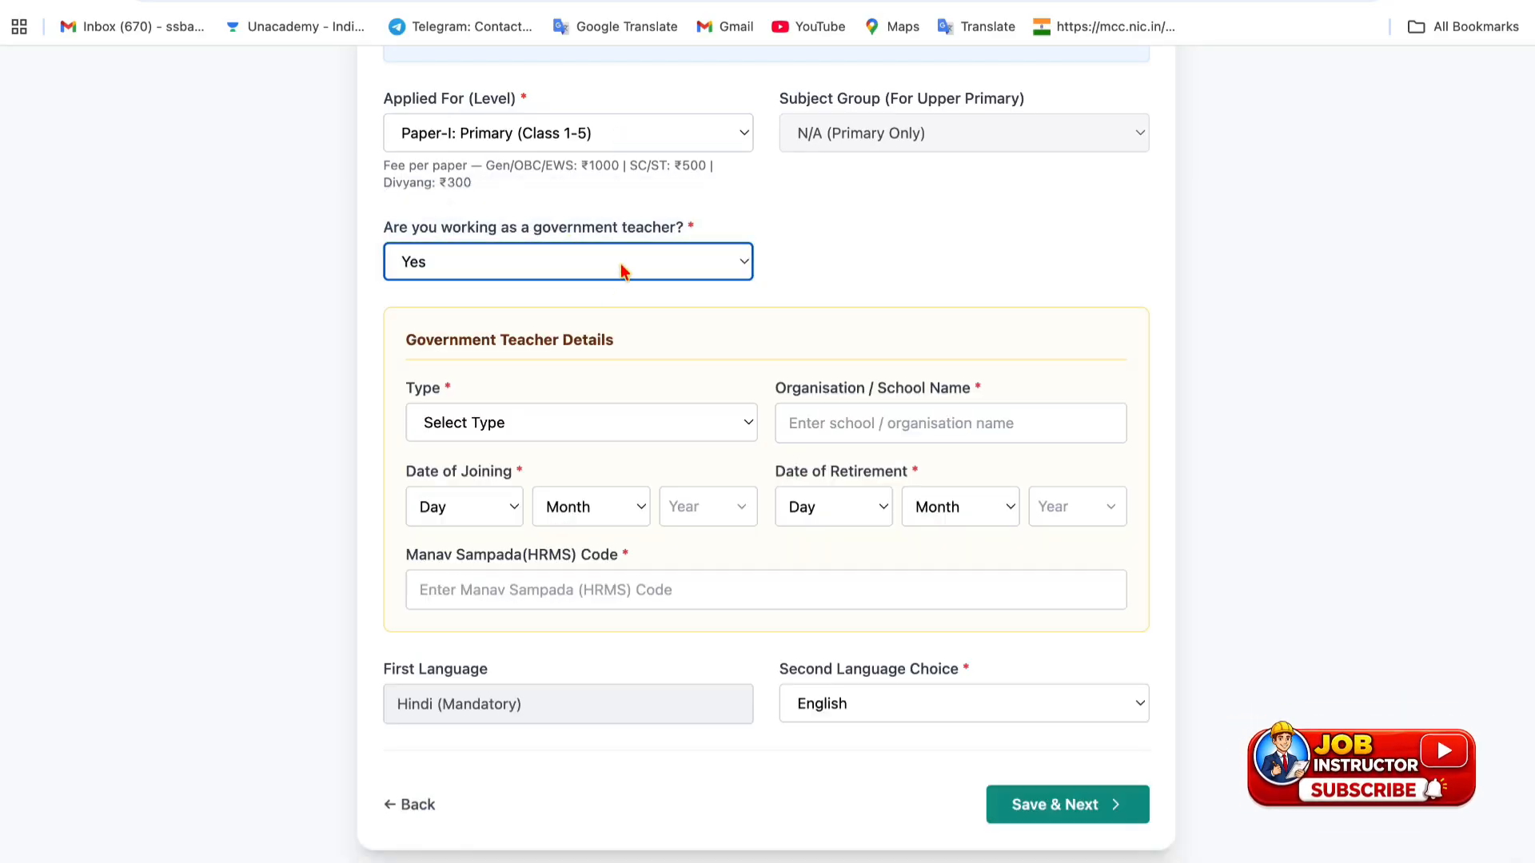
left_click(572, 276)
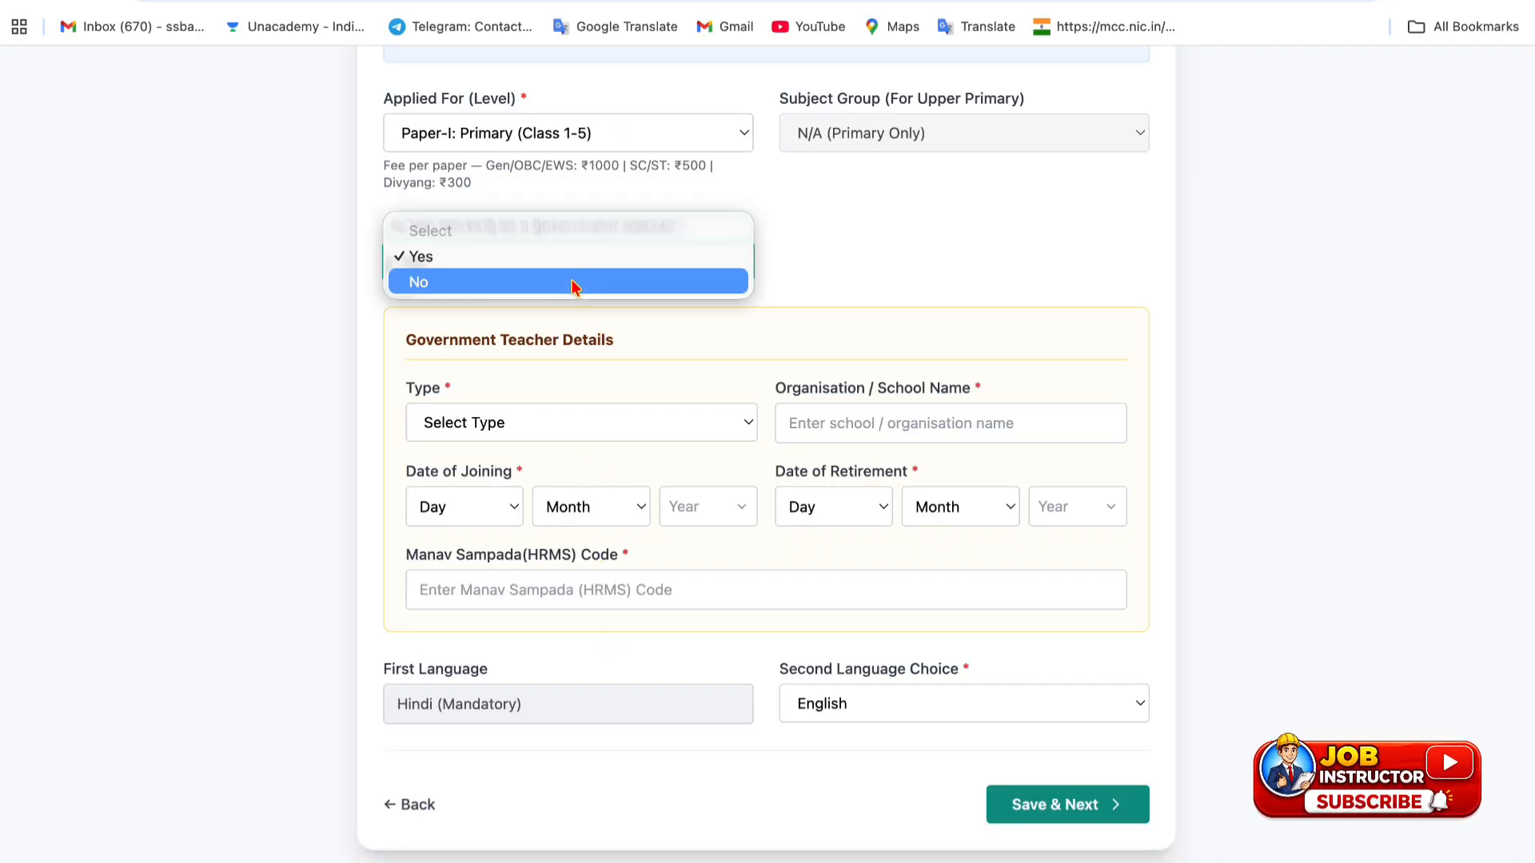
left_click(568, 281)
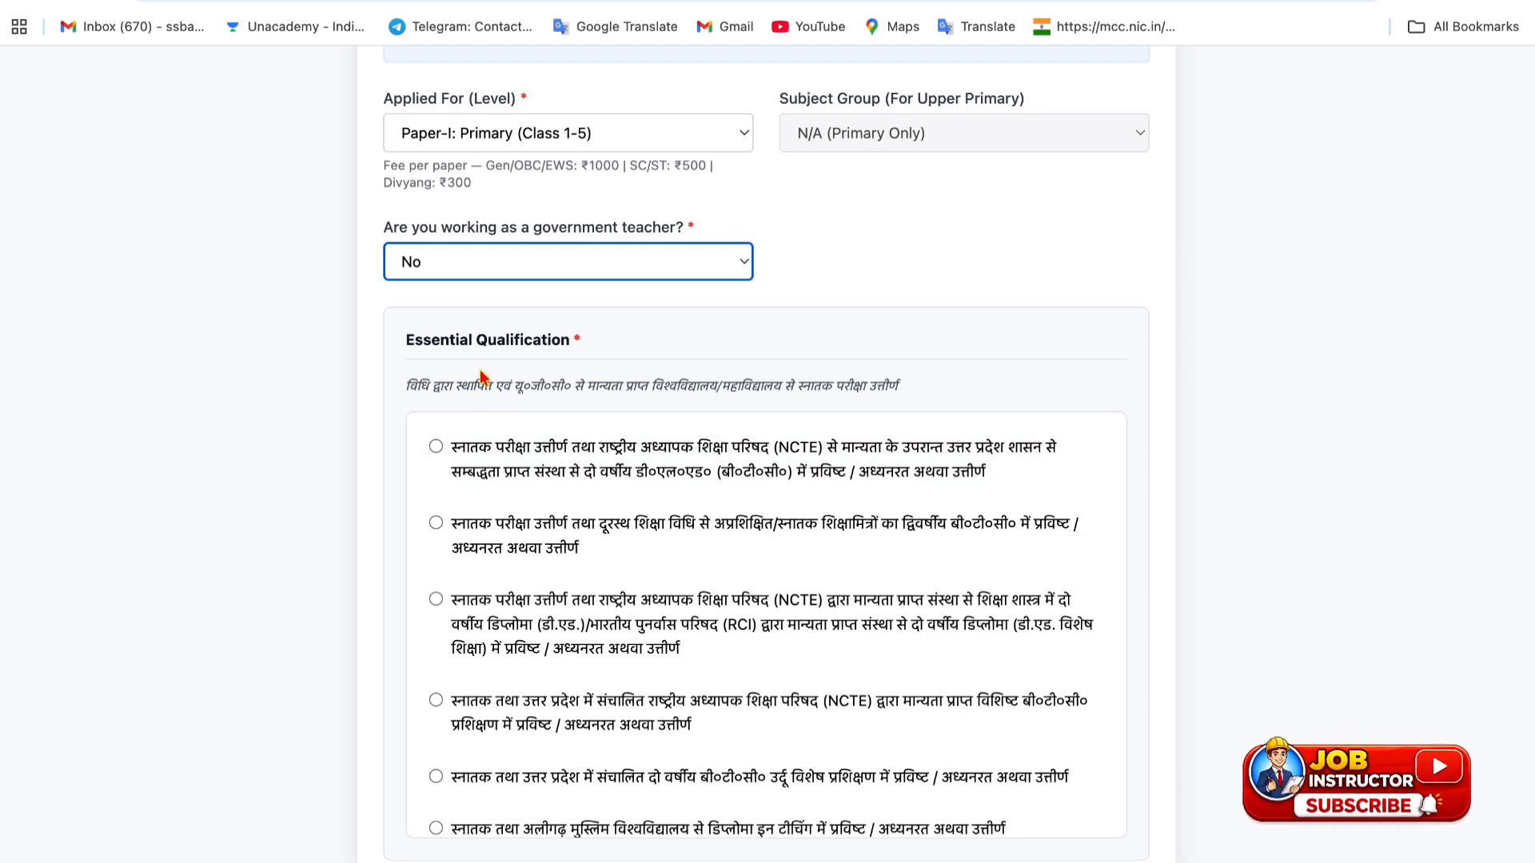
scroll(528, 381, "down", 3)
scroll(576, 449, "up", 1)
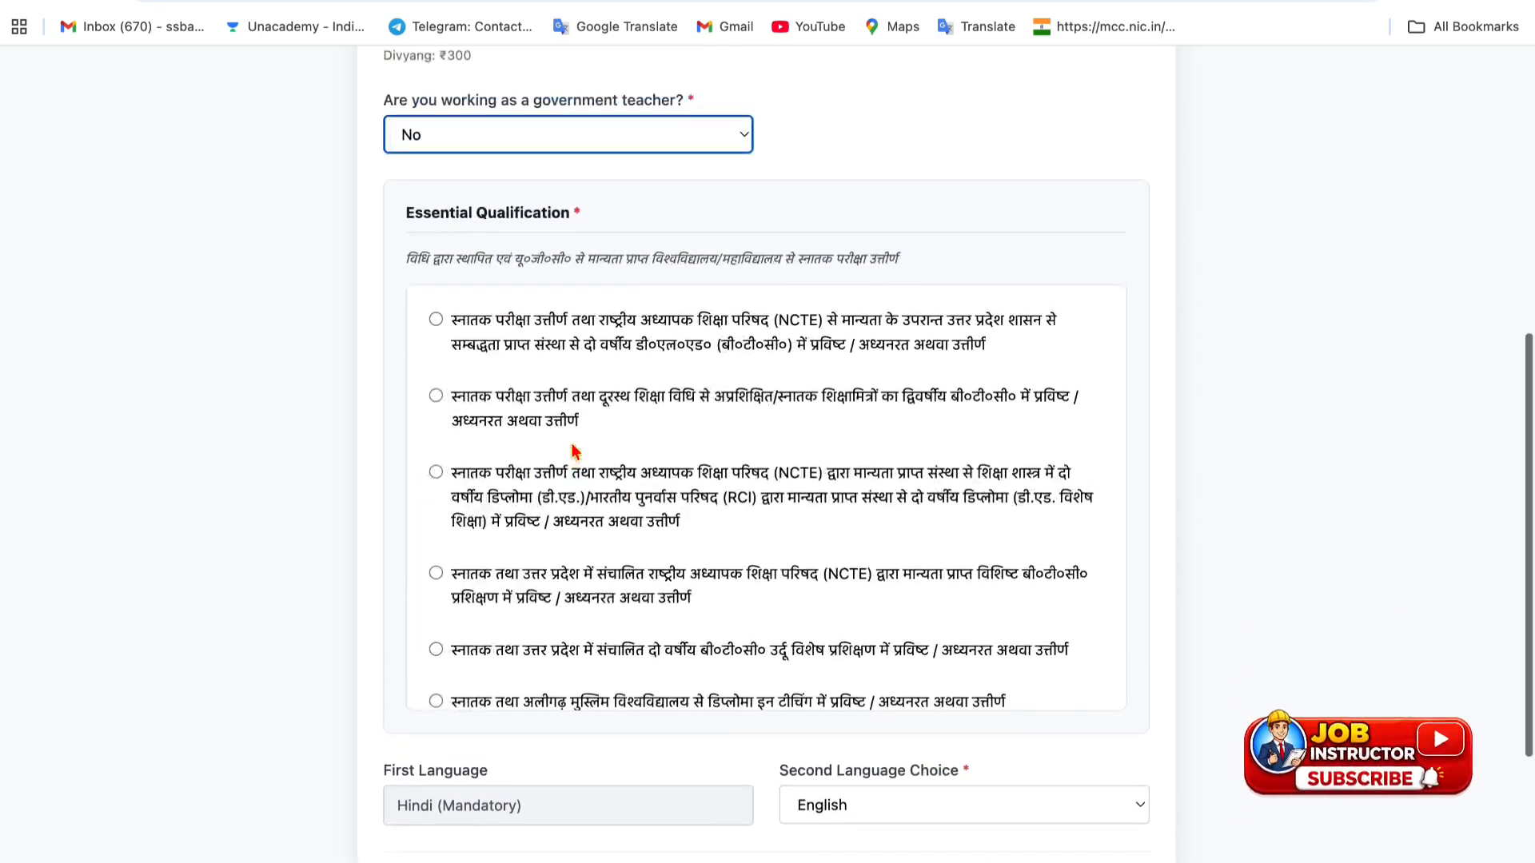
scroll(574, 450, "down", 1)
scroll(573, 452, "down", 1)
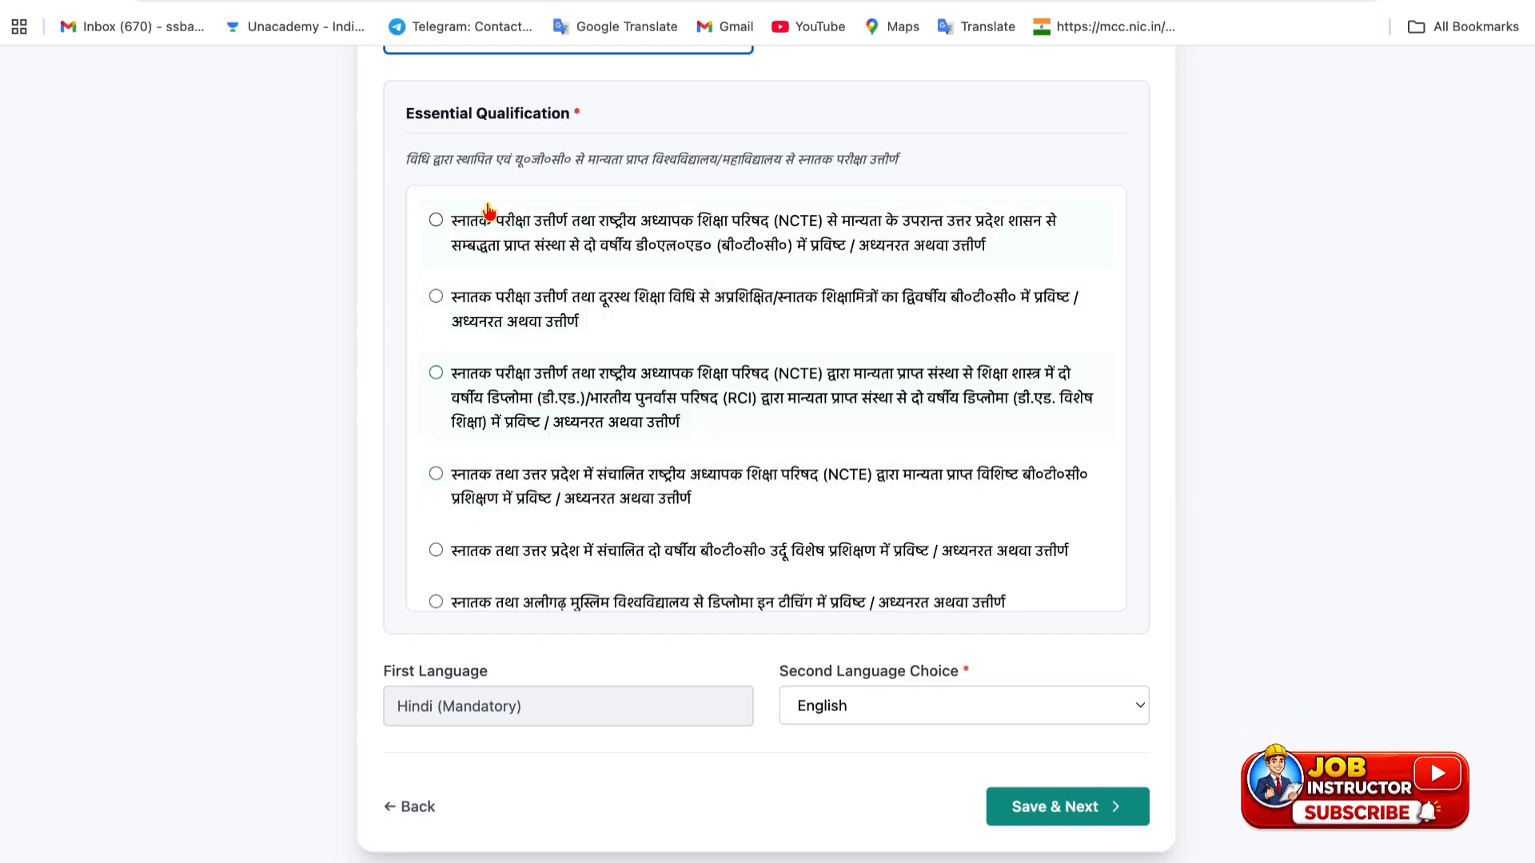
- Select the first essential qualification and set its status to Pursuing
left_click(446, 224)
scroll(638, 449, "down", 3)
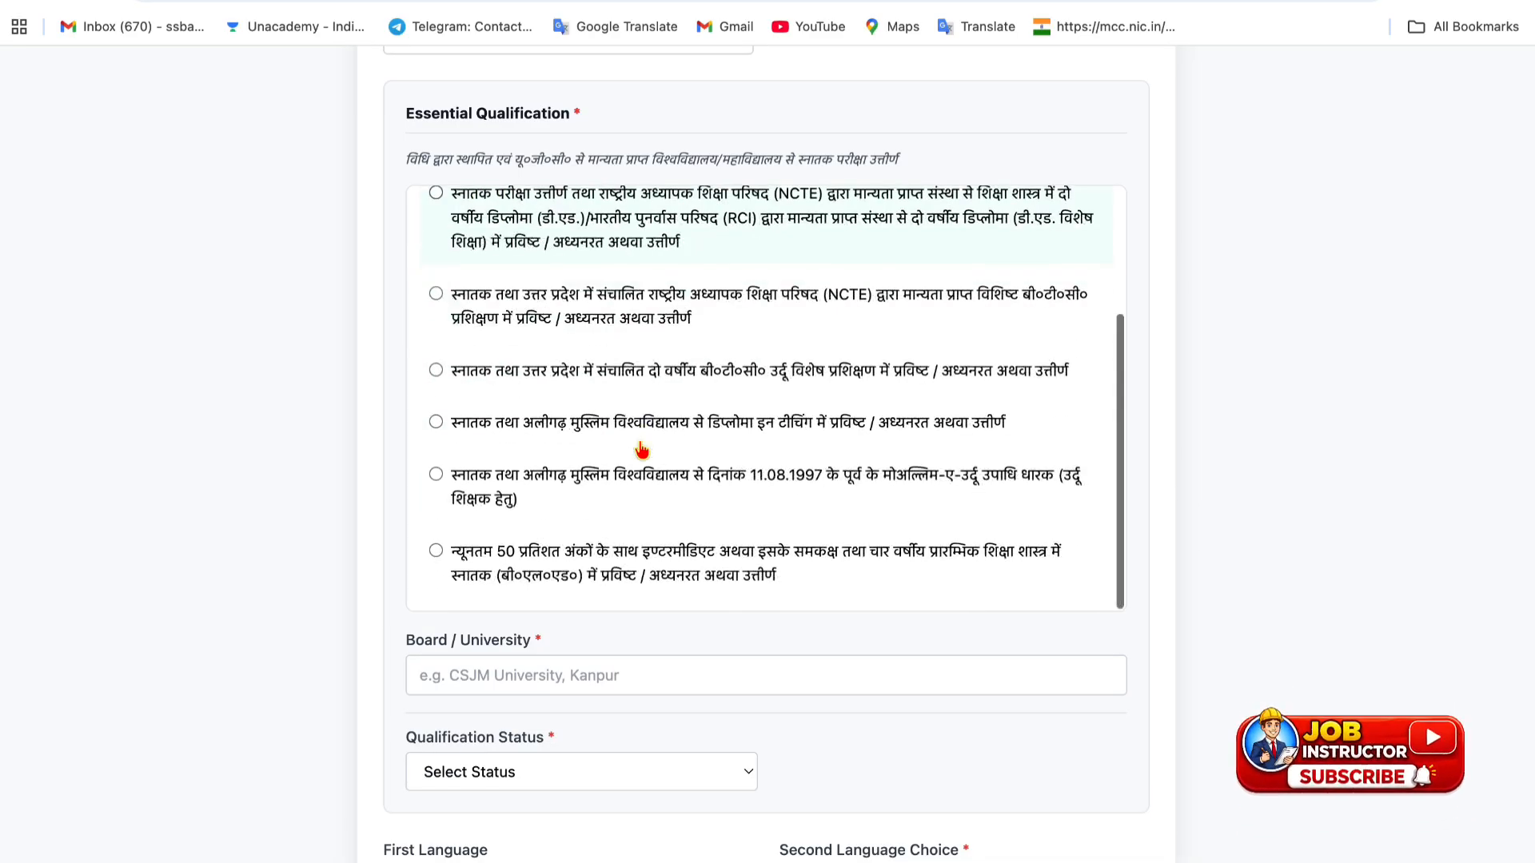
scroll(543, 676, "down", 2)
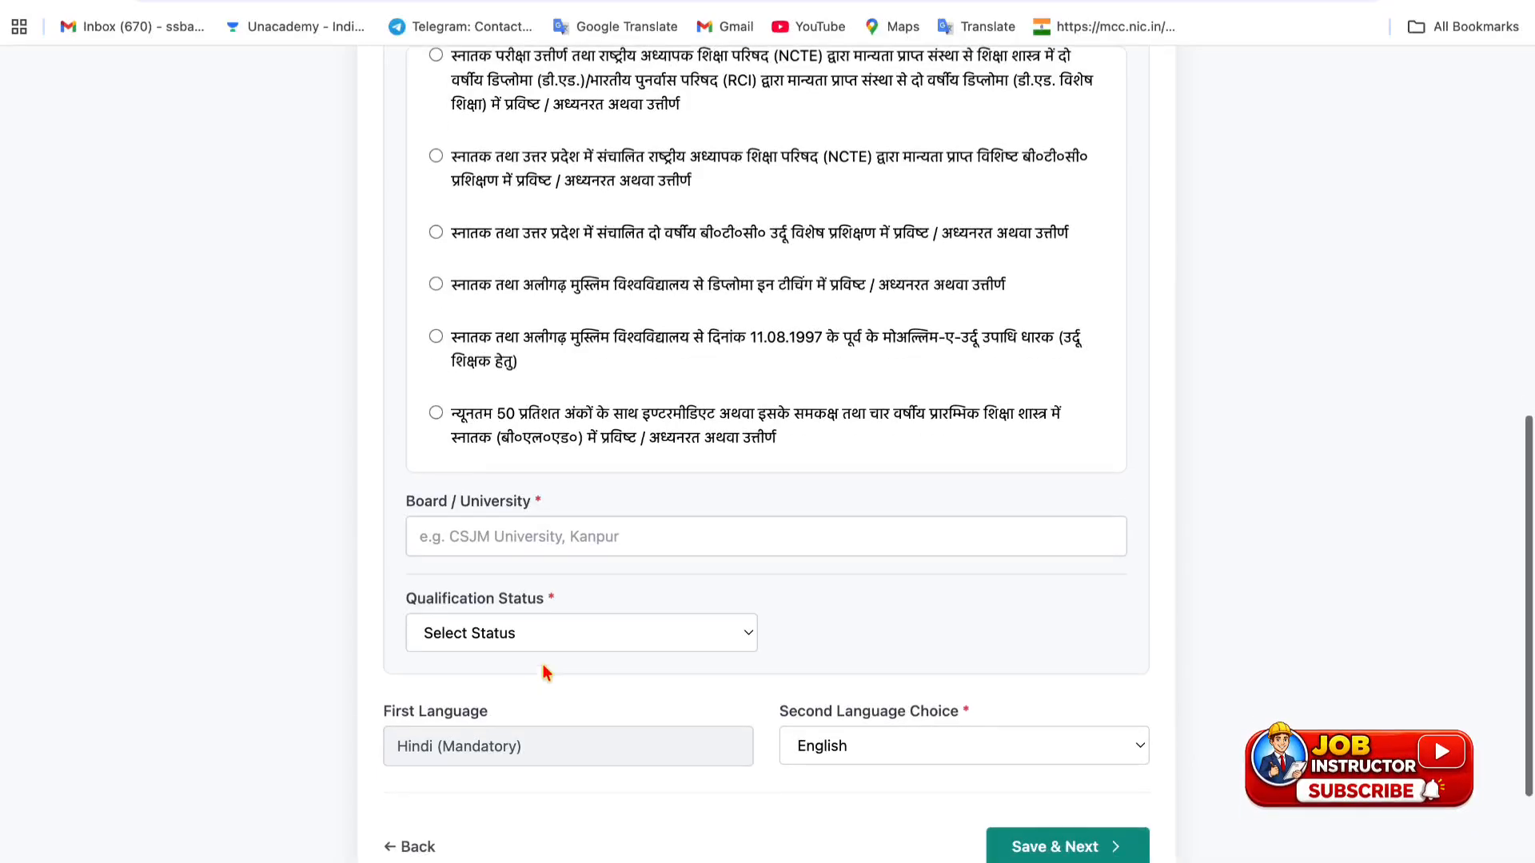
left_click(550, 635)
left_click(539, 650)
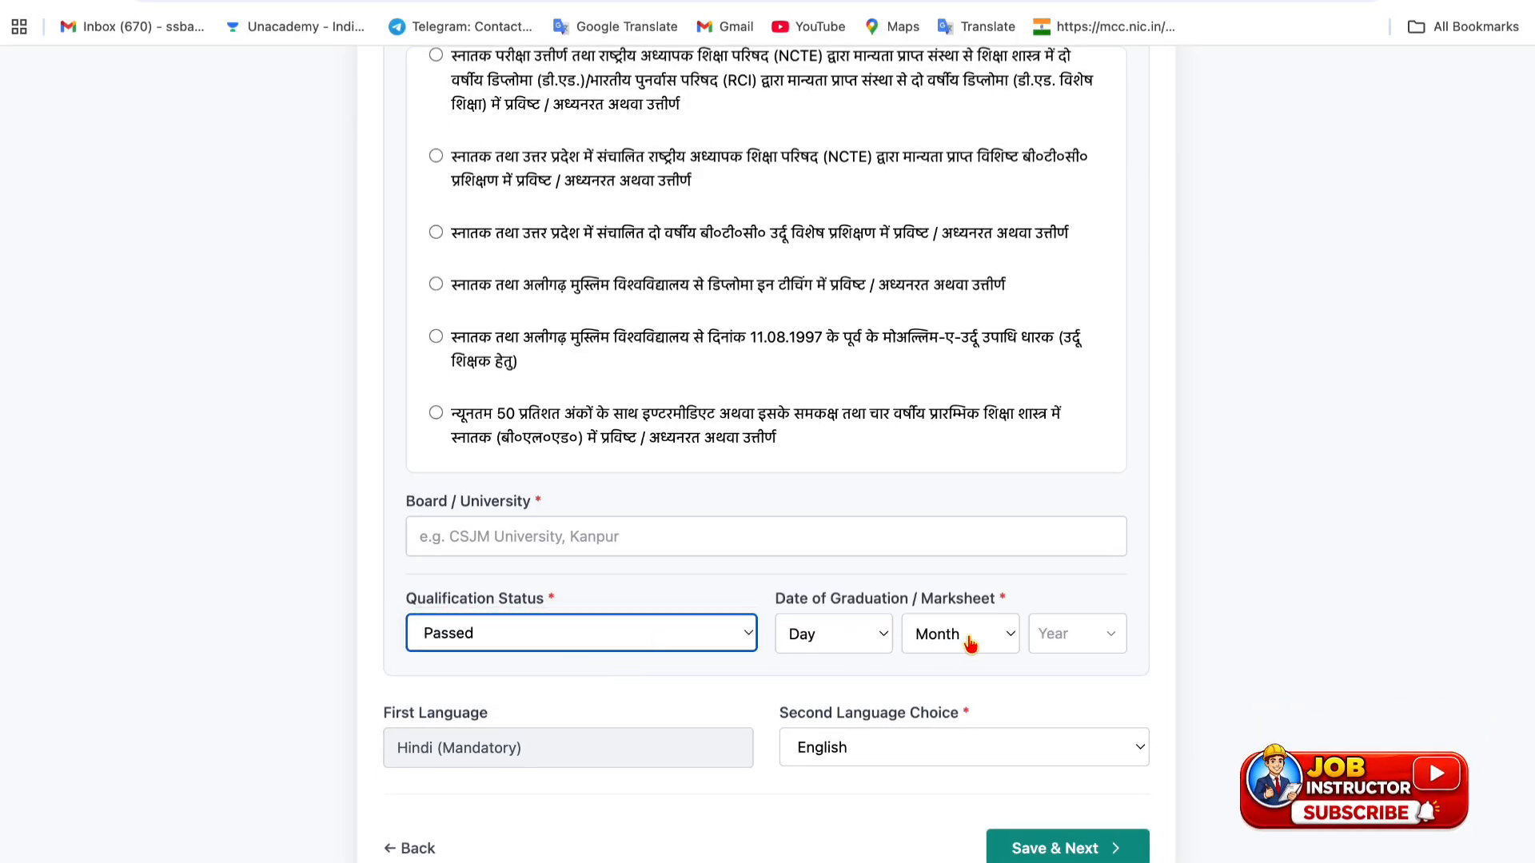
left_click(646, 627)
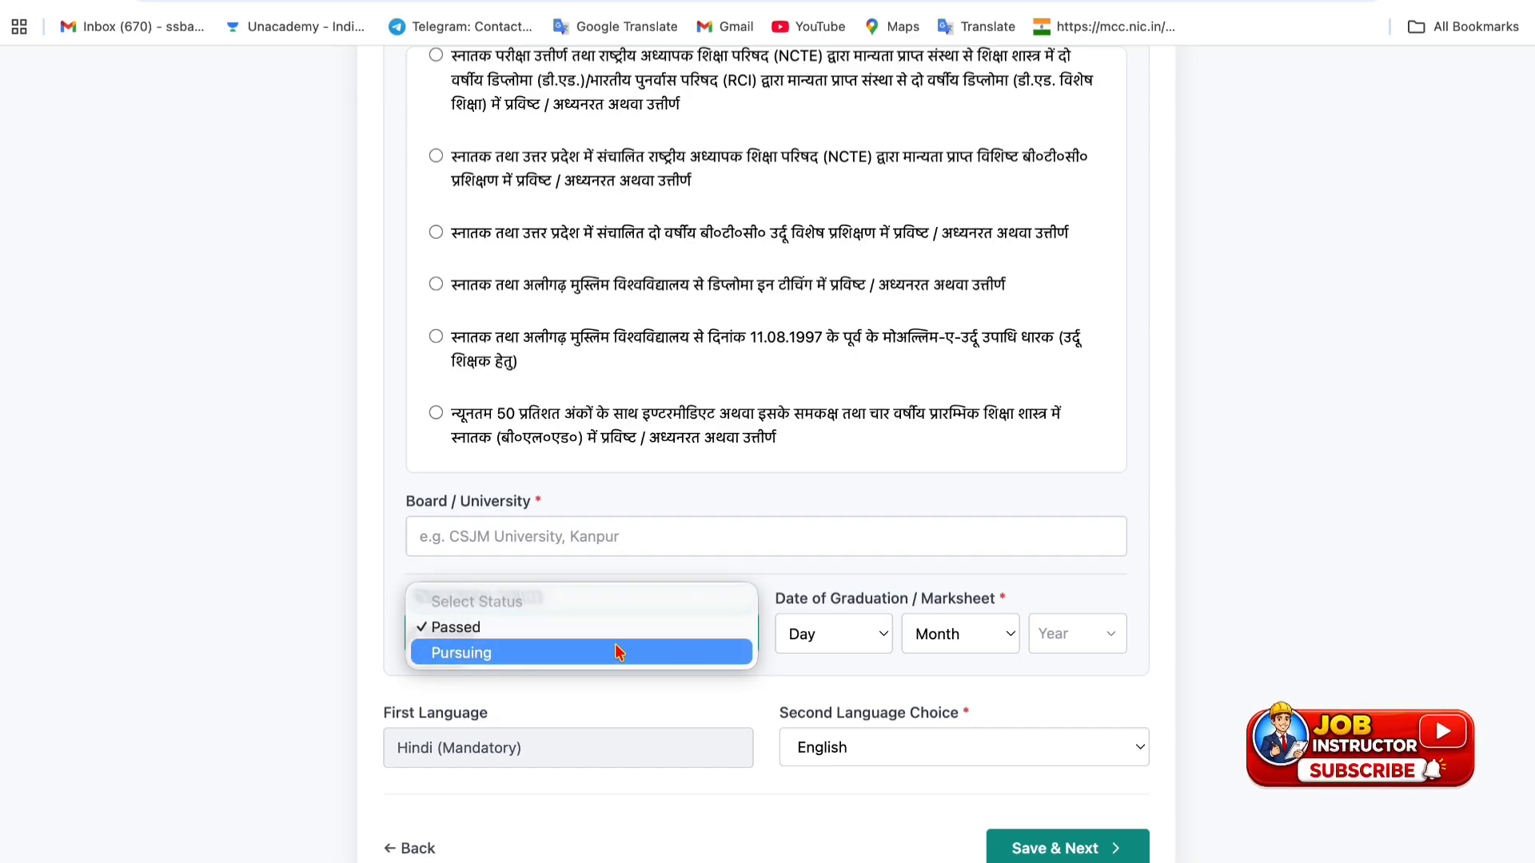
left_click(620, 652)
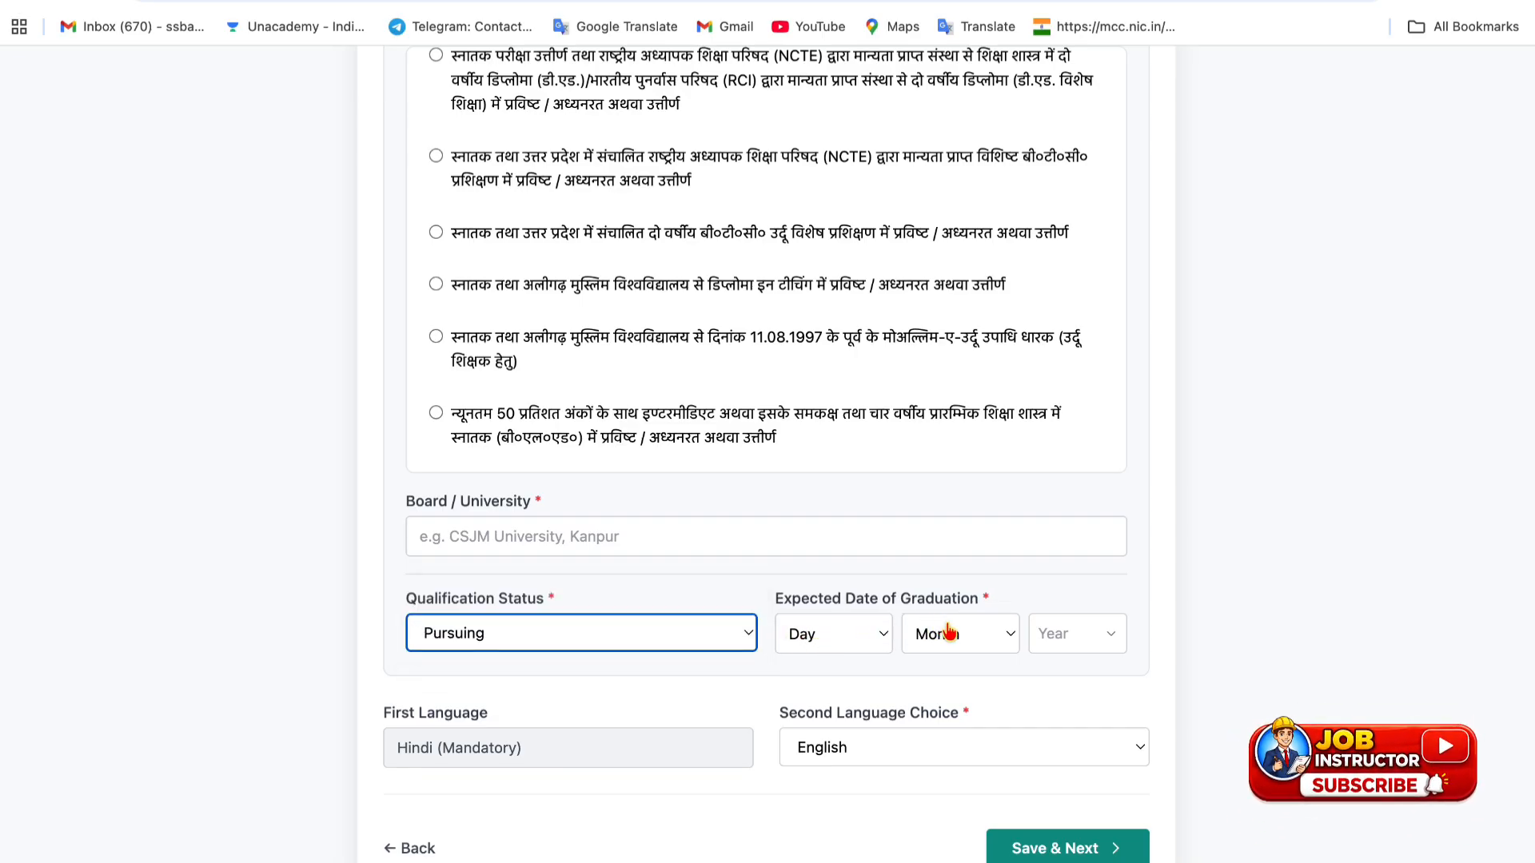
scroll(852, 627, "down", 1)
scroll(852, 628, "up", 10)
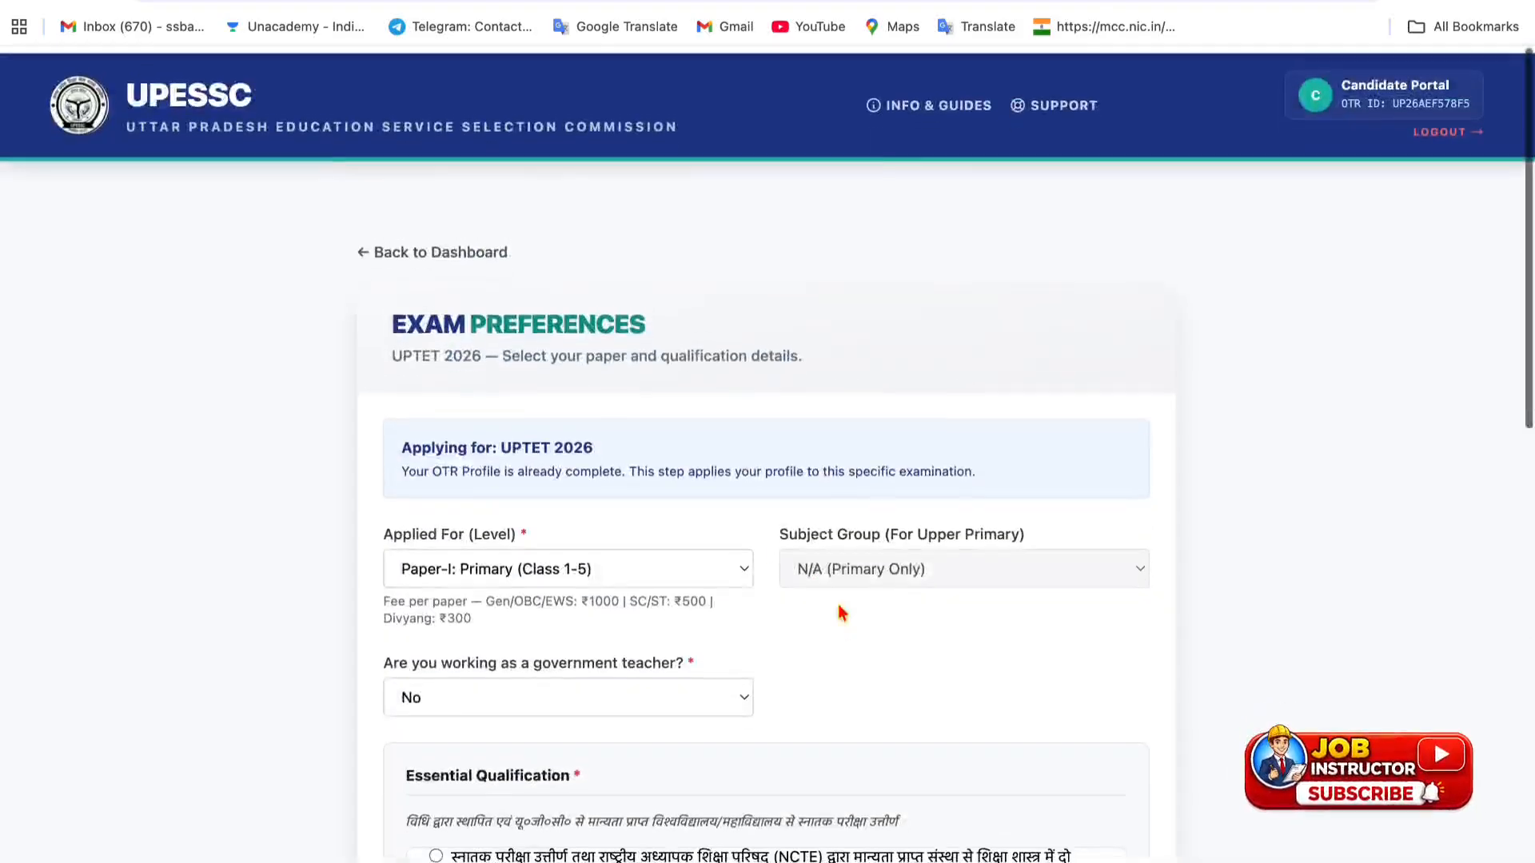
- Apply for Both Paper-I & Paper-II with the Social Science / Art subject group
left_click(583, 567)
left_click(582, 608)
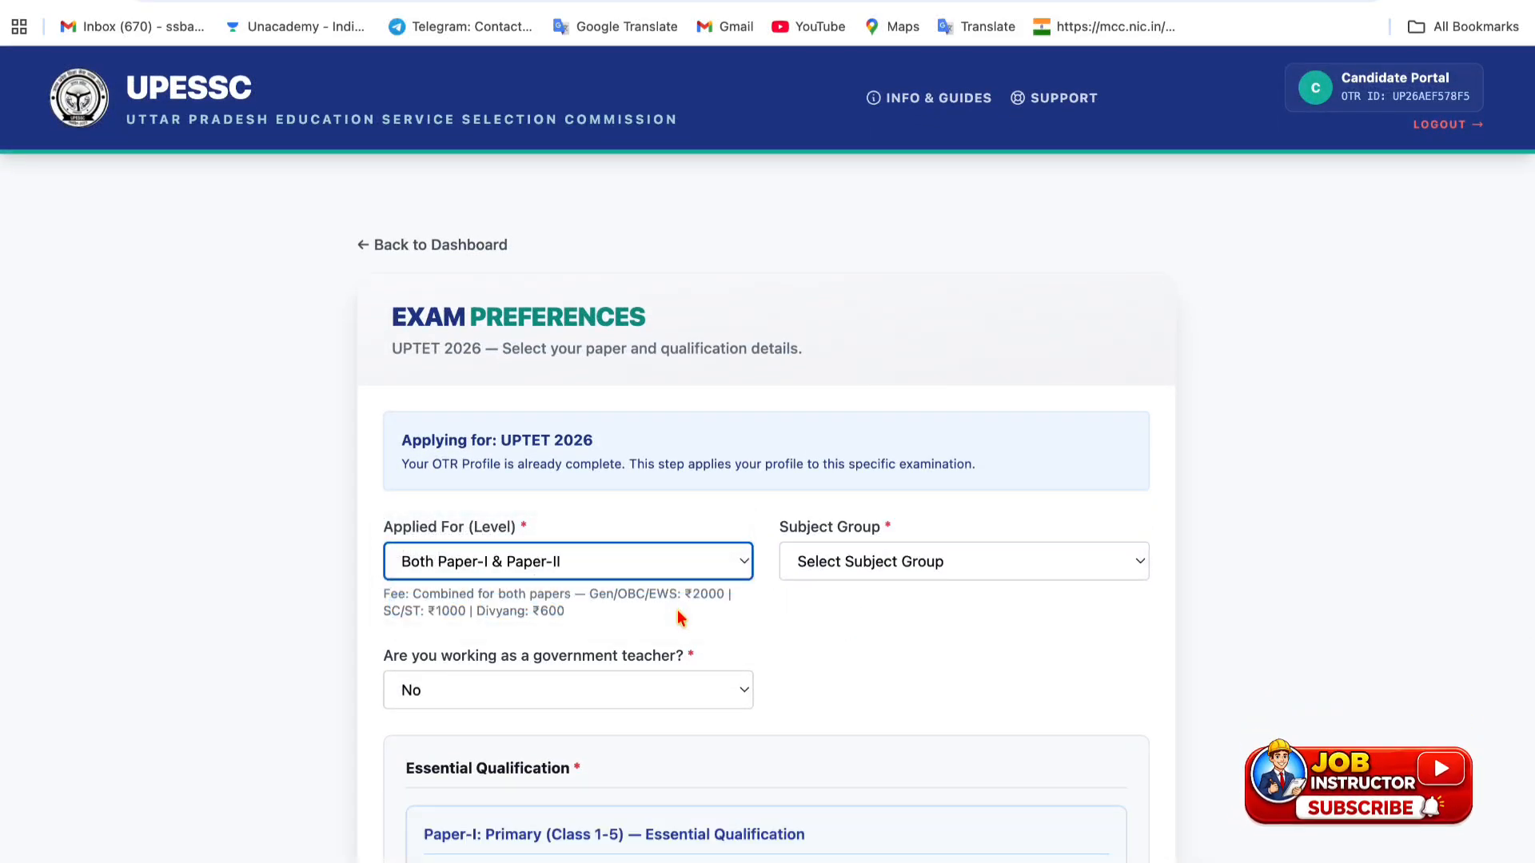
scroll(678, 614, "down", 6)
scroll(678, 616, "down", 3)
scroll(678, 616, "up", 8)
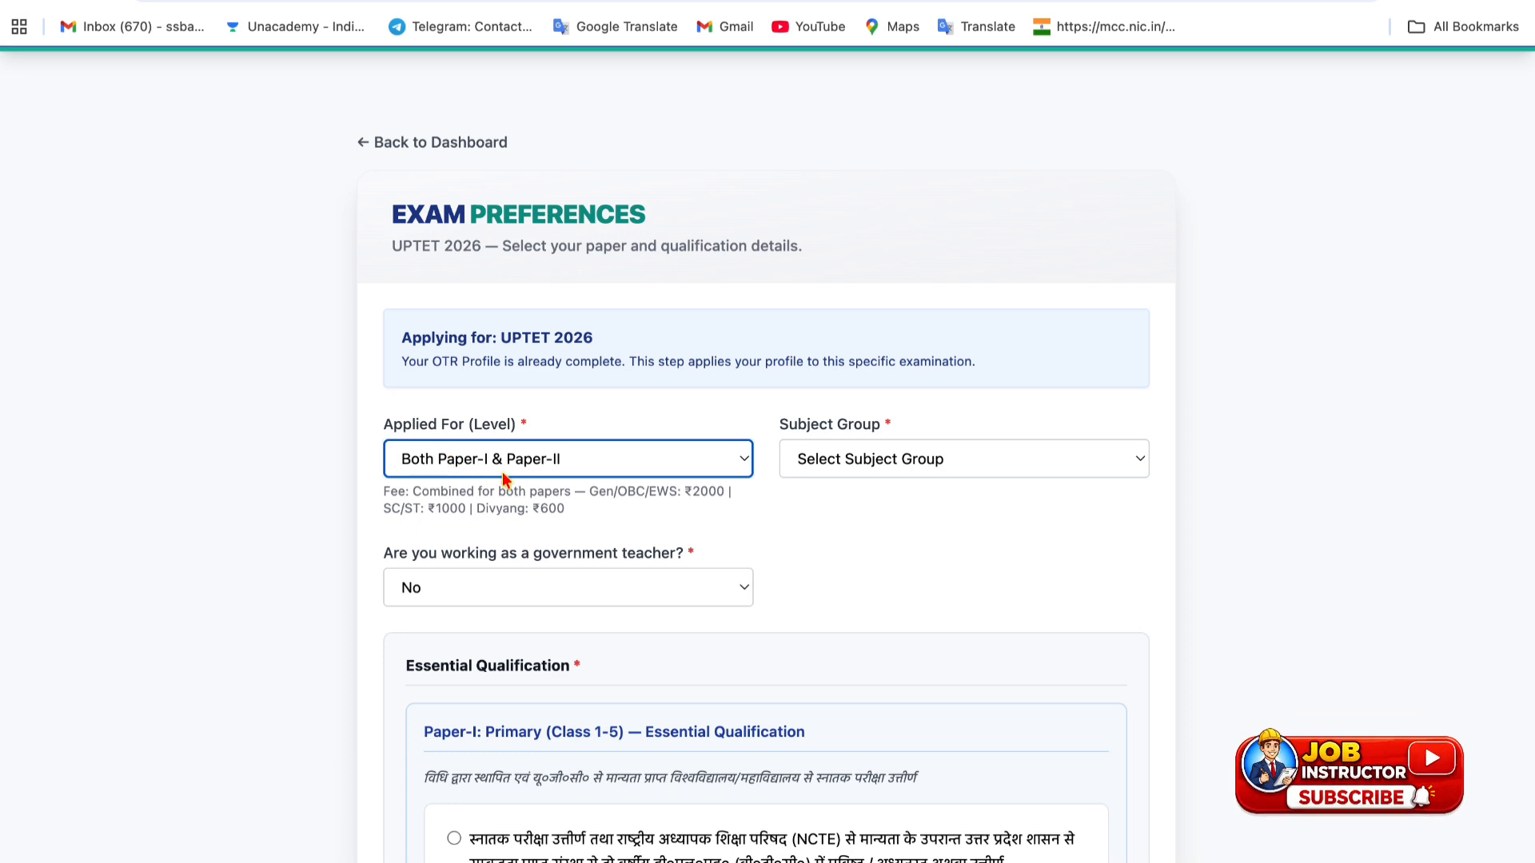
left_click(464, 583)
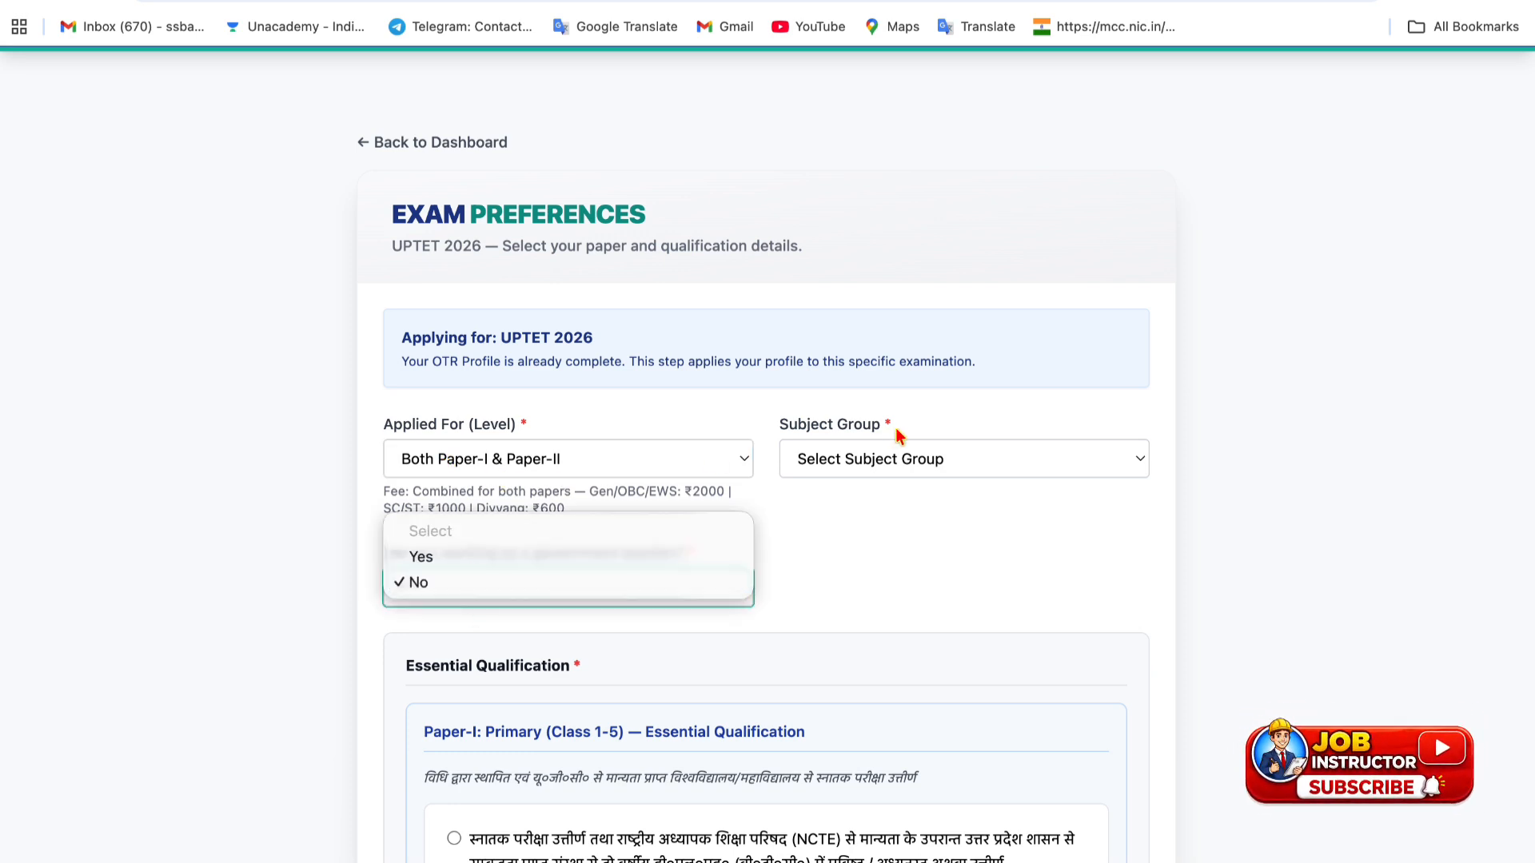
left_click(865, 470)
left_click(866, 473)
left_click(862, 502)
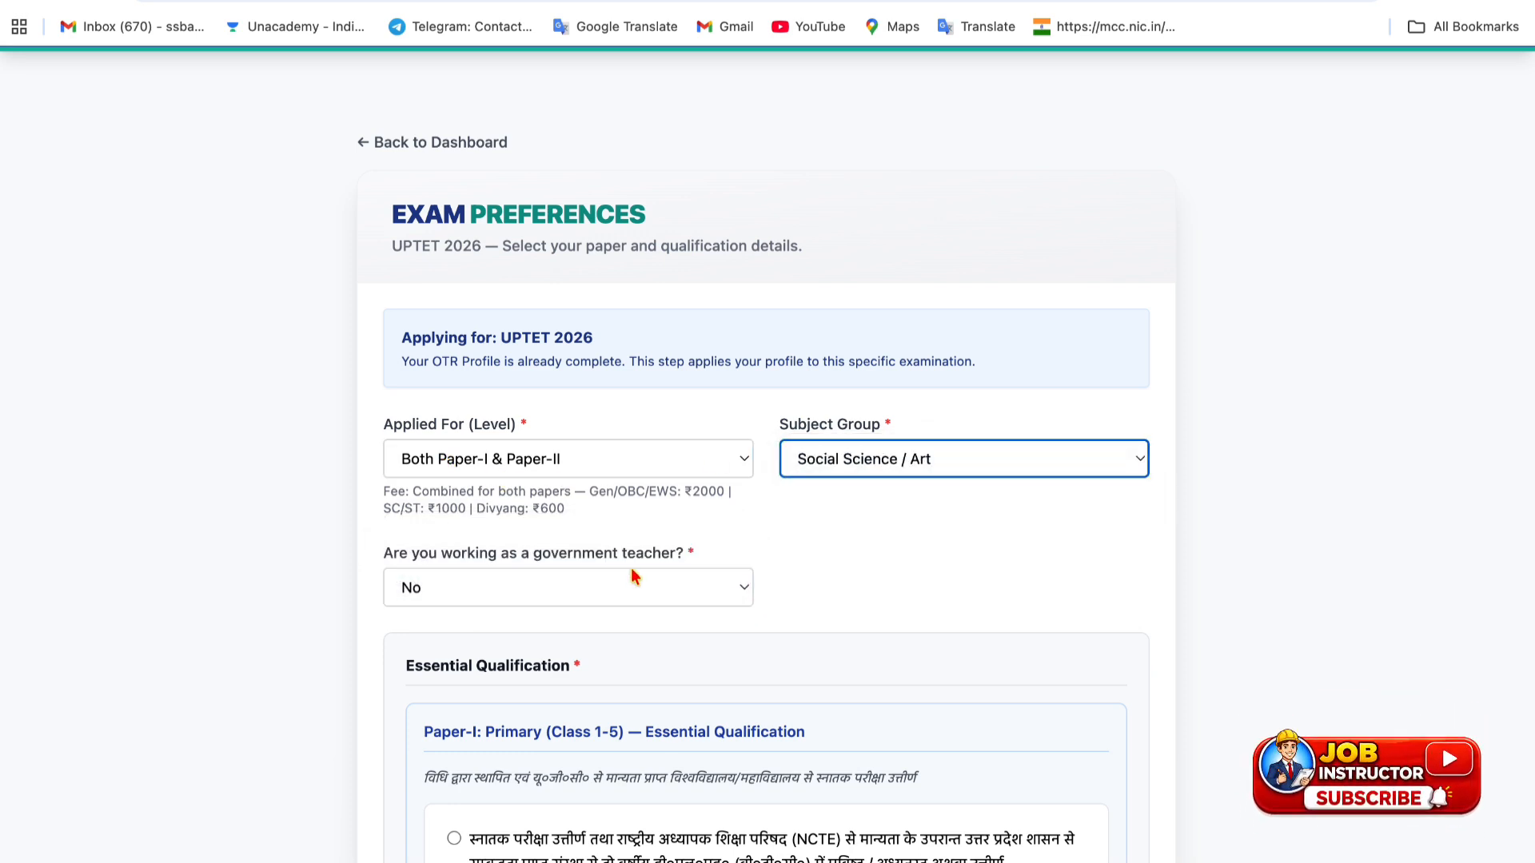
- Answer No to government teacher and review the essential qualifications for both papers
left_click(627, 583)
left_click(587, 557)
scroll(632, 495, "down", 4)
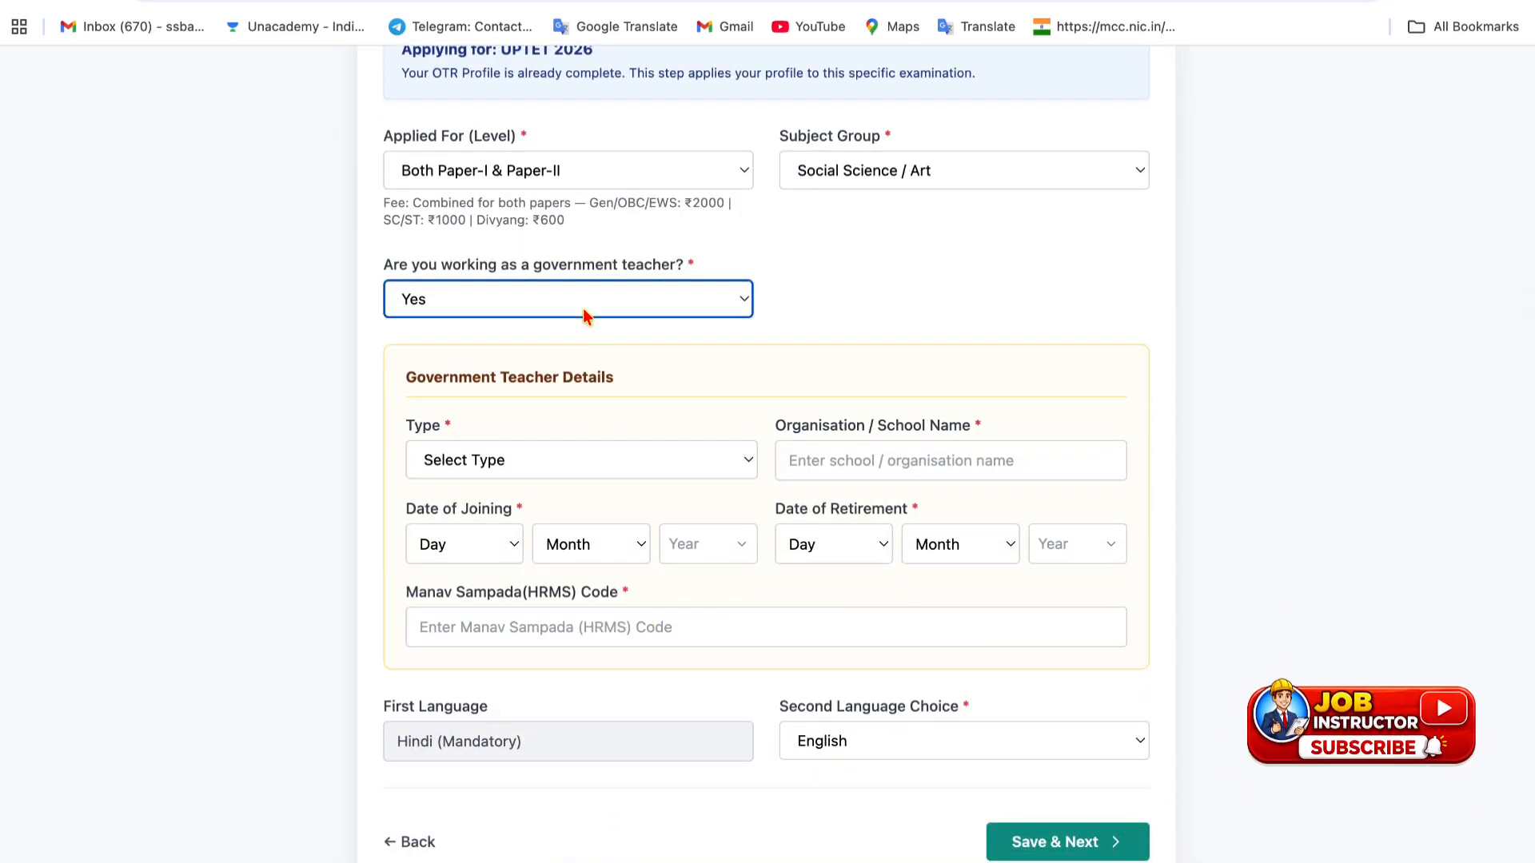
left_click(583, 312)
left_click(582, 323)
scroll(728, 557, "down", 2)
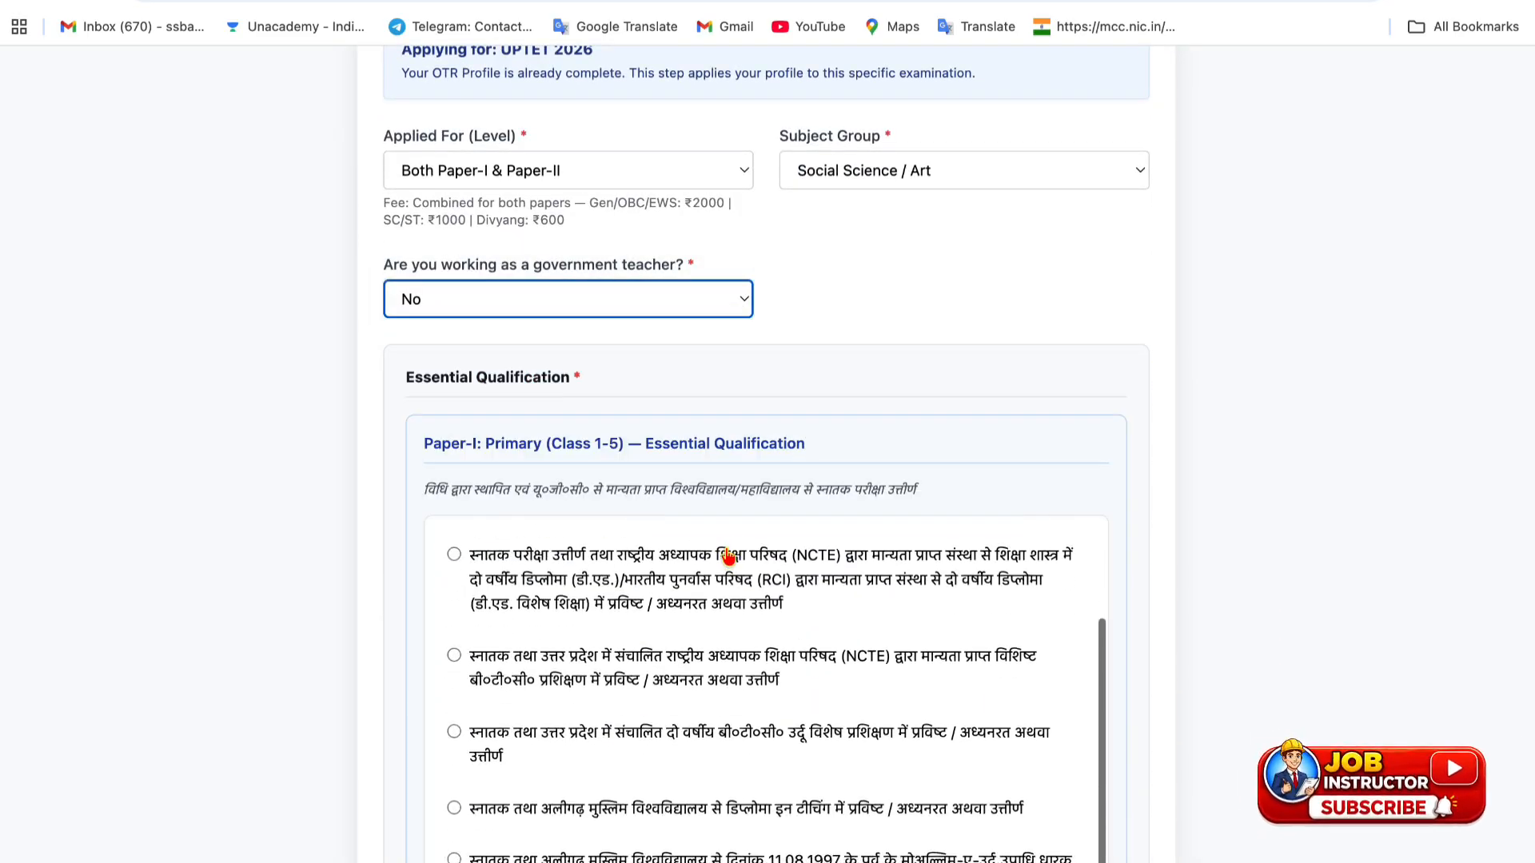
scroll(728, 557, "up", 2)
scroll(791, 411, "down", 2)
scroll(788, 408, "down", 2)
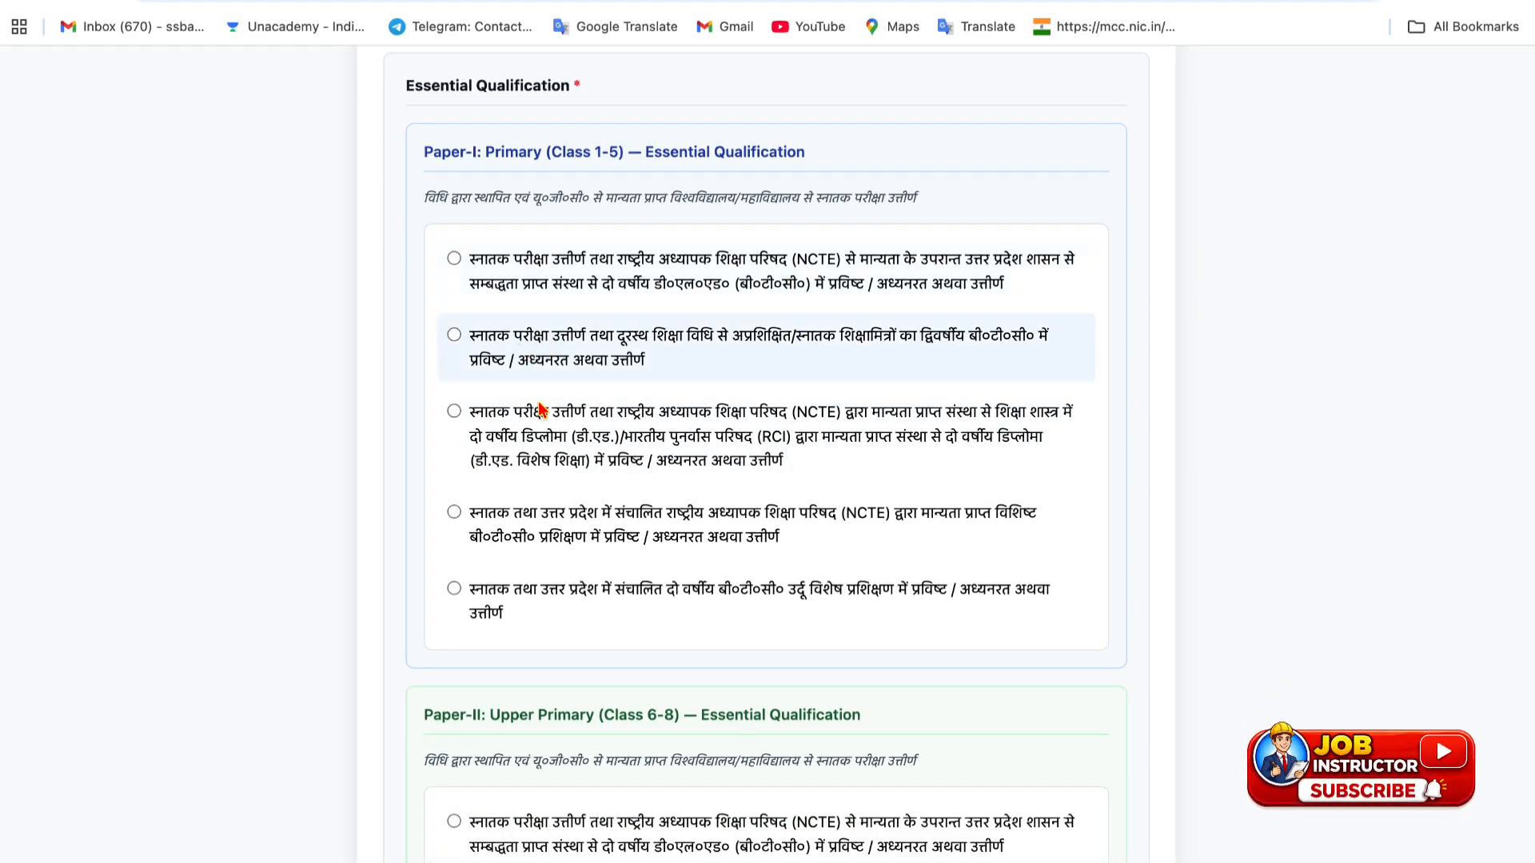
scroll(527, 565, "down", 2)
scroll(527, 564, "down", 1)
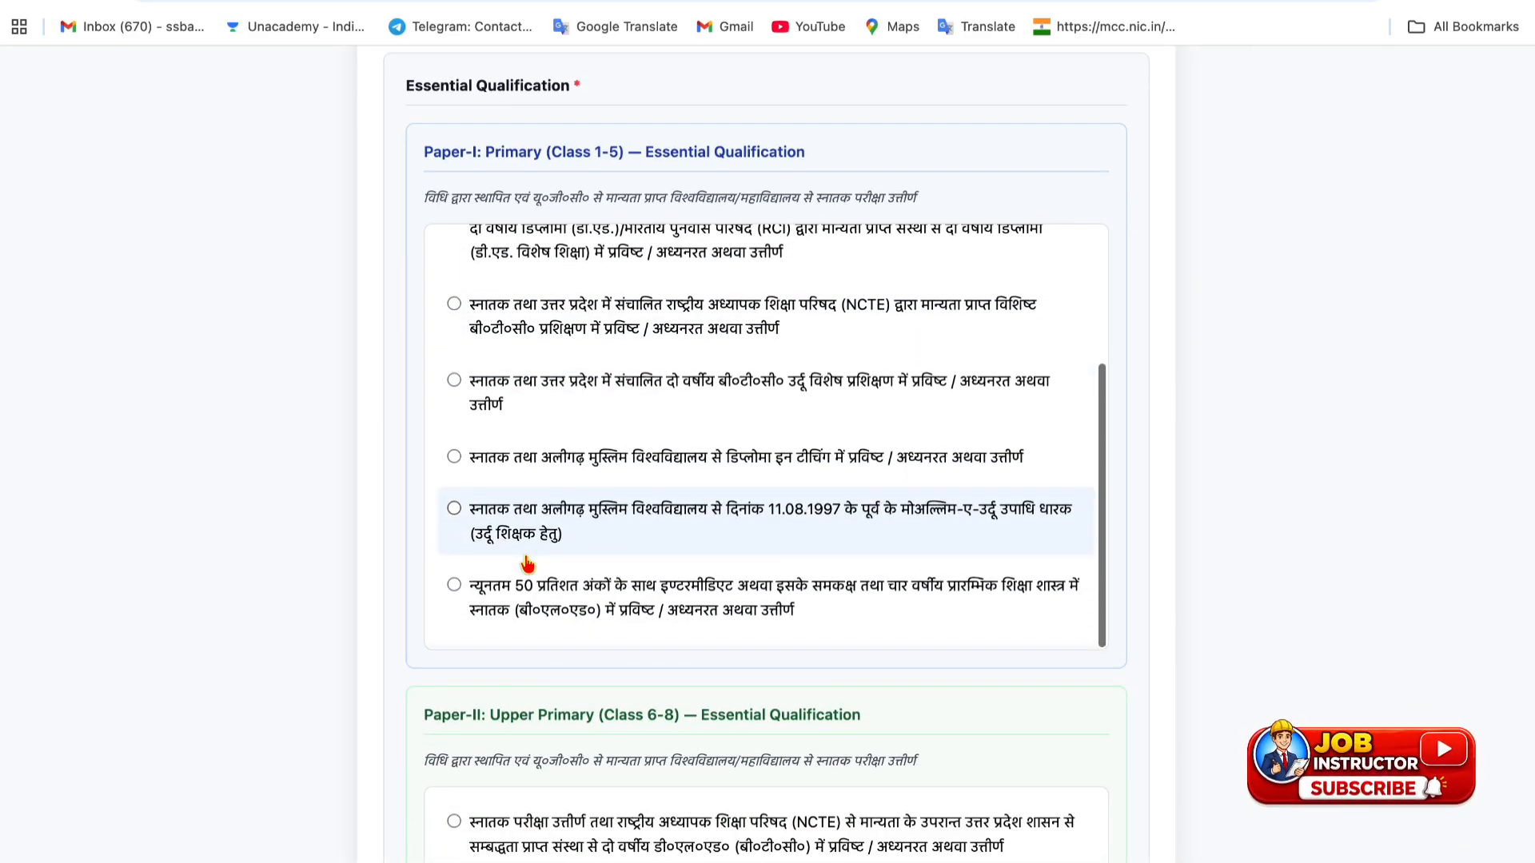
scroll(526, 565, "up", 3)
scroll(527, 560, "up", 1)
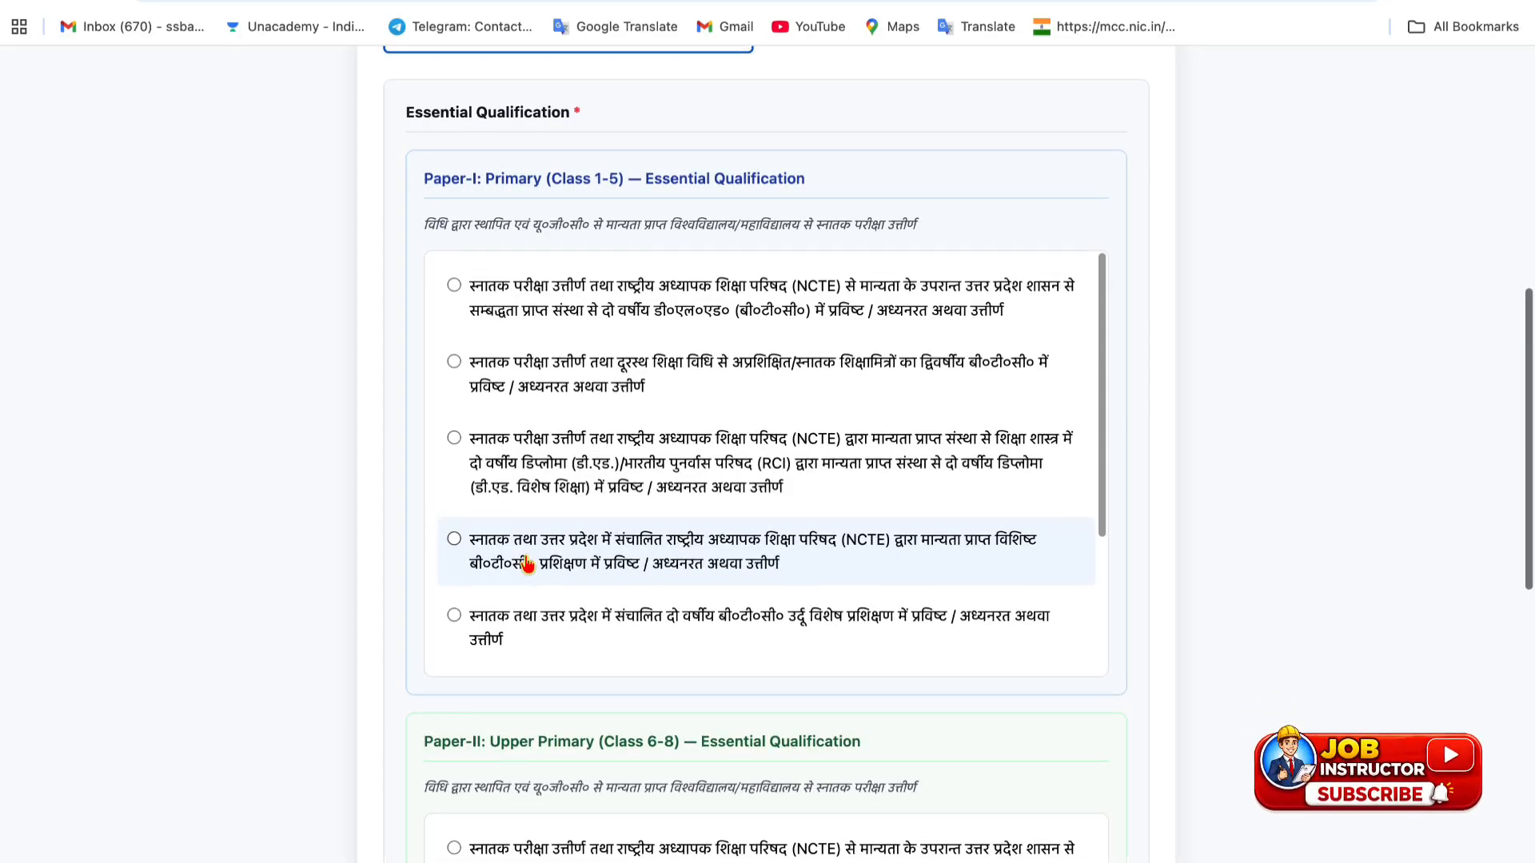
- Select the first Paper-I essential qualification and set its status to Pursuing
left_click(455, 287)
scroll(452, 594, "down", 8)
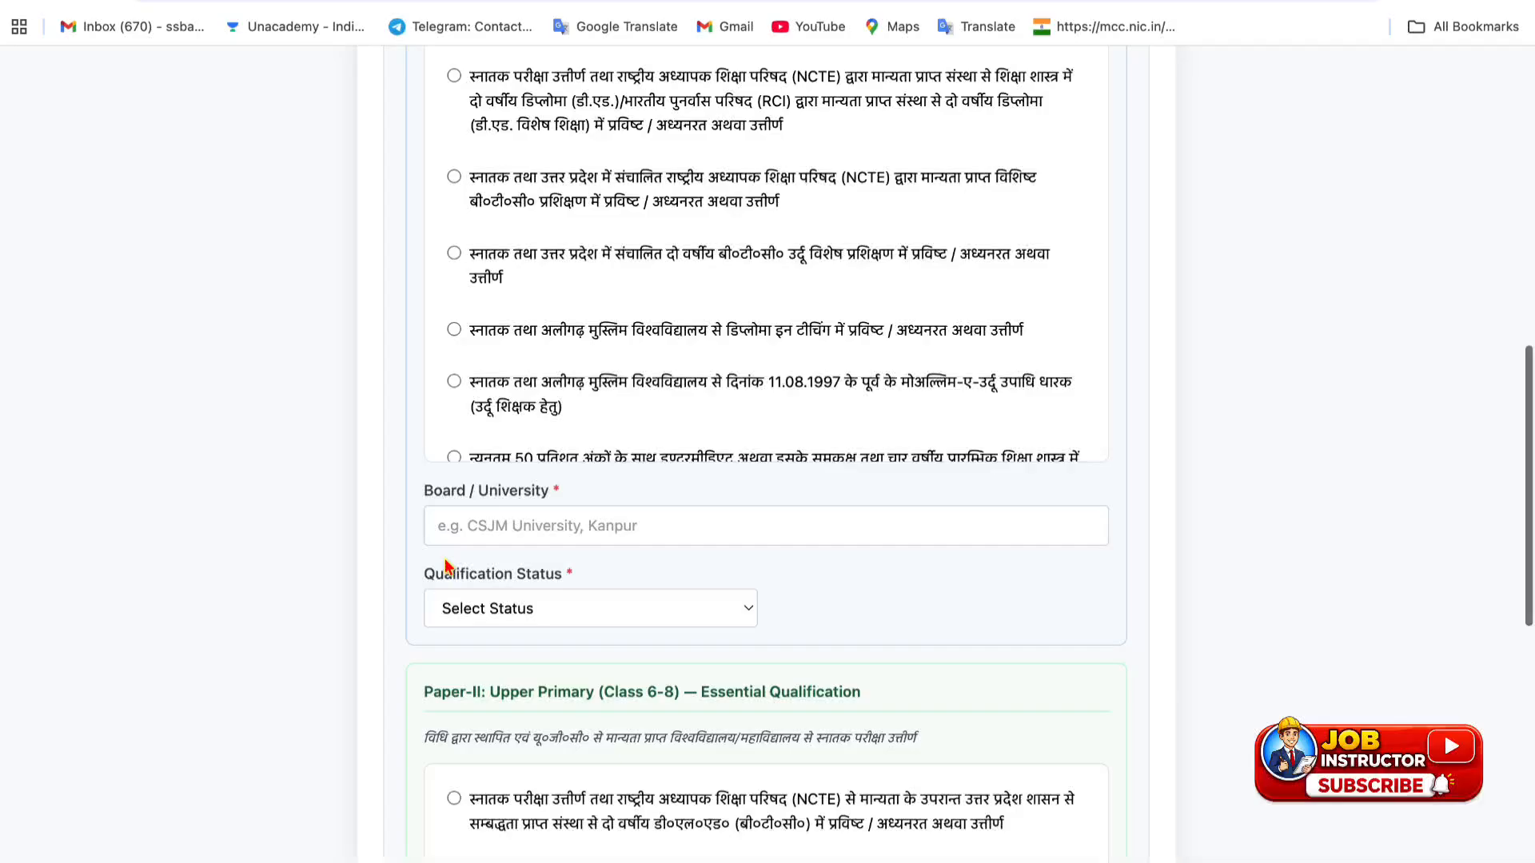
left_click(468, 617)
left_click(474, 628)
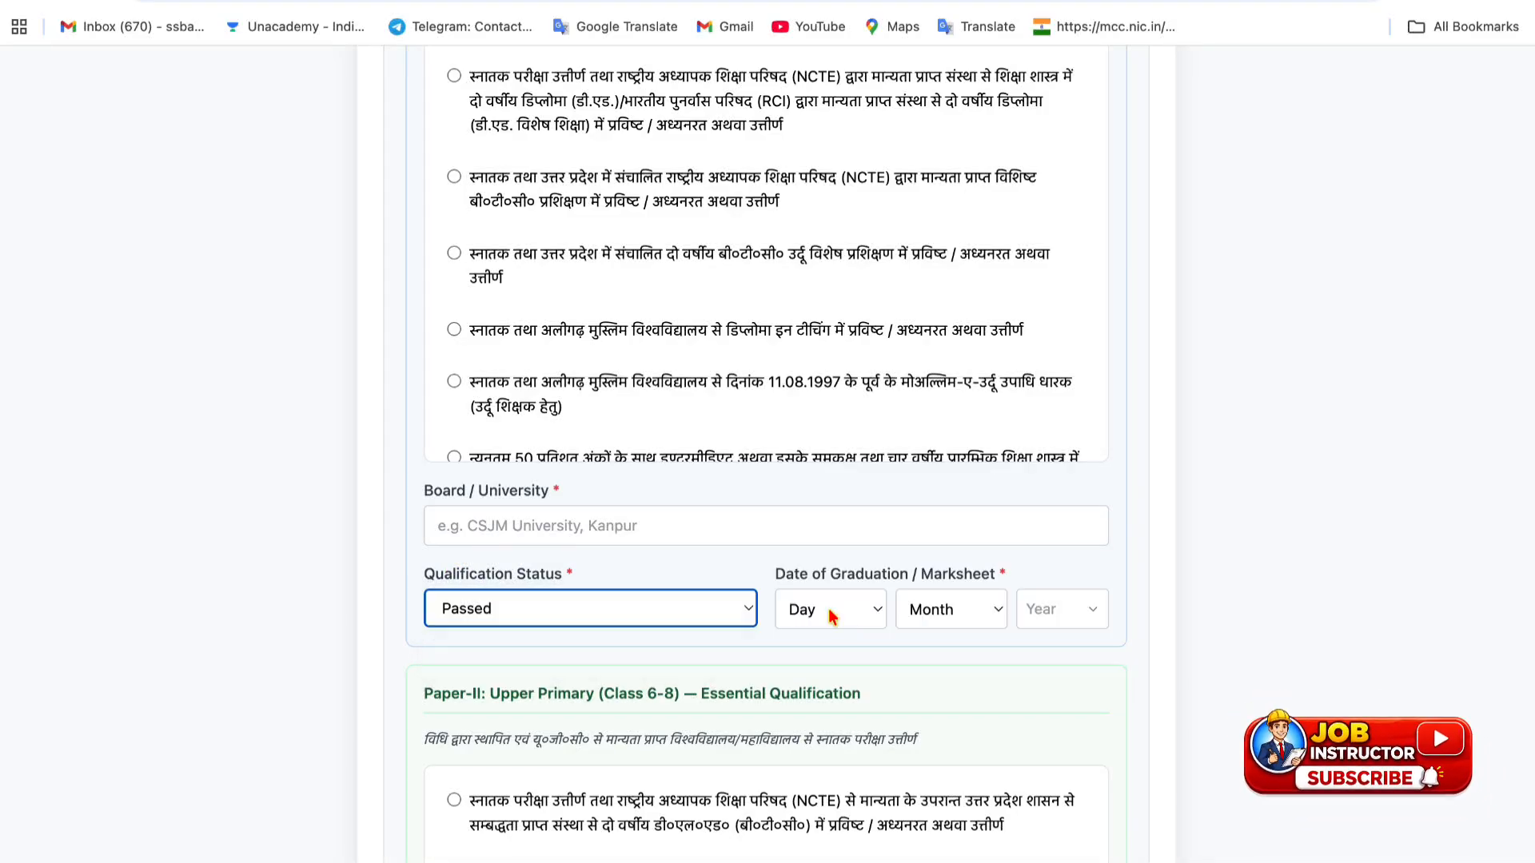
left_click(626, 614)
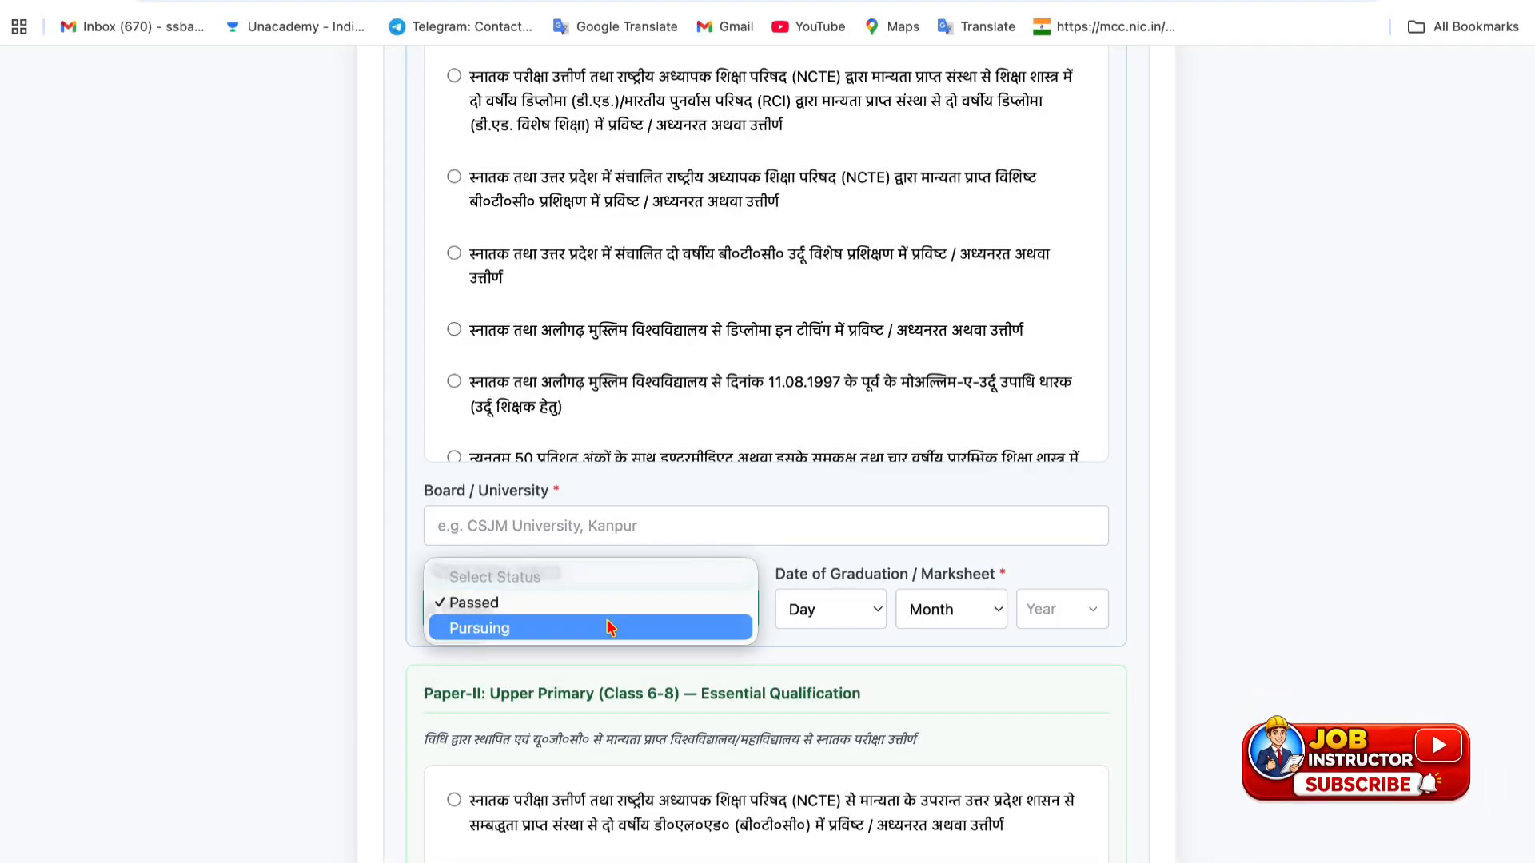
left_click(609, 628)
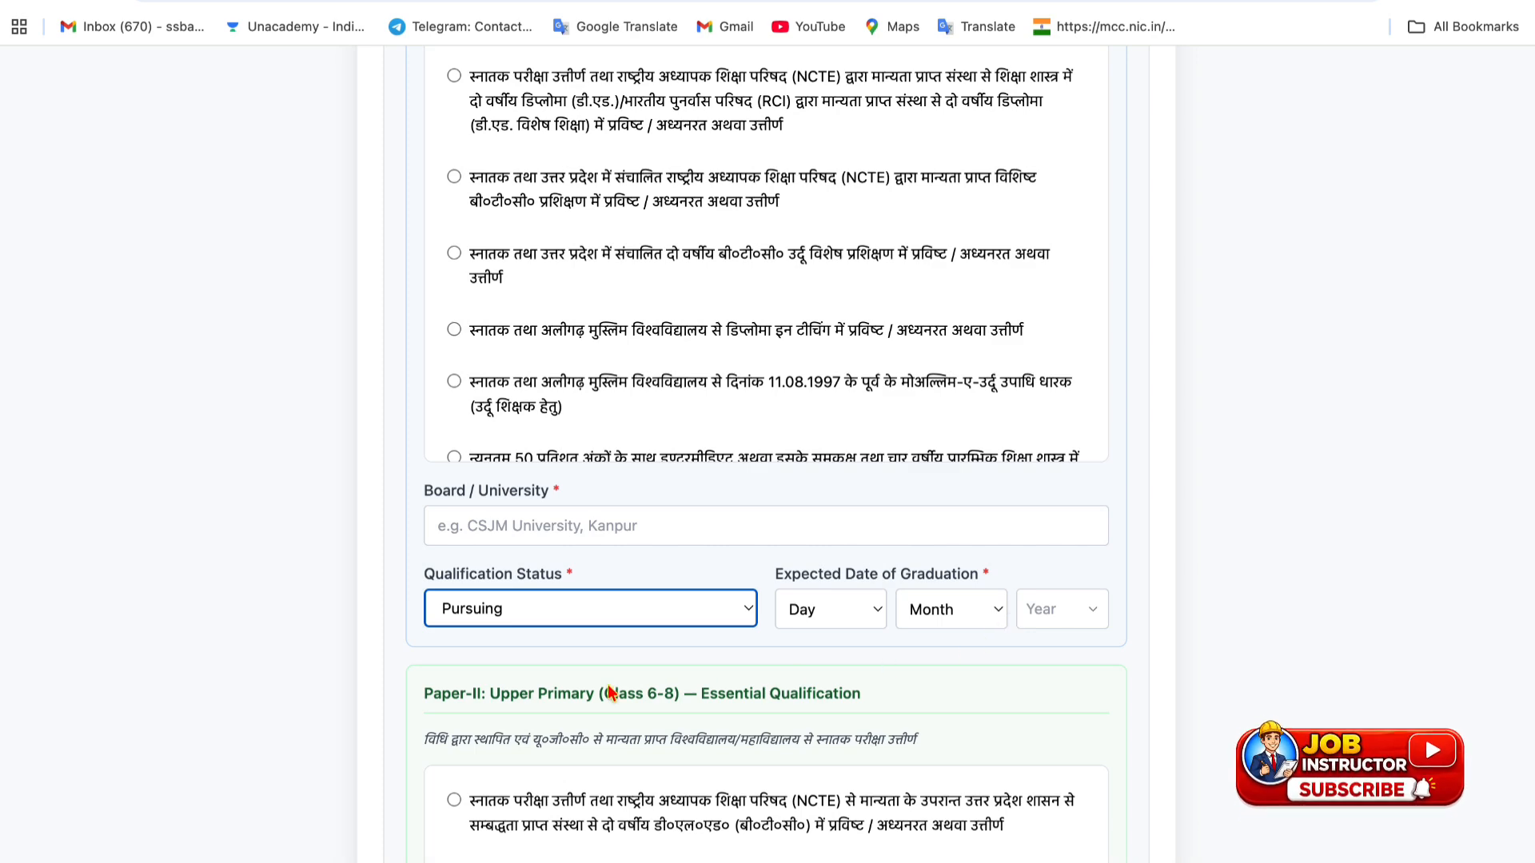
scroll(567, 715, "down", 5)
scroll(567, 703, "up", 1)
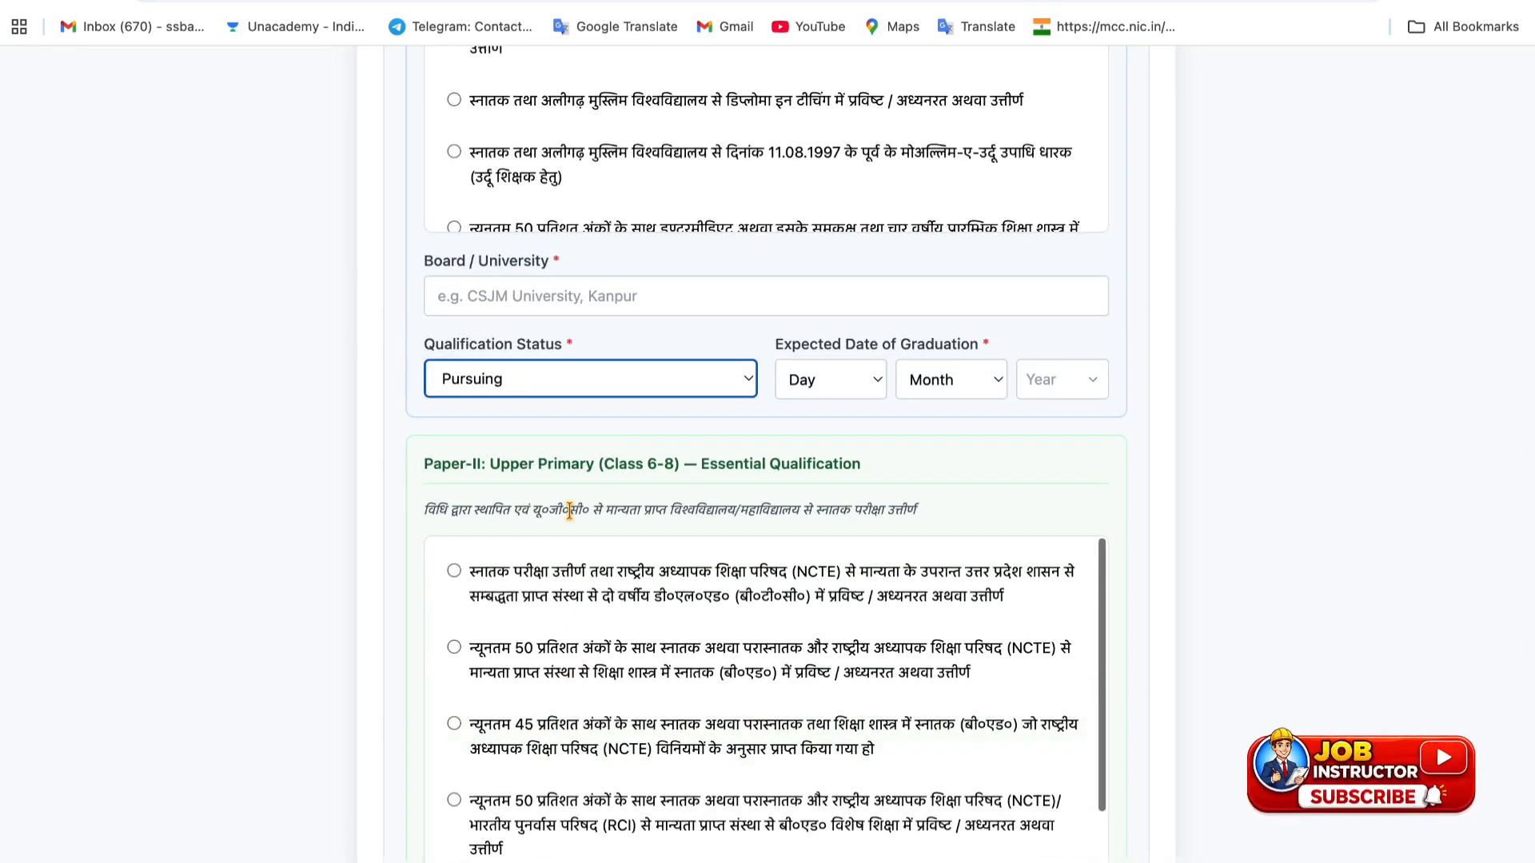
scroll(600, 503, "down", 6)
scroll(564, 400, "up", 2)
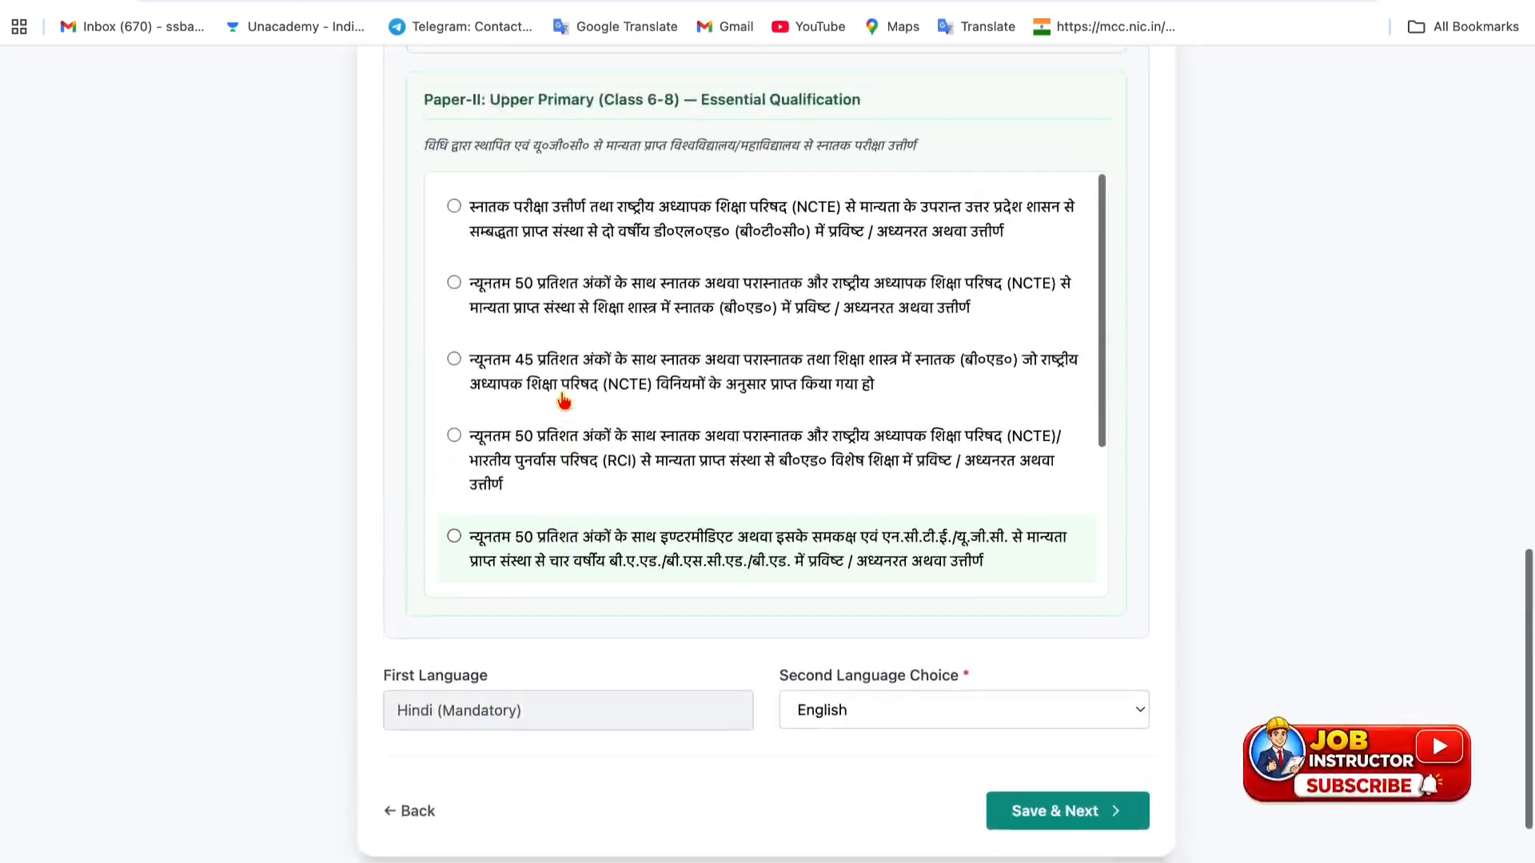
- Choose the 45 percent graduation-plus-B.Ed Paper-II qualification with status Passed
left_click(454, 369)
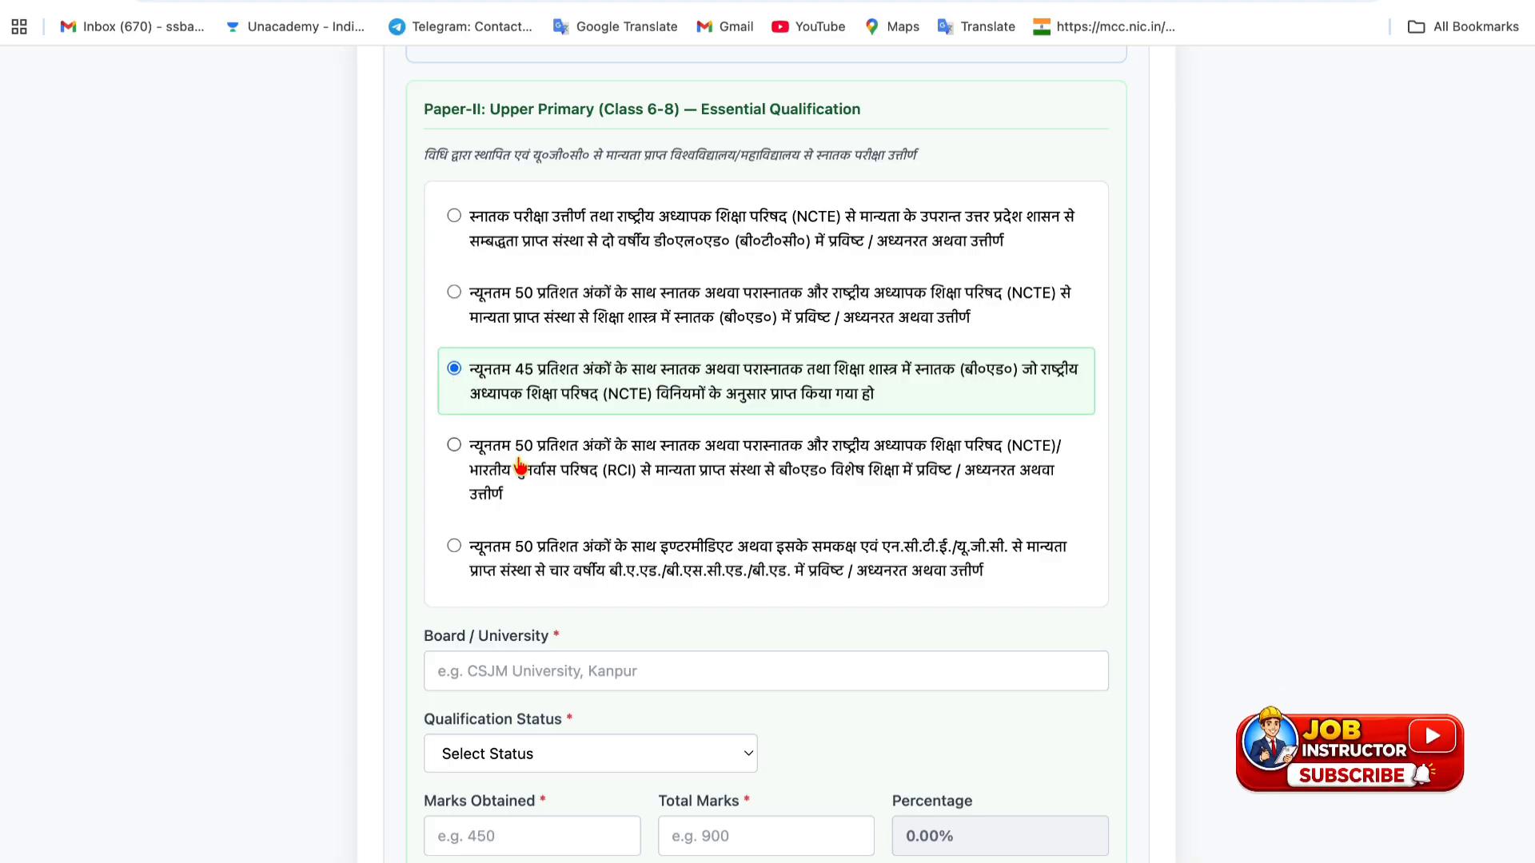
scroll(522, 513, "down", 3)
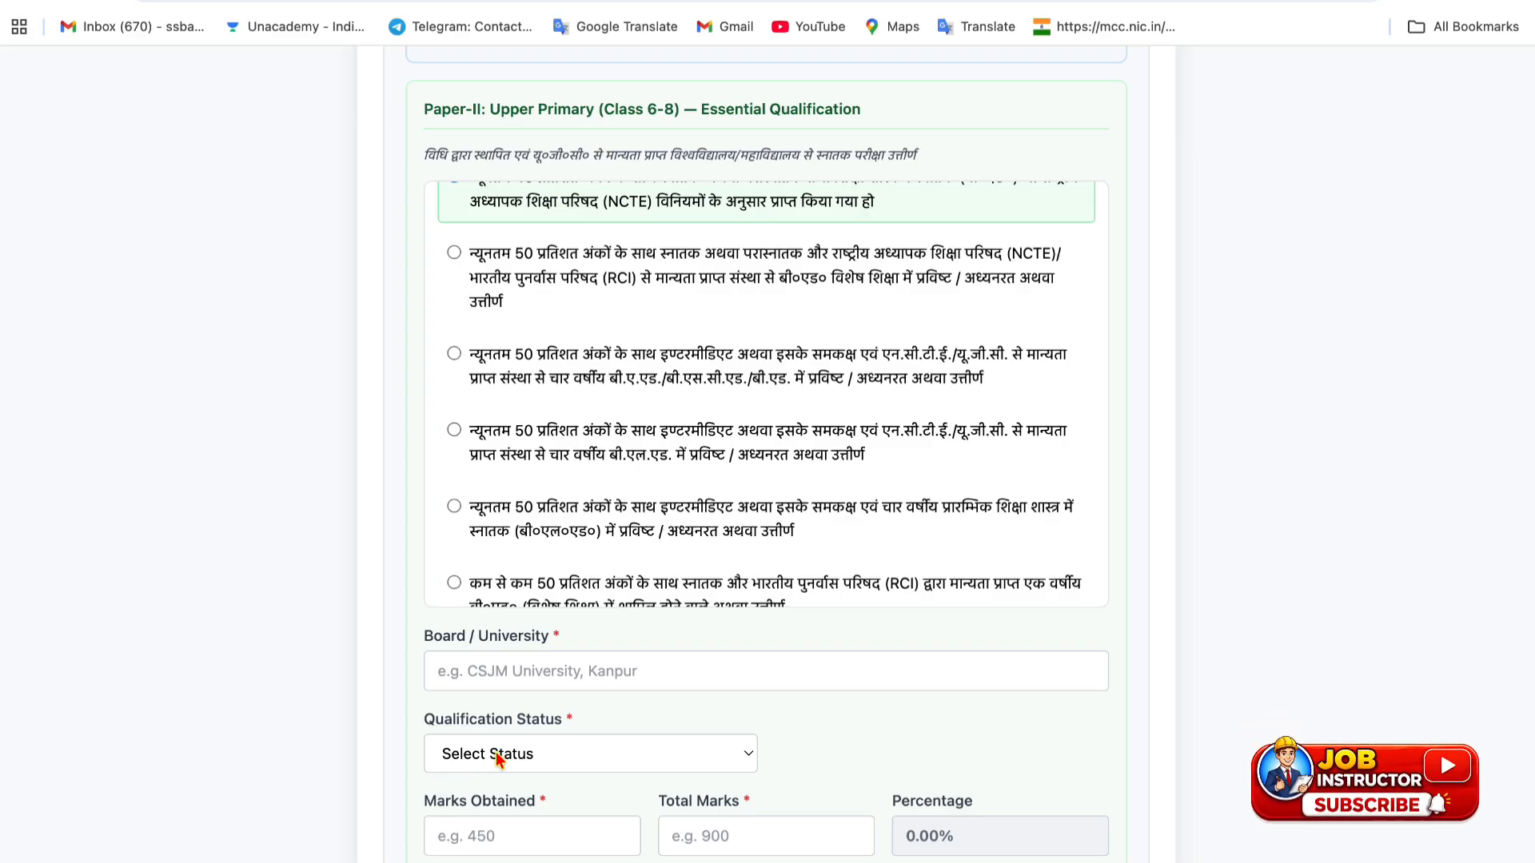
scroll(495, 755, "down", 2)
left_click(518, 606)
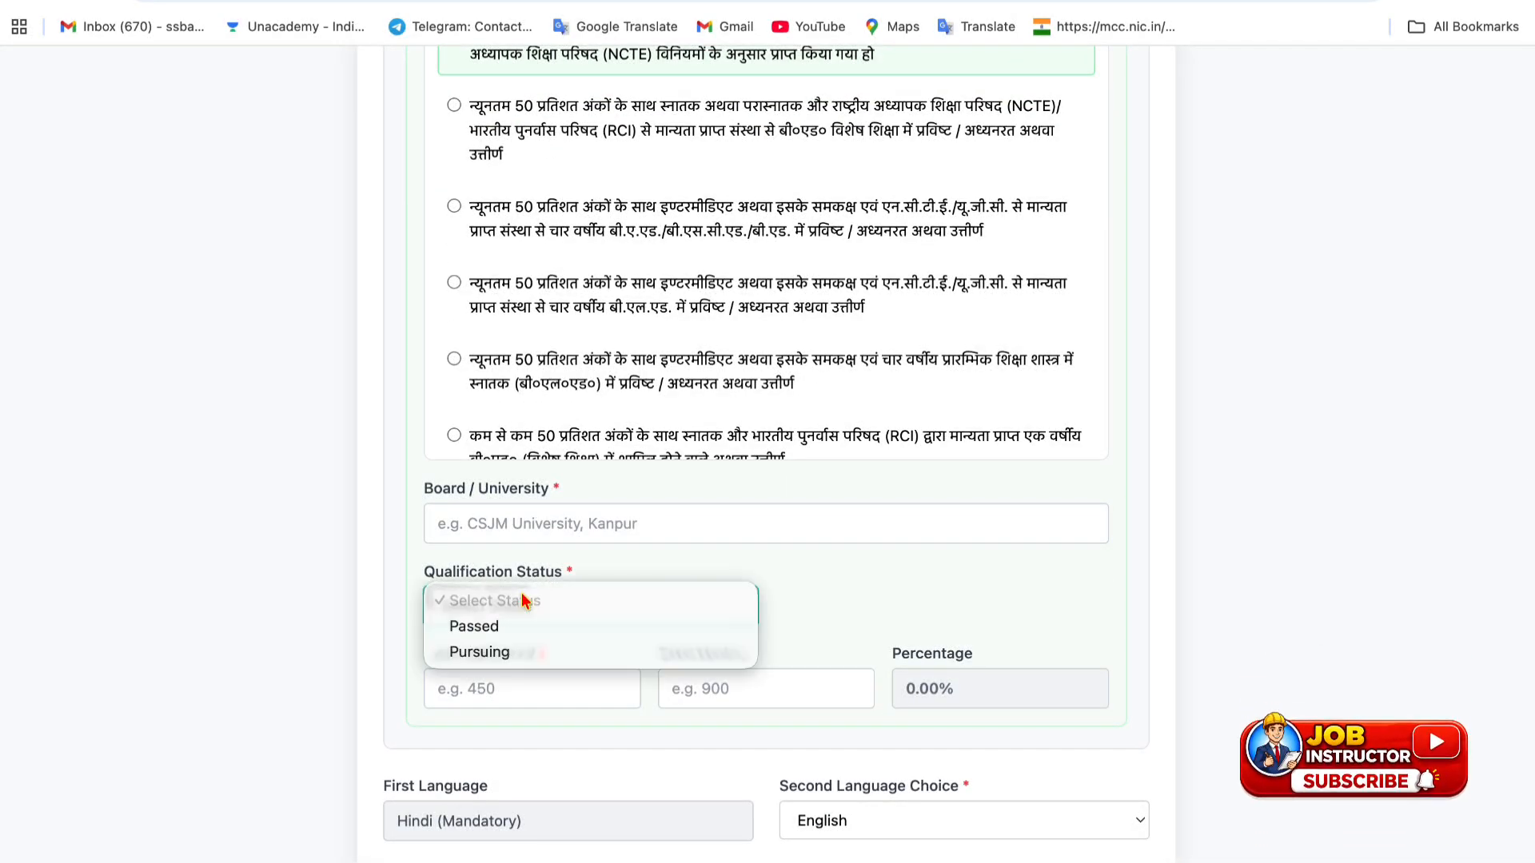
left_click(506, 627)
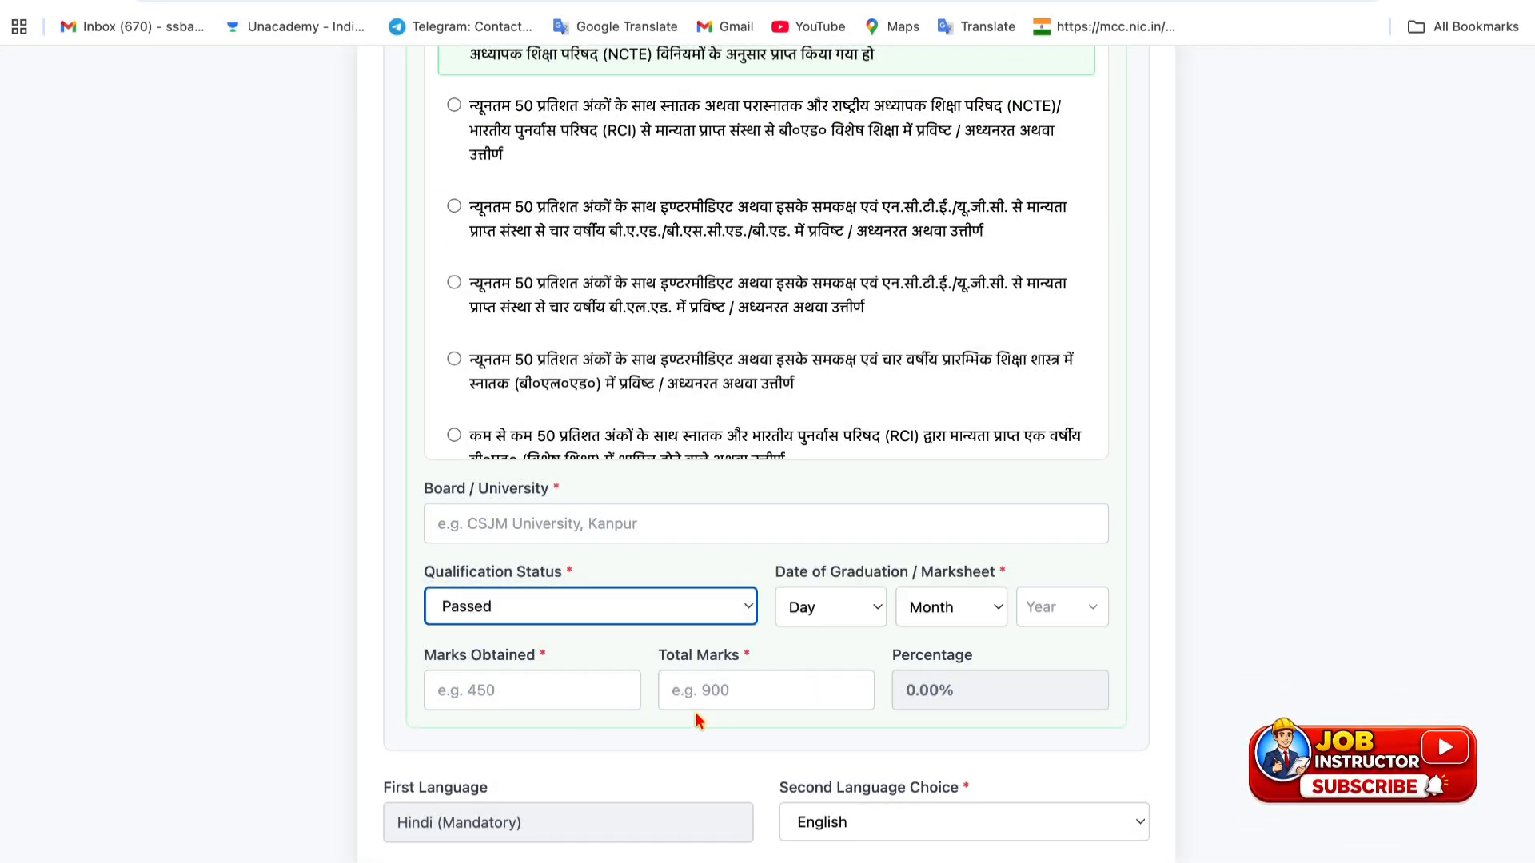
scroll(945, 709, "down", 3)
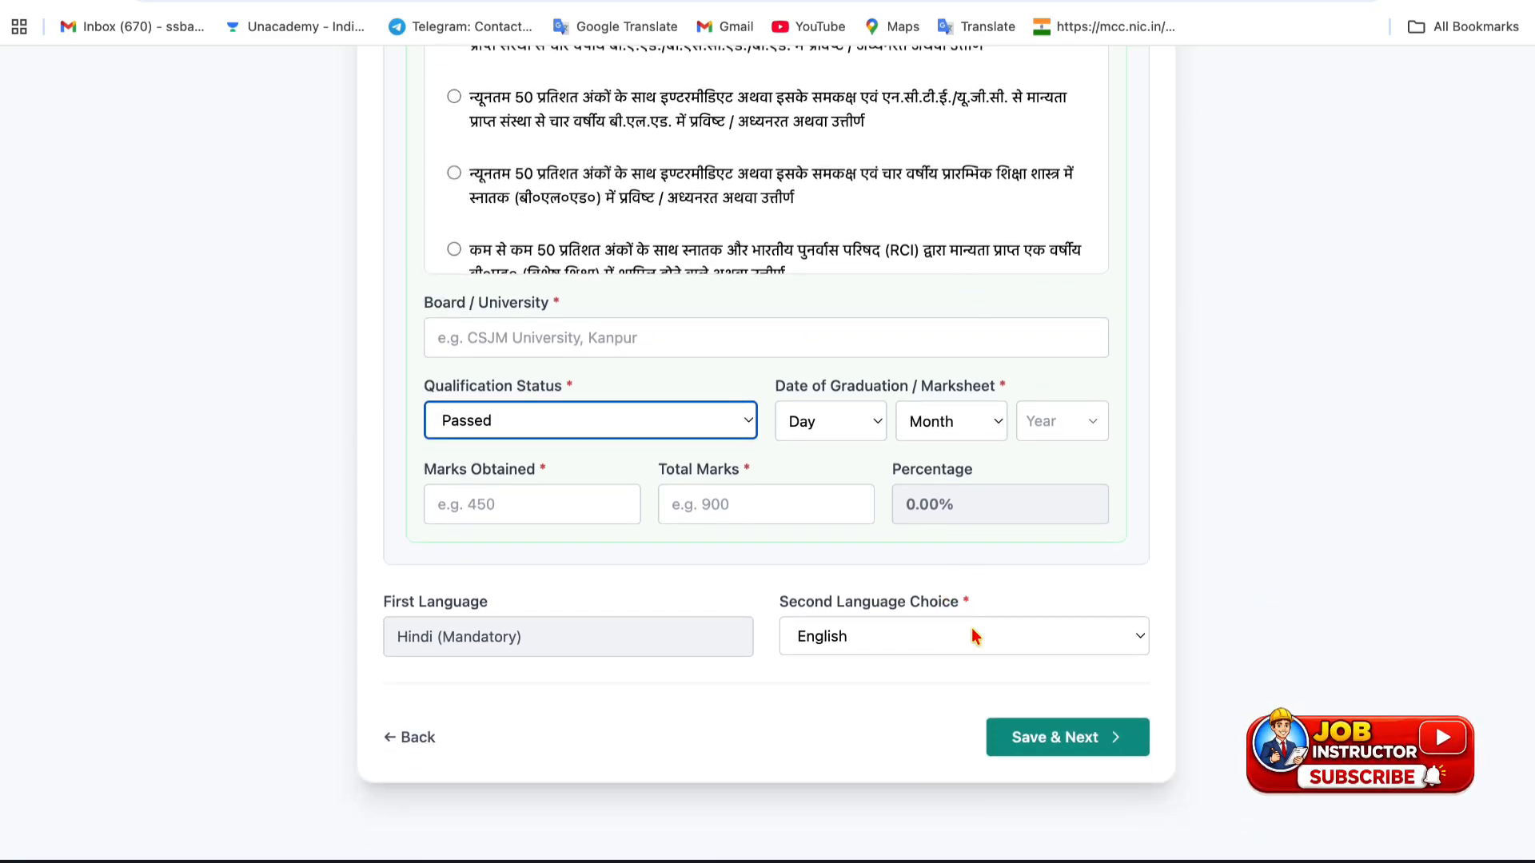
- Save the qualifications, agree to the final declaration, and confirm the application for payment
left_click(1028, 738)
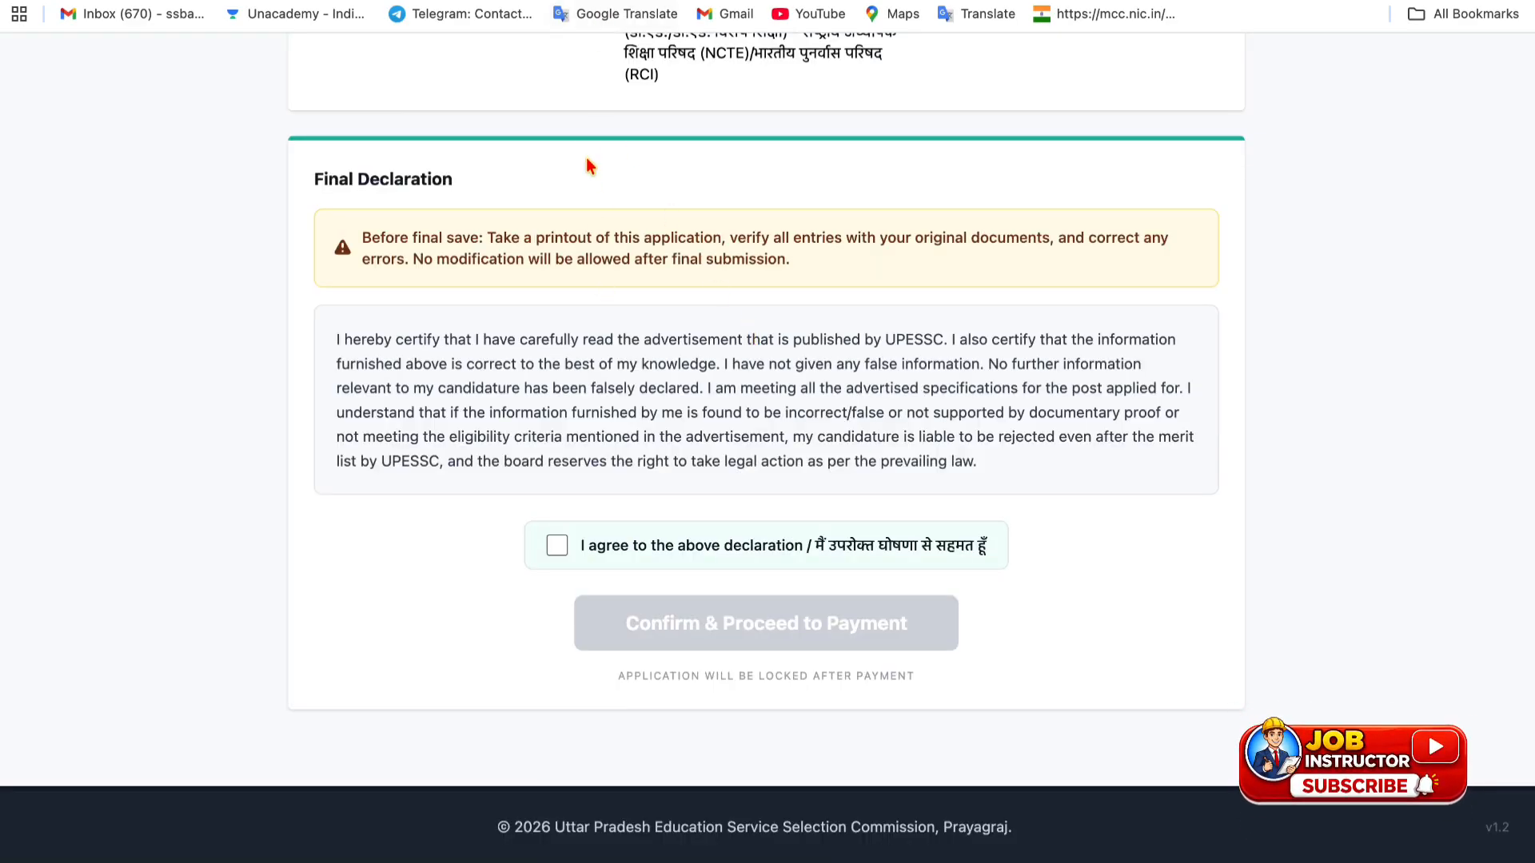
left_click(557, 546)
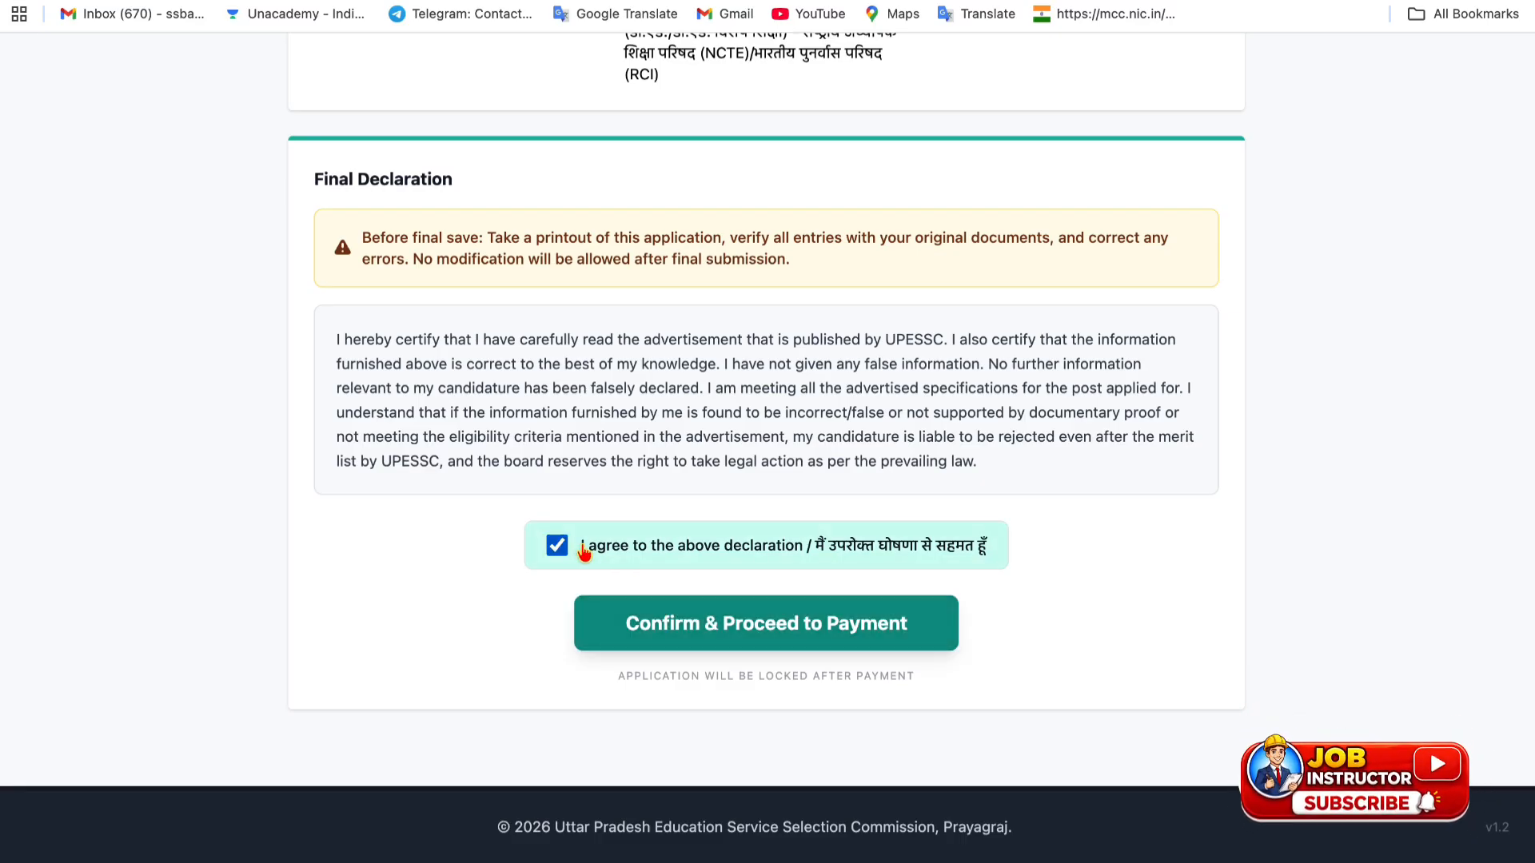
left_click(656, 623)
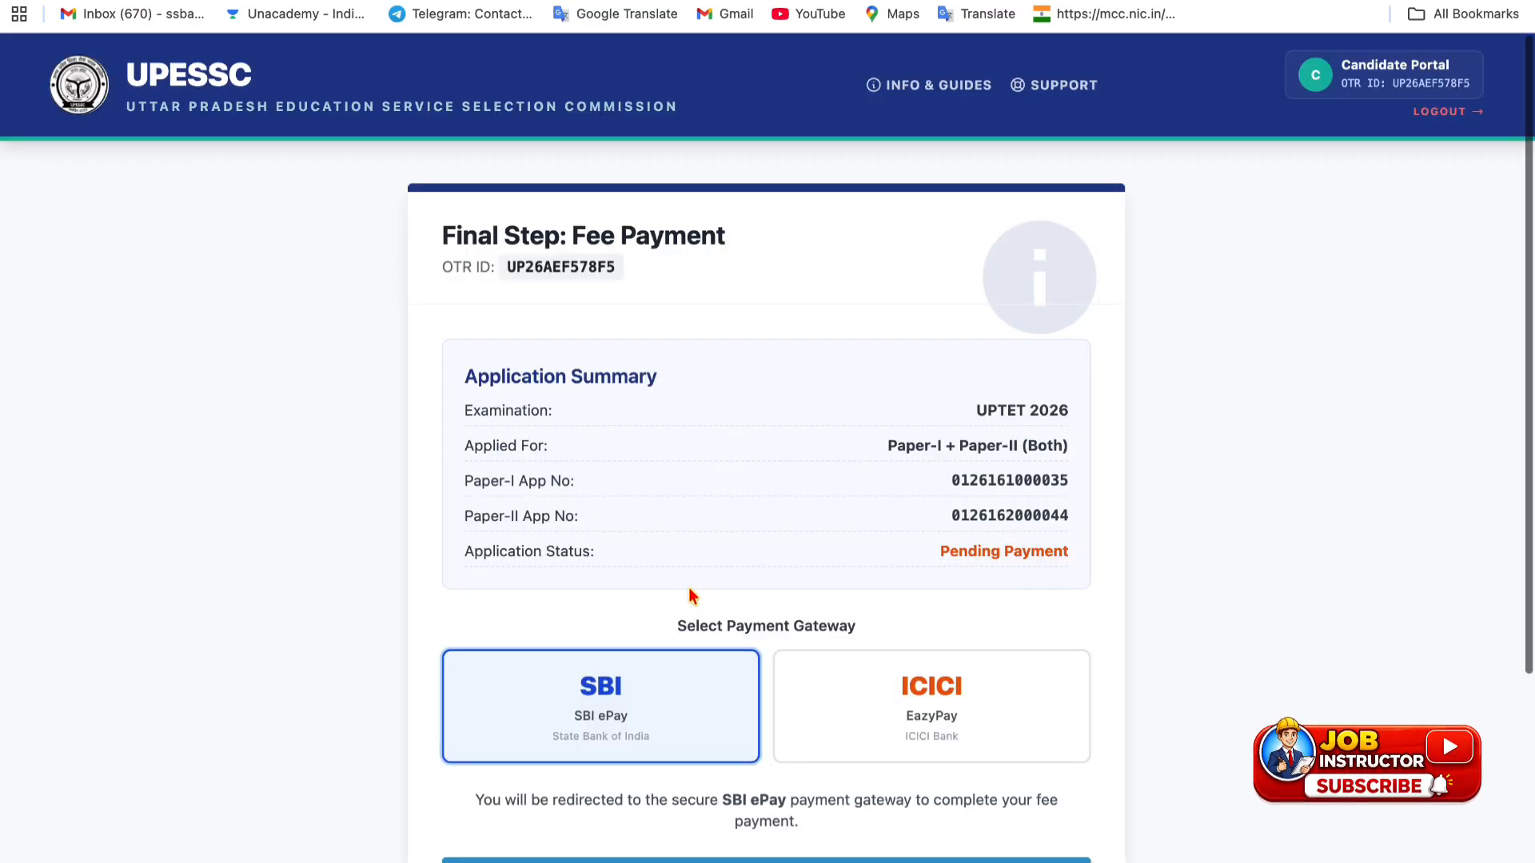
- Pay the ₹2000 UPTET 2026 fee through SBI ePay
scroll(689, 592, "down", 2)
scroll(689, 595, "down", 3)
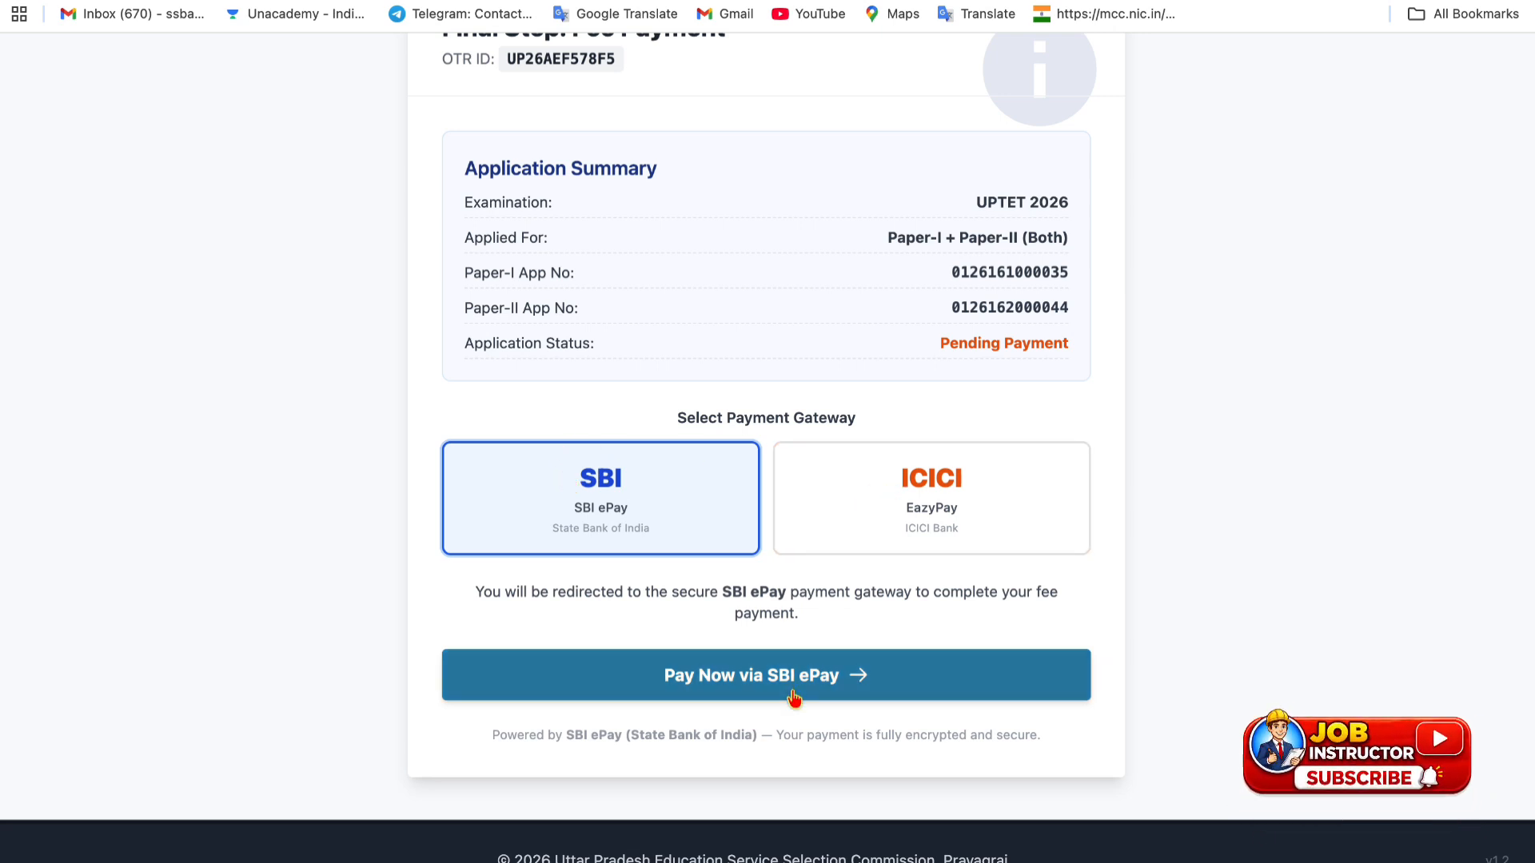
left_click(794, 695)
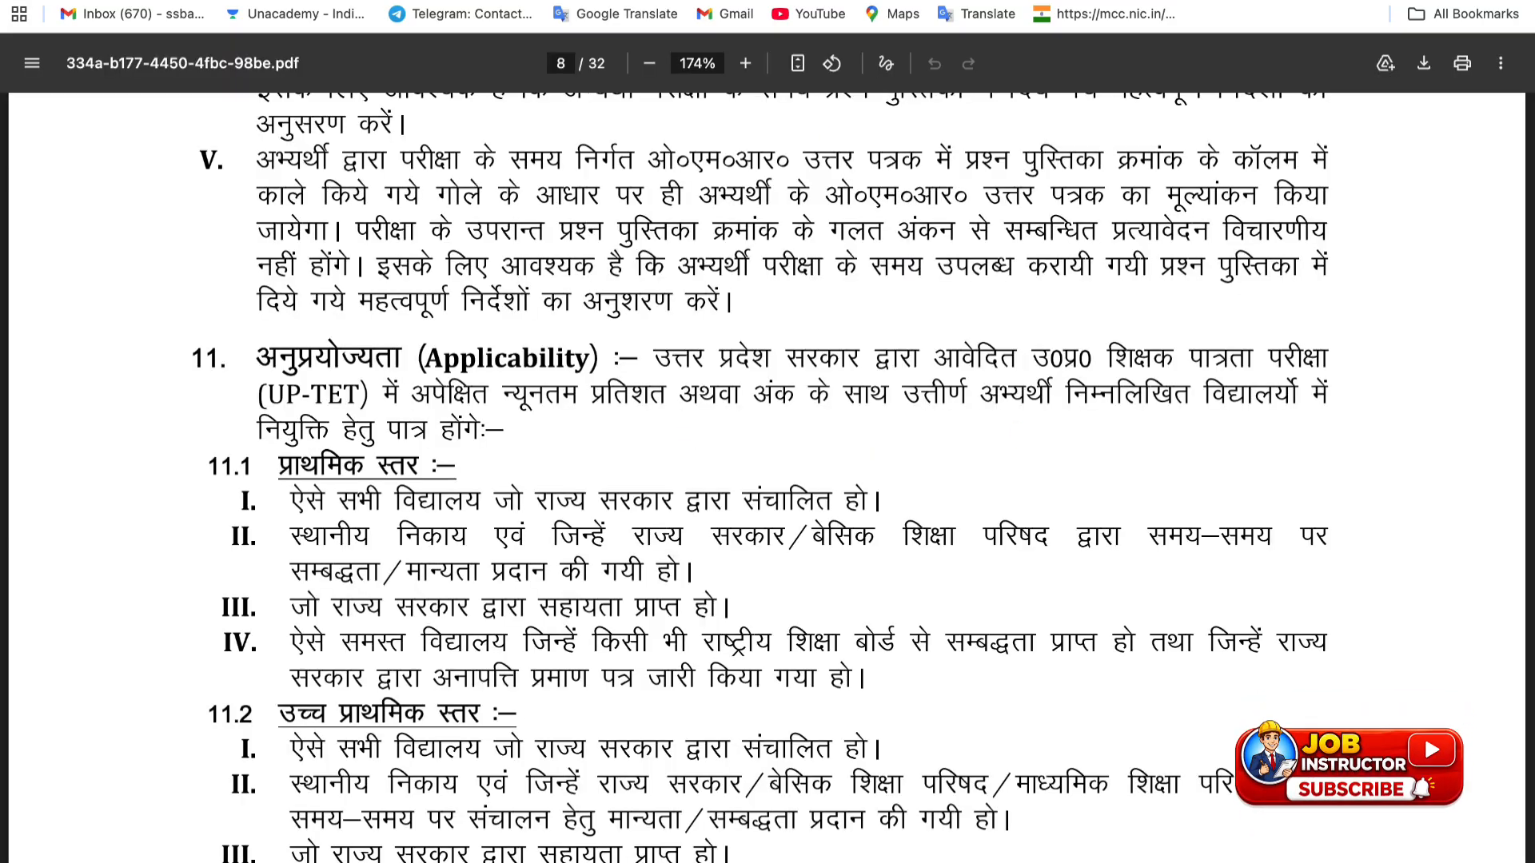
- Scroll the UPTET notice PDF up to the application fee table on page 4
scroll(640, 452, "up", 20)
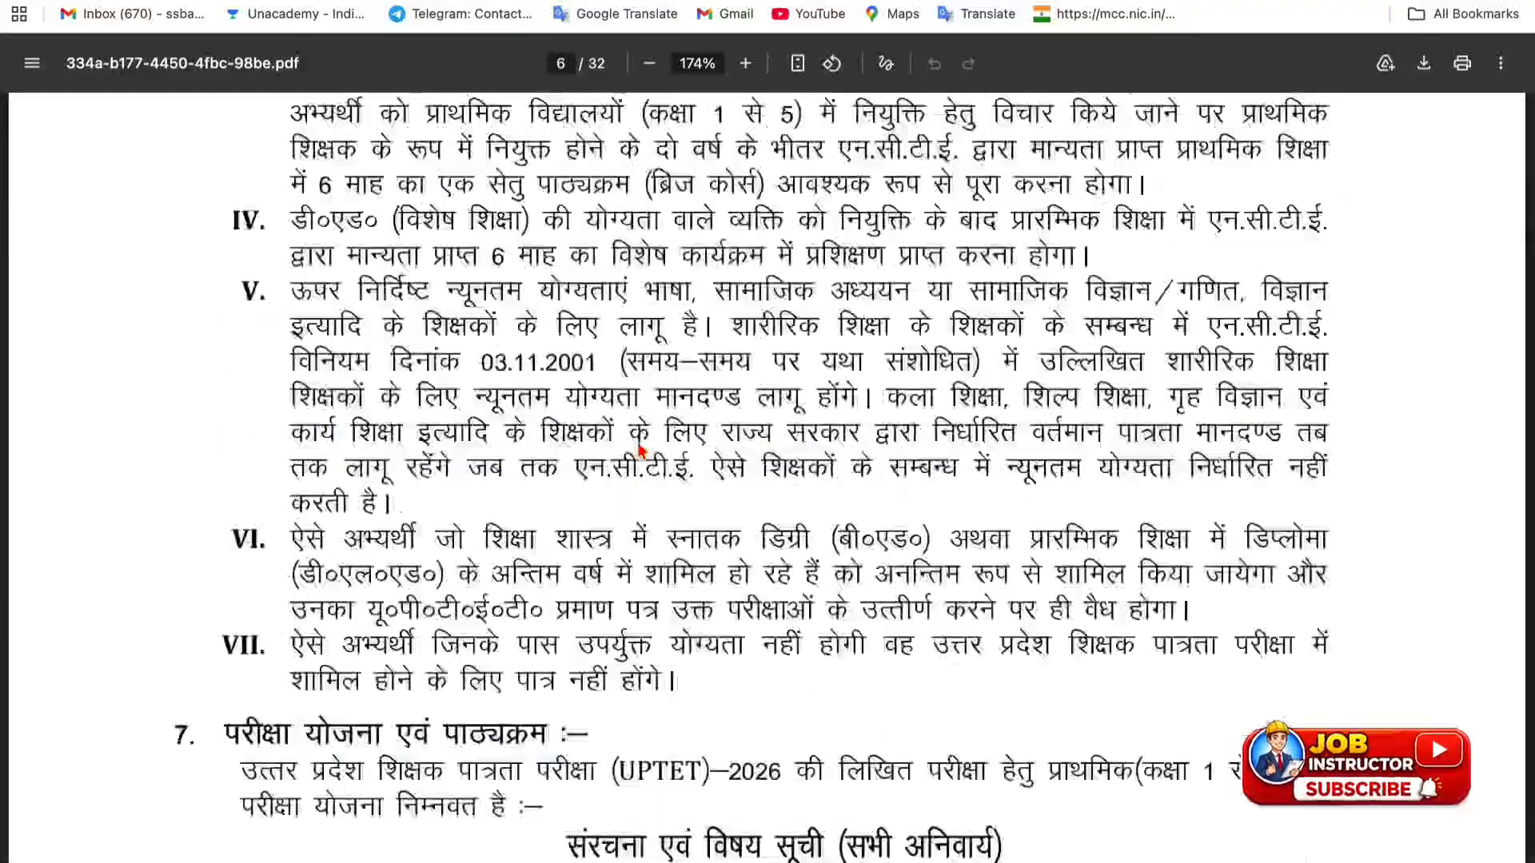
scroll(640, 451, "up", 12)
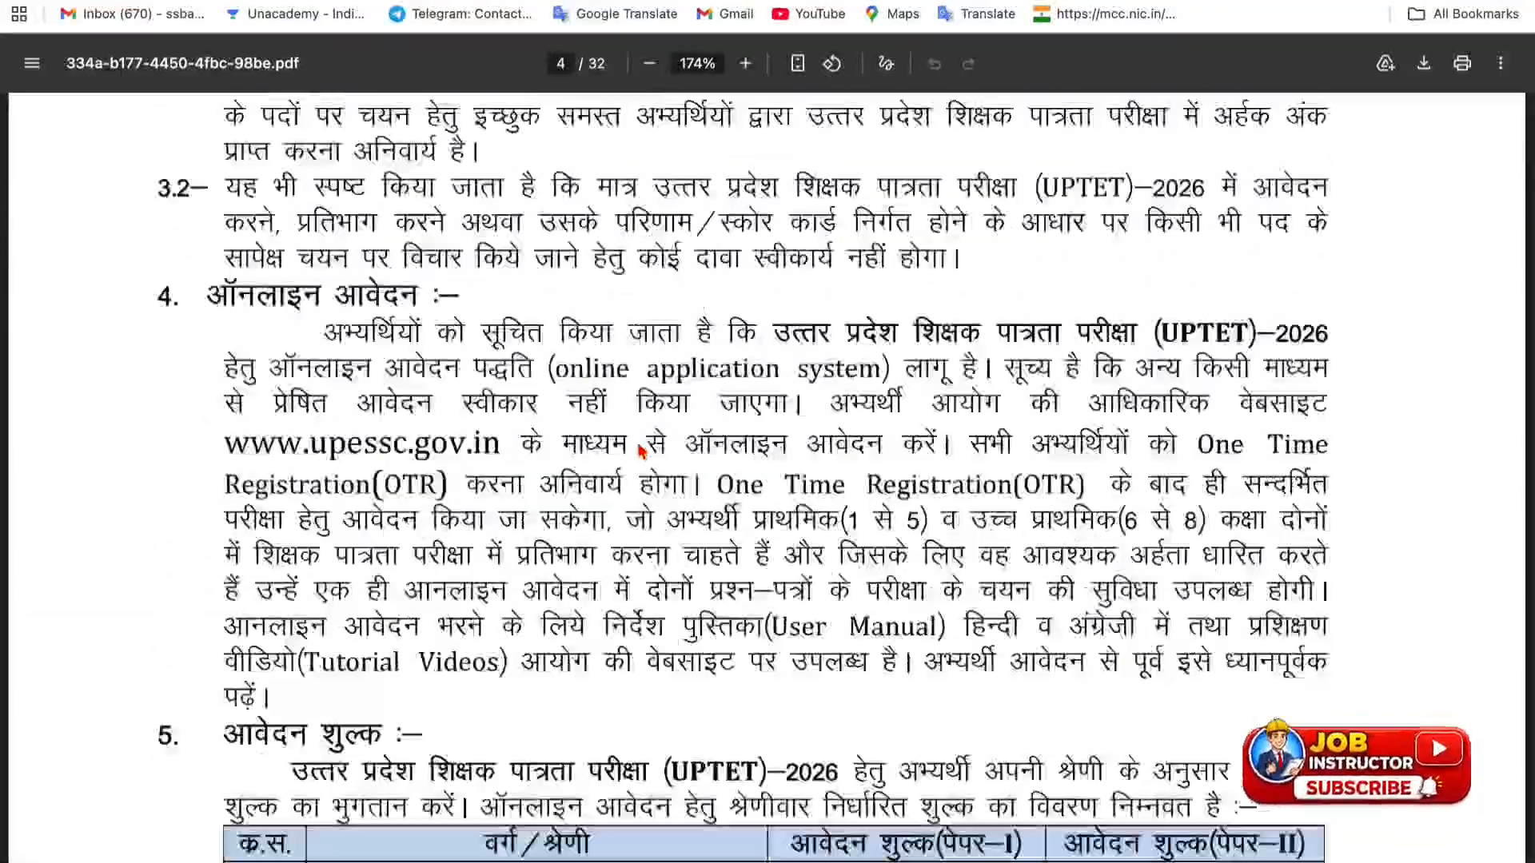
scroll(640, 451, "down", 1)
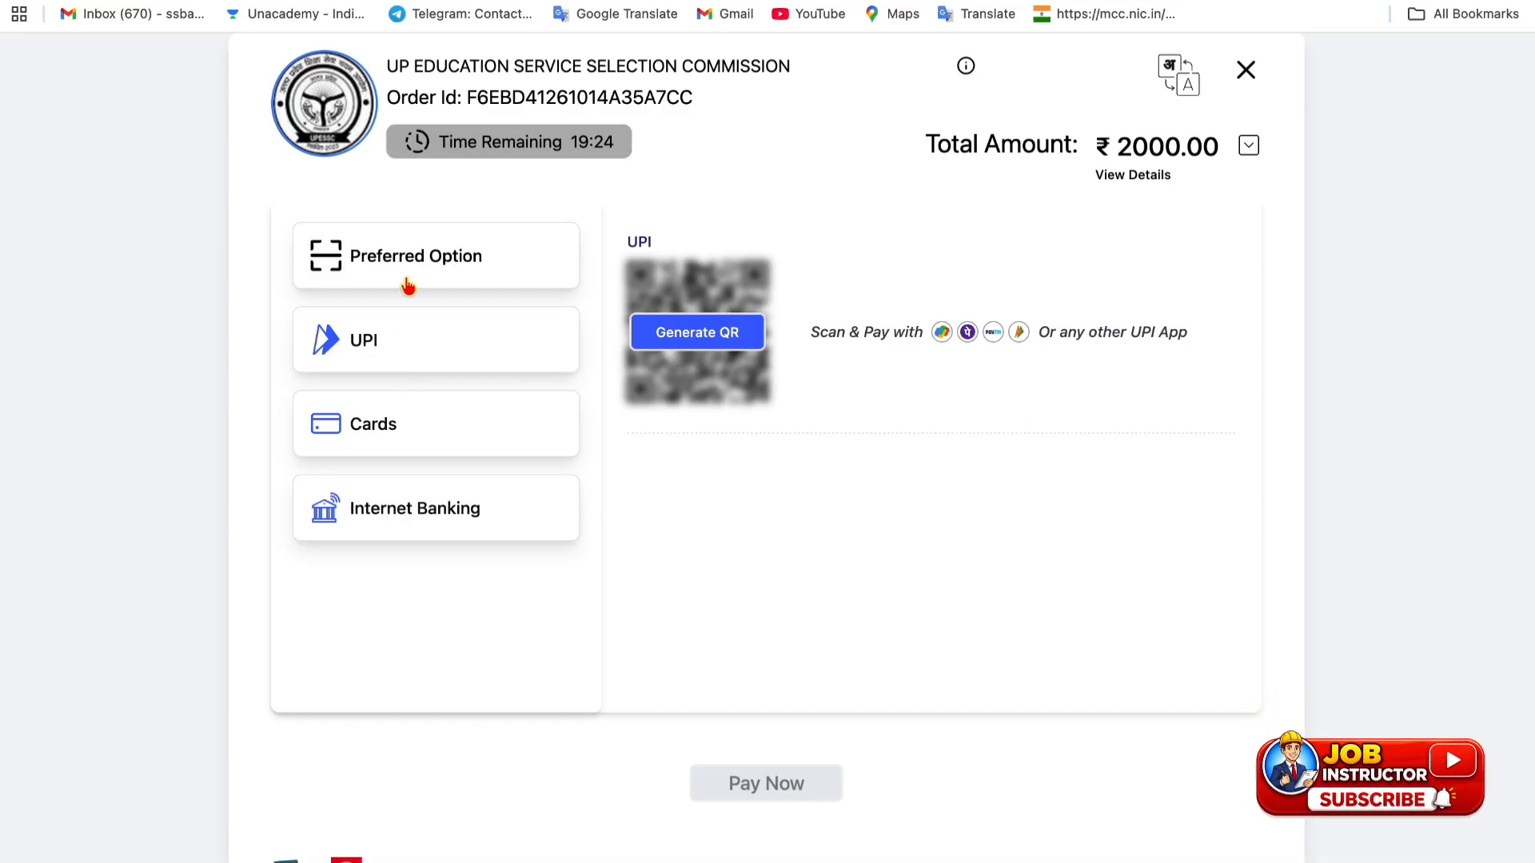
- Generate a UPI QR code for the ₹2000.00 fee, then view the UPI, card and internet banking options
left_click(697, 335)
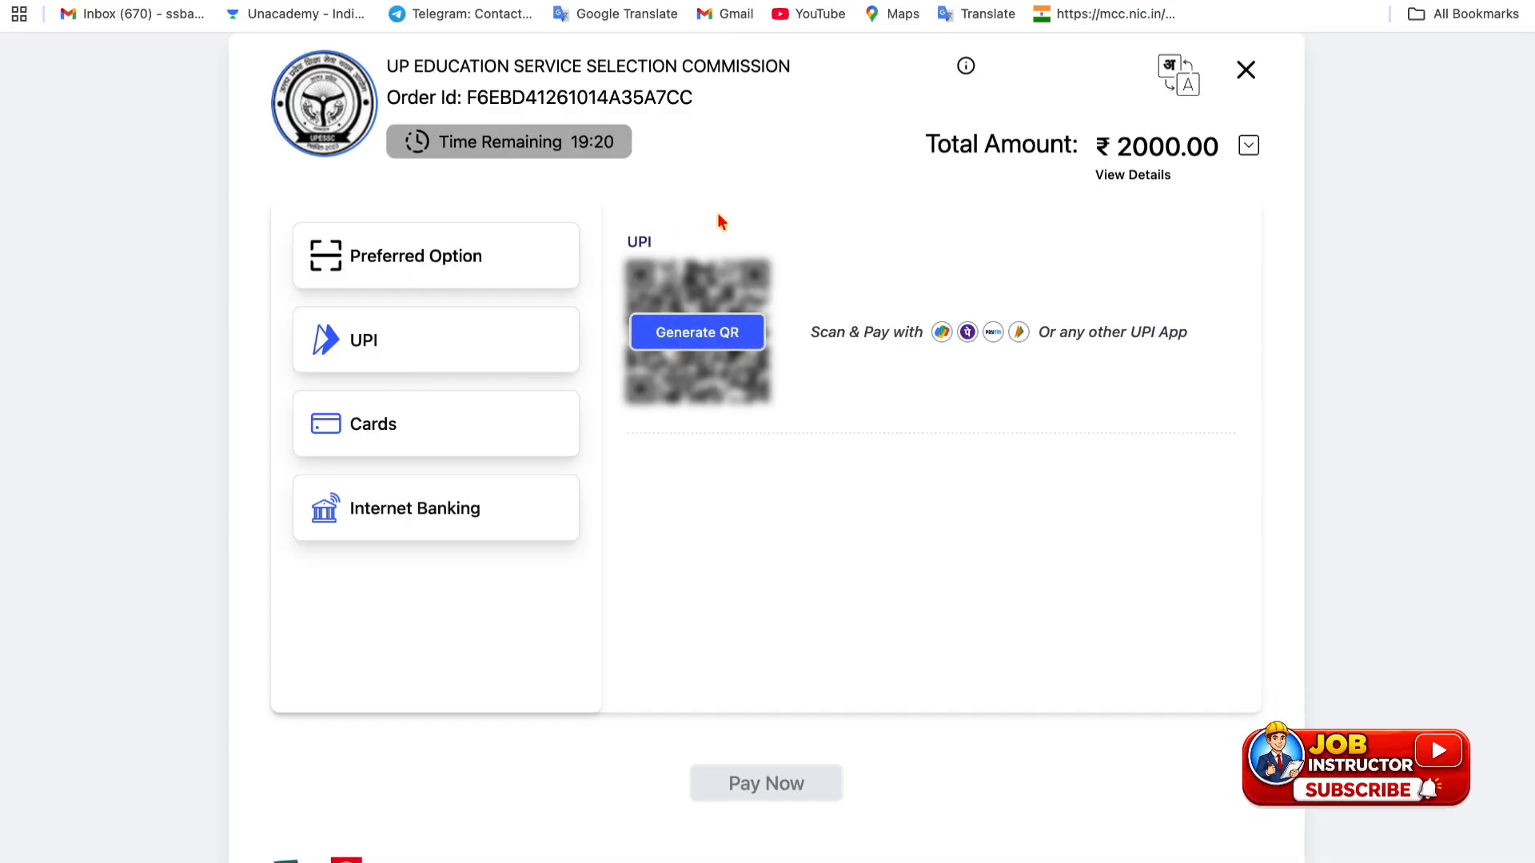
left_click(473, 340)
left_click(404, 424)
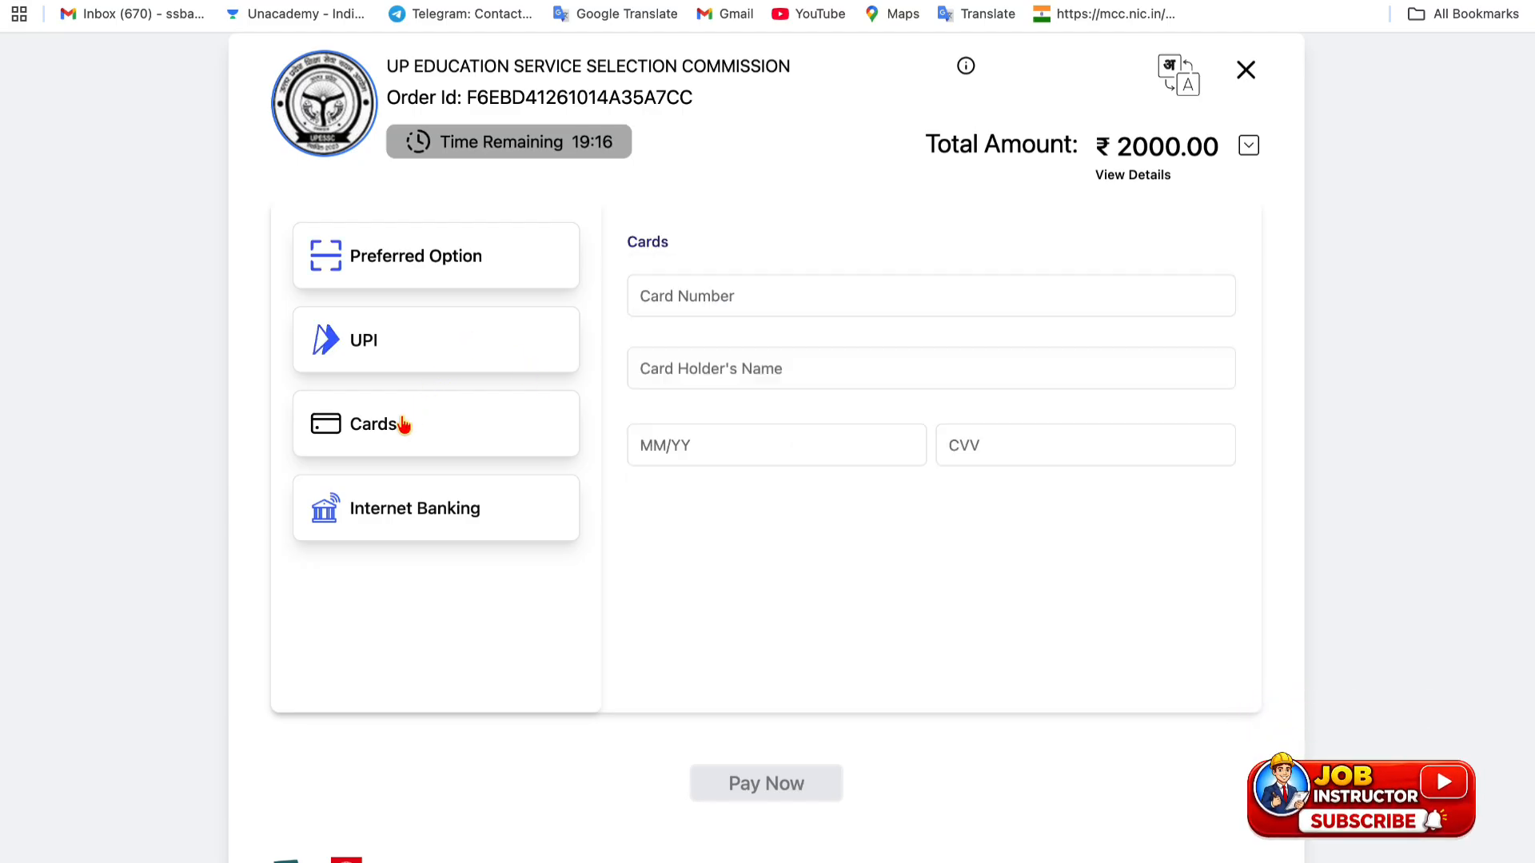
left_click(381, 508)
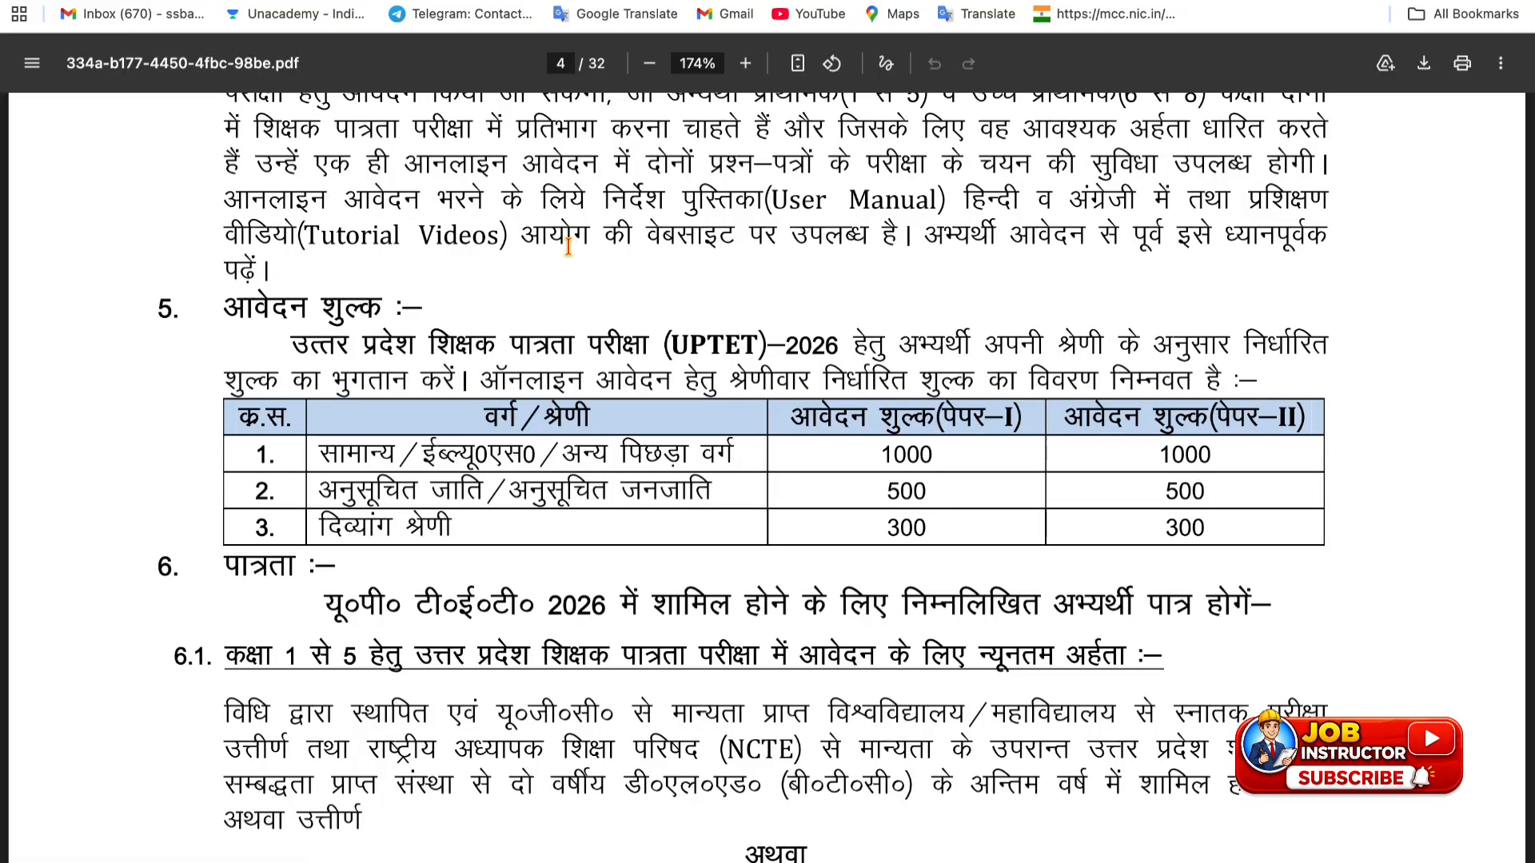
- Highlight the UPTET–2026 fee-section sentence and the words पर उपलब्ध, then return to the UPESSC website
left_click_drag(289, 336, 839, 336)
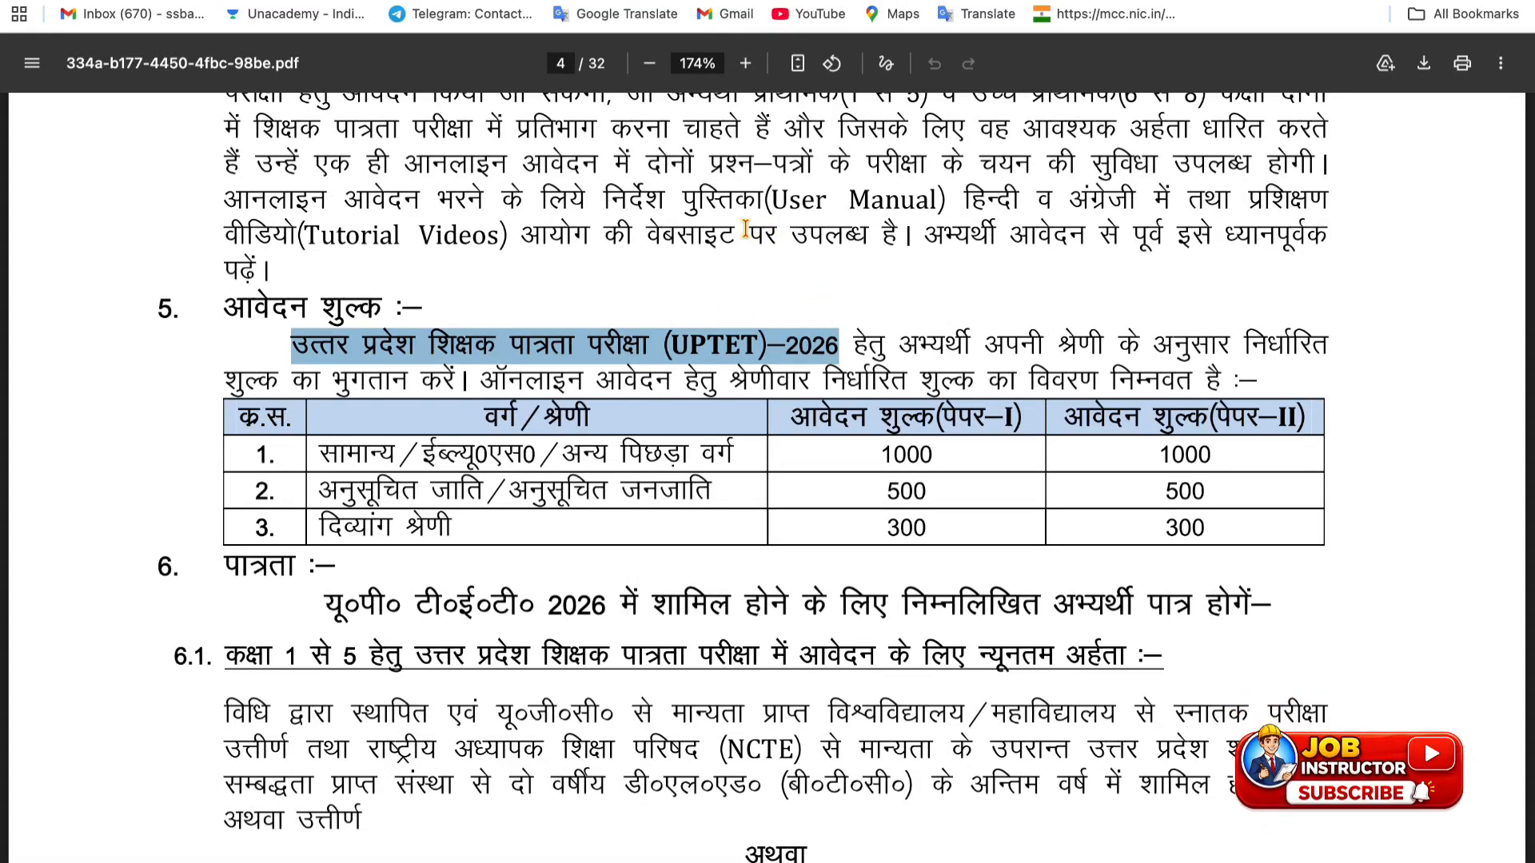
left_click_drag(745, 229, 879, 235)
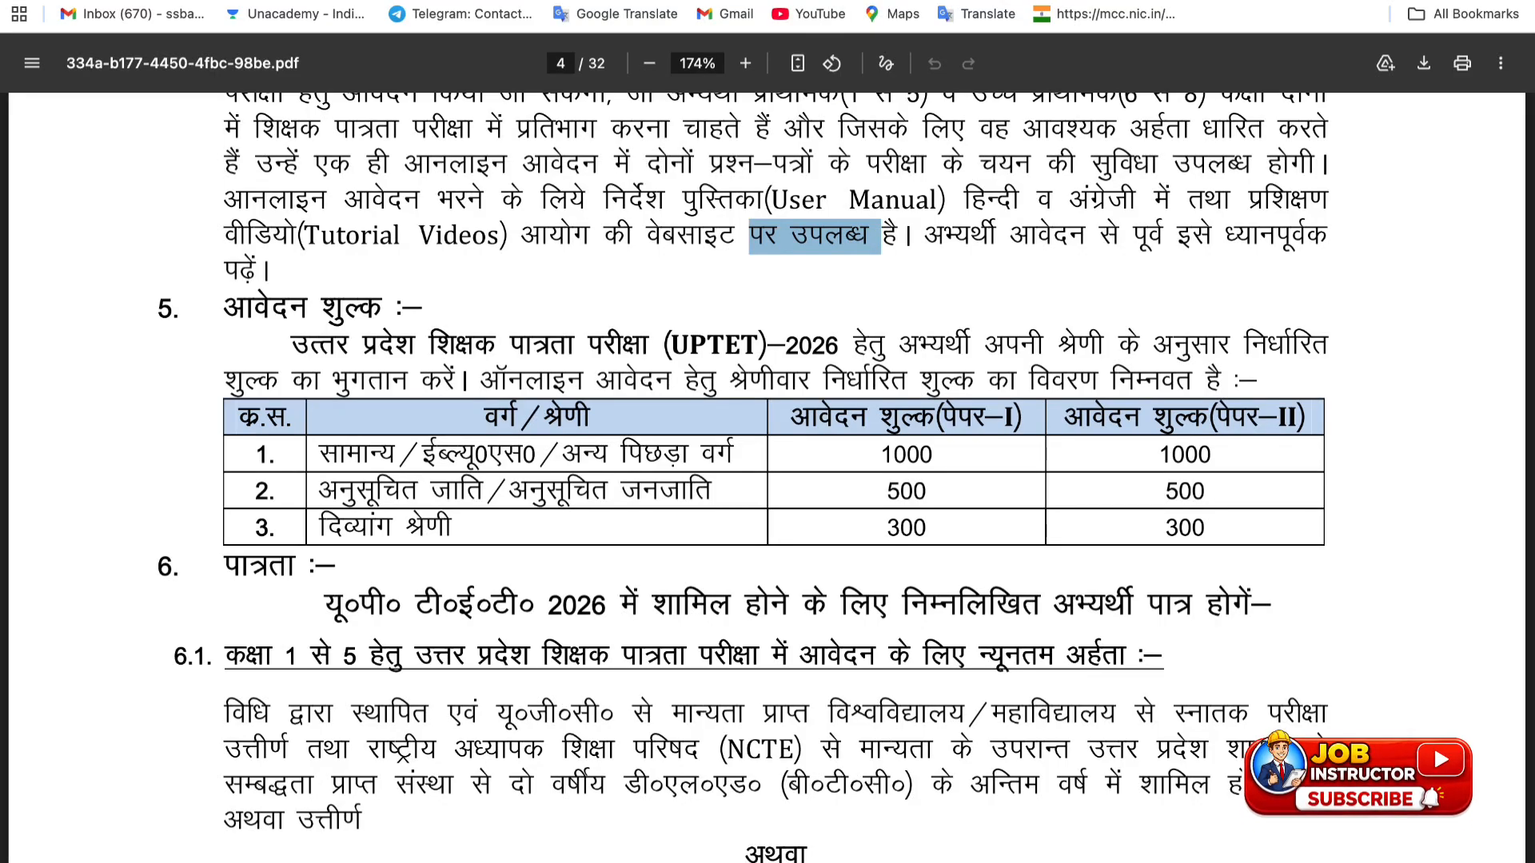
left_click(542, 2)
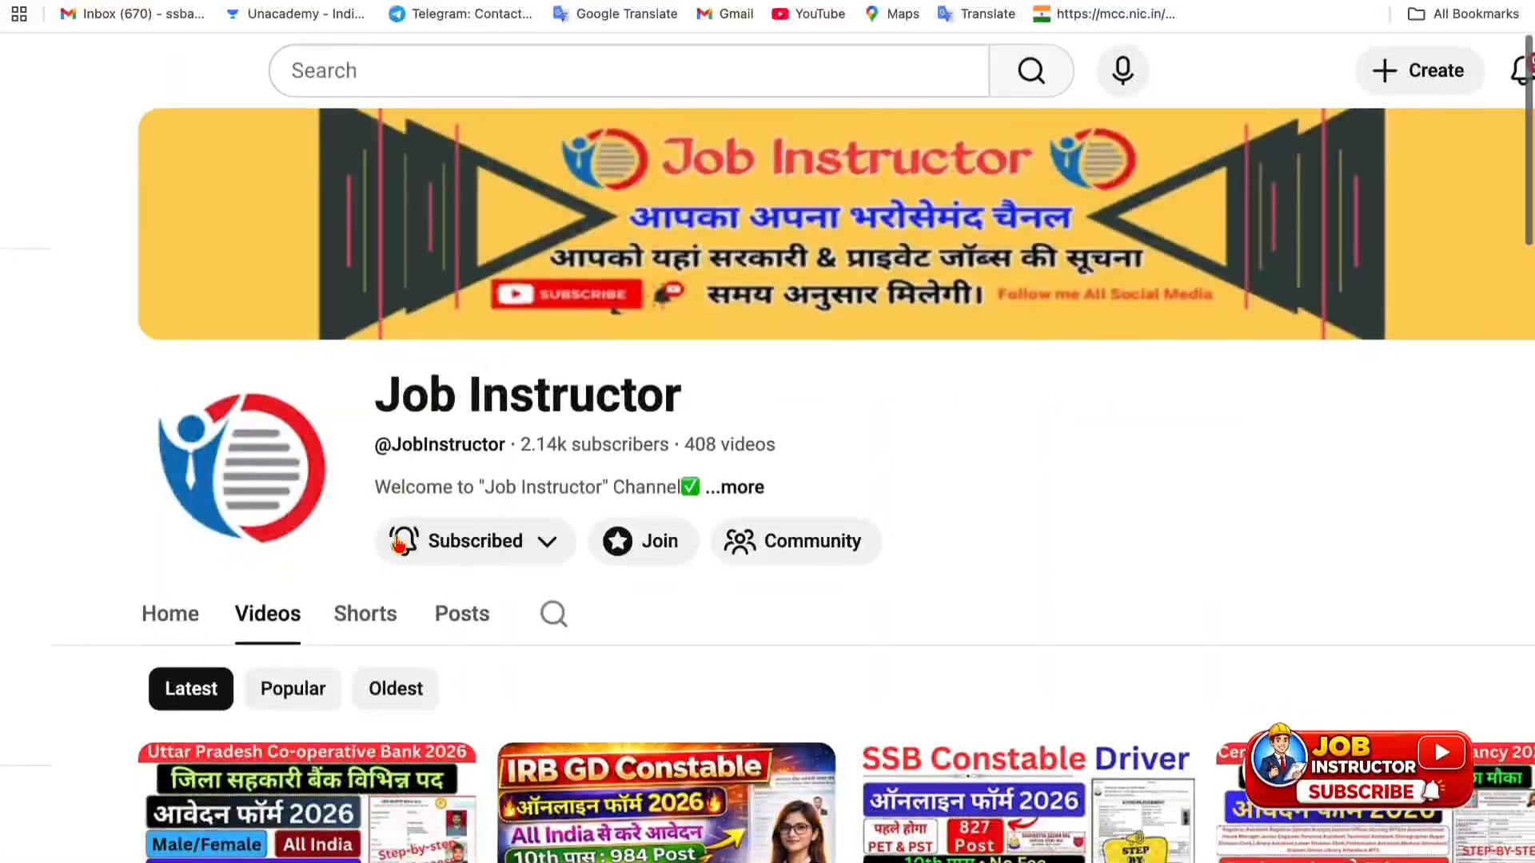
left_click(424, 558)
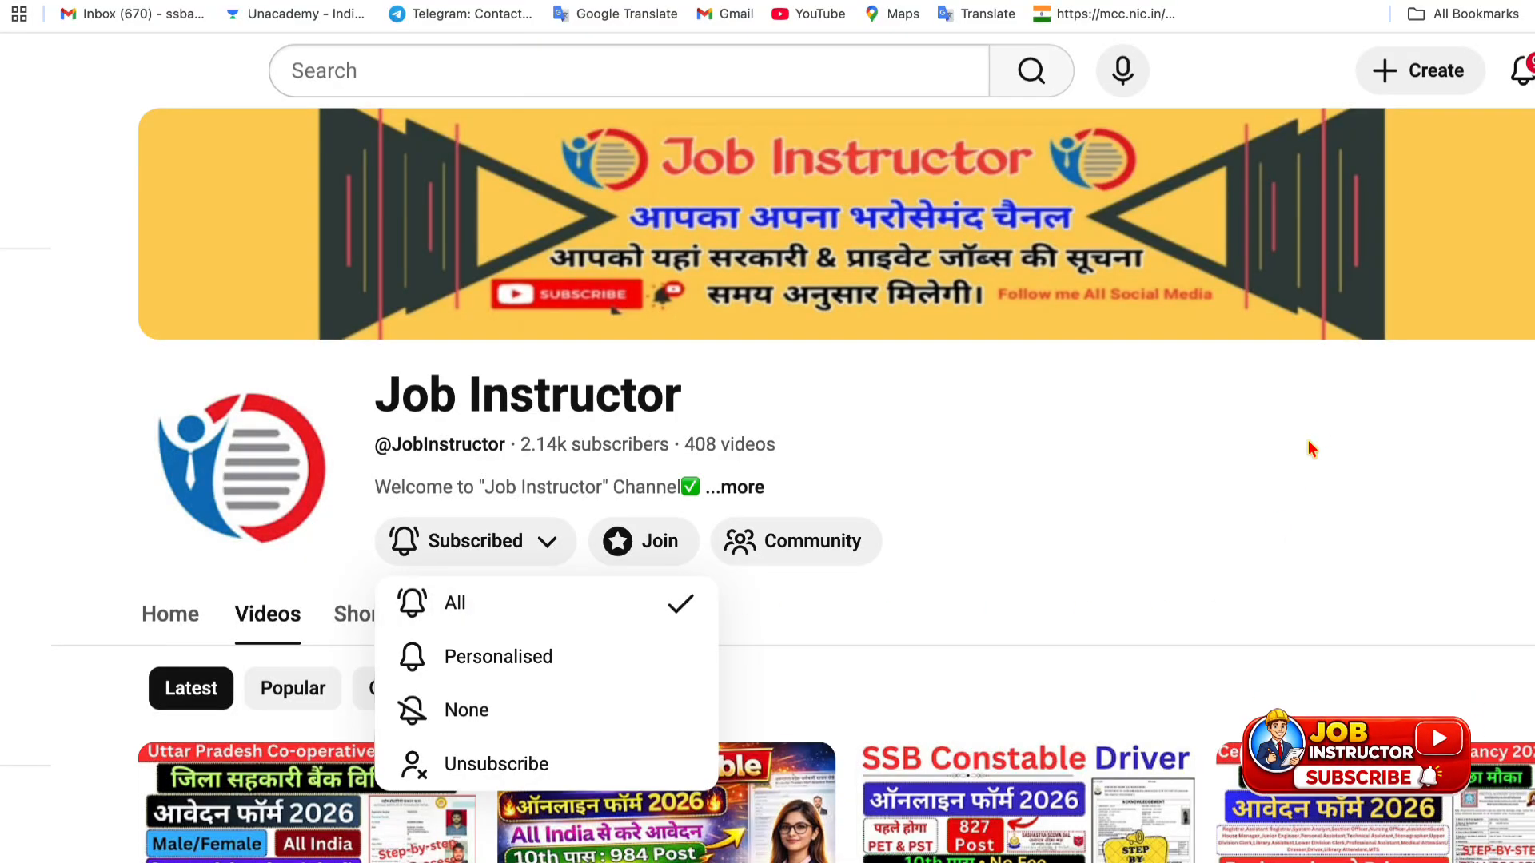
left_click(1330, 392)
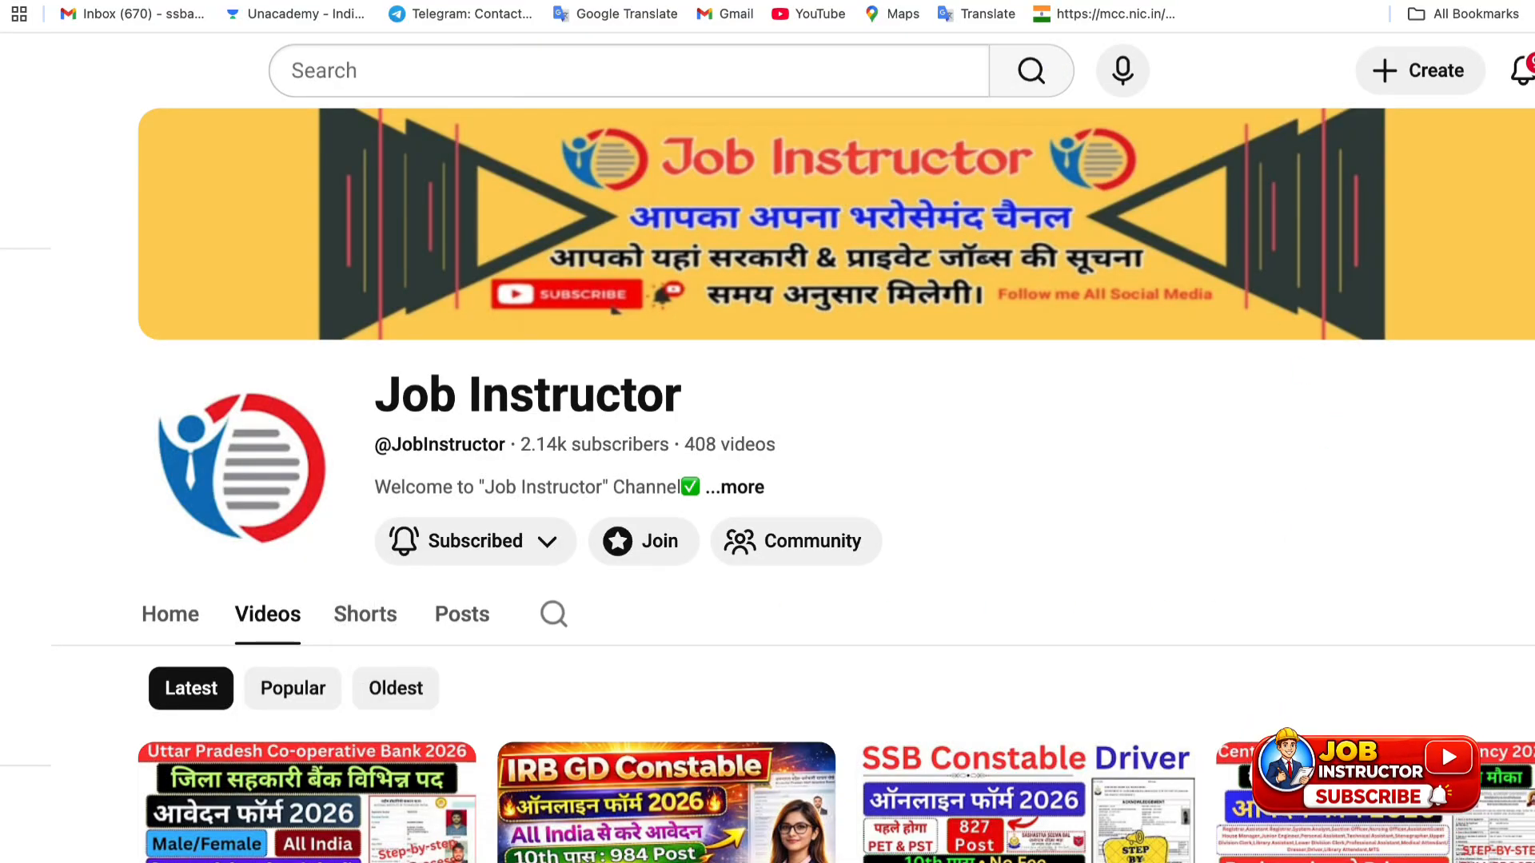